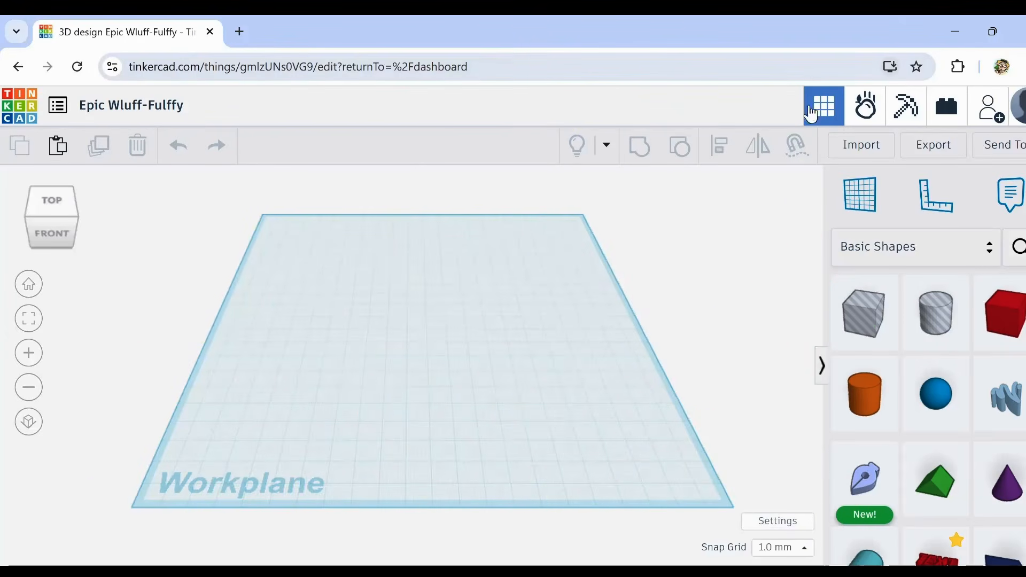
pyautogui.scroll(2, 455, 322)
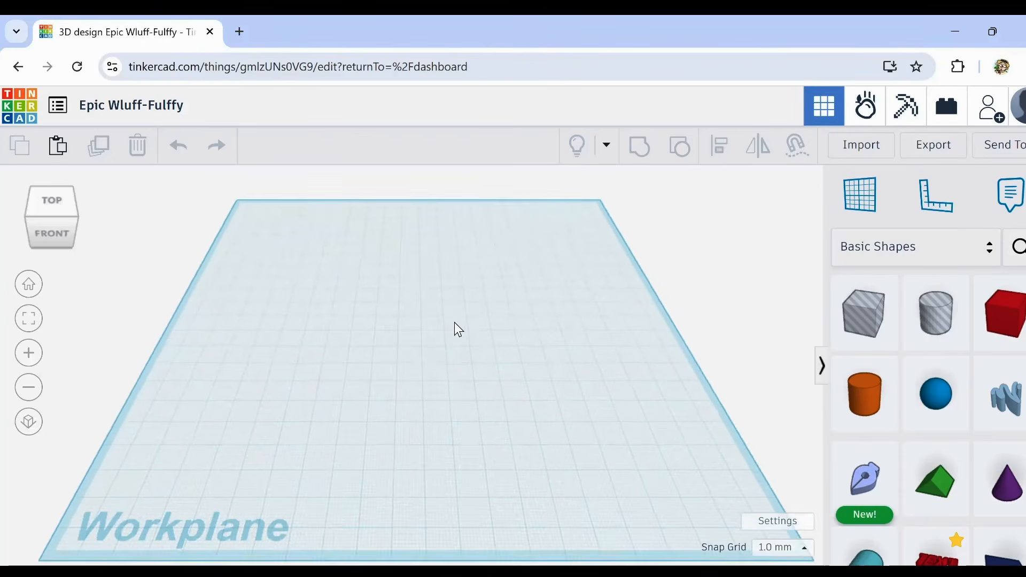
pyautogui.scroll(-2, 454, 329)
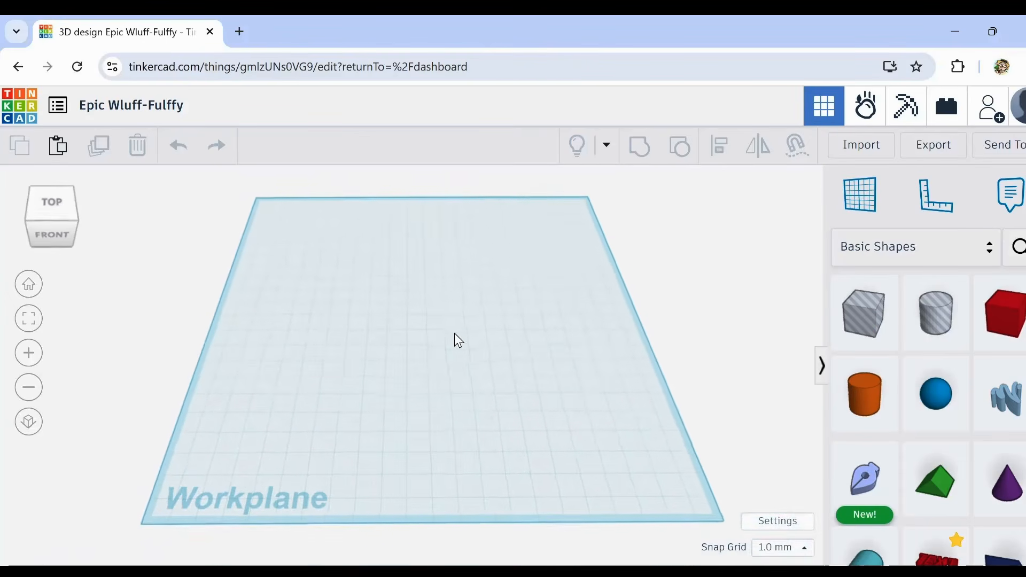
pyautogui.scroll(2, 455, 336)
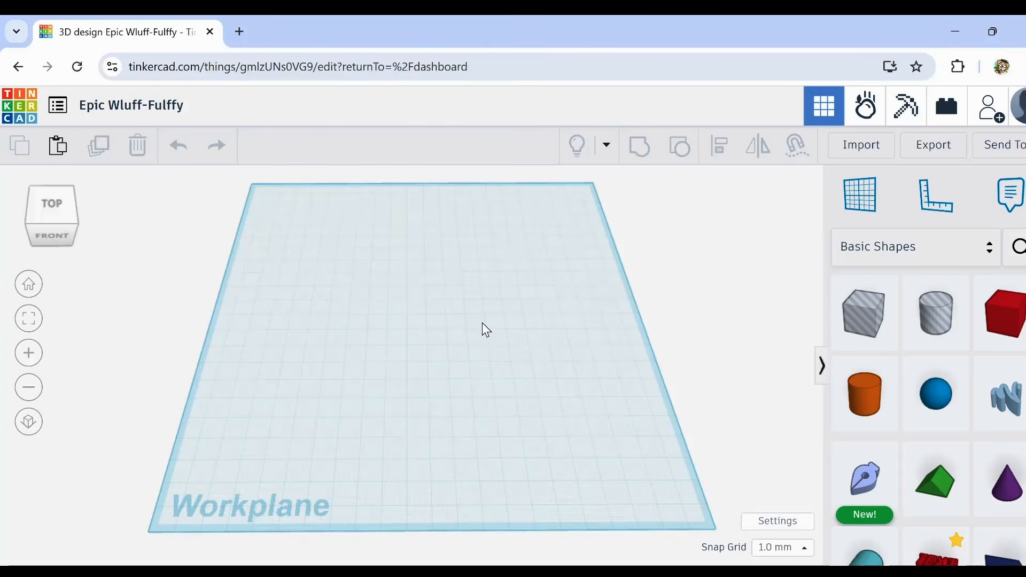
pyautogui.moveTo(482, 323); pyautogui.dragTo(482, 318, button='right')
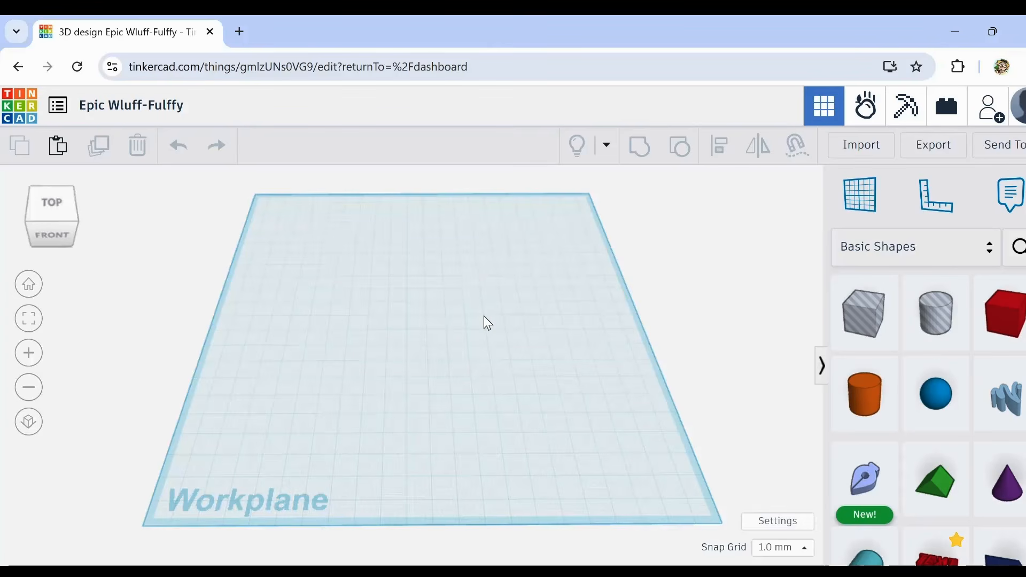
pyautogui.moveTo(485, 316)
pyautogui.mouseDown(button='middle')
pyautogui.moveTo(498, 323)
pyautogui.moveTo(477, 317)
pyautogui.mouseUp(button='middle')
pyautogui.scroll(1, 481, 322)
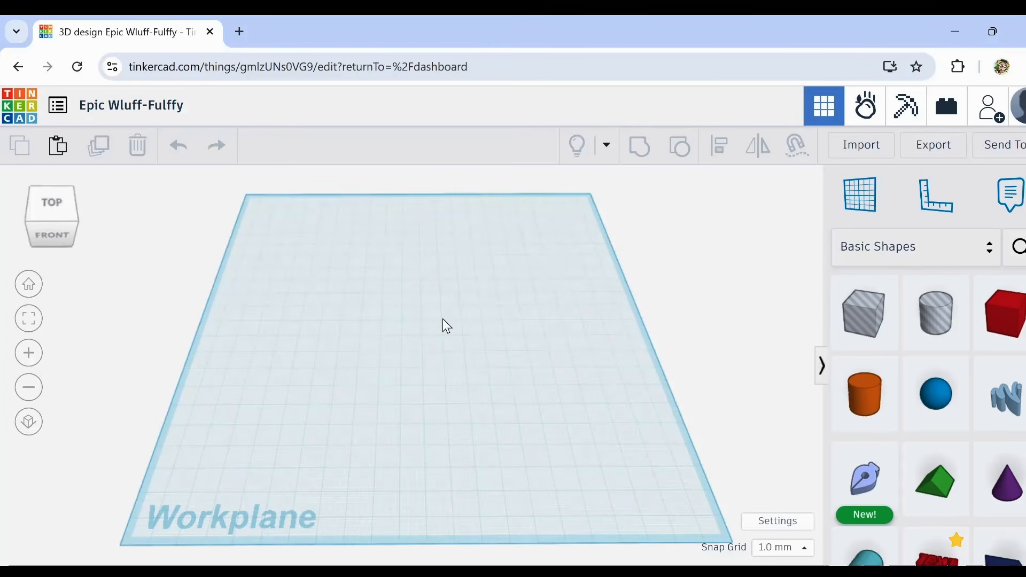
pyautogui.scroll(1, 443, 319)
pyautogui.scroll(-1, 442, 320)
pyautogui.moveTo(451, 332)
pyautogui.mouseDown(button='right')
pyautogui.moveTo(434, 334)
pyautogui.moveTo(452, 343)
pyautogui.mouseUp(button='right')
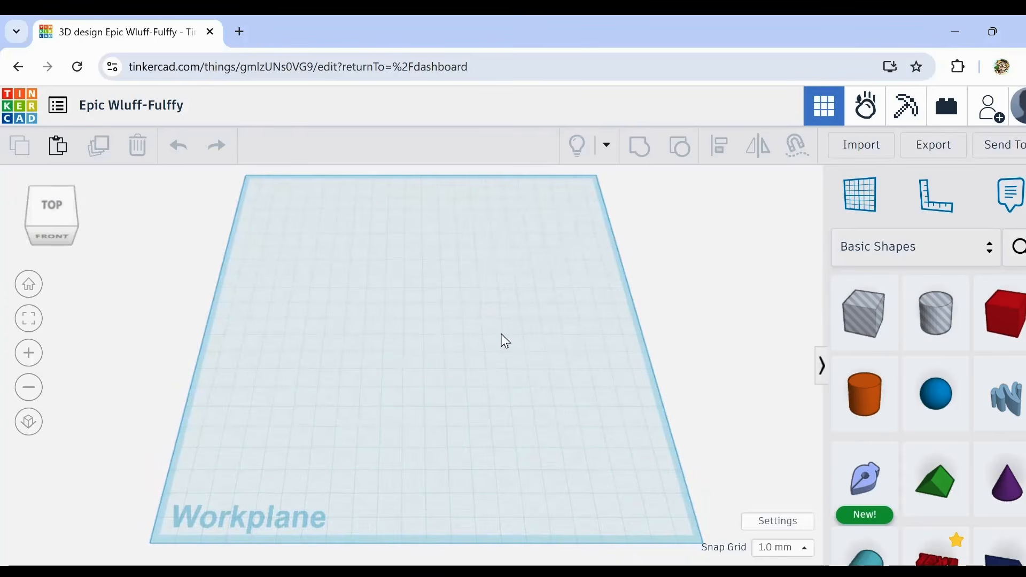
pyautogui.scroll(-2, 501, 335)
pyautogui.scroll(4, 501, 334)
pyautogui.scroll(-4, 500, 334)
pyautogui.scroll(2, 500, 334)
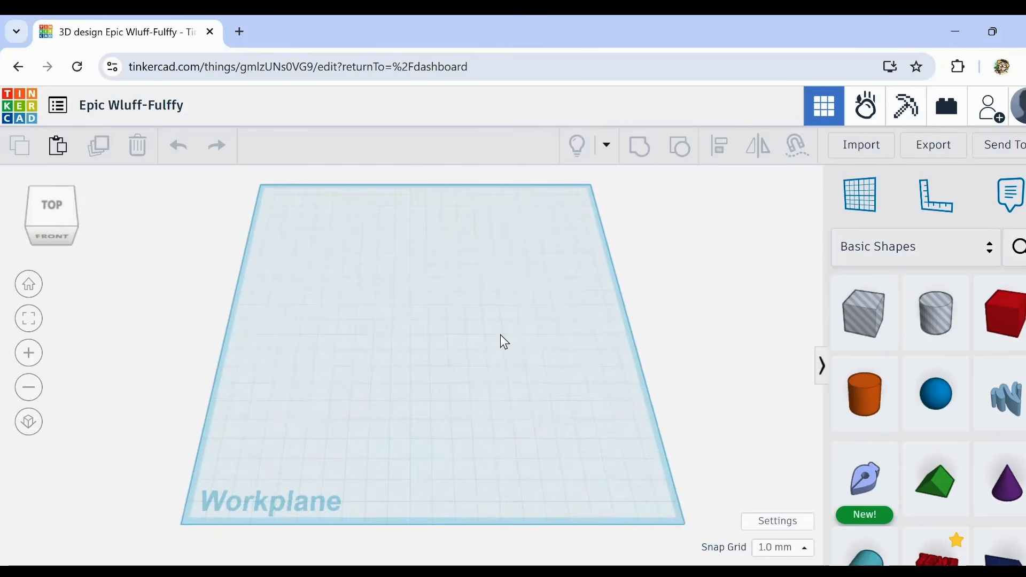
pyautogui.moveTo(1005, 481); pyautogui.dragTo(426, 351)
pyautogui.moveTo(438, 378); pyautogui.dragTo(445, 335, button='right')
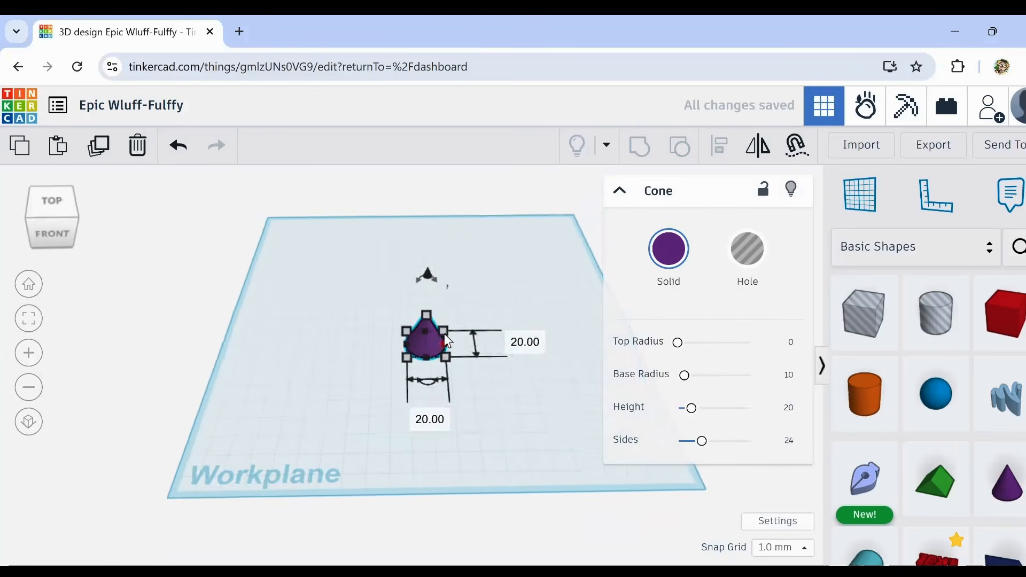
pyautogui.scroll(3, 434, 318)
pyautogui.moveTo(417, 248)
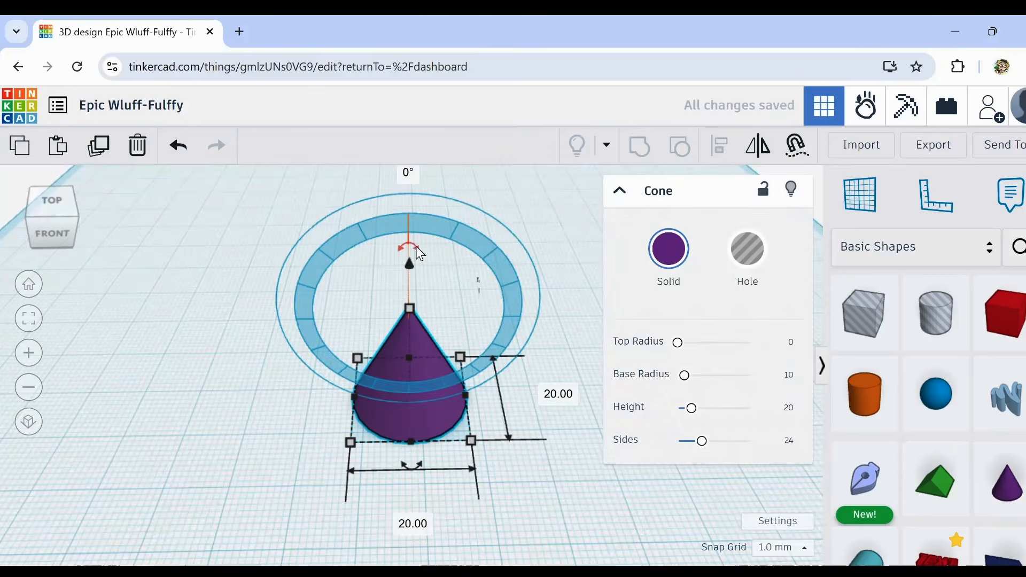
pyautogui.moveTo(420, 254); pyautogui.dragTo(426, 363)
pyautogui.moveTo(476, 457); pyautogui.dragTo(447, 436, button='right')
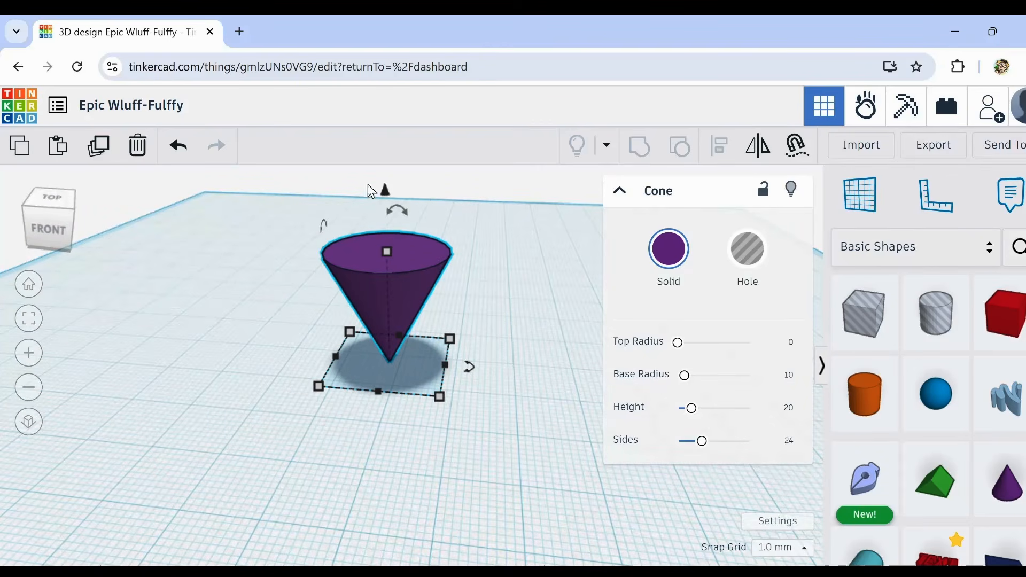
pyautogui.click(138, 146)
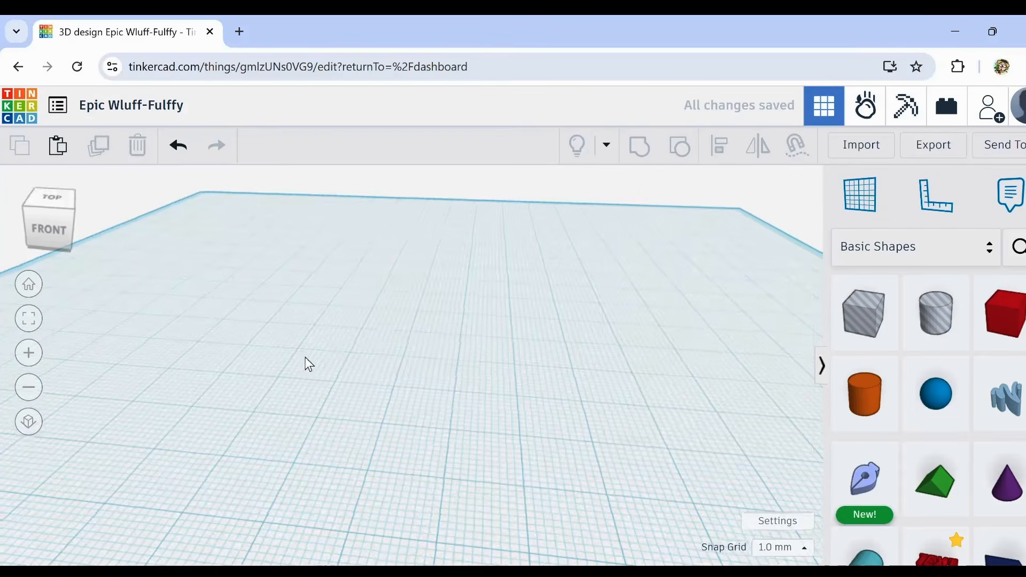
# Step: Add a cone to the middle of the workplane and mirror it vertically so its tip points down
pyautogui.scroll(-2, 488, 369)
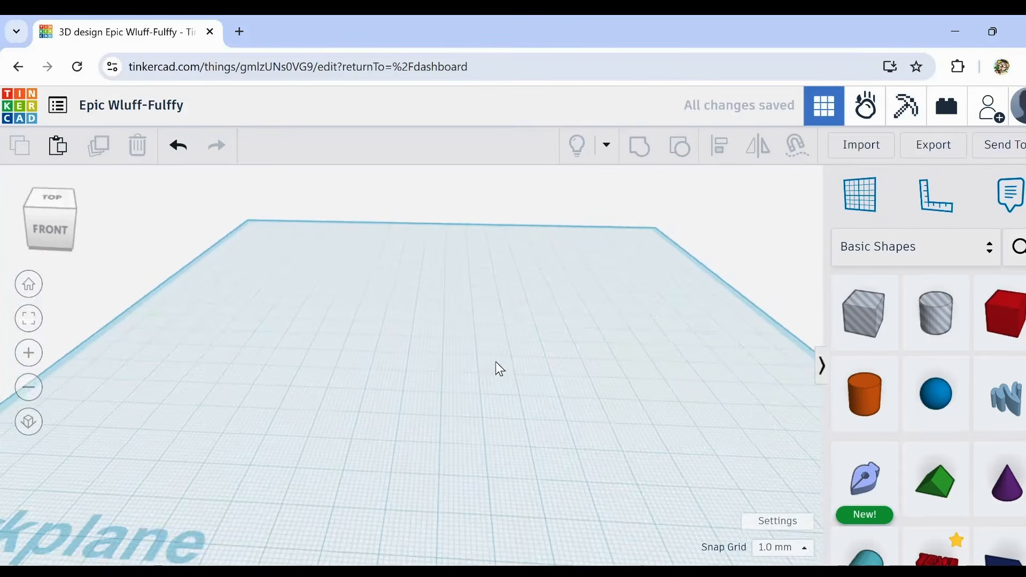
pyautogui.scroll(2, 501, 385)
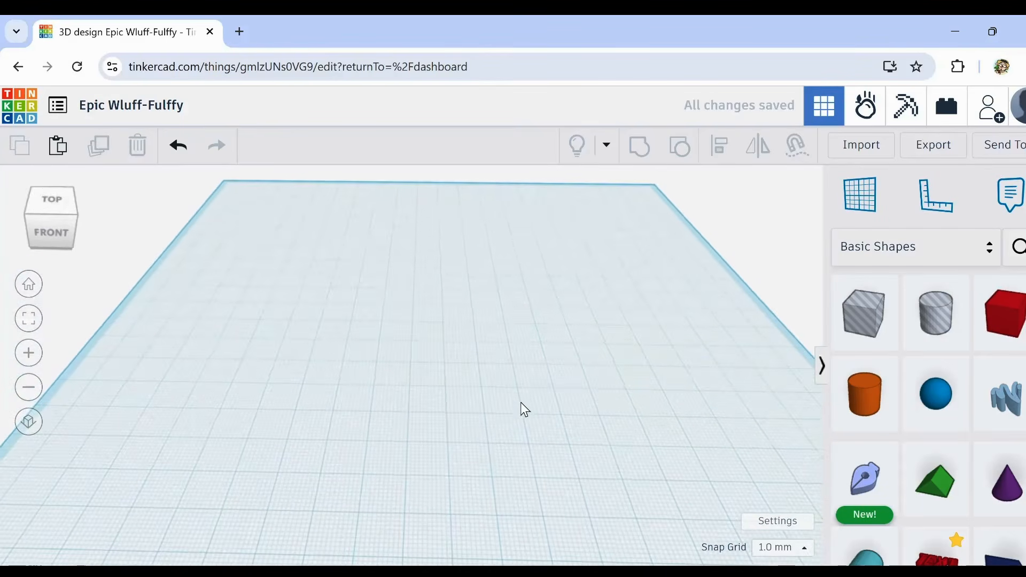
pyautogui.moveTo(521, 402); pyautogui.dragTo(508, 388, button='middle')
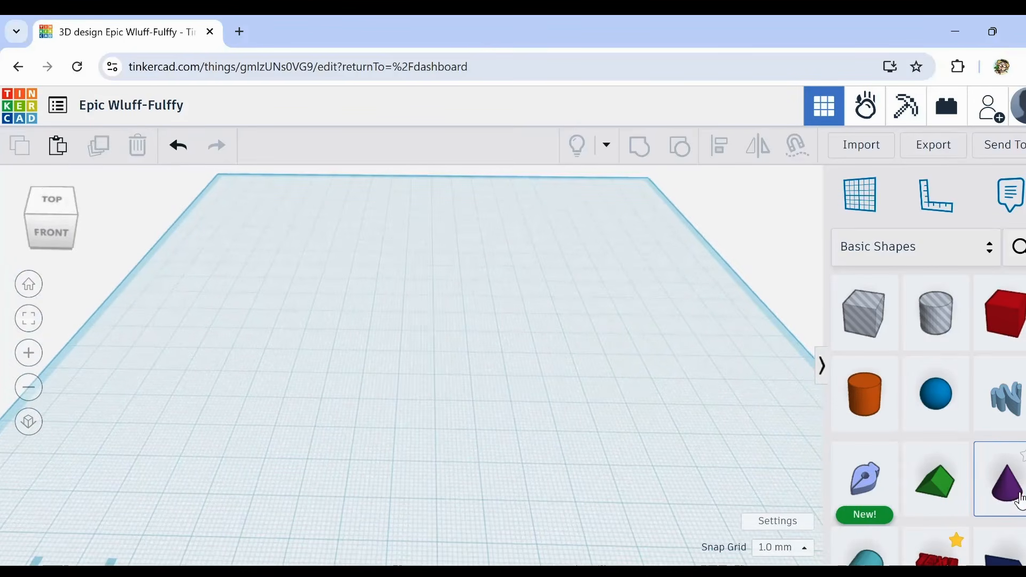
pyautogui.moveTo(1019, 503); pyautogui.dragTo(445, 333)
pyautogui.scroll(2, 447, 262)
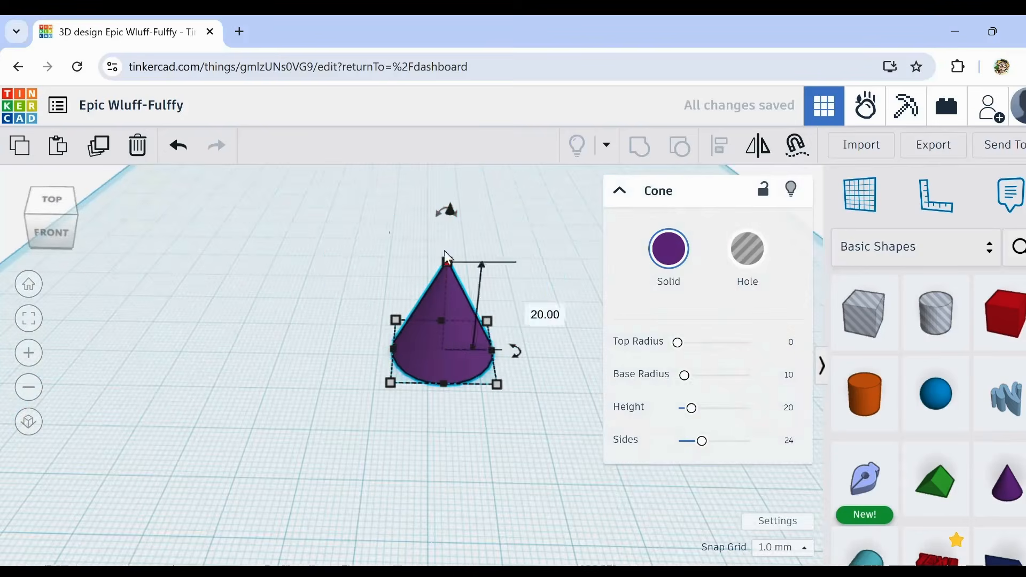
pyautogui.moveTo(442, 217); pyautogui.dragTo(439, 242)
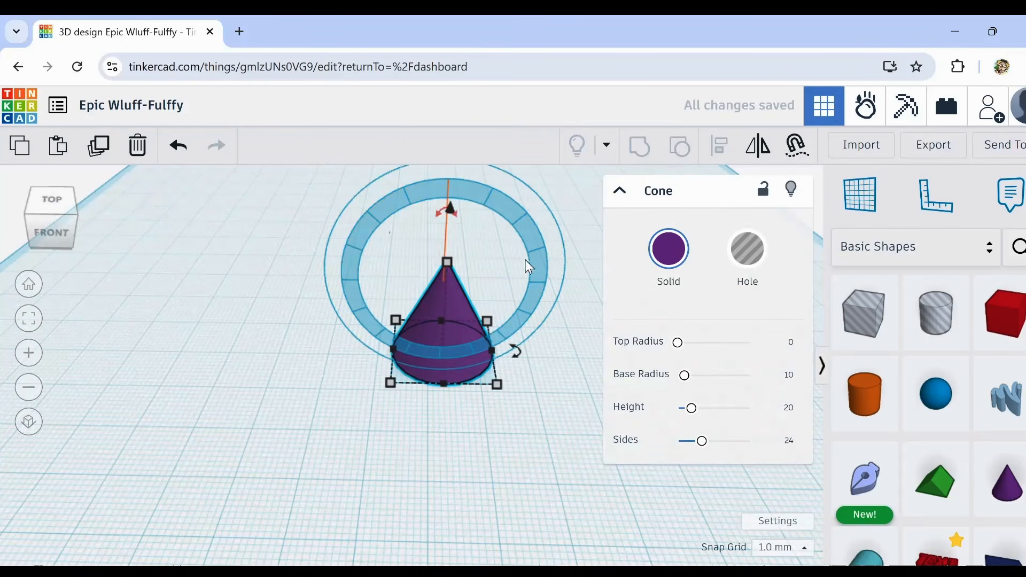
pyautogui.click(765, 149)
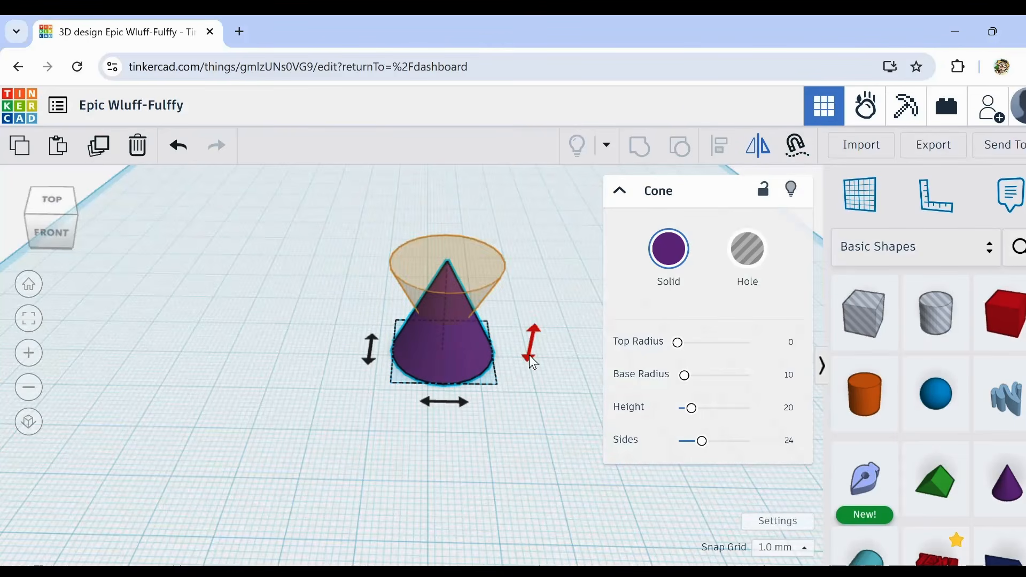
pyautogui.click(532, 362)
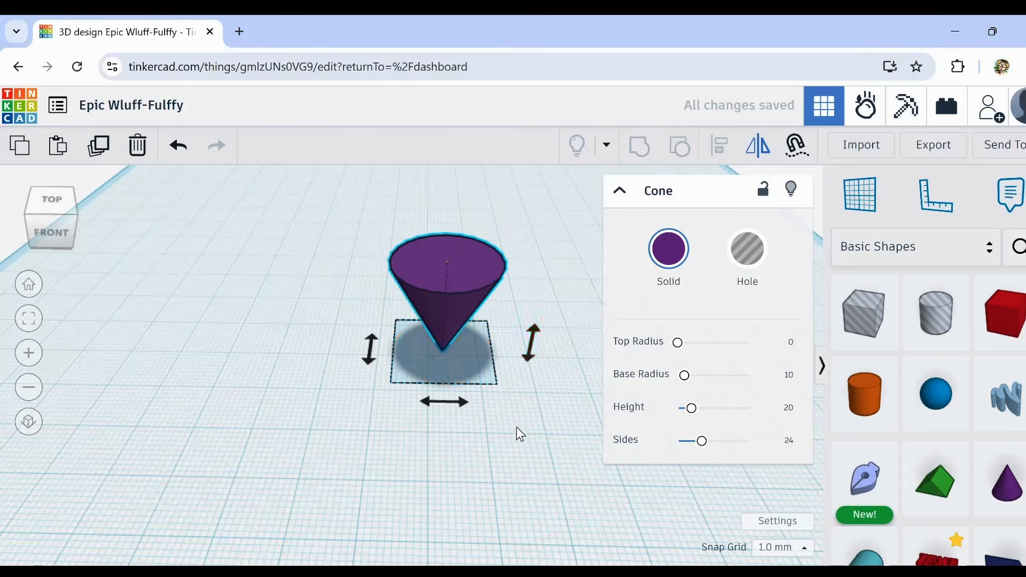
pyautogui.click(504, 406)
pyautogui.click(441, 262)
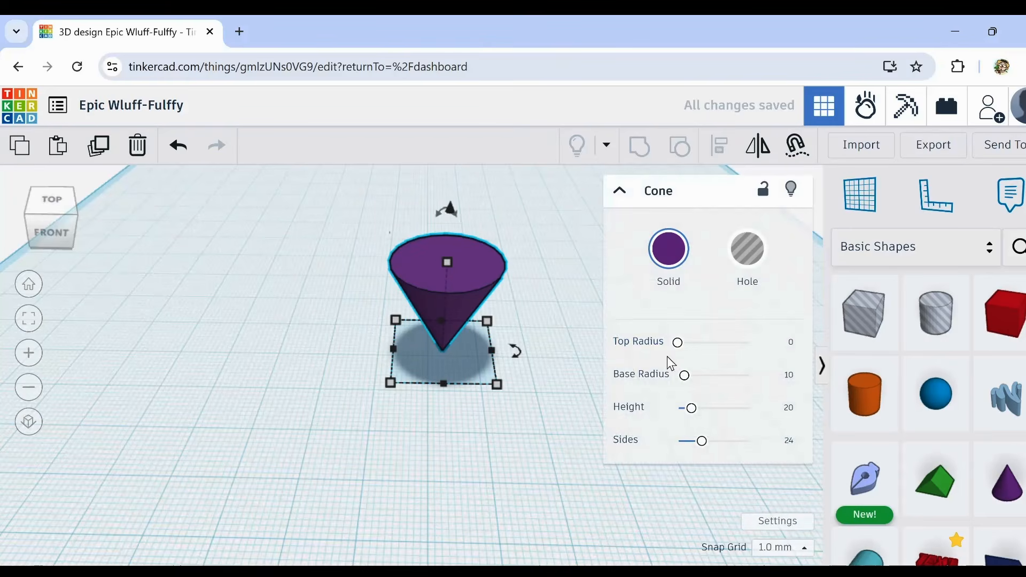
# Step: Set the inverted cone's sides to 64 and scale it up proportionally to a height of about 45 mm
pyautogui.moveTo(701, 444); pyautogui.dragTo(775, 452)
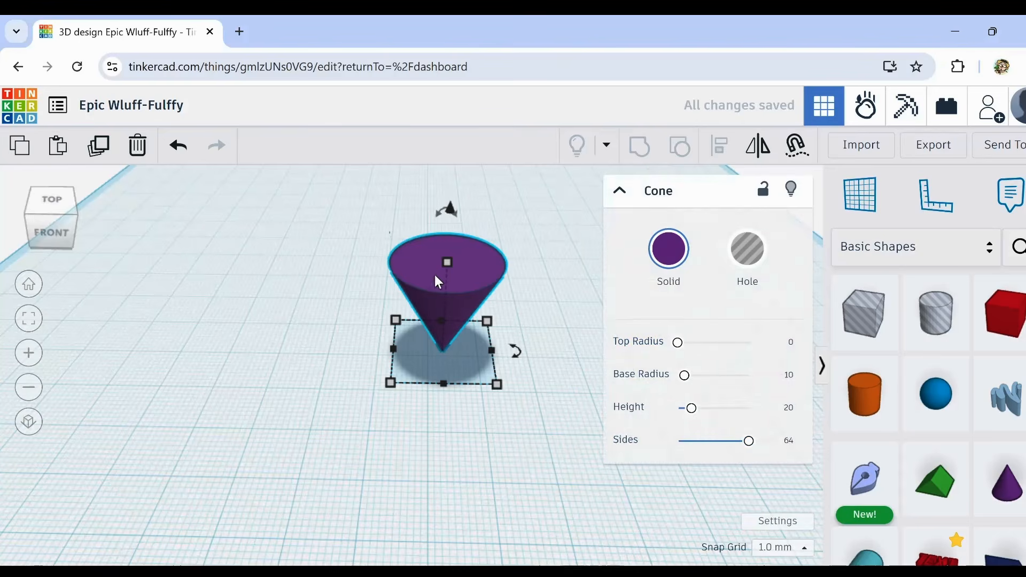
pyautogui.scroll(-3, 458, 288)
pyautogui.moveTo(486, 434); pyautogui.dragTo(463, 472, button='middle')
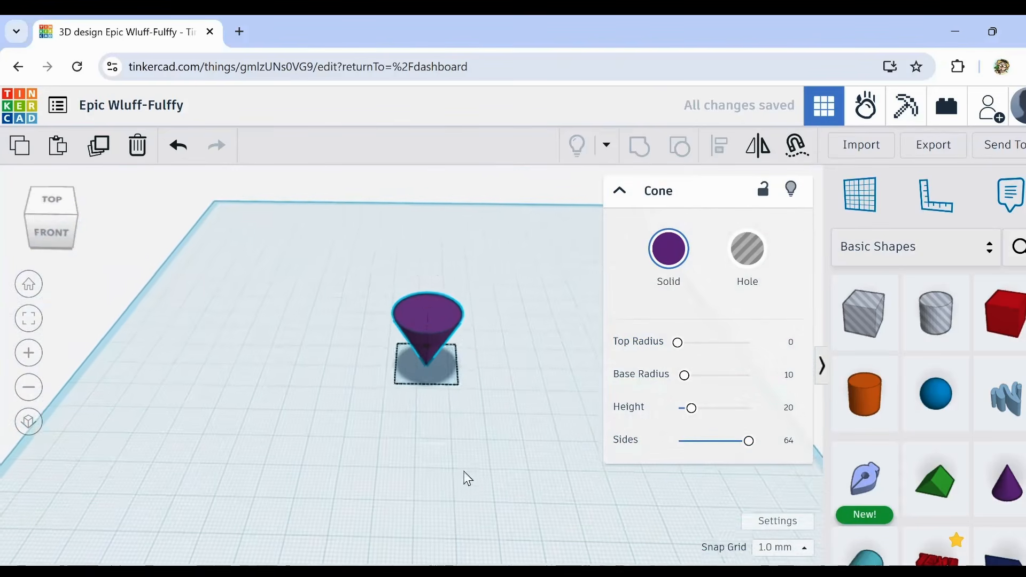
pyautogui.keyDown('shift'); pyautogui.moveTo(428, 318); pyautogui.dragTo(432, 233); pyautogui.keyUp('shift')
pyautogui.moveTo(424, 444); pyautogui.dragTo(427, 415, button='right')
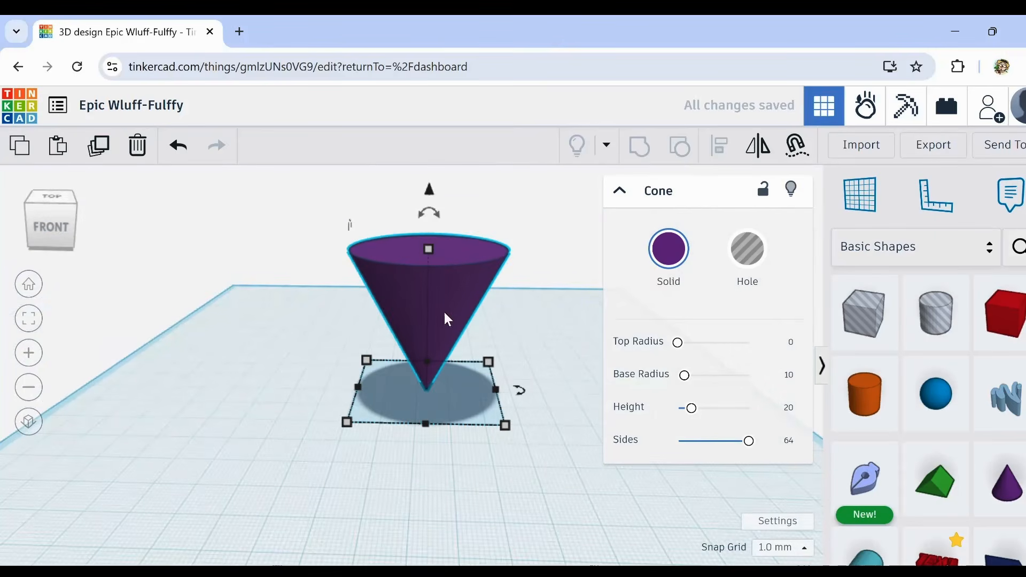
pyautogui.scroll(2, 499, 268)
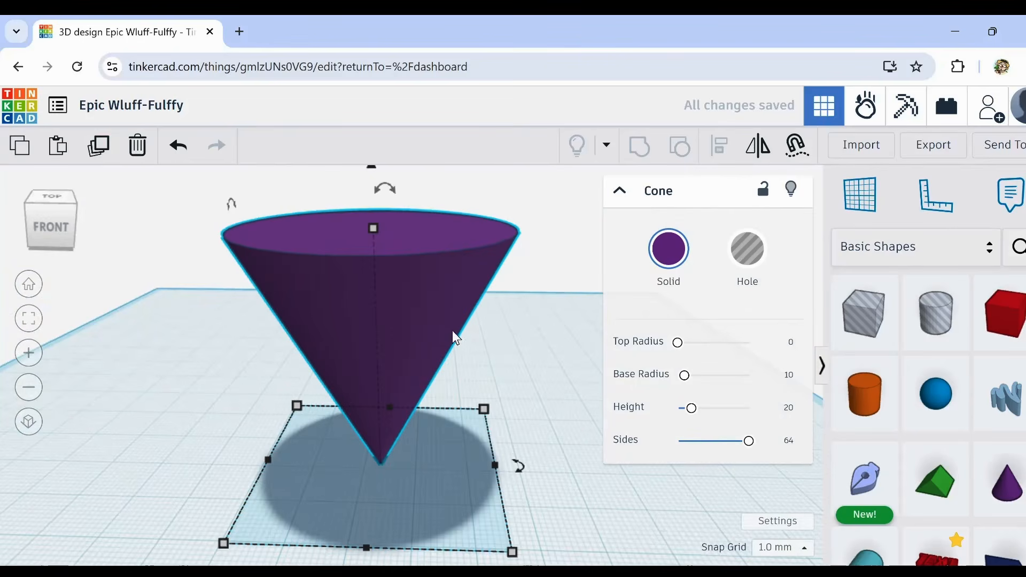
pyautogui.scroll(-2, 506, 323)
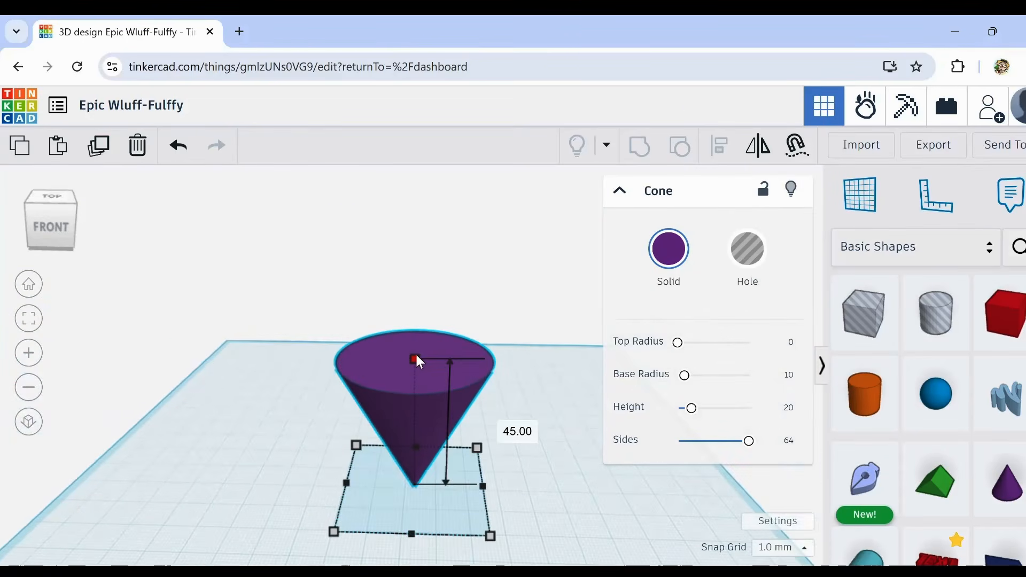
# Step: Stretch the inverted cone upward into a taller, slimmer shape, keeping its base footprint
pyautogui.moveTo(418, 360); pyautogui.dragTo(443, 151)
pyautogui.moveTo(505, 250); pyautogui.dragTo(493, 297, button='middle')
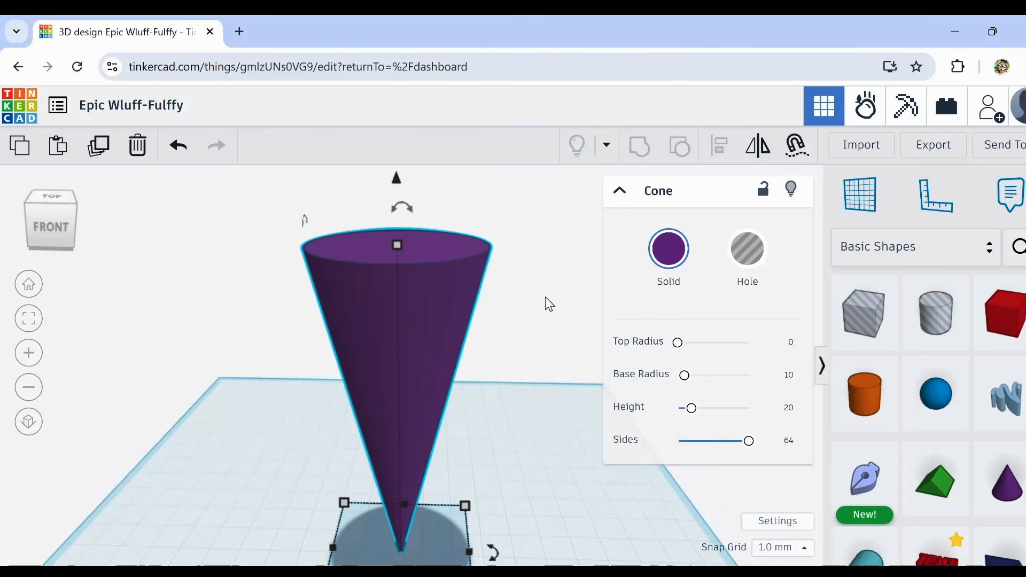
pyautogui.scroll(-2, 532, 401)
pyautogui.moveTo(531, 442); pyautogui.dragTo(532, 416, button='middle')
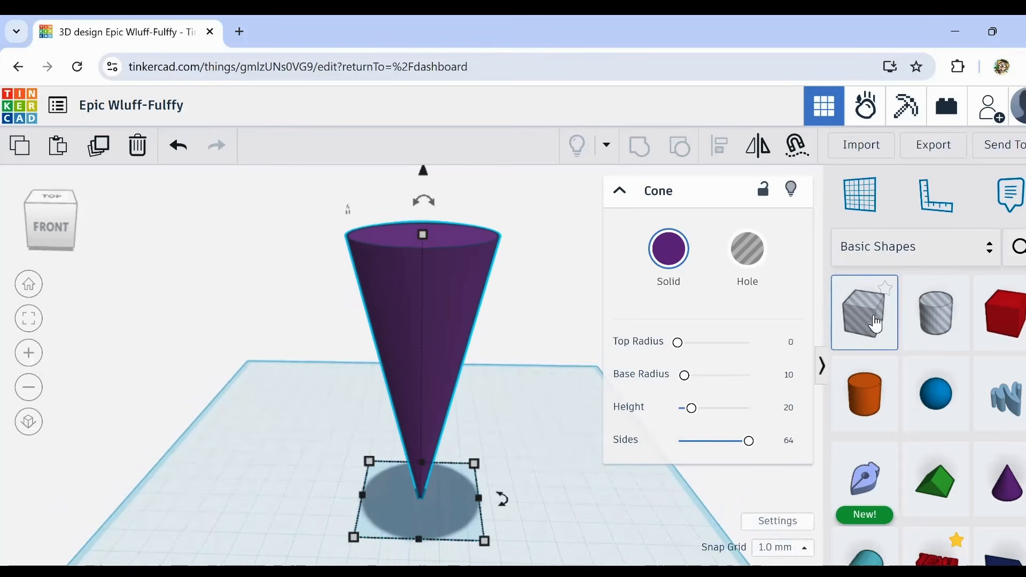
# Step: Place a box hole around the cone's lower part, sized to about 59 mm deep and 70 mm tall
pyautogui.moveTo(875, 324); pyautogui.dragTo(481, 486)
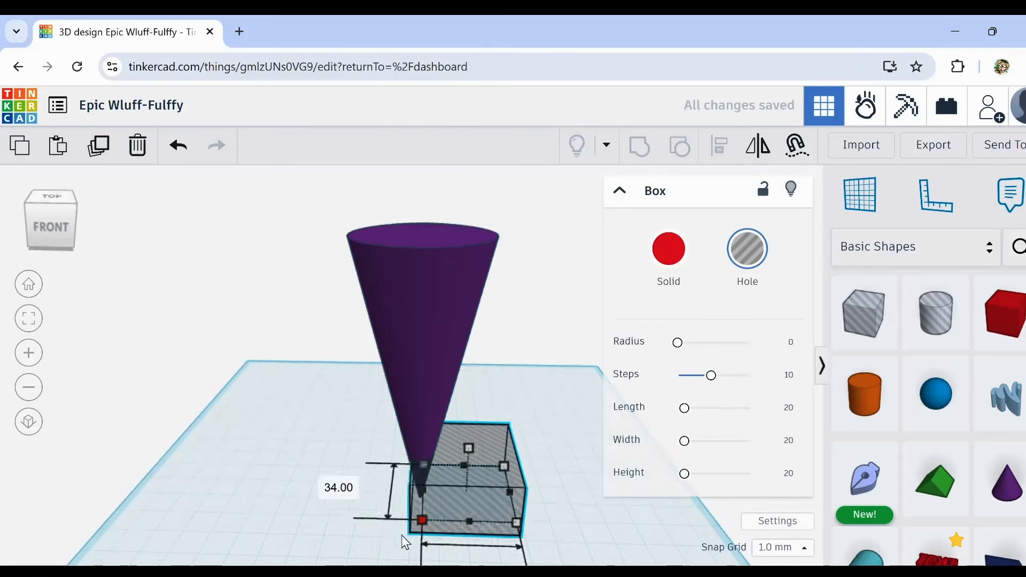
pyautogui.moveTo(405, 542); pyautogui.dragTo(302, 565)
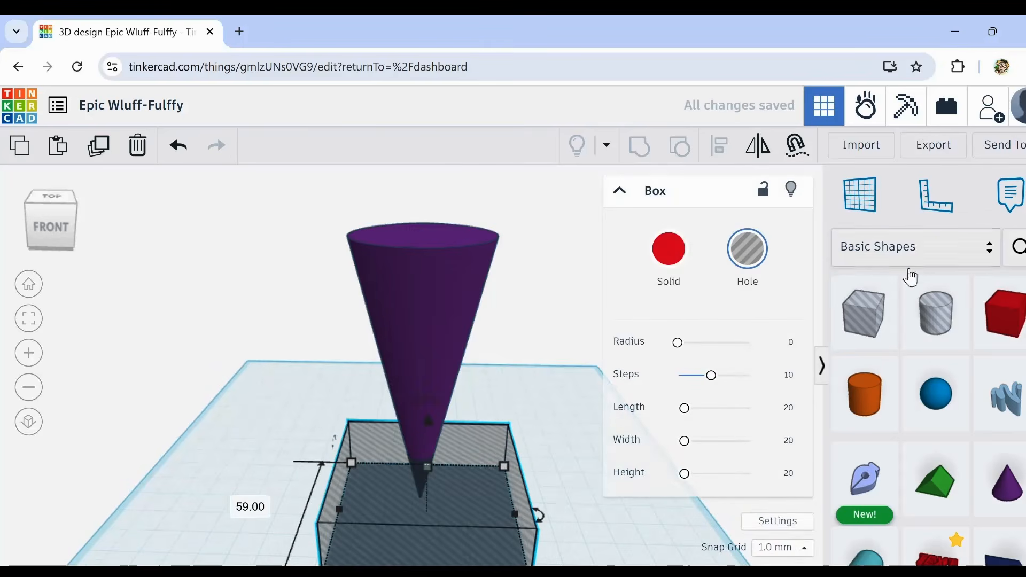
pyautogui.click(425, 468)
pyautogui.moveTo(428, 474); pyautogui.dragTo(431, 339)
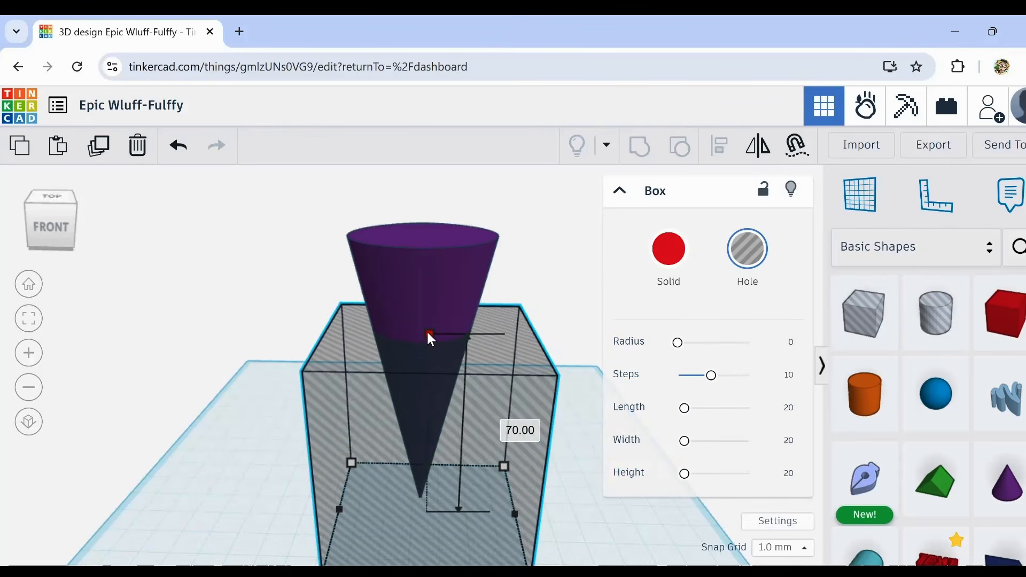
# Step: Try cutting off the cone's tip by grouping it with the box hole, and undo the grouping
pyautogui.moveTo(271, 408)
pyautogui.mouseDown(button='right')
pyautogui.moveTo(331, 389)
pyautogui.moveTo(265, 398)
pyautogui.moveTo(267, 411)
pyautogui.mouseUp(button='right')
pyautogui.moveTo(287, 217); pyautogui.dragTo(362, 294)
pyautogui.moveTo(247, 345); pyautogui.dragTo(225, 422, button='right')
pyautogui.moveTo(339, 251); pyautogui.dragTo(452, 419)
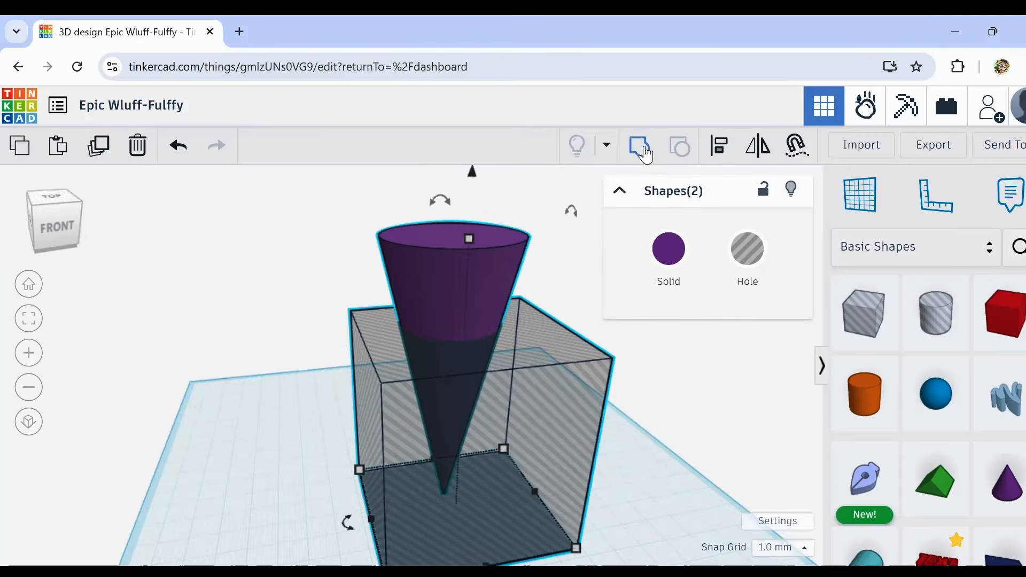
pyautogui.click(640, 149)
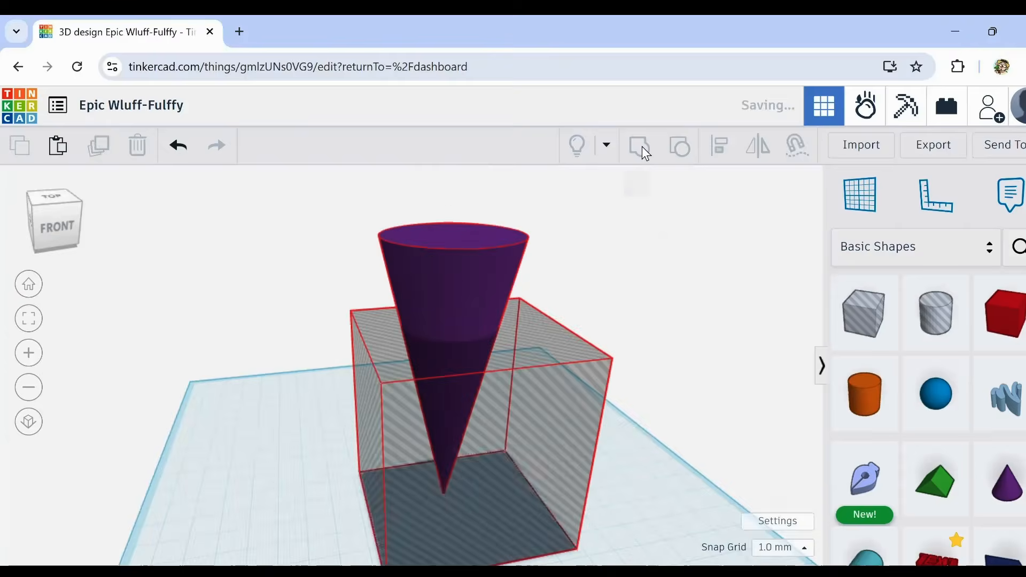
pyautogui.moveTo(603, 368); pyautogui.dragTo(560, 357, button='right')
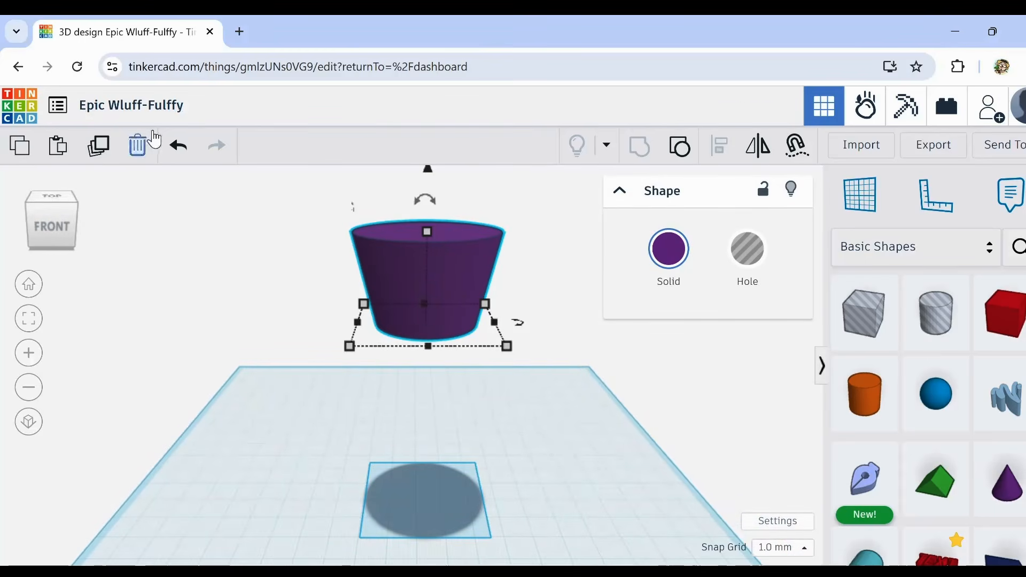
pyautogui.click(178, 151)
# Step: Lower the box hole slightly and group it with the inverted cone to cut off the tip
pyautogui.click(466, 431)
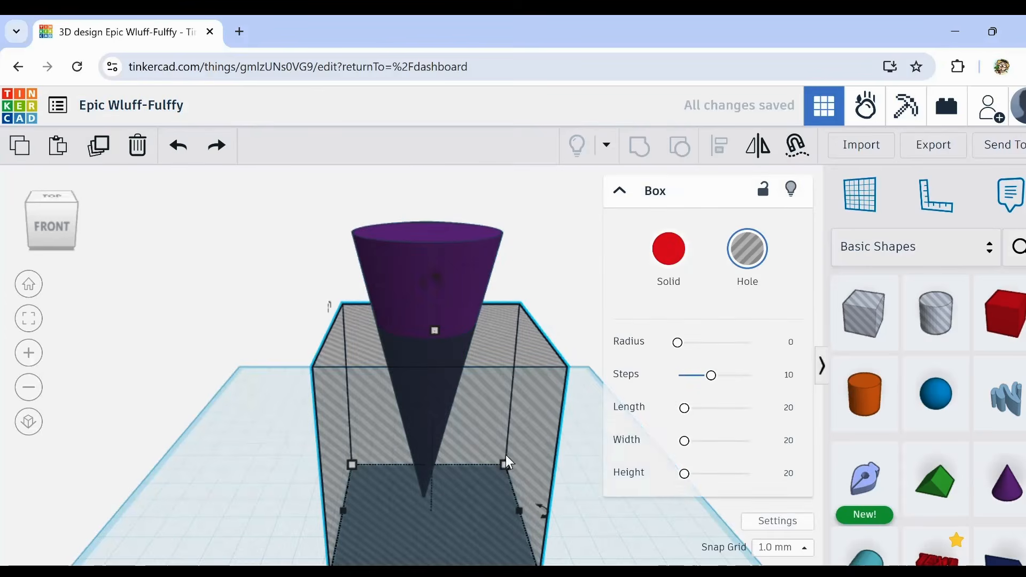
pyautogui.hotkey('ctrl', 'Down')
pyautogui.hotkey('ctrl', 'Down')
pyautogui.hotkey('ctrl', 'Down')
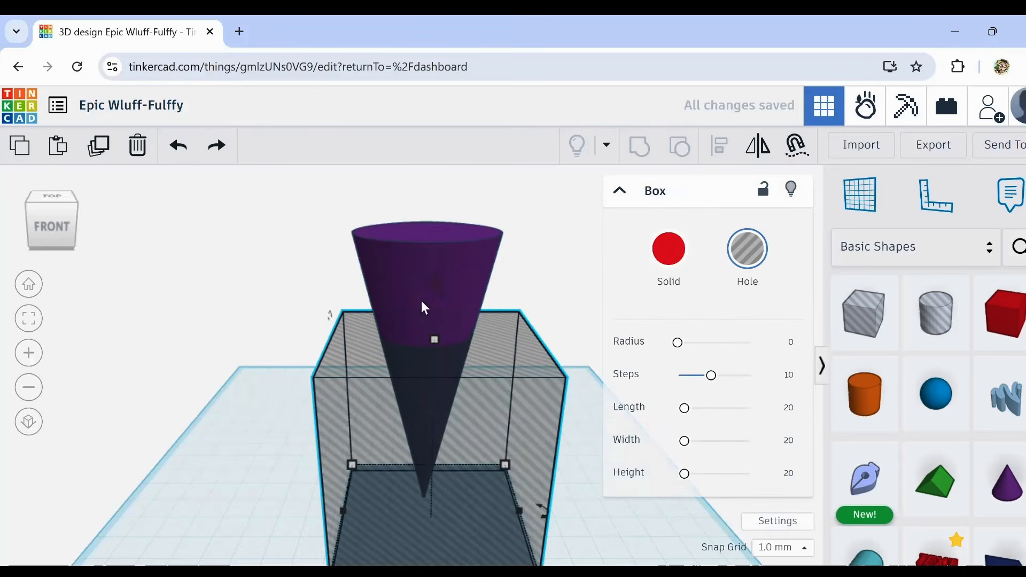
pyautogui.hotkey('ctrl', 'Up')
pyautogui.hotkey('ctrl', 'a')
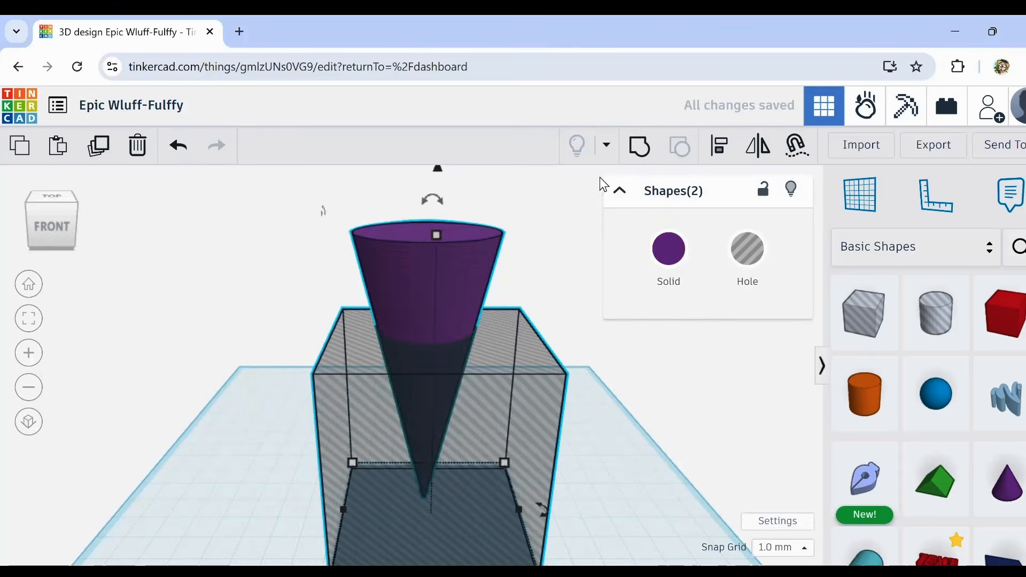
pyautogui.click(638, 147)
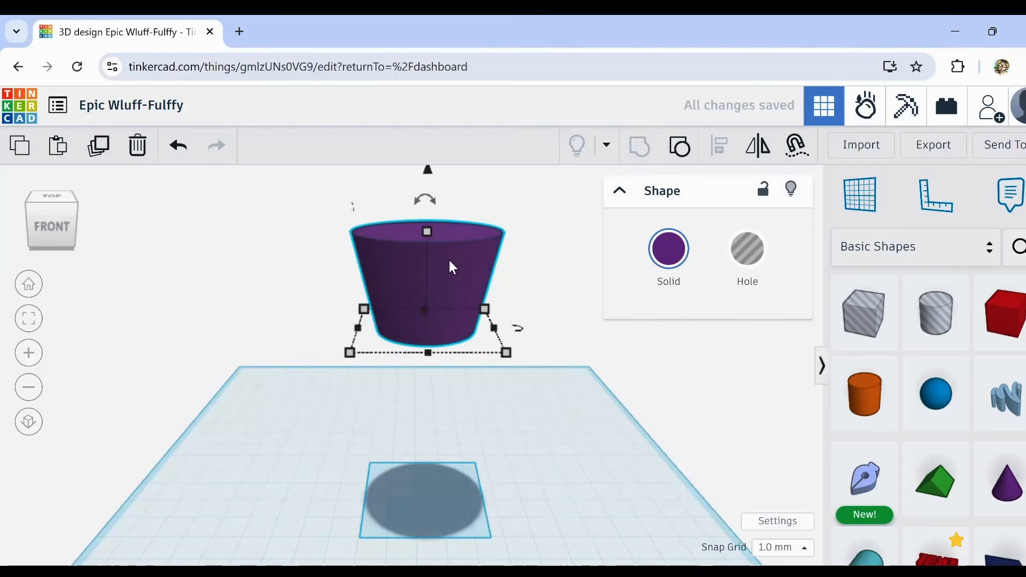
# Step: Drop the cut, cup-shaped cone down onto the workplane
pyautogui.press('d')
pyautogui.moveTo(568, 514); pyautogui.dragTo(552, 440, button='middle')
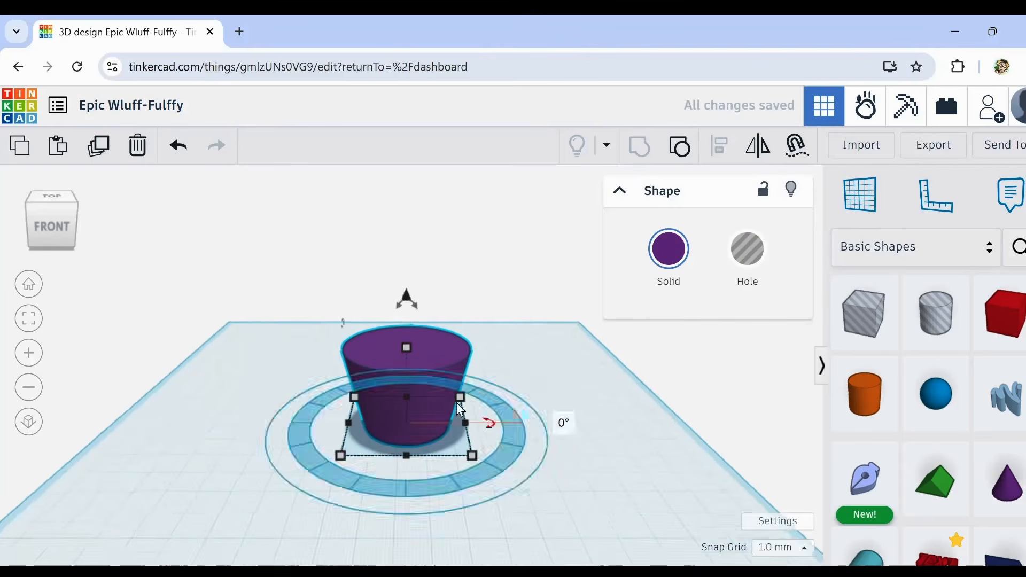
pyautogui.scroll(3, 388, 371)
pyautogui.moveTo(474, 450); pyautogui.dragTo(465, 432, button='right')
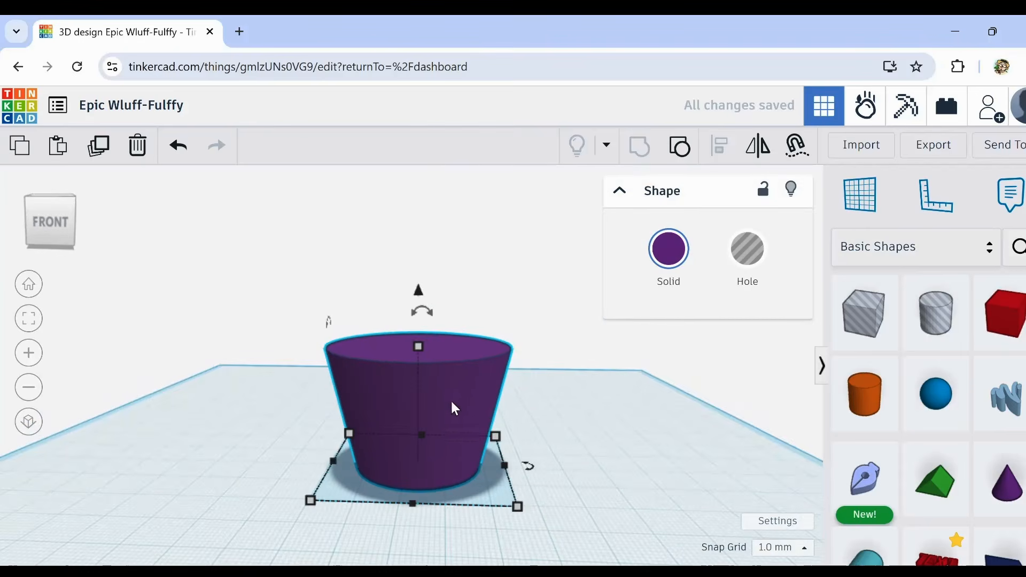
pyautogui.scroll(3, 430, 369)
pyautogui.scroll(-1, 431, 369)
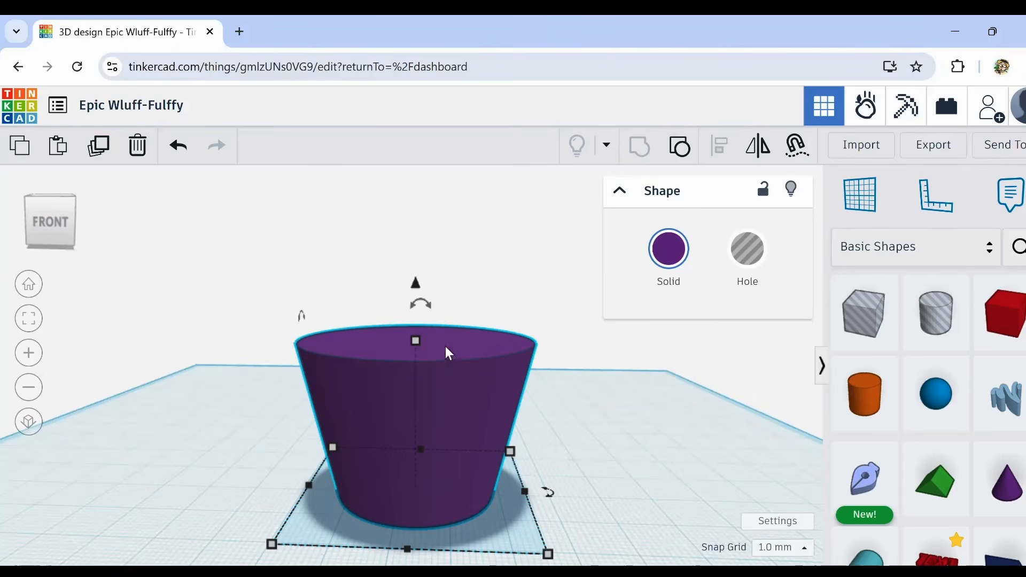
# Step: Duplicate the cup, flatten the copy to a height of 11 mm, and raise it to the cup's upper edge
pyautogui.click(101, 152)
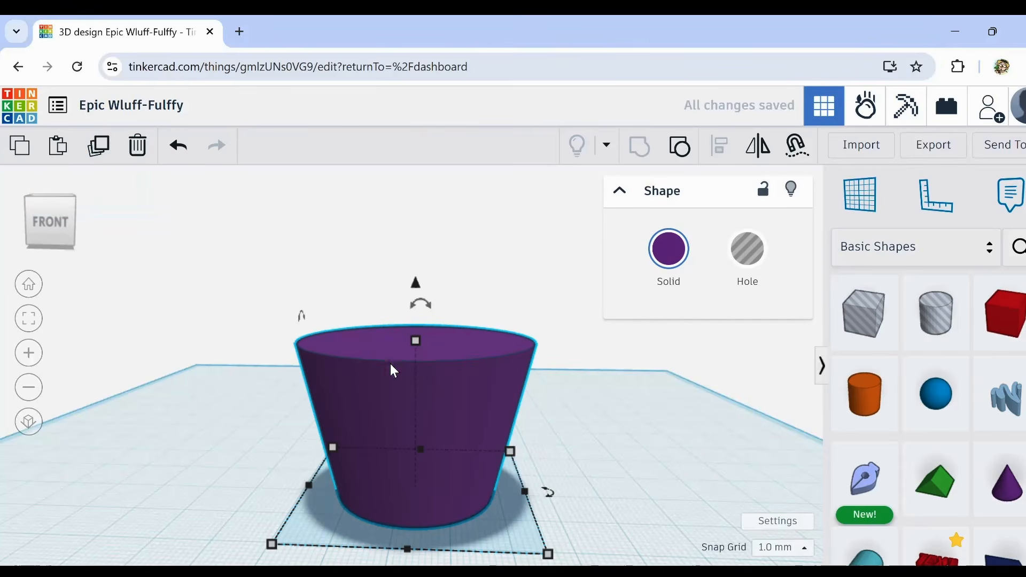
pyautogui.moveTo(416, 339); pyautogui.dragTo(413, 437)
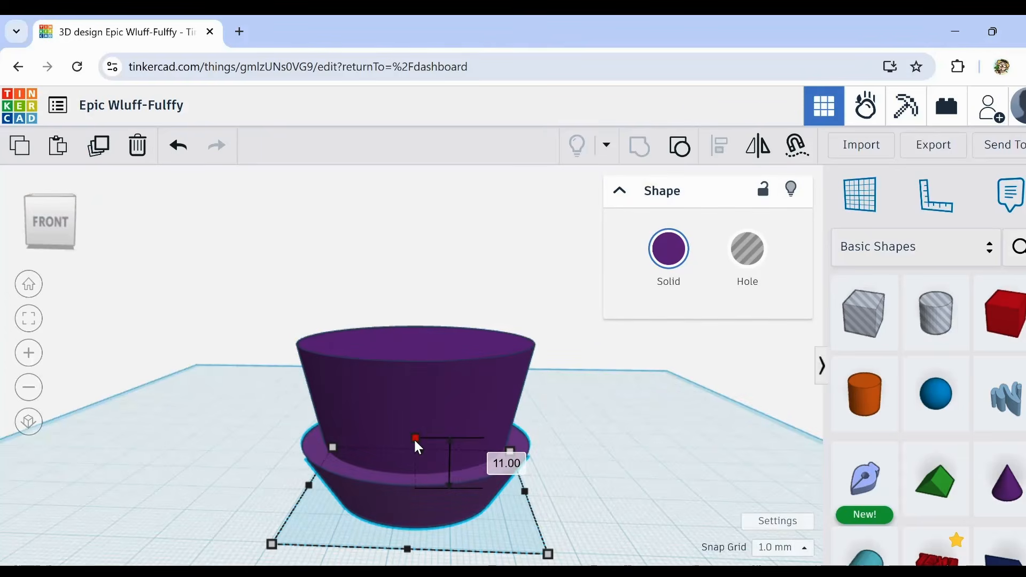
pyautogui.moveTo(413, 438); pyautogui.dragTo(413, 438)
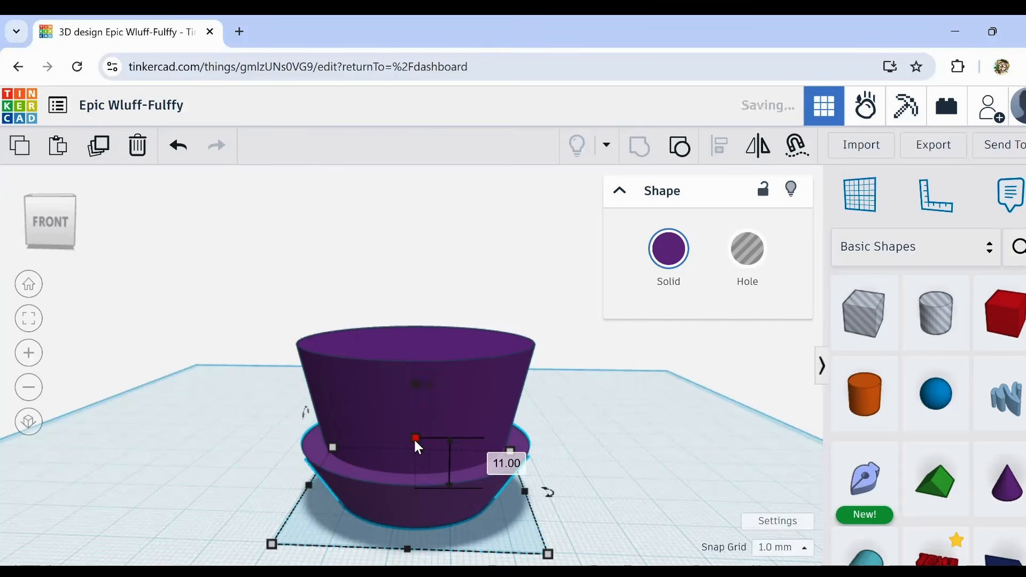
pyautogui.hotkey('ctrl', 'z')
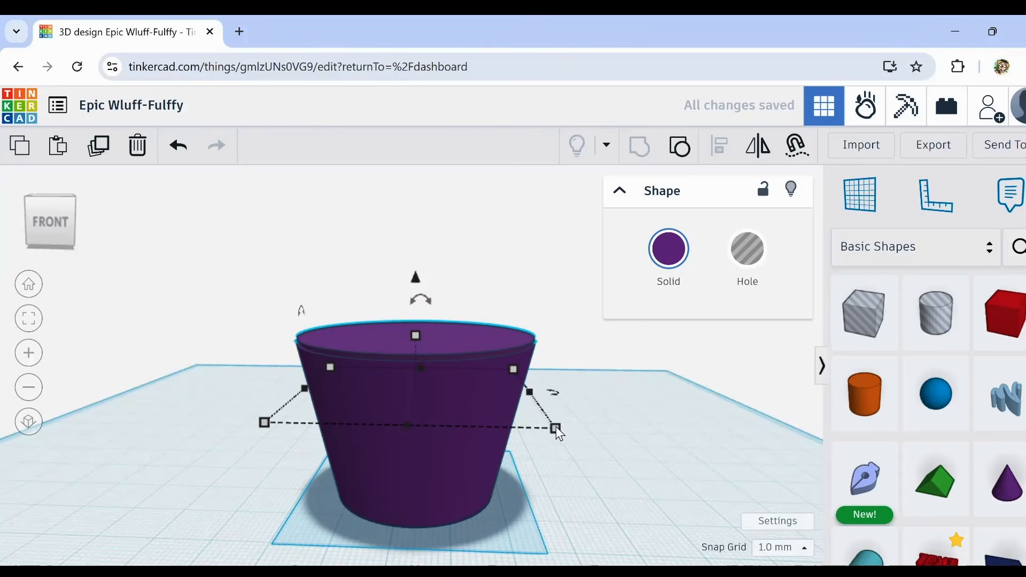
# Step: Widen the flattened copy to 54 by 54 mm so it forms a flared rim around the cup
pyautogui.moveTo(556, 427); pyautogui.dragTo(578, 437)
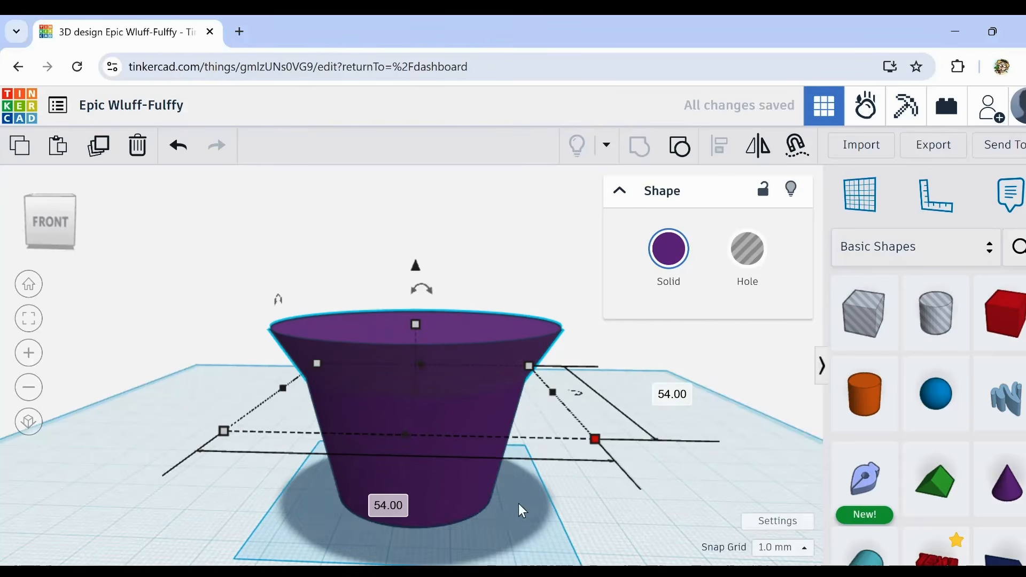
pyautogui.moveTo(520, 509); pyautogui.dragTo(374, 266, button='right')
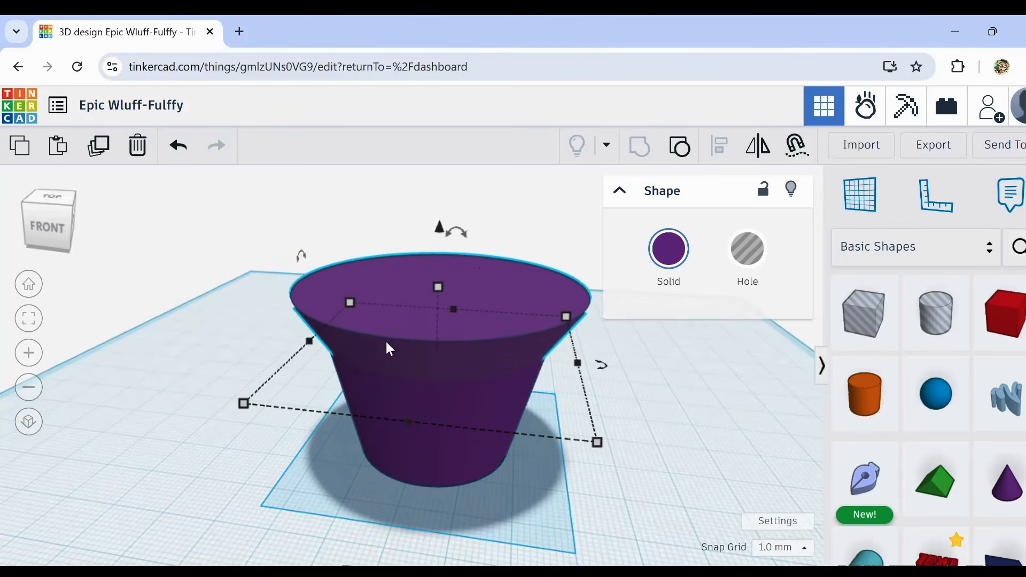
pyautogui.moveTo(286, 442); pyautogui.dragTo(343, 451, button='right')
pyautogui.scroll(-4, 481, 484)
# Step: Shift the rim sideways and align it with the cup, centred in both horizontal directions
pyautogui.moveTo(464, 397); pyautogui.dragTo(543, 394)
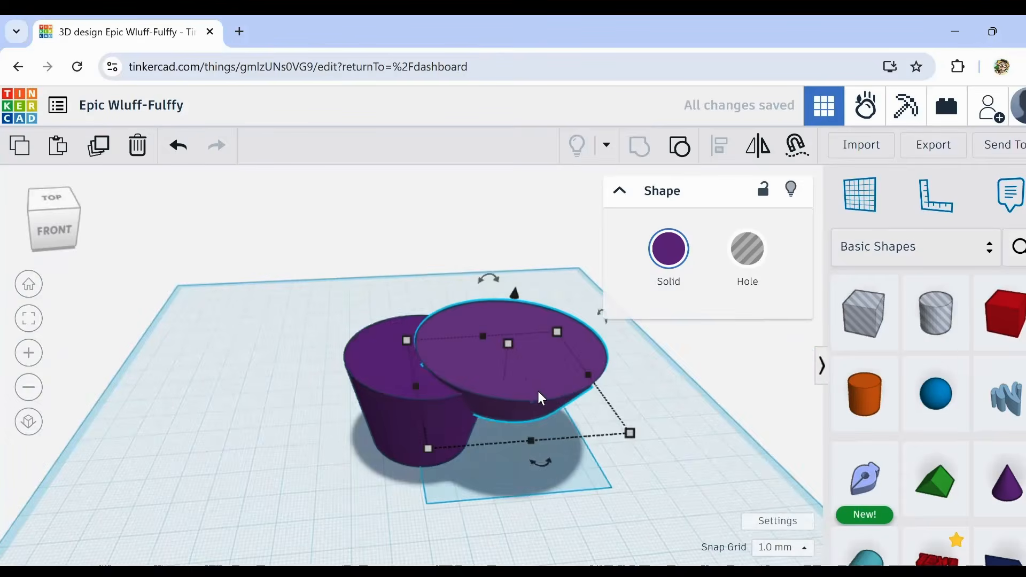
pyautogui.moveTo(327, 286); pyautogui.dragTo(561, 519)
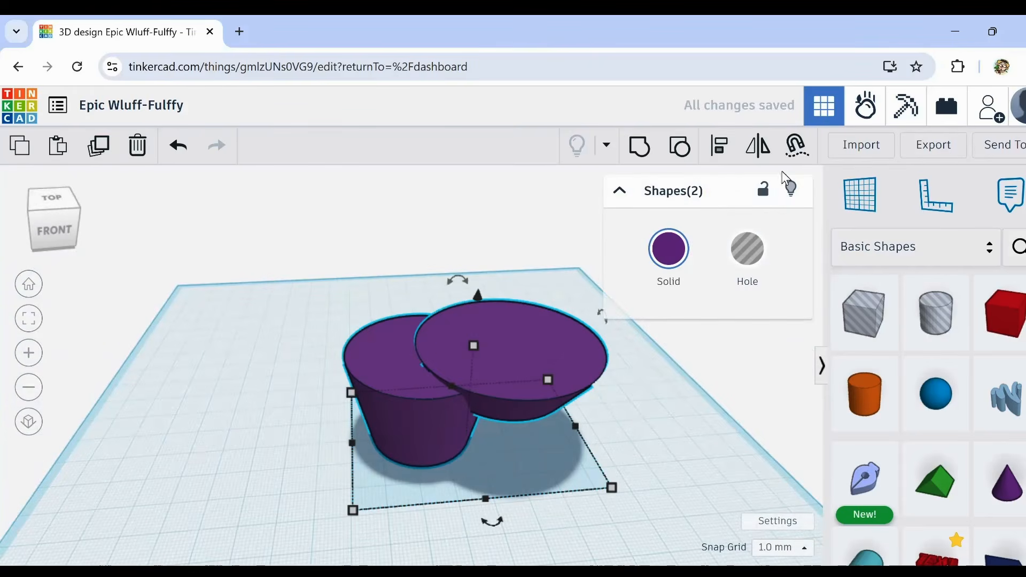
pyautogui.click(718, 155)
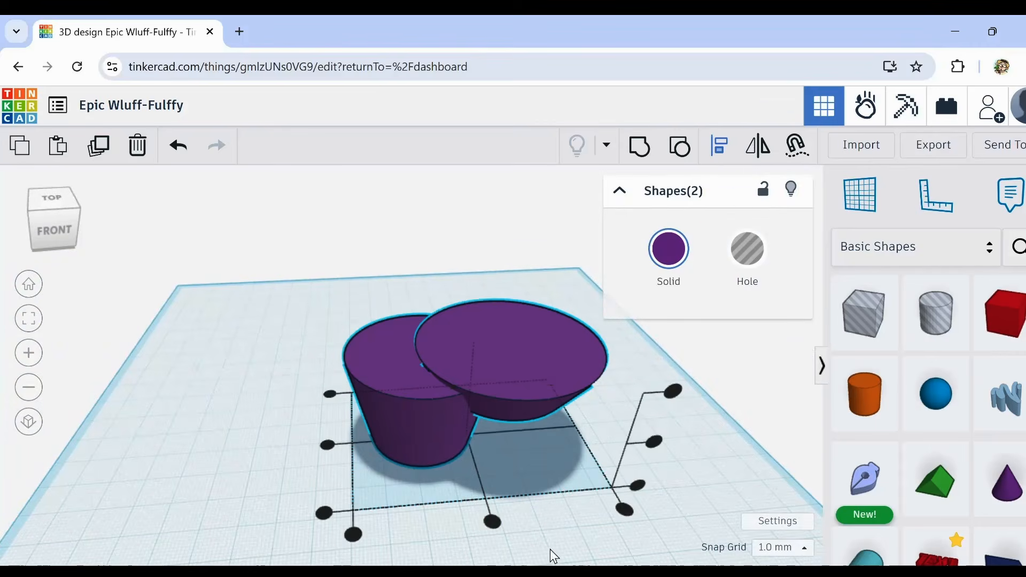
pyautogui.click(492, 523)
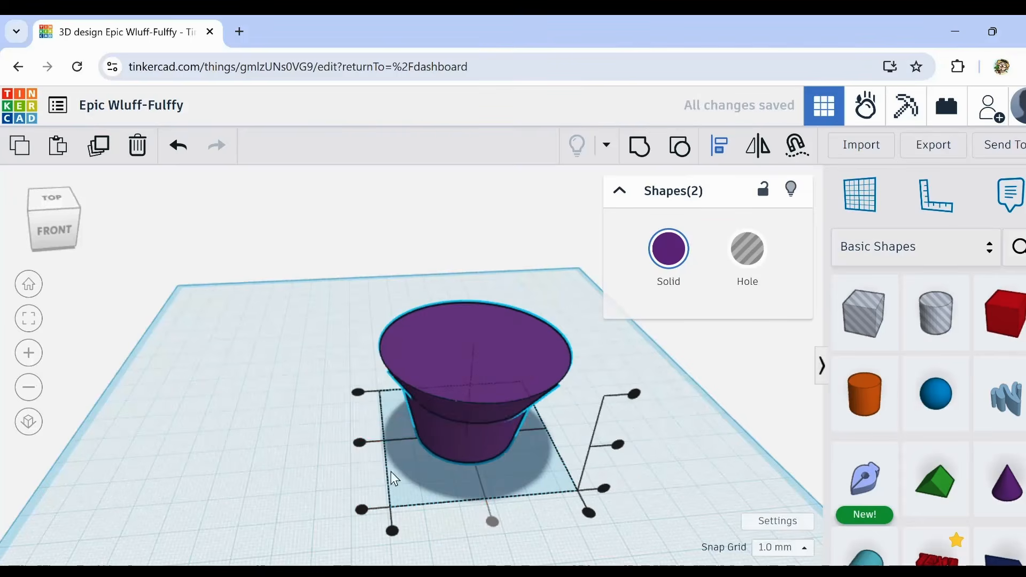
pyautogui.click(357, 442)
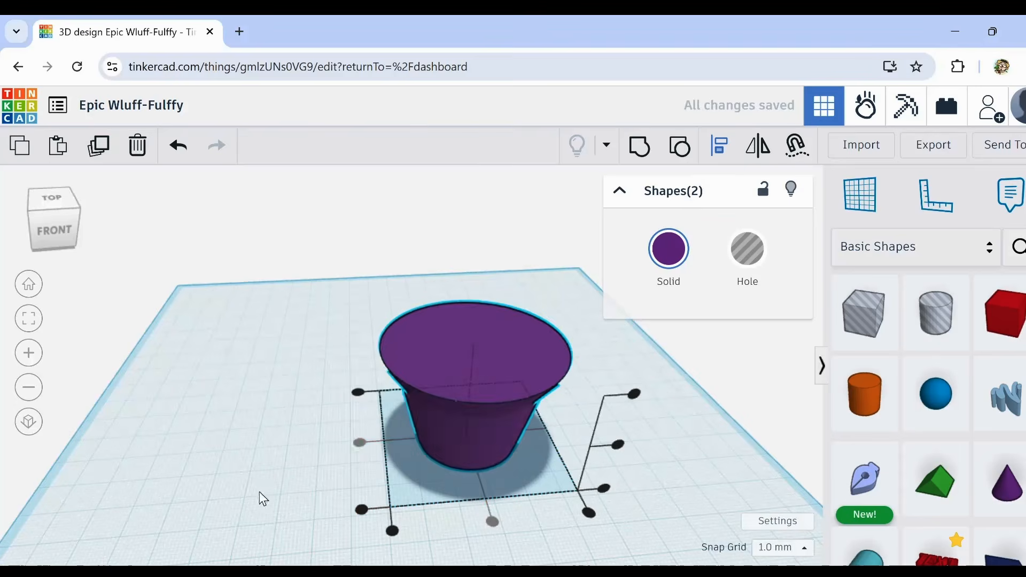
# Step: Group the aligned cup body and flared rim into one solid shape
pyautogui.moveTo(259, 495); pyautogui.dragTo(461, 481, button='right')
pyautogui.moveTo(635, 449); pyautogui.dragTo(434, 451, button='right')
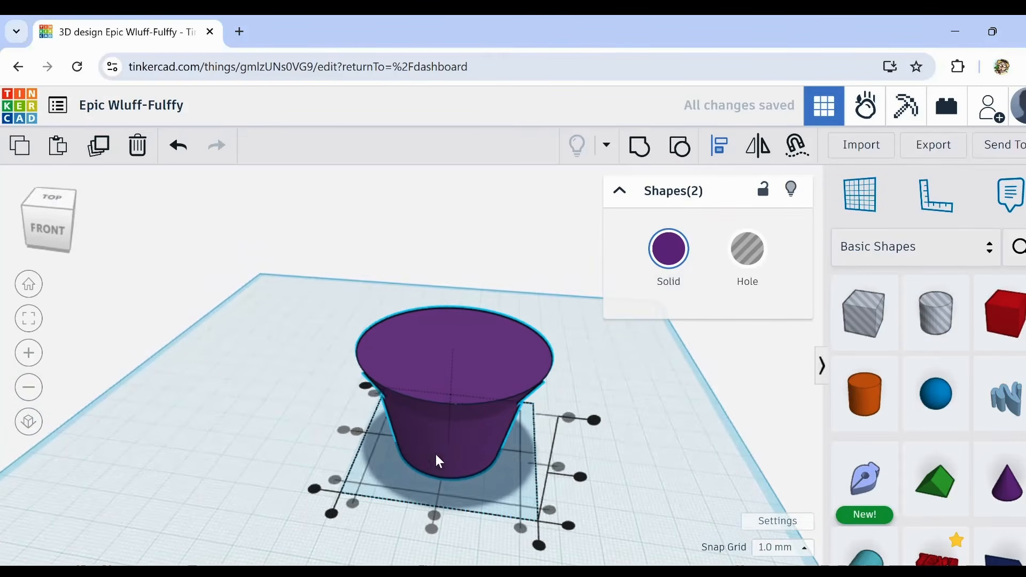
pyautogui.moveTo(275, 416); pyautogui.dragTo(249, 352, button='middle')
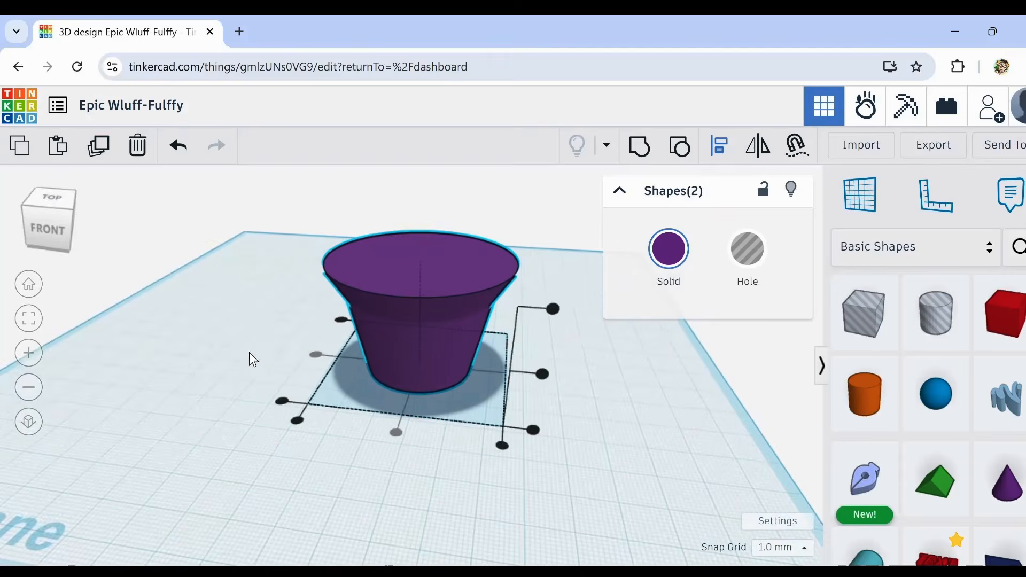
pyautogui.moveTo(283, 236); pyautogui.dragTo(424, 384, button='right')
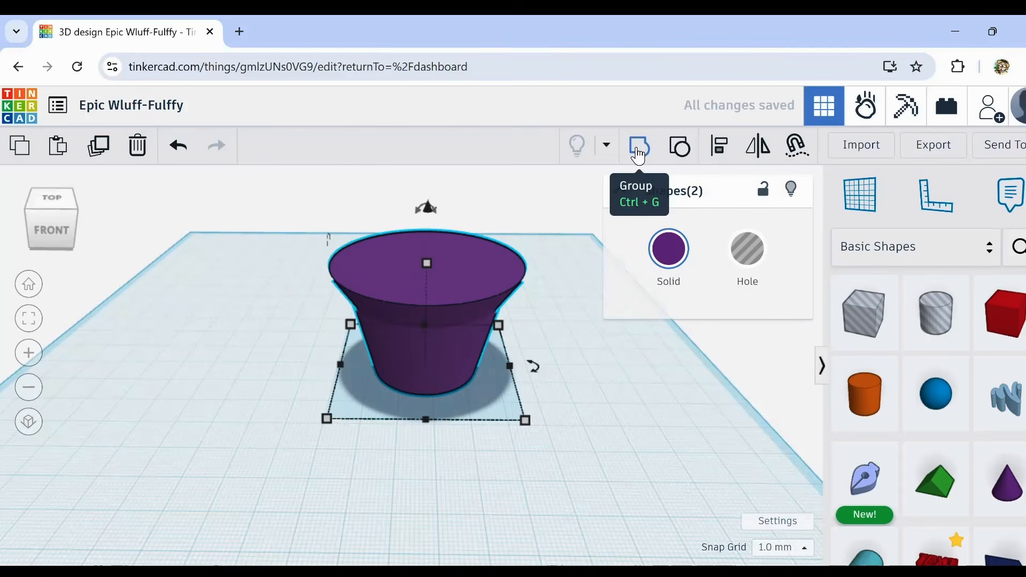
pyautogui.click(638, 150)
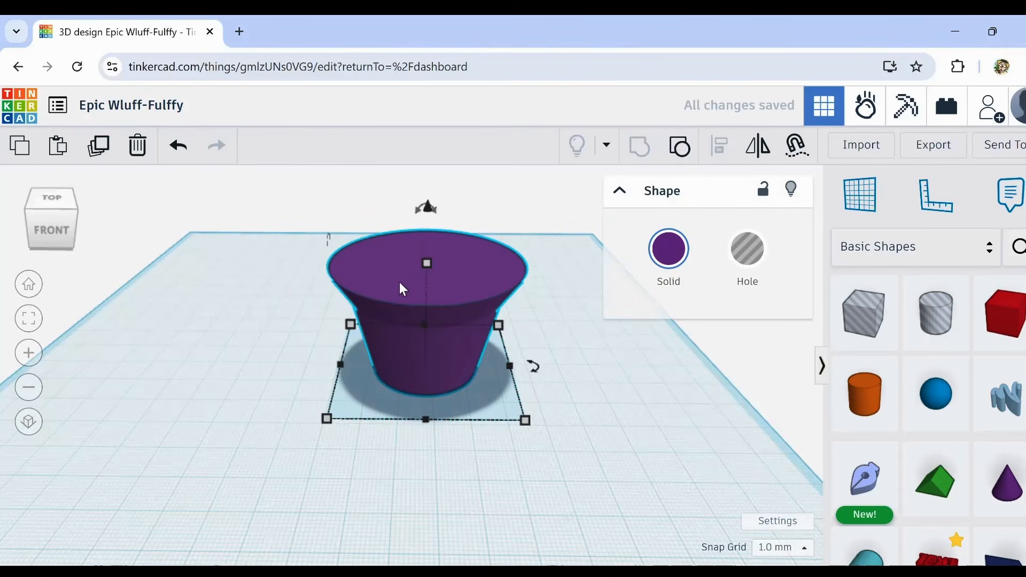
pyautogui.scroll(5, 389, 278)
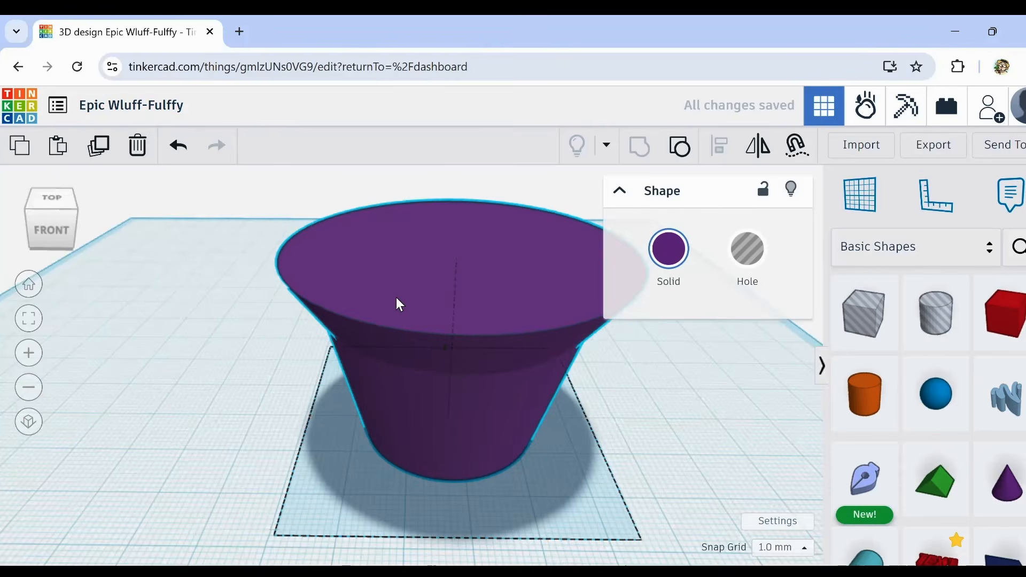
pyautogui.moveTo(396, 298); pyautogui.dragTo(392, 286, button='right')
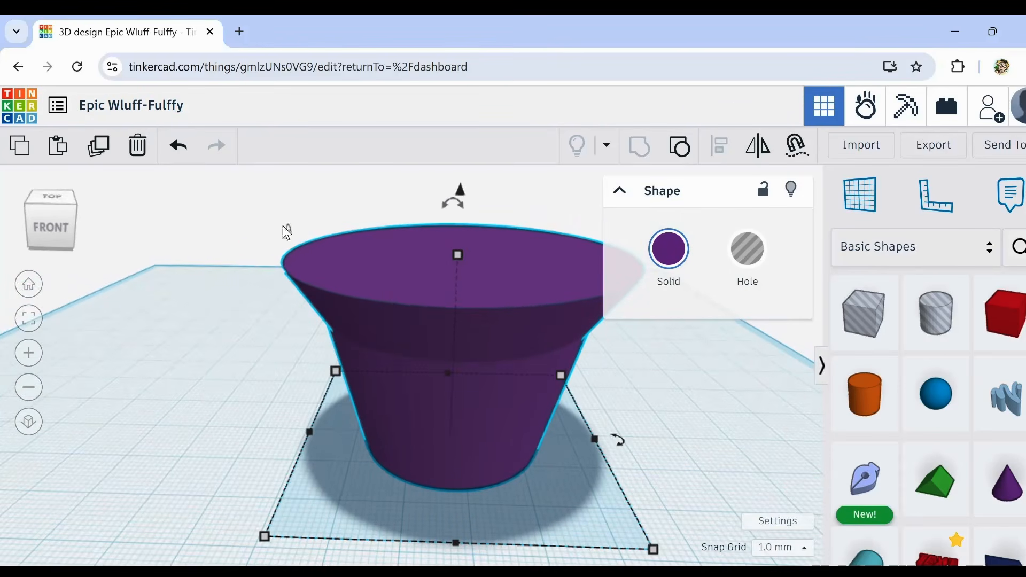
# Step: Duplicate the rimmed cup, raise the copy a few millimetres, and turn it into a hole
pyautogui.click(102, 151)
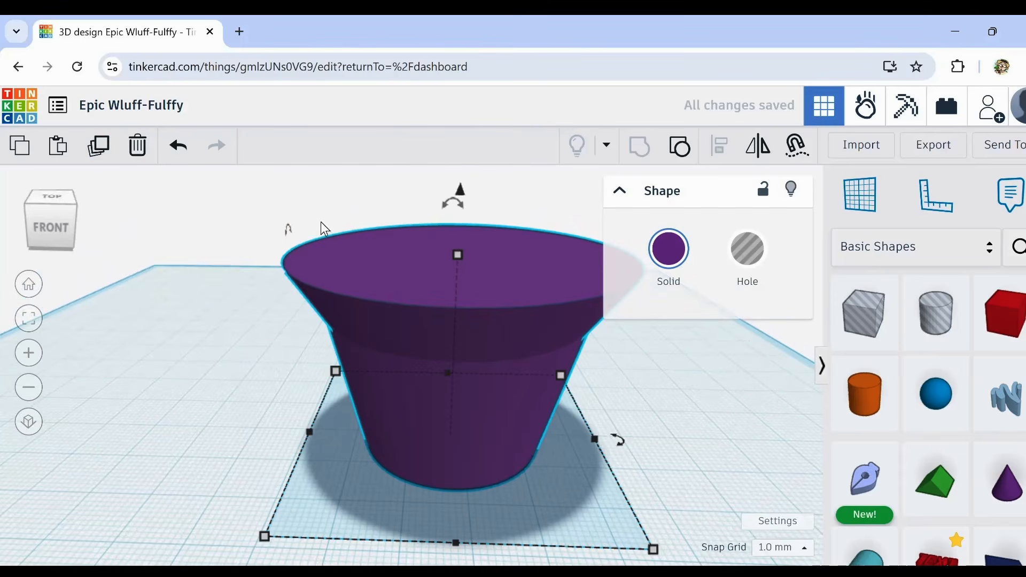
pyautogui.hotkey('ctrl', 'Up')
pyautogui.hotkey('ctrl', 'Up')
pyautogui.hotkey('ctrl', 'Up')
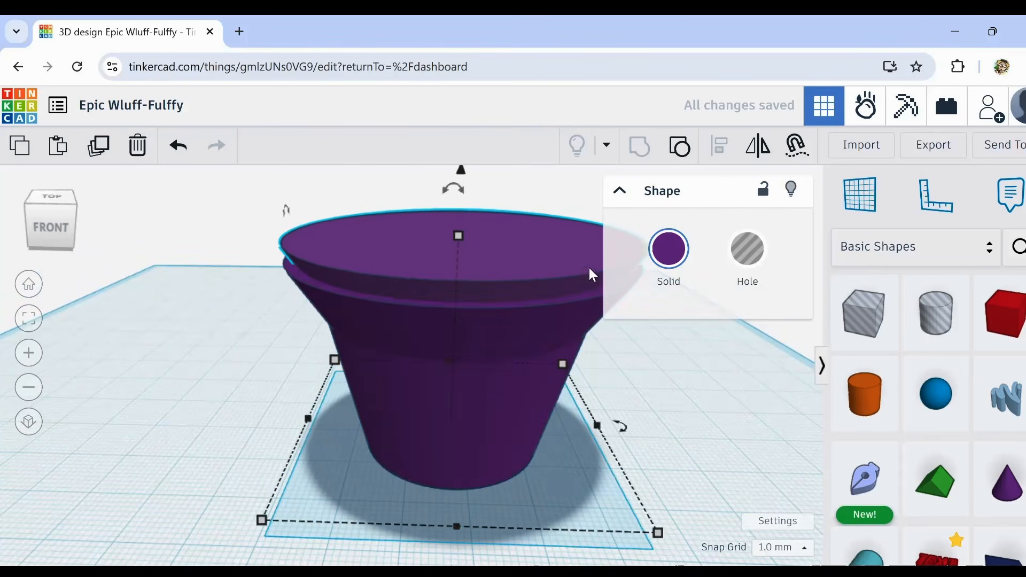
pyautogui.hotkey('ctrl', 'Up')
pyautogui.click(772, 258)
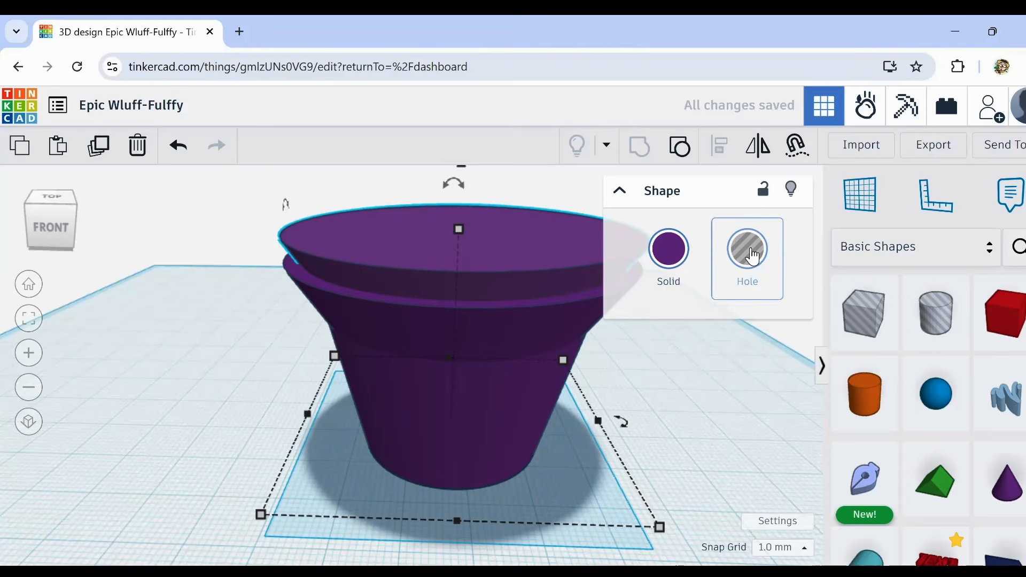
# Step: Make the outer solid cup transparent and examine the wall thickness between it and the raised hole
pyautogui.moveTo(480, 414); pyautogui.dragTo(571, 422, button='right')
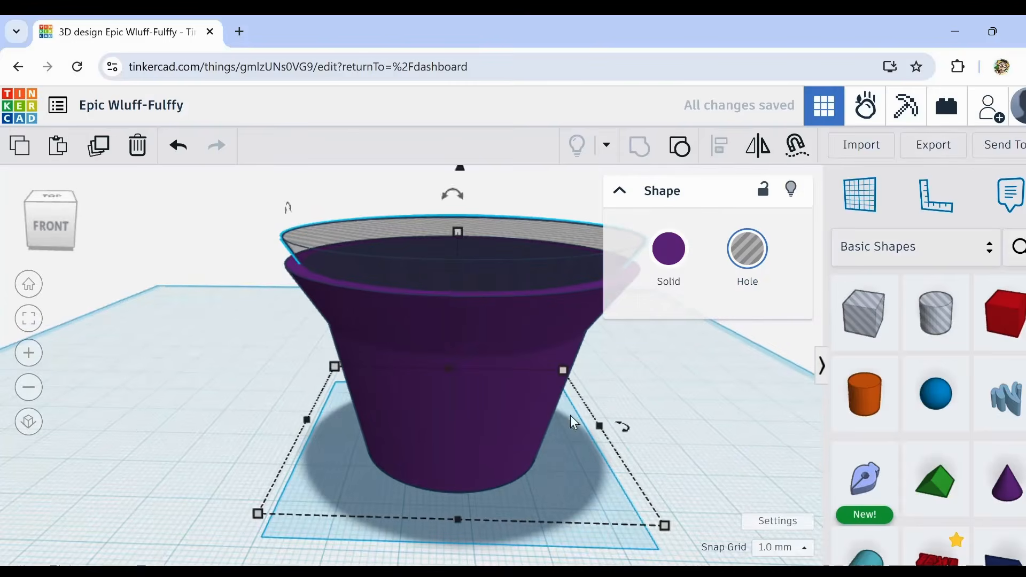
pyautogui.moveTo(641, 396); pyautogui.dragTo(543, 396, button='middle')
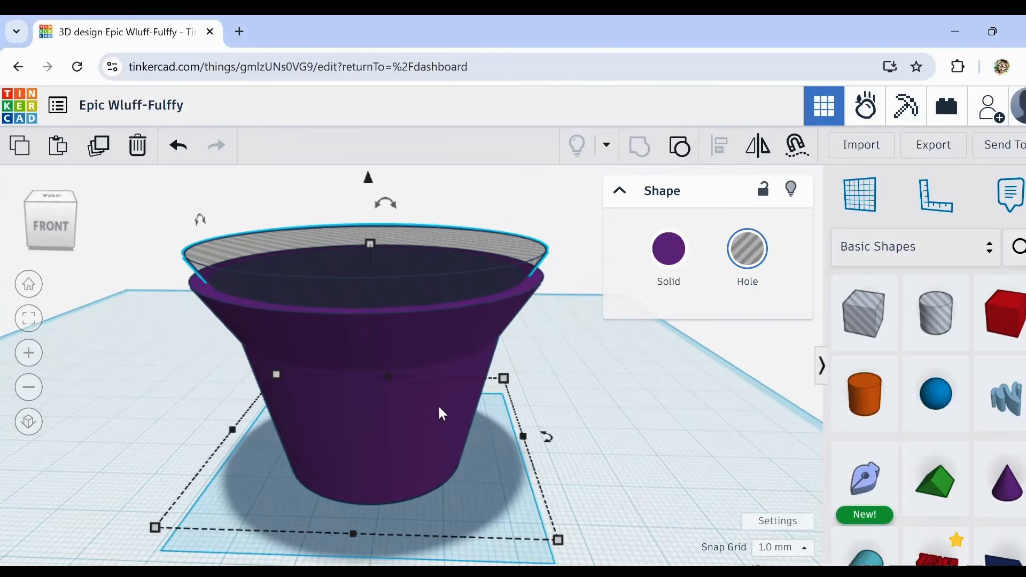
pyautogui.click(453, 403)
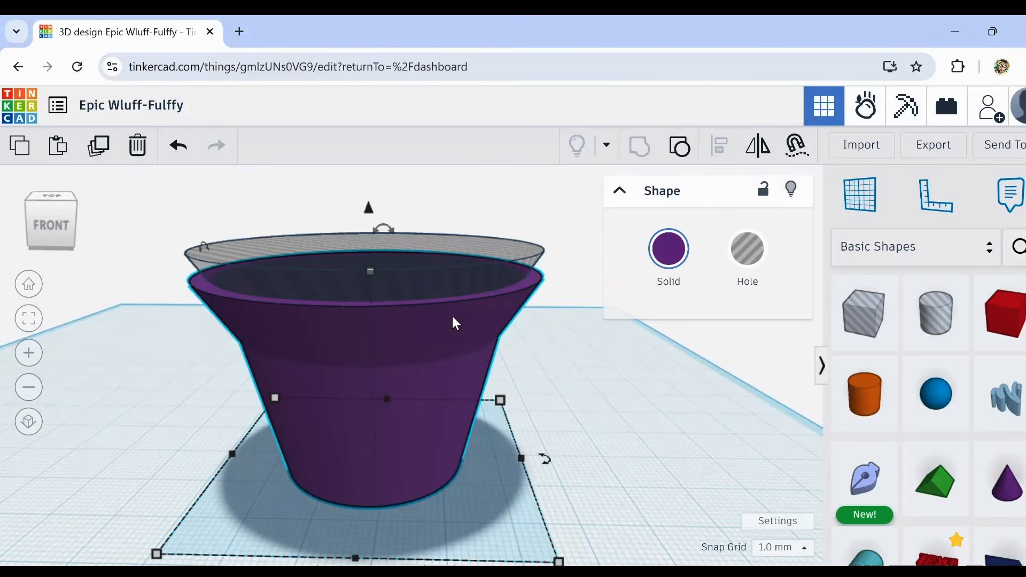
pyautogui.click(755, 256)
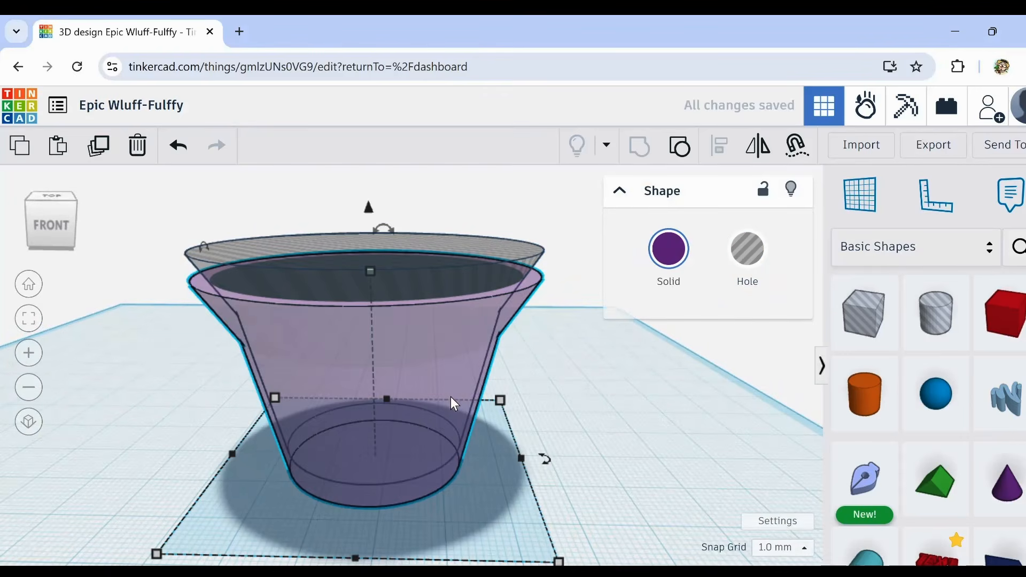
pyautogui.moveTo(450, 396)
pyautogui.mouseDown(button='right')
pyautogui.moveTo(451, 379)
pyautogui.moveTo(455, 390)
pyautogui.mouseUp(button='right')
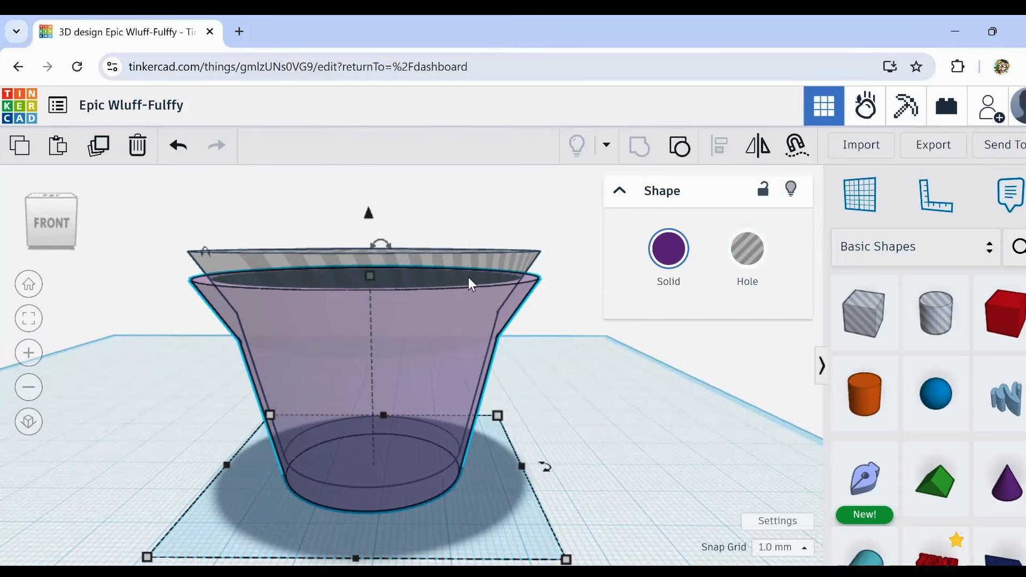
pyautogui.scroll(3, 486, 359)
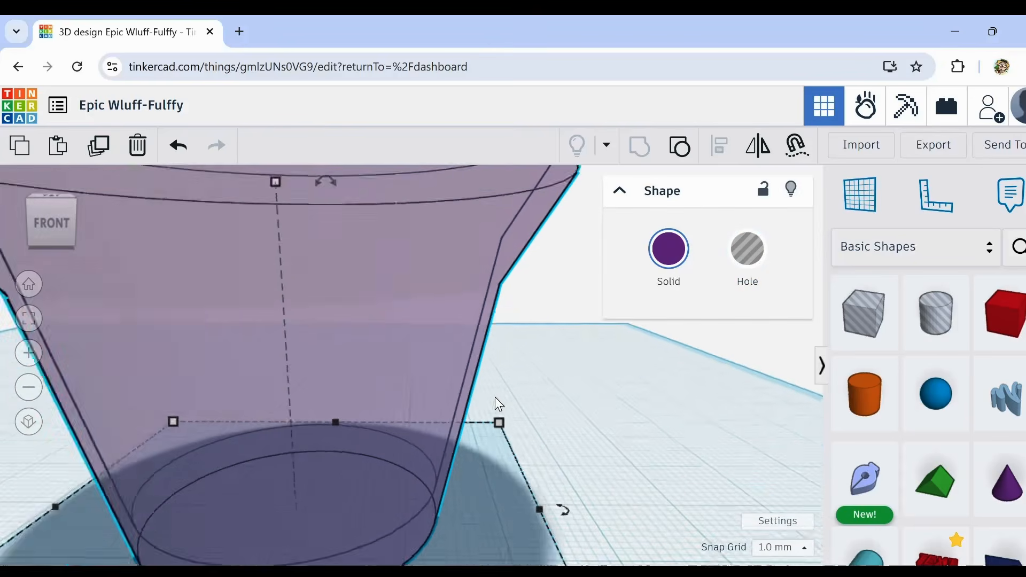
pyautogui.scroll(-3, 470, 363)
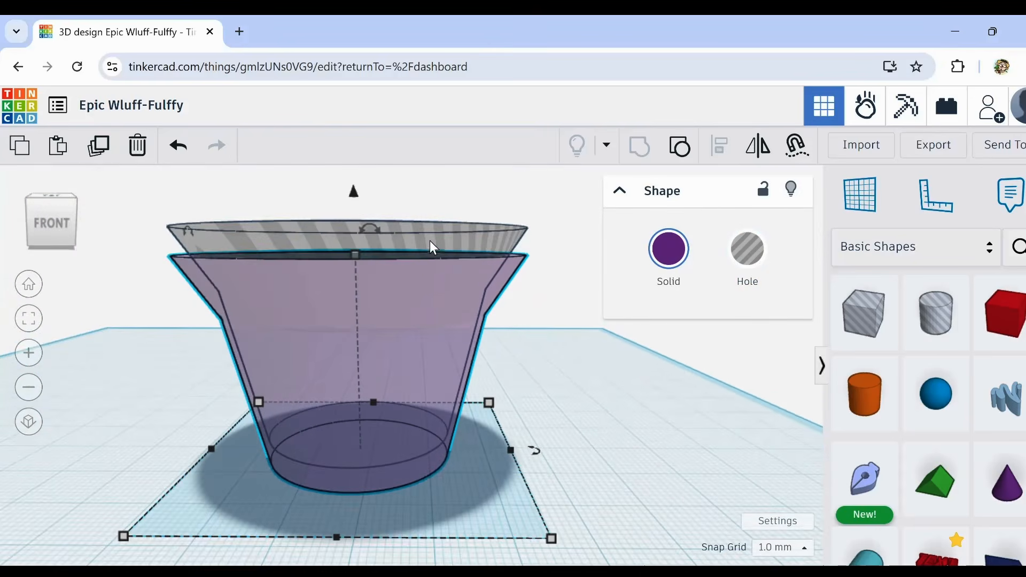
# Step: Scale the raised hole copy down to 50 mm across and set its height to 33 mm
pyautogui.click(562, 342)
pyautogui.click(455, 231)
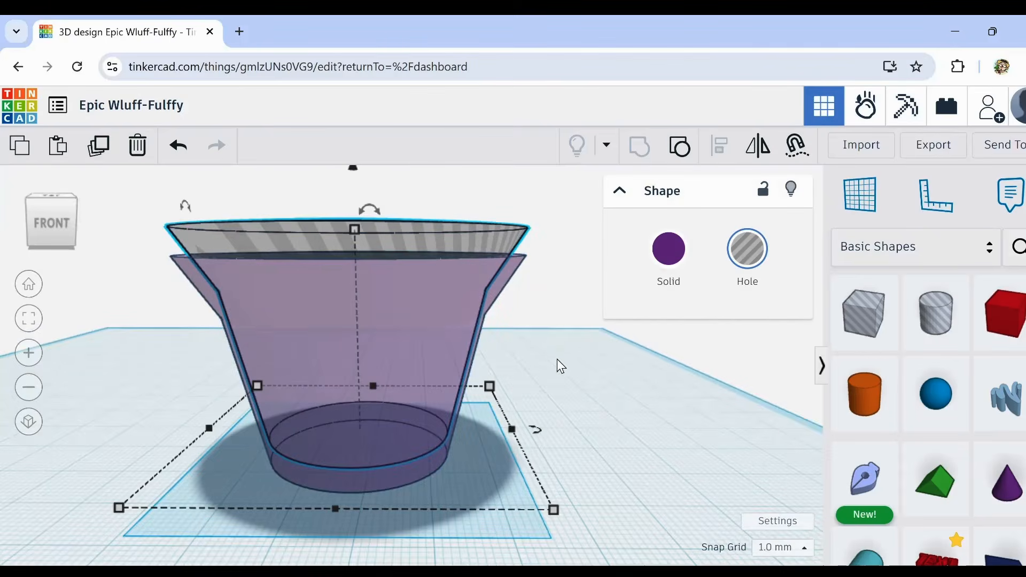
pyautogui.moveTo(556, 507); pyautogui.dragTo(529, 500)
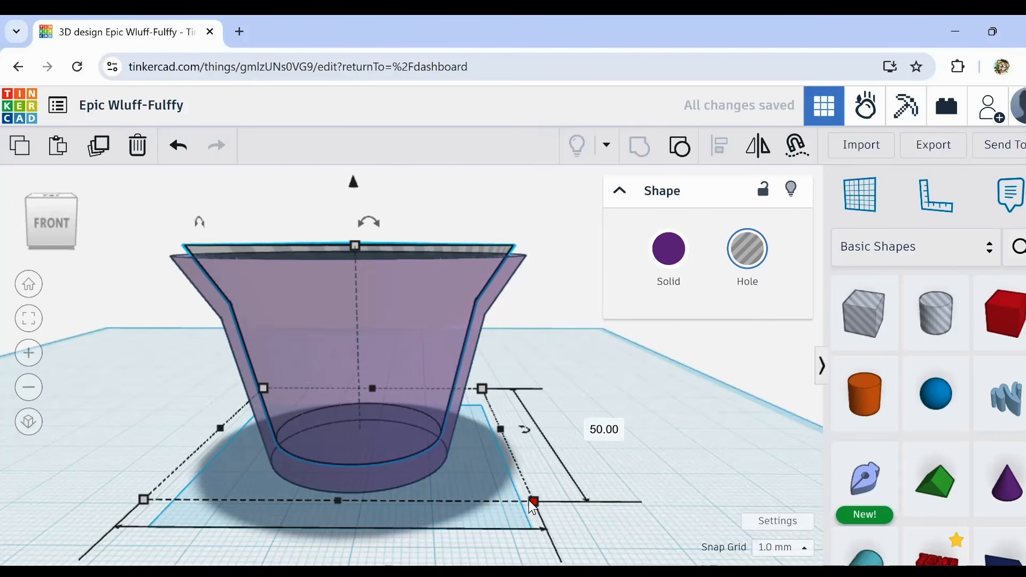
pyautogui.moveTo(663, 514)
pyautogui.mouseDown(button='right')
pyautogui.moveTo(653, 514)
pyautogui.moveTo(655, 493)
pyautogui.moveTo(653, 509)
pyautogui.mouseUp(button='right')
pyautogui.moveTo(358, 263); pyautogui.dragTo(355, 254)
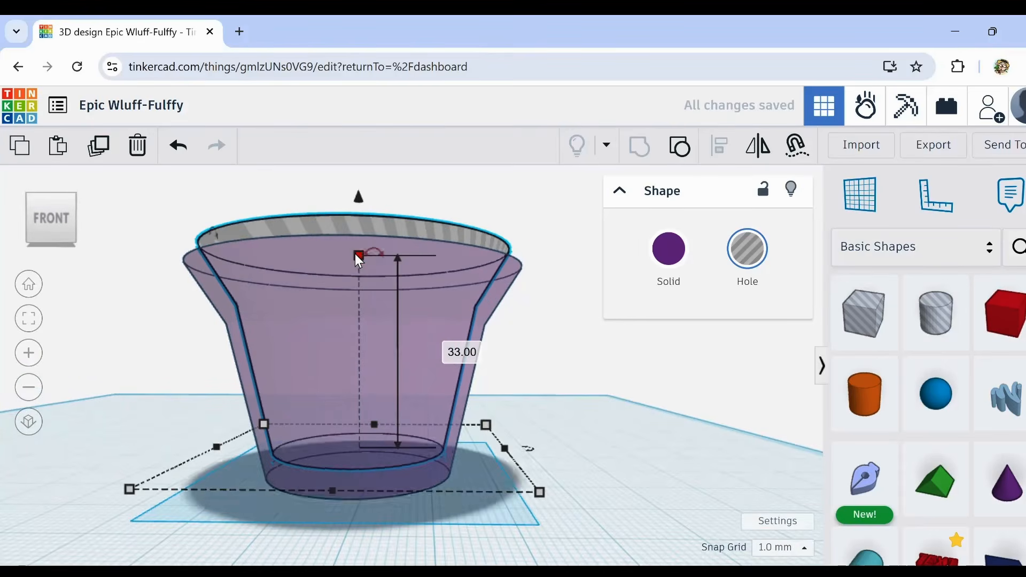
# Step: Lower the scaled hole by 3 mm into the solid cup
pyautogui.hotkey('ctrl', 'Down')
pyautogui.hotkey('ctrl', 'Down')
pyautogui.hotkey('ctrl', 'Down')
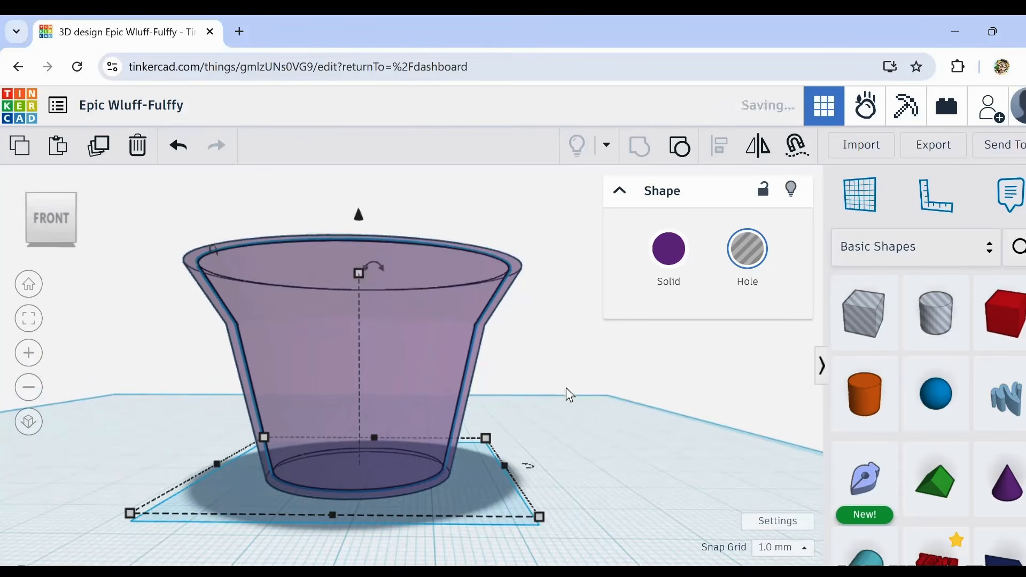
# Step: Reduce the outer solid cup's height to 33 mm so the hole protrudes above its rim
pyautogui.moveTo(568, 394); pyautogui.dragTo(582, 472, button='right')
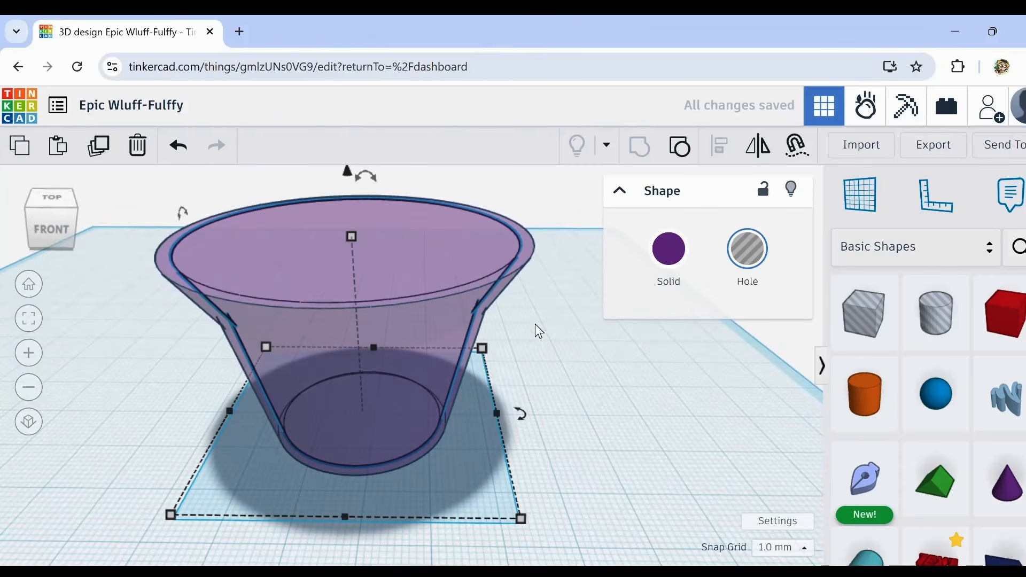
pyautogui.click(486, 261)
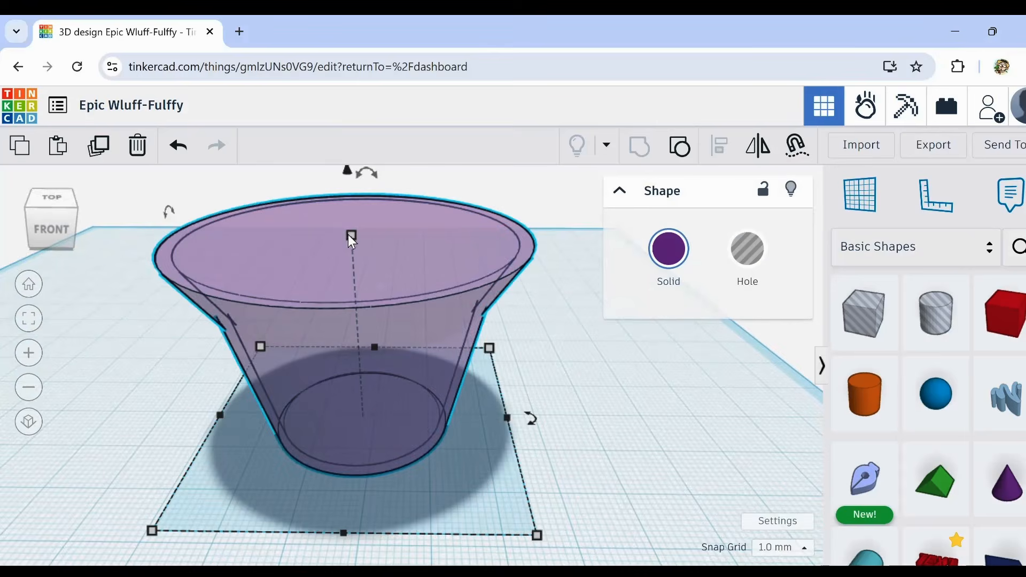
pyautogui.moveTo(349, 236)
pyautogui.mouseDown()
pyautogui.moveTo(353, 224)
pyautogui.moveTo(352, 249)
pyautogui.moveTo(353, 224)
pyautogui.moveTo(351, 239)
pyautogui.mouseUp()
pyautogui.click(310, 259)
pyautogui.click(335, 332)
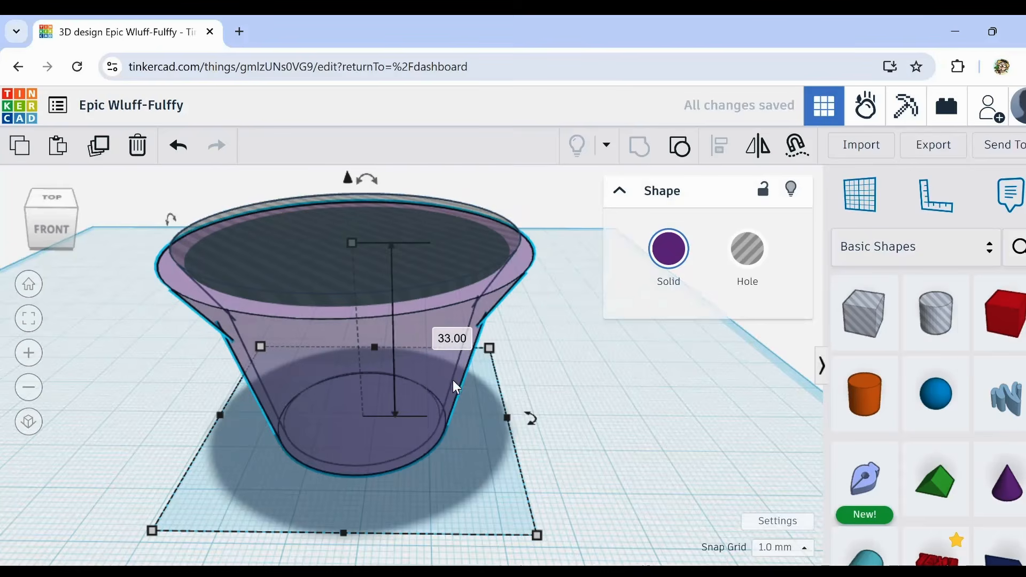
pyautogui.moveTo(502, 316); pyautogui.dragTo(540, 328, button='right')
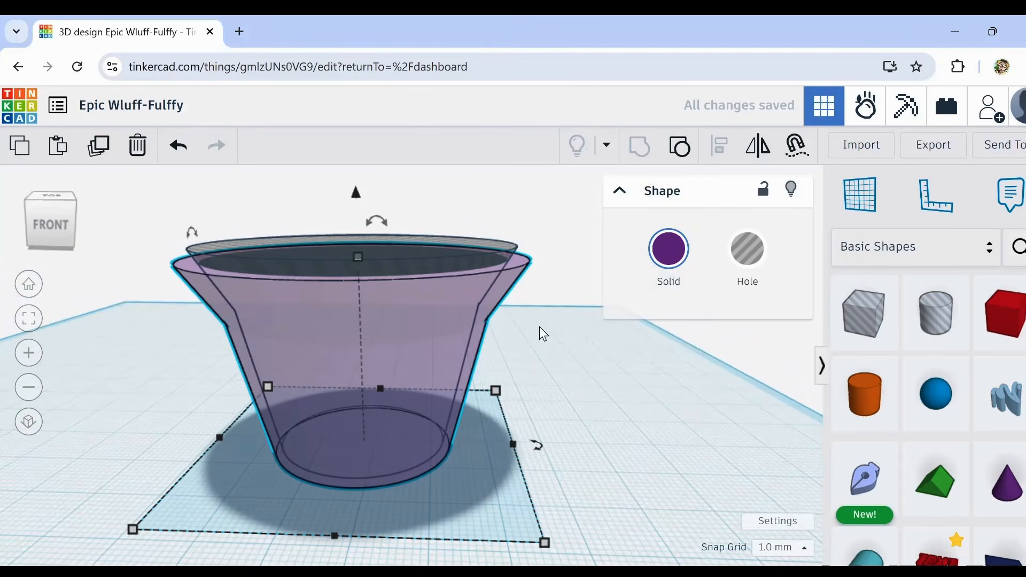
pyautogui.moveTo(526, 319); pyautogui.dragTo(545, 337, button='right')
# Step: Make the outer cup opaque, then duplicate the cup and its hole and place the copy beside the original
pyautogui.scroll(-5, 542, 342)
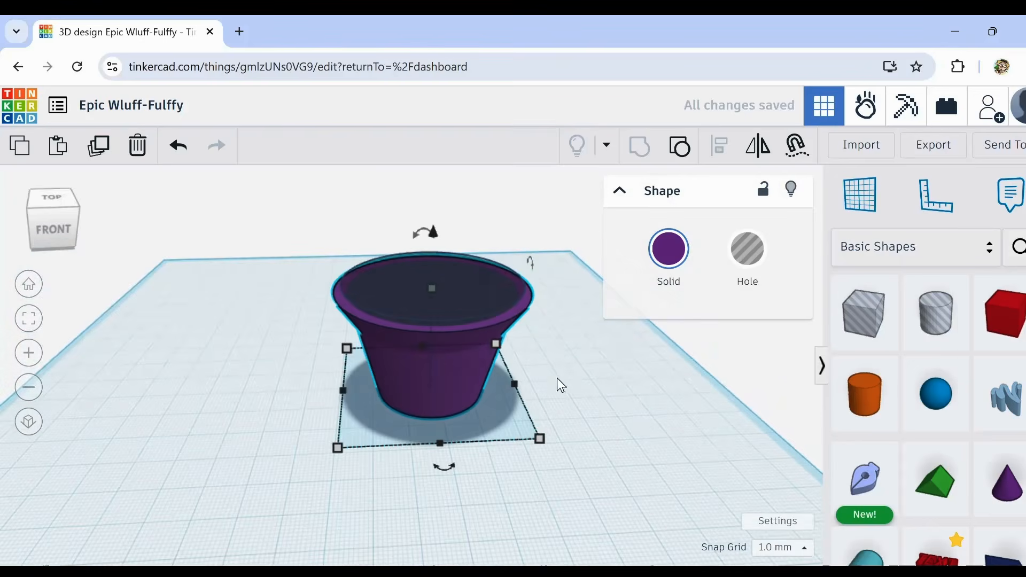
pyautogui.moveTo(310, 217); pyautogui.dragTo(723, 380)
pyautogui.click(99, 145)
# Step: Group the original cup with its hole to cut the hollow cavity
pyautogui.moveTo(314, 198); pyautogui.dragTo(457, 418)
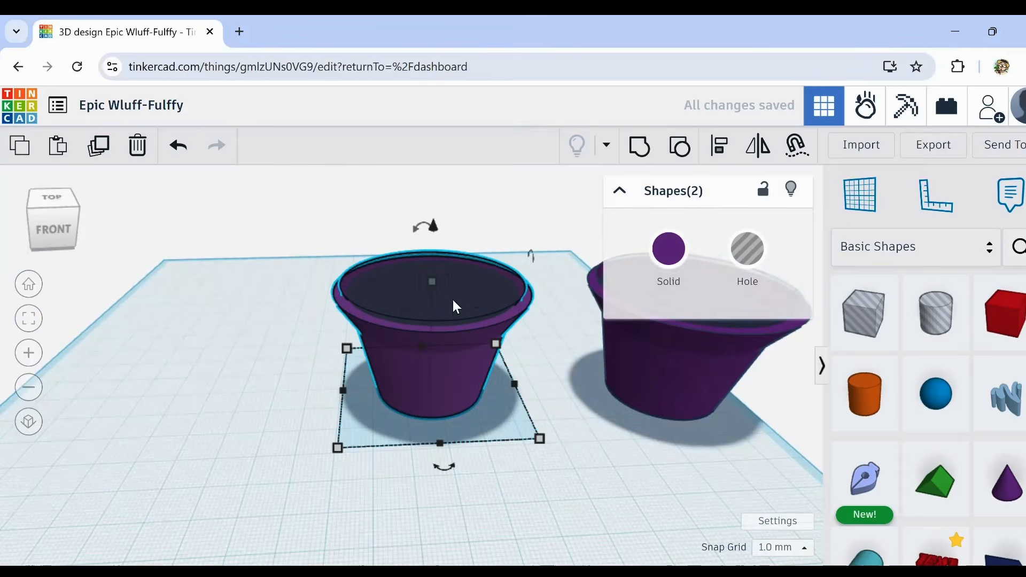
pyautogui.click(640, 146)
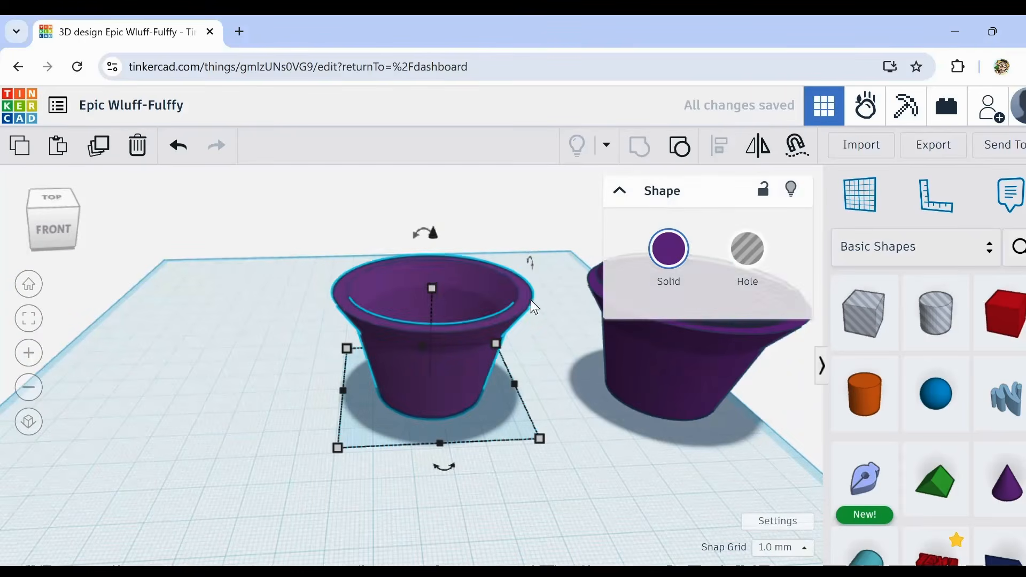
pyautogui.moveTo(531, 300); pyautogui.dragTo(495, 331, button='right')
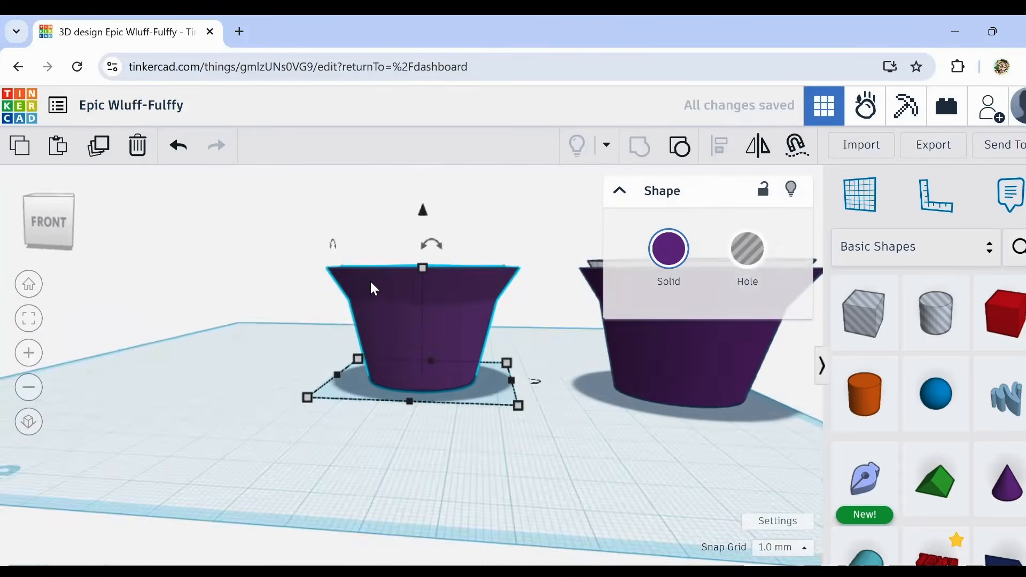
# Step: Place a cylinder hole inside the hollow cup at its floor and scale it down to about 5.69 mm across
pyautogui.scroll(3, 370, 288)
pyautogui.moveTo(373, 287); pyautogui.dragTo(392, 366, button='right')
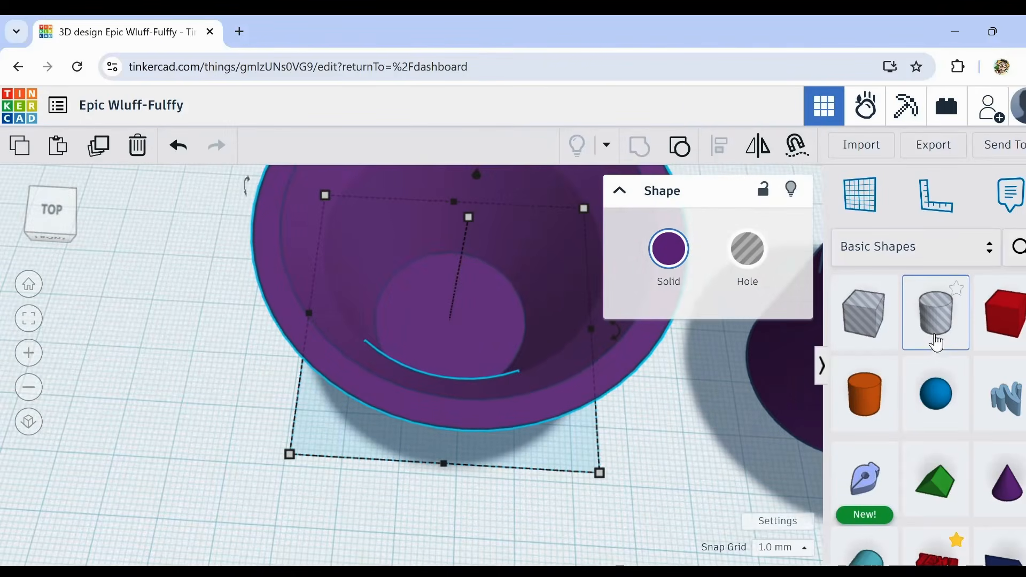
pyautogui.moveTo(936, 336); pyautogui.dragTo(433, 321)
pyautogui.moveTo(483, 371); pyautogui.dragTo(412, 274)
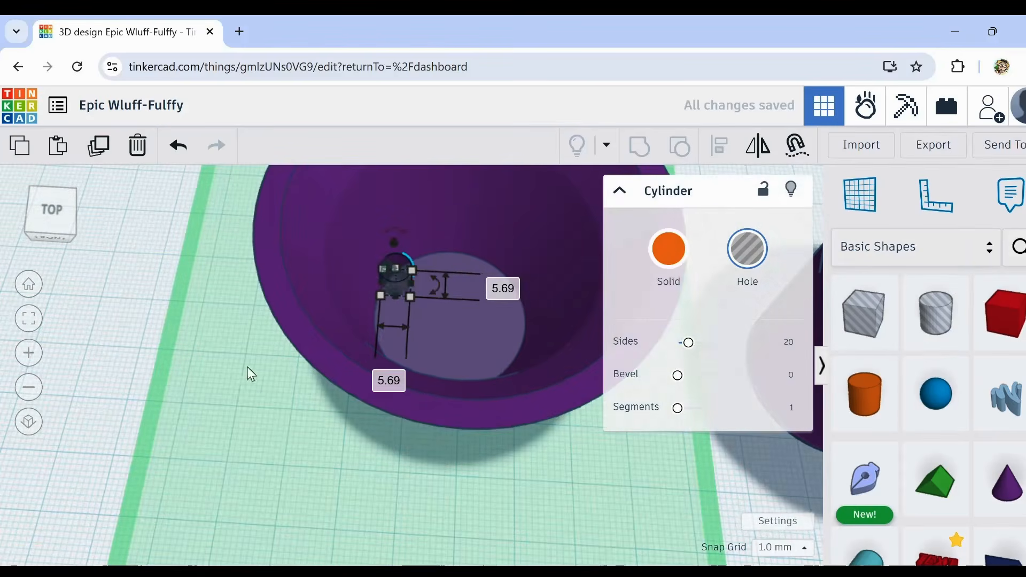
pyautogui.click(133, 344)
pyautogui.click(397, 283)
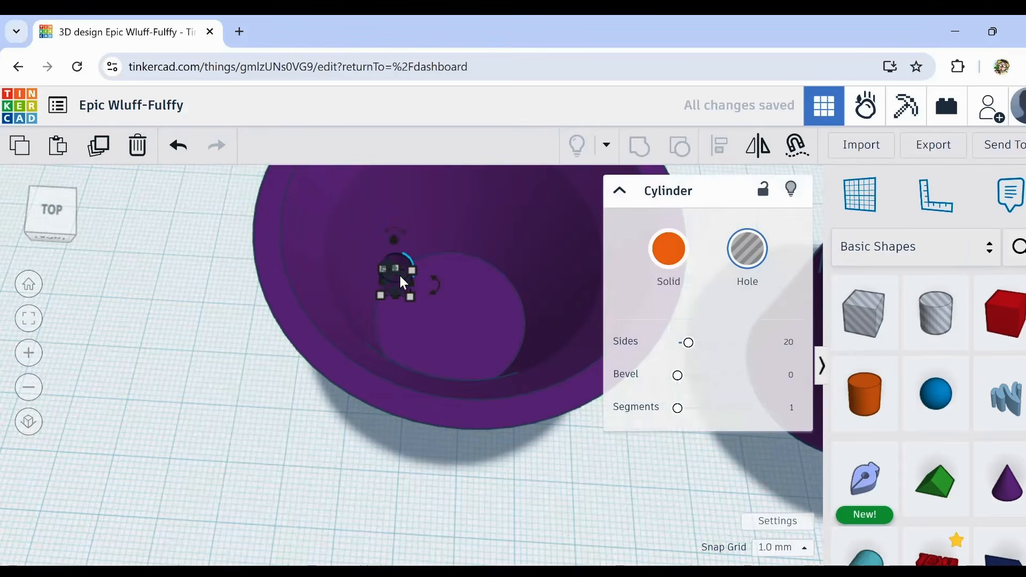
# Step: Shift the cylinder hole inward on the cup floor and shrink it to about 2.69 mm across
pyautogui.moveTo(422, 328); pyautogui.dragTo(412, 314, button='right')
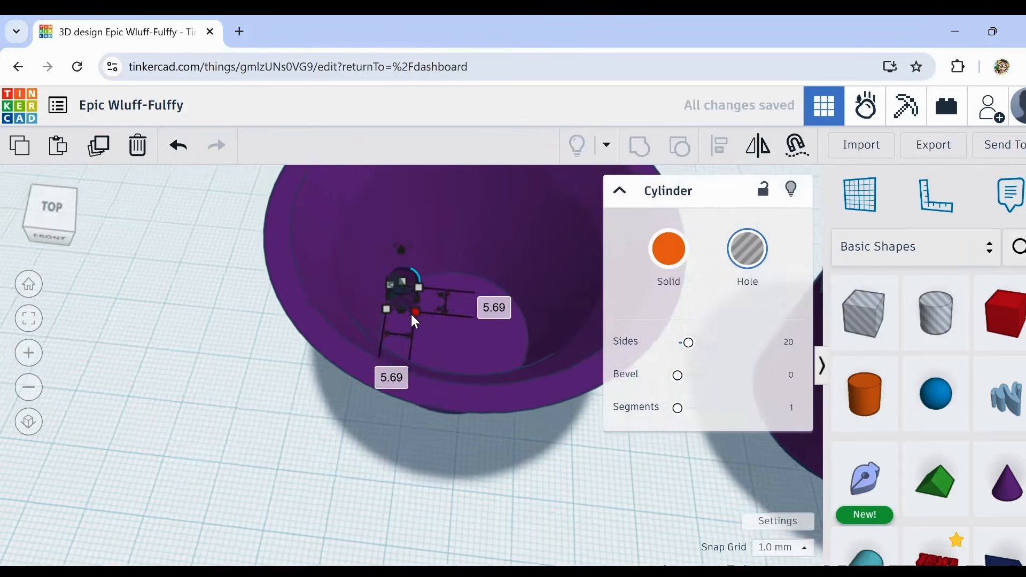
pyautogui.scroll(5, 408, 311)
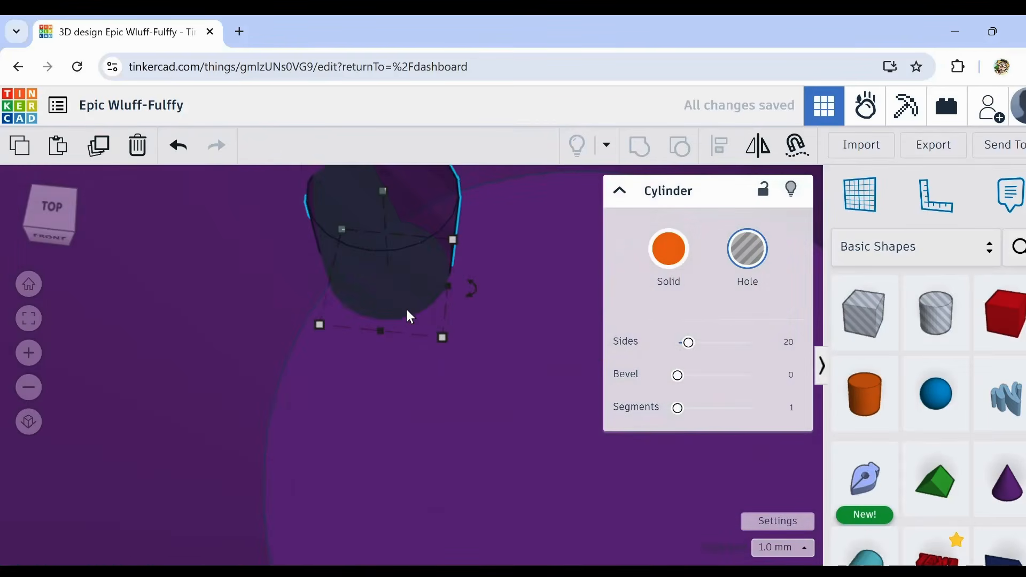
pyautogui.scroll(-8, 406, 309)
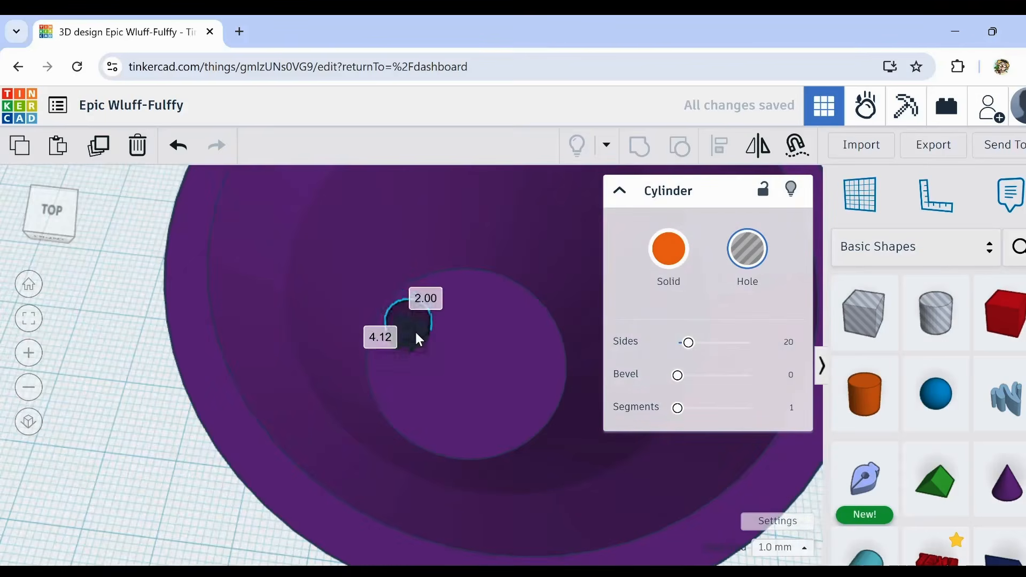
pyautogui.scroll(5, 430, 380)
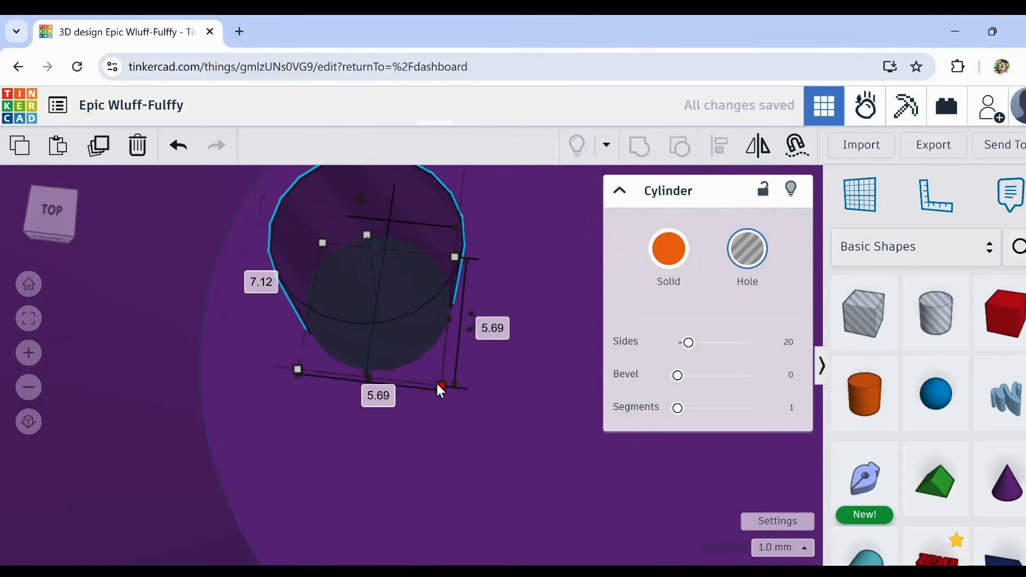
pyautogui.moveTo(441, 386); pyautogui.dragTo(376, 304)
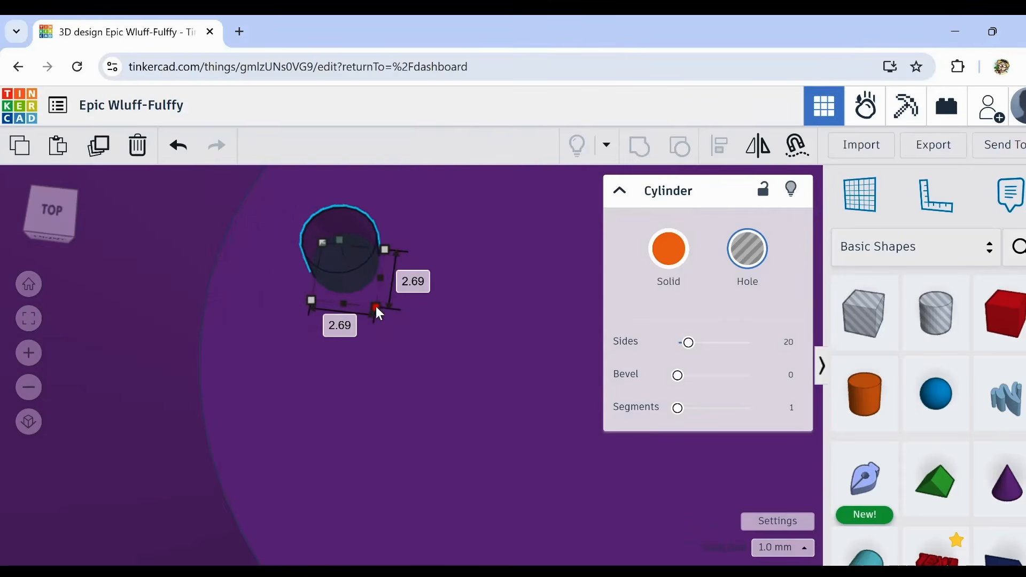
pyautogui.scroll(5, 430, 345)
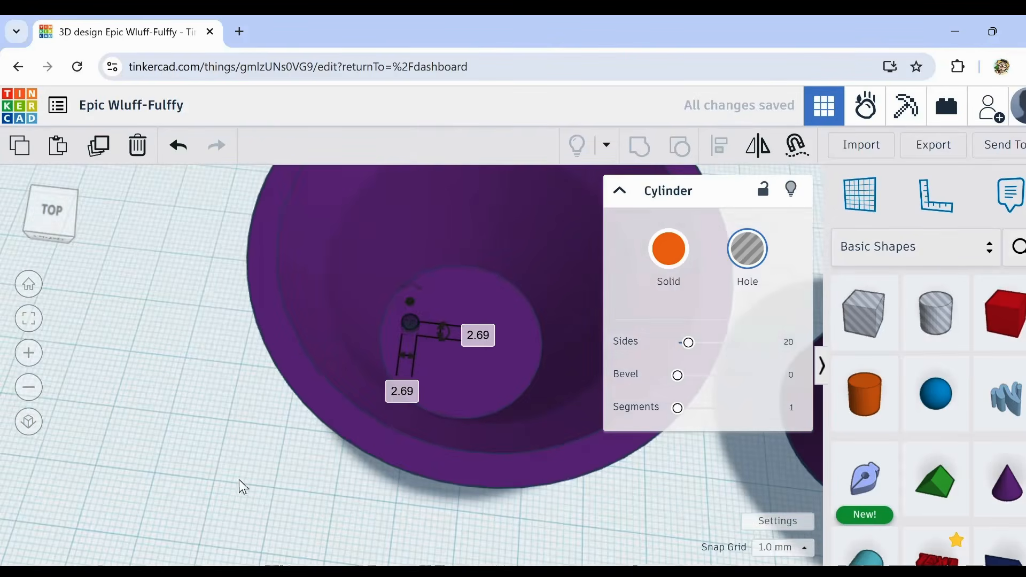
# Step: Align the small cylinder hole with the cup, centred in the front-to-back direction only
pyautogui.moveTo(239, 479)
pyautogui.mouseDown(button='right')
pyautogui.moveTo(277, 488)
pyautogui.moveTo(254, 481)
pyautogui.mouseUp(button='right')
pyautogui.scroll(-3, 277, 441)
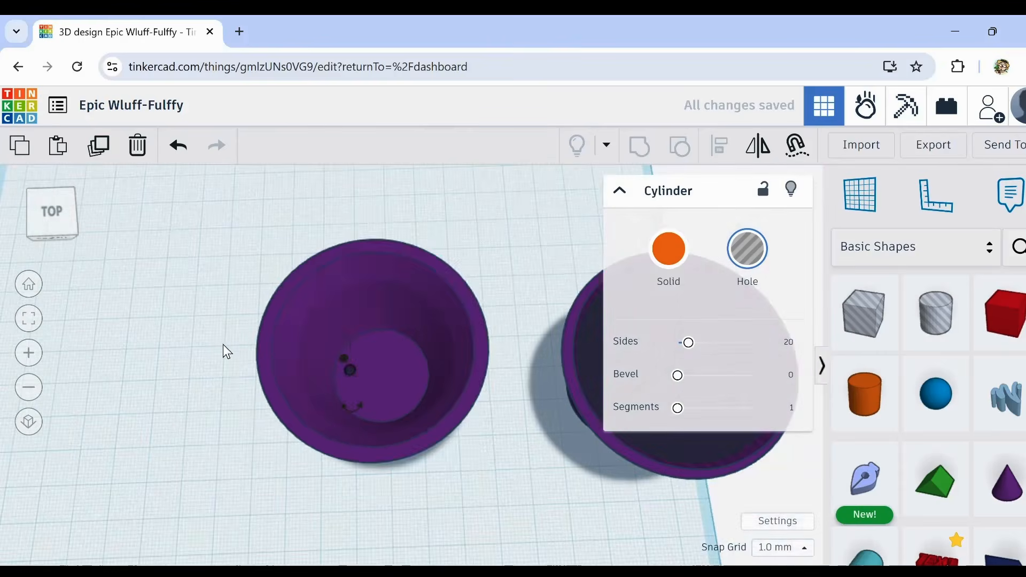
pyautogui.moveTo(223, 345); pyautogui.dragTo(393, 424)
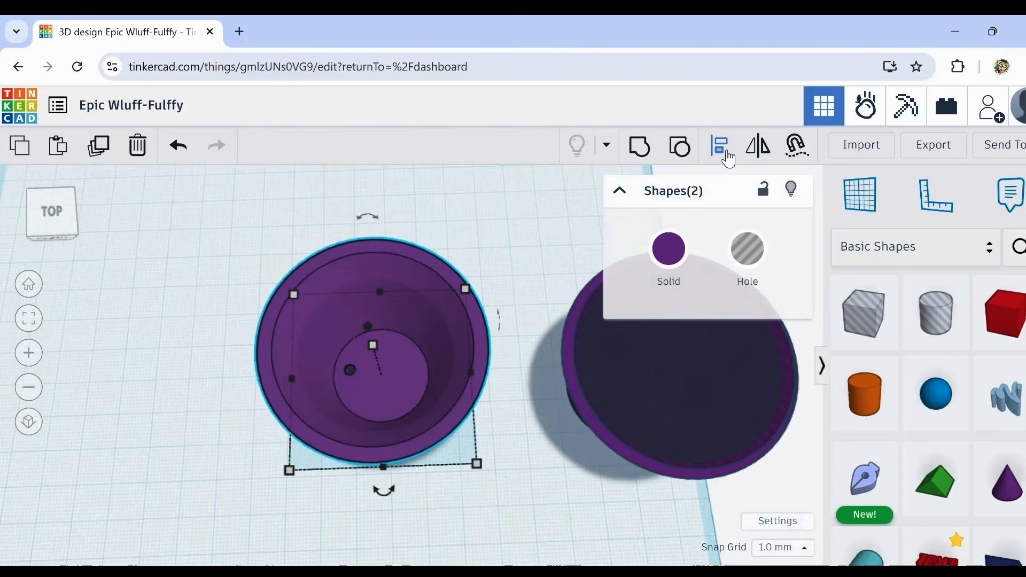
pyautogui.click(726, 153)
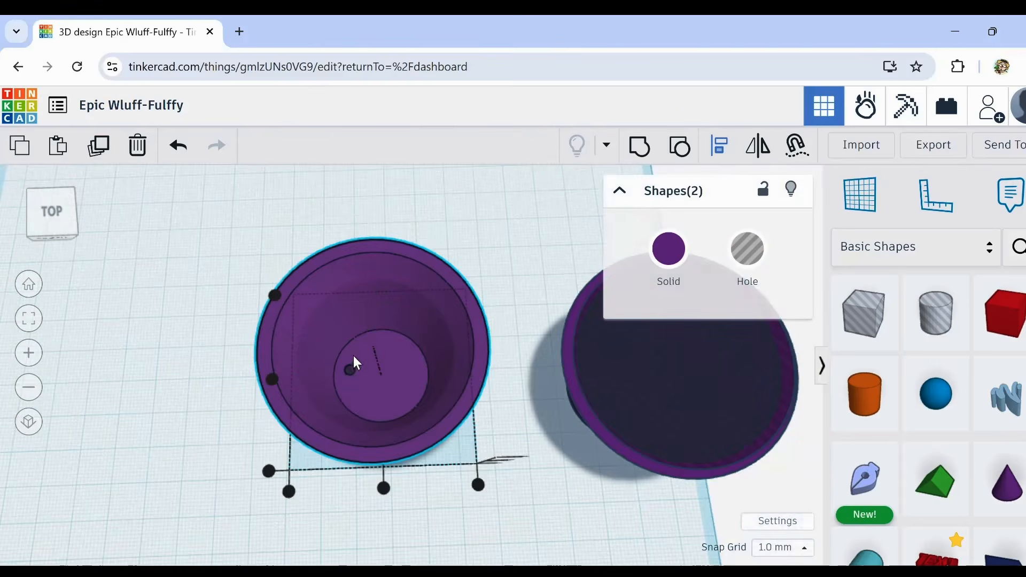
pyautogui.click(272, 379)
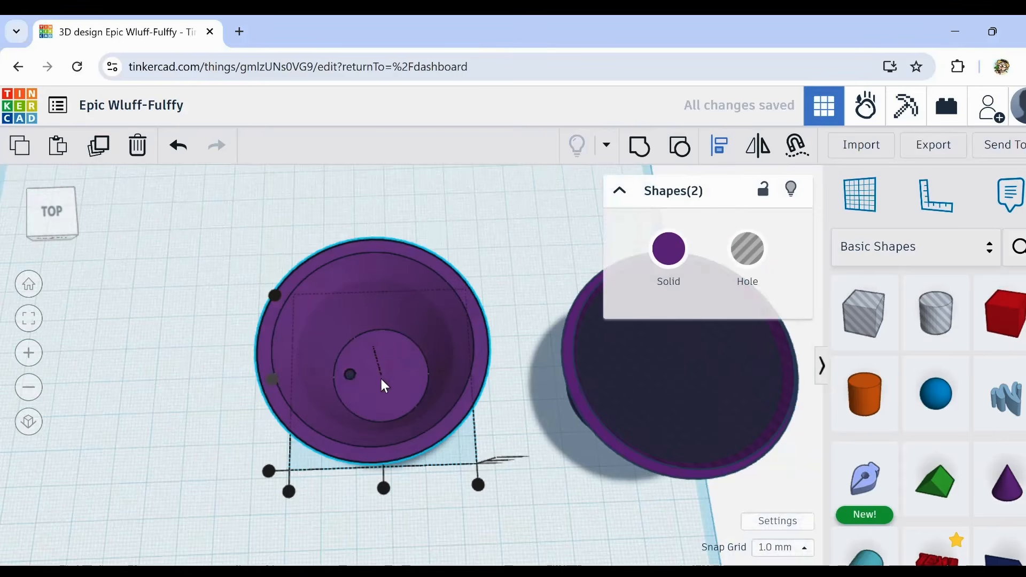
pyautogui.click(187, 404)
# Step: Duplicate the small cylinder hole and move the copy straight across to the opposite side of the cup floor
pyautogui.click(351, 381)
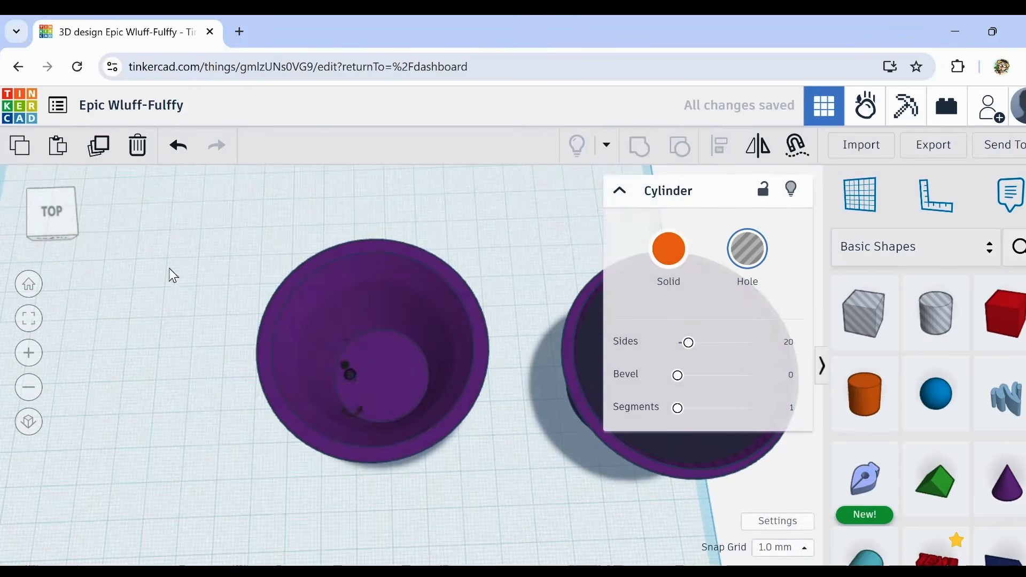
pyautogui.click(102, 150)
pyautogui.press('Right')
pyautogui.press('Right')
pyautogui.press('Right')
pyautogui.press('Right')
pyautogui.press('Right')
pyautogui.press('Right')
pyautogui.press('Right')
pyautogui.press('Right')
pyautogui.press('Right')
pyautogui.press('Right')
pyautogui.press('Right')
pyautogui.press('Right')
pyautogui.press('Right')
pyautogui.press('Right')
pyautogui.press('Right')
pyautogui.press('Right')
pyautogui.press('Right')
pyautogui.press('Right')
pyautogui.scroll(3, 306, 340)
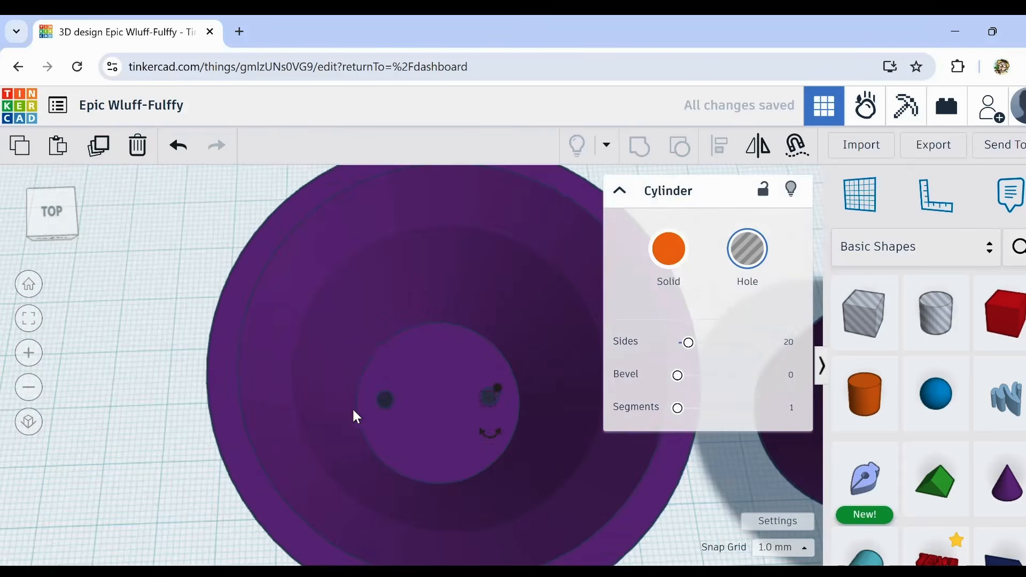
pyautogui.keyDown('shift'); pyautogui.click(389, 402); pyautogui.keyUp('shift')
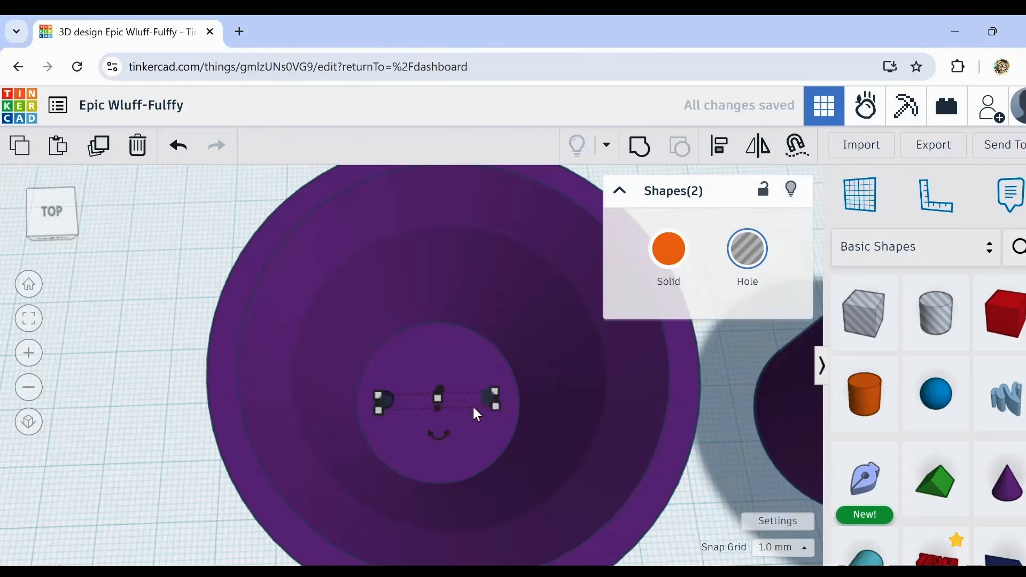
pyautogui.click(100, 147)
pyautogui.moveTo(398, 422); pyautogui.dragTo(499, 422)
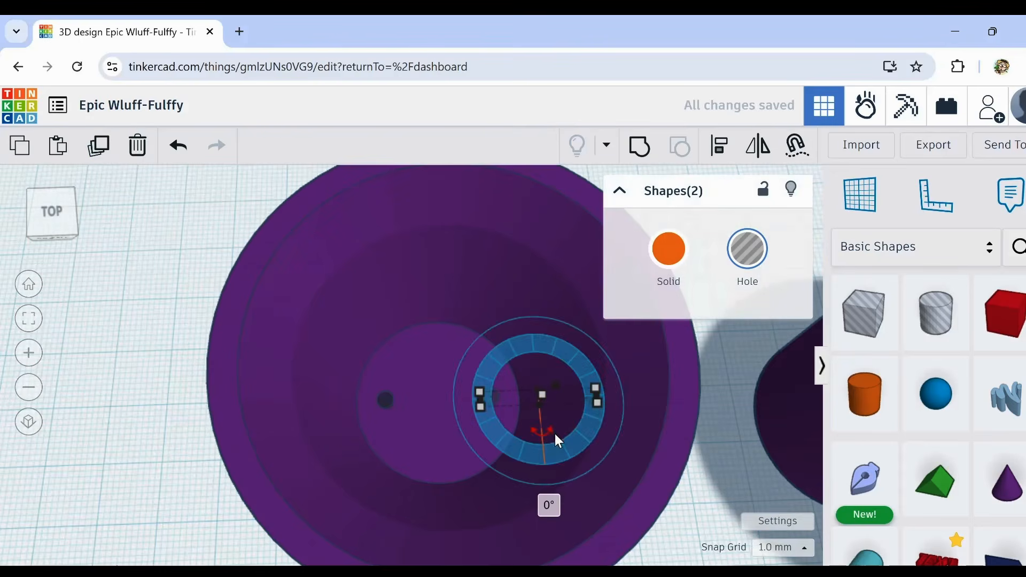
pyautogui.click(165, 258)
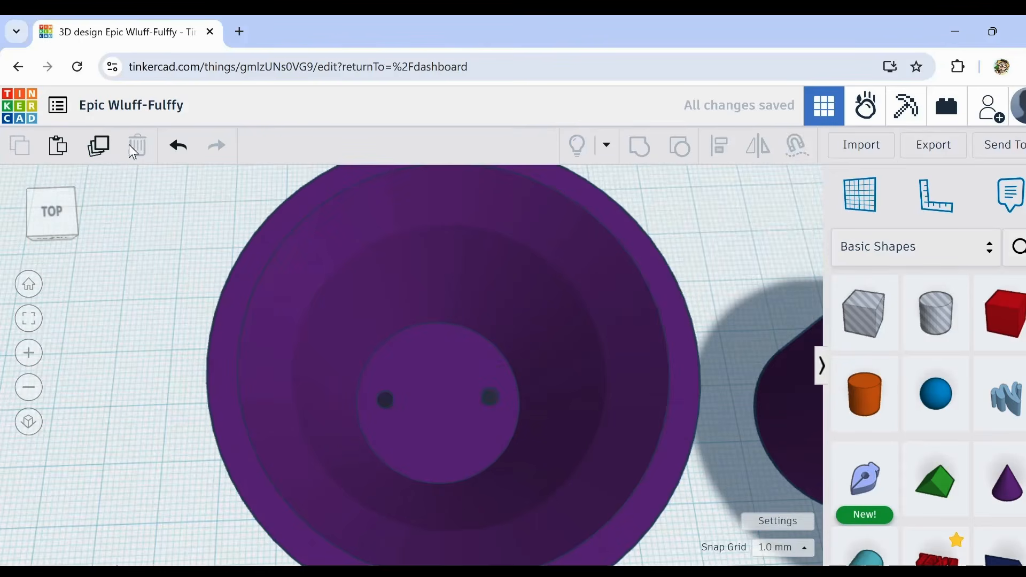
pyautogui.click(178, 146)
# Step: Duplicate the pair of small holes, rotate the copy 45°, and repeat twice to form a ring of eight holes
pyautogui.click(493, 399)
pyautogui.keyDown('shift'); pyautogui.click(384, 401); pyautogui.keyUp('shift')
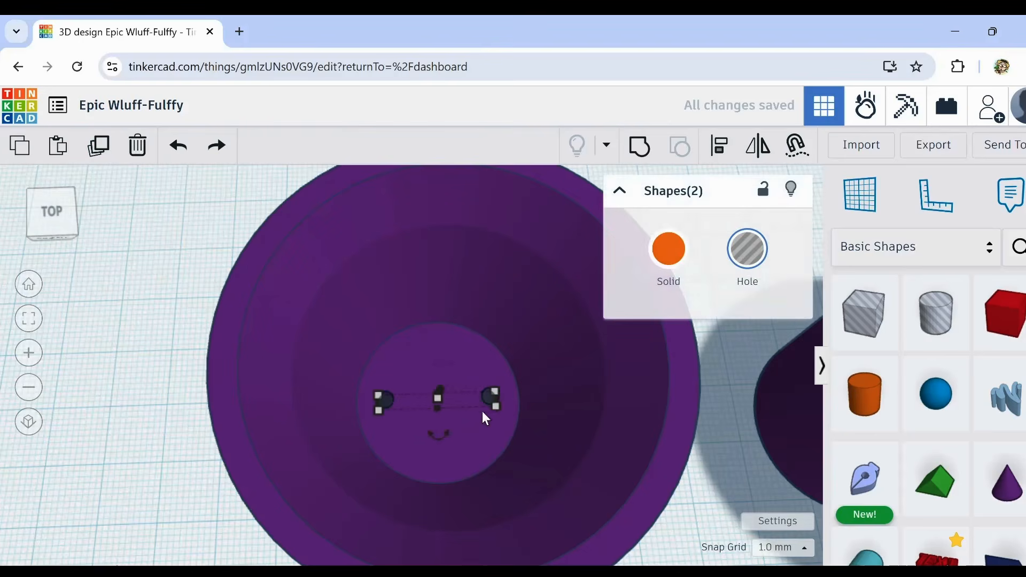
pyautogui.click(104, 152)
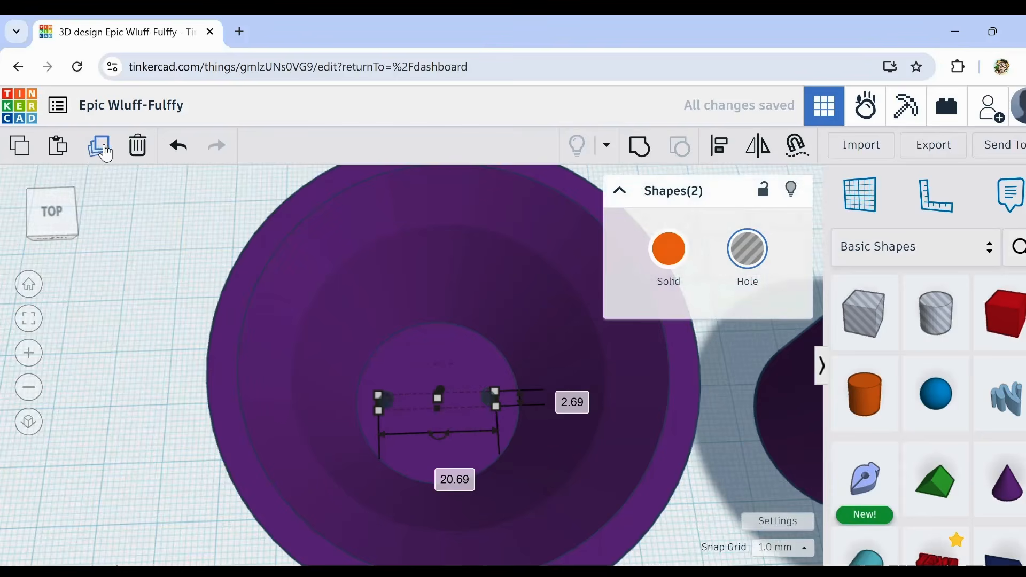
pyautogui.moveTo(446, 433); pyautogui.dragTo(433, 413)
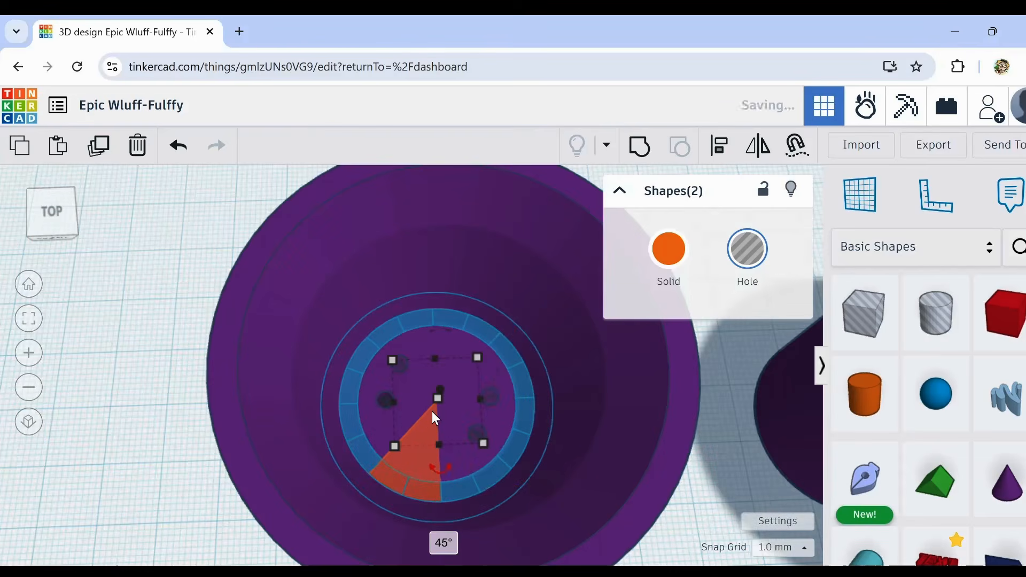
pyautogui.click(101, 143)
pyautogui.click(102, 144)
pyautogui.click(134, 390)
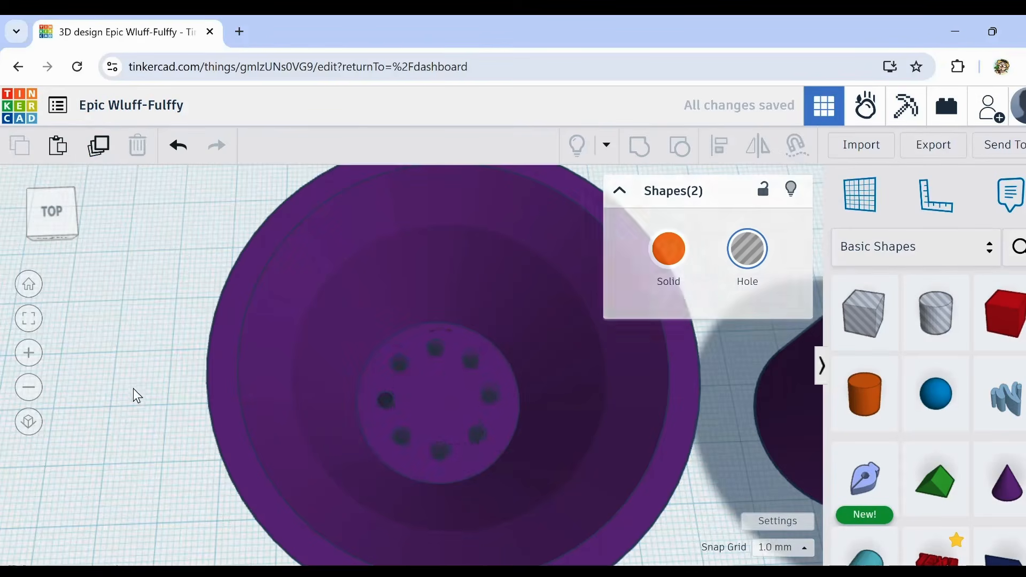
# Step: Group the hollow cup with the ring of small cylinder holes to cut drainage openings in its floor
pyautogui.moveTo(218, 485)
pyautogui.mouseDown(button='right')
pyautogui.moveTo(197, 447)
pyautogui.moveTo(213, 471)
pyautogui.mouseUp(button='right')
pyautogui.moveTo(118, 253)
pyautogui.mouseDown()
pyautogui.moveTo(367, 498)
pyautogui.moveTo(553, 522)
pyautogui.mouseUp()
pyautogui.click(640, 146)
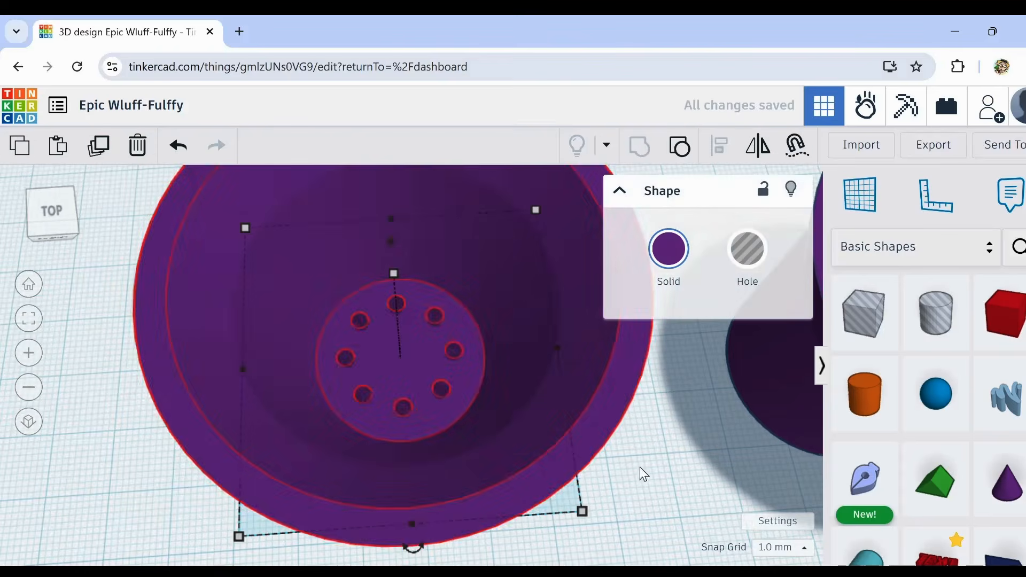
# Step: Move the finished cup with drainage holes away from the second purple cup, about 67 mm sideways and 23 mm toward the back
pyautogui.moveTo(650, 501); pyautogui.dragTo(634, 471, button='right')
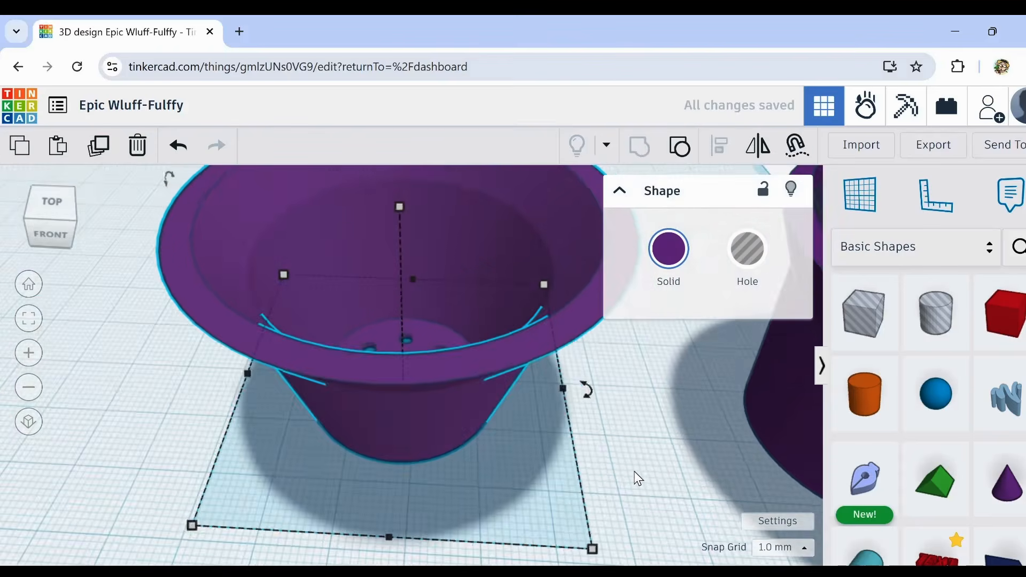
pyautogui.scroll(-5, 632, 470)
pyautogui.moveTo(630, 470); pyautogui.dragTo(527, 440, button='middle')
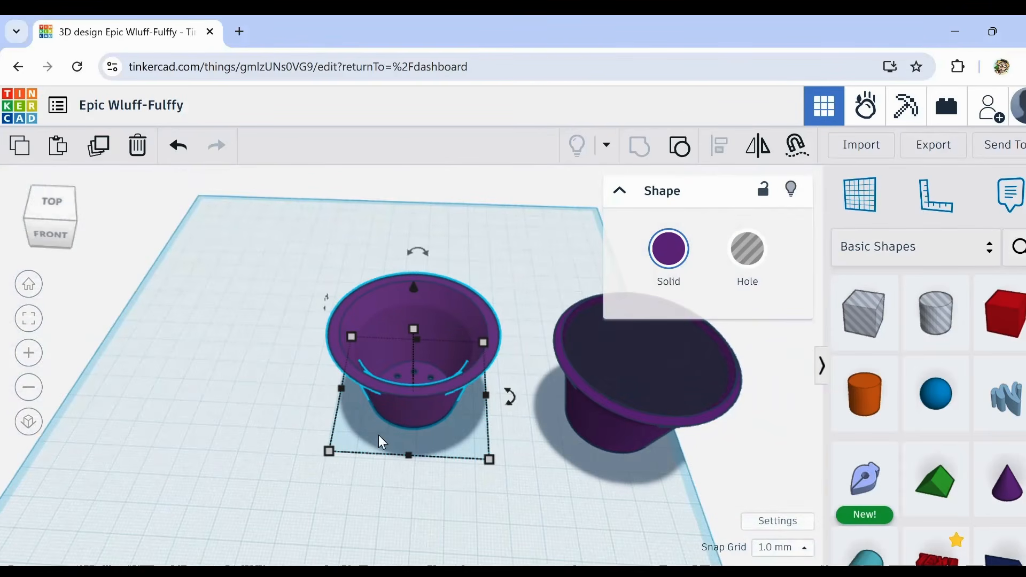
pyautogui.scroll(3, 401, 389)
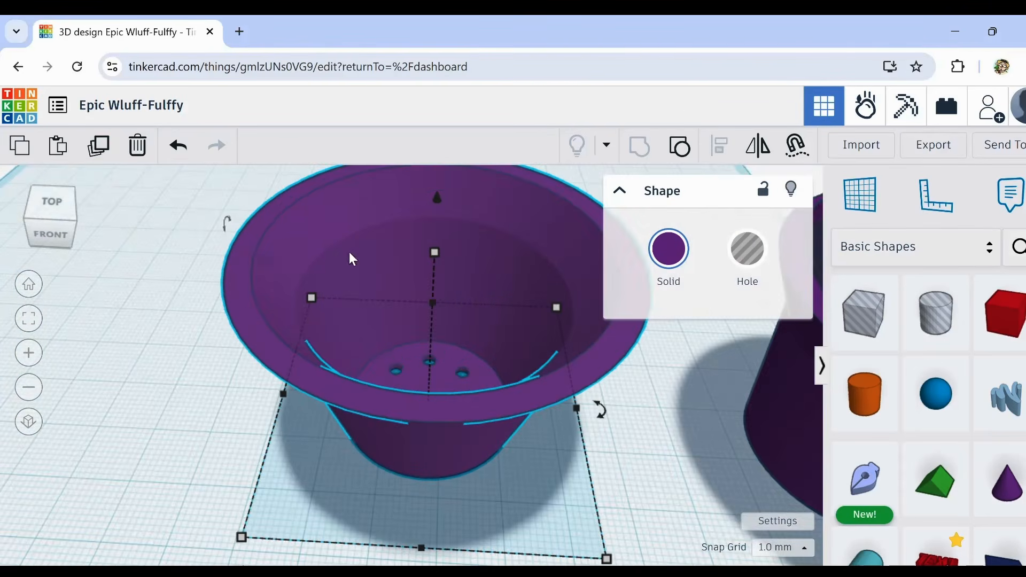
pyautogui.scroll(-3, 319, 369)
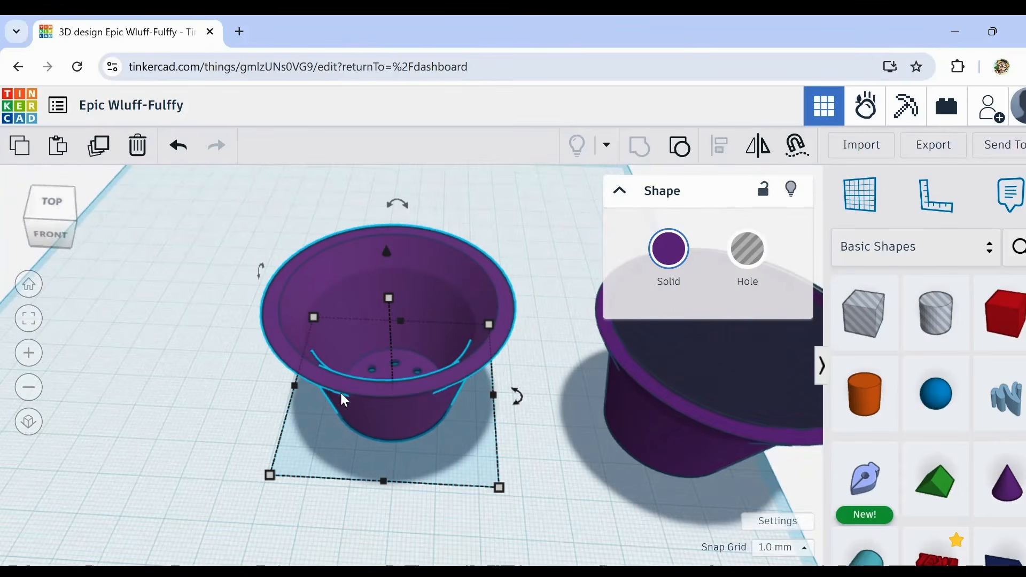
pyautogui.moveTo(367, 392); pyautogui.dragTo(373, 404, button='right')
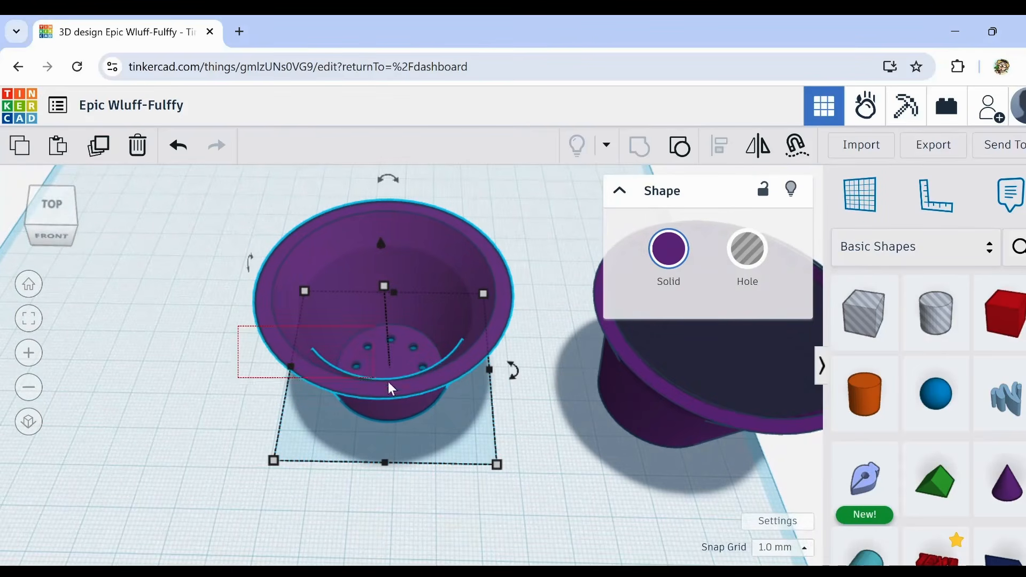
pyautogui.moveTo(419, 387); pyautogui.dragTo(104, 287)
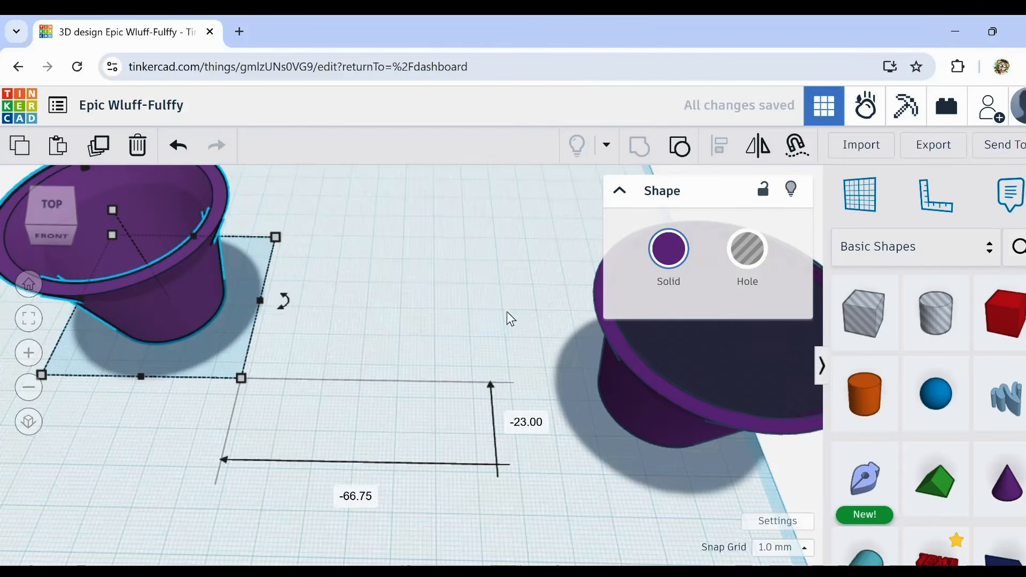
pyautogui.moveTo(383, 313); pyautogui.dragTo(518, 322, button='middle')
pyautogui.moveTo(517, 322); pyautogui.dragTo(531, 405, button='right')
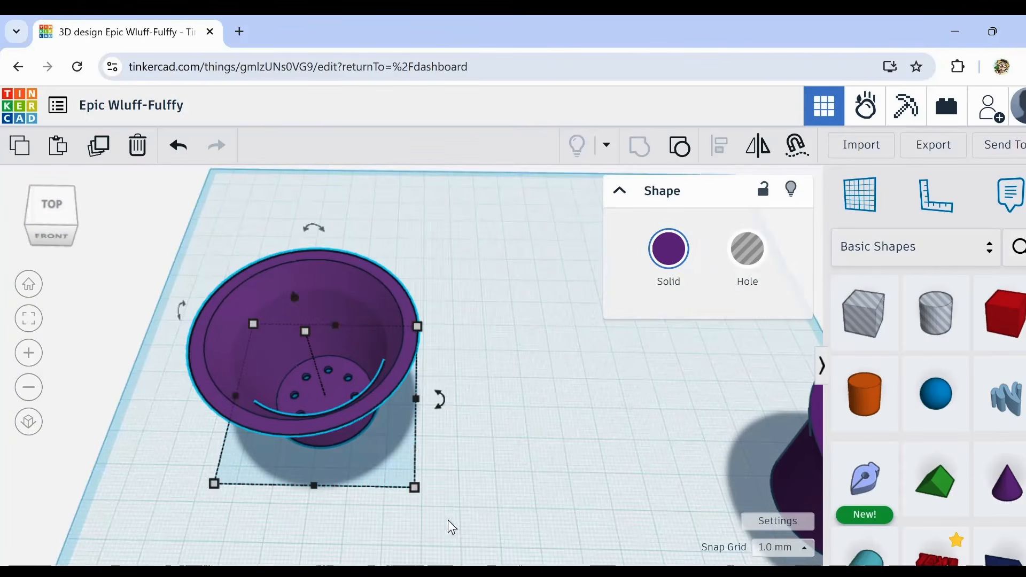
# Step: Recolour the finished cup with the preset orange and deselect it
pyautogui.moveTo(448, 521); pyautogui.dragTo(456, 455, button='right')
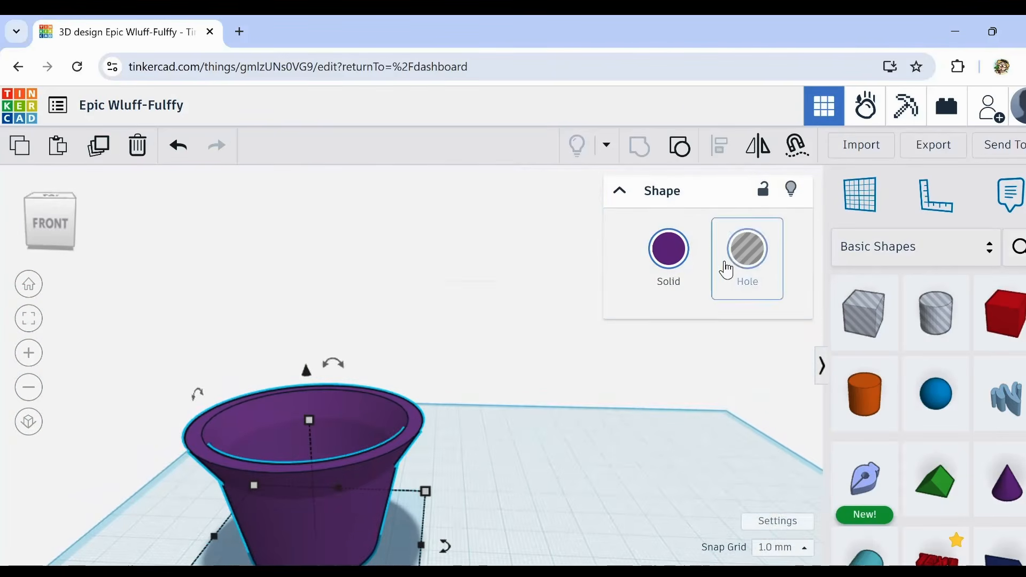
pyautogui.click(667, 248)
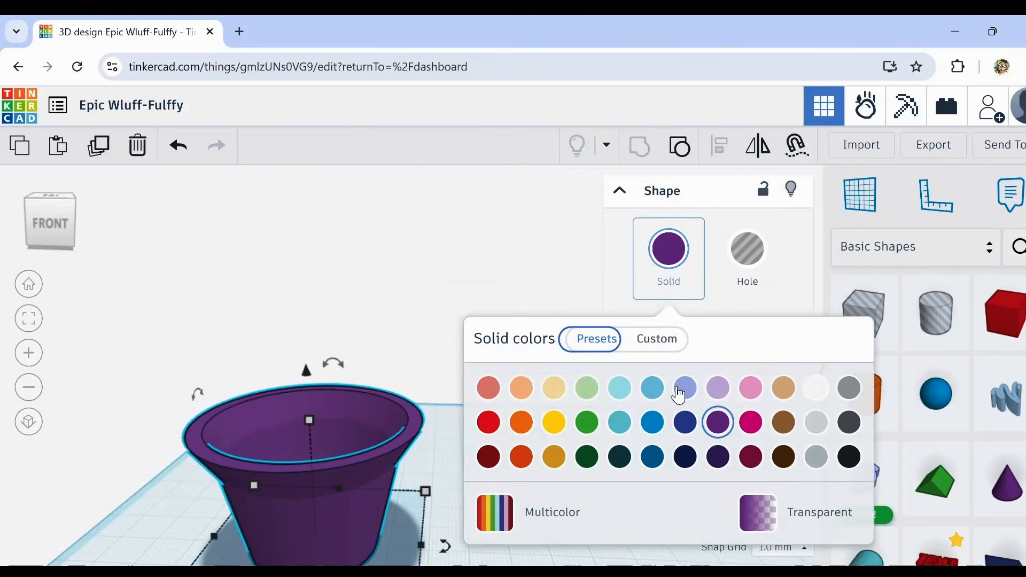
pyautogui.click(515, 426)
pyautogui.click(419, 316)
pyautogui.moveTo(419, 315); pyautogui.dragTo(597, 510, button='right')
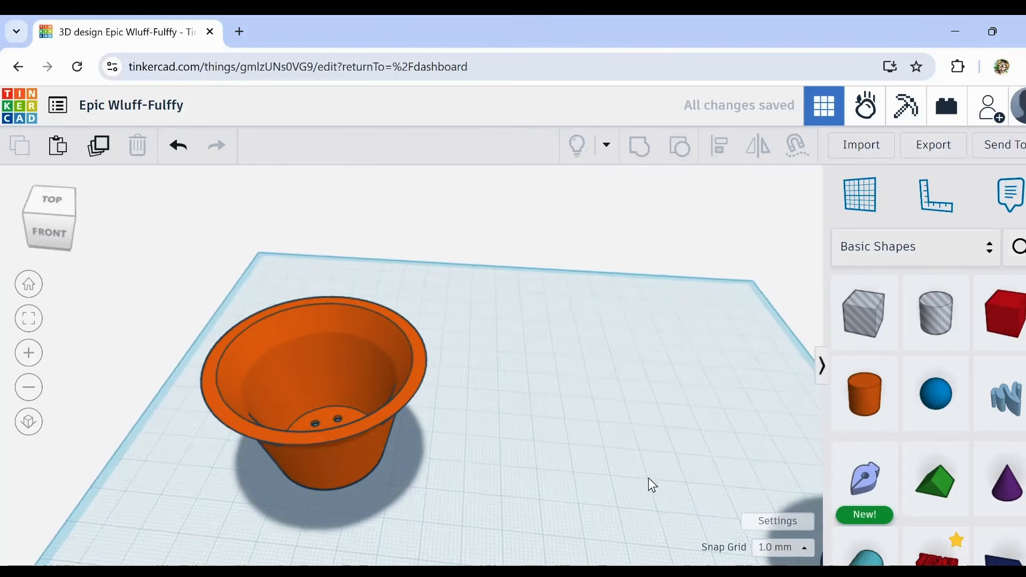
# Step: Examine the second purple cup together with the hole shape filling it from several sides
pyautogui.moveTo(648, 477); pyautogui.dragTo(390, 333, button='right')
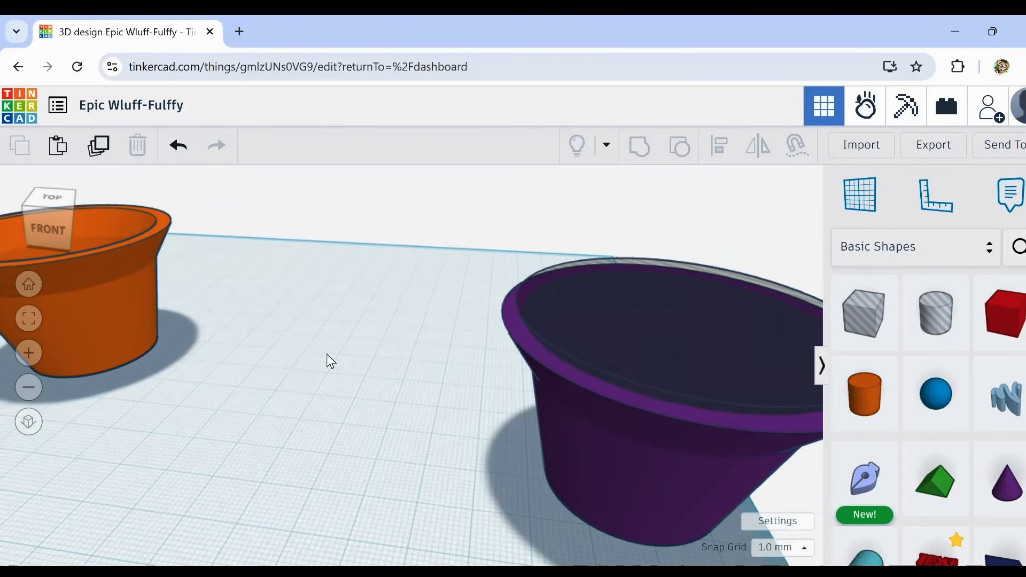
pyautogui.moveTo(237, 362); pyautogui.dragTo(351, 318, button='right')
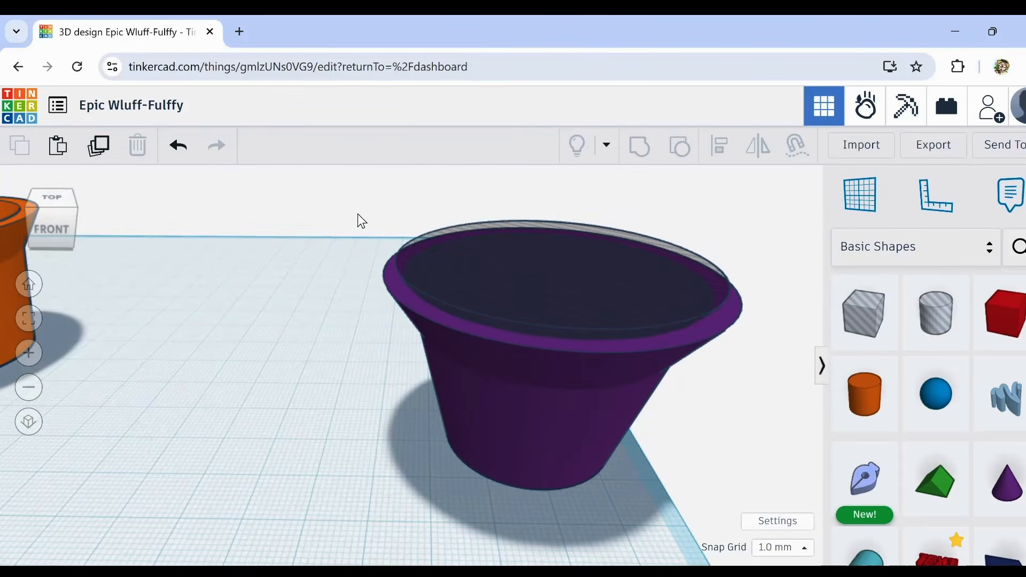
pyautogui.moveTo(357, 214); pyautogui.dragTo(755, 516)
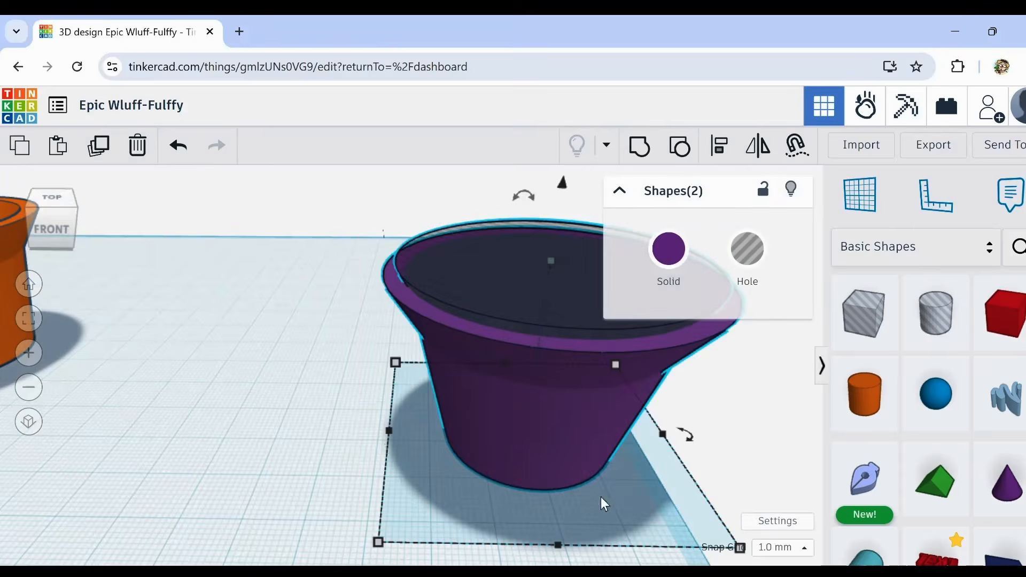
pyautogui.click(345, 441)
pyautogui.scroll(-3, 345, 441)
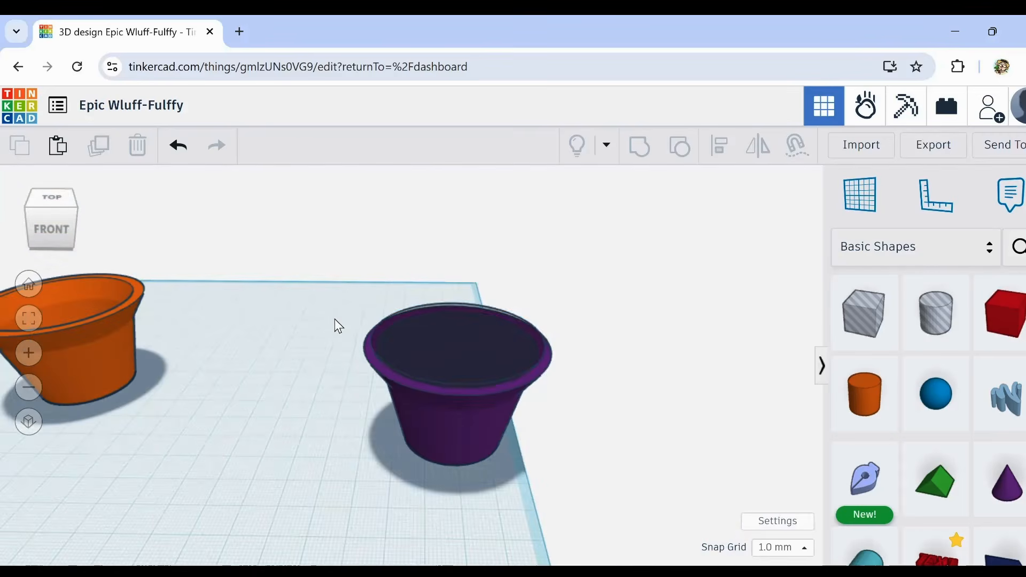
pyautogui.moveTo(342, 298); pyautogui.dragTo(477, 461)
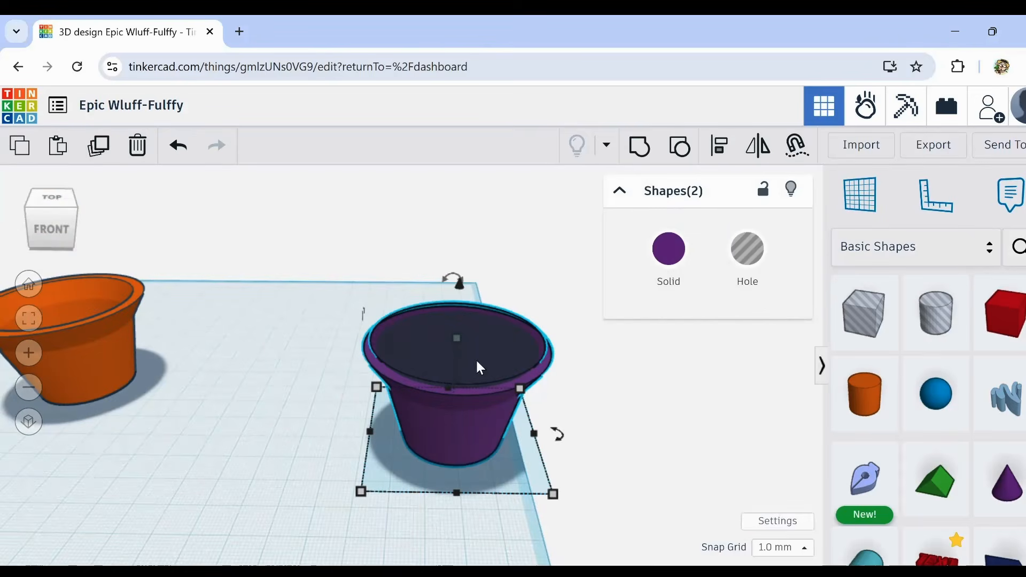
pyautogui.moveTo(572, 419); pyautogui.dragTo(526, 398, button='middle')
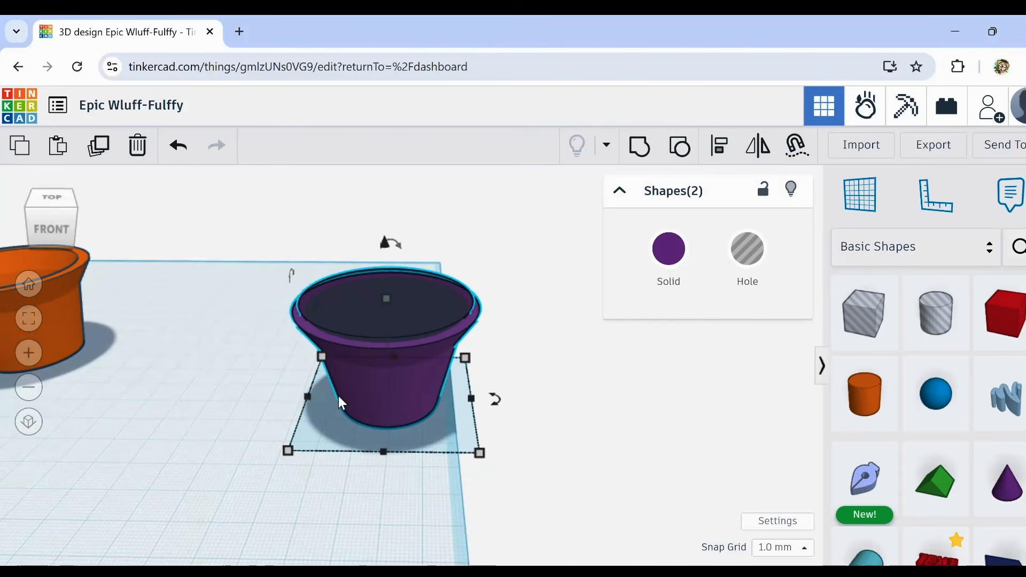
pyautogui.scroll(2, 339, 397)
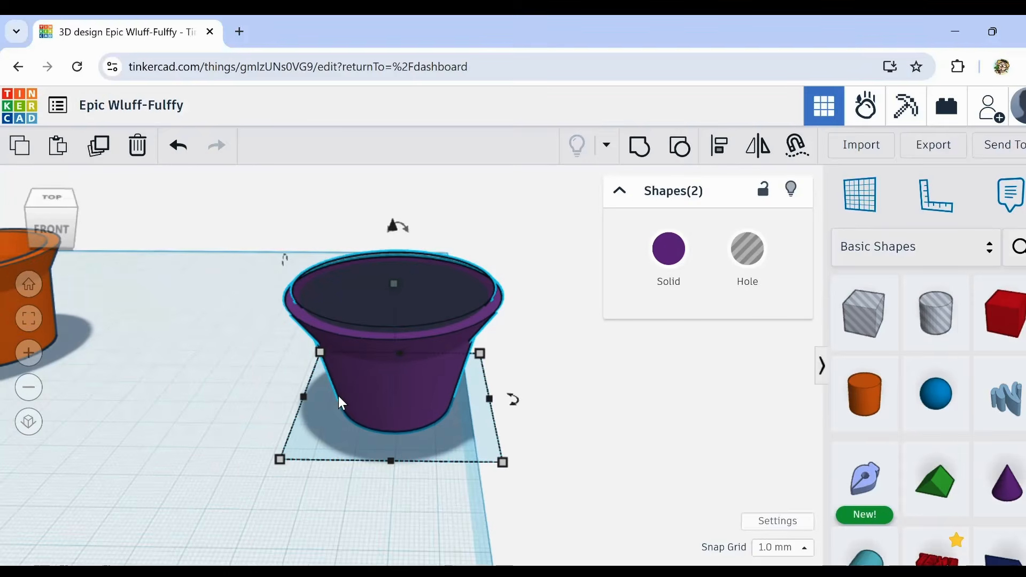
pyautogui.scroll(2, 339, 397)
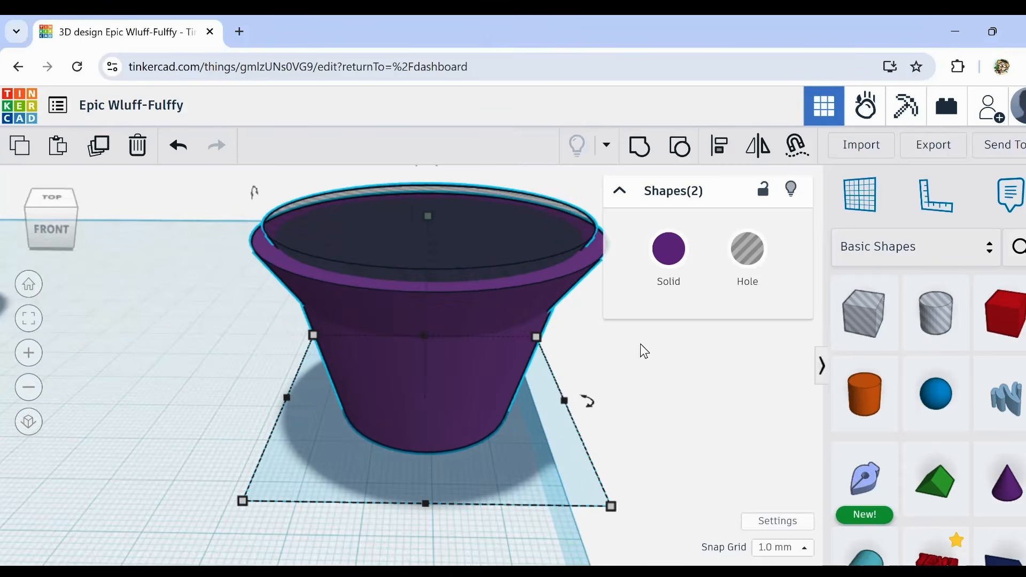
pyautogui.moveTo(771, 395); pyautogui.dragTo(732, 401, button='right')
pyautogui.scroll(-2, 711, 423)
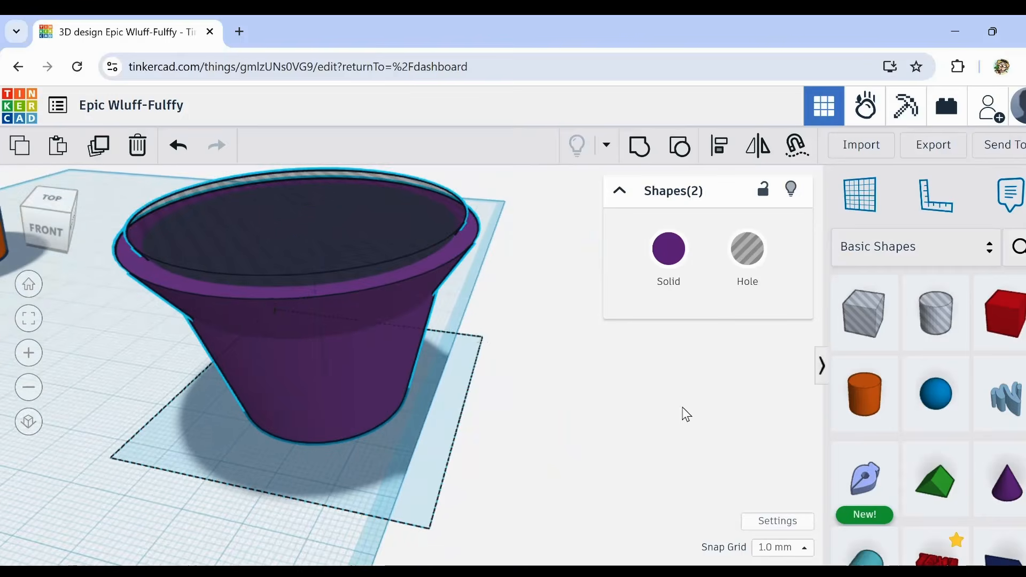
pyautogui.scroll(-3, 512, 406)
pyautogui.moveTo(514, 420); pyautogui.dragTo(553, 398, button='right')
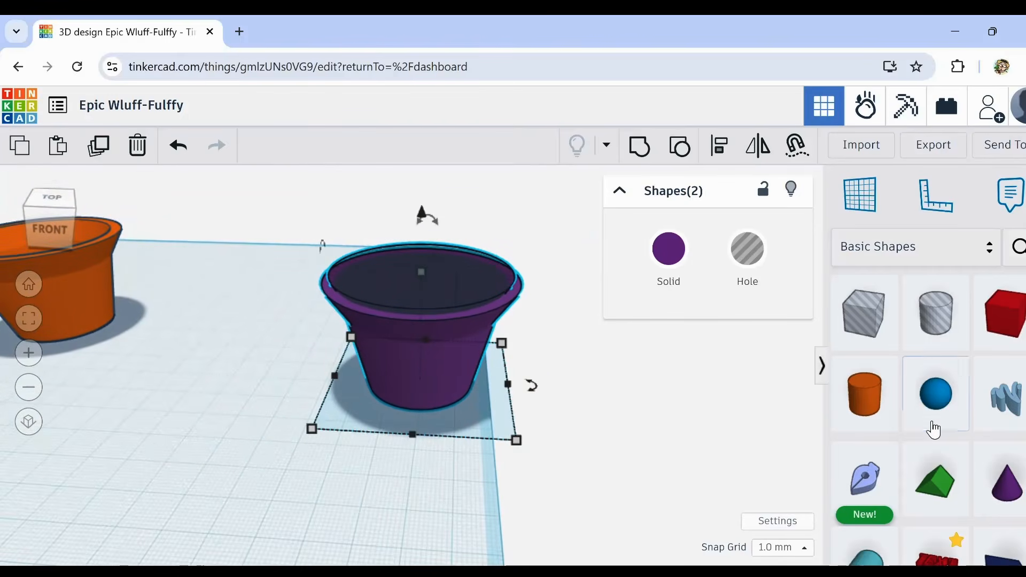
# Step: Add a torus in front of the purple cup and rotate it 90° to stand upright
pyautogui.scroll(-2, 933, 428)
pyautogui.scroll(-1, 930, 429)
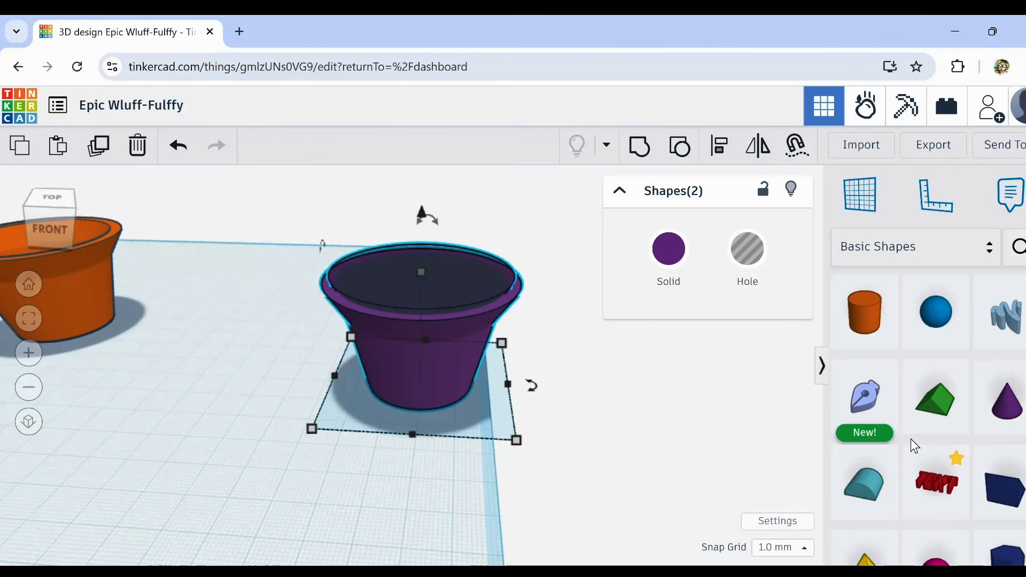
pyautogui.scroll(-5, 908, 444)
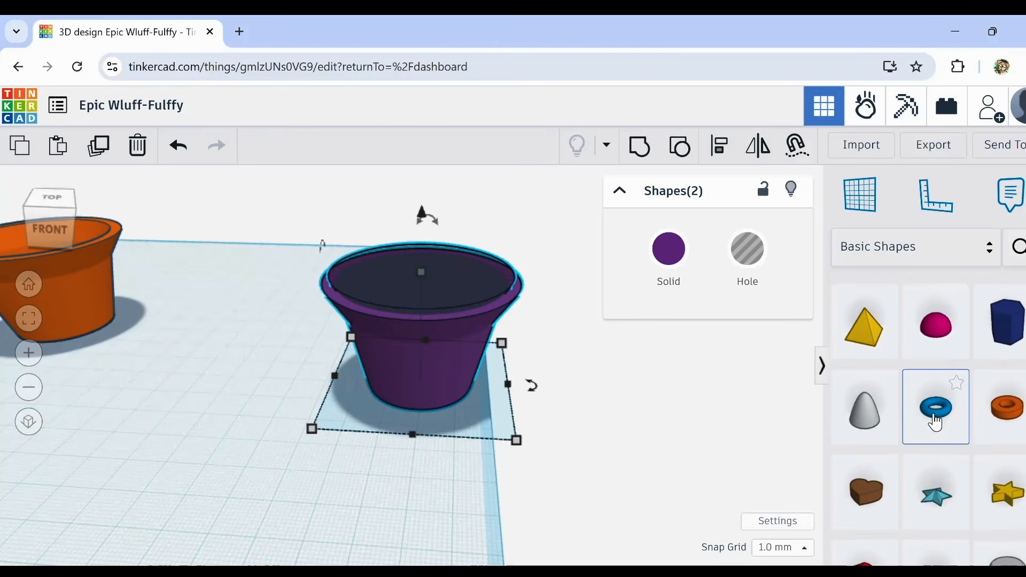
pyautogui.moveTo(935, 422); pyautogui.dragTo(403, 457)
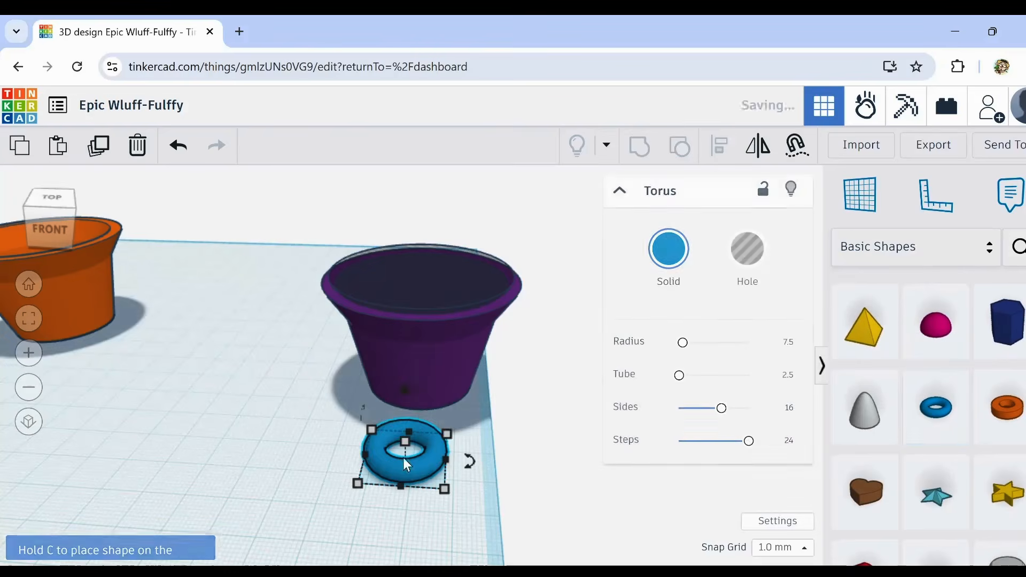
pyautogui.moveTo(421, 396); pyautogui.dragTo(373, 428)
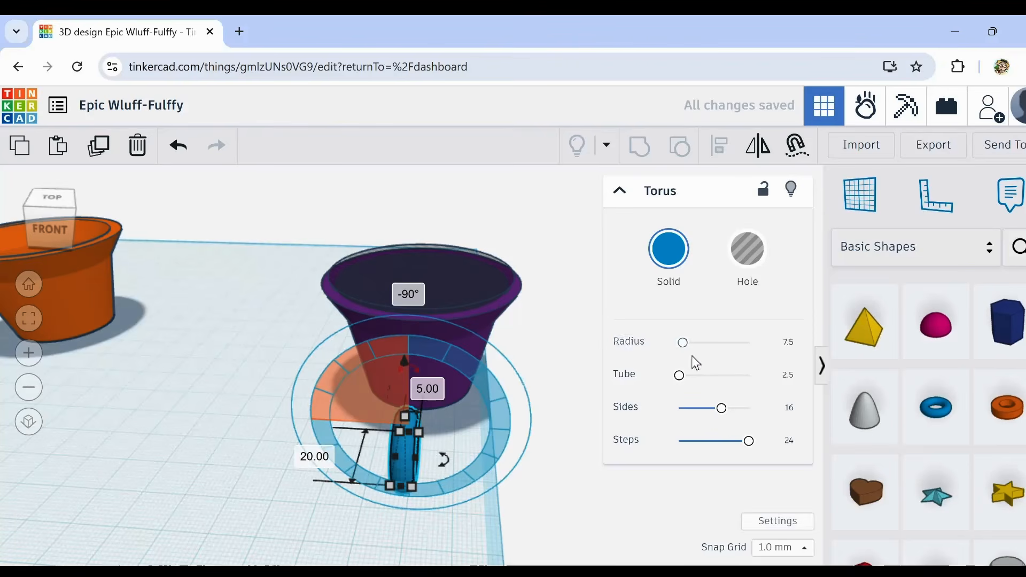
# Step: Set the upright torus's tube thickness to 1
pyautogui.moveTo(679, 376); pyautogui.dragTo(660, 383)
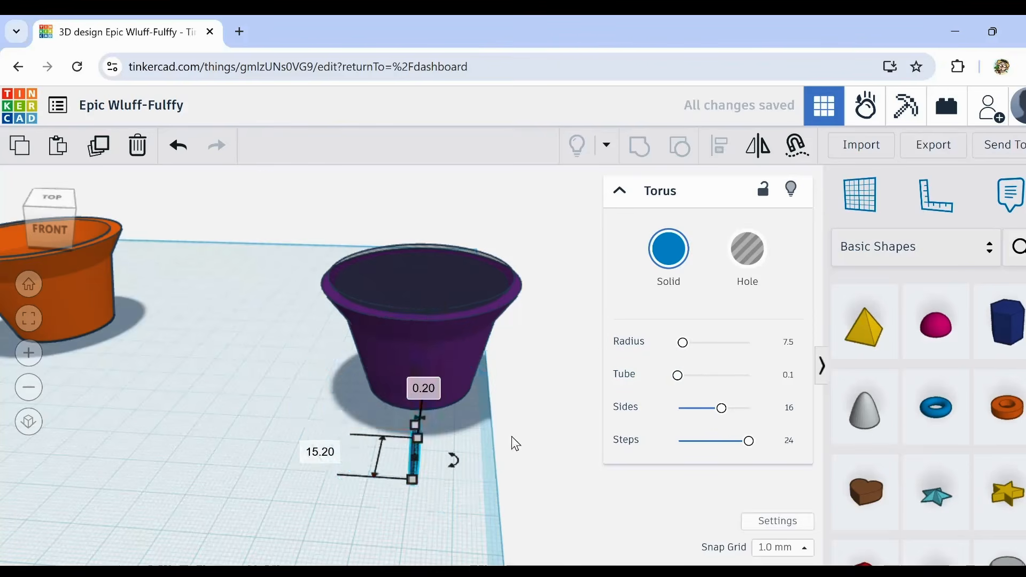
pyautogui.scroll(3, 481, 437)
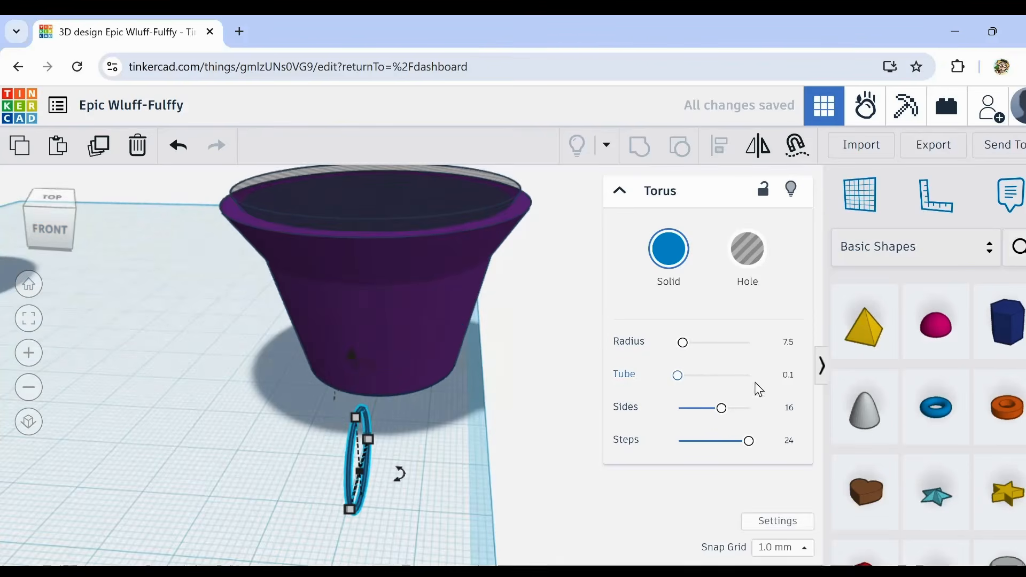
pyautogui.moveTo(676, 383); pyautogui.dragTo(680, 385)
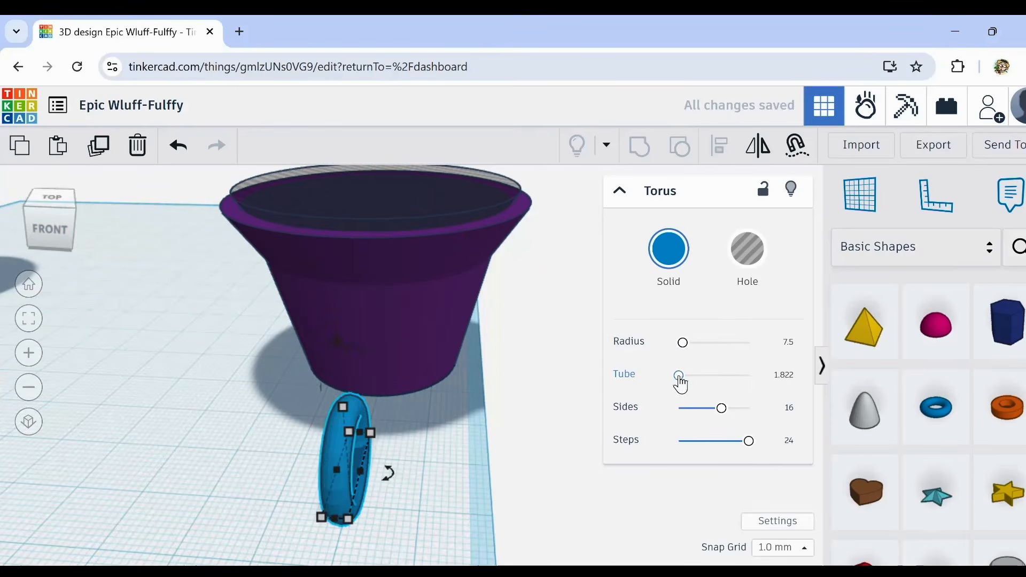
pyautogui.click(781, 375)
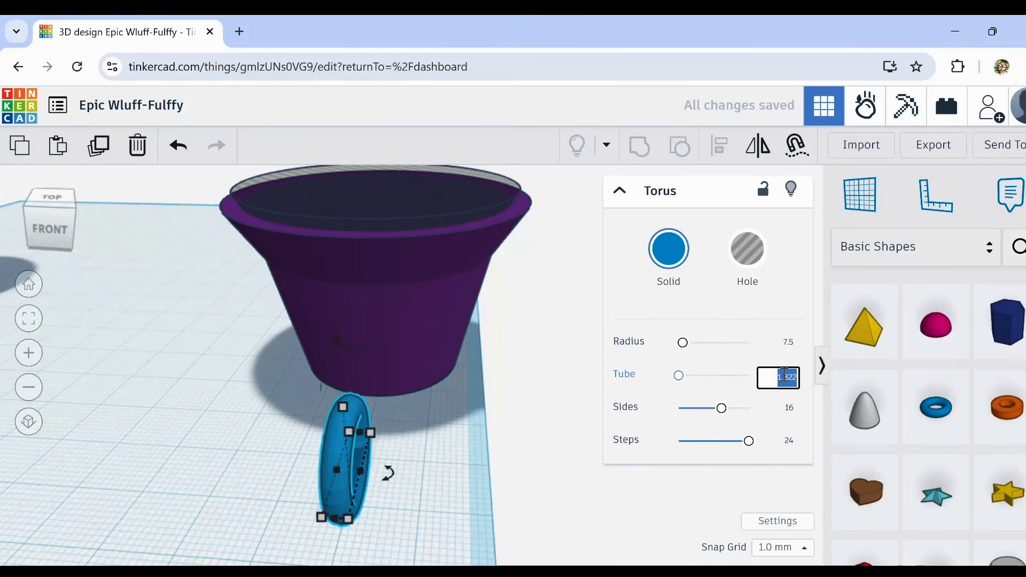
pyautogui.write('1')
pyautogui.click(435, 458)
# Step: Bring the torus to the purple cup and align the two so they are centred on each other horizontally
pyautogui.moveTo(351, 462); pyautogui.dragTo(350, 412)
pyautogui.moveTo(350, 412); pyautogui.dragTo(257, 368, button='right')
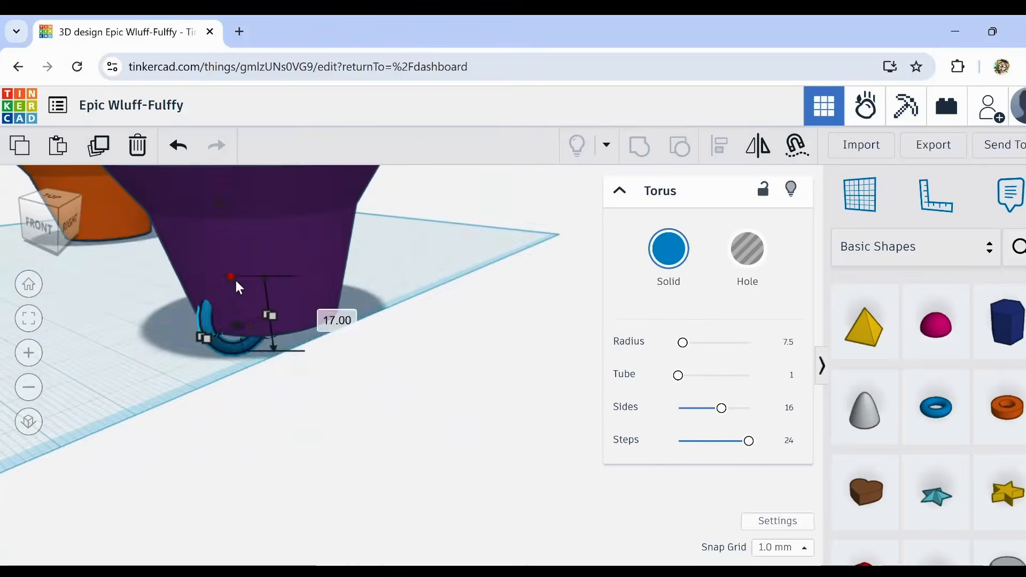
pyautogui.scroll(2, 267, 374)
pyautogui.moveTo(280, 417); pyautogui.dragTo(147, 387, button='right')
pyautogui.scroll(-5, 338, 411)
pyautogui.keyDown('shift'); pyautogui.click(407, 395); pyautogui.keyUp('shift')
pyautogui.press('l')
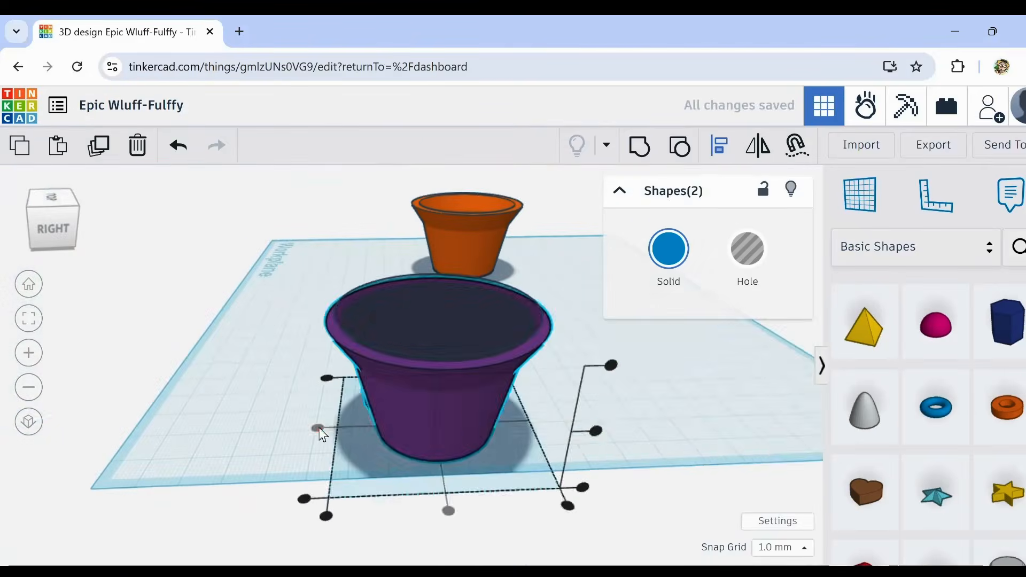
pyautogui.click(319, 428)
# Step: Enlarge the torus in height and depth so its ring extends above the rim and out through the cup's front wall
pyautogui.scroll(3, 374, 406)
pyautogui.moveTo(319, 427); pyautogui.dragTo(363, 422, button='right')
pyautogui.click(334, 403)
pyautogui.moveTo(451, 247); pyautogui.dragTo(441, 166)
pyautogui.moveTo(250, 474); pyautogui.dragTo(309, 506, button='right')
pyautogui.scroll(-2, 534, 467)
pyautogui.scroll(-2, 533, 467)
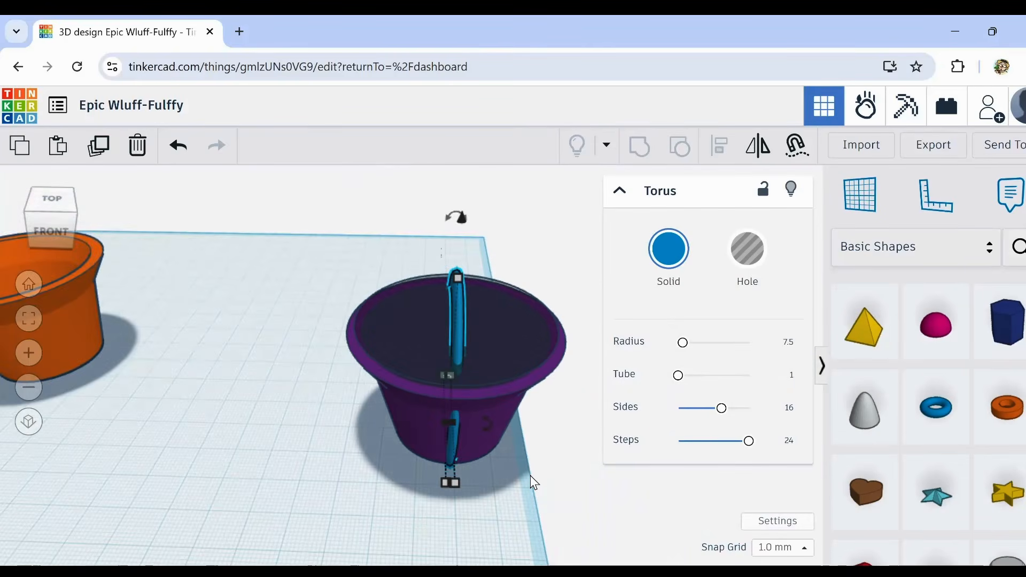
# Step: Try a lower height for the torus on the purple cup and raise it back above the rim
pyautogui.hotkey('ctrl', 'Down')
pyautogui.hotkey('ctrl', 'Down')
pyautogui.hotkey('ctrl', 'Down')
pyautogui.hotkey('ctrl', 'Down')
pyautogui.hotkey('ctrl', 'Down')
pyautogui.hotkey('ctrl', 'Down')
pyautogui.hotkey('ctrl', 'Down')
pyautogui.hotkey('ctrl', 'Down')
pyautogui.hotkey('ctrl', 'Down')
pyautogui.hotkey('ctrl', 'Down')
pyautogui.hotkey('ctrl', 'Down')
pyautogui.hotkey('ctrl', 'Down')
pyautogui.hotkey('ctrl', 'Down')
pyautogui.hotkey('ctrl', 'Down')
pyautogui.hotkey('ctrl', 'Down')
pyautogui.hotkey('ctrl', 'Down')
pyautogui.hotkey('ctrl', 'Down')
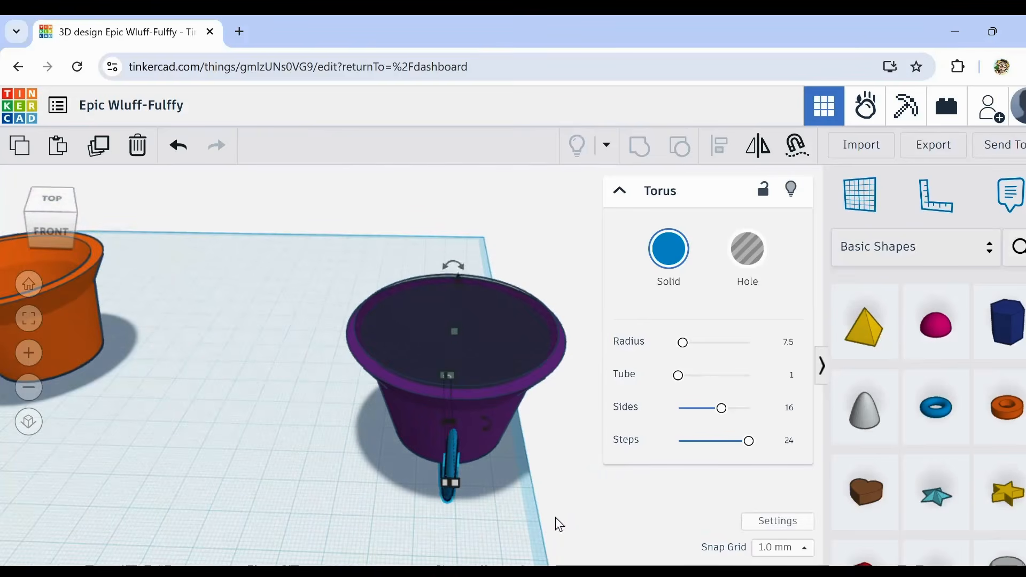
pyautogui.moveTo(559, 516); pyautogui.dragTo(476, 472, button='right')
pyautogui.hotkey('ctrl', 'Up')
pyautogui.hotkey('ctrl', 'Up')
pyautogui.hotkey('ctrl', 'Up')
pyautogui.hotkey('ctrl', 'Up')
pyautogui.hotkey('ctrl', 'Up')
pyautogui.hotkey('ctrl', 'Up')
pyautogui.hotkey('ctrl', 'Up')
pyautogui.hotkey('ctrl', 'Up')
pyautogui.hotkey('ctrl', 'Up')
pyautogui.hotkey('ctrl', 'Up')
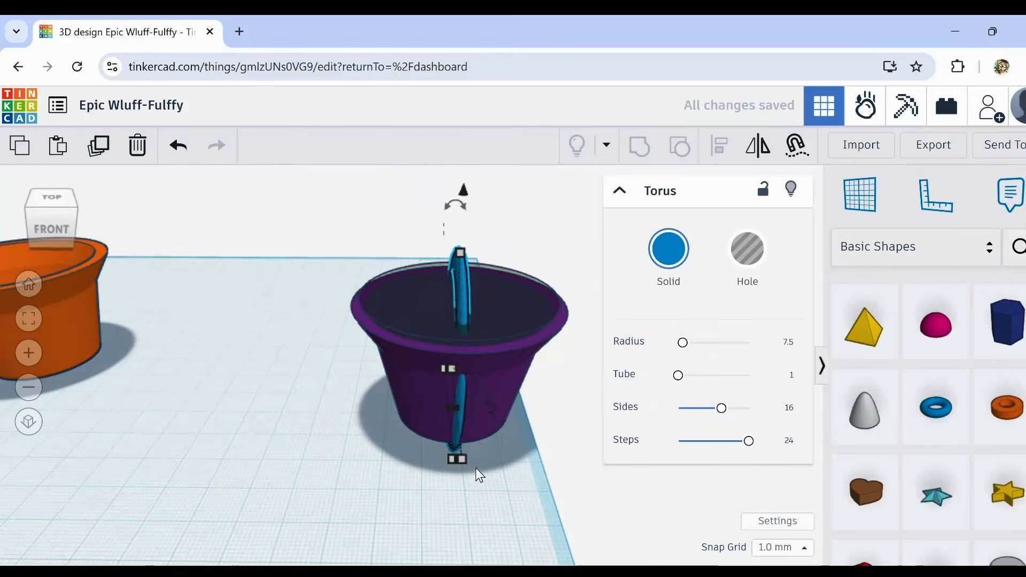
# Step: Tilt the torus sideways so its ring runs diagonally across the purple cup, and deselect it
pyautogui.moveTo(466, 209)
pyautogui.moveTo(486, 178); pyautogui.dragTo(535, 147)
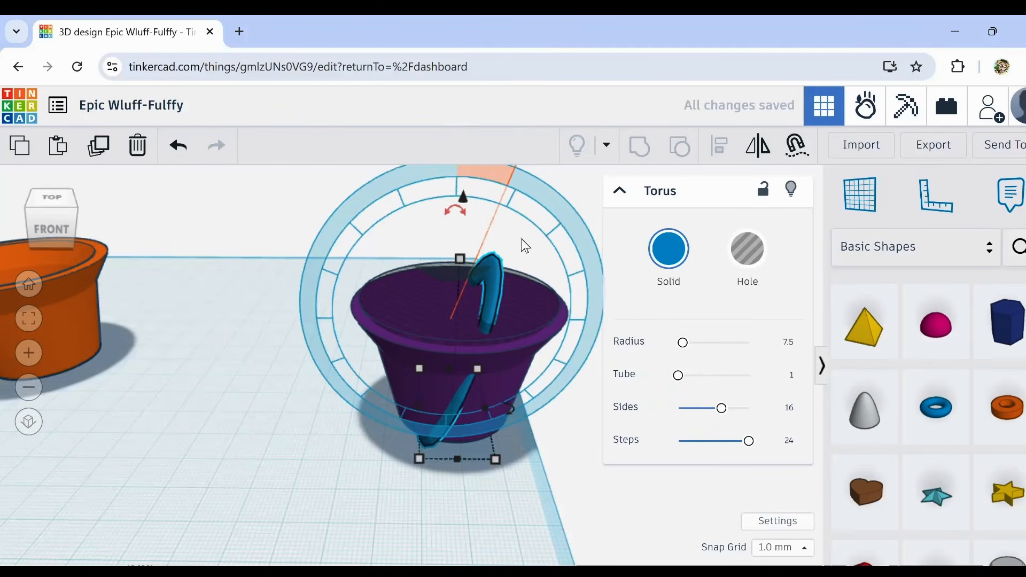
pyautogui.click(554, 457)
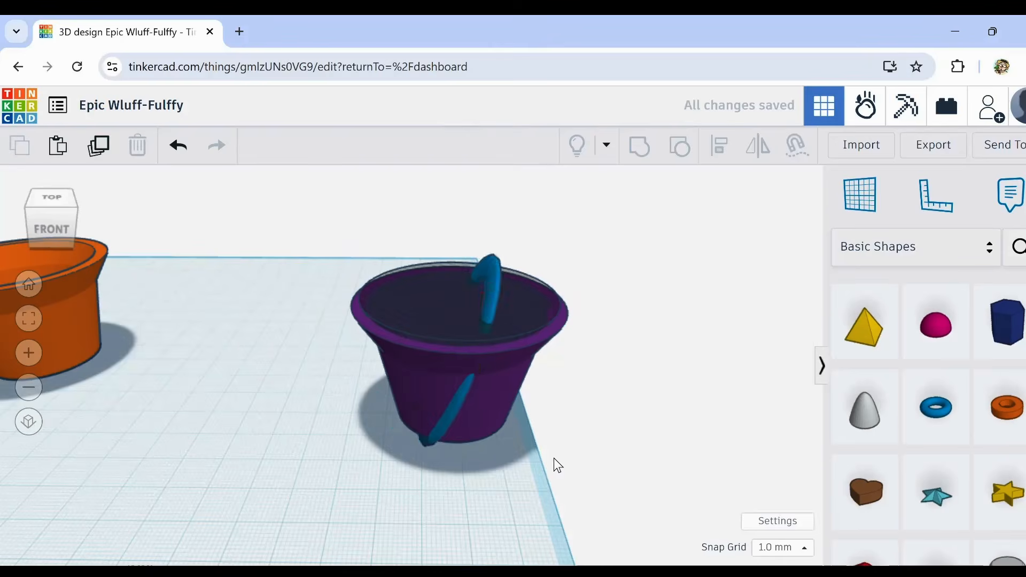
# Step: Duplicate the tilted torus on the purple cup and rotate the copy 22.5° around the cup's vertical axis
pyautogui.moveTo(554, 458); pyautogui.dragTo(386, 297, button='right')
pyautogui.scroll(3, 393, 300)
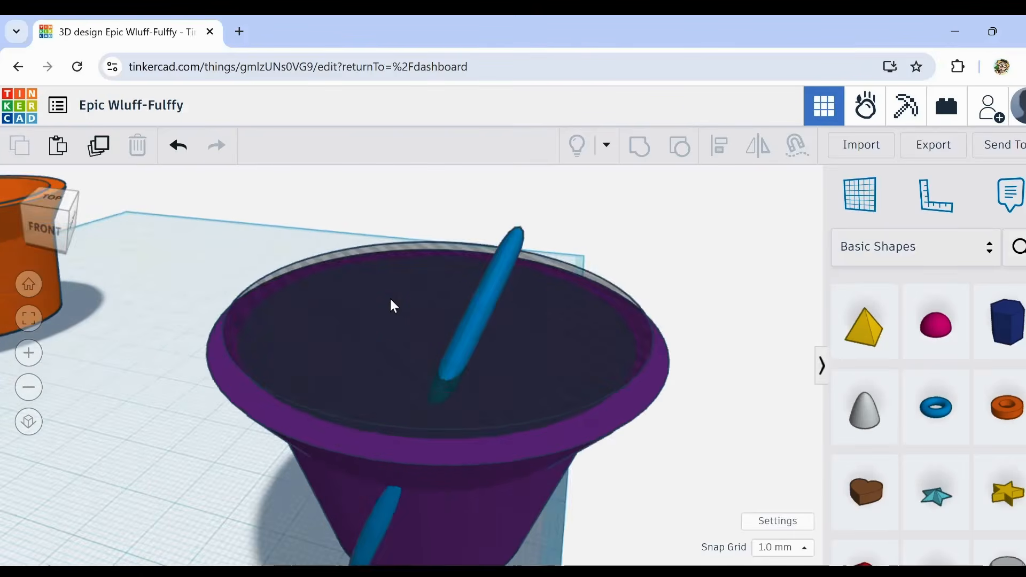
pyautogui.scroll(-3, 292, 390)
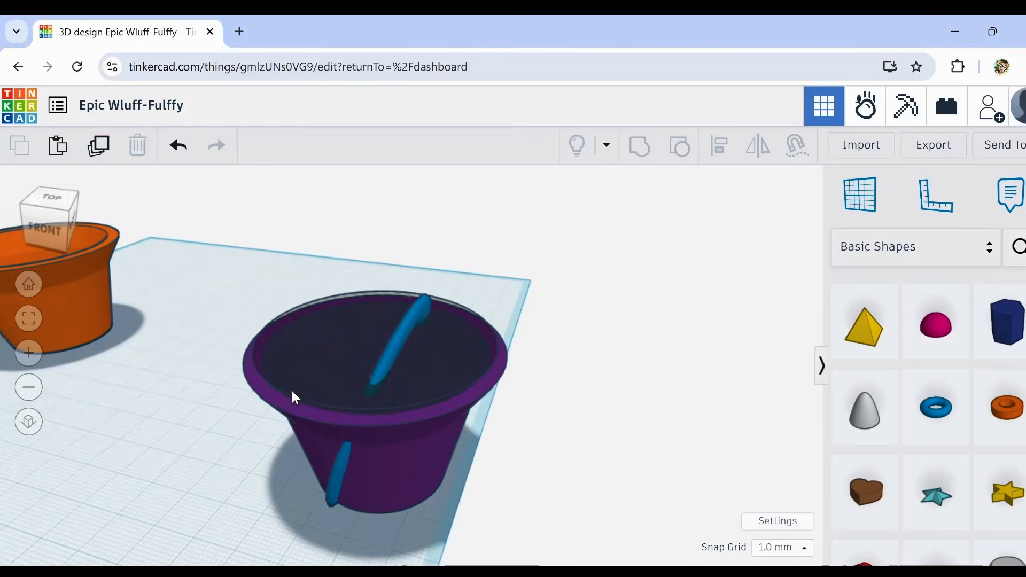
pyautogui.click(401, 345)
pyautogui.click(91, 152)
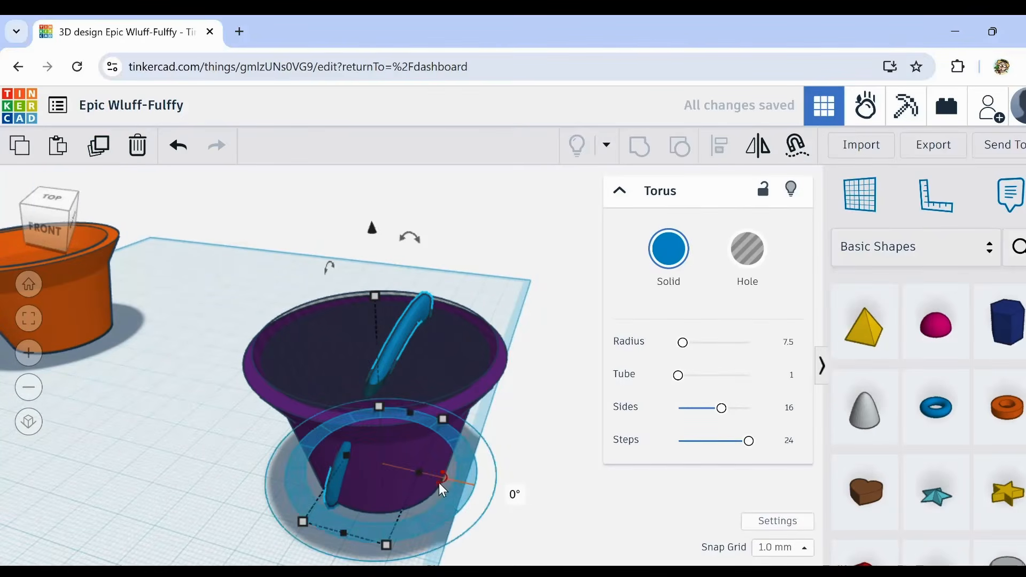
pyautogui.moveTo(440, 484); pyautogui.dragTo(447, 473)
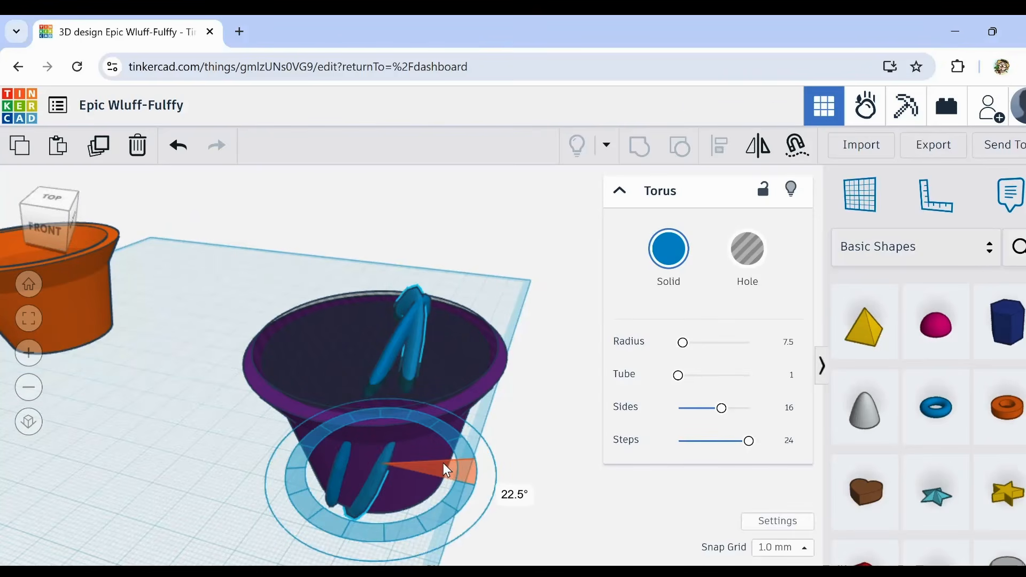
pyautogui.moveTo(444, 463); pyautogui.dragTo(444, 463)
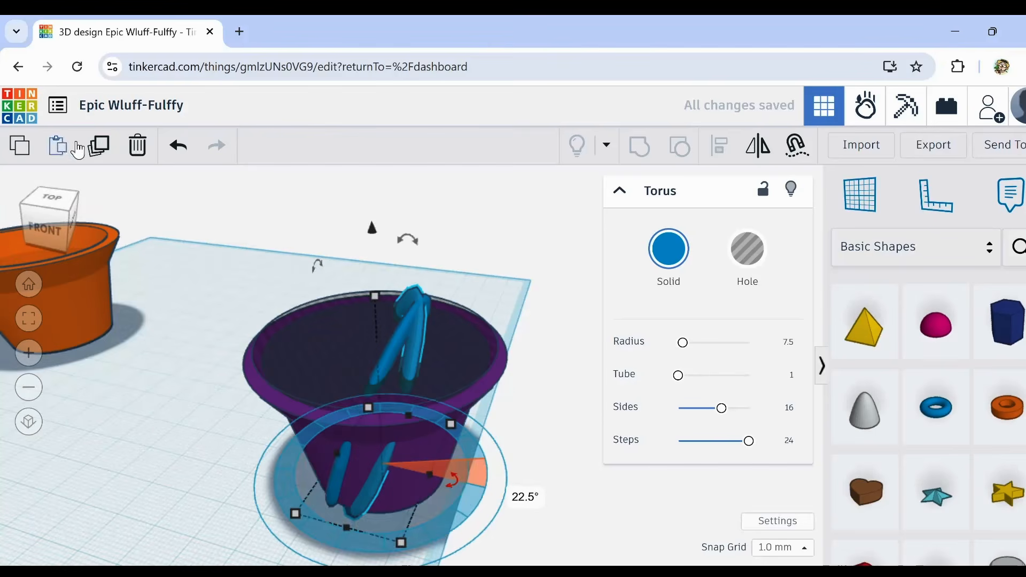
# Step: Repeat the rotated torus duplication until the rings form a crisscross lattice all the way around the purple cup
pyautogui.click(99, 145)
pyautogui.click(100, 144)
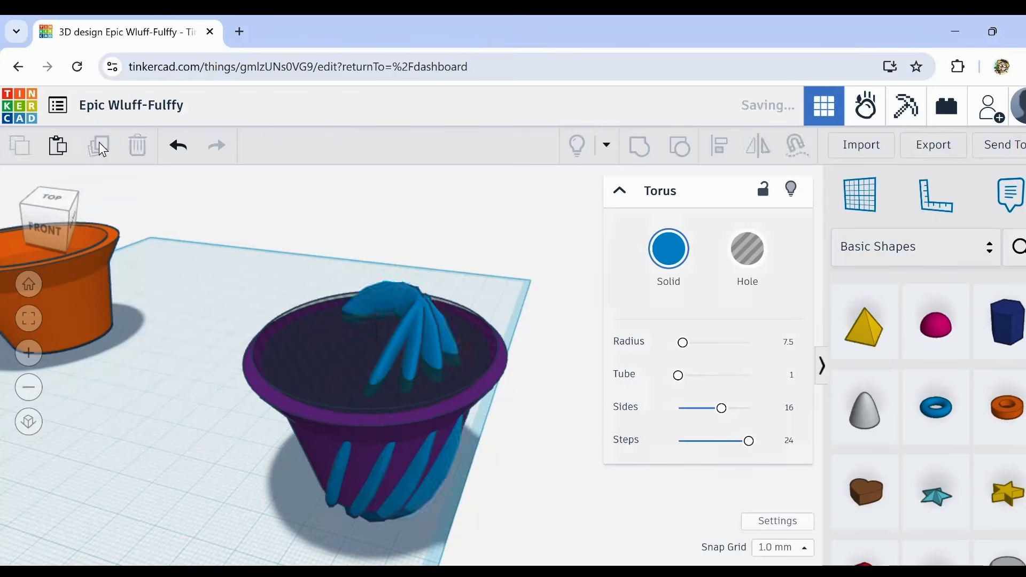
pyautogui.click(99, 144)
pyautogui.click(99, 144)
pyautogui.click(99, 145)
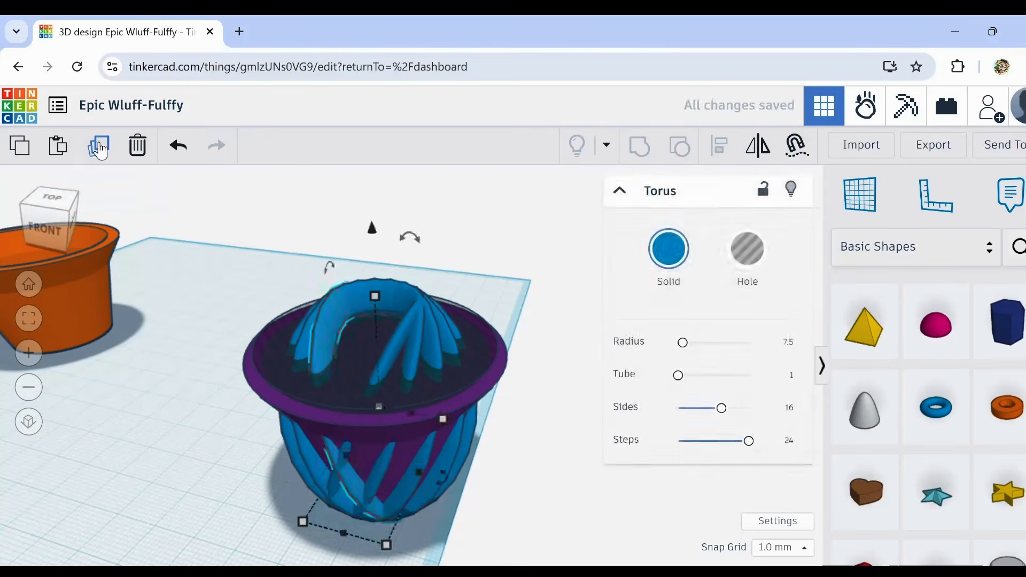
pyautogui.click(100, 144)
pyautogui.click(100, 145)
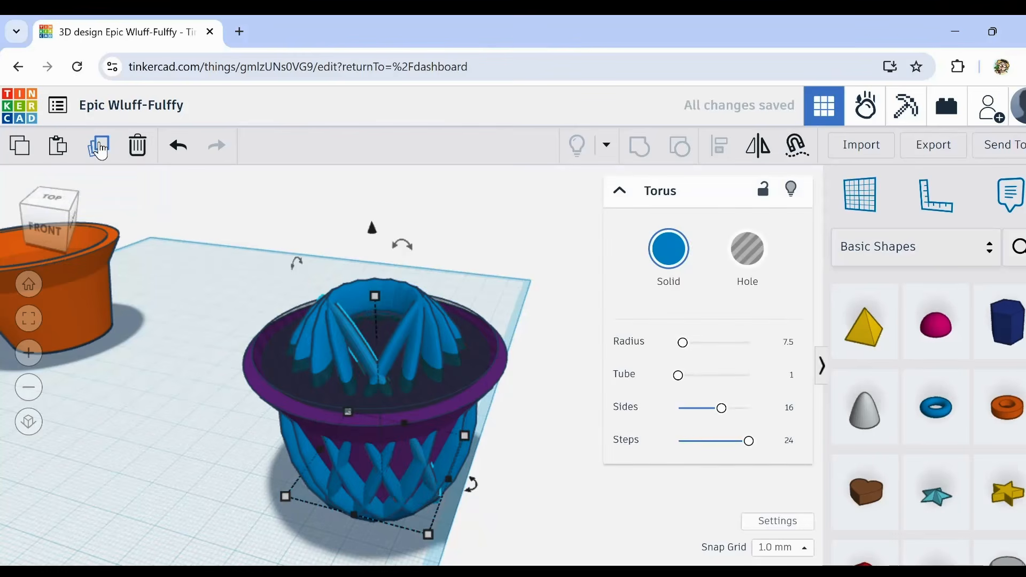
pyautogui.click(100, 145)
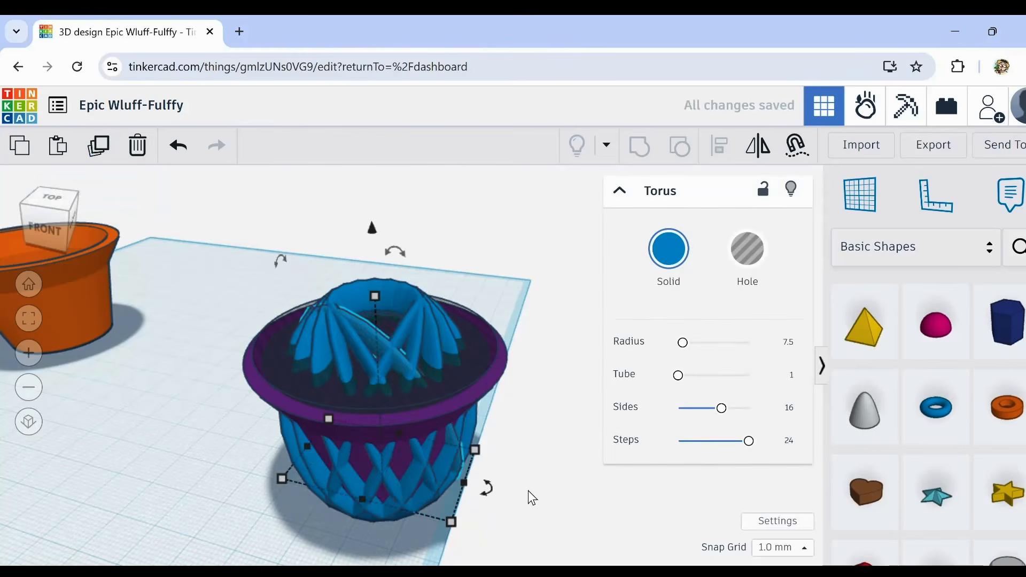
pyautogui.moveTo(528, 491); pyautogui.dragTo(434, 418, button='right')
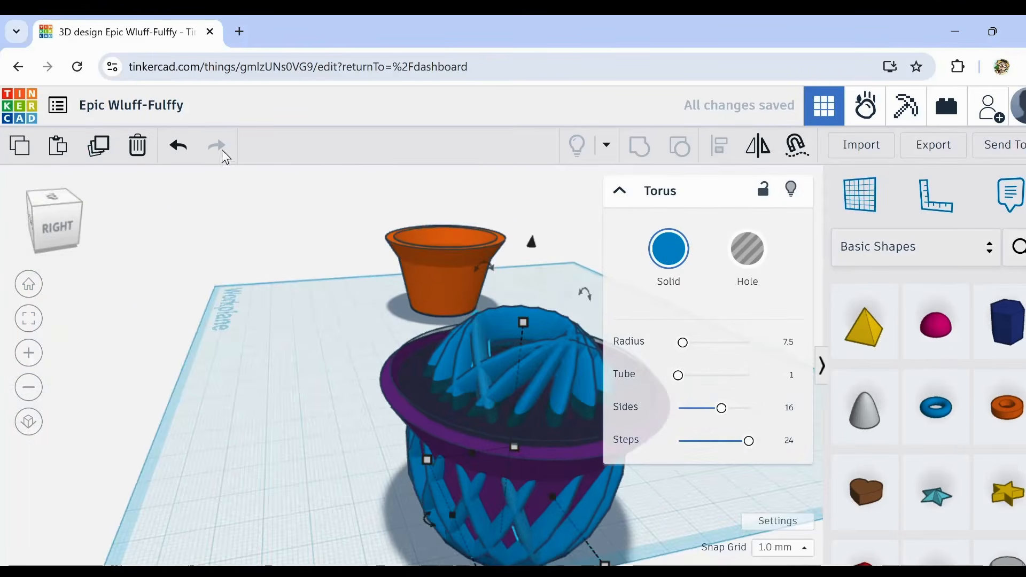
pyautogui.click(100, 145)
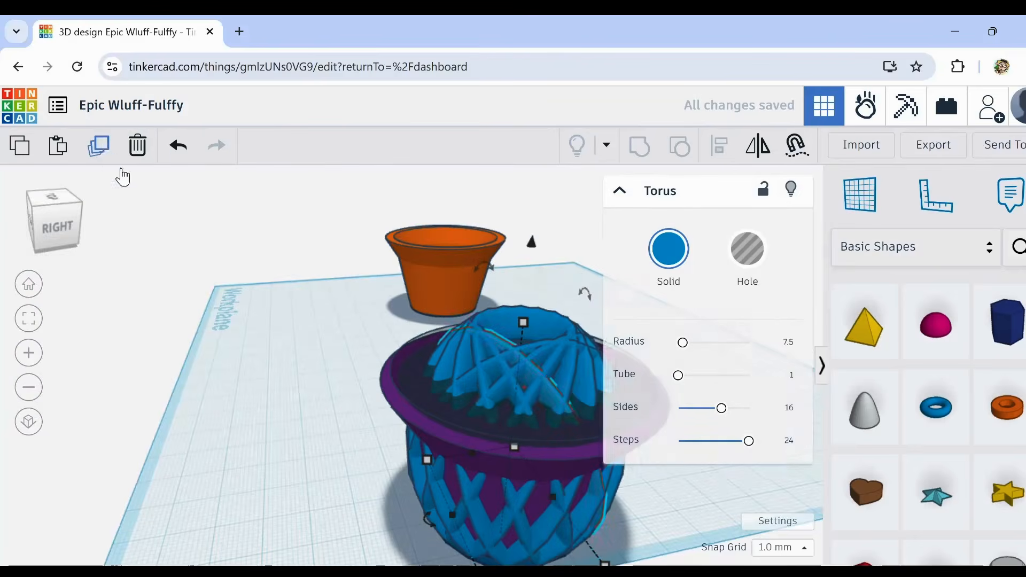
pyautogui.moveTo(313, 442); pyautogui.dragTo(184, 427, button='middle')
pyautogui.moveTo(501, 477); pyautogui.dragTo(282, 444, button='right')
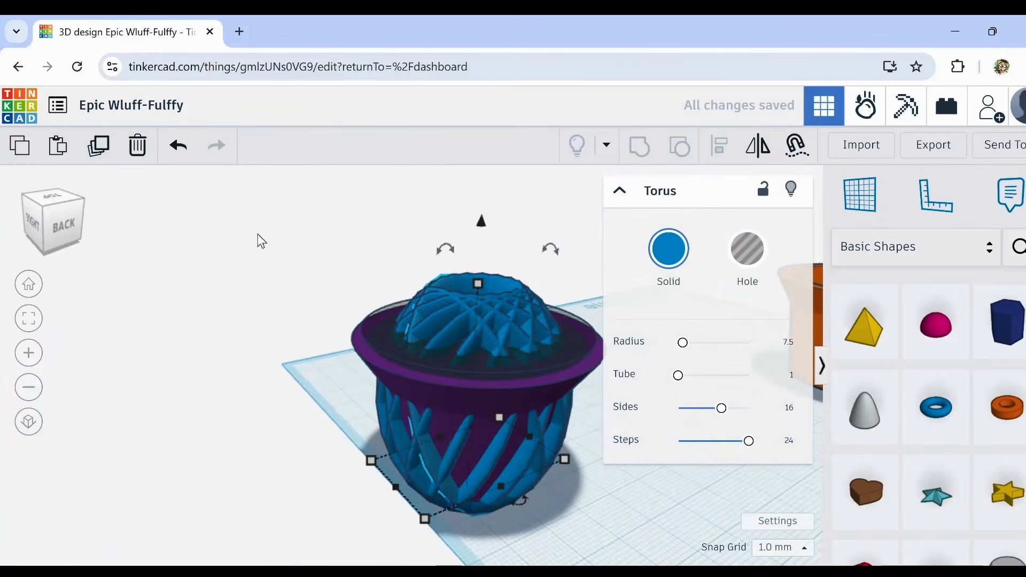
pyautogui.click(99, 145)
pyautogui.click(99, 145)
pyautogui.moveTo(119, 222); pyautogui.dragTo(314, 482, button='right')
pyautogui.scroll(-5, 235, 427)
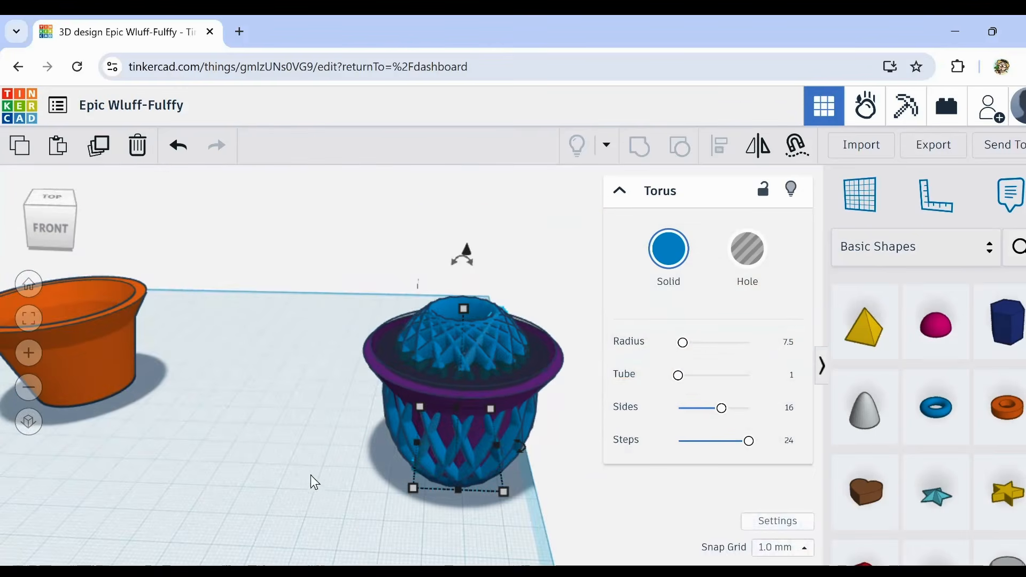
# Step: Add a cylinder hole enlarged to about 44 mm and use Cruise to seat it on the purple cup's top, covering the rings above the rim
pyautogui.click(397, 365)
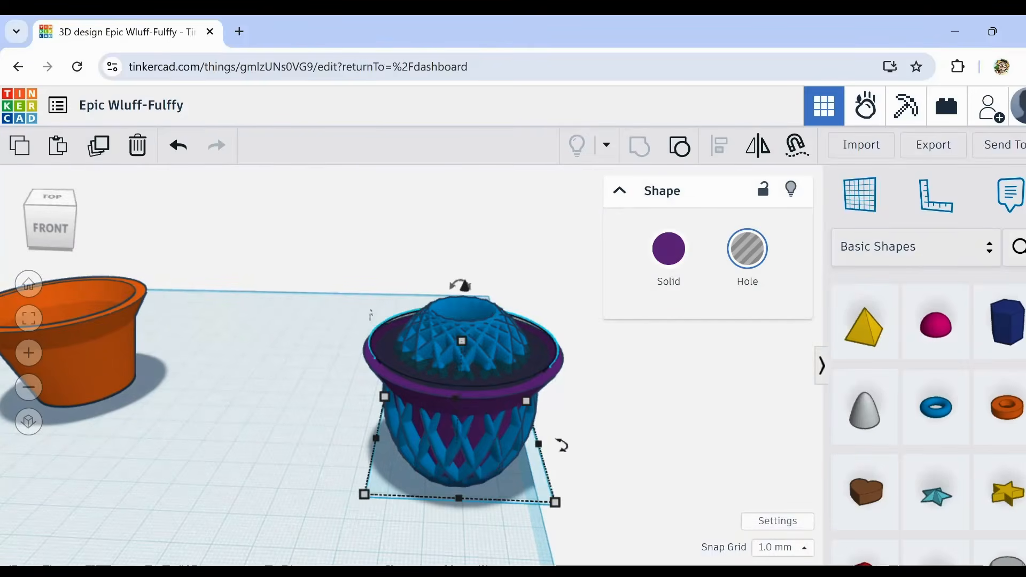
pyautogui.scroll(5, 977, 342)
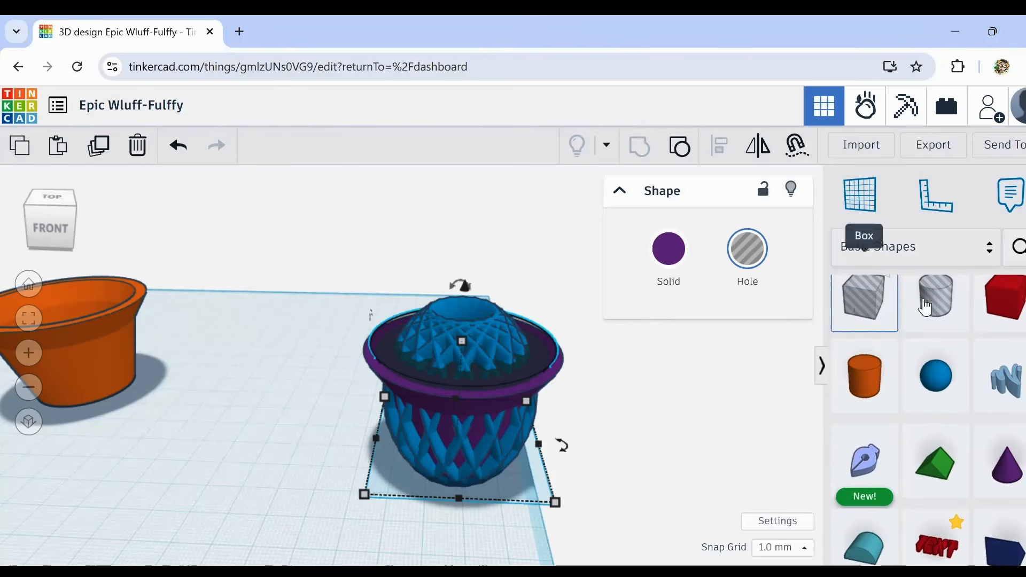
pyautogui.moveTo(938, 307); pyautogui.dragTo(436, 534)
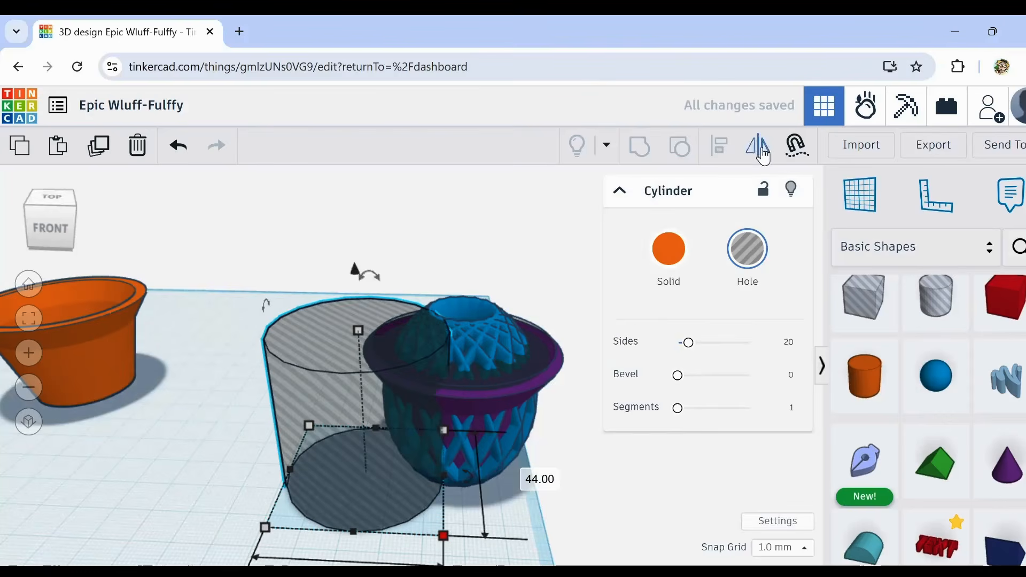
pyautogui.click(796, 147)
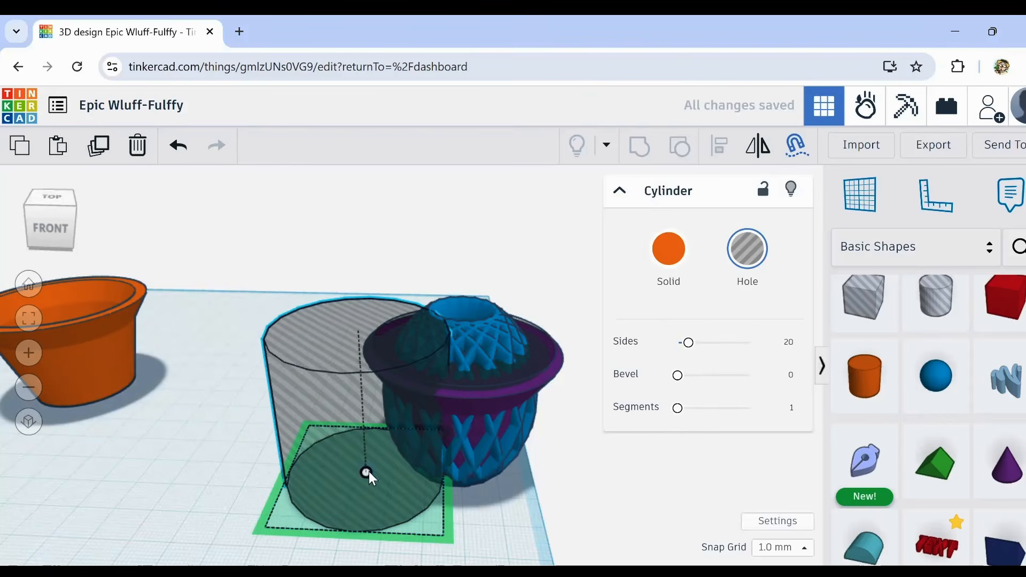
pyautogui.moveTo(369, 471); pyautogui.dragTo(460, 335)
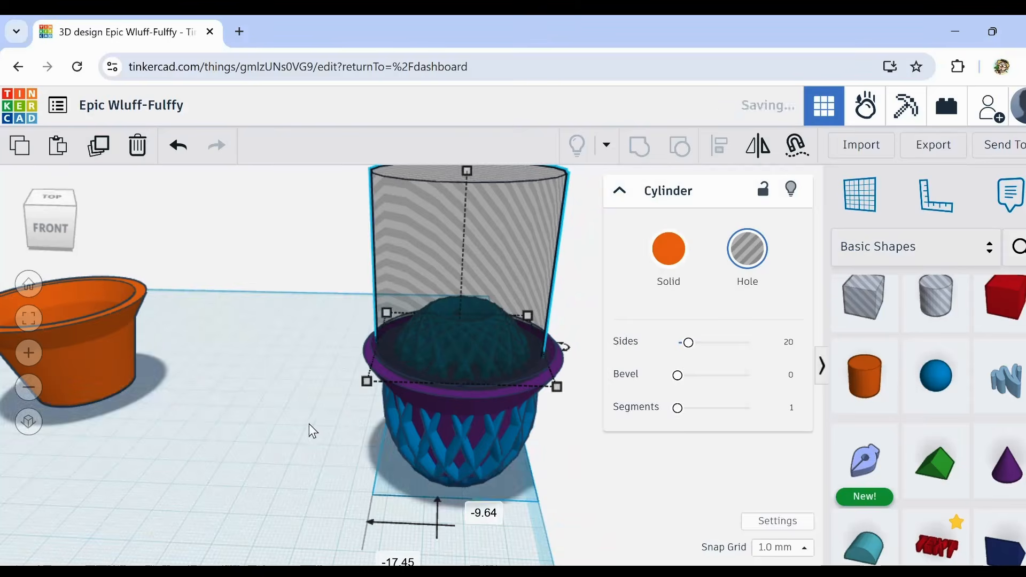
pyautogui.moveTo(309, 428); pyautogui.dragTo(258, 426, button='right')
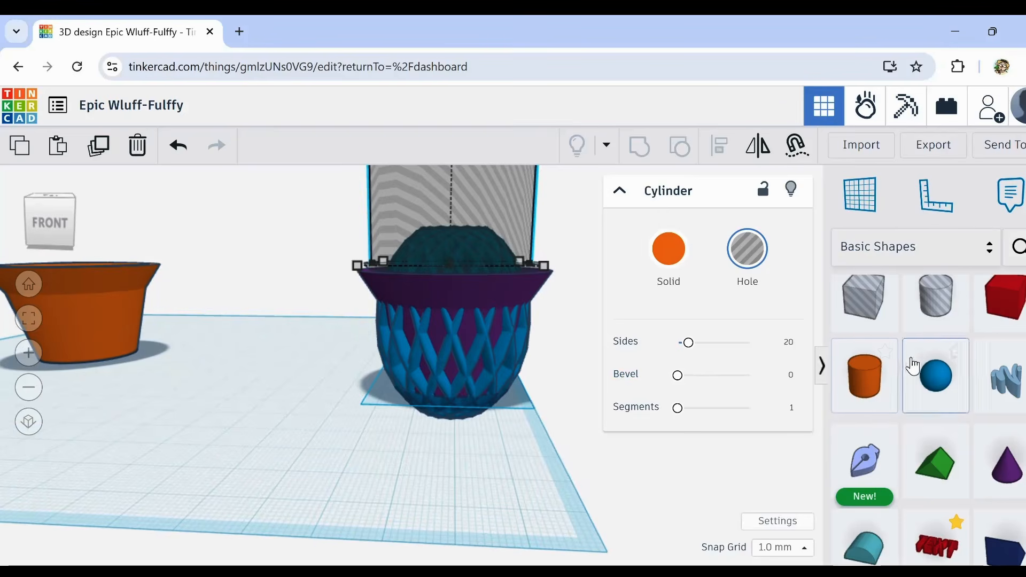
# Step: Add a box hole, enlarge it to extend beyond the cup's base, and lower it below the workplane under the protruding rings
pyautogui.moveTo(503, 482); pyautogui.dragTo(534, 495, button='right')
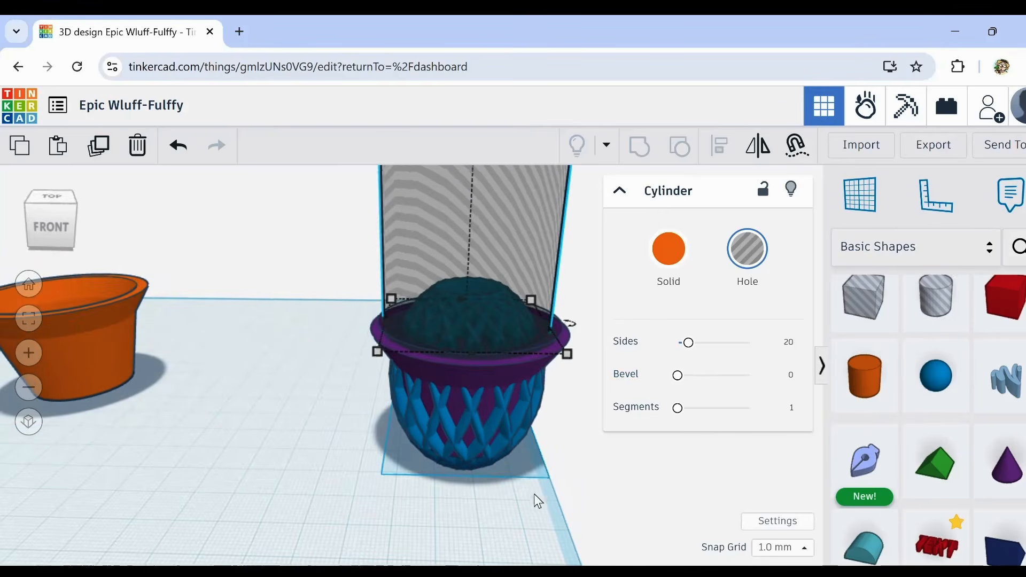
pyautogui.moveTo(864, 298); pyautogui.dragTo(669, 537)
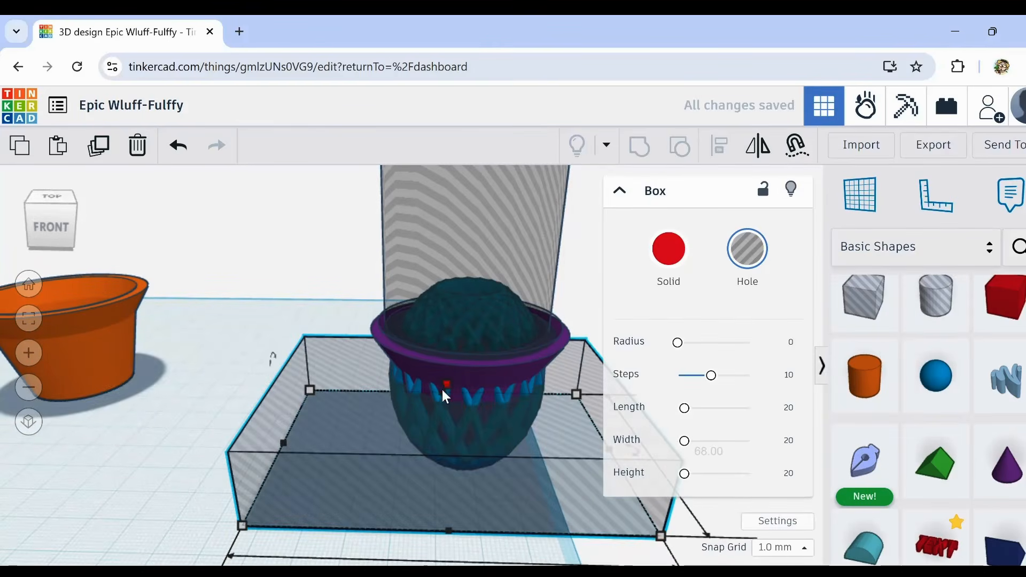
pyautogui.moveTo(444, 384); pyautogui.dragTo(460, 496)
# Step: Select the purple cup with all its rings and hole shapes, group them into one shape, and deselect it
pyautogui.moveTo(331, 264); pyautogui.dragTo(577, 516)
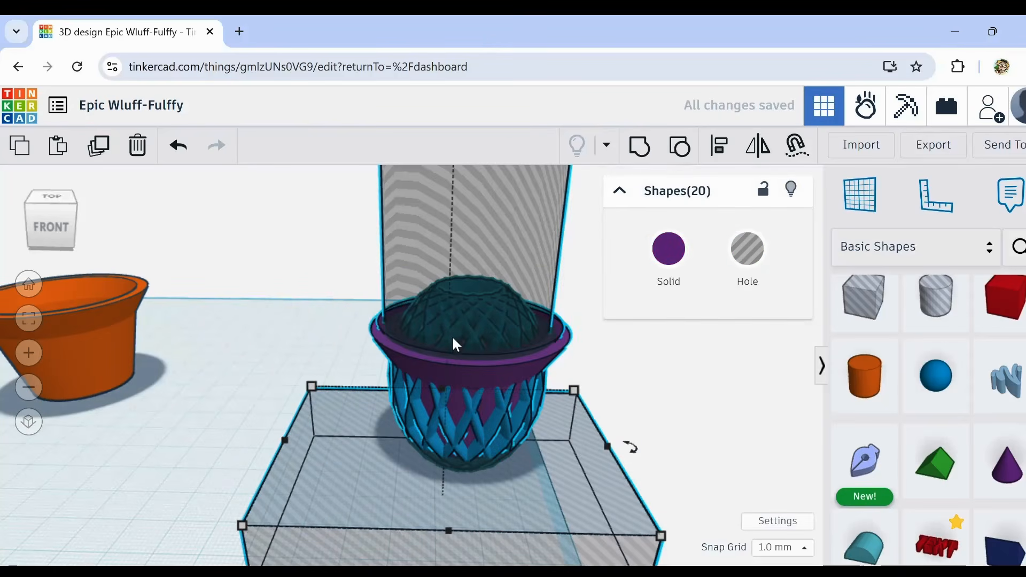
pyautogui.scroll(2, 453, 342)
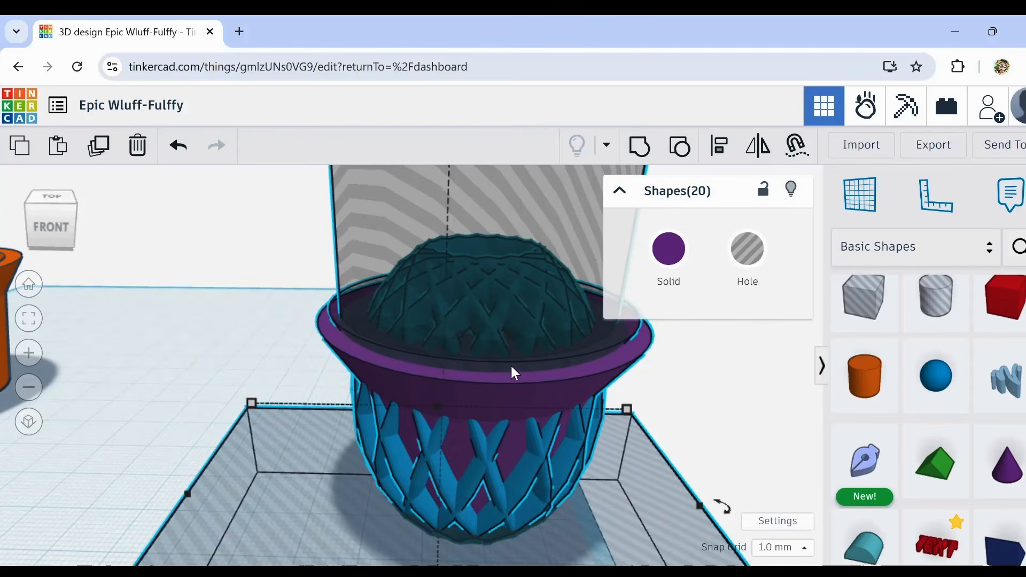
pyautogui.click(639, 146)
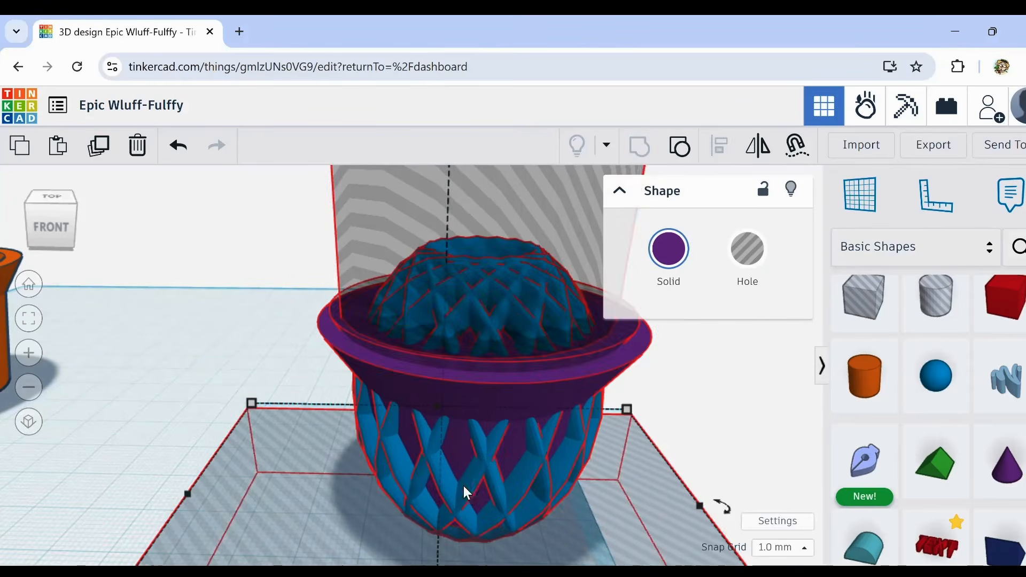
pyautogui.click(357, 499)
pyautogui.moveTo(357, 499); pyautogui.dragTo(353, 465, button='right')
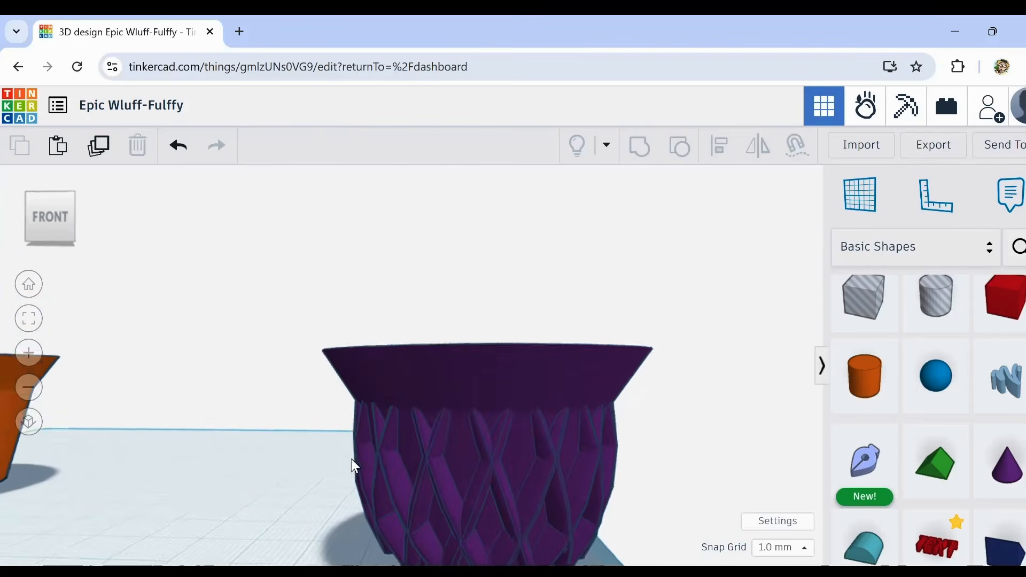
# Step: Recolour the lattice-patterned cup with the light tan solid preset and inspect its outside and hollow interior
pyautogui.click(457, 439)
pyautogui.click(670, 261)
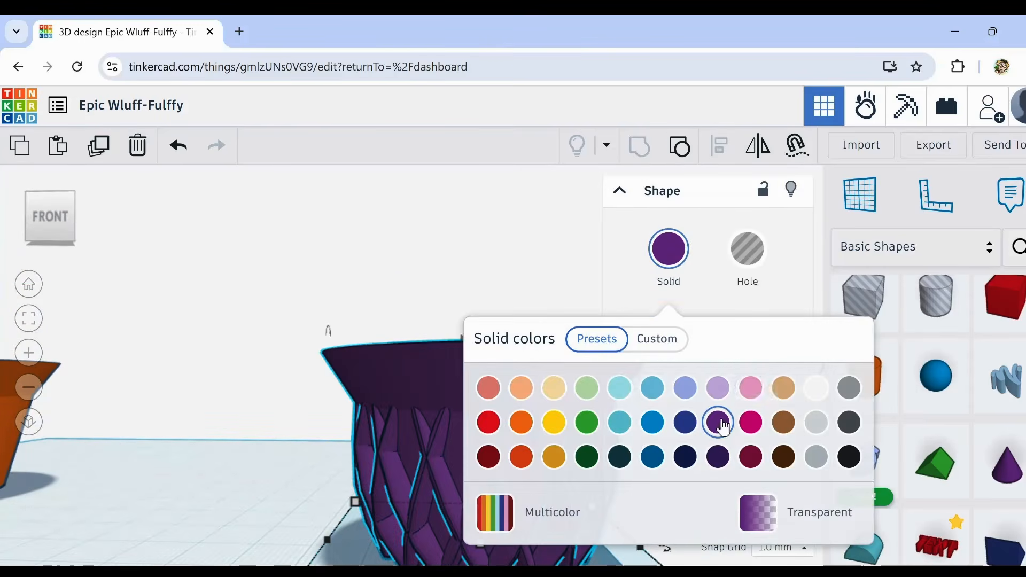
pyautogui.click(555, 388)
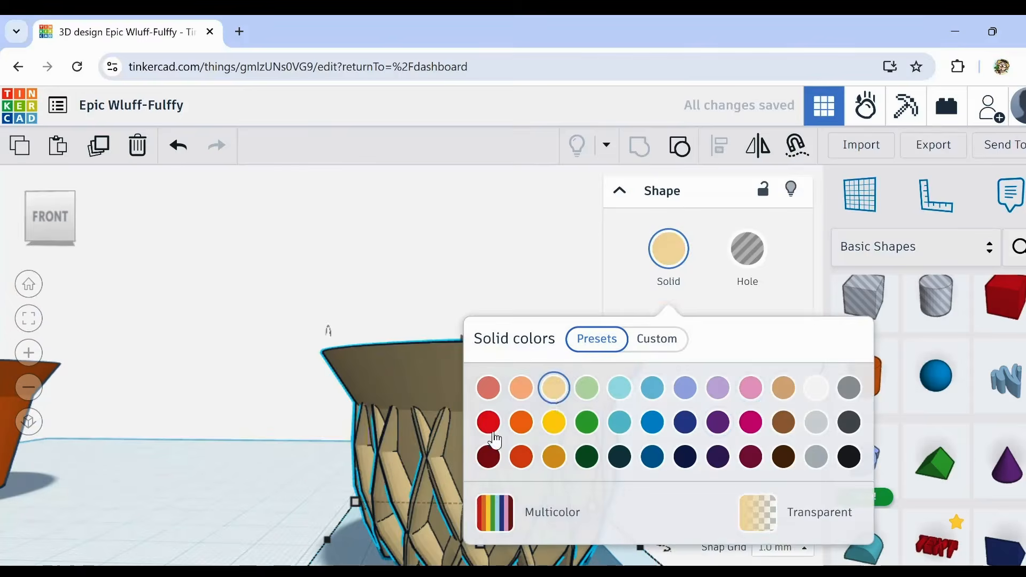
pyautogui.click(250, 495)
pyautogui.scroll(-3, 252, 500)
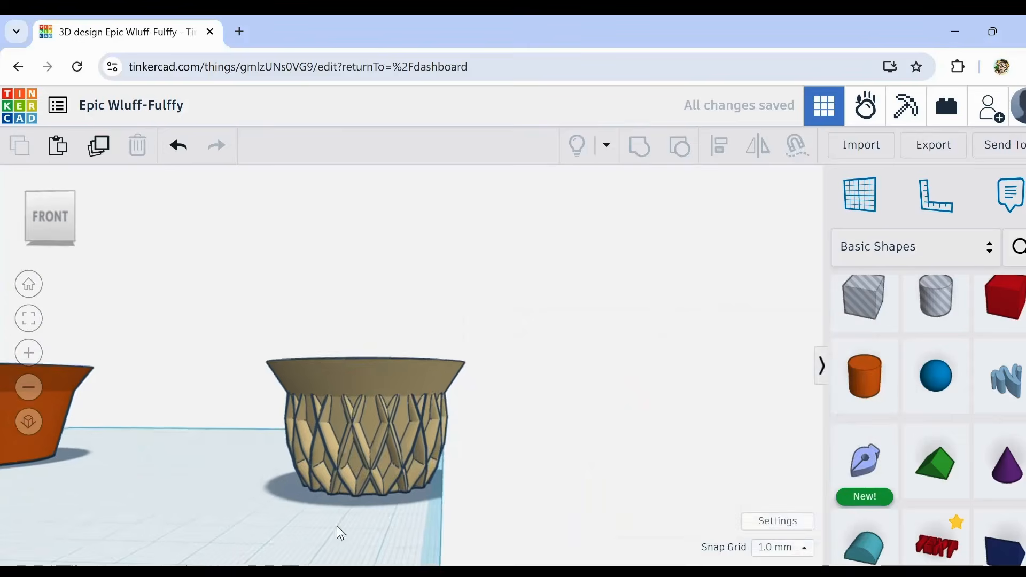
pyautogui.moveTo(338, 531); pyautogui.dragTo(228, 540, button='right')
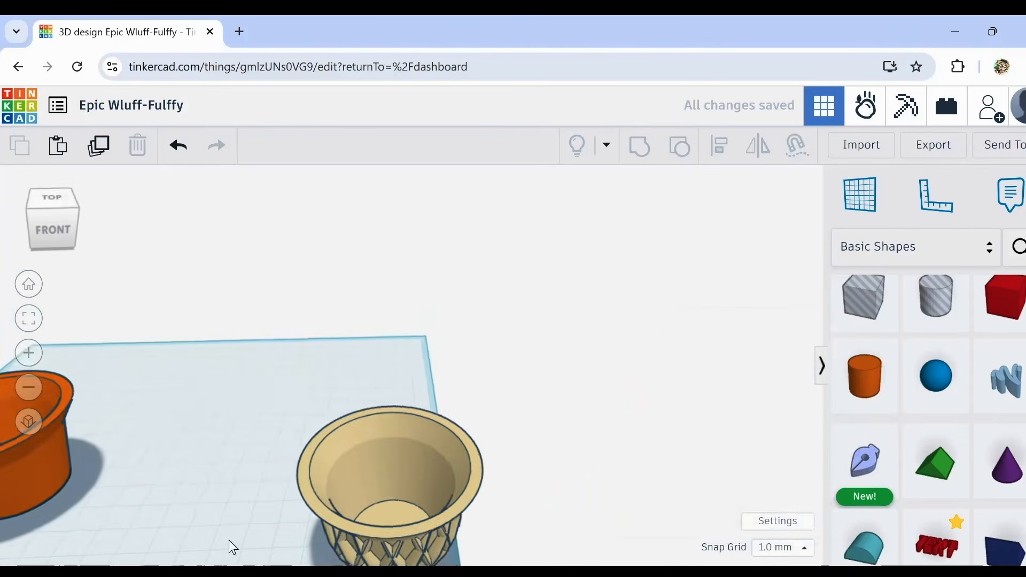
pyautogui.moveTo(229, 541); pyautogui.dragTo(368, 466, button='middle')
# Step: Ungroup the orange cup to separate its eight drainage hole cylinders from the body
pyautogui.click(259, 432)
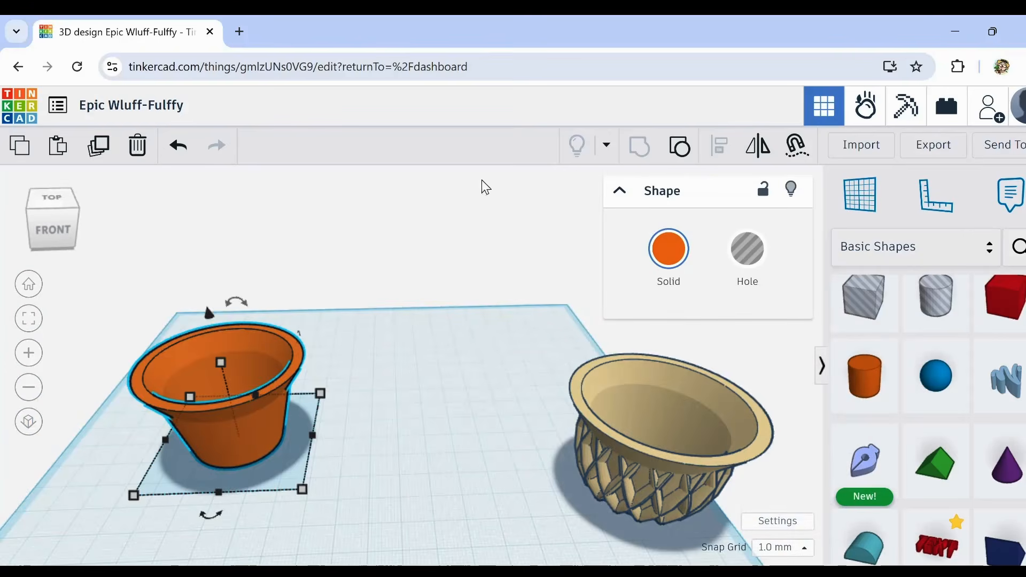
pyautogui.click(680, 150)
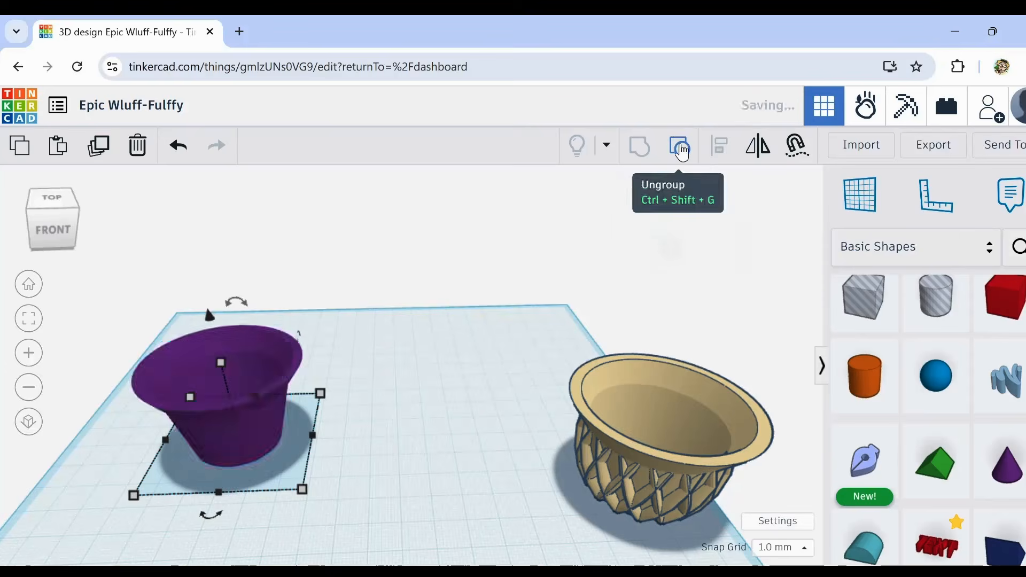
pyautogui.scroll(3, 237, 379)
pyautogui.moveTo(235, 380); pyautogui.dragTo(156, 374, button='right')
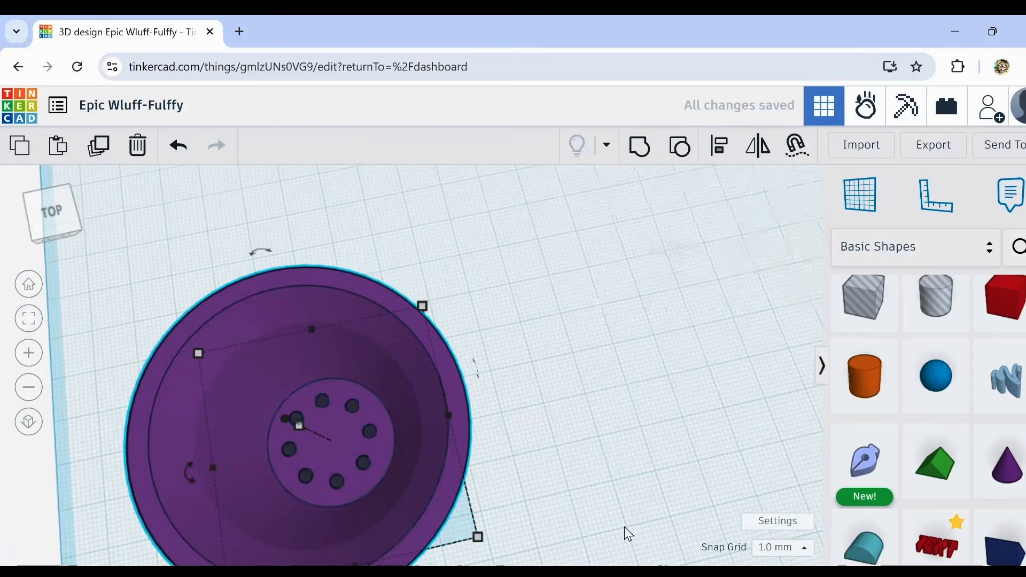
# Step: Duplicate the set of eight drainage holes and move the copy out of the plain cup towards the tan cup
pyautogui.keyDown('shift'); pyautogui.click(428, 382); pyautogui.keyUp('shift')
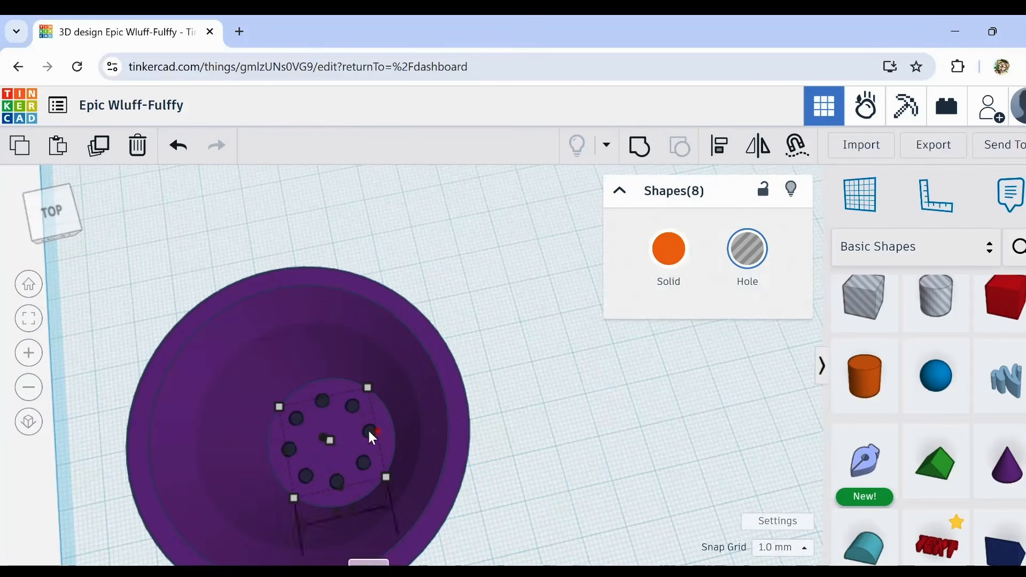
pyautogui.click(105, 157)
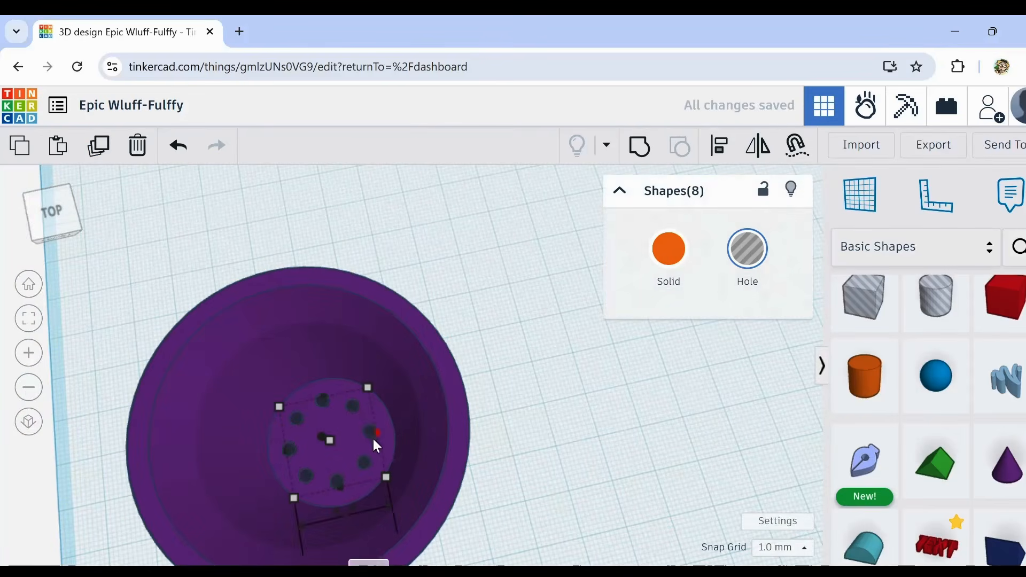
pyautogui.moveTo(366, 433); pyautogui.dragTo(849, 398)
# Step: Select the plain purple cup with the eight hole cylinders in its floor and group them into one shape
pyautogui.click(577, 531)
pyautogui.moveTo(577, 530); pyautogui.dragTo(560, 500, button='right')
pyautogui.scroll(-5, 560, 498)
pyautogui.moveTo(525, 242); pyautogui.dragTo(401, 564)
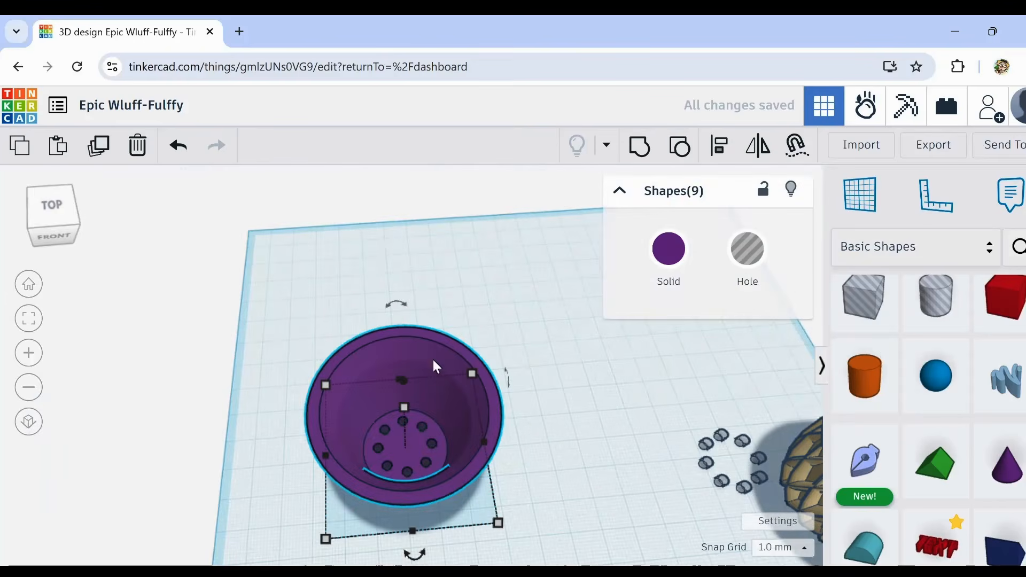
pyautogui.click(638, 152)
pyautogui.moveTo(601, 485); pyautogui.dragTo(589, 466, button='right')
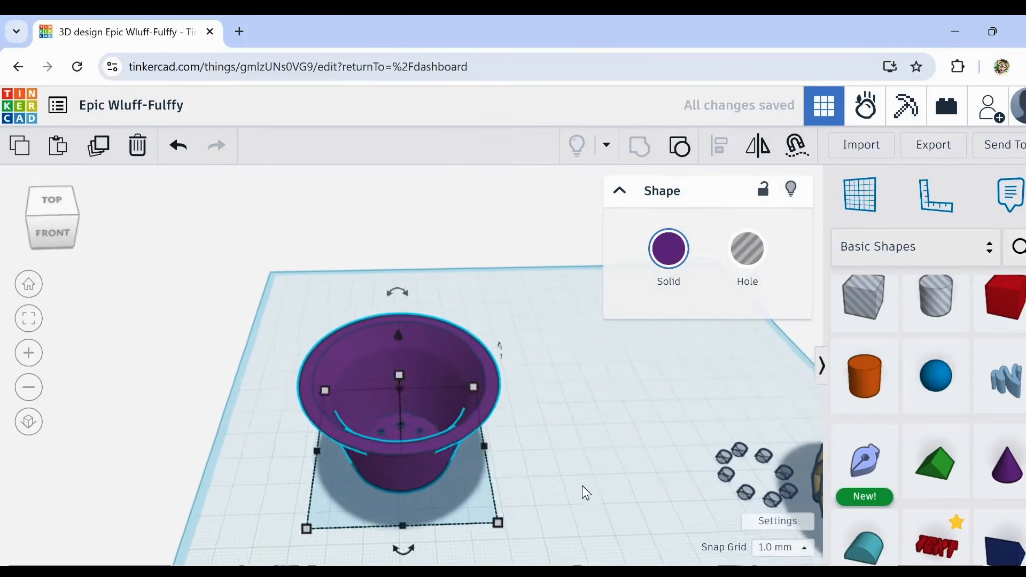
pyautogui.moveTo(582, 486); pyautogui.dragTo(570, 469, button='middle')
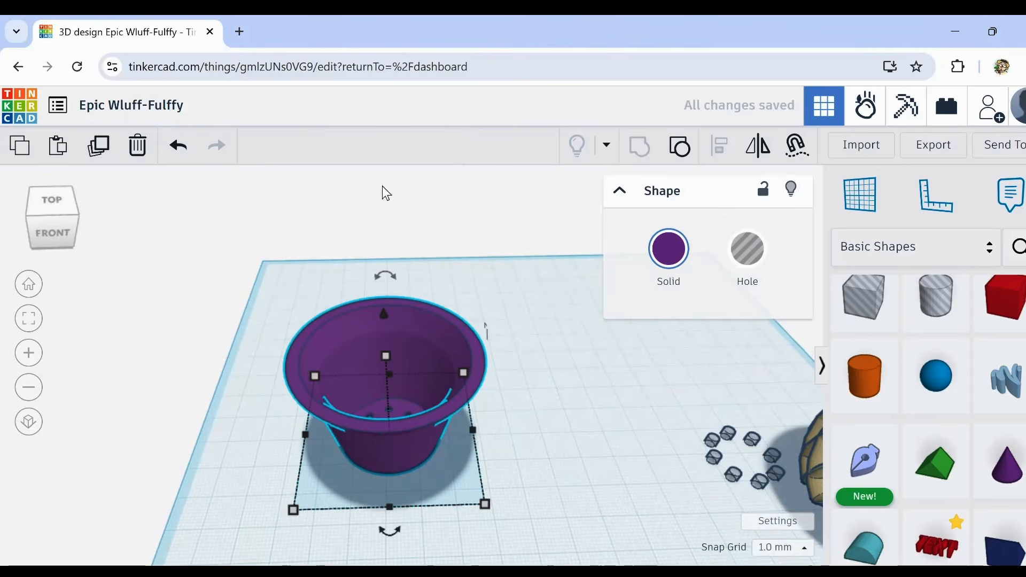
# Step: Recolour the plain grouped cup with the bright orange solid preset and deselect it
pyautogui.click(656, 252)
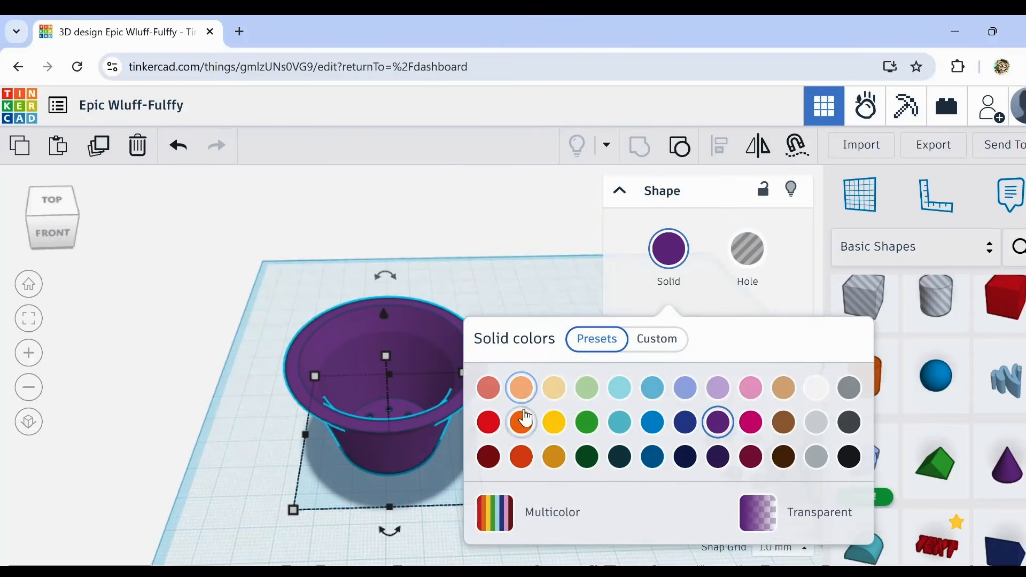
pyautogui.click(522, 422)
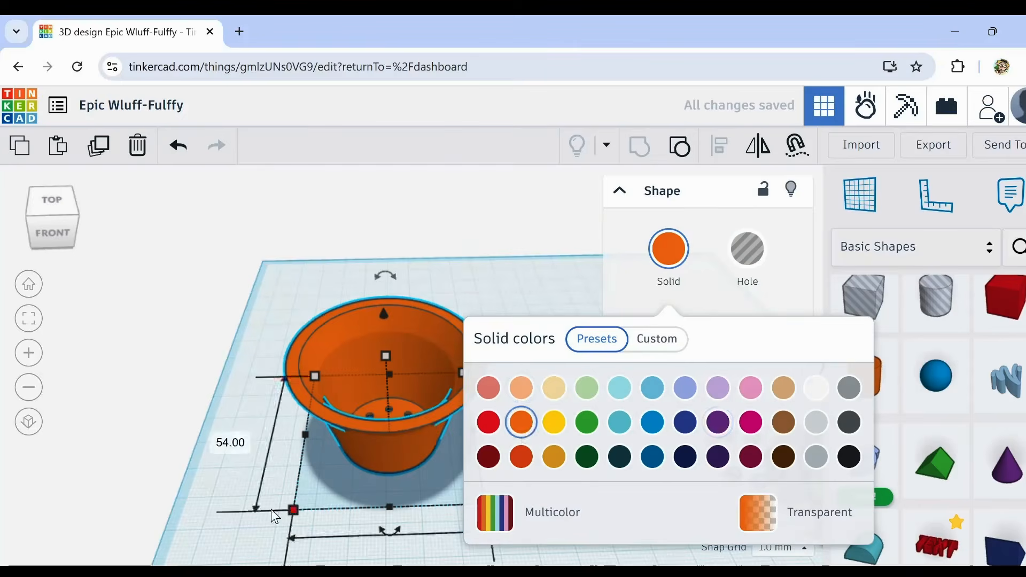
pyautogui.moveTo(235, 458); pyautogui.dragTo(123, 393, button='middle')
pyautogui.click(374, 452)
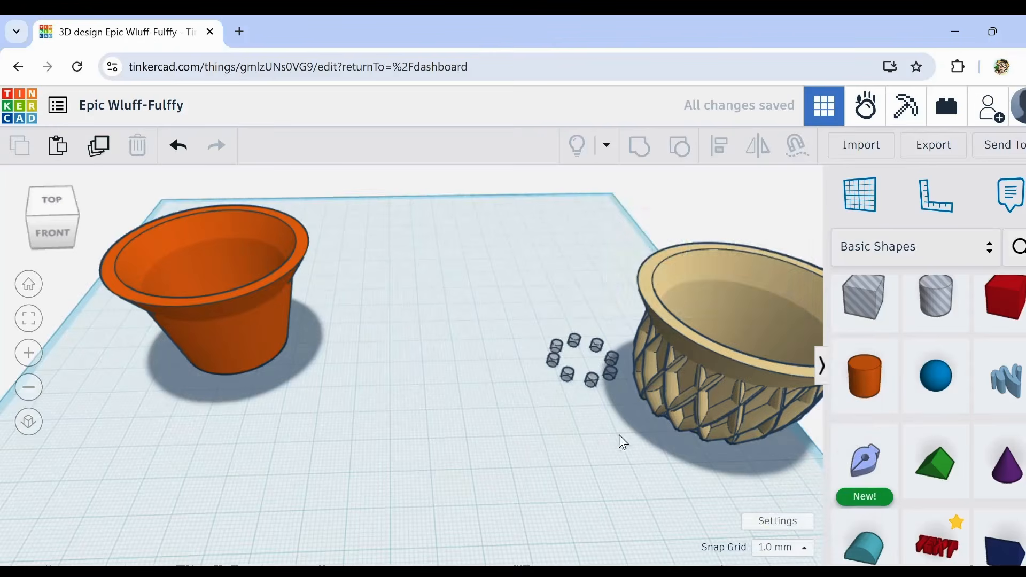
# Step: Select the eight loose hole cylinders, duplicate them, and move the copied set behind the tan lattice cup as a spare
pyautogui.moveTo(617, 393); pyautogui.dragTo(615, 394)
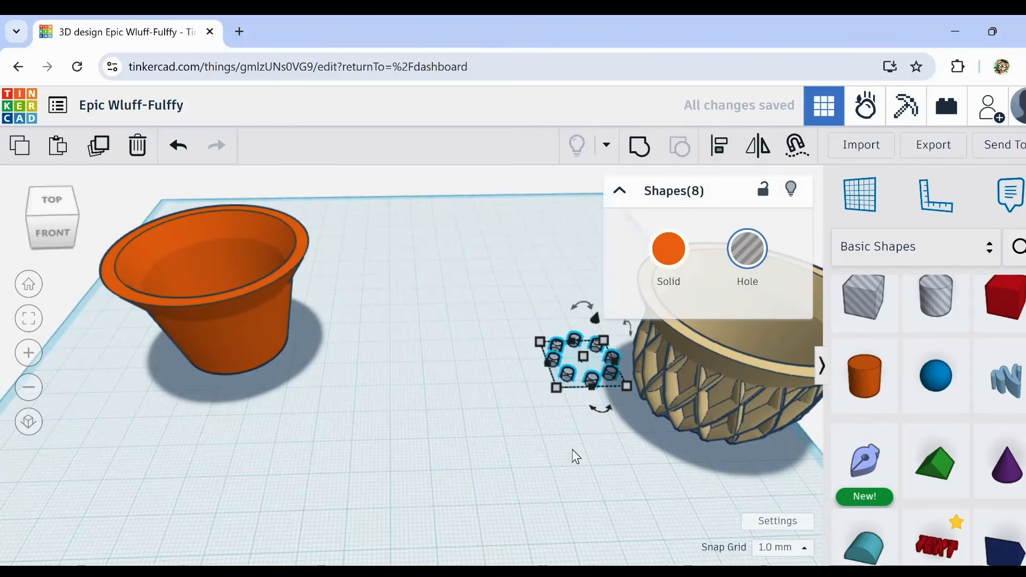
pyautogui.click(99, 145)
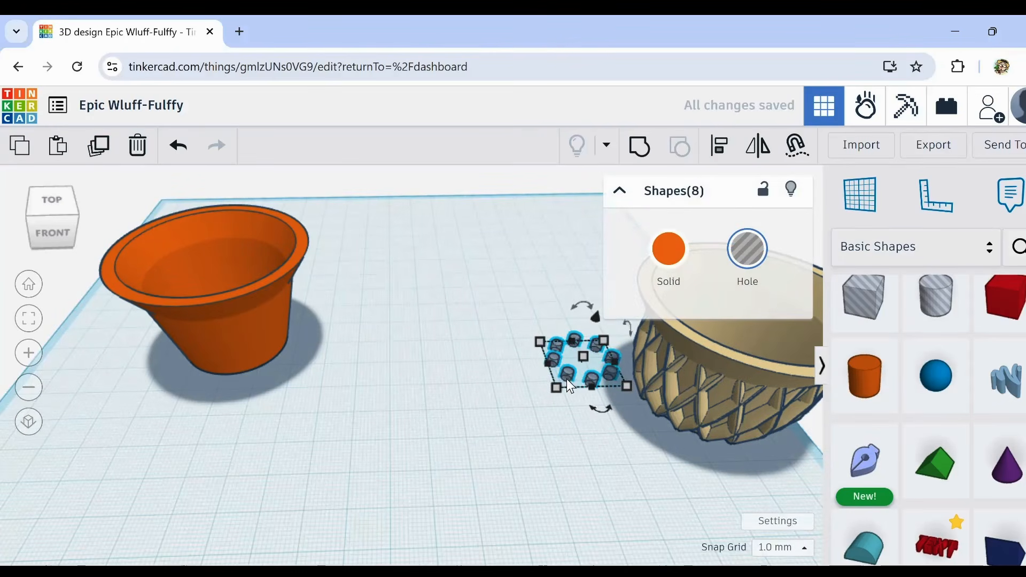
pyautogui.moveTo(566, 374); pyautogui.dragTo(641, 251)
pyautogui.moveTo(600, 476); pyautogui.dragTo(408, 458, button='right')
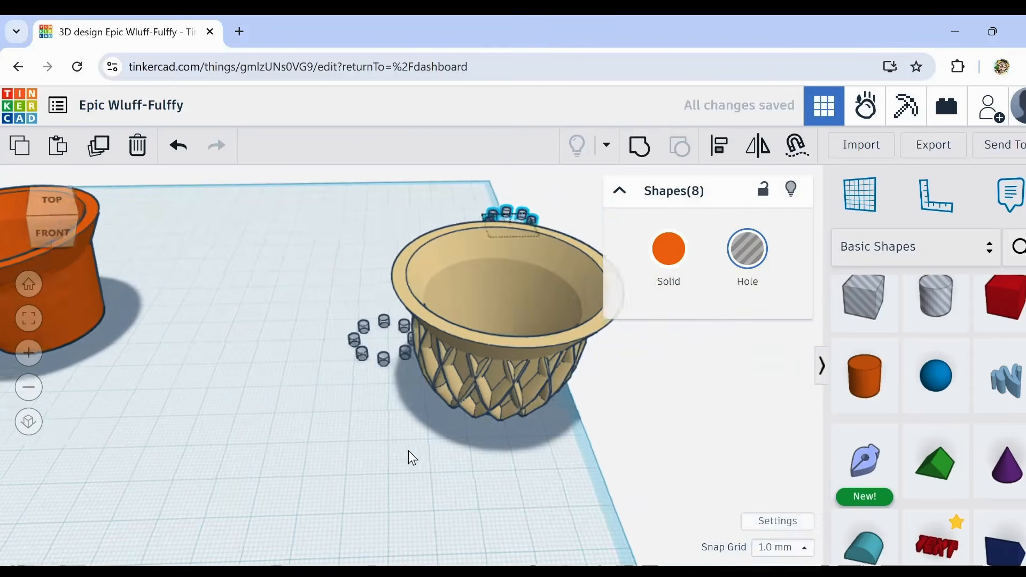
pyautogui.moveTo(315, 320); pyautogui.dragTo(330, 335, button='right')
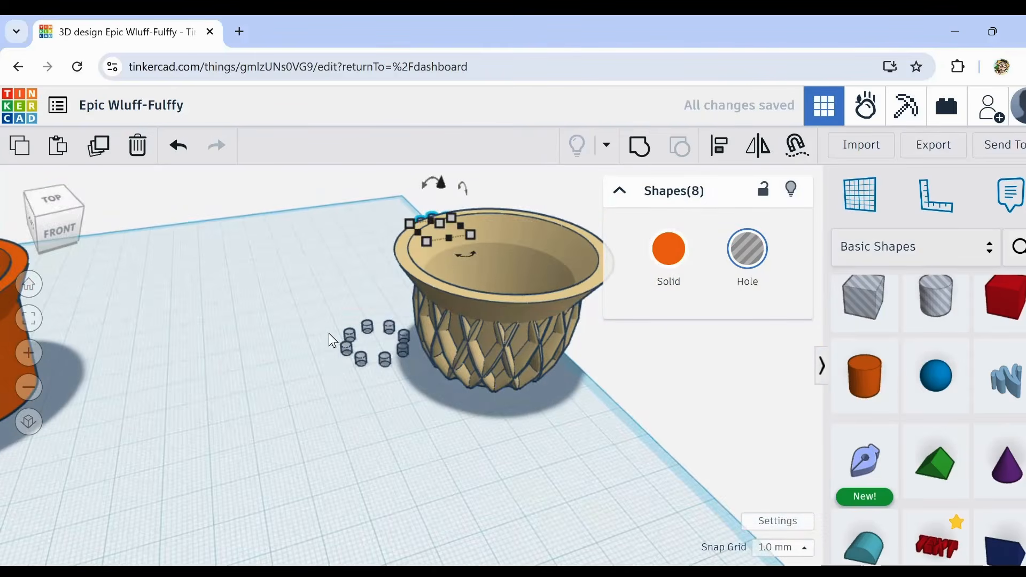
# Step: Try to align the eight ungrouped hole cylinders with the centre of the tan cup, and undo the alignment
pyautogui.moveTo(536, 406); pyautogui.dragTo(539, 407)
pyautogui.moveTo(617, 458); pyautogui.dragTo(566, 460, button='right')
pyautogui.click(750, 147)
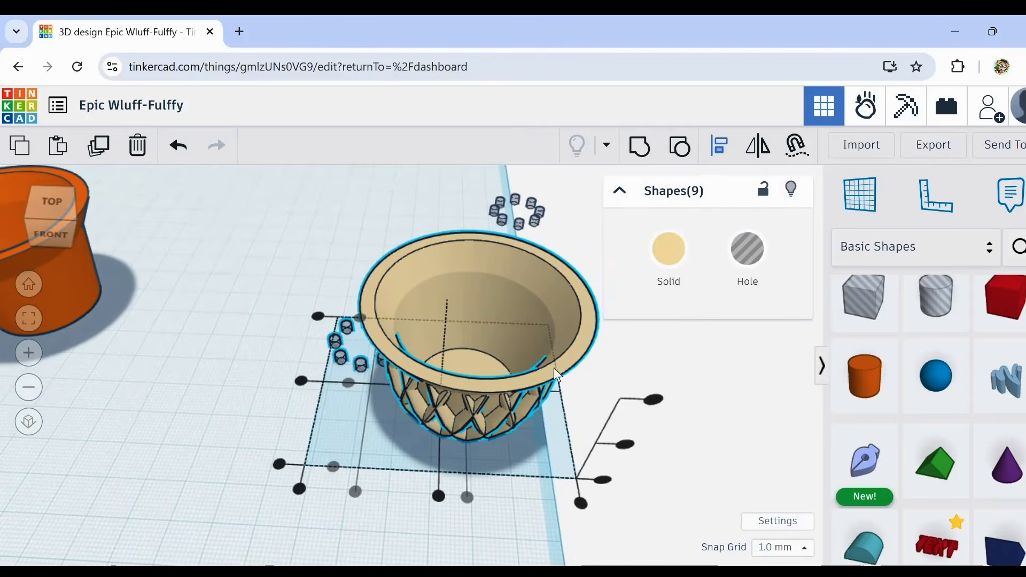
pyautogui.click(302, 381)
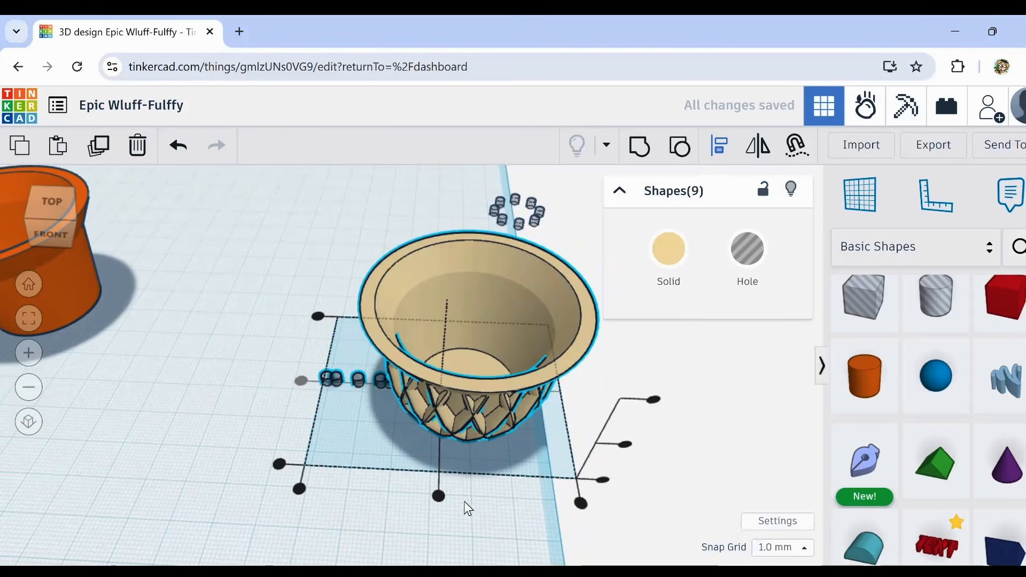
pyautogui.click(177, 149)
pyautogui.moveTo(262, 380); pyautogui.dragTo(312, 378, button='right')
pyautogui.click(314, 381)
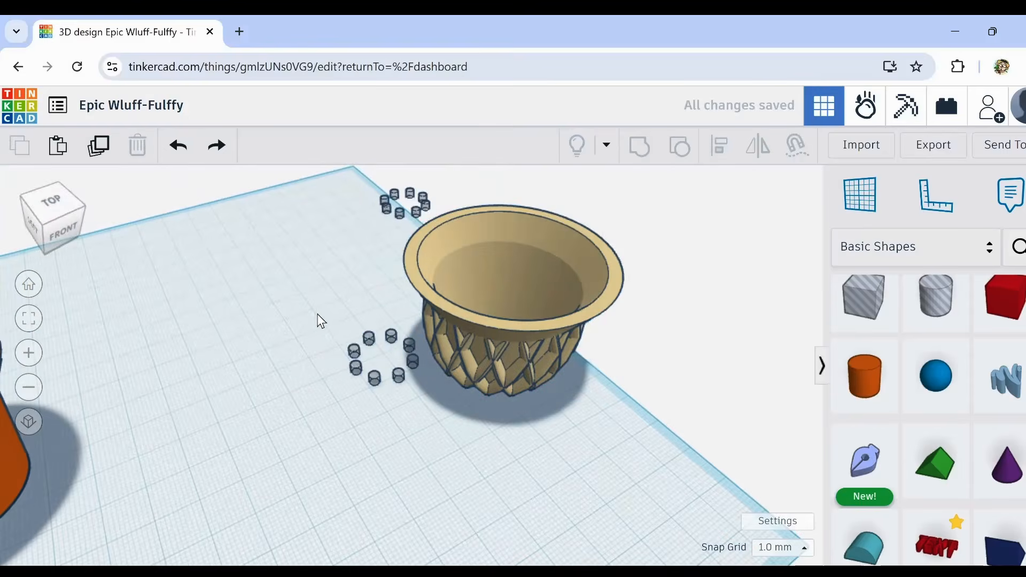
# Step: Select the eight hole cylinders beside the tan cup and group them into a single hole shape
pyautogui.moveTo(339, 331); pyautogui.dragTo(409, 409)
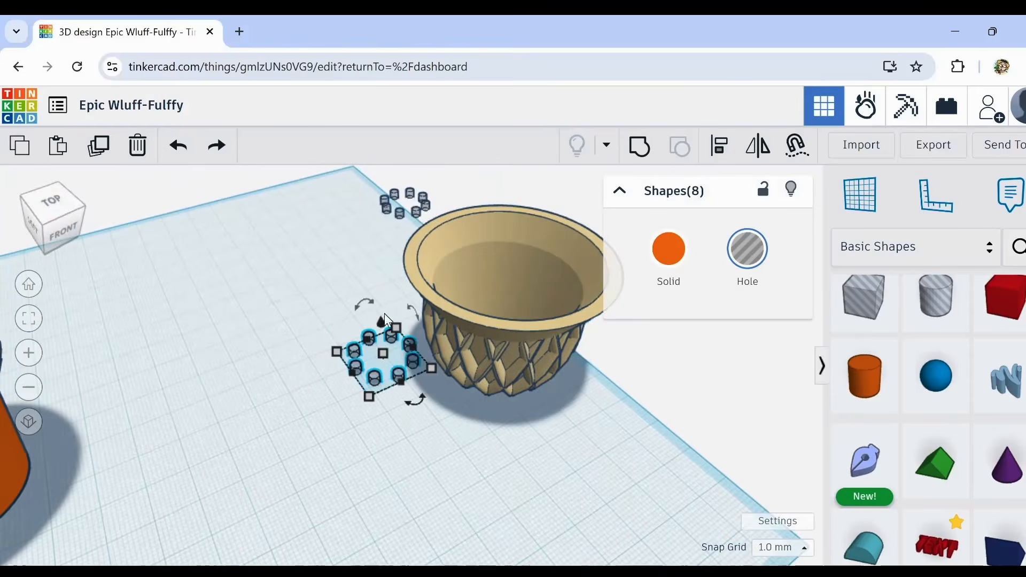
pyautogui.click(640, 152)
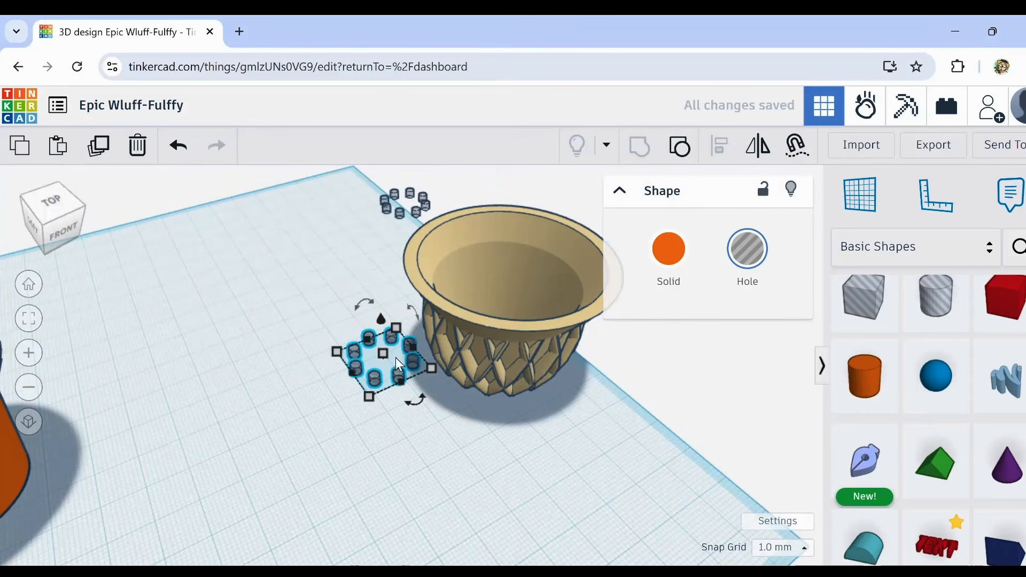
pyautogui.moveTo(450, 416); pyautogui.dragTo(353, 402, button='right')
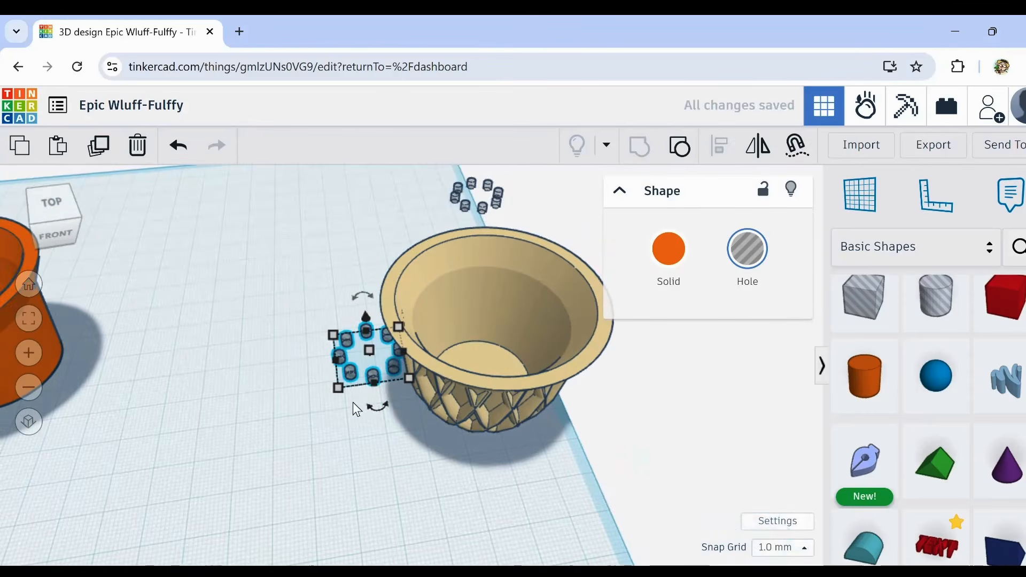
# Step: Align the grouped holes with the tan cup so they are centred in its floor along both horizontal axes
pyautogui.moveTo(314, 323); pyautogui.dragTo(430, 423)
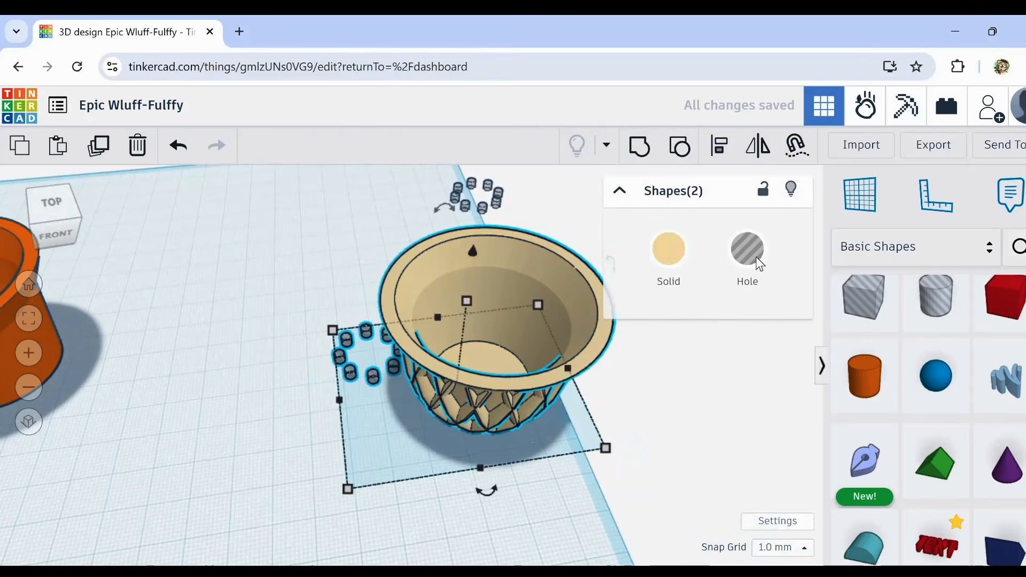
pyautogui.click(722, 154)
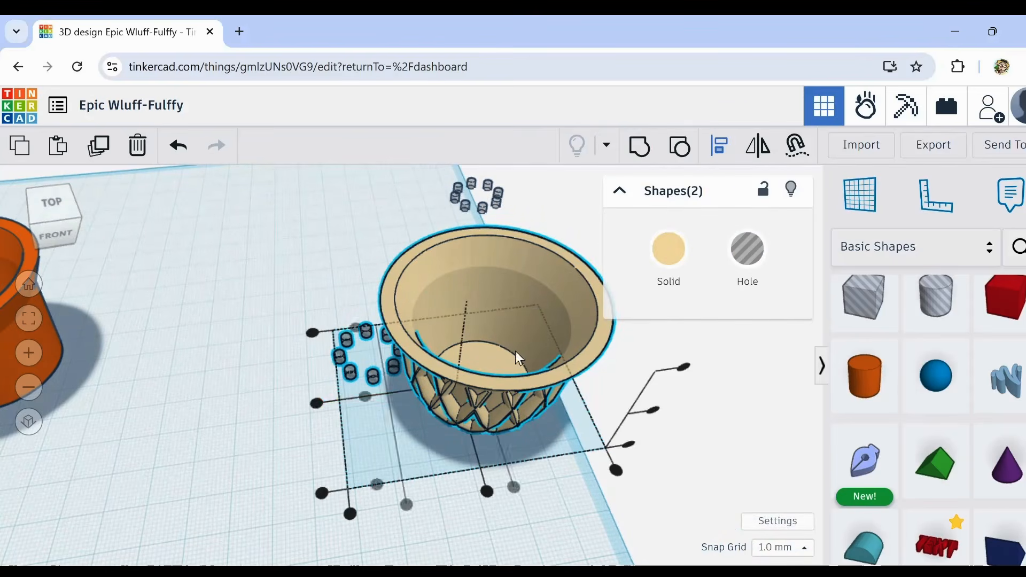
pyautogui.click(315, 404)
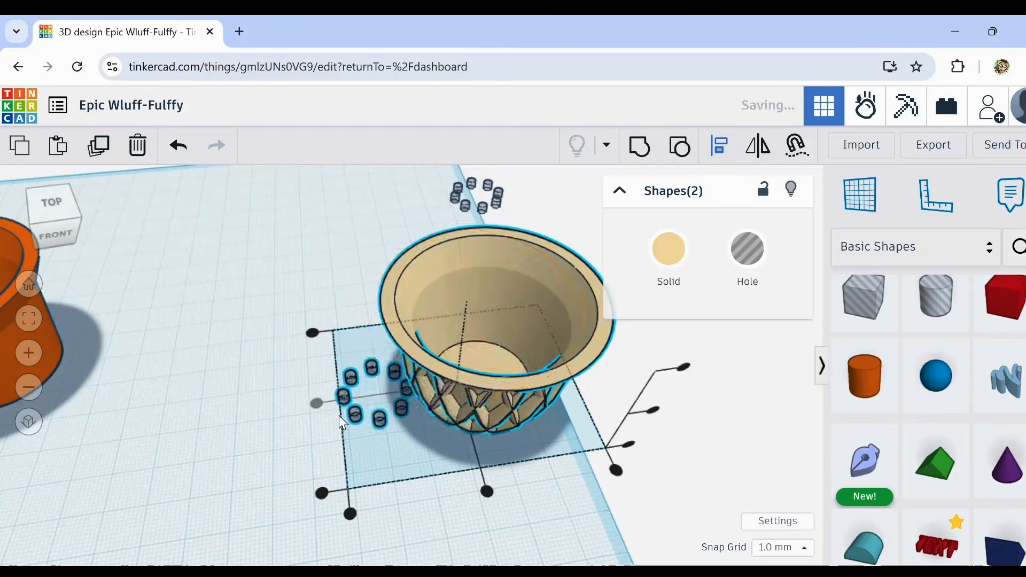
pyautogui.click(486, 491)
pyautogui.moveTo(517, 541); pyautogui.dragTo(358, 421, button='right')
# Step: Group the tan lattice cup with the centred holes to cut the drainage openings, and inspect the floor
pyautogui.moveTo(288, 301); pyautogui.dragTo(556, 494)
pyautogui.click(636, 140)
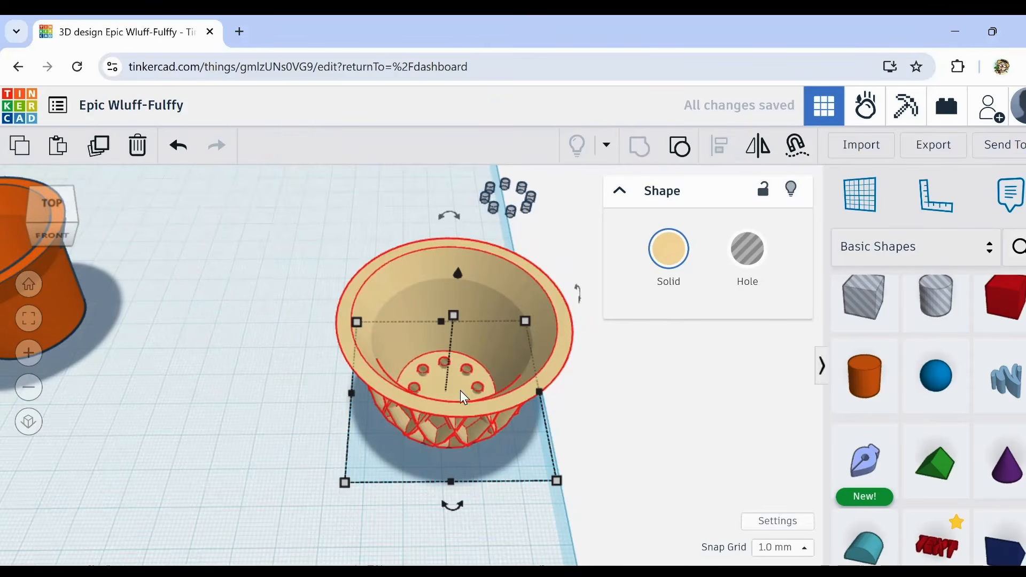
pyautogui.scroll(3, 461, 394)
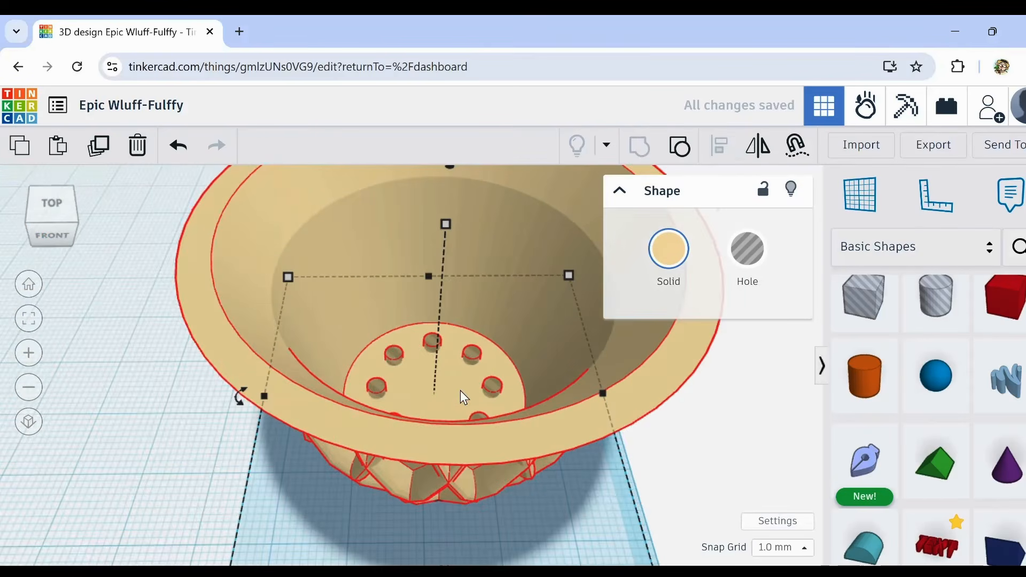
pyautogui.moveTo(460, 390)
pyautogui.mouseDown(button='right')
pyautogui.moveTo(459, 374)
pyautogui.moveTo(371, 364)
pyautogui.moveTo(351, 381)
pyautogui.moveTo(447, 385)
pyautogui.mouseUp(button='right')
pyautogui.scroll(-5, 459, 374)
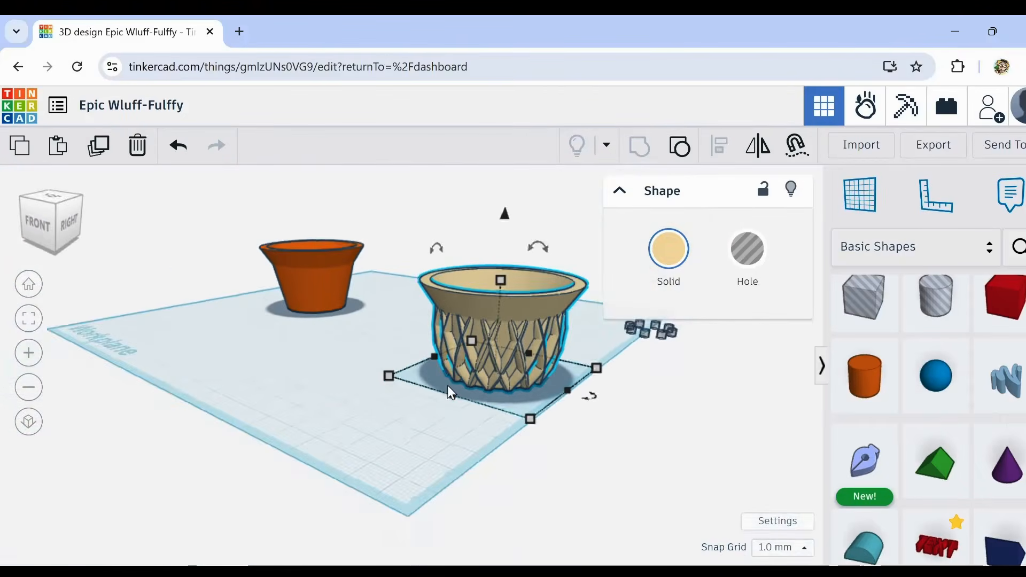
# Step: Move the orange cup and the tan lattice cup side by side to the back corner of the workplane
pyautogui.moveTo(475, 432); pyautogui.dragTo(422, 422, button='middle')
pyautogui.scroll(-3, 350, 403)
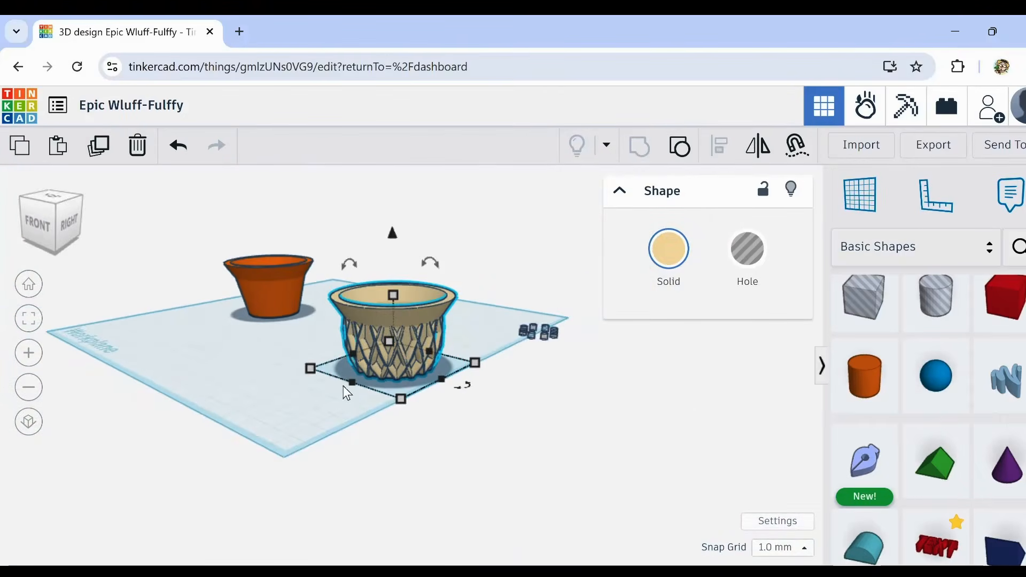
pyautogui.moveTo(343, 386); pyautogui.dragTo(375, 404, button='right')
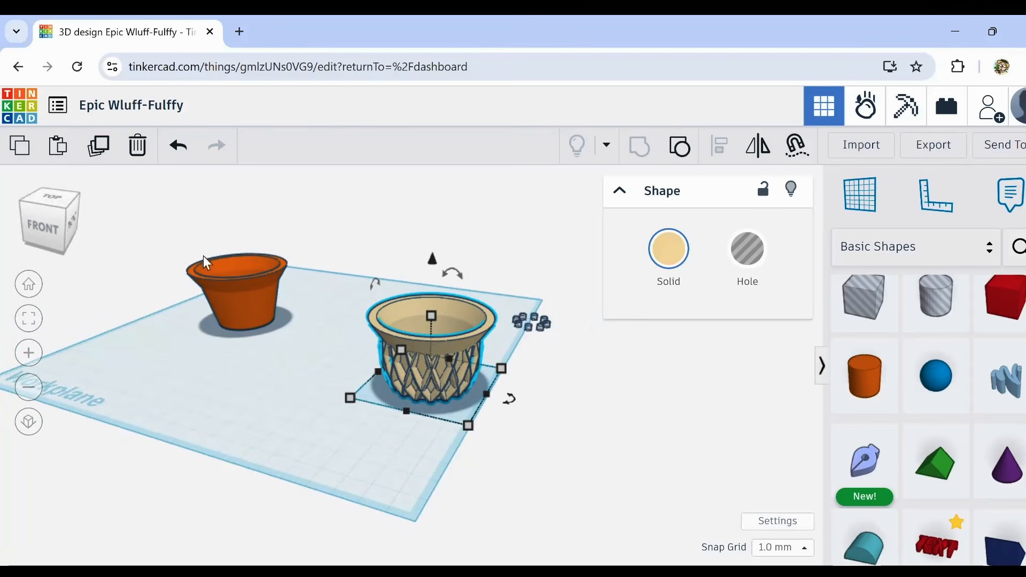
pyautogui.moveTo(258, 293); pyautogui.dragTo(264, 264)
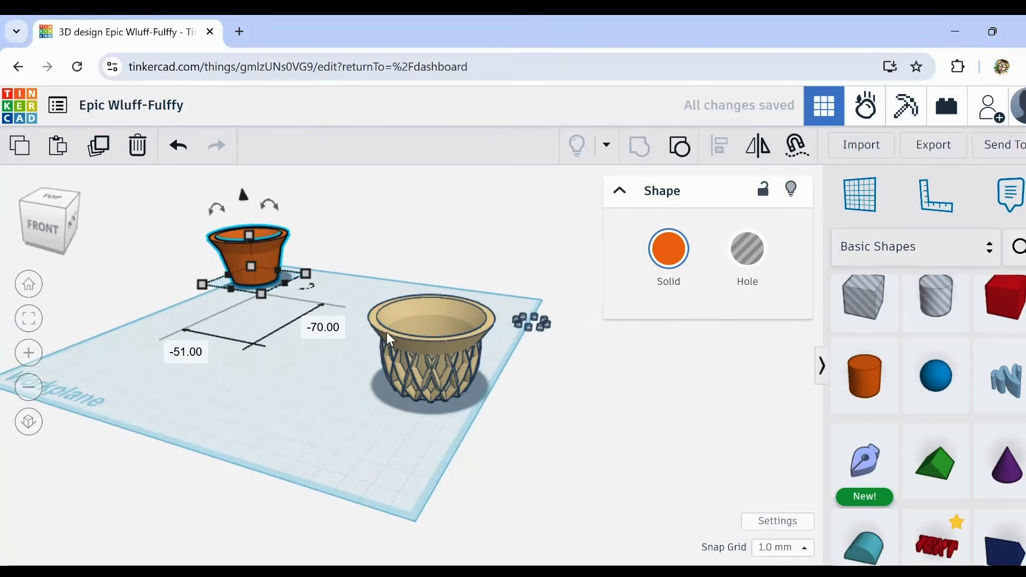
pyautogui.moveTo(372, 327); pyautogui.dragTo(453, 426)
pyautogui.moveTo(434, 398); pyautogui.dragTo(320, 272)
pyautogui.click(212, 313)
pyautogui.moveTo(212, 313); pyautogui.dragTo(324, 350, button='right')
pyautogui.scroll(3, 214, 296)
pyautogui.moveTo(193, 329); pyautogui.dragTo(181, 306, button='right')
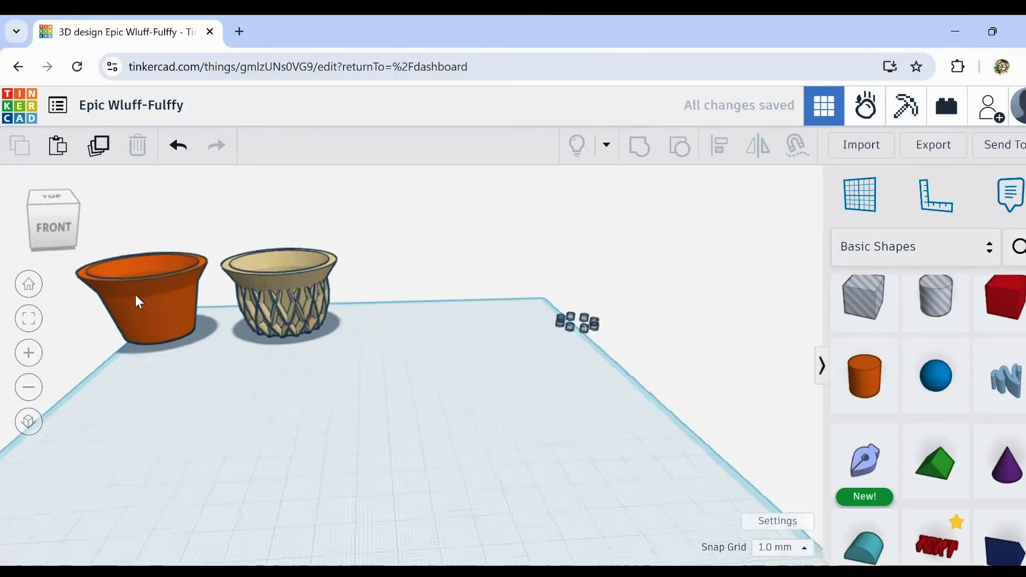
# Step: Duplicate the orange cup and move the copy about 93 mm sideways and 73 mm forward into the open workplane area
pyautogui.scroll(5, 133, 291)
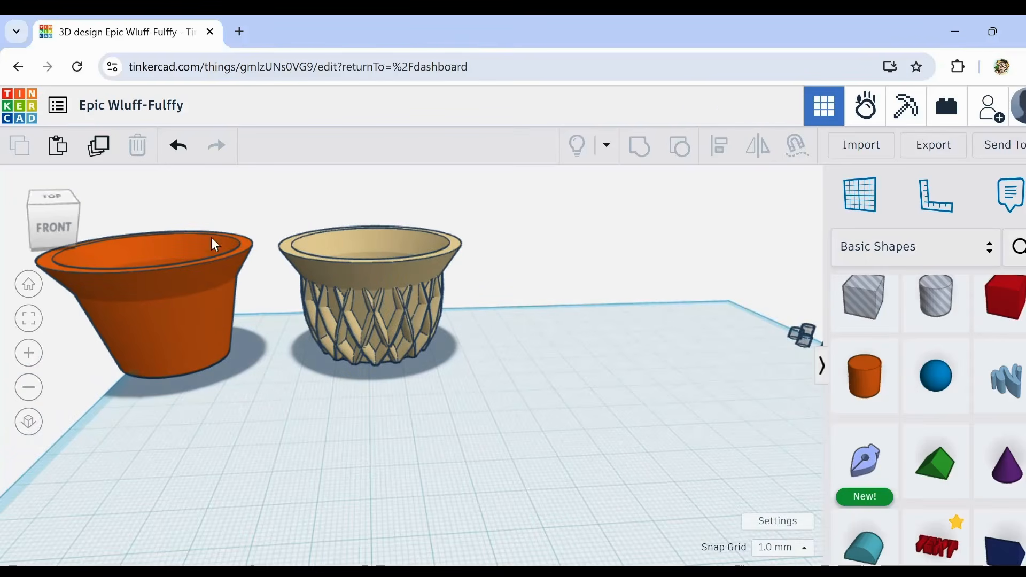
pyautogui.scroll(4, 385, 323)
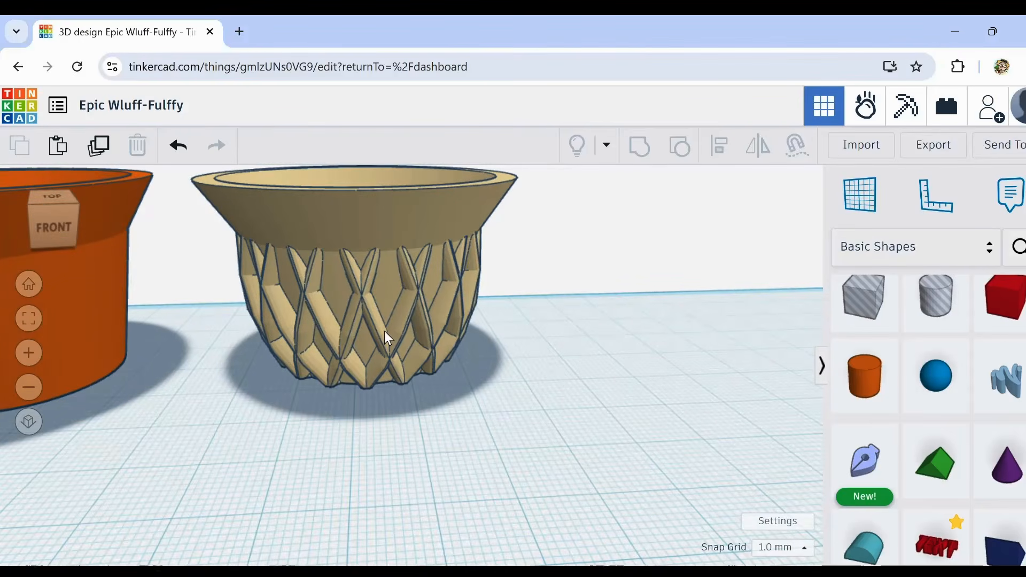
pyautogui.scroll(-6, 388, 338)
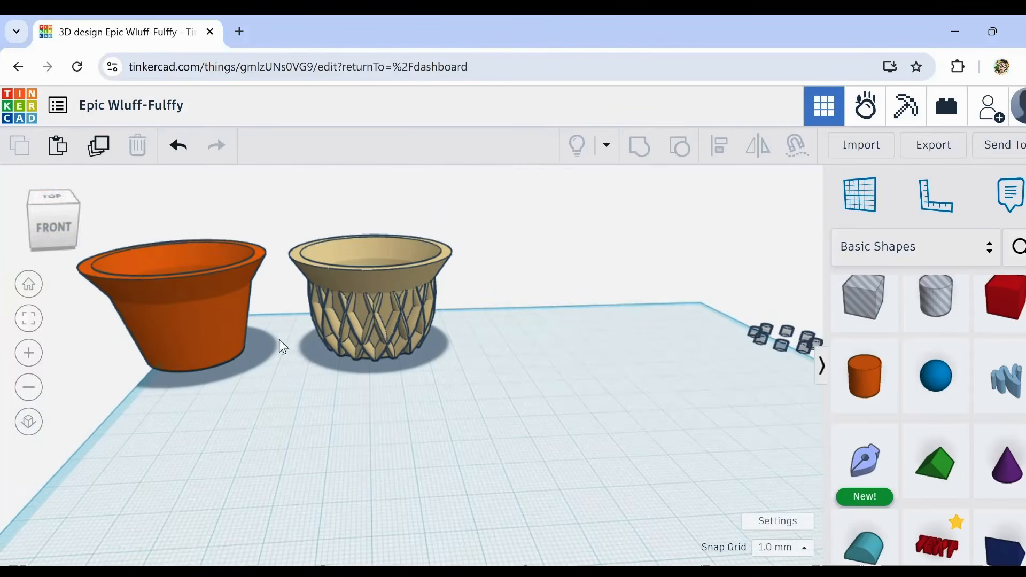
pyautogui.click(214, 369)
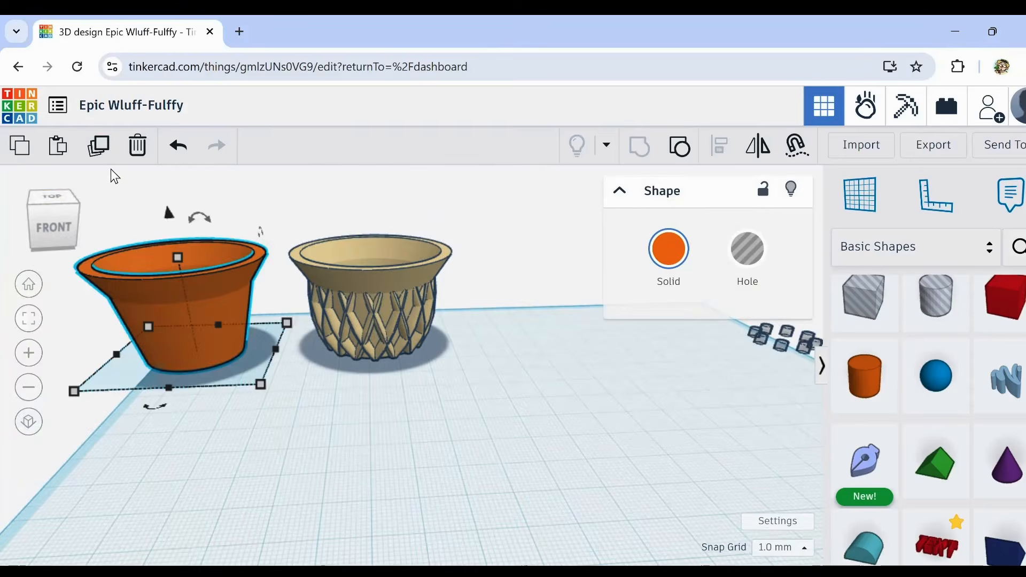
pyautogui.click(98, 146)
pyautogui.moveTo(203, 316); pyautogui.dragTo(609, 440)
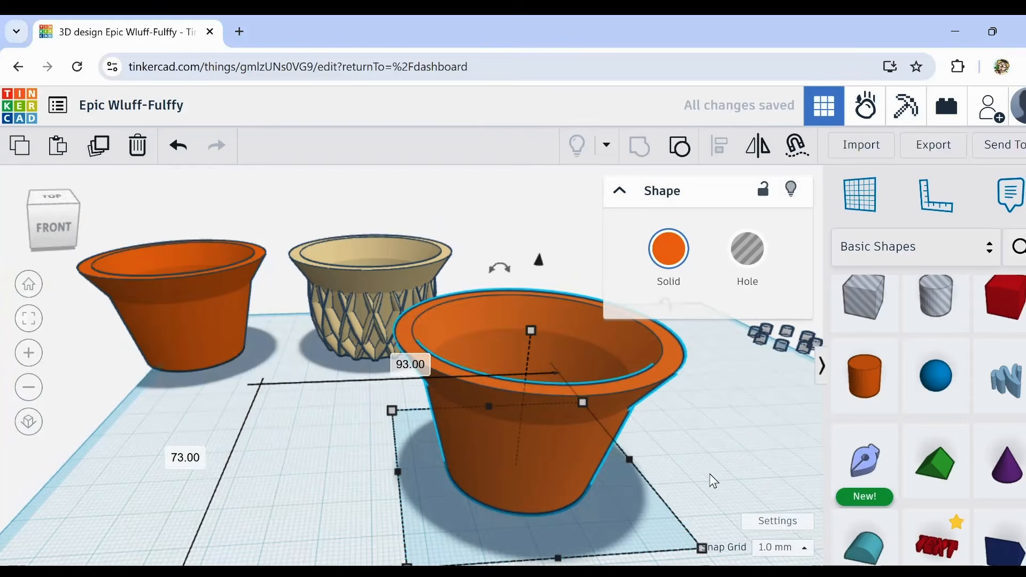
pyautogui.moveTo(714, 481); pyautogui.dragTo(591, 436, button='middle')
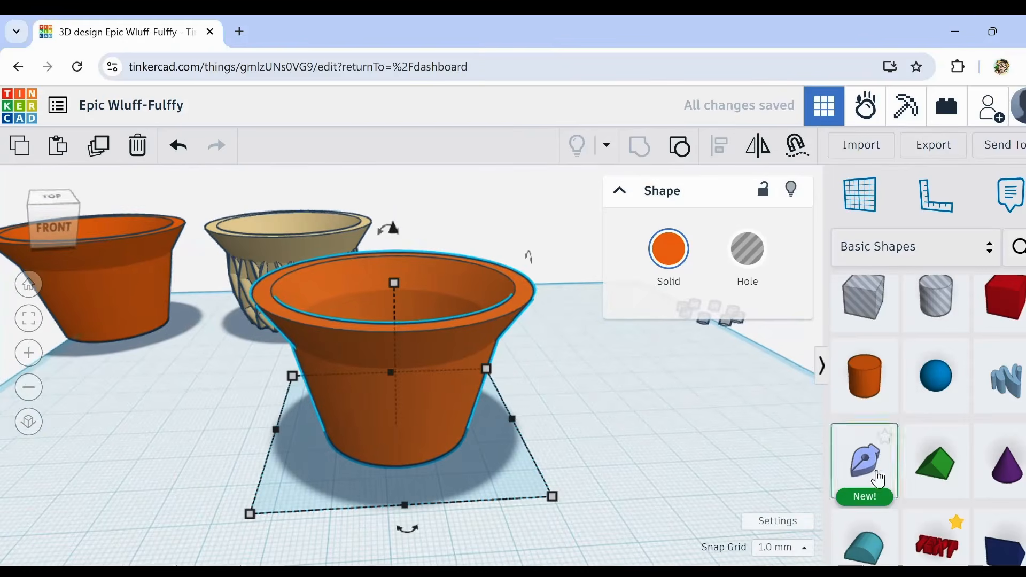
# Step: Place a five-point Star from the basic shapes against the front wall of the copied orange cup and select it
pyautogui.scroll(-8, 946, 473)
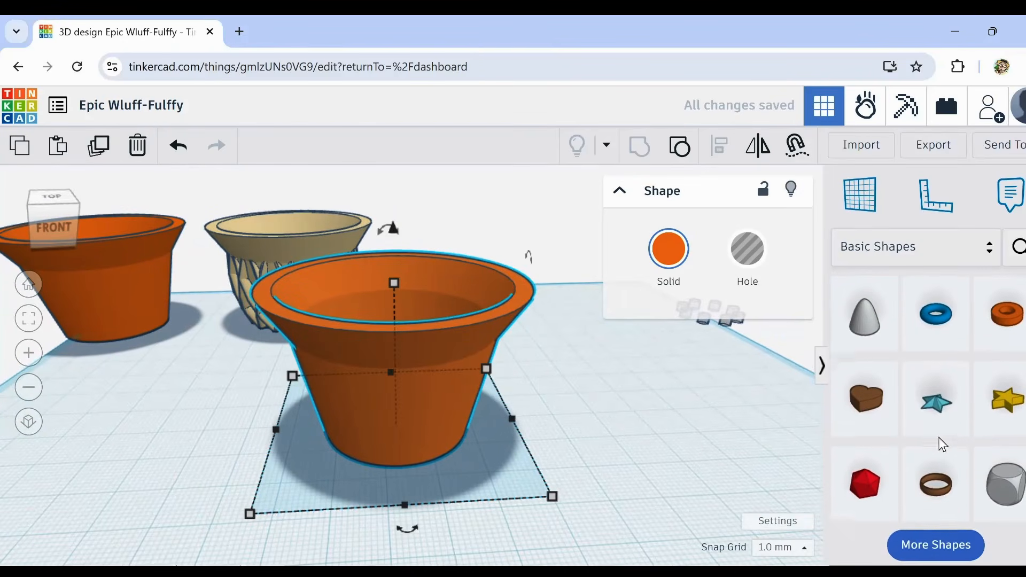
pyautogui.moveTo(935, 398); pyautogui.dragTo(401, 438)
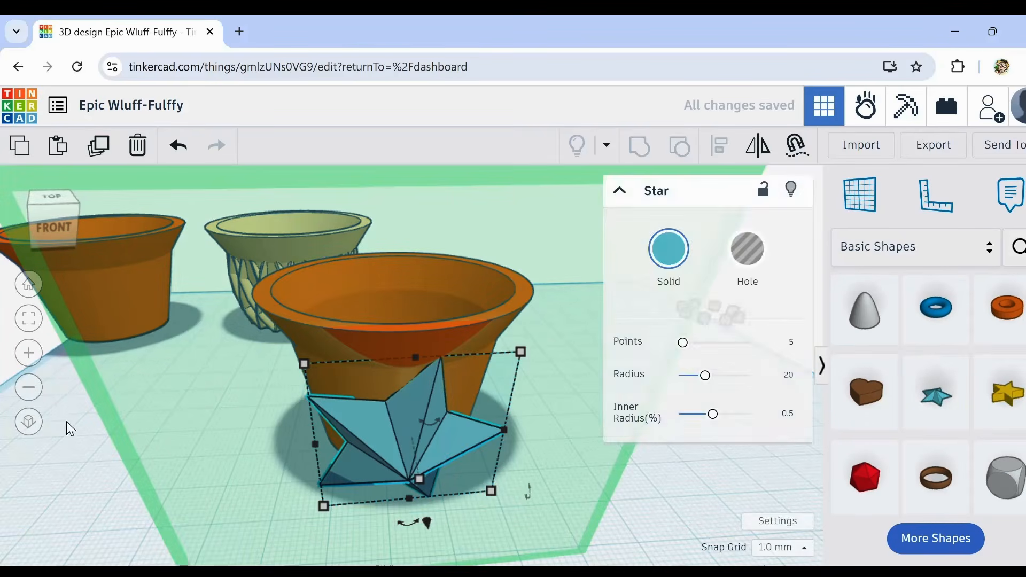
pyautogui.click(93, 479)
pyautogui.click(426, 402)
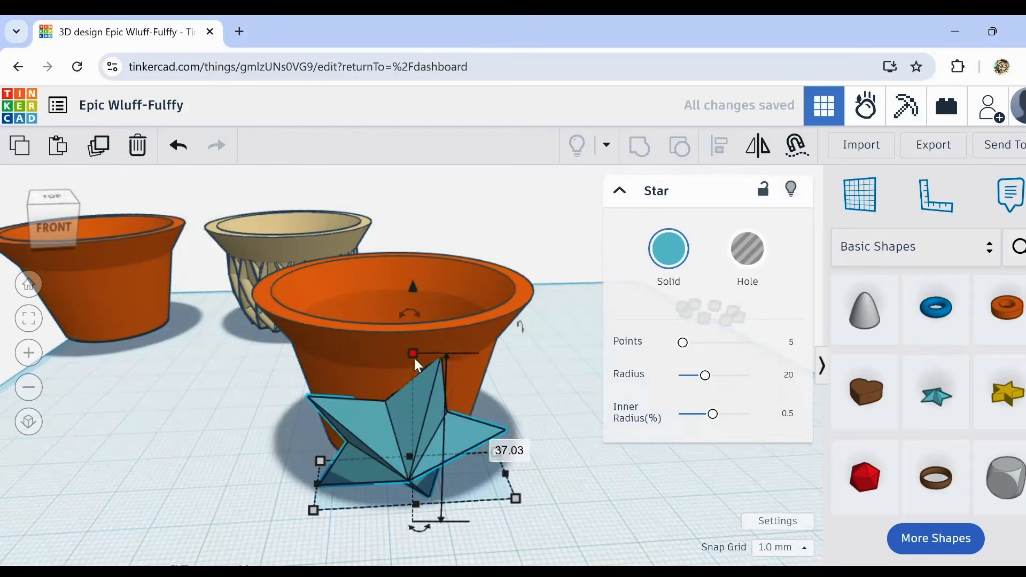
# Step: Shrink the star proportionally to about 9.5 mm wide and raise it onto the lower front wall of the copied orange cup
pyautogui.moveTo(413, 356); pyautogui.dragTo(424, 485)
pyautogui.hotkey('ctrl', 'Up')
pyautogui.hotkey('ctrl', 'Up')
pyautogui.hotkey('ctrl', 'Up')
pyautogui.hotkey('ctrl', 'Up')
pyautogui.hotkey('ctrl', 'Up')
pyautogui.hotkey('ctrl', 'Up')
pyautogui.hotkey('ctrl', 'Up')
pyautogui.hotkey('ctrl', 'Up')
pyautogui.hotkey('ctrl', 'Up')
pyautogui.hotkey('ctrl', 'Up')
pyautogui.hotkey('ctrl', 'Up')
pyautogui.hotkey('ctrl', 'Up')
pyautogui.hotkey('ctrl', 'Up')
pyautogui.hotkey('ctrl', 'Up')
pyautogui.hotkey('ctrl', 'Up')
pyautogui.hotkey('ctrl', 'Up')
pyautogui.hotkey('ctrl', 'Up')
pyautogui.hotkey('ctrl', 'Up')
pyautogui.hotkey('ctrl', 'Up')
pyautogui.hotkey('ctrl', 'Up')
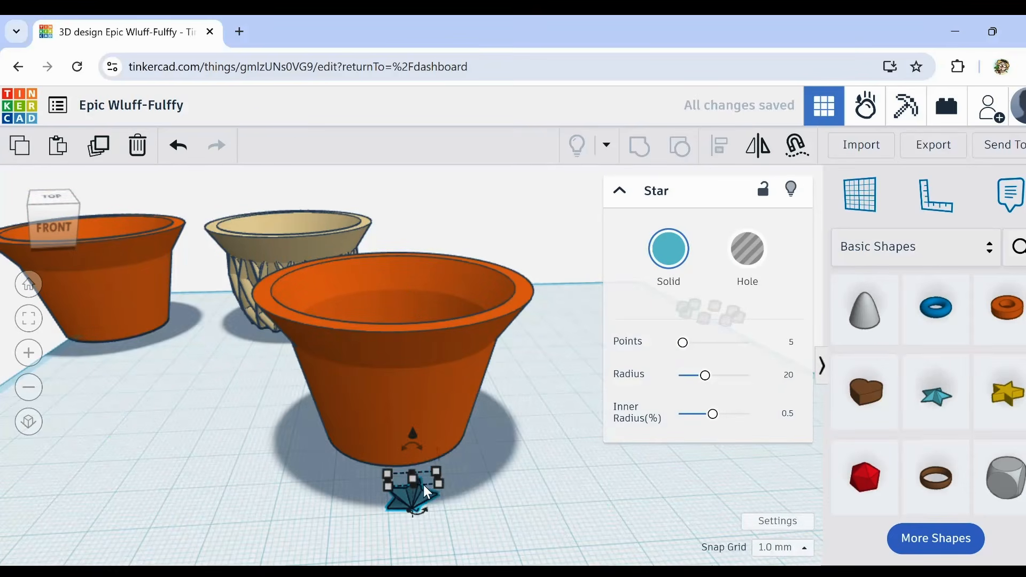
pyautogui.scroll(5, 423, 485)
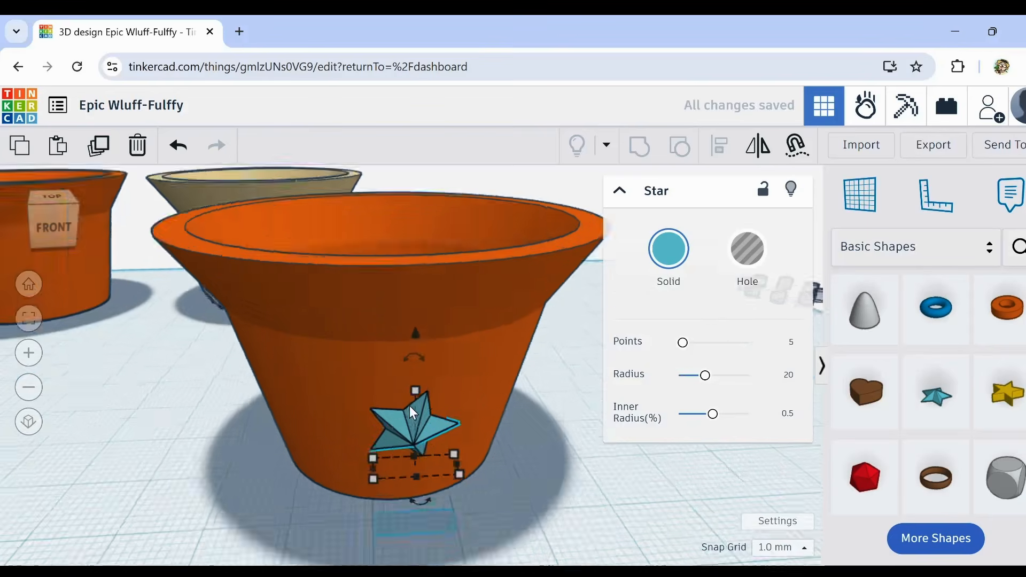
pyautogui.moveTo(445, 486); pyautogui.dragTo(503, 477, button='right')
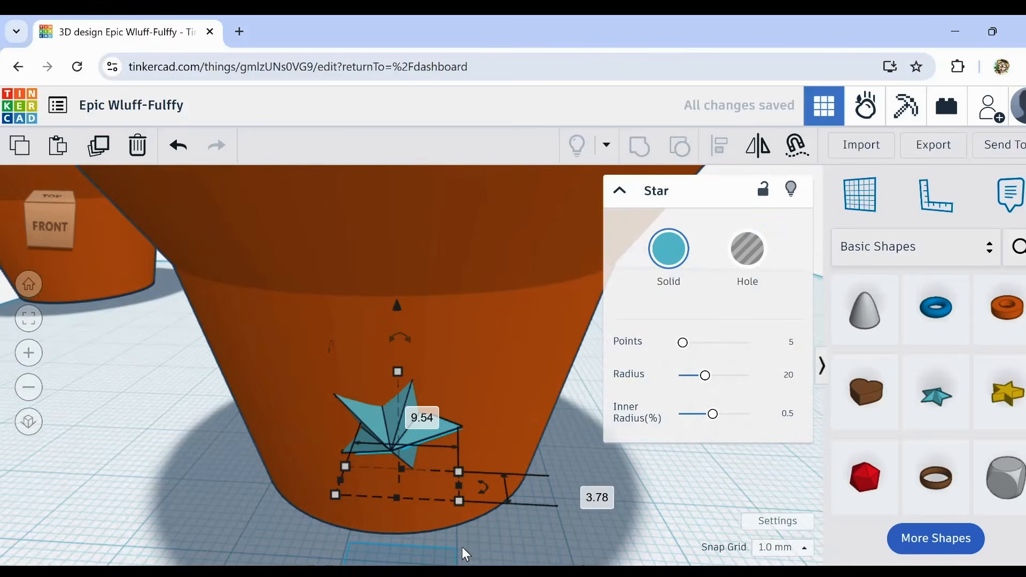
pyautogui.scroll(-5, 455, 542)
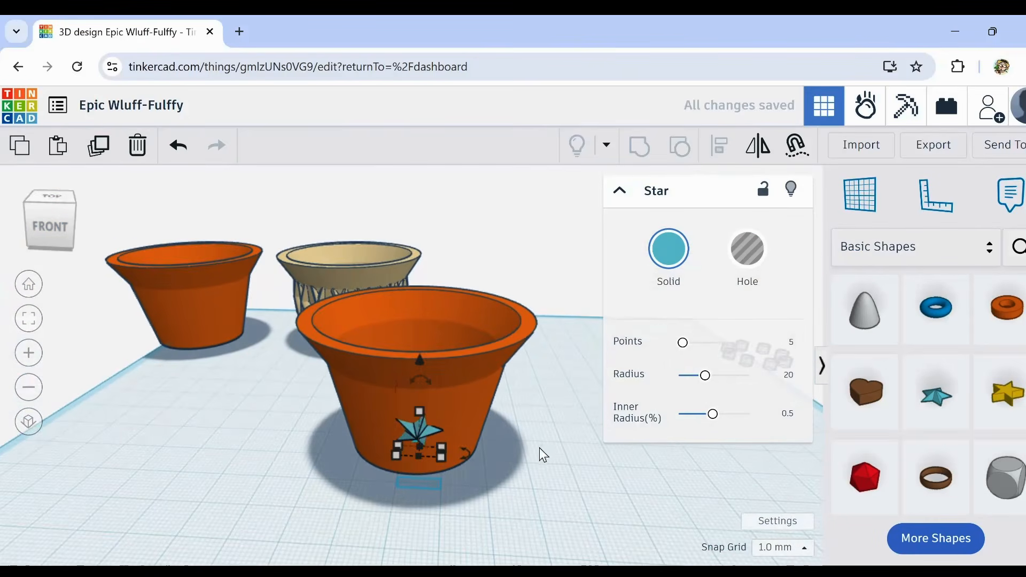
# Step: Enlarge the star slightly and attach it flush to the cup's sloped lower front wall with Cruise
pyautogui.keyDown('shift'); pyautogui.click(404, 450); pyautogui.keyUp('shift')
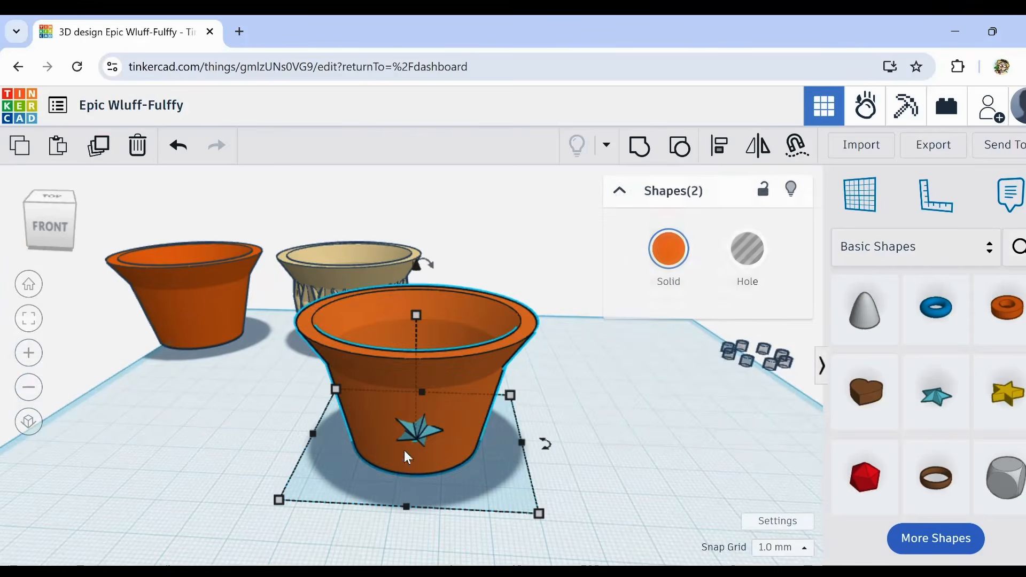
pyautogui.click(540, 447)
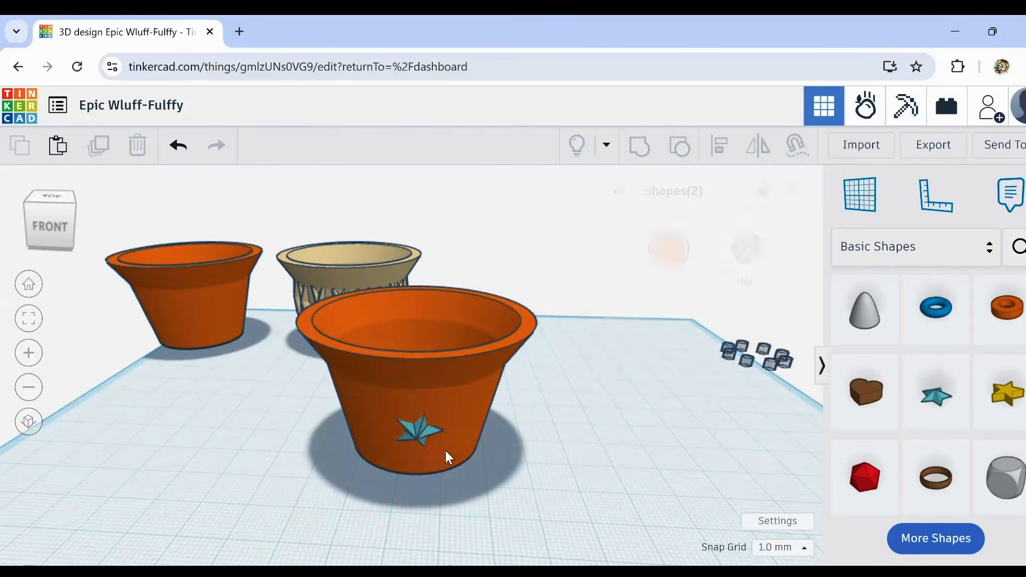
pyautogui.click(425, 432)
pyautogui.keyDown('shift'); pyautogui.moveTo(442, 457); pyautogui.dragTo(451, 464); pyautogui.keyUp('shift')
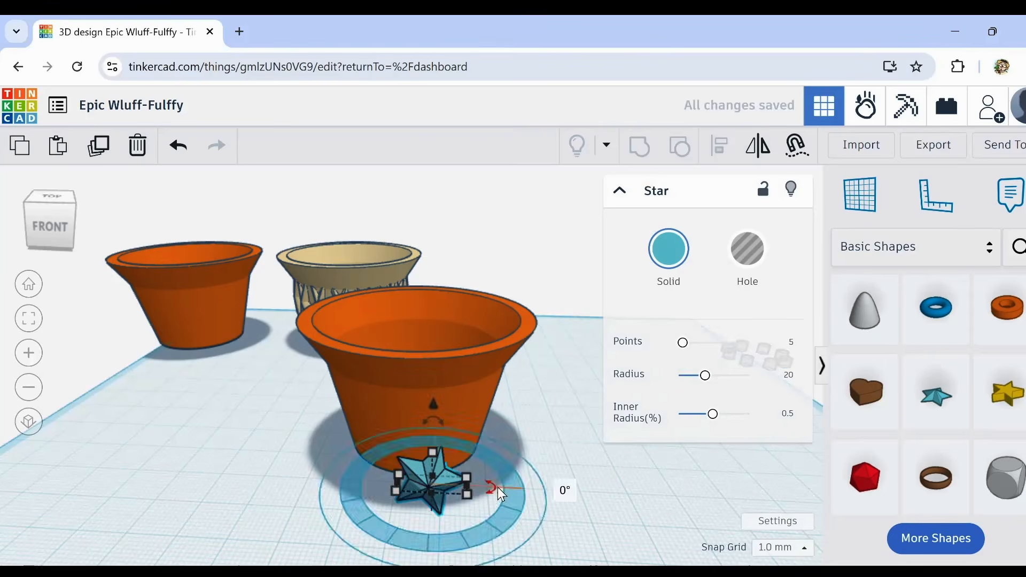
pyautogui.press('Up')
pyautogui.press('Up')
pyautogui.press('Up')
pyautogui.press('Up')
pyautogui.press('Up')
pyautogui.press('Up')
pyautogui.press('Up')
pyautogui.press('Up')
pyautogui.press('Up')
pyautogui.press('Up')
pyautogui.press('Up')
pyautogui.press('Up')
pyautogui.moveTo(536, 499); pyautogui.dragTo(536, 483, button='right')
pyautogui.moveTo(434, 455); pyautogui.dragTo(410, 448)
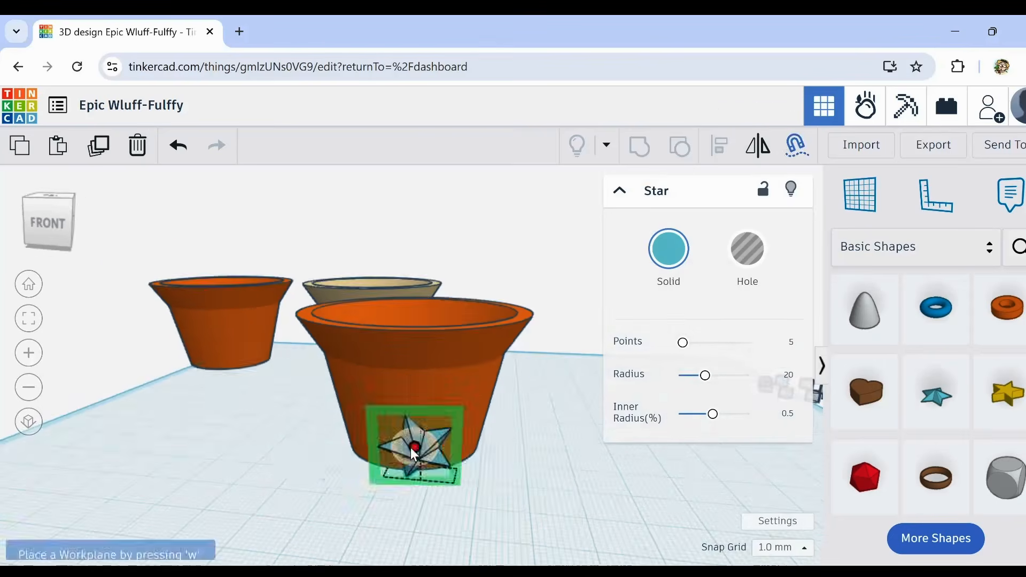
pyautogui.click(747, 249)
pyautogui.hotkey('ctrl', 'g')
pyautogui.hotkey('ctrl', 'z')
# Step: Duplicate the star with a 0.1 mm snap grid and place smaller copies above it on the front wall, one at each side
pyautogui.moveTo(537, 425); pyautogui.dragTo(540, 513, button='right')
pyautogui.keyDown('shift'); pyautogui.click(441, 440); pyautogui.keyUp('shift')
pyautogui.click(455, 421)
pyautogui.hotkey('ctrl', 'd')
pyautogui.press('Left')
pyautogui.press('Left')
pyautogui.press('Left')
pyautogui.press('Left')
pyautogui.scroll(4, 442, 428)
pyautogui.moveTo(476, 444); pyautogui.dragTo(473, 454)
pyautogui.moveTo(545, 428); pyautogui.dragTo(780, 190, button='right')
pyautogui.hotkey('ctrl', 'd')
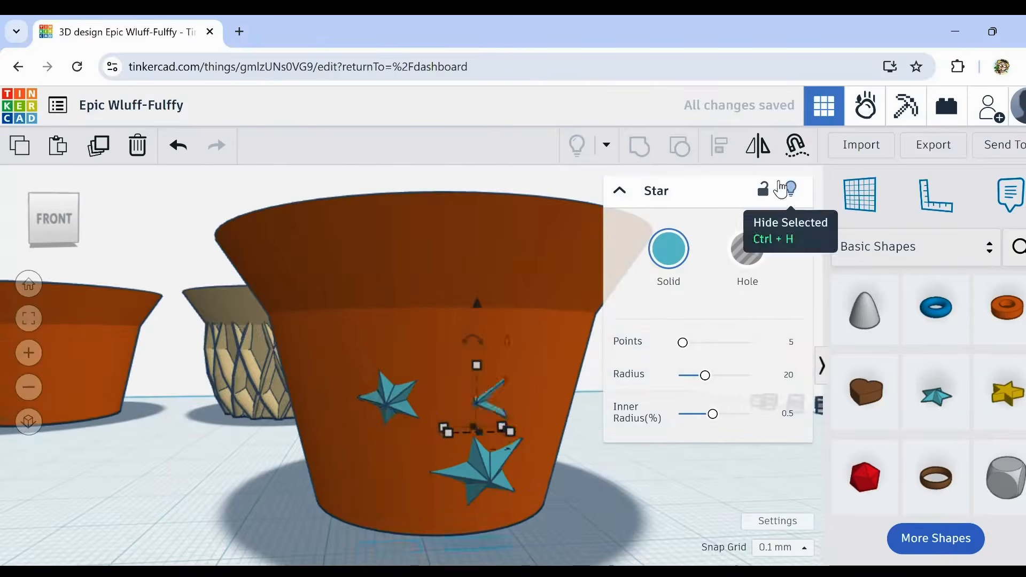
# Step: Raise the upper-right star into the wall surface and add another small star copy to the lower left of the large one
pyautogui.moveTo(524, 299); pyautogui.dragTo(524, 273)
pyautogui.click(331, 459)
pyautogui.scroll(-4, 528, 392)
pyautogui.click(465, 402)
pyautogui.hotkey('ctrl', 'd')
pyautogui.moveTo(464, 407); pyautogui.dragTo(482, 477)
pyautogui.click(513, 526)
pyautogui.scroll(4, 541, 429)
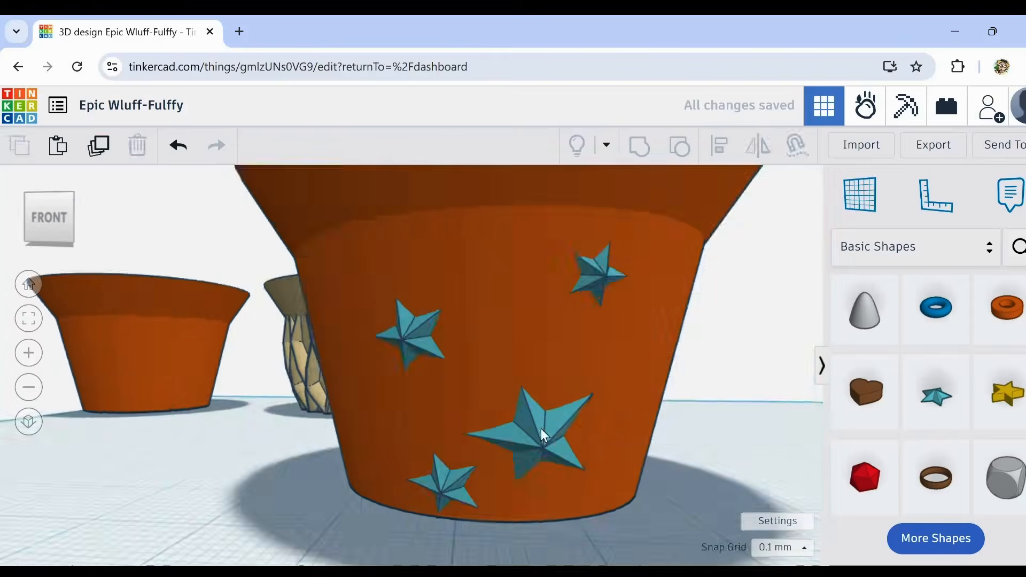
# Step: Select the four front stars without the cup and duplicate them in place
pyautogui.scroll(-5, 540, 429)
pyautogui.moveTo(588, 481); pyautogui.dragTo(618, 470, button='right')
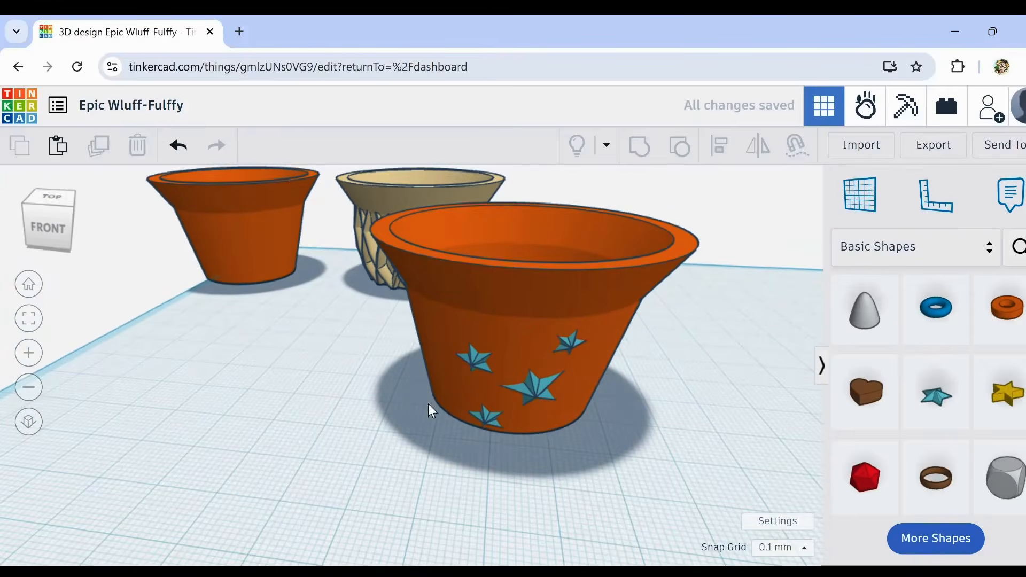
pyautogui.moveTo(402, 325); pyautogui.dragTo(629, 456)
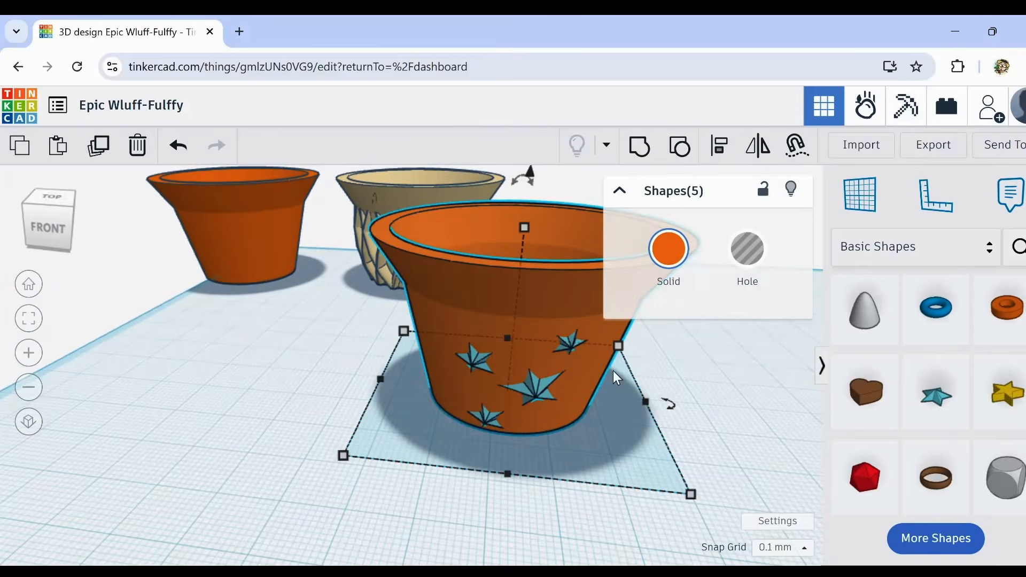
pyautogui.keyDown('shift'); pyautogui.click(416, 277); pyautogui.keyUp('shift')
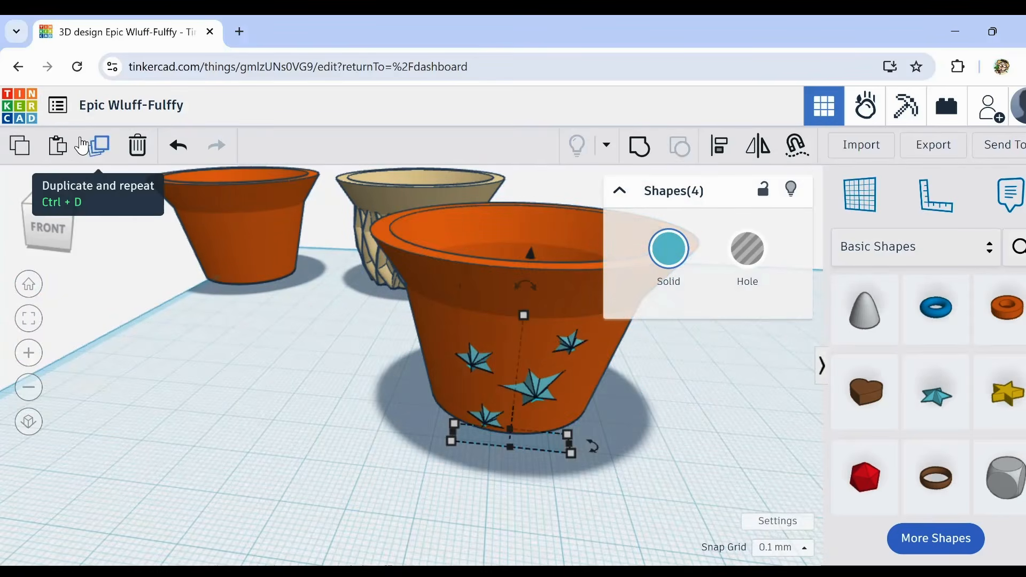
pyautogui.click(100, 154)
# Step: Move the duplicated star group straight back through the cup until it sits just behind the back wall
pyautogui.moveTo(560, 428); pyautogui.dragTo(477, 459, button='right')
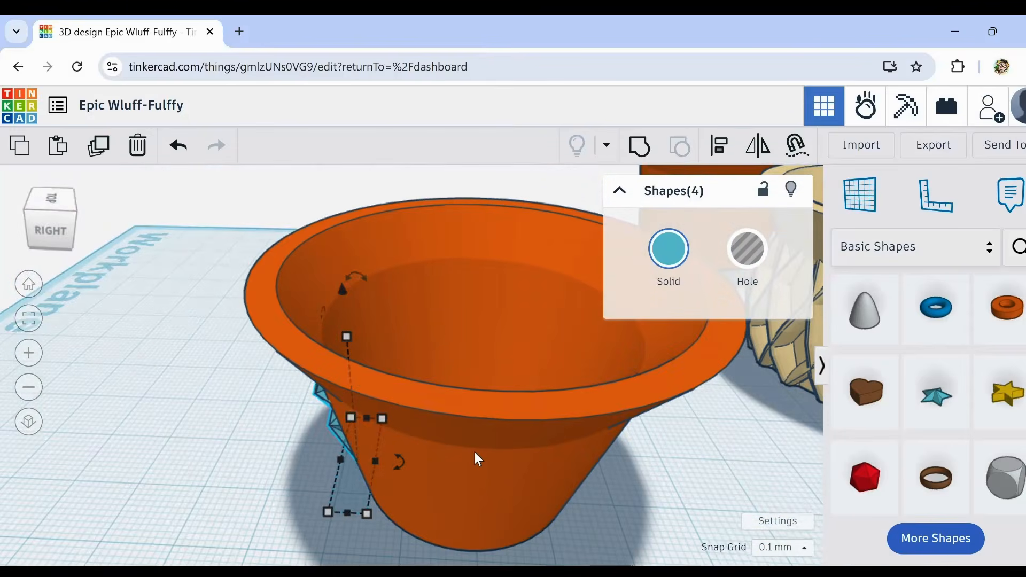
pyautogui.press('Right')
pyautogui.press('Right')
pyautogui.press('Right')
pyautogui.press('Right')
pyautogui.press('Right')
pyautogui.press('Right')
pyautogui.press('Right')
pyautogui.press('Right')
pyautogui.press('Right')
pyautogui.press('Right')
pyautogui.press('Right')
pyautogui.press('Right')
pyautogui.press('Right')
pyautogui.press('Right')
pyautogui.press('Right')
pyautogui.press('Right')
pyautogui.press('Right')
pyautogui.press('Right')
pyautogui.press('Right')
pyautogui.press('Right')
pyautogui.hotkey('shift', 'Right')
pyautogui.hotkey('shift', 'Right')
pyautogui.hotkey('shift', 'Right')
pyautogui.hotkey('shift', 'Right')
pyautogui.hotkey('shift', 'Right')
pyautogui.hotkey('shift', 'Right')
pyautogui.hotkey('shift', 'Right')
pyautogui.hotkey('shift', 'Right')
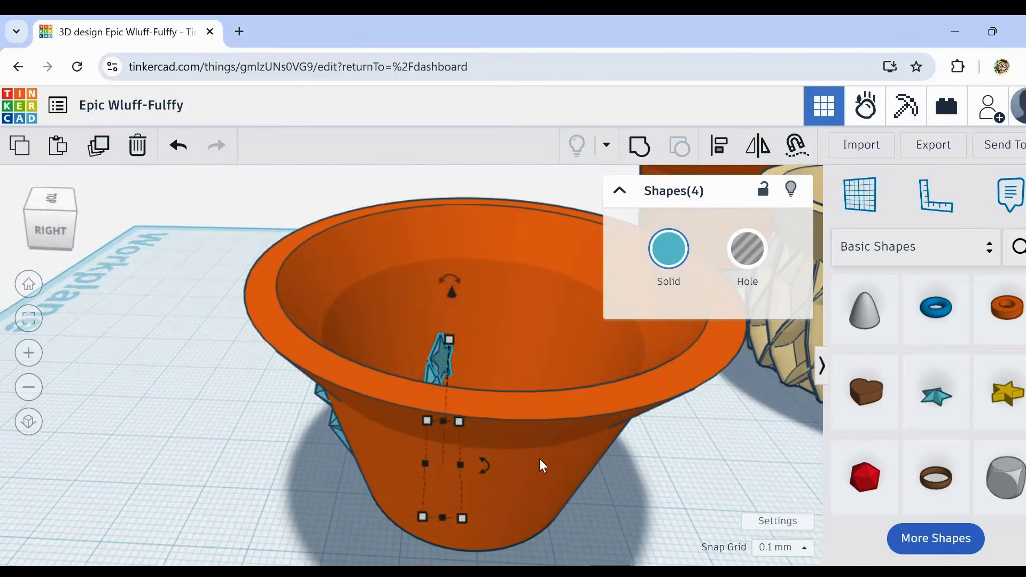
pyautogui.hotkey('shift', 'Right')
pyautogui.hotkey('shift', 'Right')
pyautogui.hotkey('shift', 'Right')
pyautogui.hotkey('shift', 'Right')
pyautogui.hotkey('shift', 'Right')
pyautogui.hotkey('shift', 'Right')
pyautogui.hotkey('shift', 'Right')
pyautogui.hotkey('shift', 'Right')
pyautogui.hotkey('shift', 'Right')
pyautogui.hotkey('shift', 'Right')
pyautogui.hotkey('shift', 'Right')
pyautogui.hotkey('shift', 'Right')
pyautogui.hotkey('shift', 'Right')
pyautogui.hotkey('shift', 'Right')
pyautogui.hotkey('shift', 'Right')
pyautogui.hotkey('shift', 'Right')
pyautogui.hotkey('shift', 'Right')
pyautogui.hotkey('shift', 'Right')
pyautogui.hotkey('shift', 'Right')
pyautogui.hotkey('shift', 'Right')
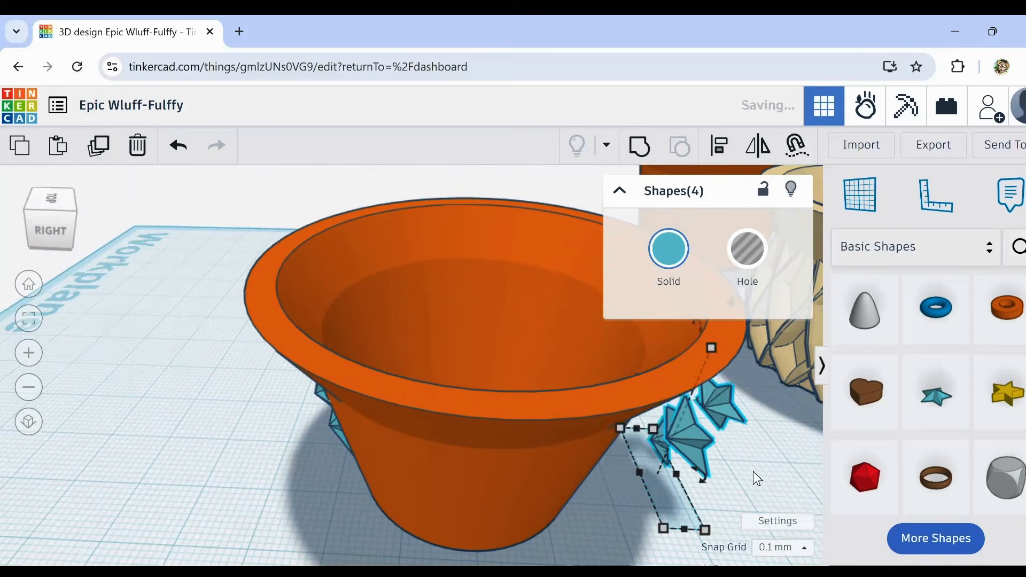
# Step: Mirror the duplicated stars front to back and bring them up against the cup's back wall
pyautogui.moveTo(756, 472); pyautogui.dragTo(658, 287, button='right')
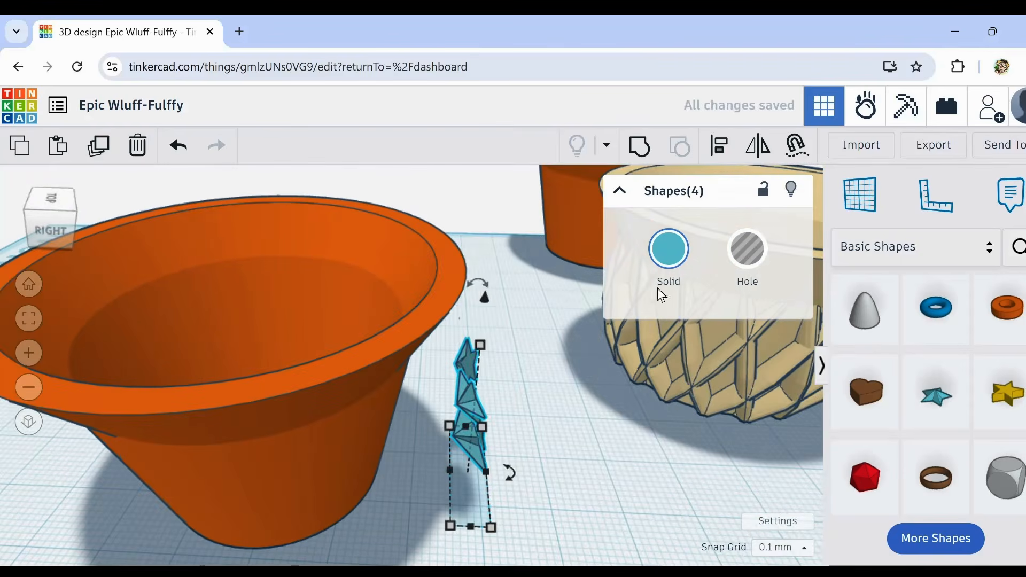
pyautogui.click(744, 161)
pyautogui.click(447, 409)
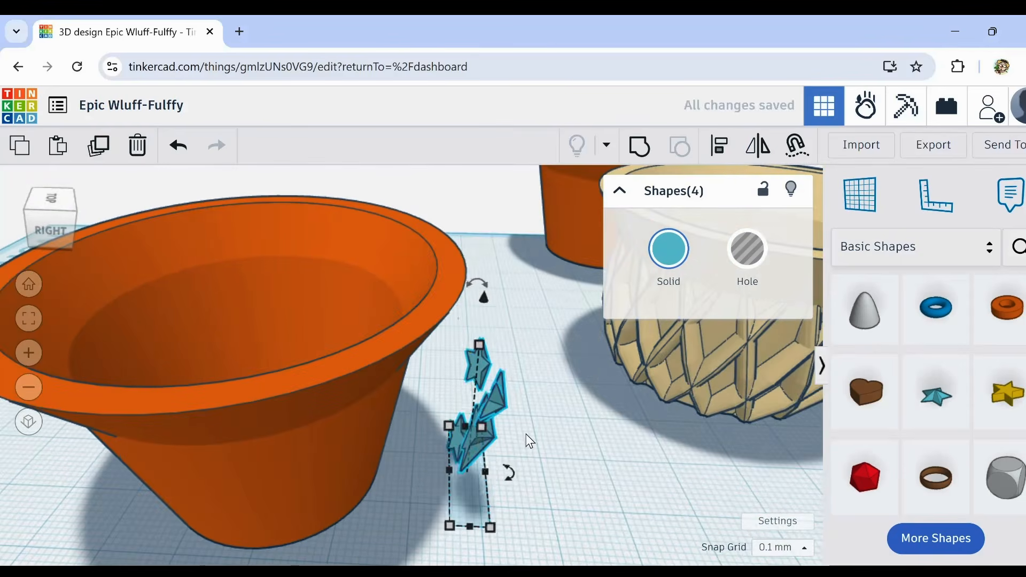
pyautogui.hotkey('shift', 'Left')
pyautogui.hotkey('shift', 'Left')
pyautogui.hotkey('shift', 'Left')
pyautogui.hotkey('shift', 'Left')
pyautogui.hotkey('shift', 'Left')
pyautogui.hotkey('shift', 'Left')
pyautogui.hotkey('shift', 'Left')
pyautogui.hotkey('shift', 'Left')
pyautogui.hotkey('shift', 'Left')
pyautogui.hotkey('shift', 'Left')
pyautogui.hotkey('shift', 'Left')
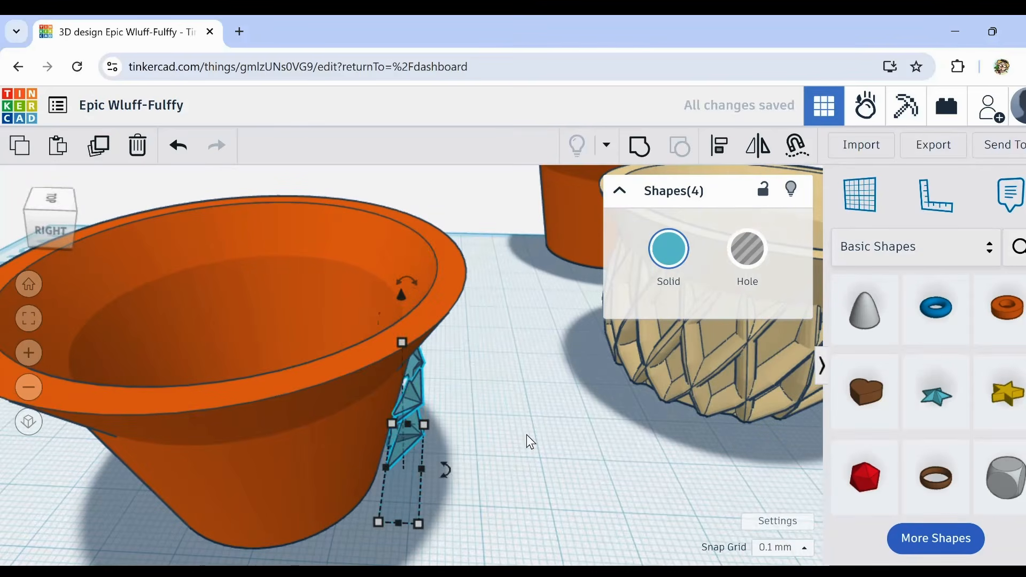
# Step: Nudge the four mirrored stars in fine steps until they are partly embedded in the back wall
pyautogui.moveTo(527, 434); pyautogui.dragTo(425, 437, button='right')
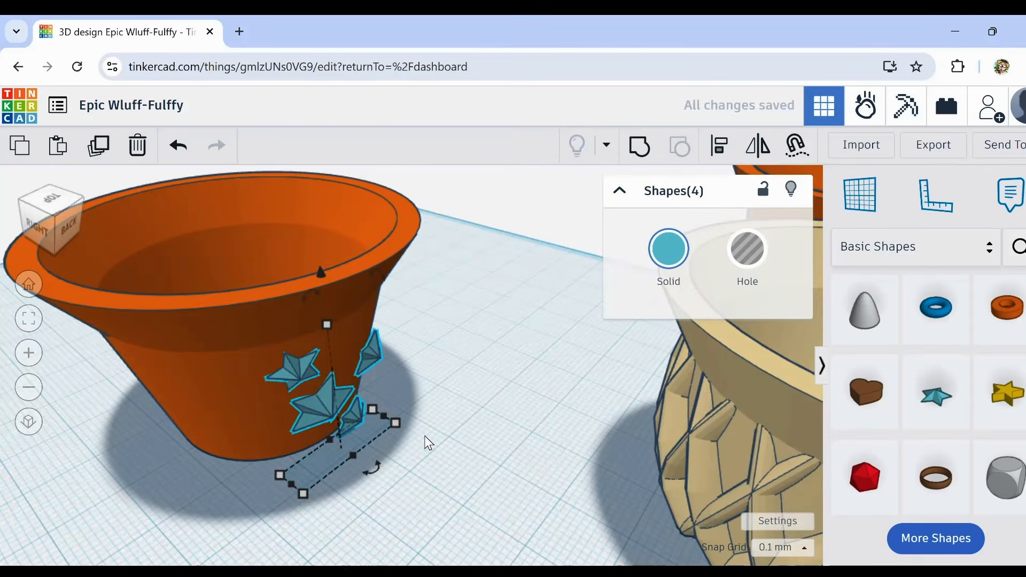
pyautogui.press('Left')
pyautogui.press('Left')
pyautogui.press('Left')
pyautogui.press('Left')
pyautogui.press('Left')
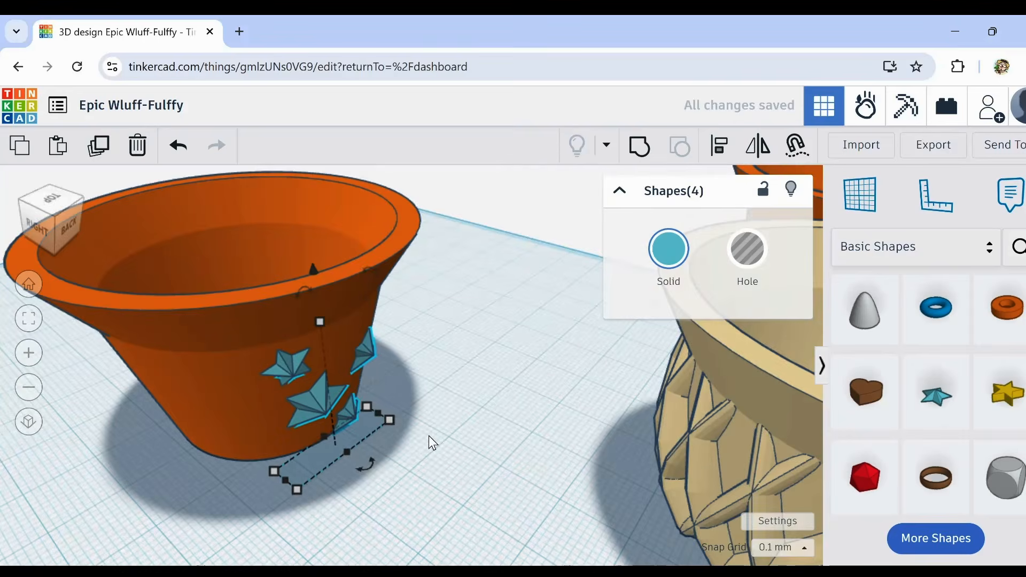
pyautogui.press('Left')
pyautogui.press('Left')
pyautogui.press('Left')
pyautogui.press('Left')
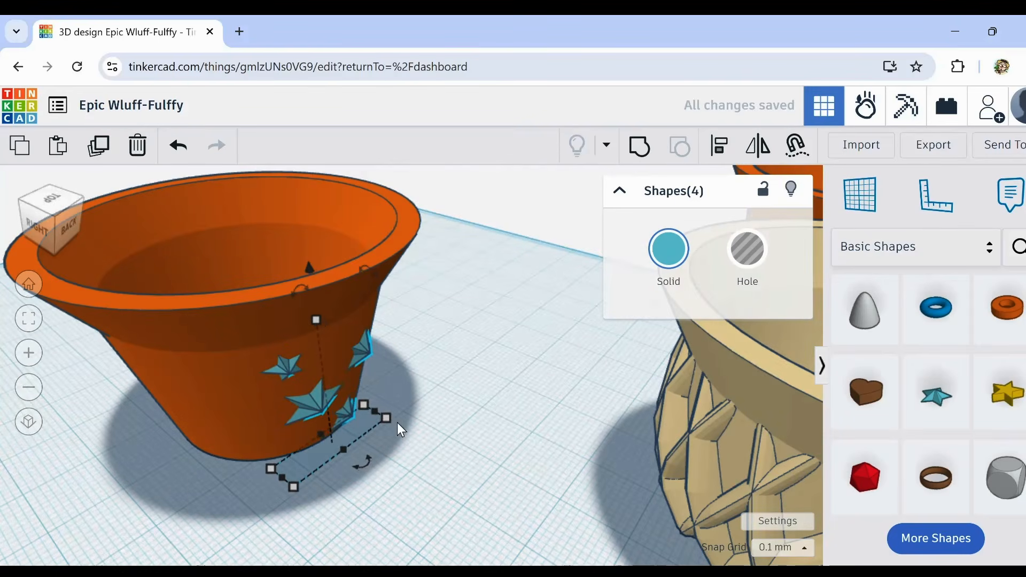
pyautogui.press('Left')
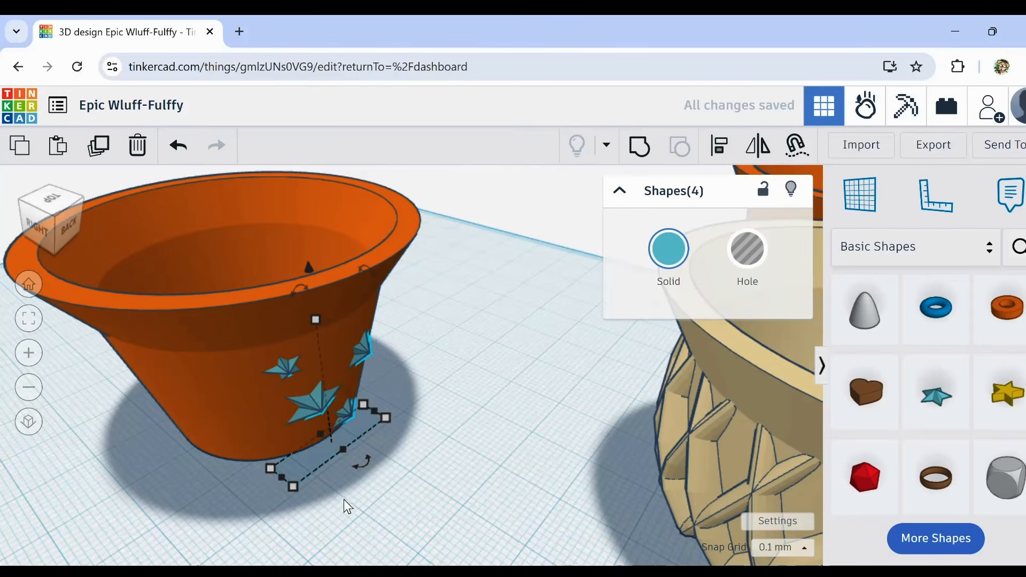
# Step: Select all eight stars on the front and back walls, leaving both the orange cup and the lattice cup out
pyautogui.moveTo(344, 499); pyautogui.dragTo(456, 504, button='right')
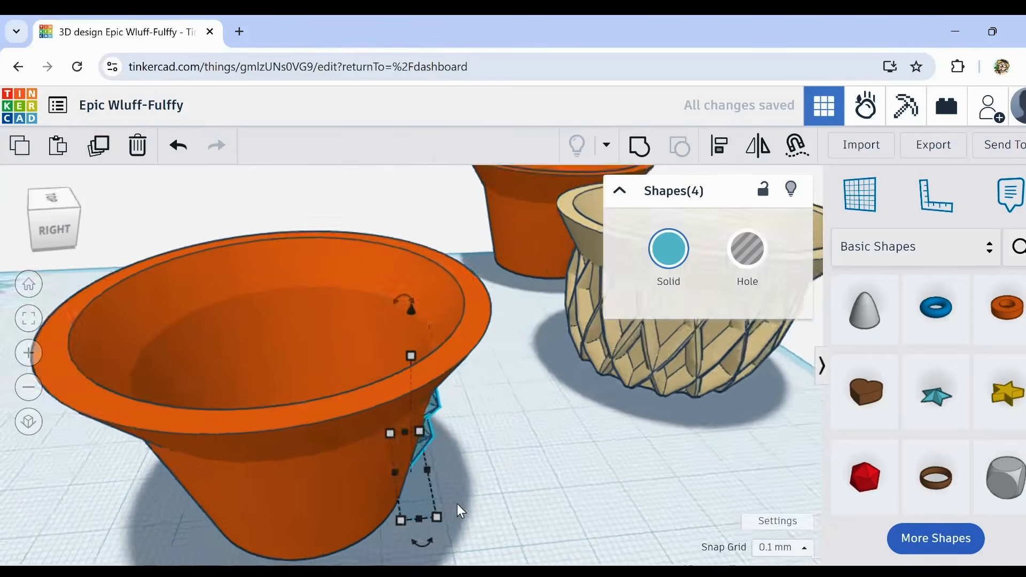
pyautogui.scroll(-3, 458, 503)
pyautogui.click(502, 476)
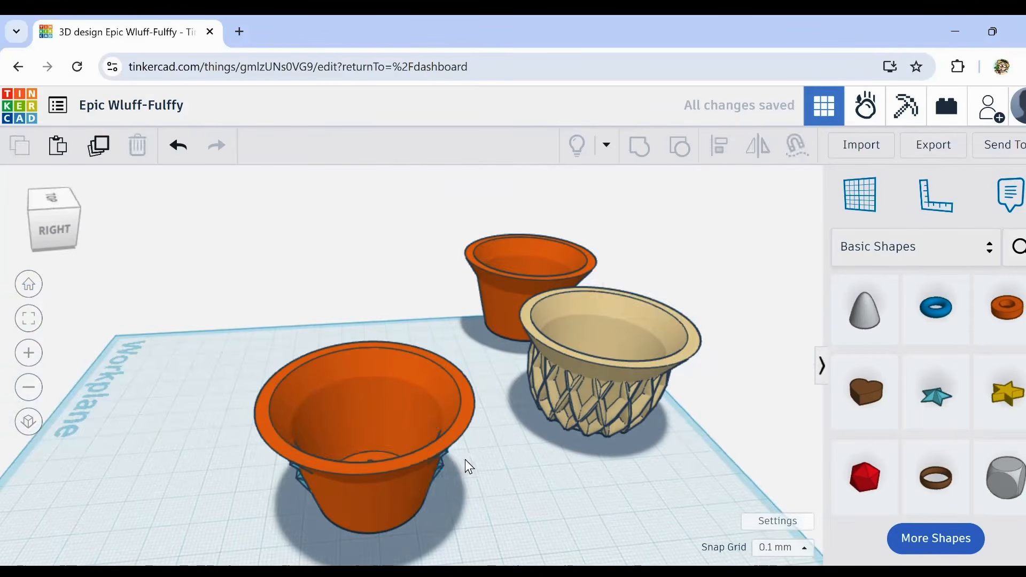
pyautogui.moveTo(229, 351); pyautogui.dragTo(540, 561)
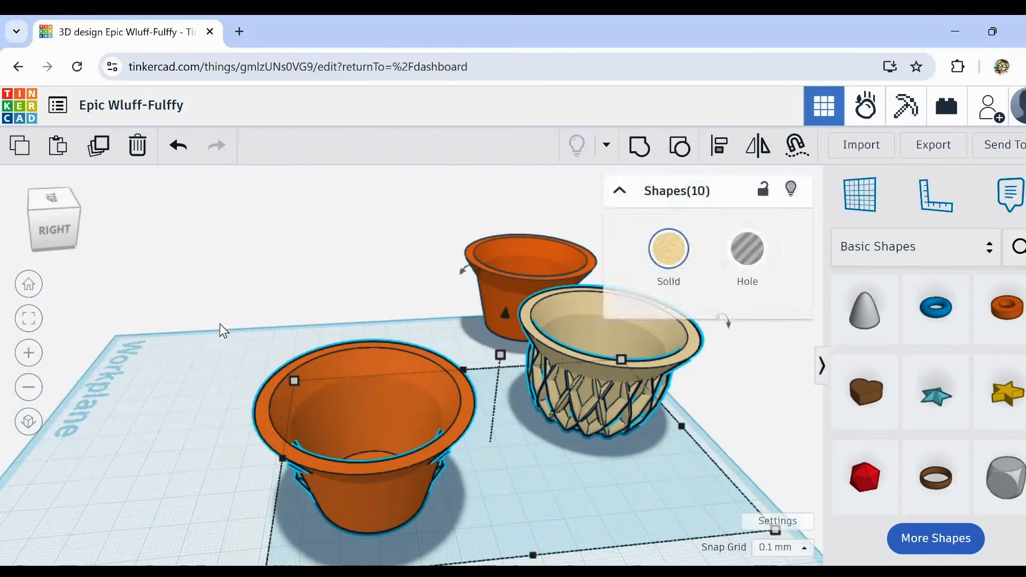
pyautogui.click(235, 322)
pyautogui.moveTo(238, 334); pyautogui.dragTo(451, 530)
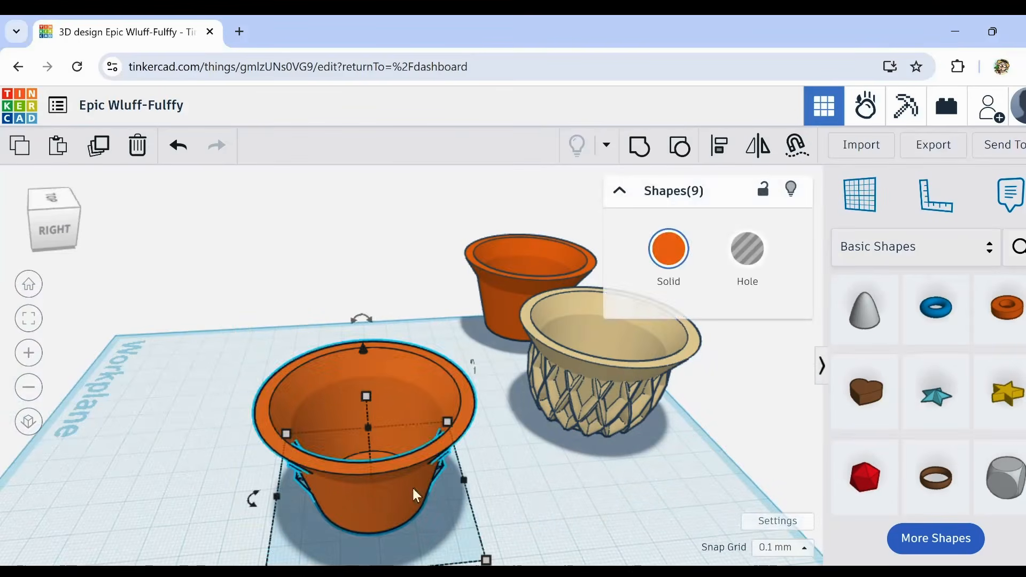
pyautogui.keyDown('shift'); pyautogui.click(341, 364); pyautogui.keyUp('shift')
pyautogui.moveTo(434, 433); pyautogui.dragTo(602, 460, button='right')
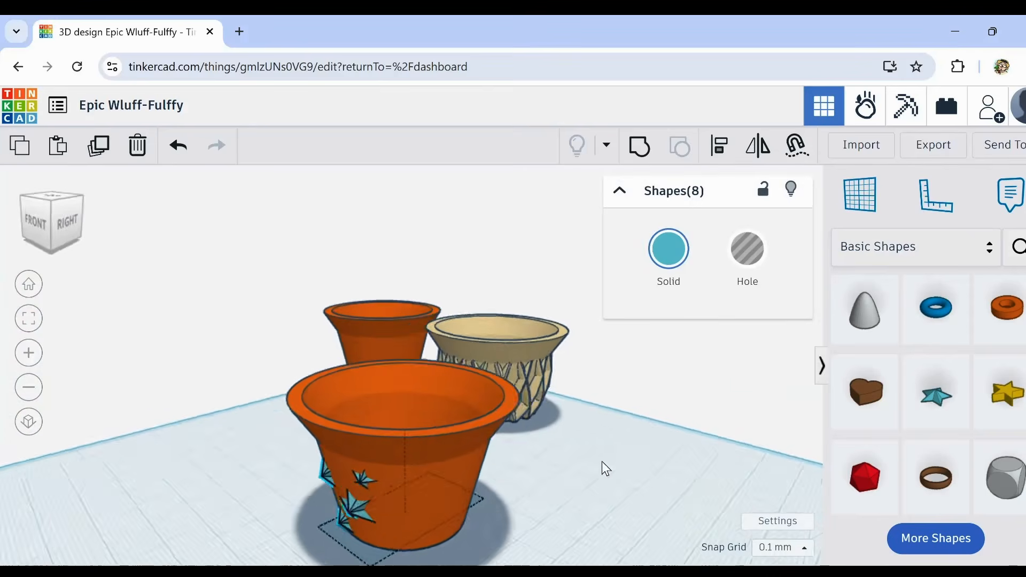
# Step: Duplicate the eight stars, rotate the copies around the cup, and repeat the duplication to fill the remaining wall
pyautogui.click(99, 147)
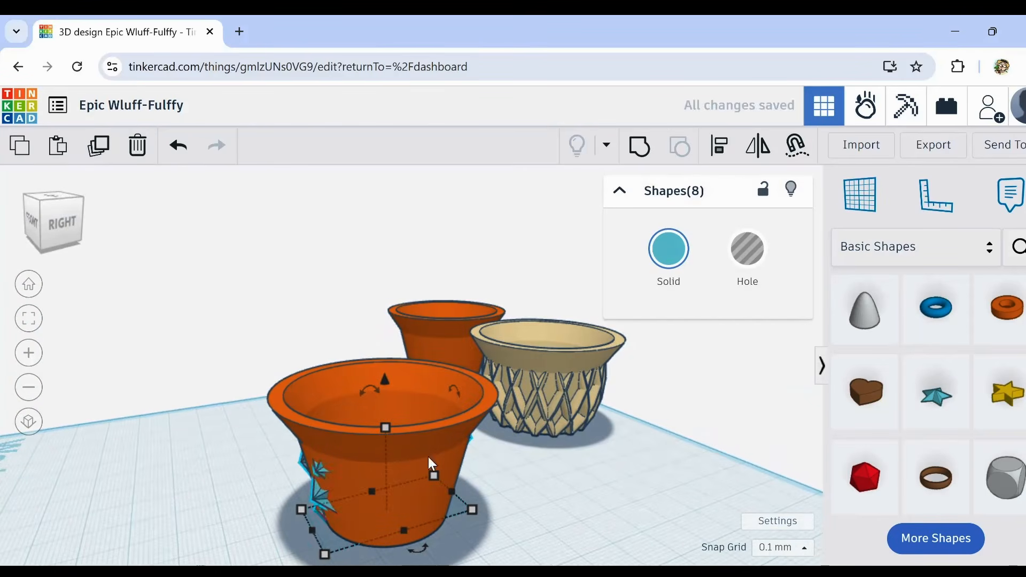
pyautogui.moveTo(432, 546); pyautogui.dragTo(374, 554)
pyautogui.moveTo(605, 508); pyautogui.dragTo(543, 520, button='right')
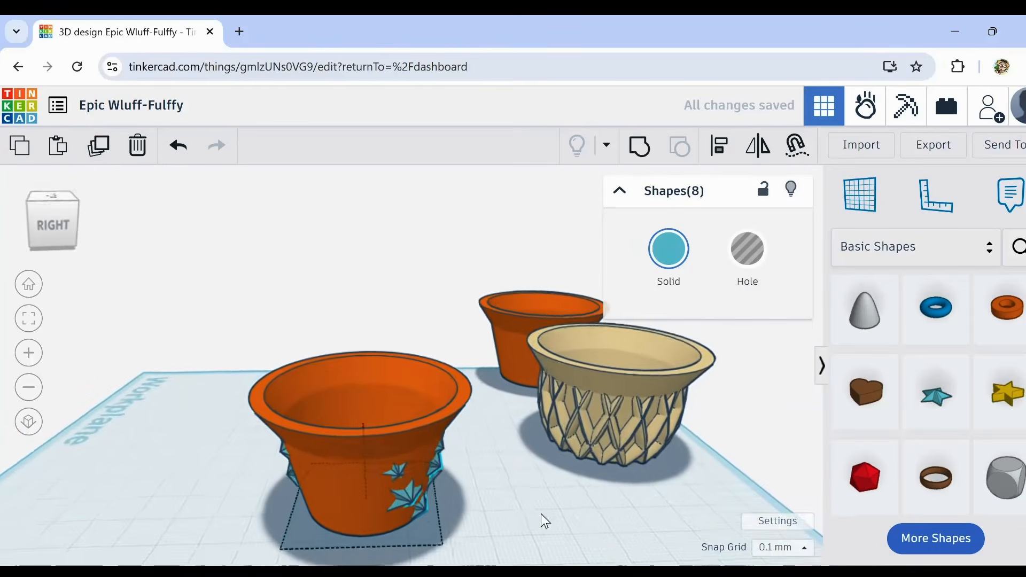
pyautogui.click(98, 155)
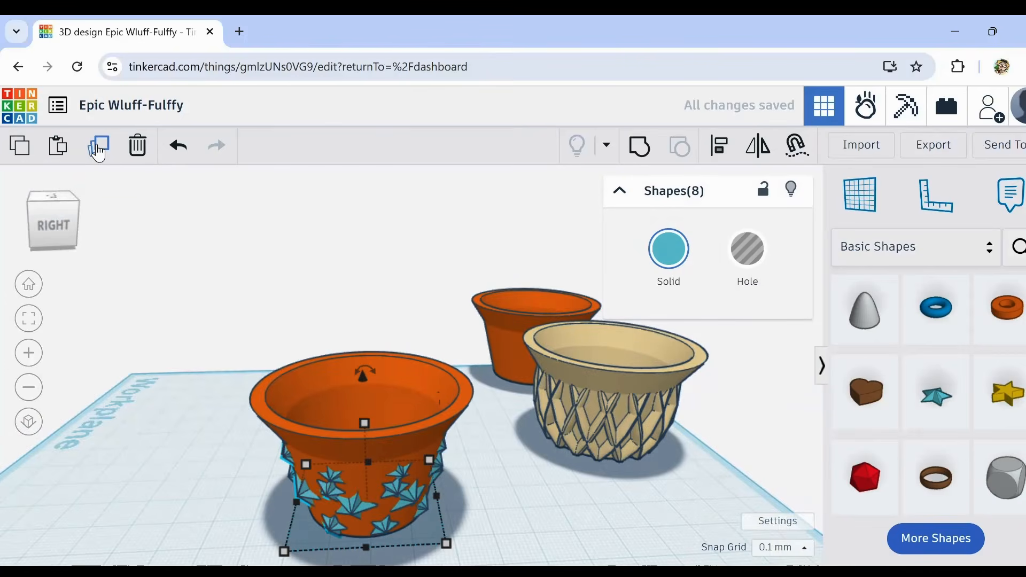
pyautogui.click(137, 472)
pyautogui.moveTo(136, 473); pyautogui.dragTo(202, 441, button='right')
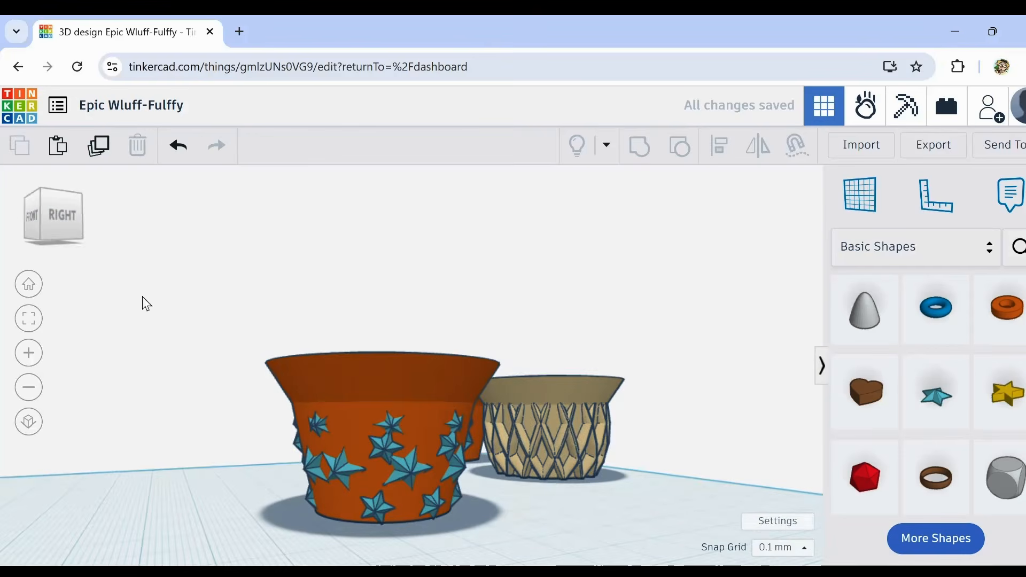
# Step: Undo the rotated star duplicates so only the front and back star groups are left, and check the cup's side
pyautogui.click(179, 145)
pyautogui.click(179, 148)
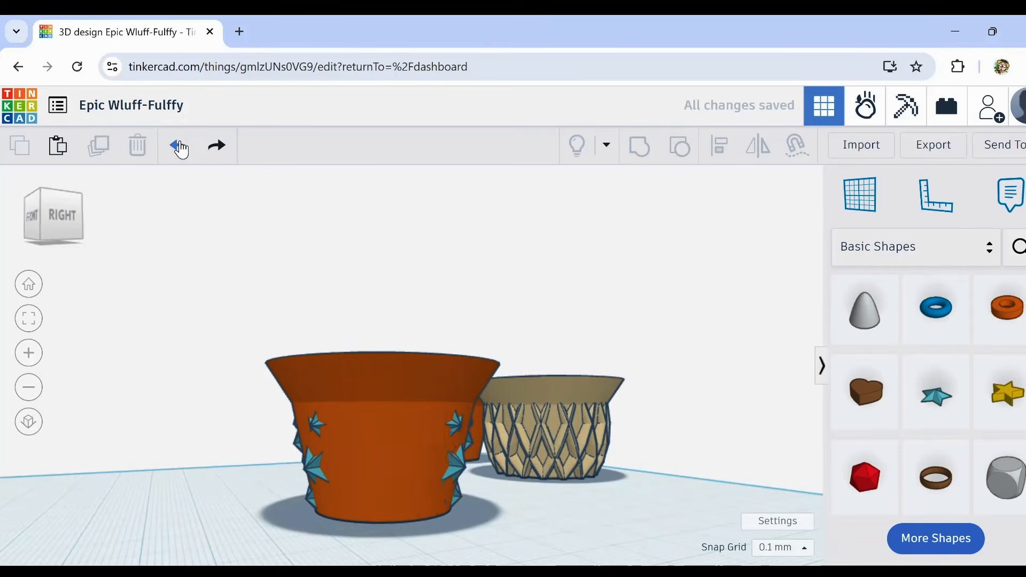
pyautogui.click(178, 146)
pyautogui.moveTo(566, 488); pyautogui.dragTo(421, 505, button='right')
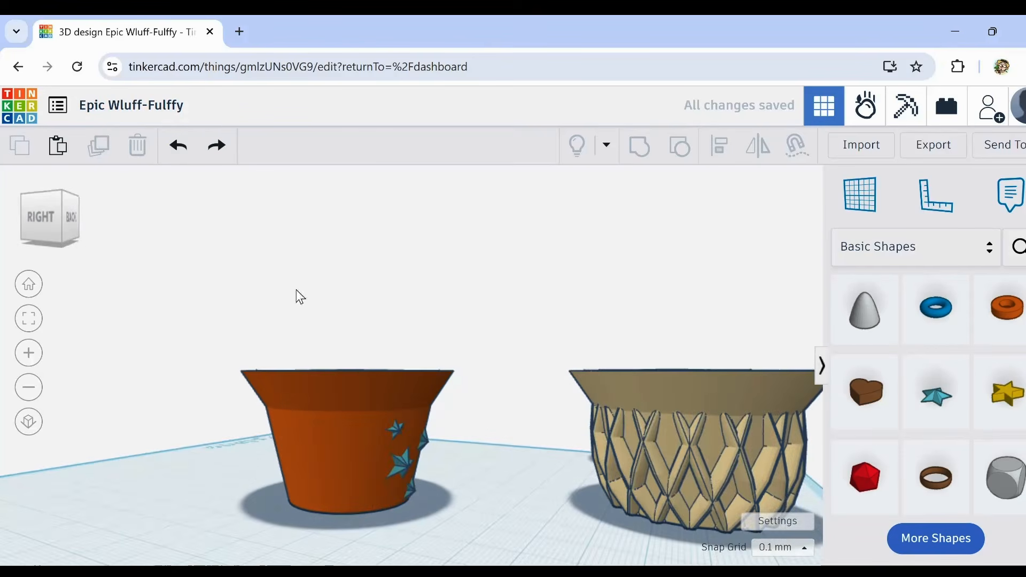
pyautogui.click(179, 146)
pyautogui.moveTo(201, 367); pyautogui.dragTo(238, 430, button='right')
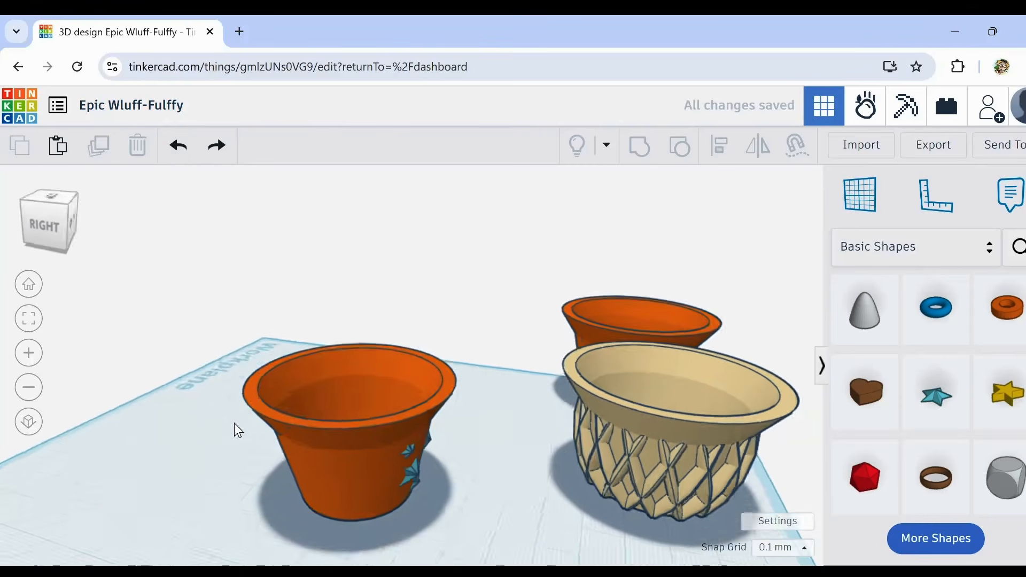
# Step: Duplicate the eight stars, rotate the copies 67.5° around the cup, and repeat the duplication to fill the remaining wall
pyautogui.moveTo(214, 353); pyautogui.dragTo(467, 526)
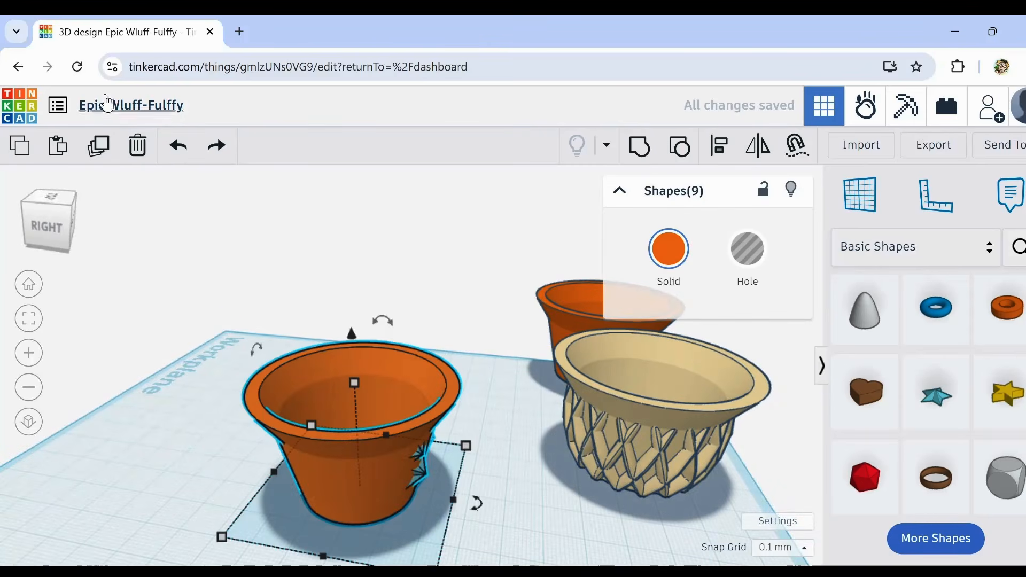
pyautogui.keyDown('shift'); pyautogui.click(315, 367); pyautogui.keyUp('shift')
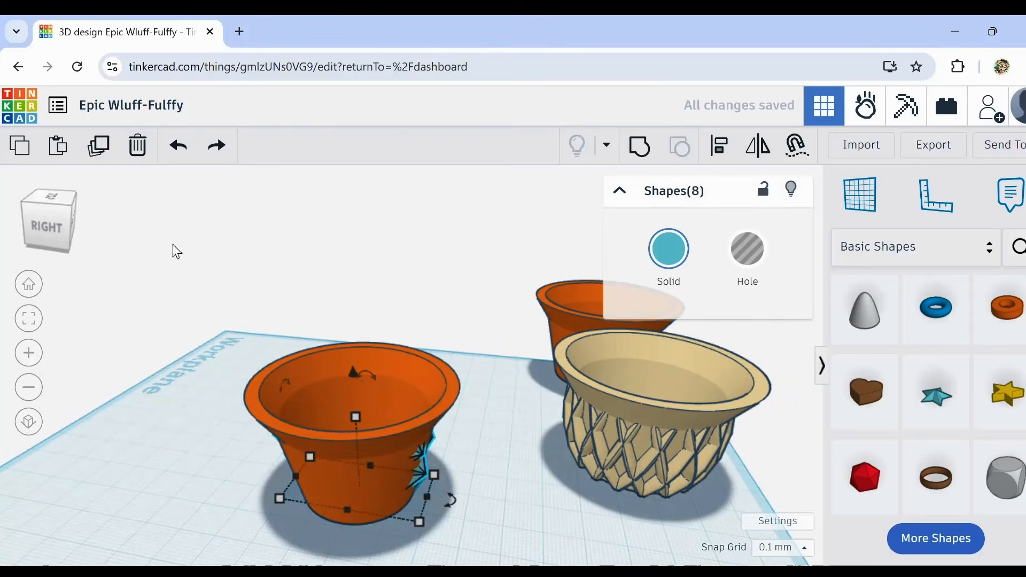
pyautogui.click(105, 155)
pyautogui.moveTo(454, 514)
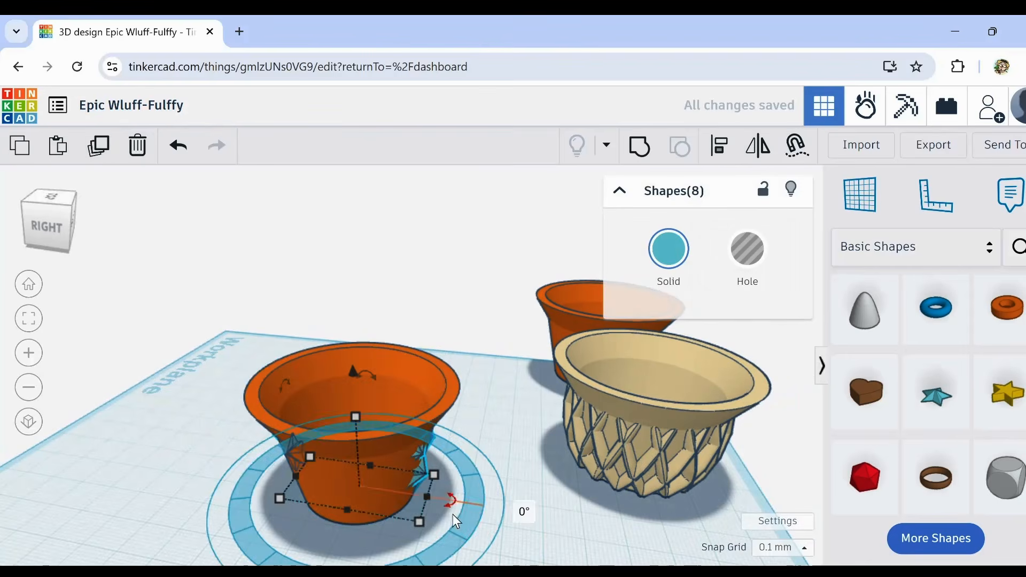
pyautogui.moveTo(453, 514); pyautogui.dragTo(371, 552)
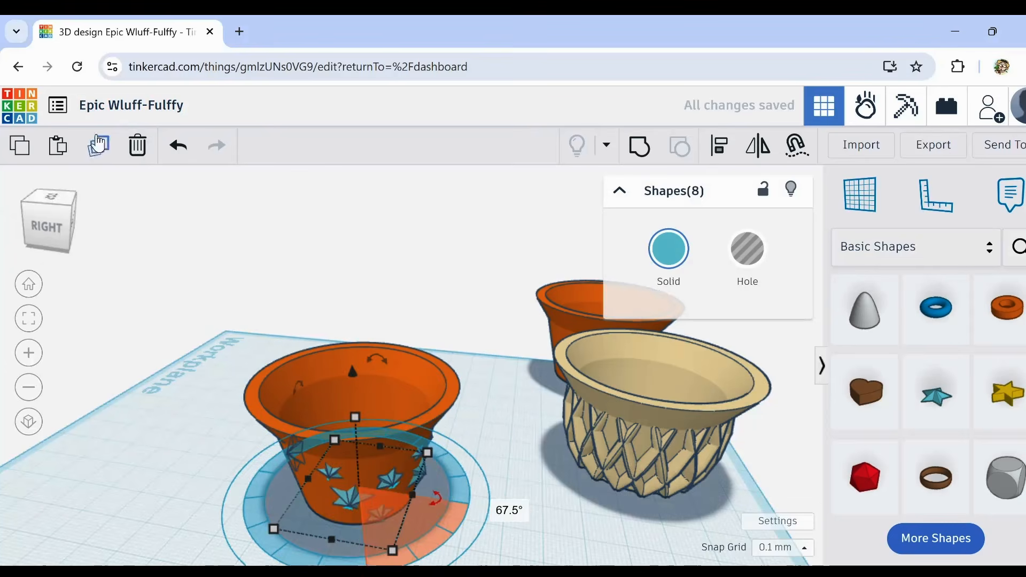
pyautogui.moveTo(126, 417); pyautogui.dragTo(355, 442, button='right')
pyautogui.scroll(3, 355, 440)
pyautogui.click(229, 490)
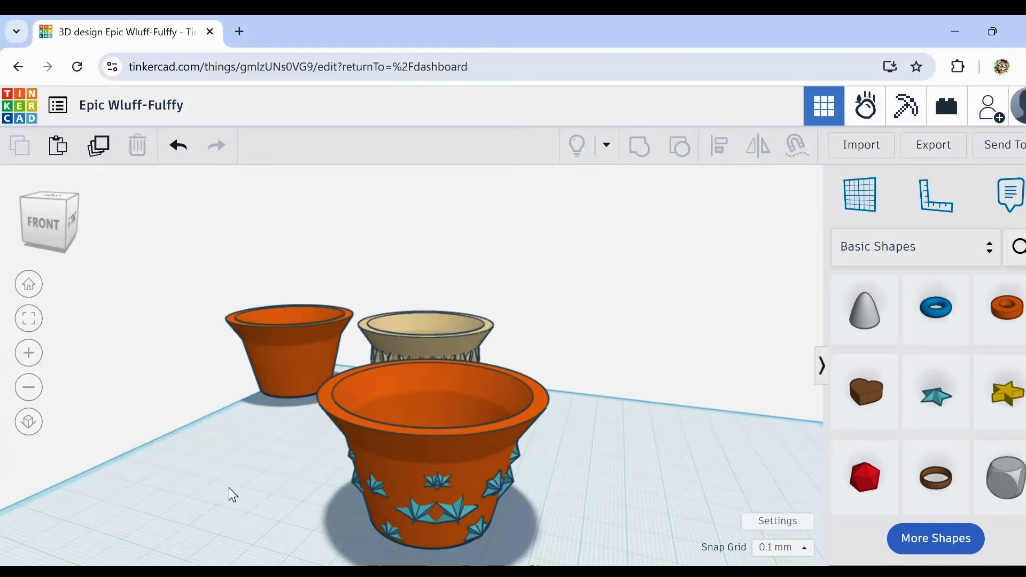
pyautogui.moveTo(229, 488); pyautogui.dragTo(190, 480, button='right')
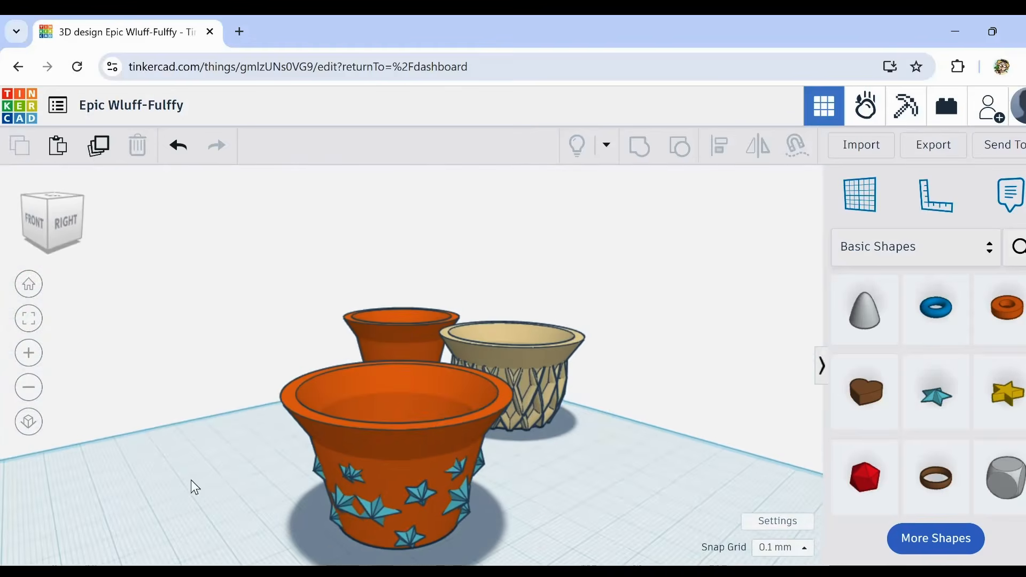
# Step: Try to stretch the selected stars taller without the cup, and undo the height change
pyautogui.moveTo(231, 452); pyautogui.dragTo(542, 564)
pyautogui.moveTo(623, 522); pyautogui.dragTo(445, 476, button='right')
pyautogui.keyDown('shift'); pyautogui.click(387, 386); pyautogui.keyUp('shift')
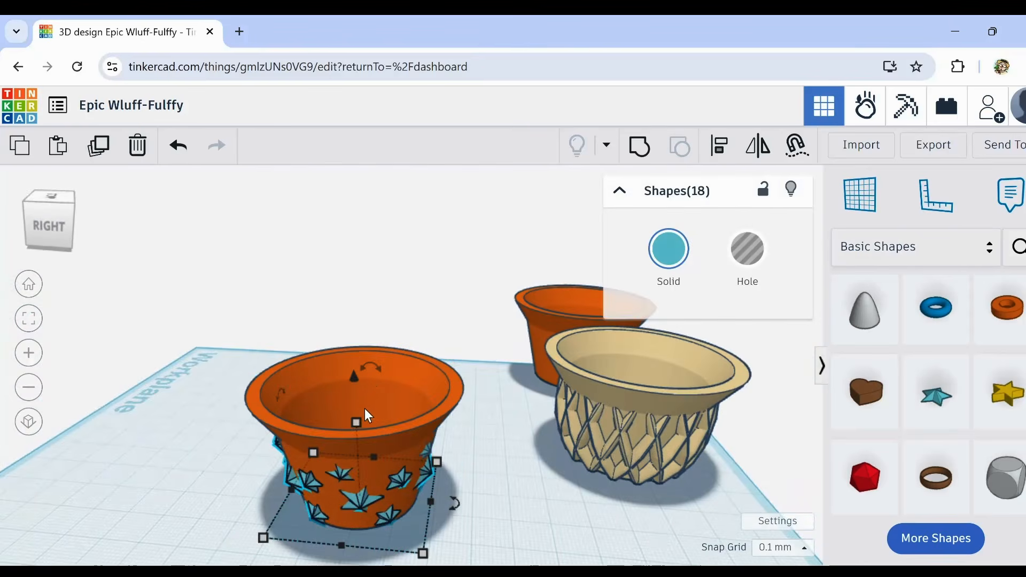
pyautogui.moveTo(355, 418)
pyautogui.mouseDown()
pyautogui.moveTo(354, 402)
pyautogui.moveTo(356, 415)
pyautogui.mouseUp()
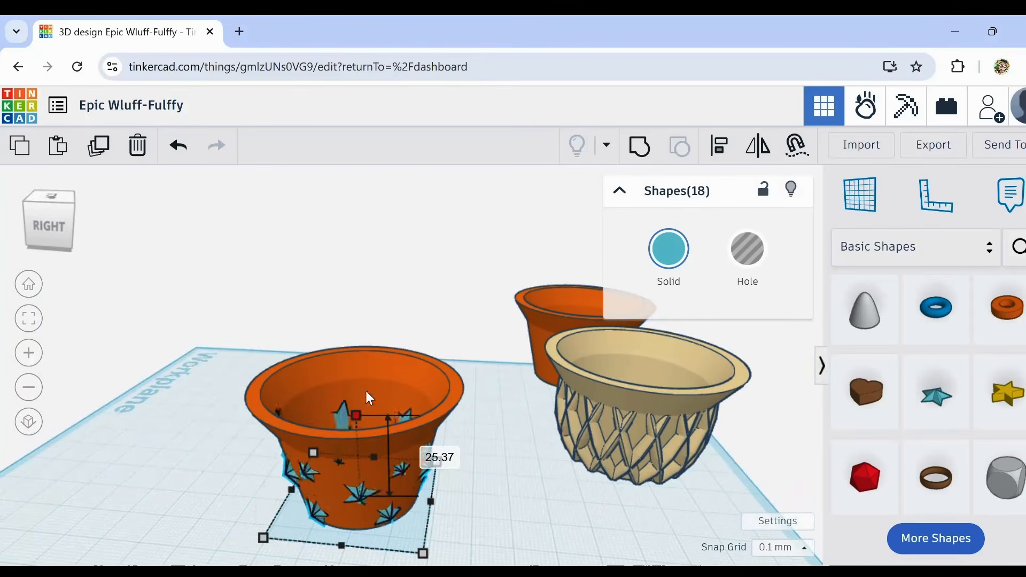
pyautogui.click(178, 146)
# Step: Delete one star from each of the two overlapping pairs on the cup wall, the large pair and the small pair
pyautogui.click(188, 507)
pyautogui.moveTo(188, 507); pyautogui.dragTo(412, 502, button='right')
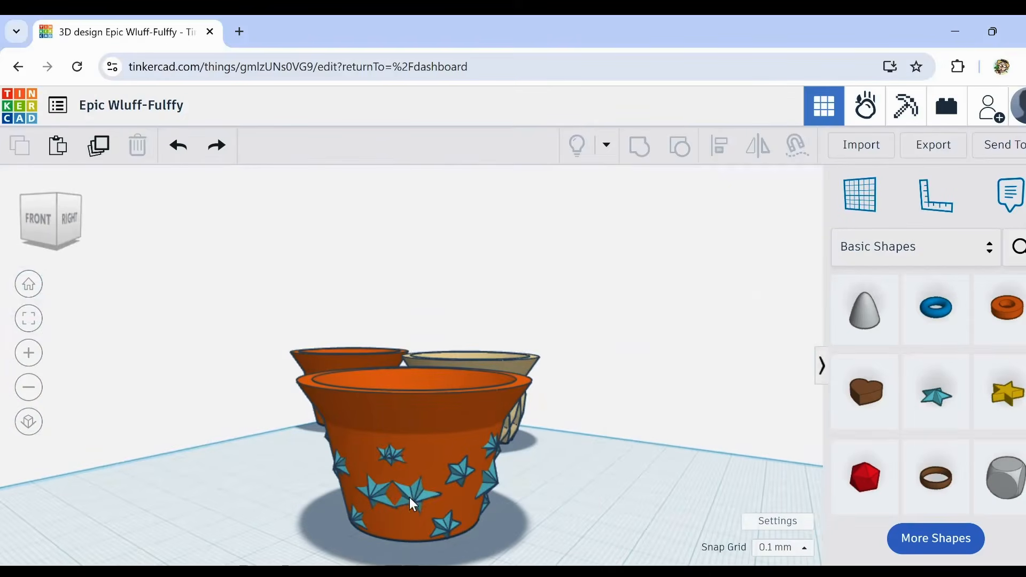
pyautogui.click(367, 490)
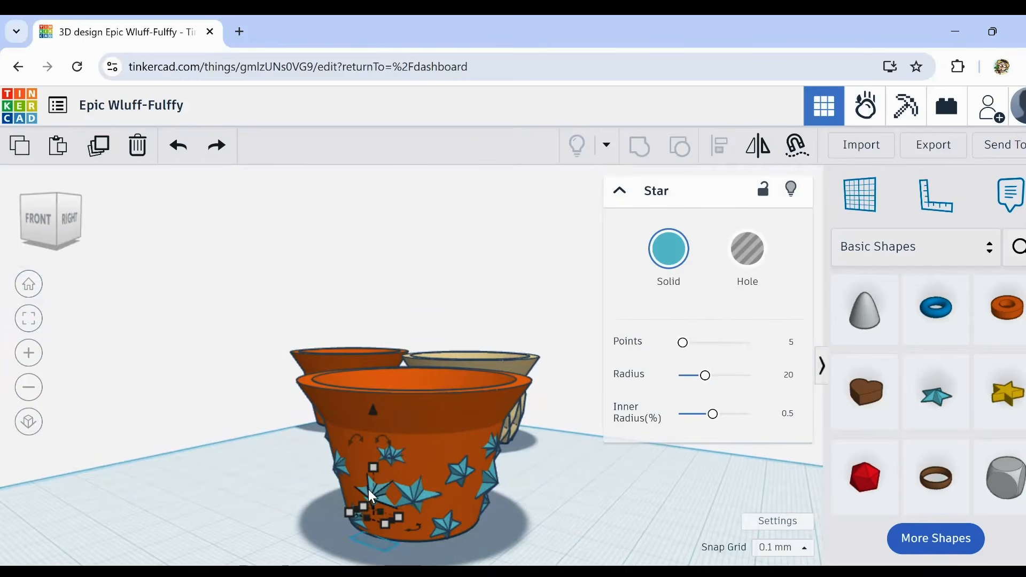
pyautogui.click(137, 145)
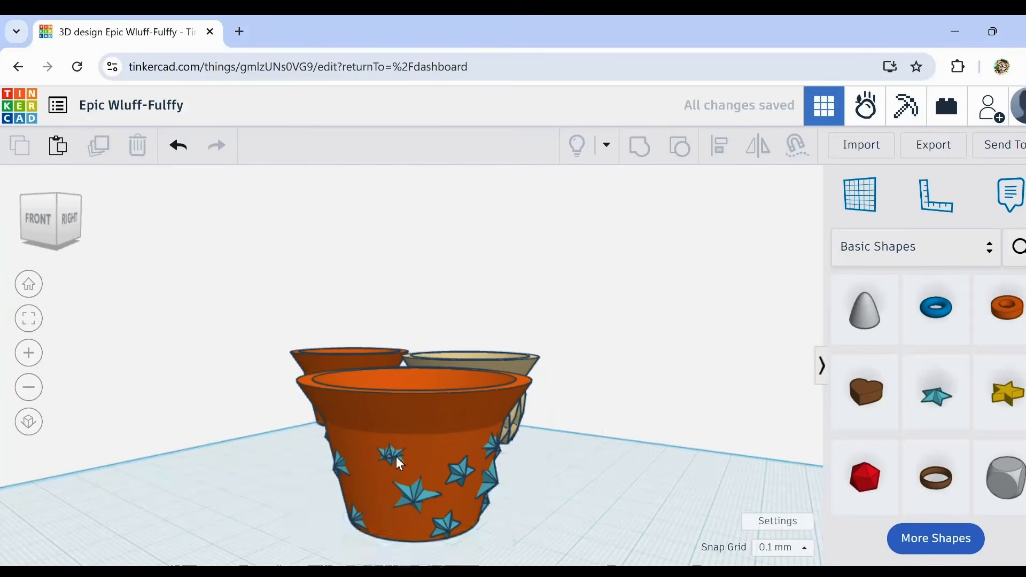
pyautogui.click(396, 457)
pyautogui.click(137, 145)
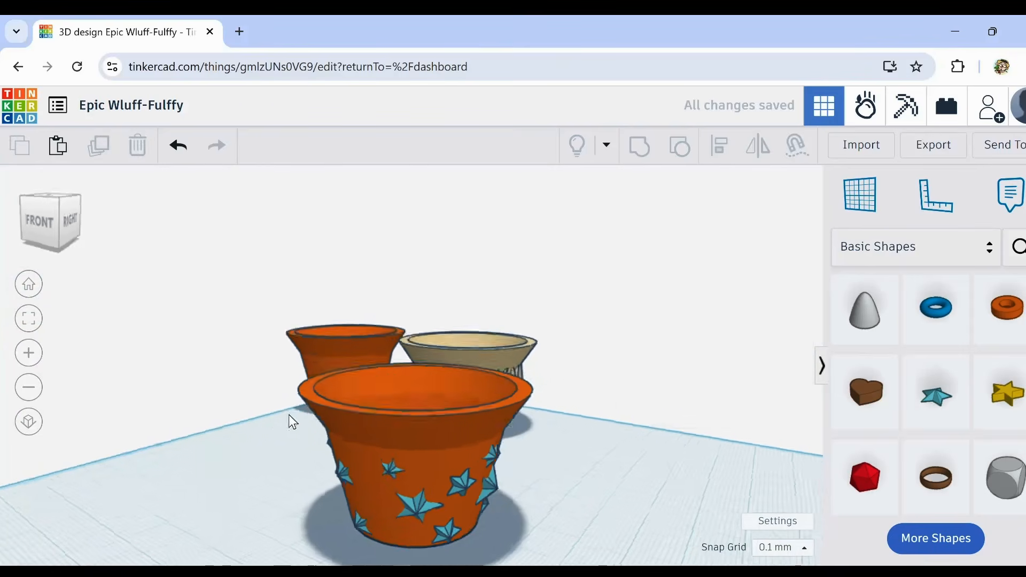
# Step: Select the front cup together with all its stars and set their solid colour to white
pyautogui.moveTo(289, 415); pyautogui.dragTo(383, 470, button='right')
pyautogui.moveTo(338, 400); pyautogui.dragTo(583, 553)
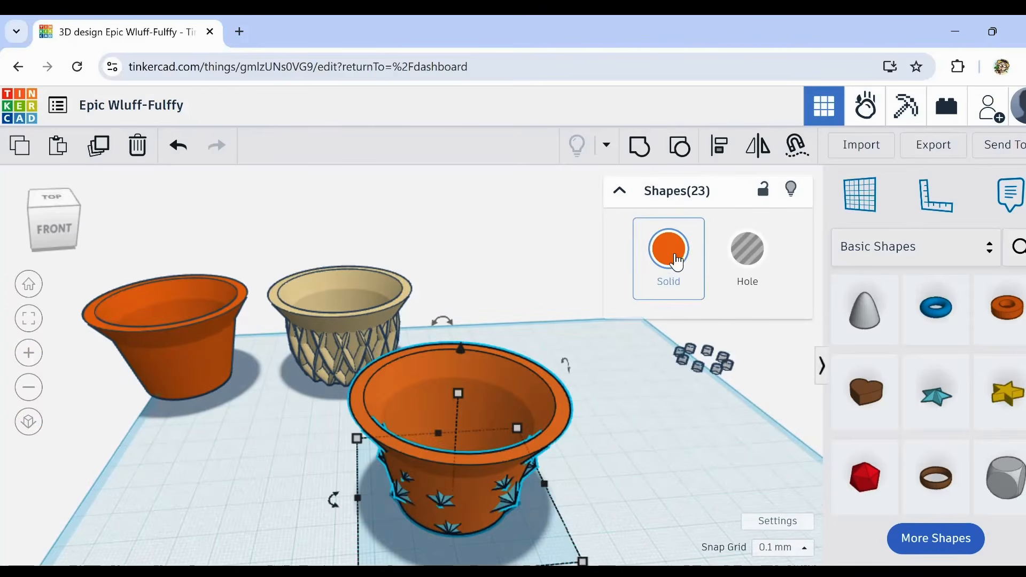
pyautogui.click(676, 261)
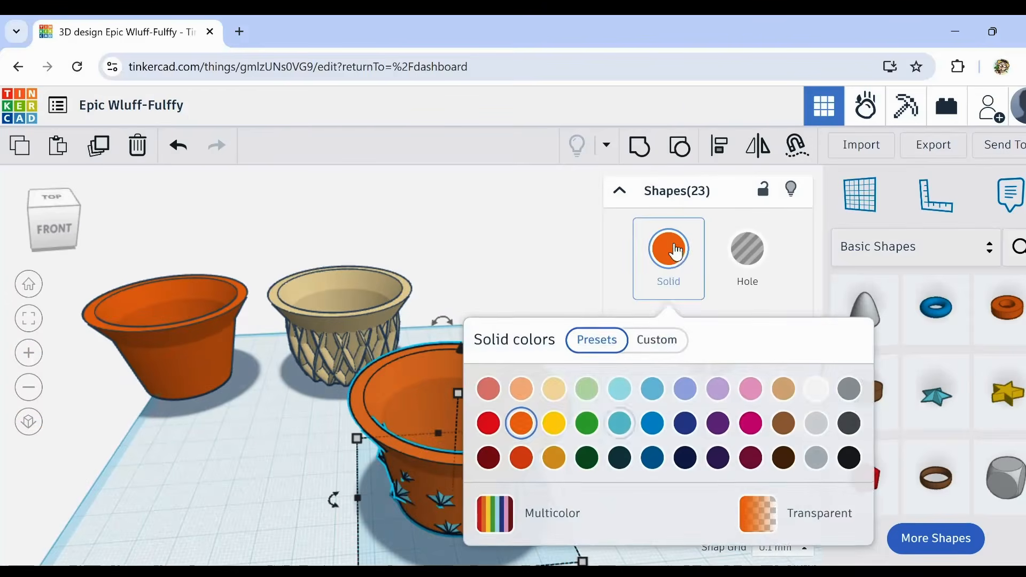
pyautogui.click(816, 389)
pyautogui.click(401, 369)
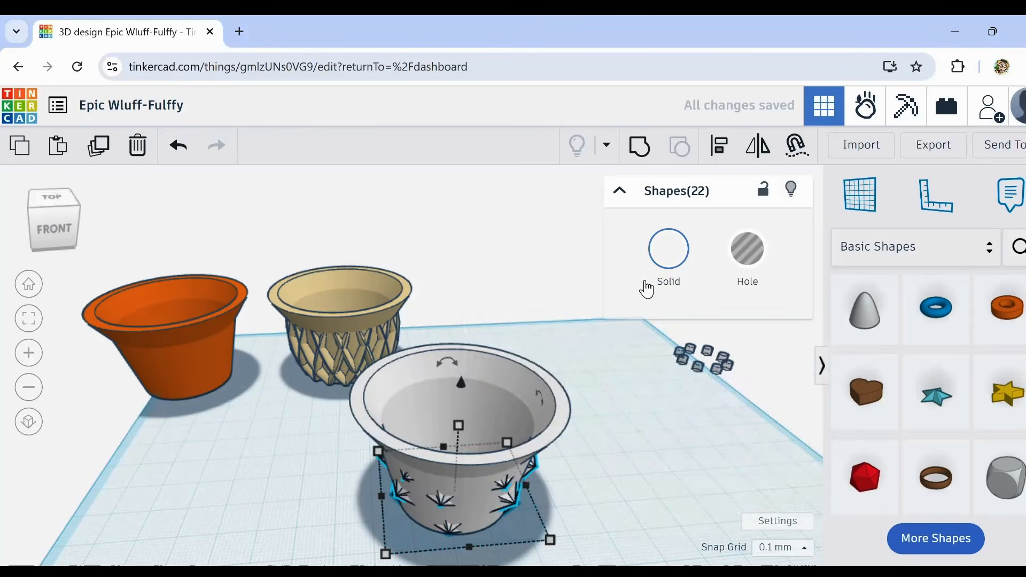
pyautogui.click(668, 249)
pyautogui.click(351, 479)
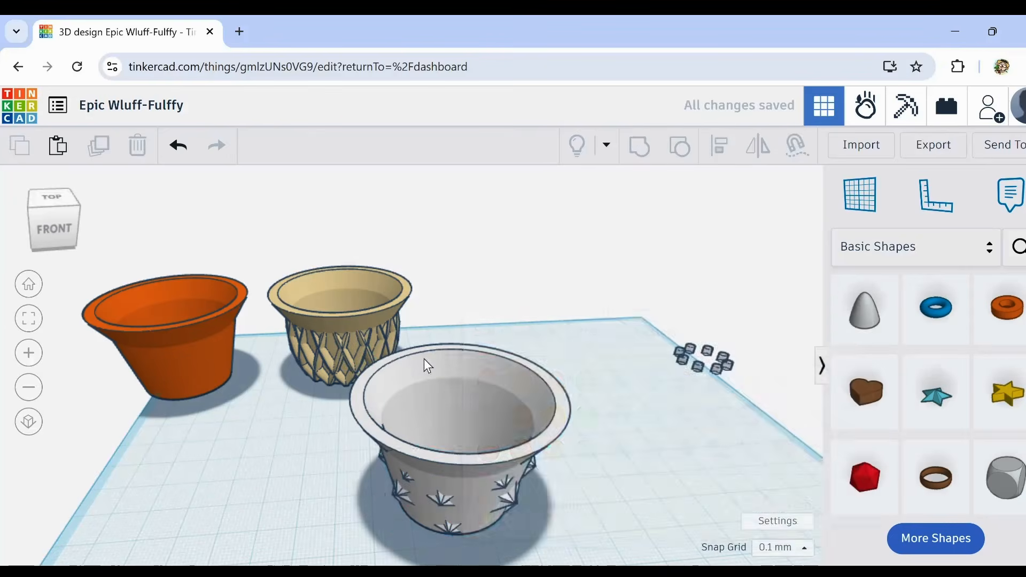
# Step: Recolour only the cup body, trying light blue, dark blue and light purple, and settle on dark purple
pyautogui.click(426, 365)
pyautogui.click(668, 249)
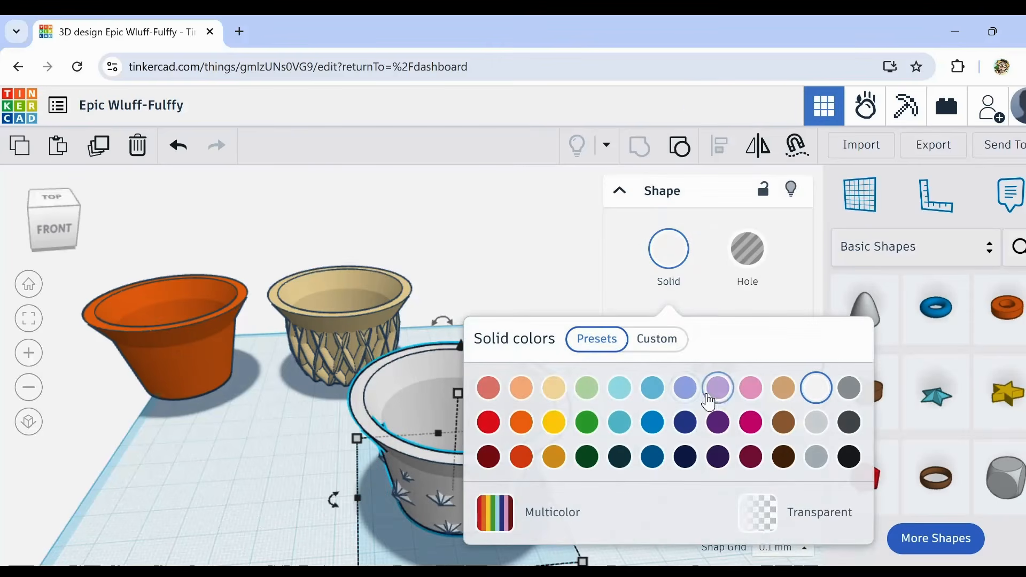
pyautogui.click(684, 390)
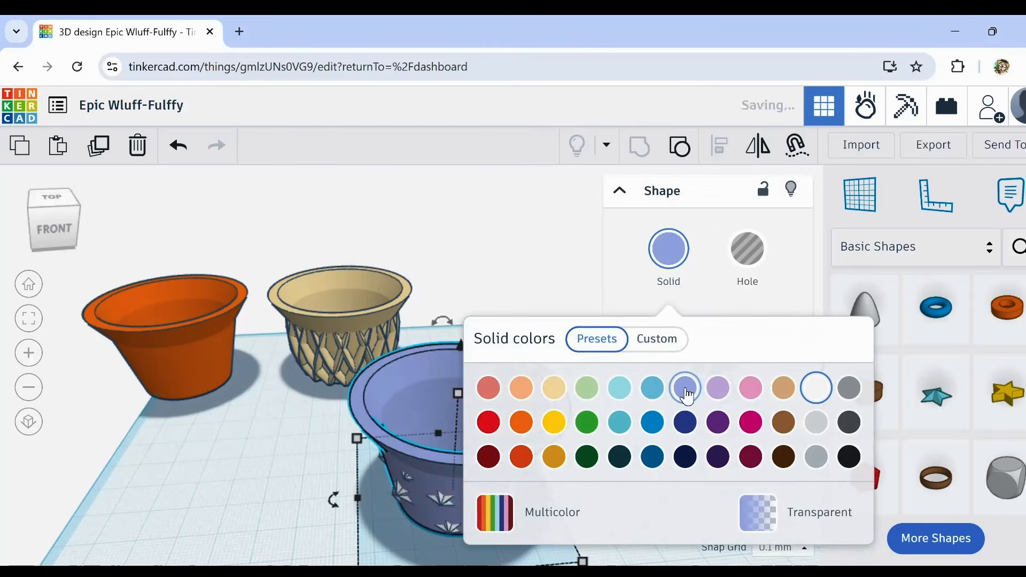
pyautogui.click(681, 419)
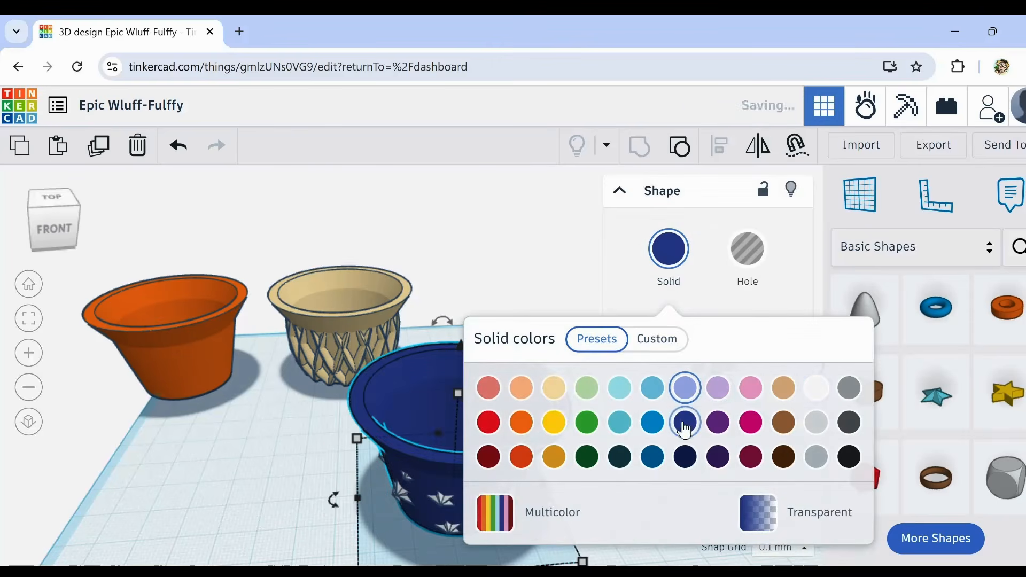
pyautogui.click(721, 423)
pyautogui.click(722, 390)
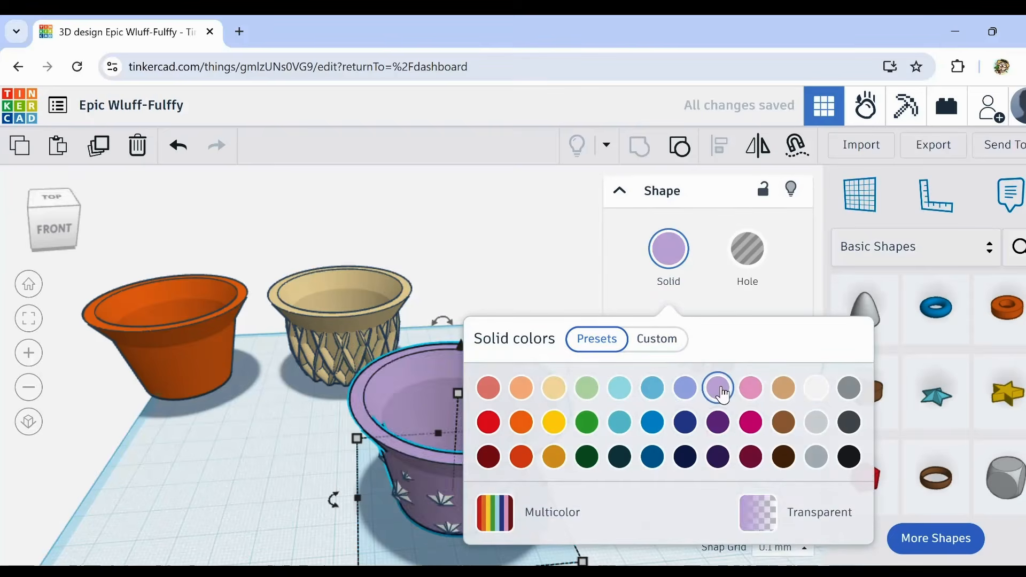
pyautogui.click(723, 417)
pyautogui.click(244, 481)
# Step: Group the purple cup with its stars and turn on Multicolor to keep the stars white
pyautogui.moveTo(245, 481); pyautogui.dragTo(338, 442, button='right')
pyautogui.moveTo(434, 451); pyautogui.dragTo(452, 441, button='right')
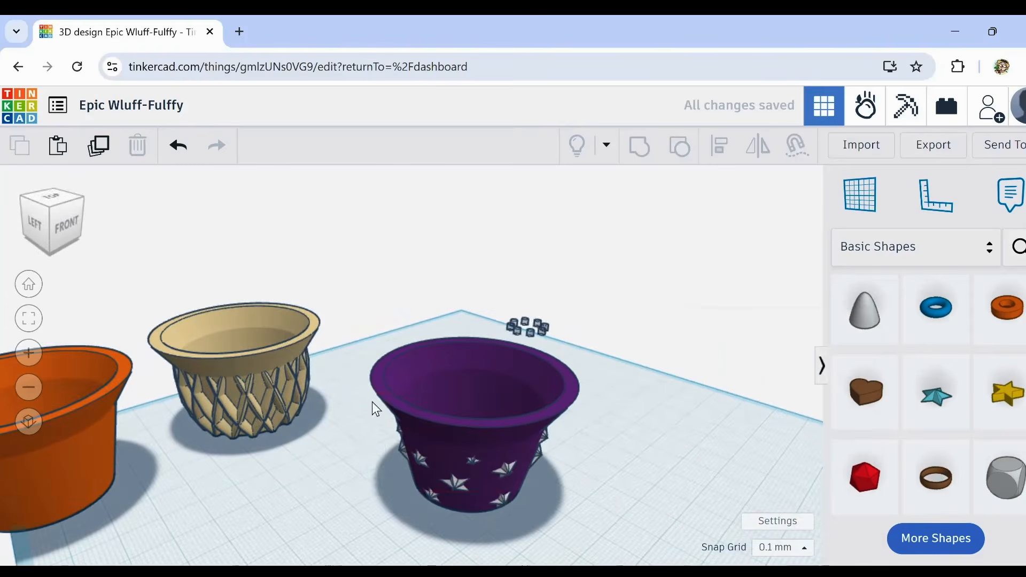
pyautogui.moveTo(367, 392); pyautogui.dragTo(552, 512)
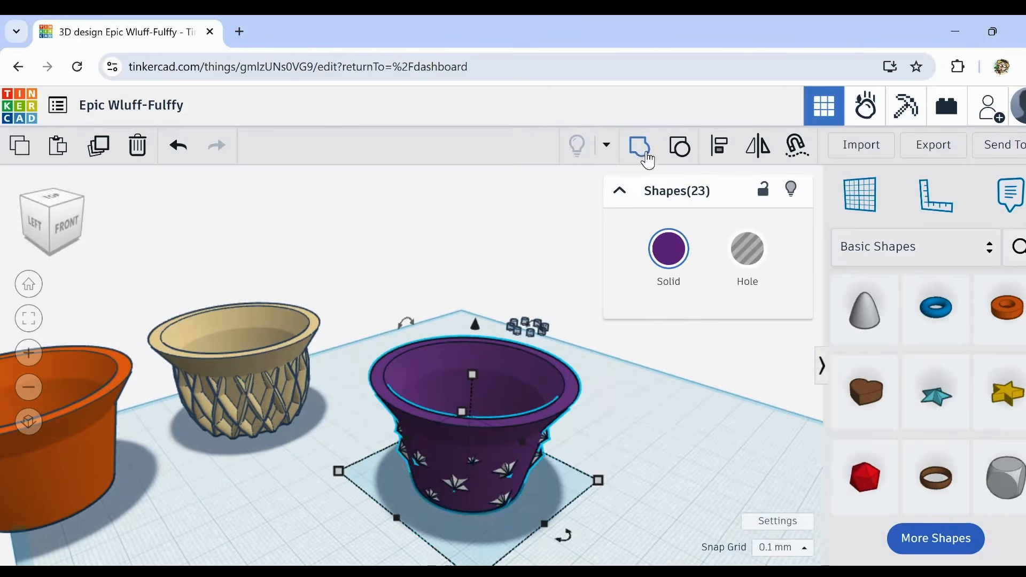
pyautogui.moveTo(630, 467); pyautogui.dragTo(617, 225, button='right')
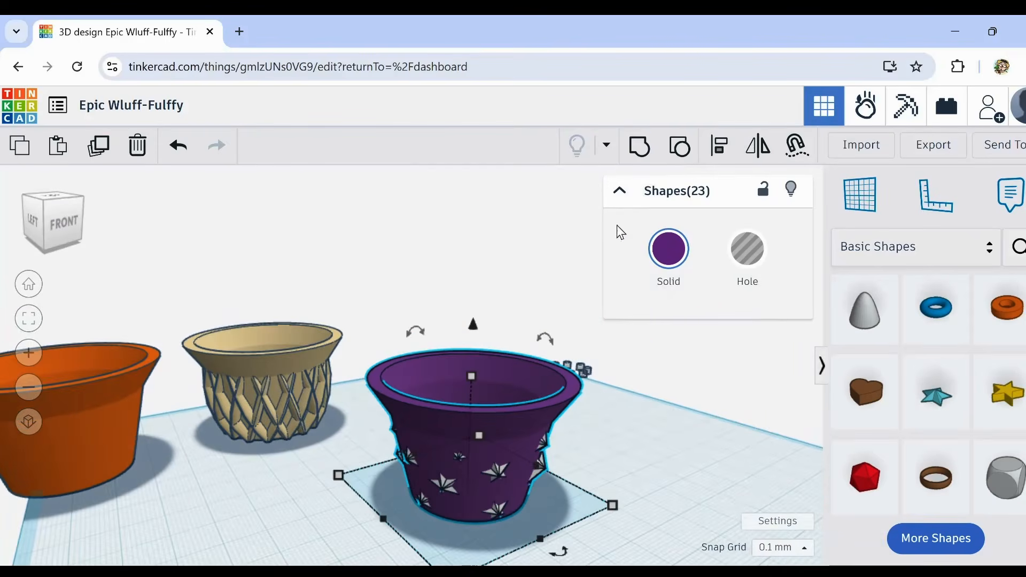
pyautogui.click(643, 150)
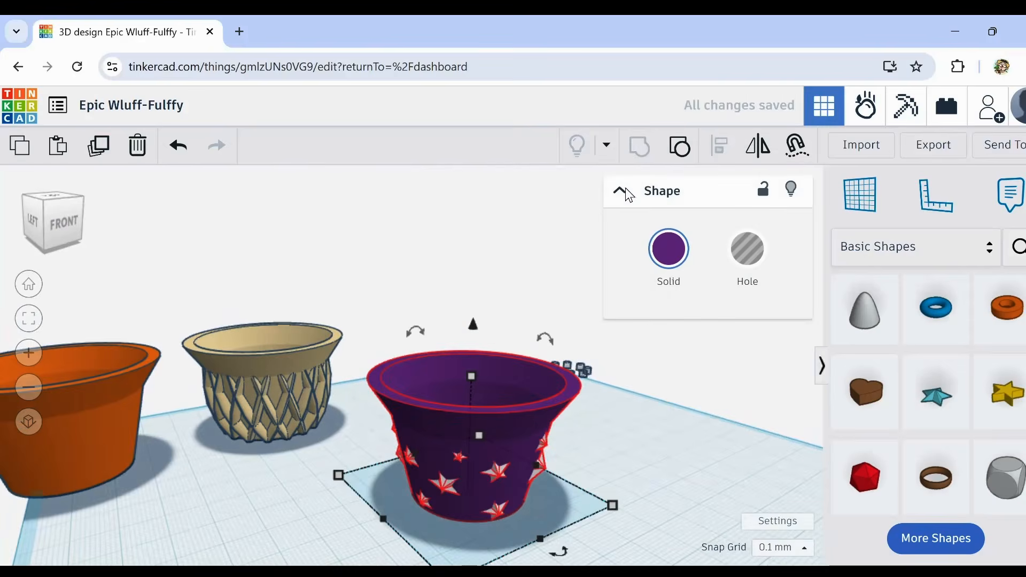
pyautogui.moveTo(611, 460); pyautogui.dragTo(561, 474, button='right')
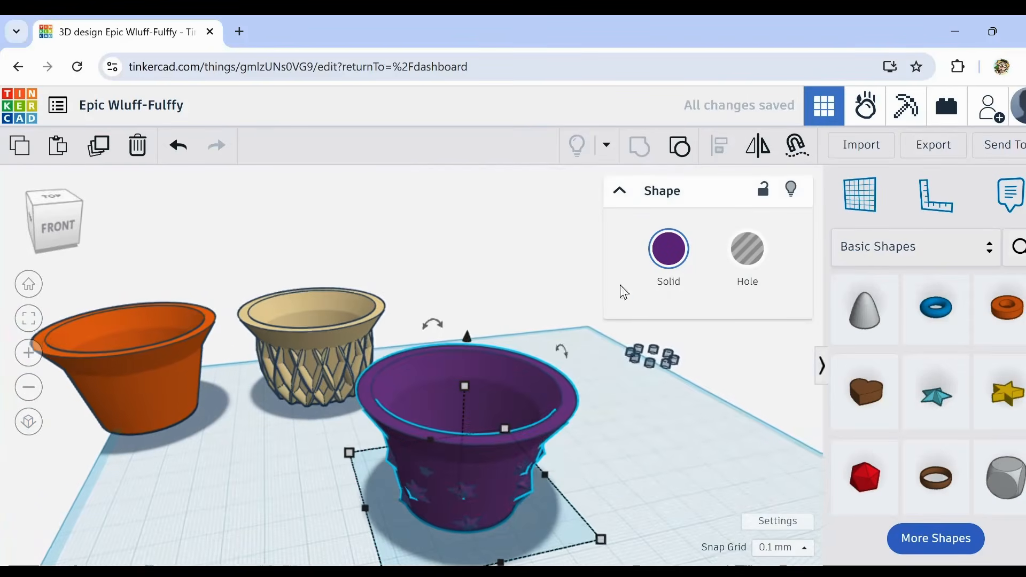
pyautogui.click(669, 251)
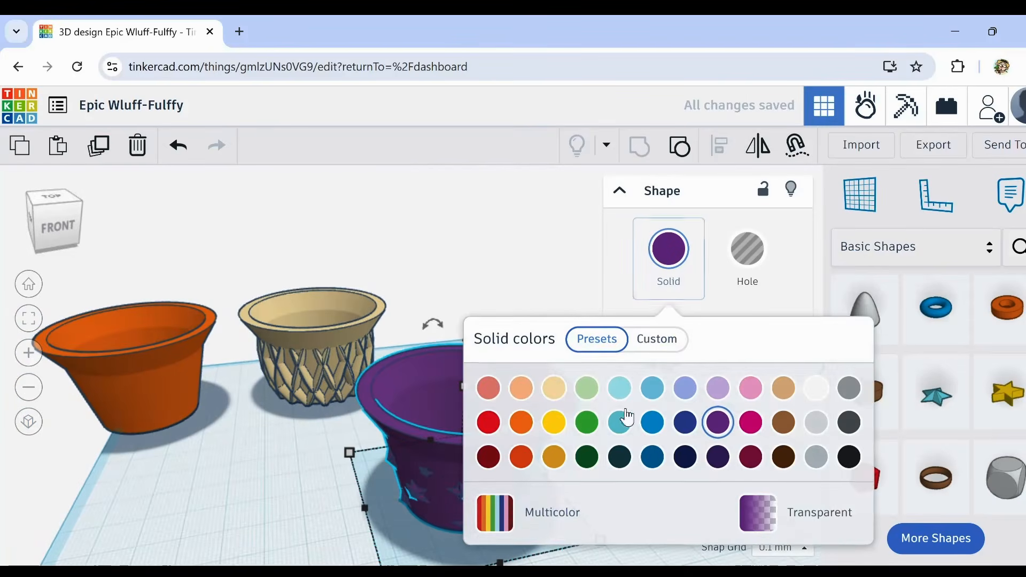
pyautogui.click(508, 512)
pyautogui.click(288, 516)
# Step: Move the purple star cup to the back row beside the lattice cup
pyautogui.moveTo(460, 469); pyautogui.dragTo(454, 337)
pyautogui.click(550, 489)
pyautogui.moveTo(550, 488); pyautogui.dragTo(570, 500, button='right')
pyautogui.moveTo(620, 474); pyautogui.dragTo(512, 474, button='middle')
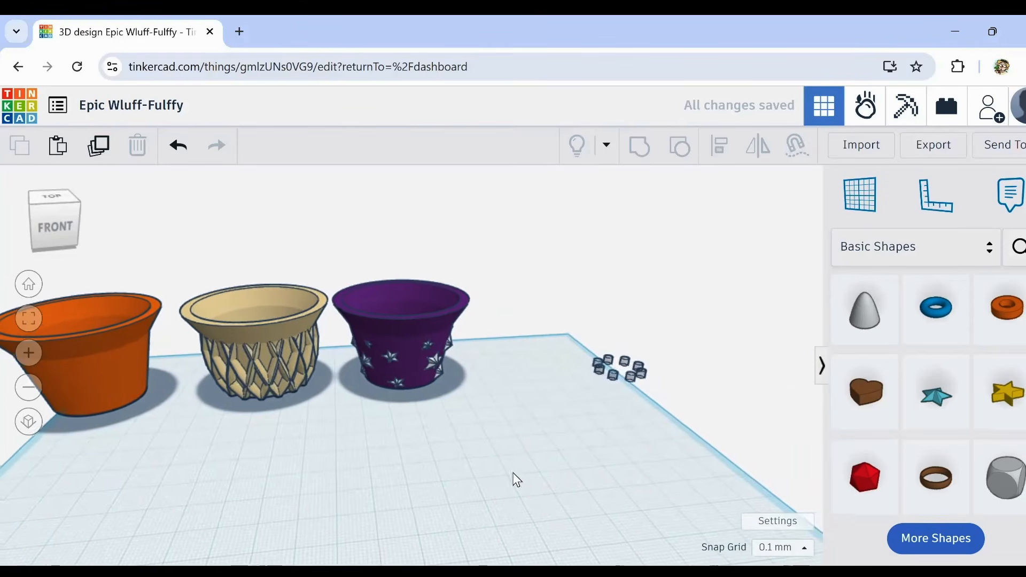
pyautogui.moveTo(568, 325); pyautogui.dragTo(673, 412)
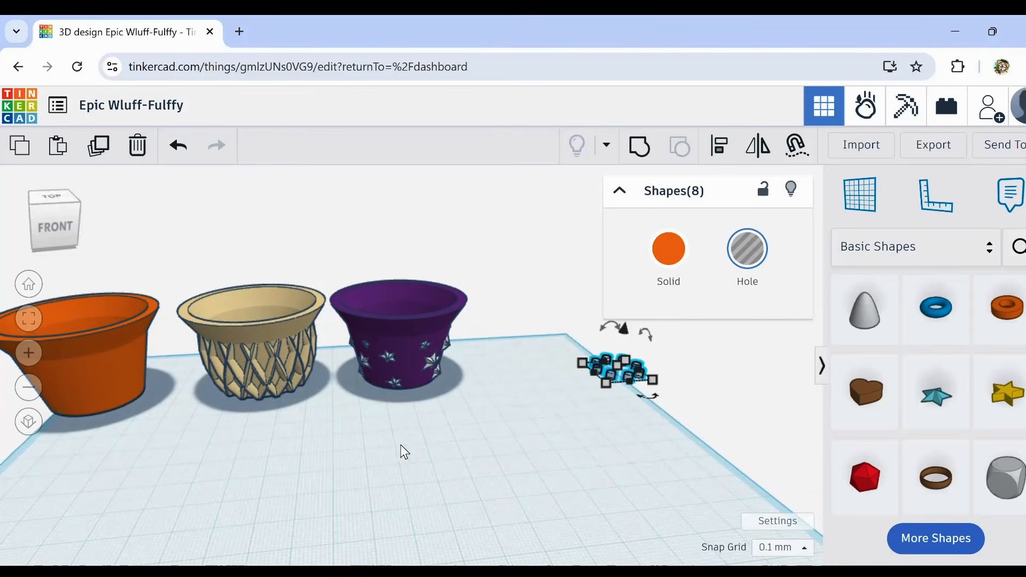
pyautogui.click(395, 467)
# Step: Duplicate the plain orange cup and move the copy to the open area in front of the row of cups
pyautogui.moveTo(394, 467); pyautogui.dragTo(277, 432, button='right')
pyautogui.moveTo(277, 432); pyautogui.dragTo(498, 383, button='middle')
pyautogui.moveTo(261, 203); pyautogui.dragTo(400, 343)
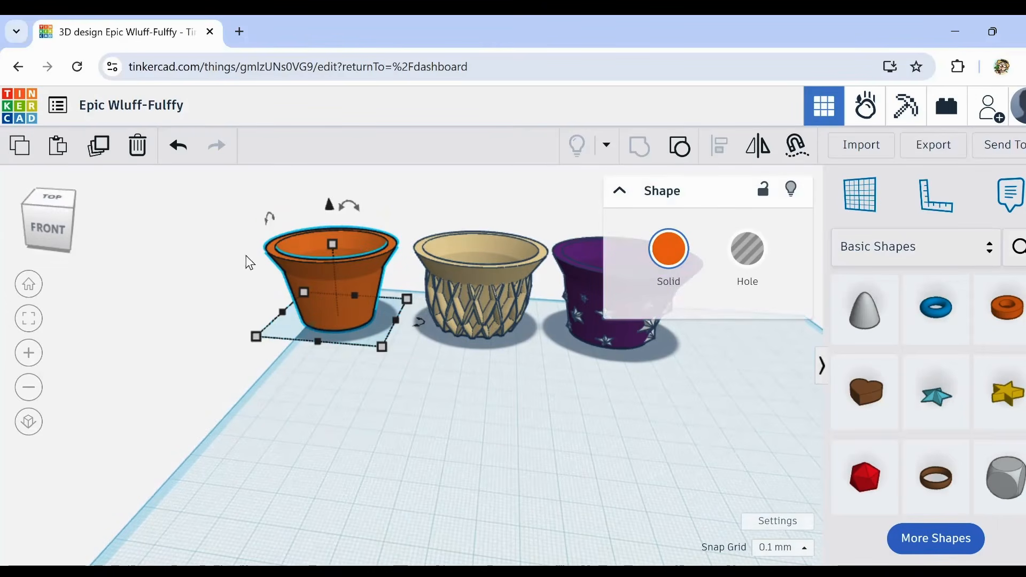
pyautogui.click(105, 151)
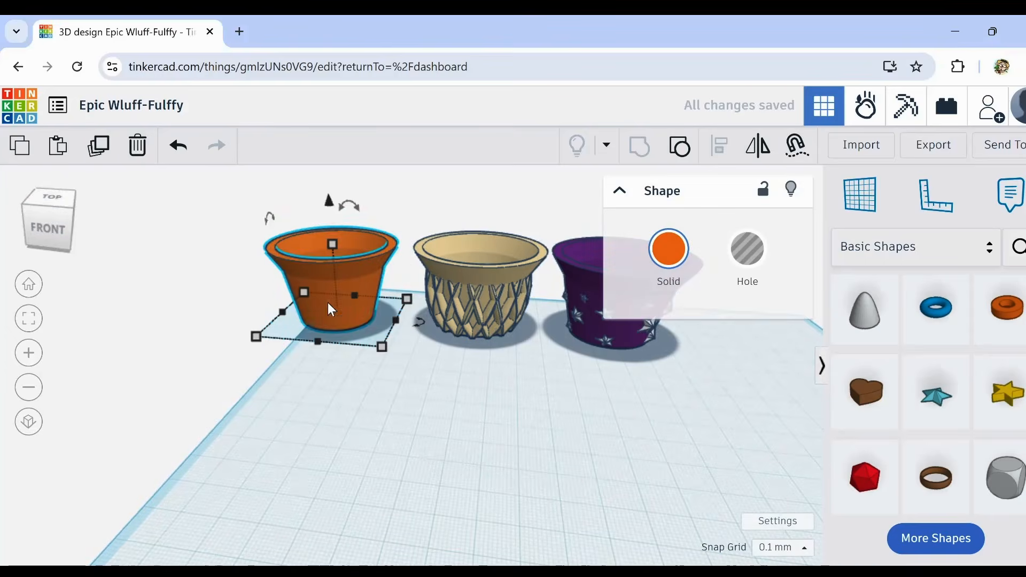
pyautogui.moveTo(350, 312); pyautogui.dragTo(530, 502)
pyautogui.moveTo(633, 486); pyautogui.dragTo(605, 446, button='middle')
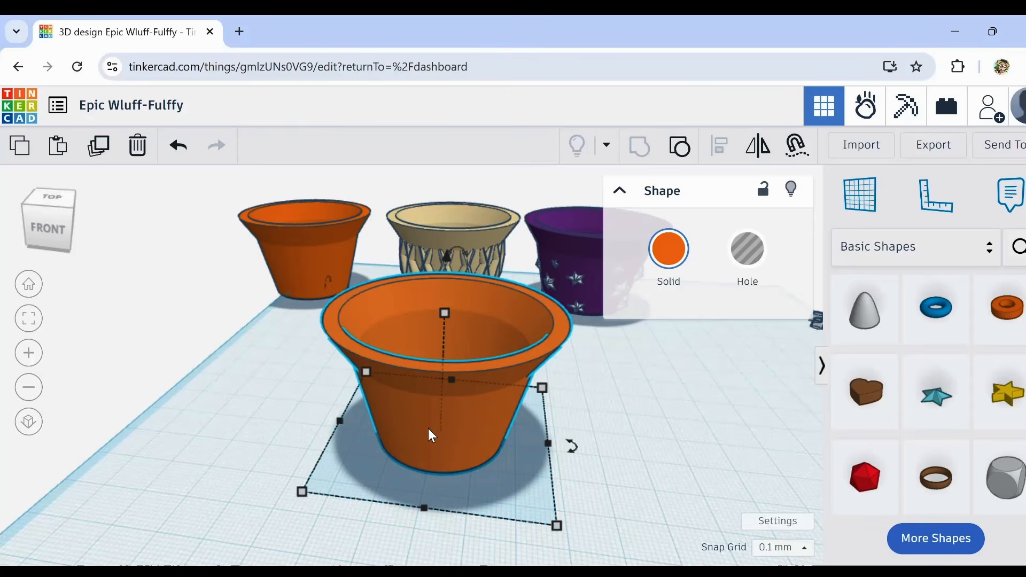
# Step: Ungroup the copied orange cup and delete the eight drainage-hole shapes from its base, keeping the cup body
pyautogui.moveTo(483, 428)
pyautogui.mouseDown(button='right')
pyautogui.moveTo(460, 428)
pyautogui.moveTo(438, 458)
pyautogui.moveTo(483, 393)
pyautogui.moveTo(498, 435)
pyautogui.mouseUp(button='right')
pyautogui.click(679, 147)
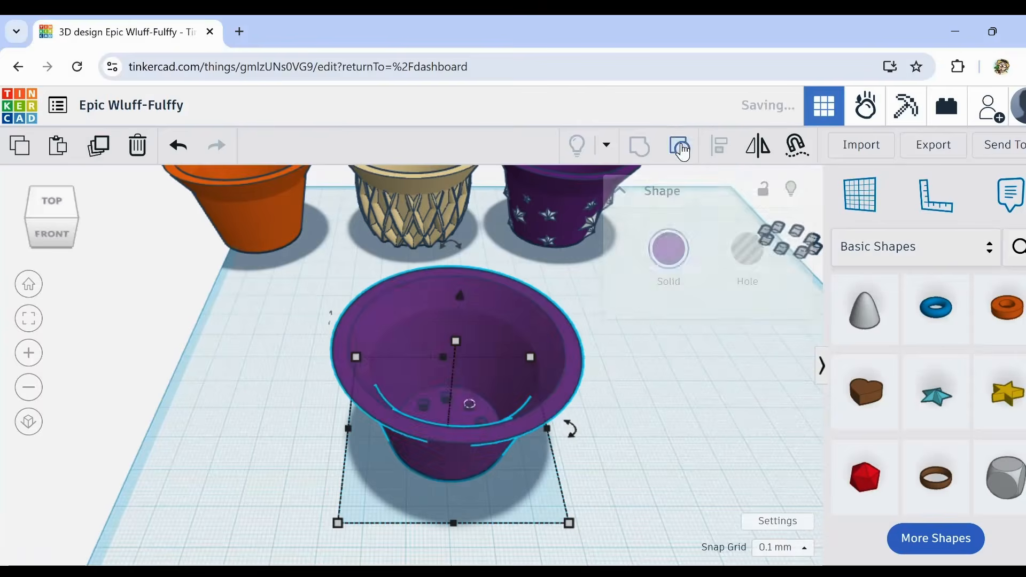
pyautogui.click(284, 394)
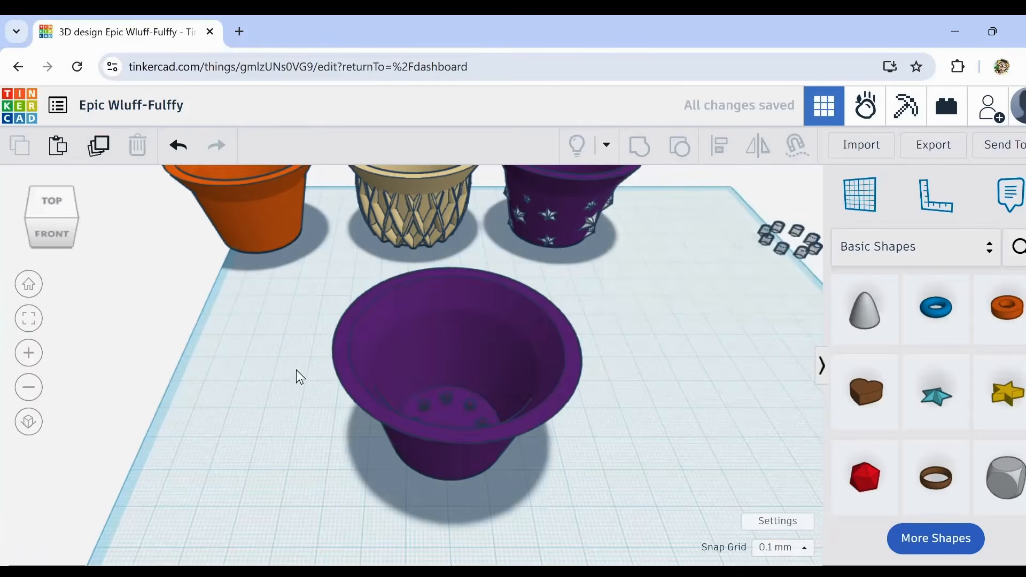
pyautogui.moveTo(294, 372); pyautogui.dragTo(595, 492)
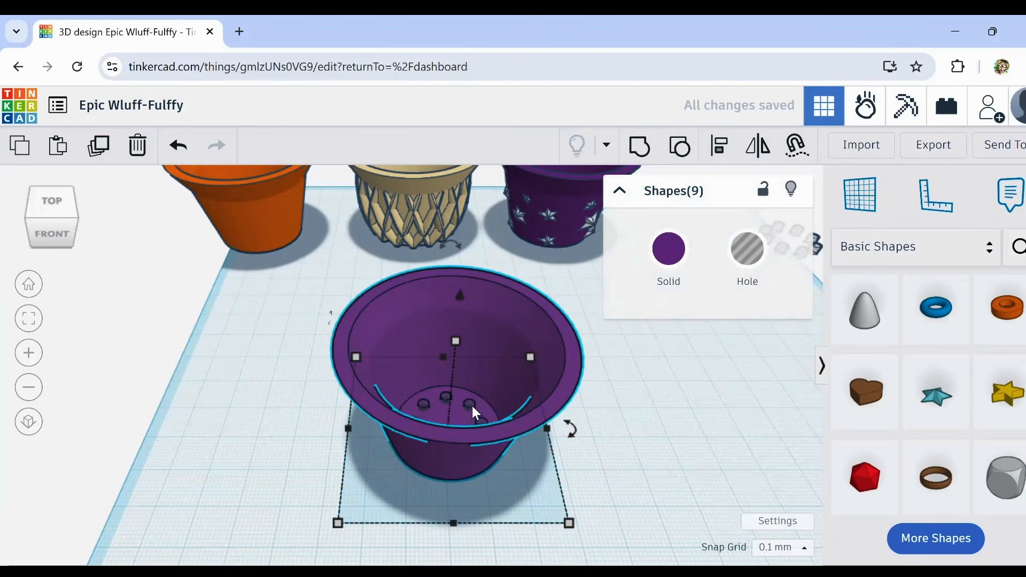
pyautogui.keyDown('shift'); pyautogui.click(503, 321); pyautogui.keyUp('shift')
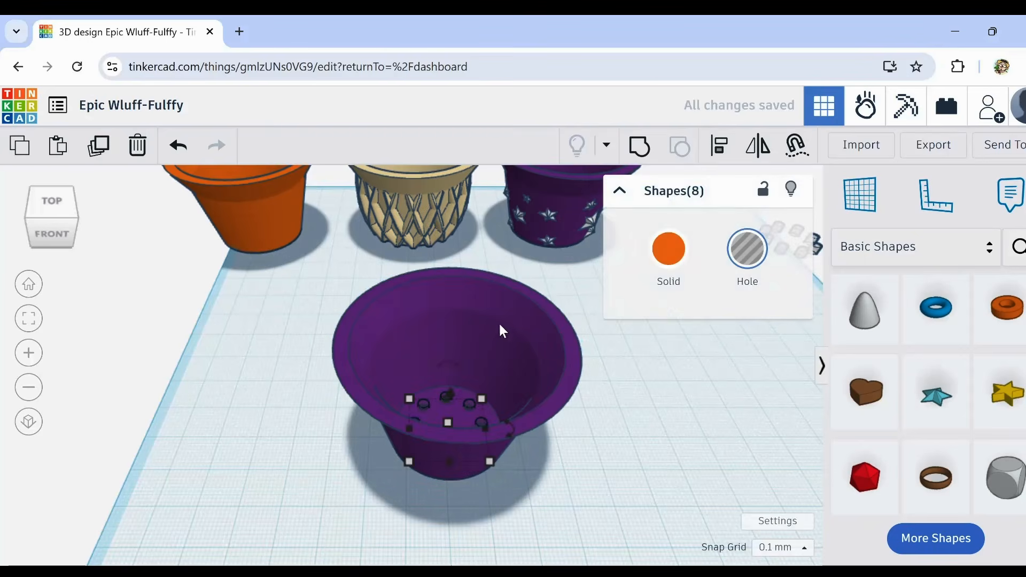
pyautogui.click(137, 145)
# Step: Recolour the cup body without drainage holes to the medium teal preset
pyautogui.click(436, 428)
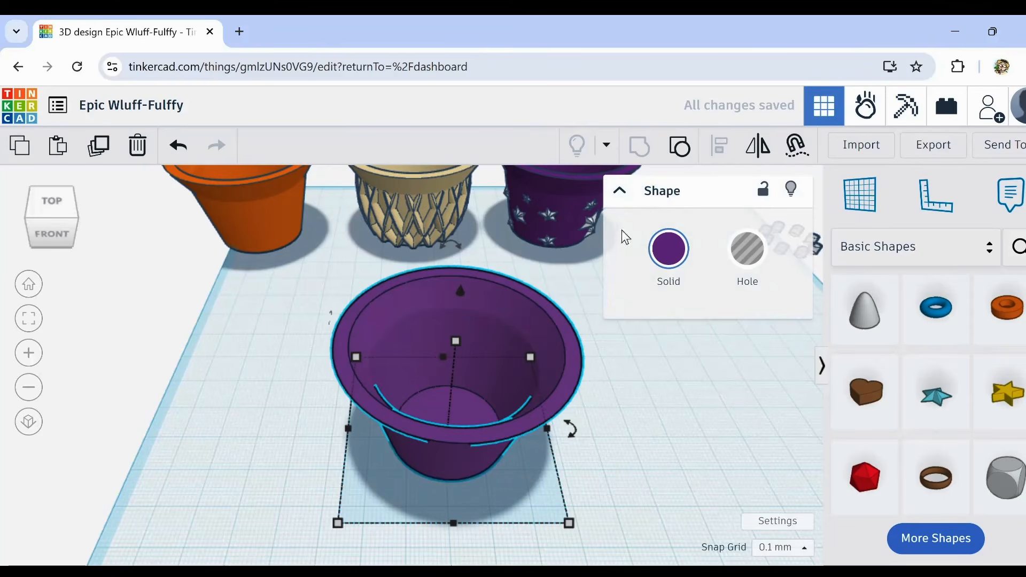
pyautogui.click(669, 248)
pyautogui.click(620, 422)
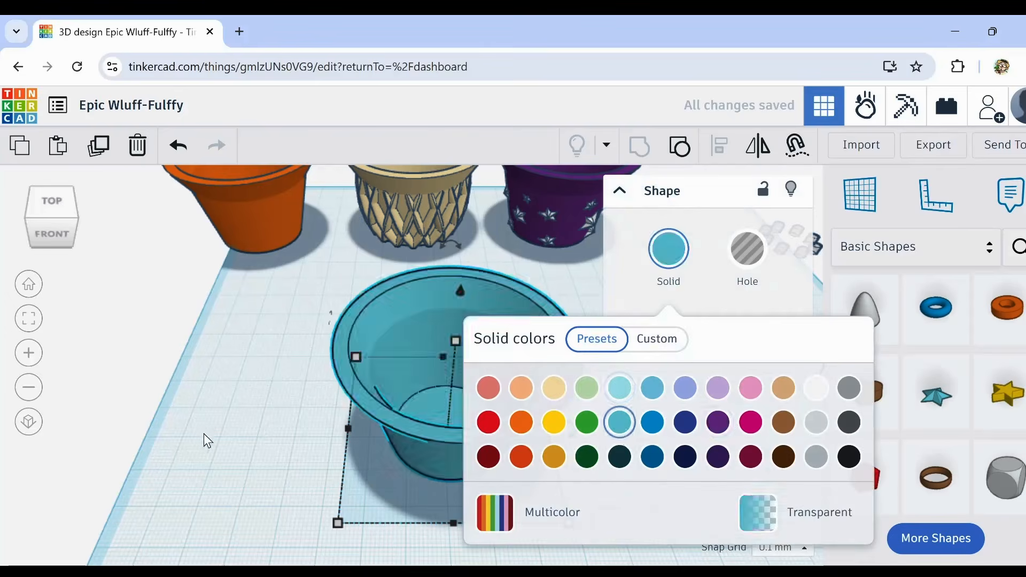
pyautogui.click(204, 434)
pyautogui.moveTo(300, 461); pyautogui.dragTo(473, 408, button='right')
pyautogui.moveTo(484, 458); pyautogui.dragTo(553, 418, button='right')
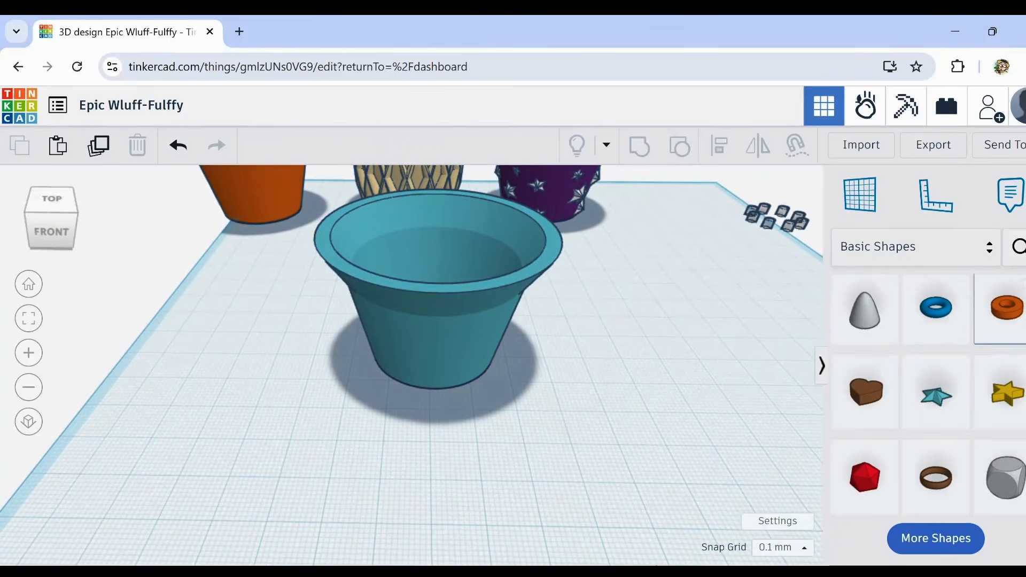
pyautogui.scroll(1, 929, 396)
pyautogui.scroll(2, 929, 395)
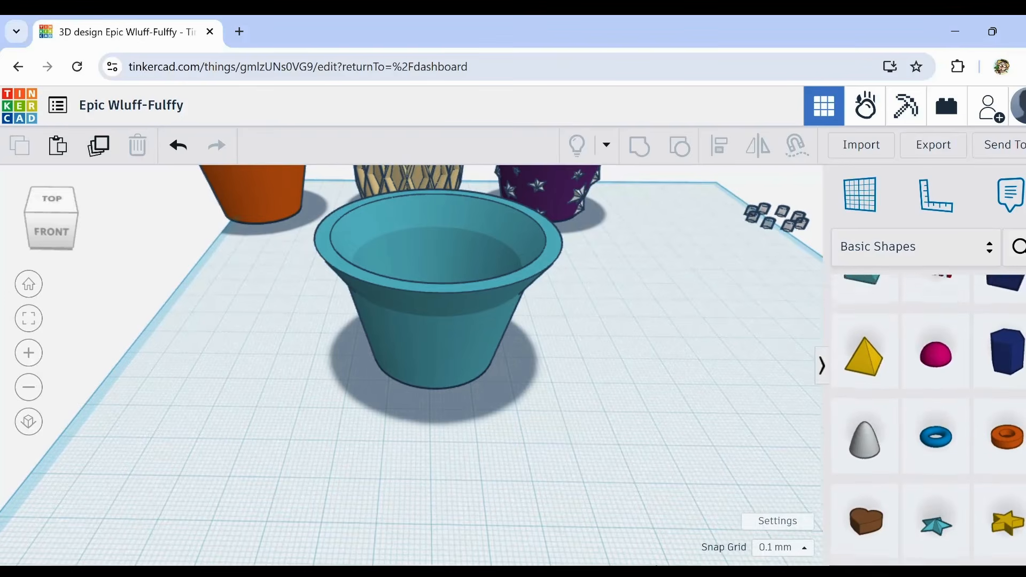
pyautogui.scroll(-2, 928, 395)
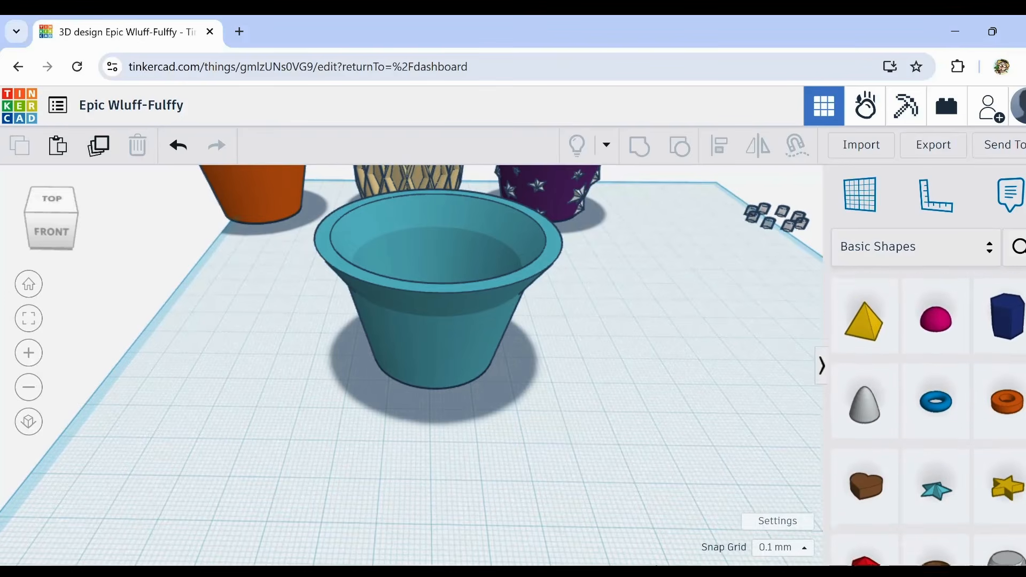
# Step: Duplicate the teal cup in place and lower the copy's height to about 18.5 mm
pyautogui.click(384, 311)
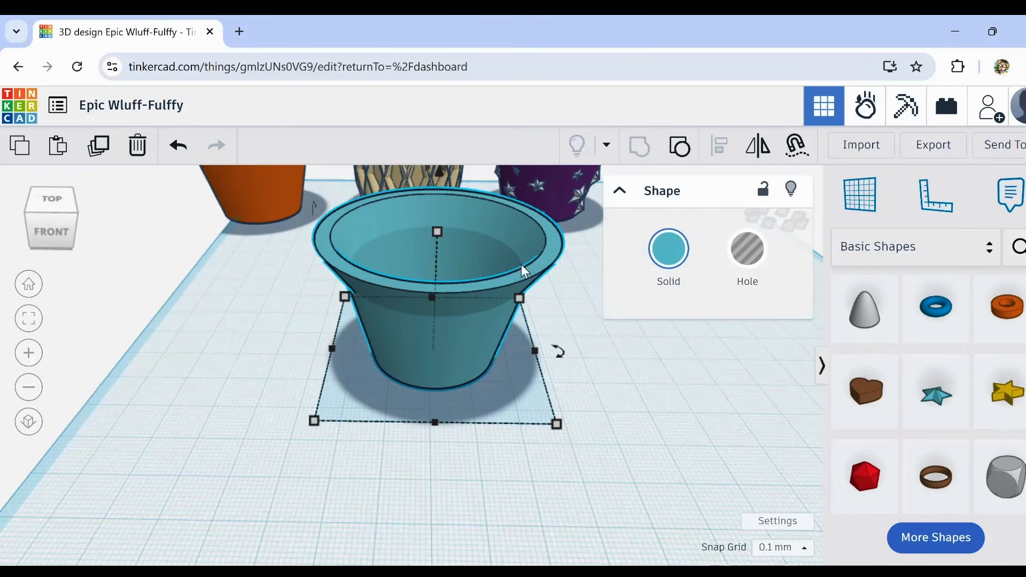
pyautogui.click(99, 147)
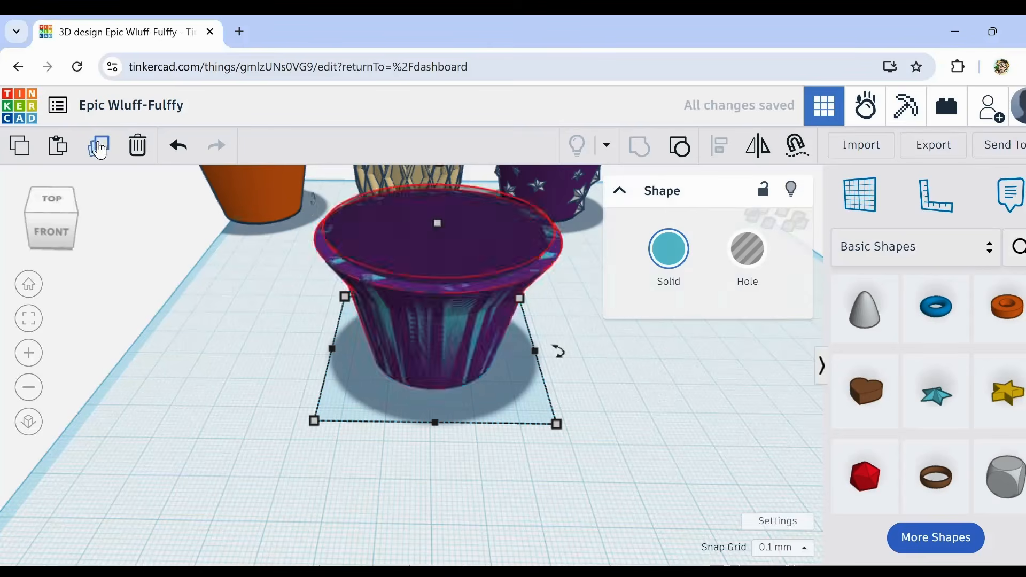
pyautogui.moveTo(437, 232); pyautogui.dragTo(431, 284)
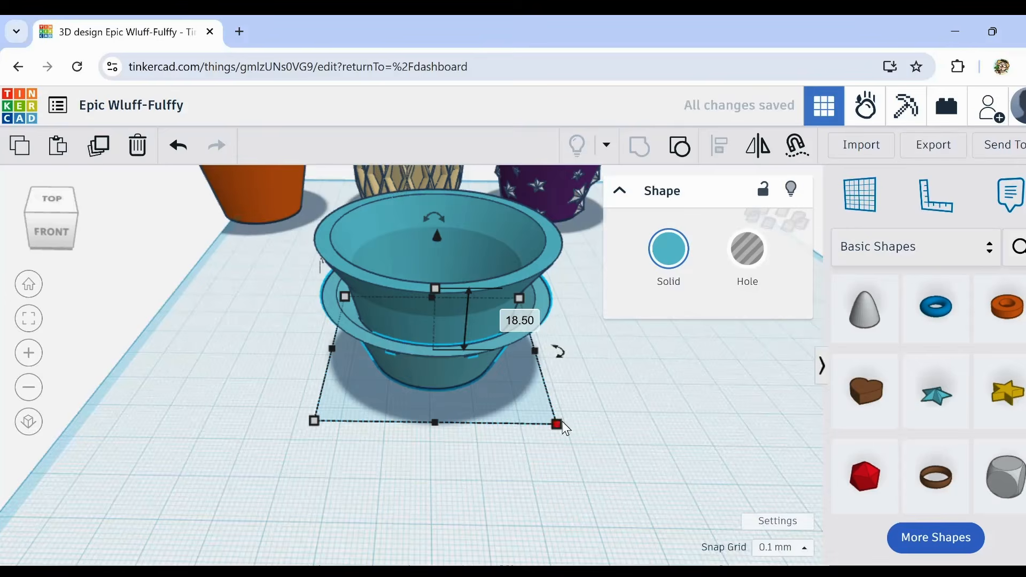
# Step: Enlarge the short copy's footprint slightly and nudge it left in small steps around the taller cup
pyautogui.moveTo(557, 424); pyautogui.dragTo(576, 436)
pyautogui.press('Left')
pyautogui.press('Left')
pyautogui.press('Left')
pyautogui.press('Left')
pyautogui.press('Left')
pyautogui.press('Left')
pyautogui.press('Left')
pyautogui.press('Left')
pyautogui.press('Left')
pyautogui.press('Left')
pyautogui.press('Left')
pyautogui.press('Left')
pyautogui.press('Left')
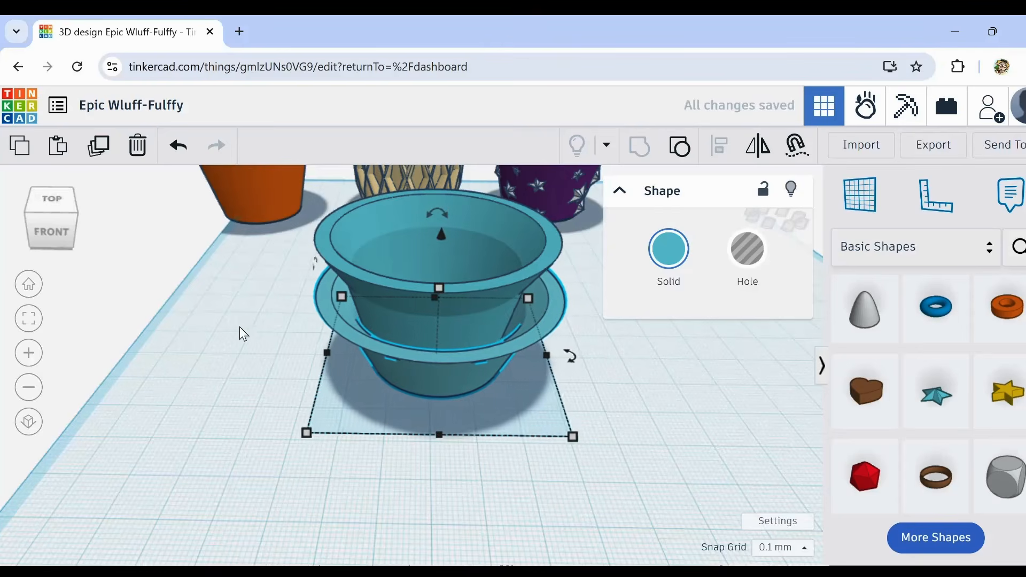
# Step: Align the two teal cups to a common centre along both horizontal axes
pyautogui.moveTo(273, 288); pyautogui.dragTo(521, 398)
pyautogui.click(717, 159)
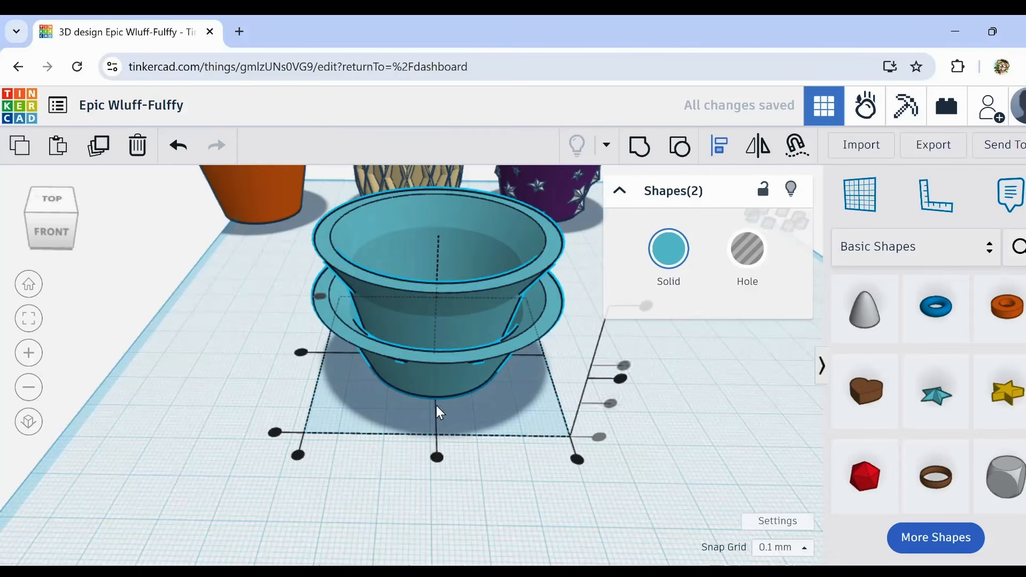
pyautogui.click(437, 457)
pyautogui.click(301, 354)
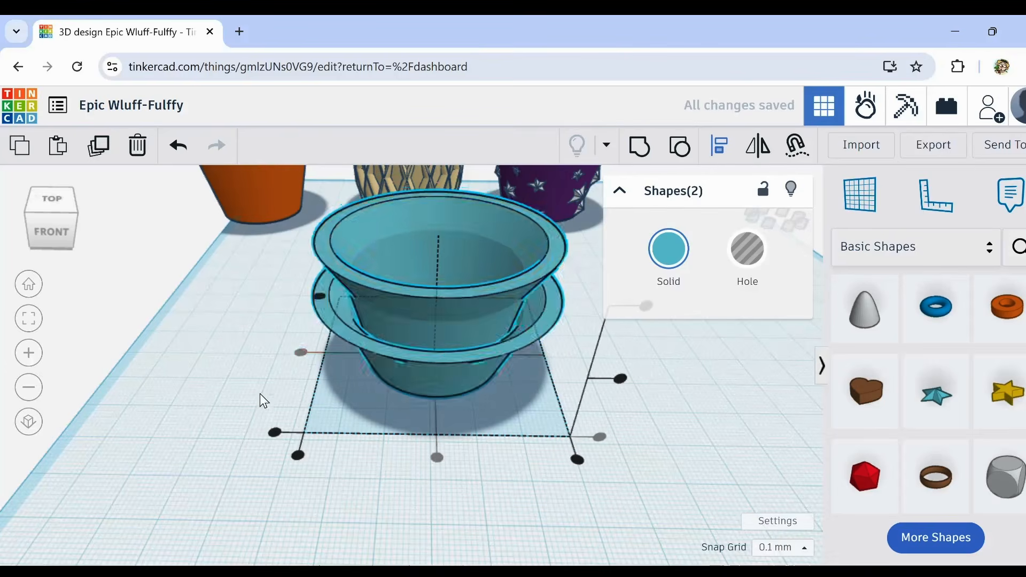
pyautogui.click(260, 394)
# Step: Scale the short outer cup up from its centre to about 70.9 by 70.9 mm, leaving a gap around the inner cup
pyautogui.moveTo(260, 394); pyautogui.dragTo(400, 360, button='right')
pyautogui.click(423, 338)
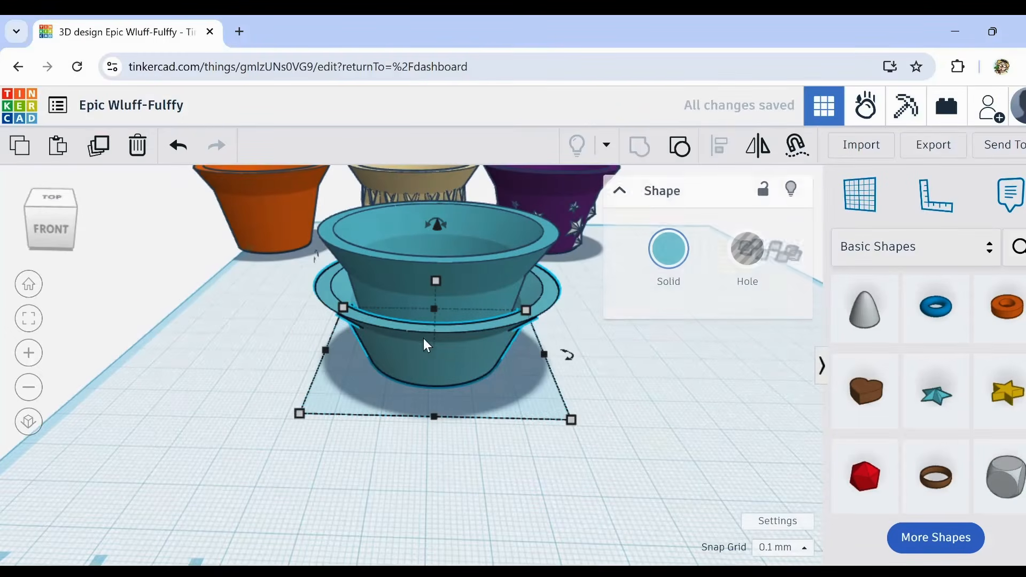
pyautogui.moveTo(572, 420); pyautogui.dragTo(608, 435)
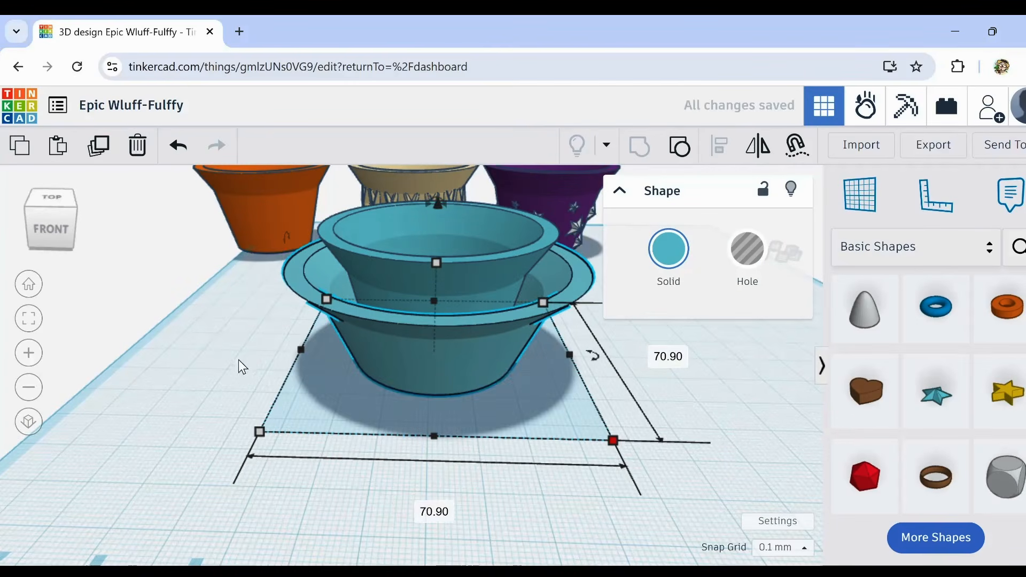
pyautogui.click(223, 351)
pyautogui.moveTo(223, 350)
pyautogui.mouseDown(button='right')
pyautogui.moveTo(270, 406)
pyautogui.moveTo(284, 380)
pyautogui.moveTo(222, 351)
pyautogui.moveTo(178, 359)
pyautogui.moveTo(177, 397)
pyautogui.moveTo(261, 354)
pyautogui.moveTo(207, 369)
pyautogui.moveTo(215, 353)
pyautogui.mouseUp(button='right')
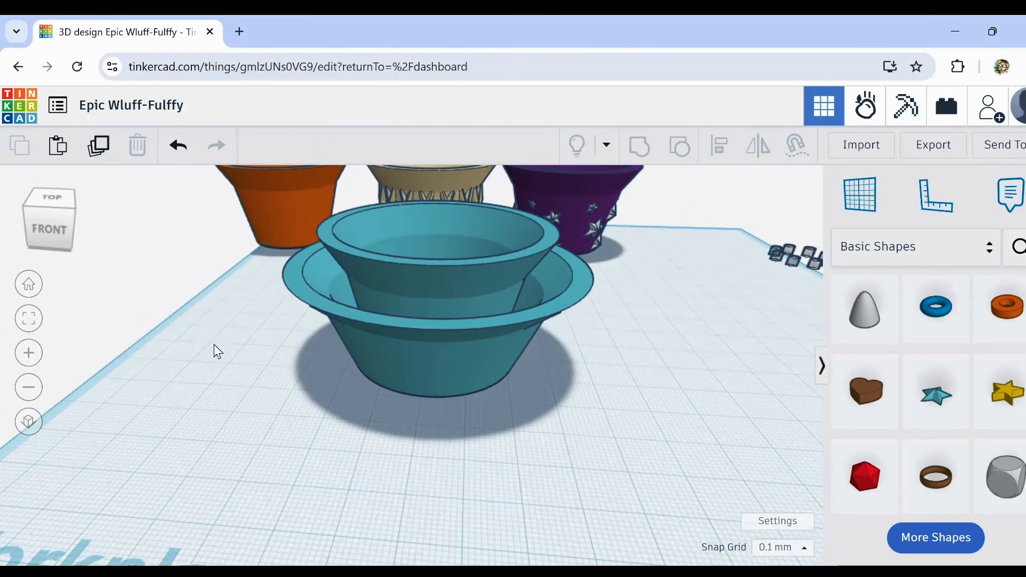
pyautogui.moveTo(214, 350); pyautogui.dragTo(294, 359, button='right')
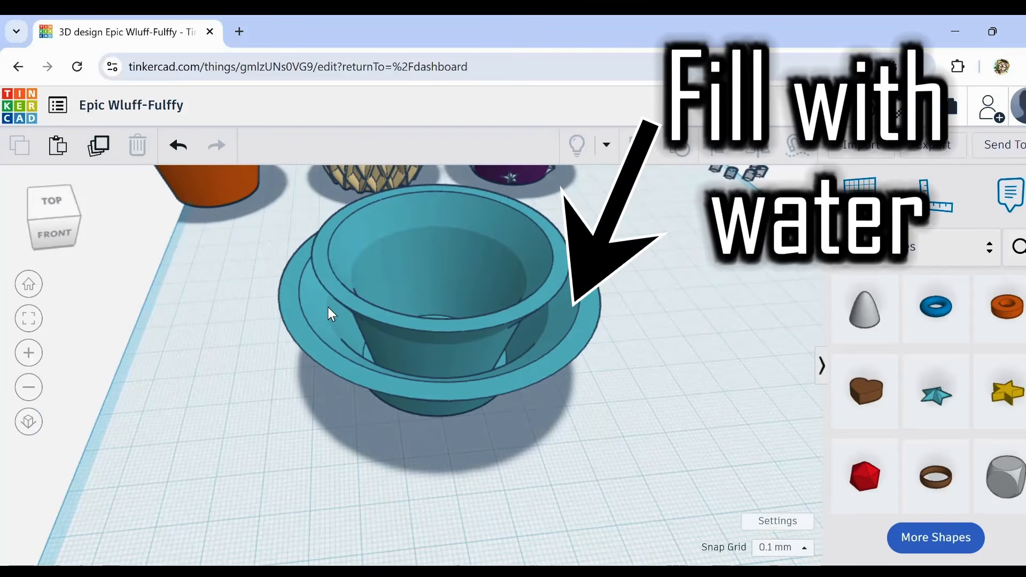
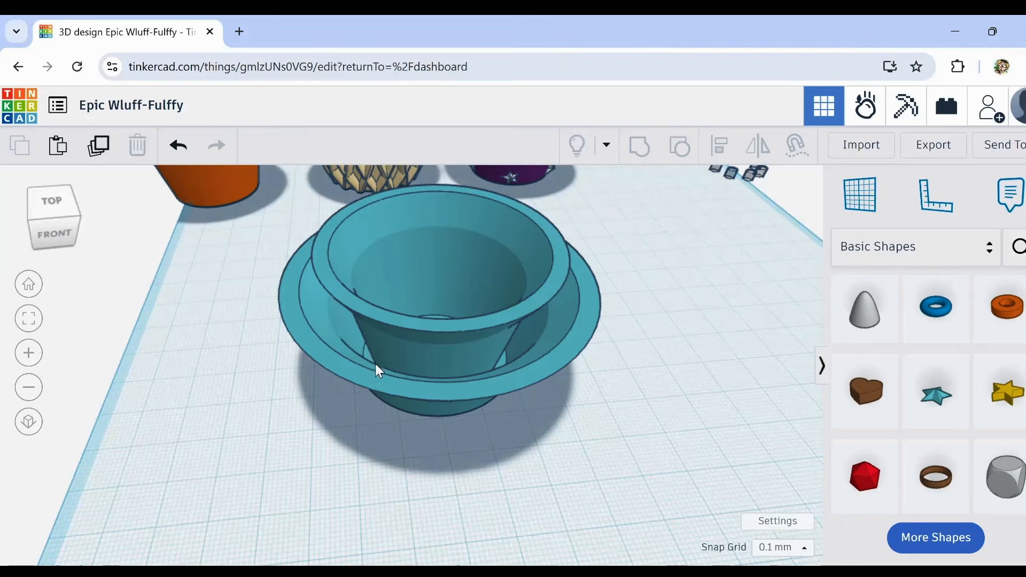
# Step: Examine the gap and the bases of the nested teal cups from several angles, up close and farther out
pyautogui.moveTo(375, 363)
pyautogui.mouseDown(button='right')
pyautogui.moveTo(425, 357)
pyautogui.moveTo(405, 368)
pyautogui.moveTo(353, 358)
pyautogui.moveTo(360, 373)
pyautogui.mouseUp(button='right')
pyautogui.scroll(3, 420, 357)
pyautogui.scroll(5, 363, 370)
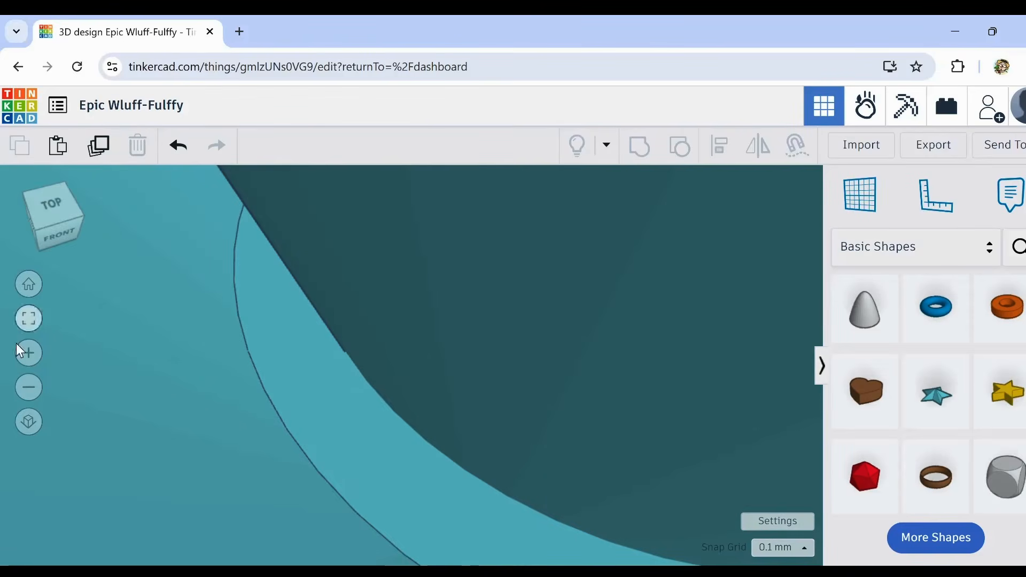
pyautogui.scroll(-5, 233, 338)
pyautogui.scroll(-3, 305, 349)
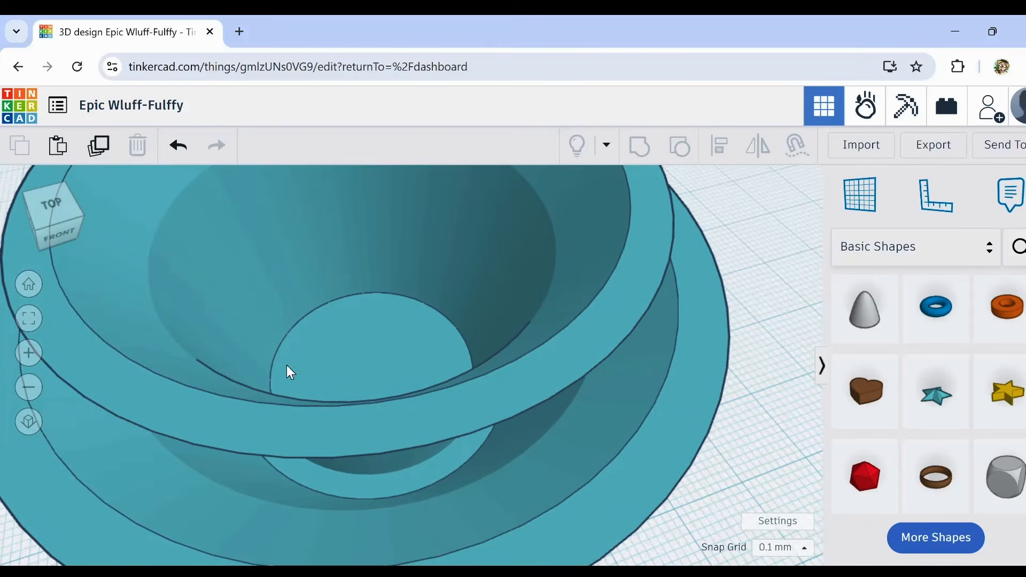
pyautogui.moveTo(405, 450); pyautogui.dragTo(369, 429, button='right')
pyautogui.scroll(8, 258, 422)
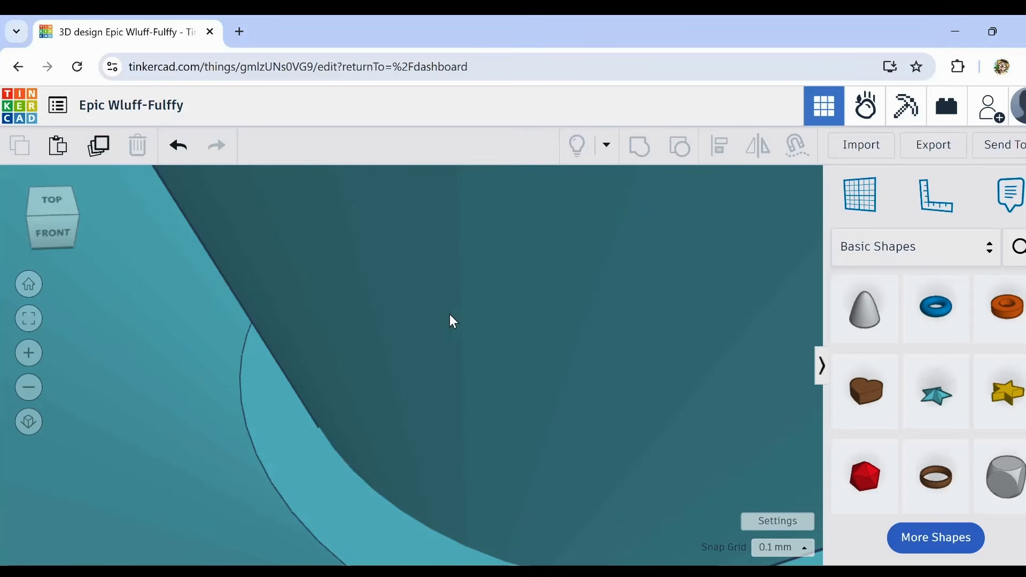
pyautogui.scroll(-10, 428, 320)
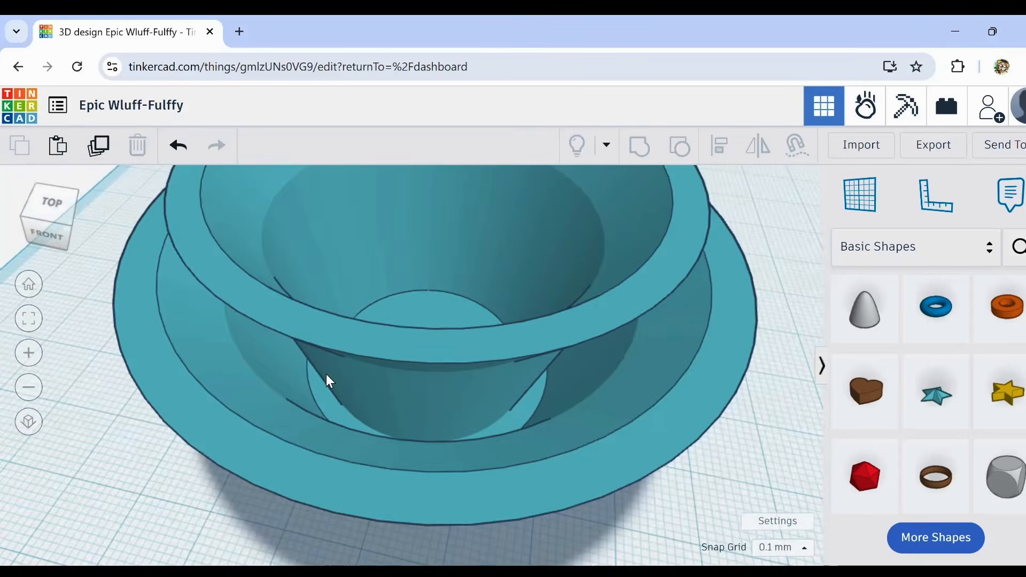
pyautogui.moveTo(330, 381); pyautogui.dragTo(366, 385, button='right')
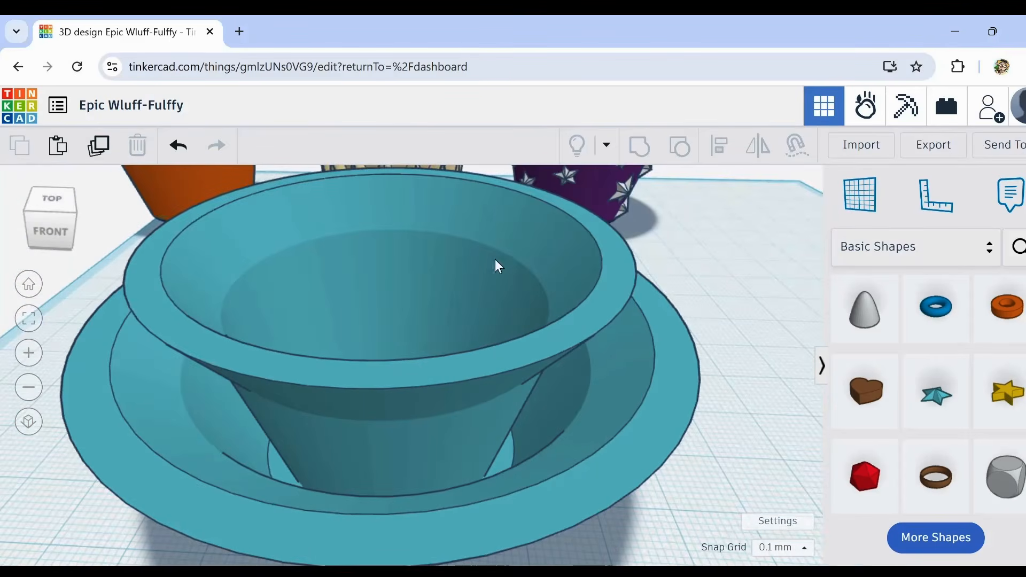
pyautogui.scroll(5, 306, 471)
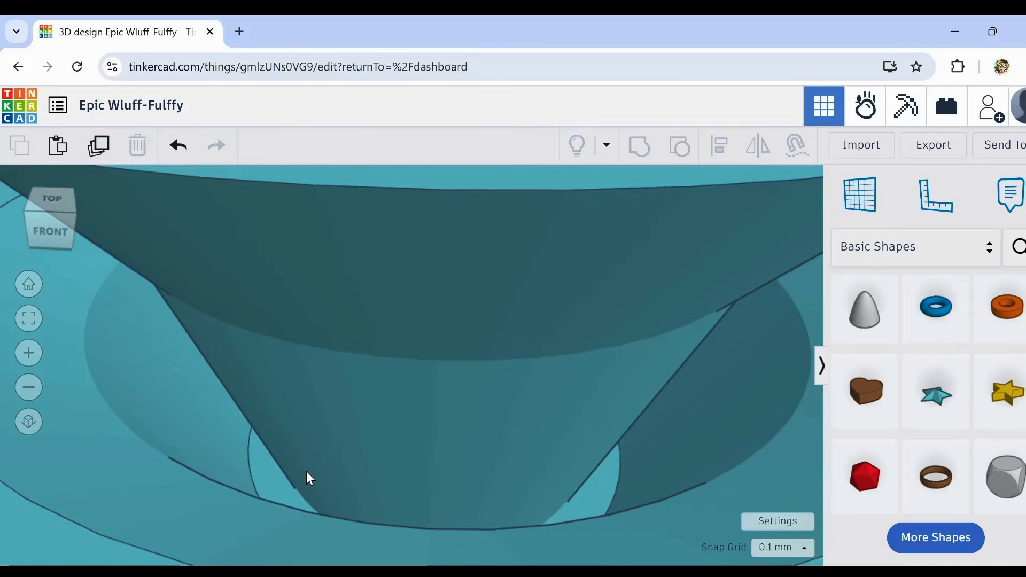
pyautogui.moveTo(306, 472); pyautogui.dragTo(290, 442, button='right')
pyautogui.scroll(-5, 293, 427)
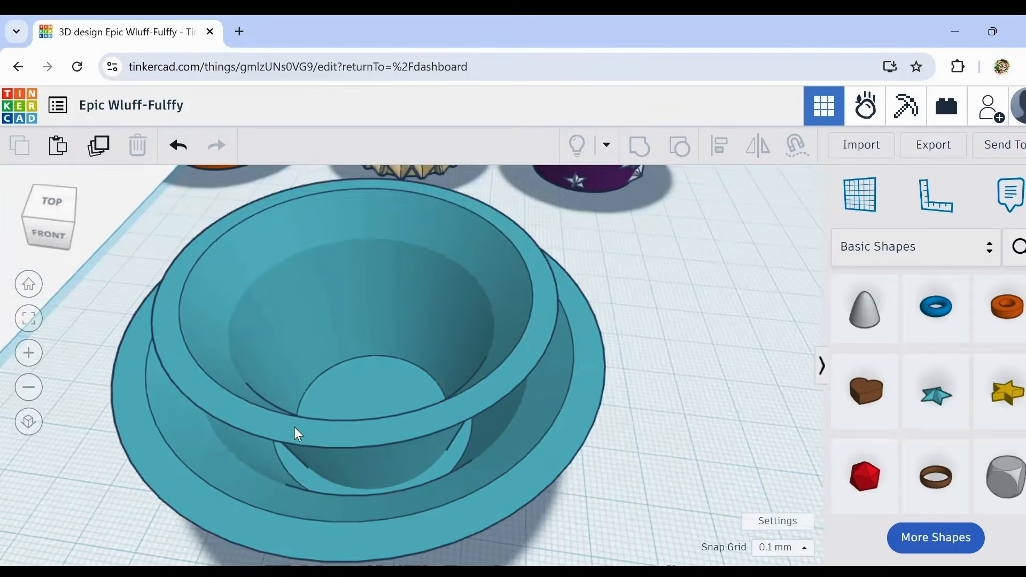
pyautogui.moveTo(294, 428); pyautogui.dragTo(335, 380, button='middle')
pyautogui.scroll(5, 281, 425)
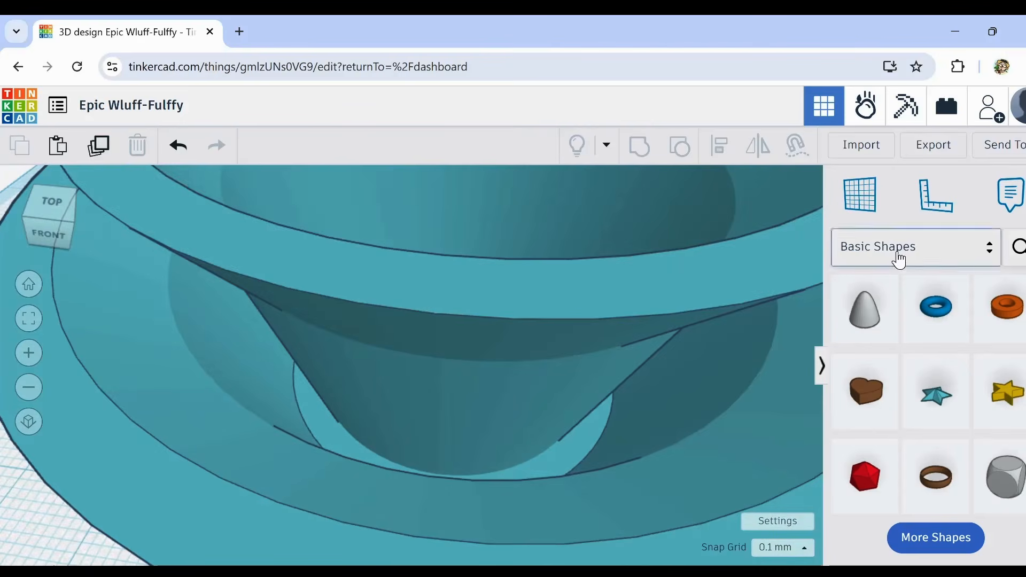
# Step: Try the inner teal cup as a hole to inspect the bases, and restore it to solid
pyautogui.click(657, 307)
pyautogui.click(746, 265)
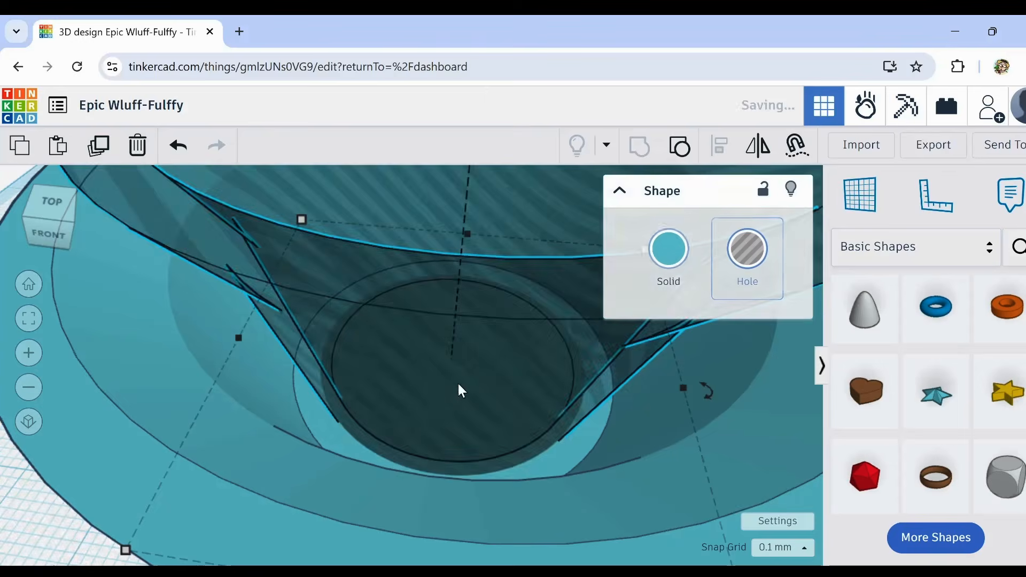
pyautogui.scroll(3, 306, 357)
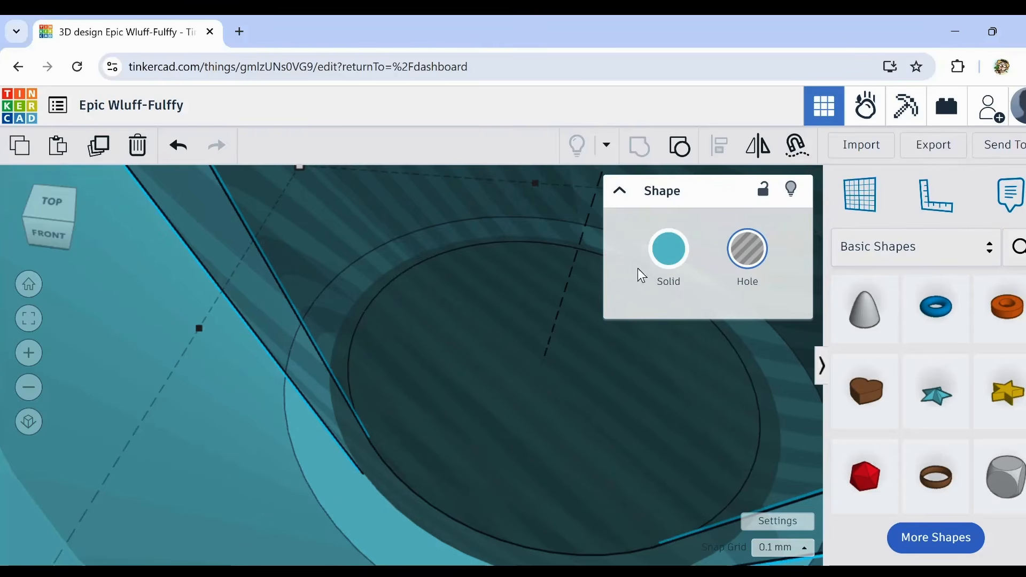
pyautogui.click(688, 261)
pyautogui.scroll(-5, 294, 454)
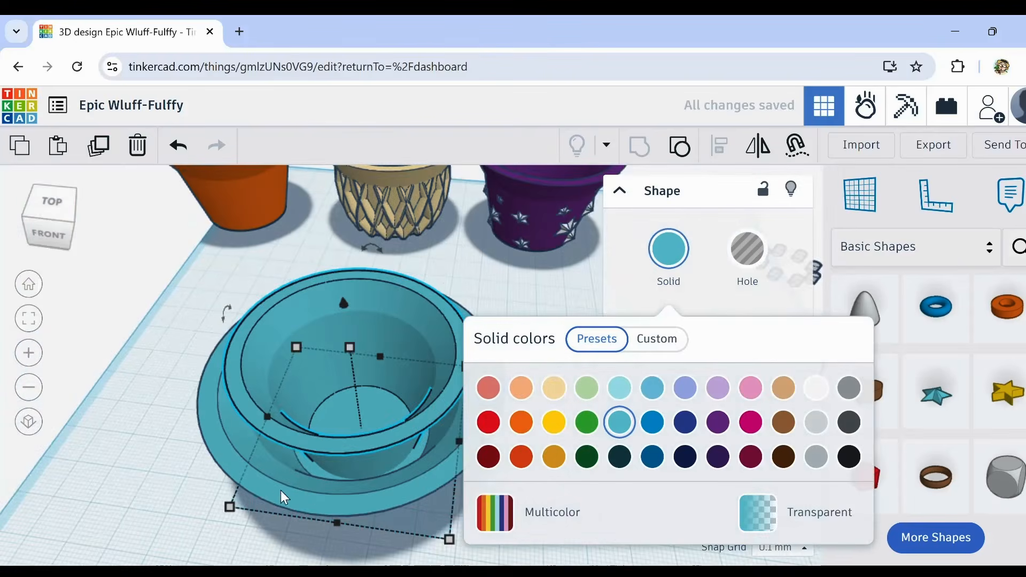
# Step: Try ungrouping the outer teal cup and making its body transparent to inspect the inner hole, and undo these changes
pyautogui.click(155, 474)
pyautogui.moveTo(172, 514); pyautogui.dragTo(251, 515, button='right')
pyautogui.click(251, 515)
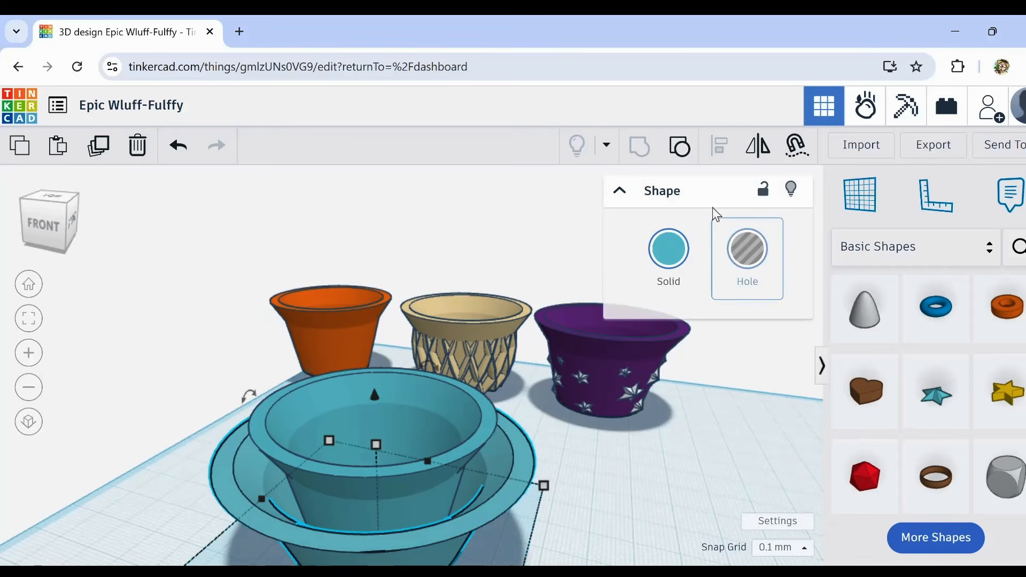
pyautogui.click(679, 152)
pyautogui.moveTo(687, 501); pyautogui.dragTo(559, 415, button='right')
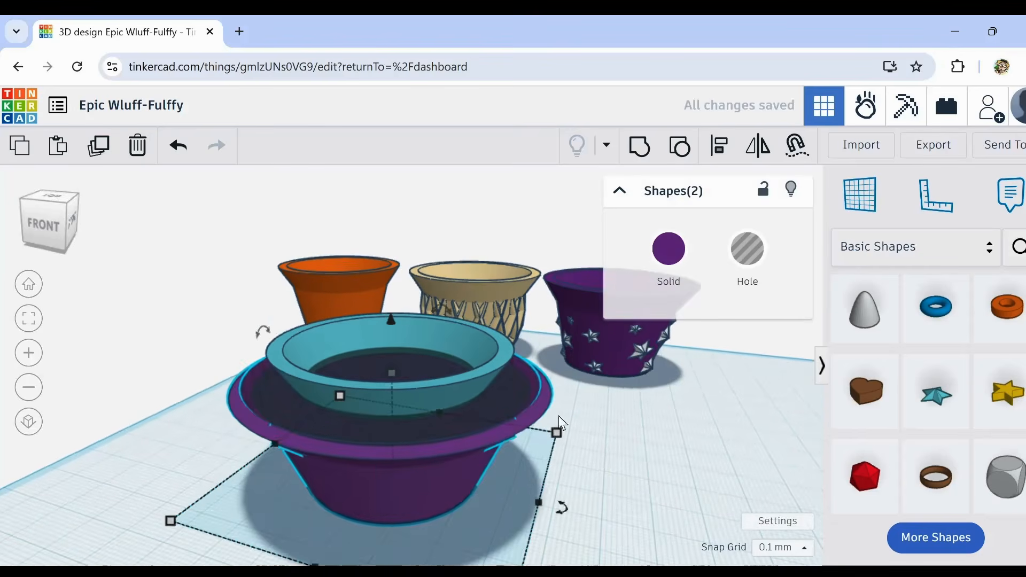
pyautogui.click(625, 395)
pyautogui.click(509, 387)
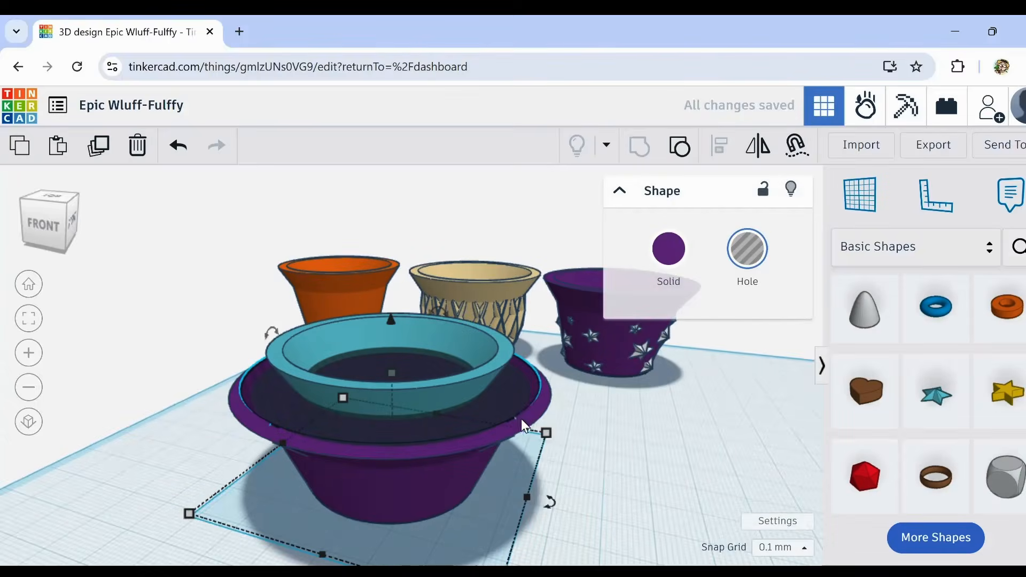
pyautogui.click(541, 412)
pyautogui.press('h')
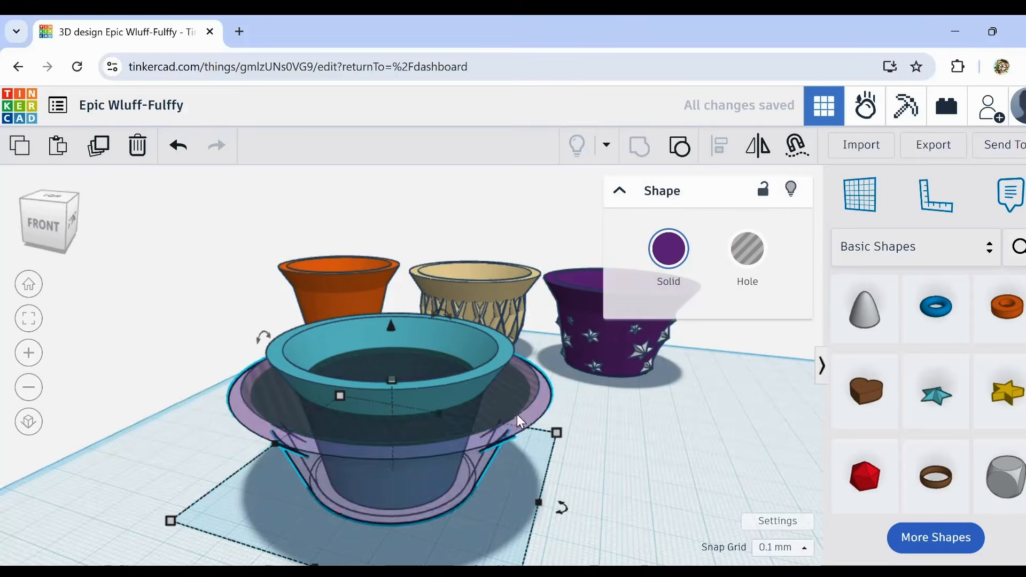
pyautogui.click(502, 403)
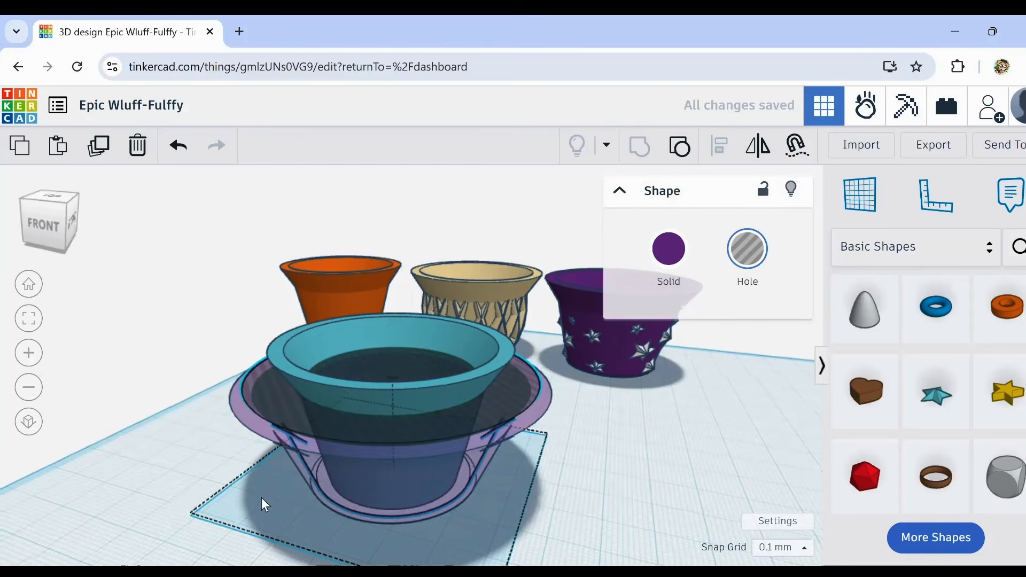
pyautogui.moveTo(261, 498); pyautogui.dragTo(293, 529, button='right')
pyautogui.click(178, 147)
pyautogui.click(178, 146)
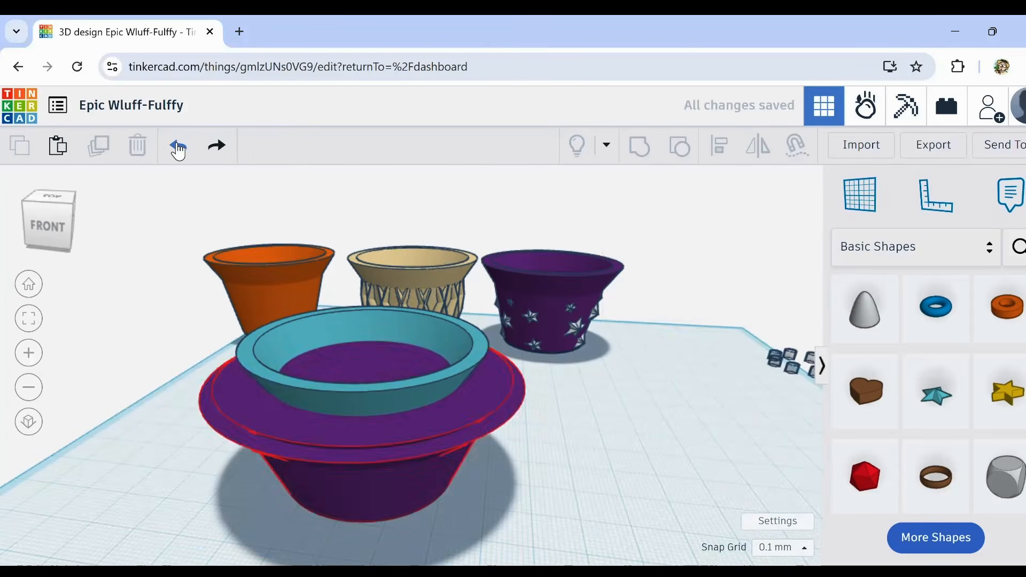
pyautogui.click(177, 147)
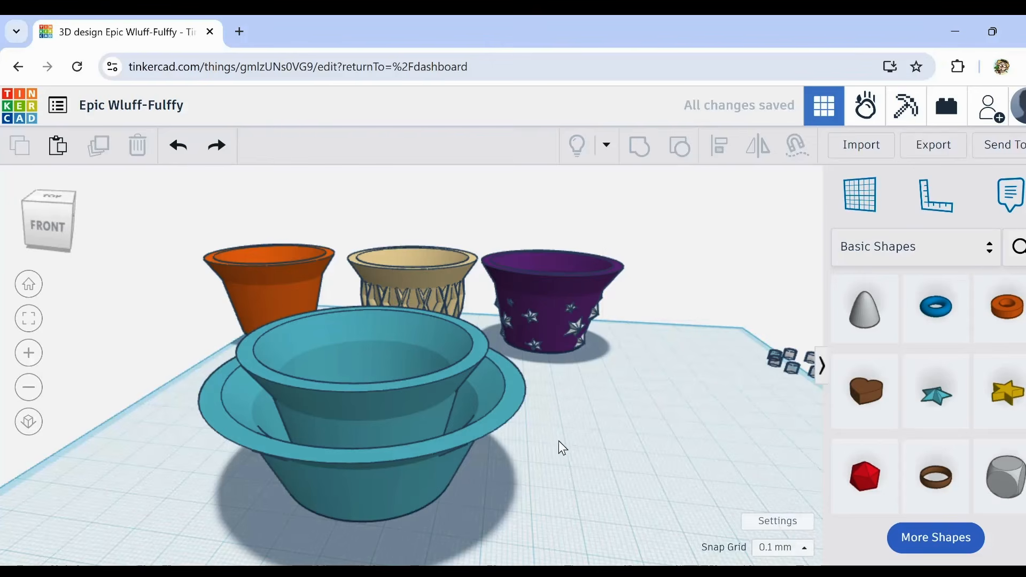
# Step: Inspect the nested teal cups from above, from the front and from underneath
pyautogui.moveTo(559, 440); pyautogui.dragTo(530, 457, button='right')
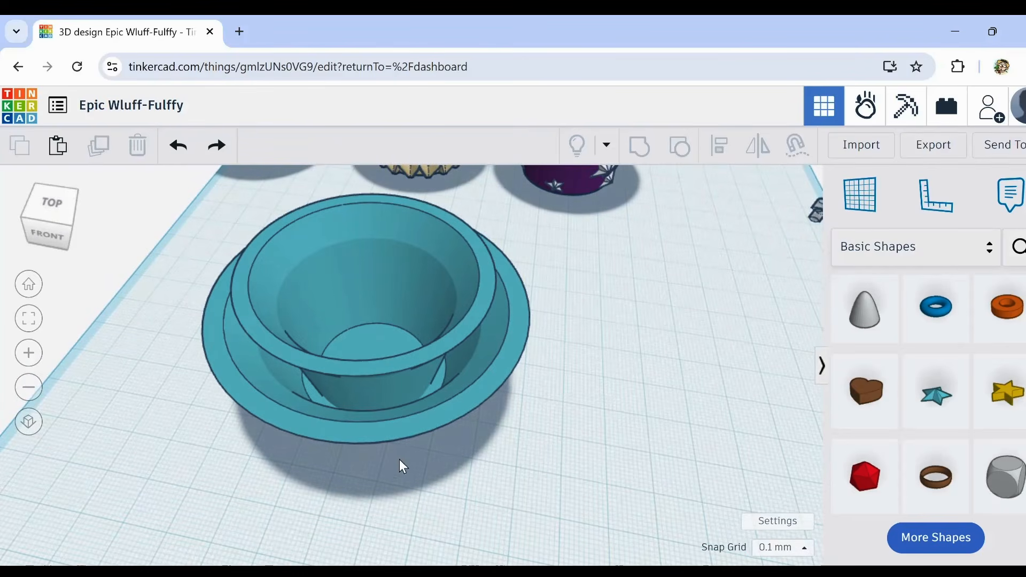
pyautogui.moveTo(403, 466); pyautogui.dragTo(408, 442, button='right')
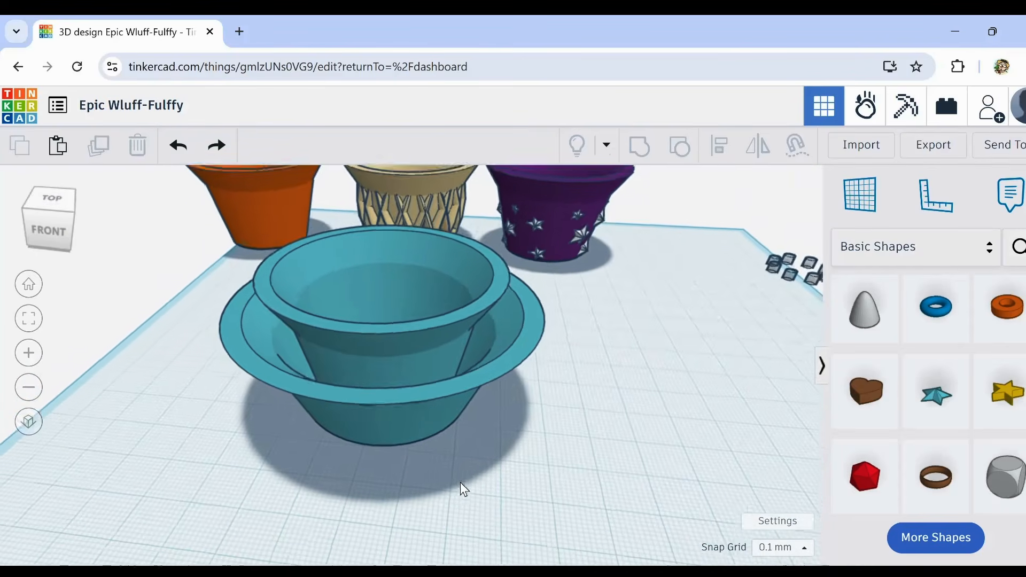
pyautogui.moveTo(461, 483); pyautogui.dragTo(463, 419, button='right')
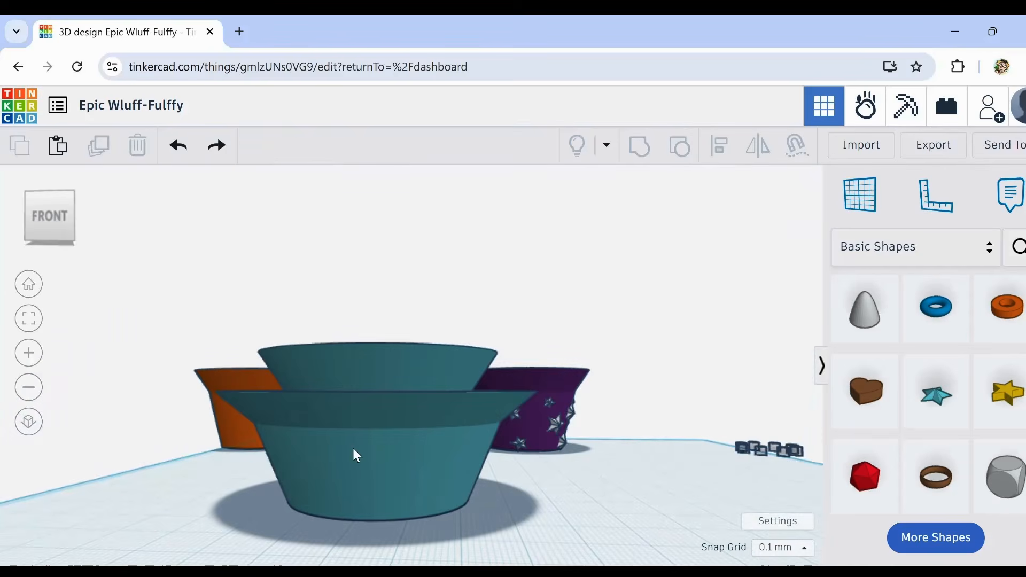
pyautogui.moveTo(399, 499); pyautogui.dragTo(386, 436, button='right')
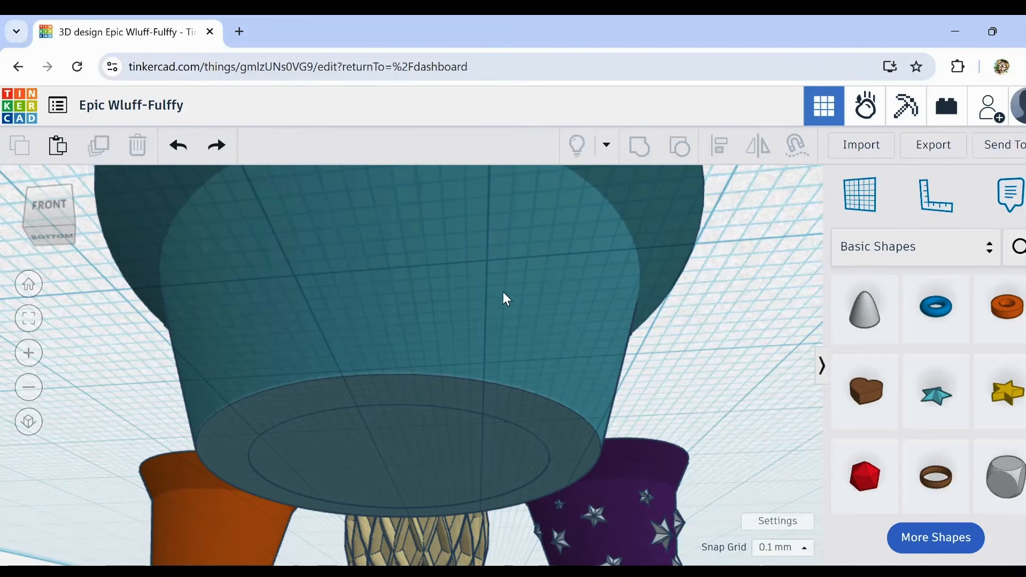
pyautogui.moveTo(510, 351); pyautogui.dragTo(473, 458, button='right')
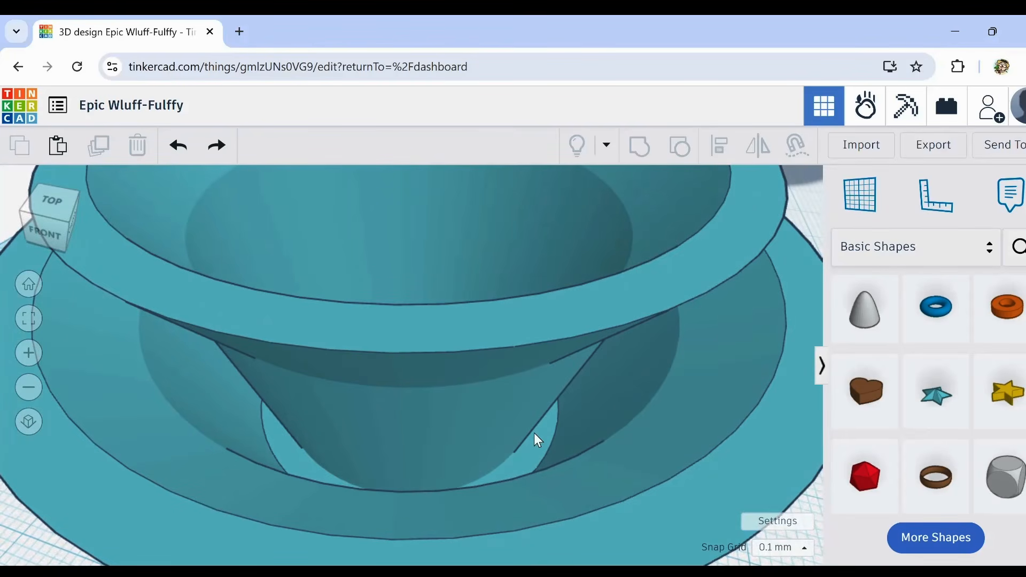
pyautogui.scroll(-6, 535, 434)
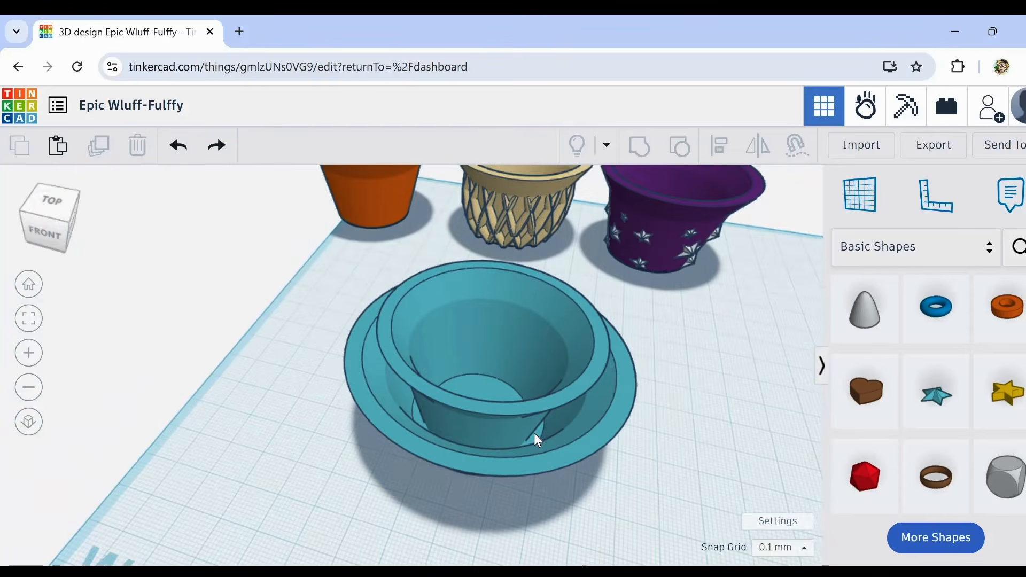
# Step: Try stretching both teal cups taller together, and undo the height change
pyautogui.moveTo(389, 391); pyautogui.dragTo(322, 317, button='right')
pyautogui.moveTo(319, 313); pyautogui.dragTo(665, 403)
pyautogui.moveTo(665, 403); pyautogui.dragTo(663, 424, button='right')
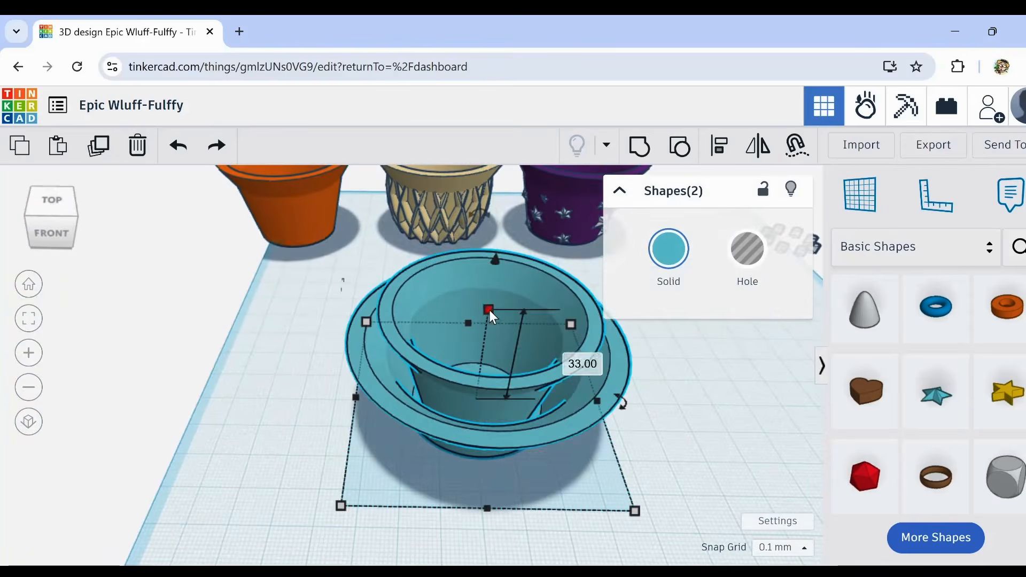
pyautogui.moveTo(488, 312); pyautogui.dragTo(492, 217)
pyautogui.moveTo(657, 411); pyautogui.dragTo(665, 431, button='right')
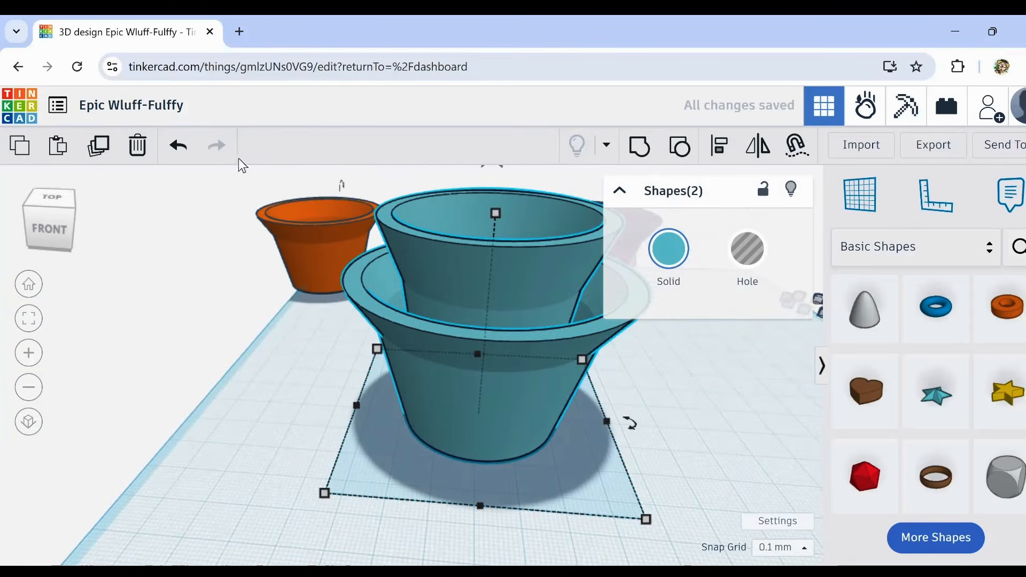
pyautogui.click(178, 145)
pyautogui.click(529, 480)
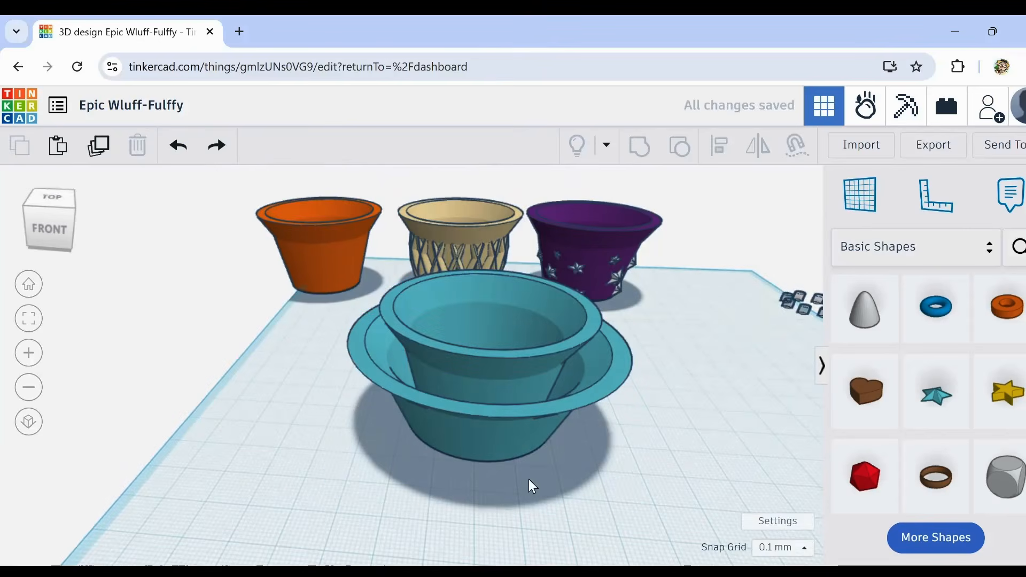
# Step: Move both nested teal cups together into the row of pots, beside the purple starred one
pyautogui.scroll(-5, 627, 463)
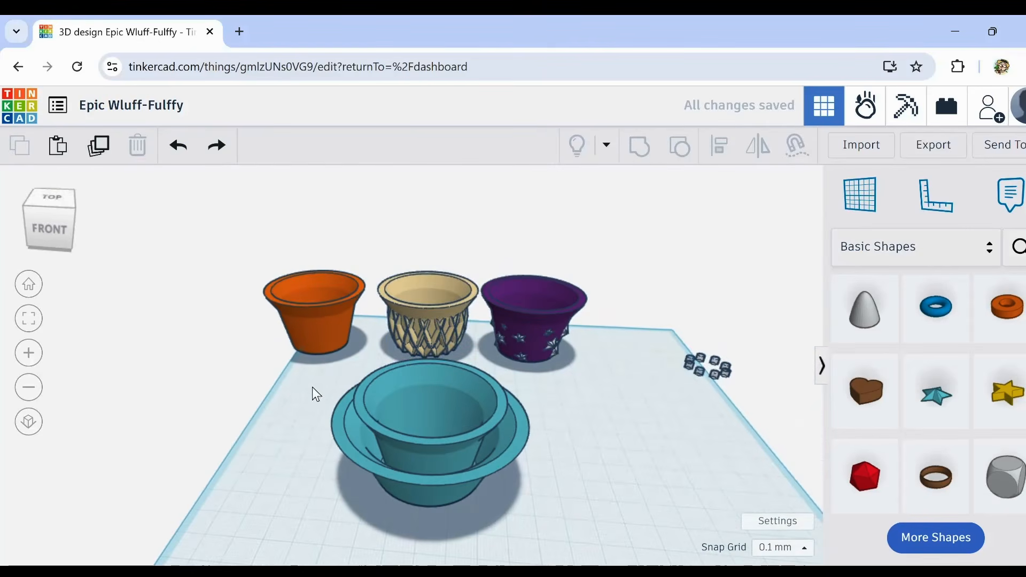
pyautogui.moveTo(313, 389); pyautogui.dragTo(543, 515)
pyautogui.moveTo(473, 484); pyautogui.dragTo(692, 325)
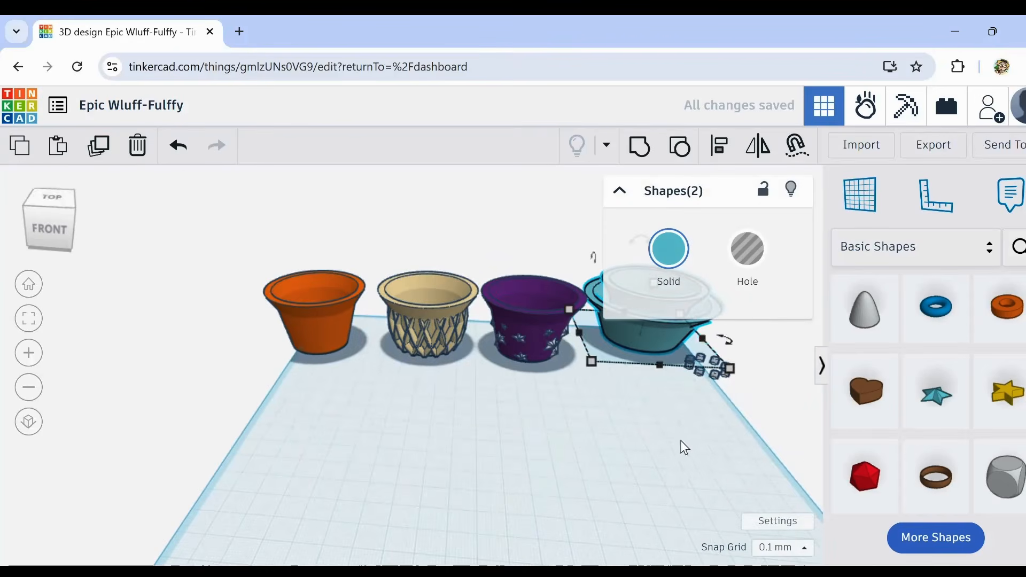
pyautogui.moveTo(680, 441); pyautogui.dragTo(510, 487, button='right')
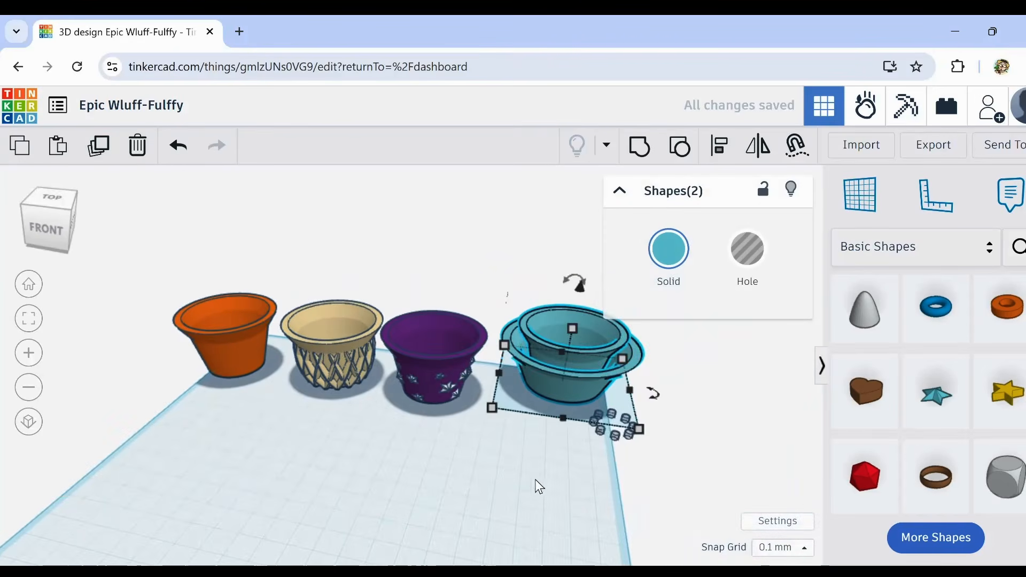
pyautogui.click(534, 479)
# Step: Move the eight small hole shapes farther right, off the workplane and clear of the teal cups
pyautogui.moveTo(589, 410); pyautogui.dragTo(637, 445)
pyautogui.press('Right')
pyautogui.press('Right')
pyautogui.press('Right')
pyautogui.press('Right')
pyautogui.press('Right')
pyautogui.press('Right')
pyautogui.press('Right')
pyautogui.press('Right')
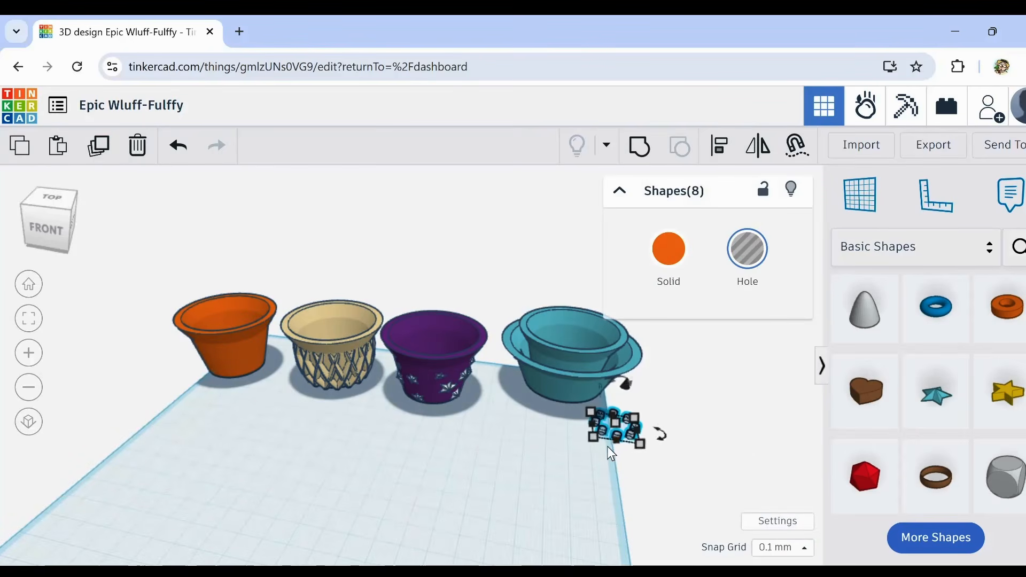
pyautogui.press('Right')
pyautogui.press('Right')
pyautogui.press('Right')
pyautogui.press('Right')
pyautogui.press('Right')
pyautogui.press('Right')
pyautogui.press('Right')
pyautogui.press('Right')
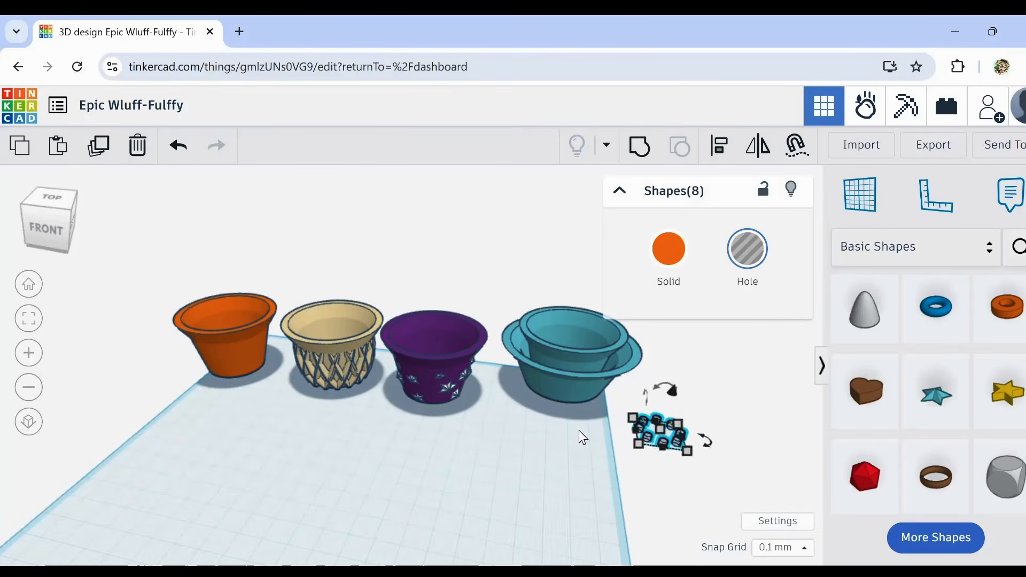
# Step: Nudge both teal cups together slightly toward the front of the workplane
pyautogui.moveTo(605, 440); pyautogui.dragTo(549, 350)
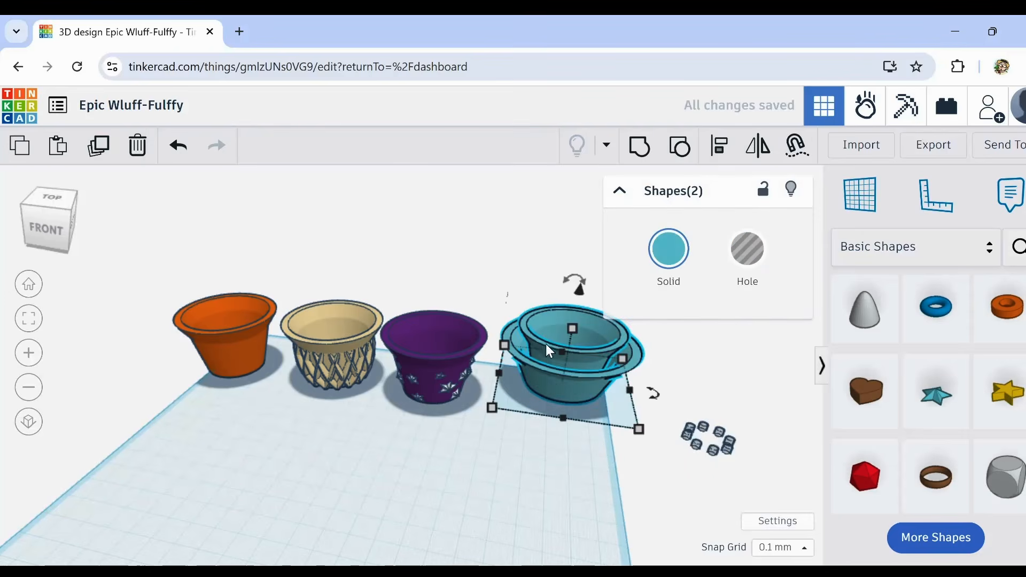
pyautogui.press('Down')
pyautogui.press('Down')
pyautogui.press('Down')
pyautogui.press('Down')
pyautogui.press('Down')
pyautogui.press('Down')
pyautogui.press('Down')
pyautogui.press('Down')
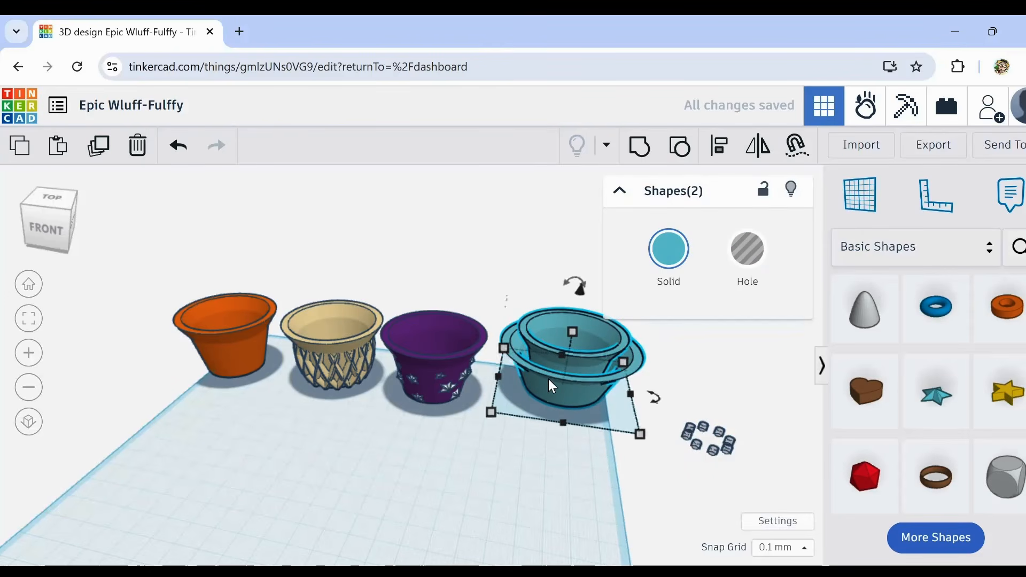
pyautogui.press('Down')
pyautogui.press('Down')
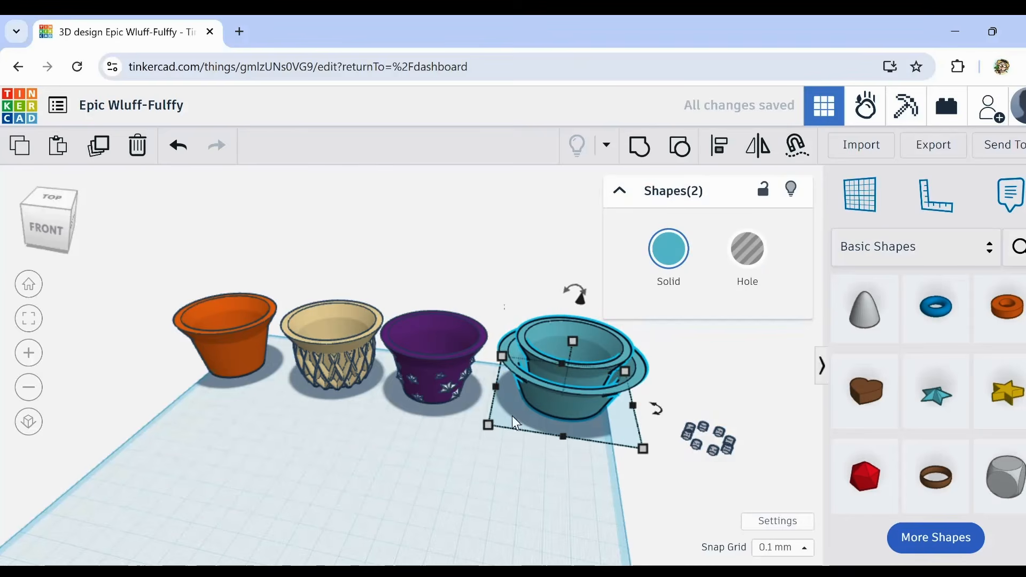
# Step: Bring the nested teal cups slightly closer to the purple starred pot and deselect them
pyautogui.press('Down')
pyautogui.press('Down')
pyautogui.click(389, 475)
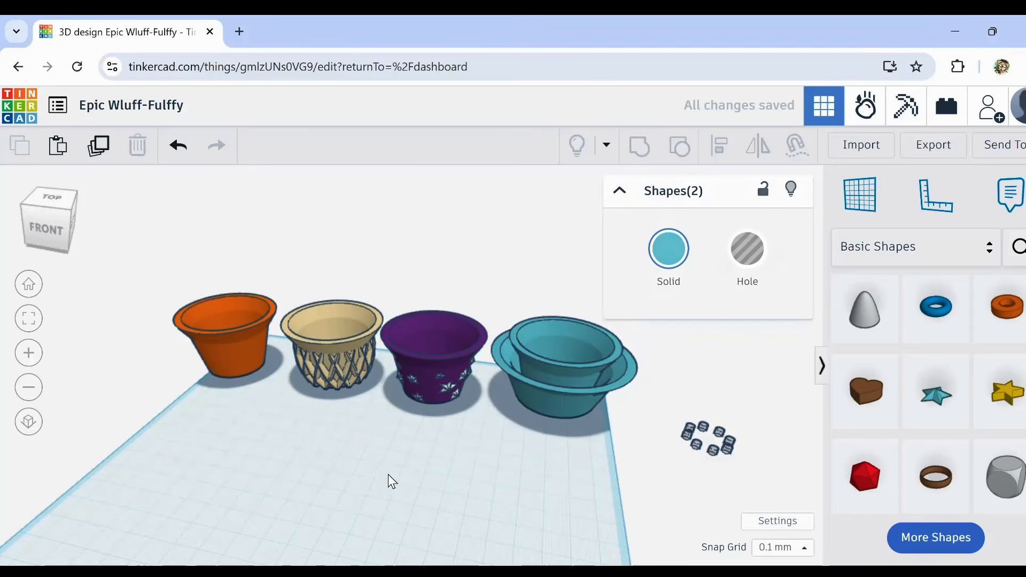
# Step: Duplicate the orange pot at the end of the row and place the copy in front, on the open workplane
pyautogui.moveTo(303, 496); pyautogui.dragTo(453, 460, button='middle')
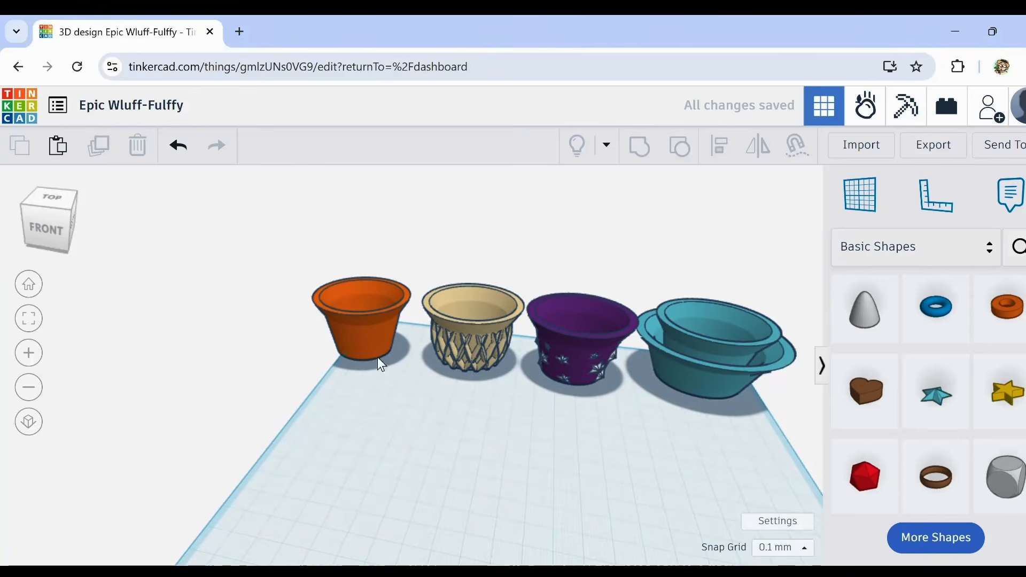
pyautogui.click(358, 335)
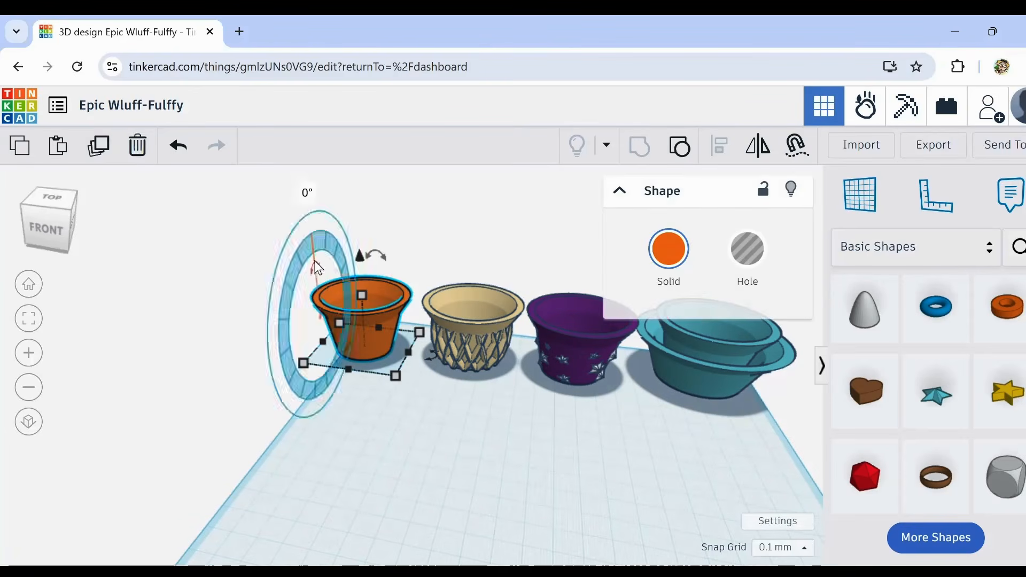
pyautogui.click(103, 146)
pyautogui.moveTo(376, 341); pyautogui.dragTo(531, 494)
pyautogui.scroll(-5, 615, 481)
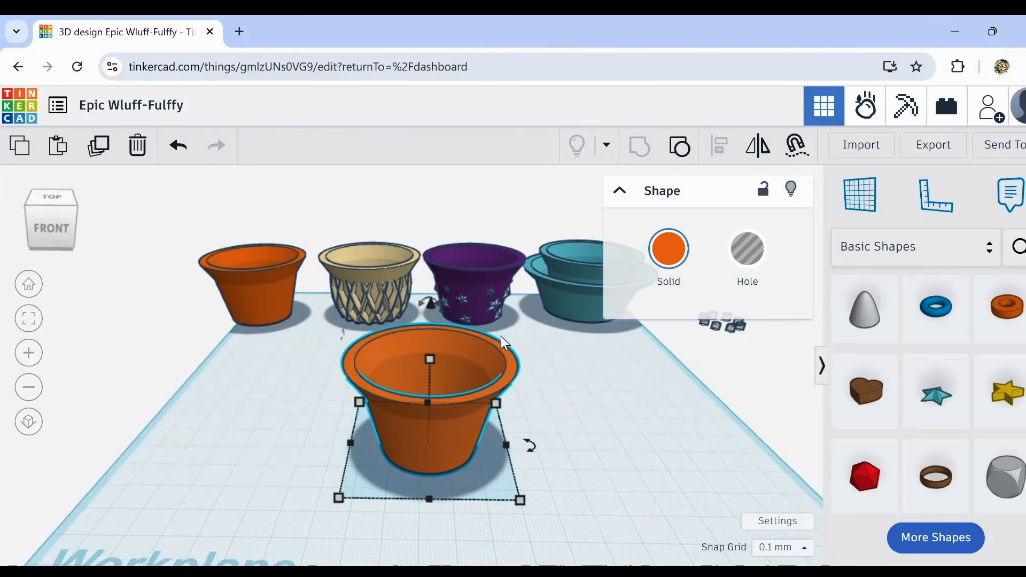
# Step: Examine the duplicated orange pot's rim, interior and drainage holes from several angles
pyautogui.scroll(2, 519, 394)
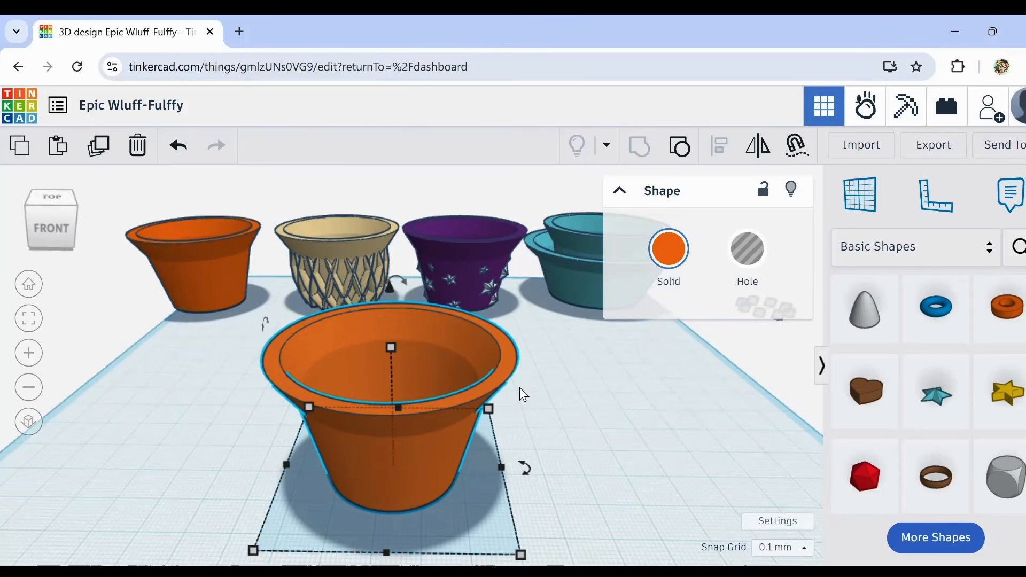
pyautogui.moveTo(315, 389); pyautogui.dragTo(344, 405, button='right')
pyautogui.moveTo(344, 406); pyautogui.dragTo(450, 328, button='middle')
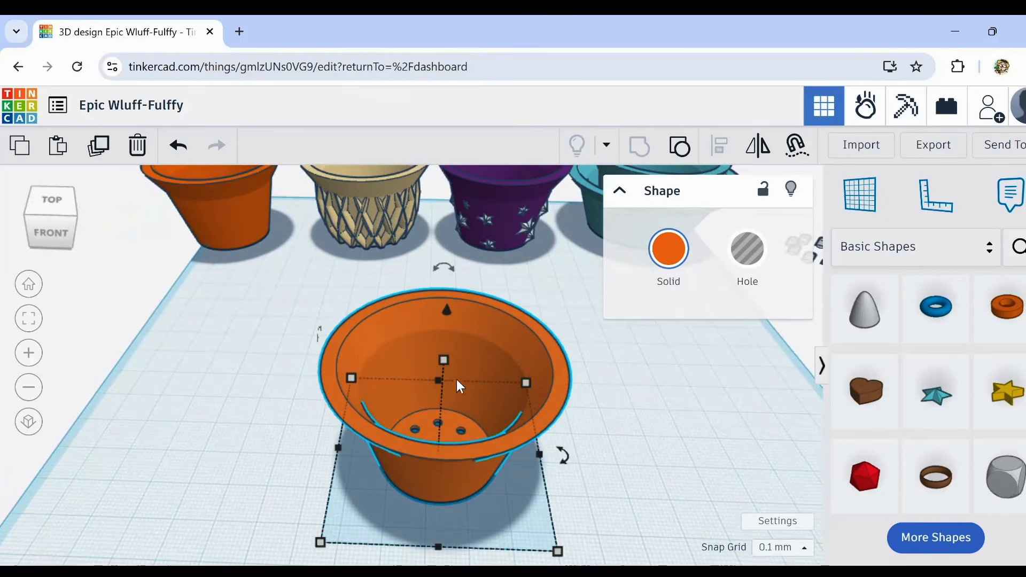
pyautogui.scroll(5, 379, 390)
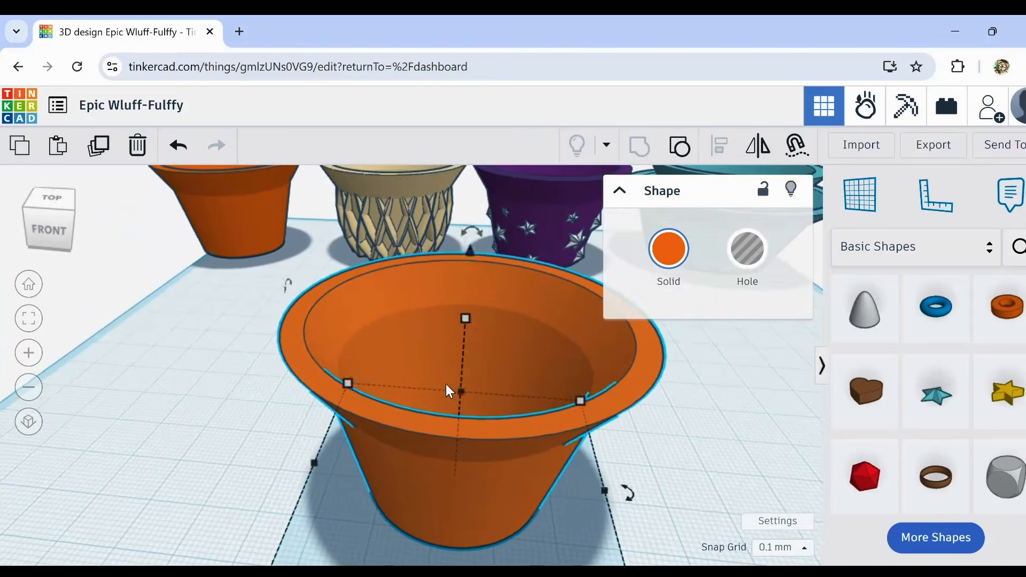
pyautogui.moveTo(446, 384); pyautogui.dragTo(399, 381, button='middle')
pyautogui.scroll(-2, 418, 356)
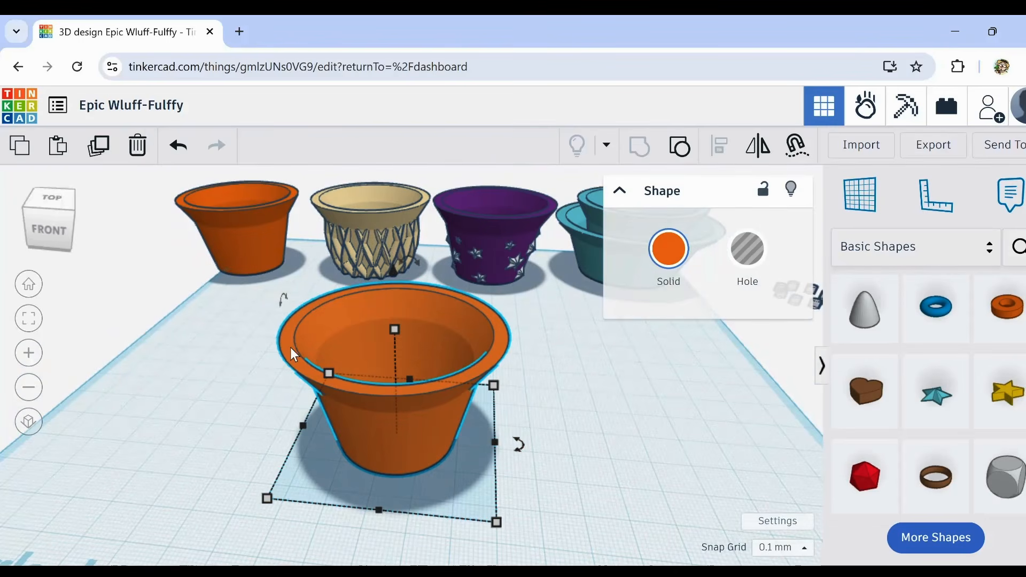
pyautogui.moveTo(290, 348); pyautogui.dragTo(302, 357, button='middle')
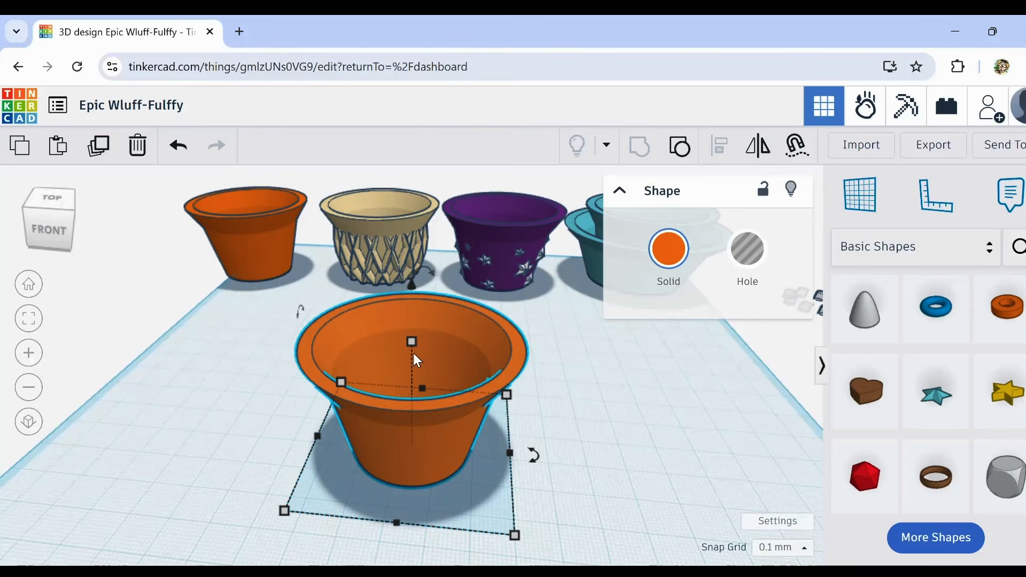
pyautogui.scroll(2, 414, 352)
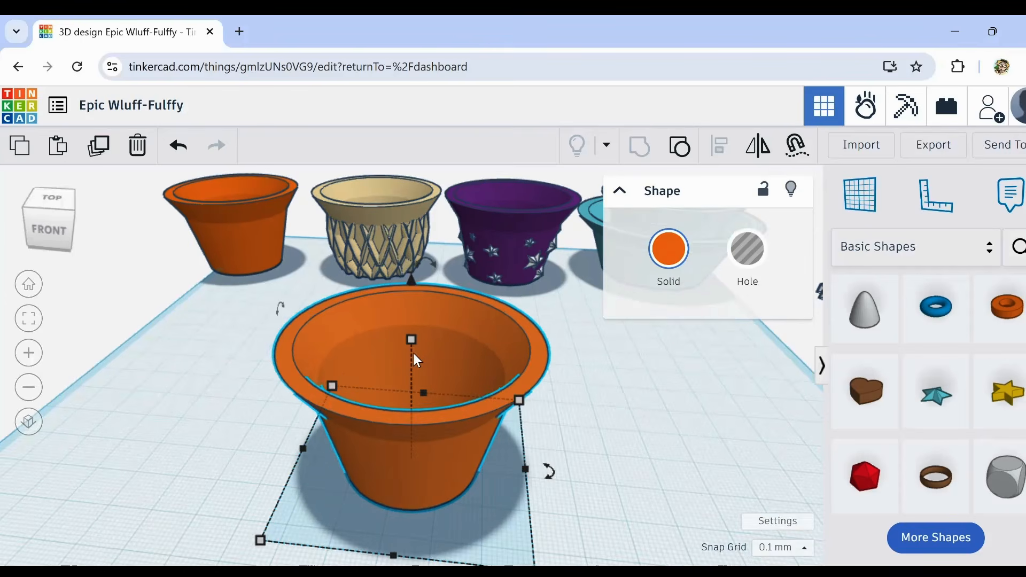
pyautogui.scroll(3, 412, 350)
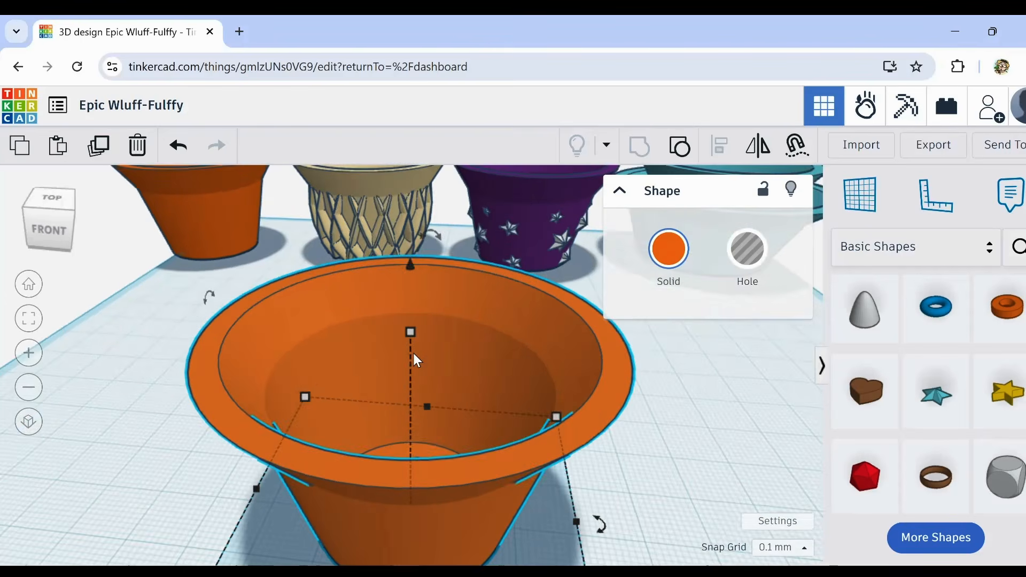
pyautogui.scroll(2, 408, 355)
pyautogui.moveTo(405, 356); pyautogui.dragTo(407, 362, button='right')
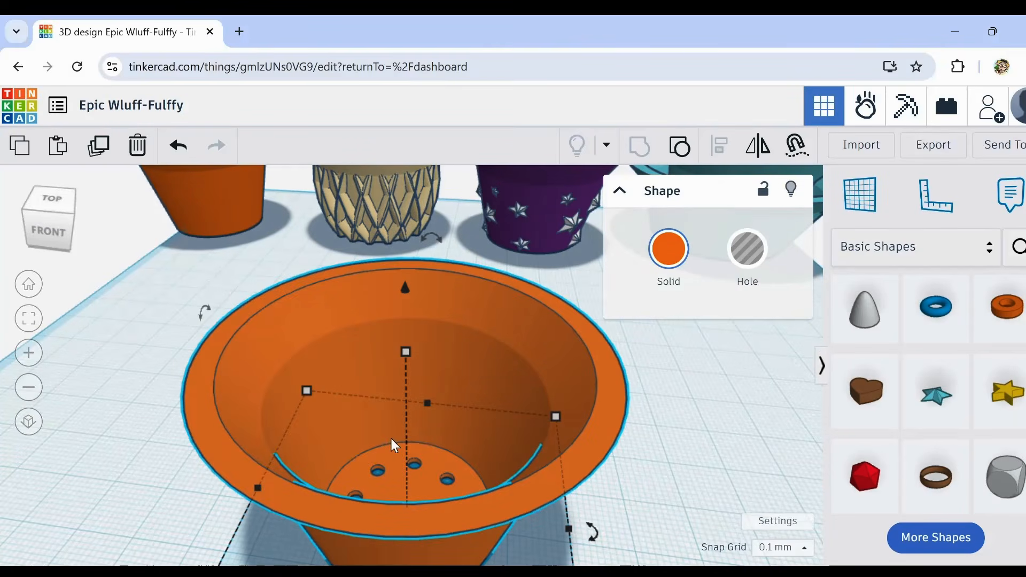
pyautogui.scroll(-1, 395, 446)
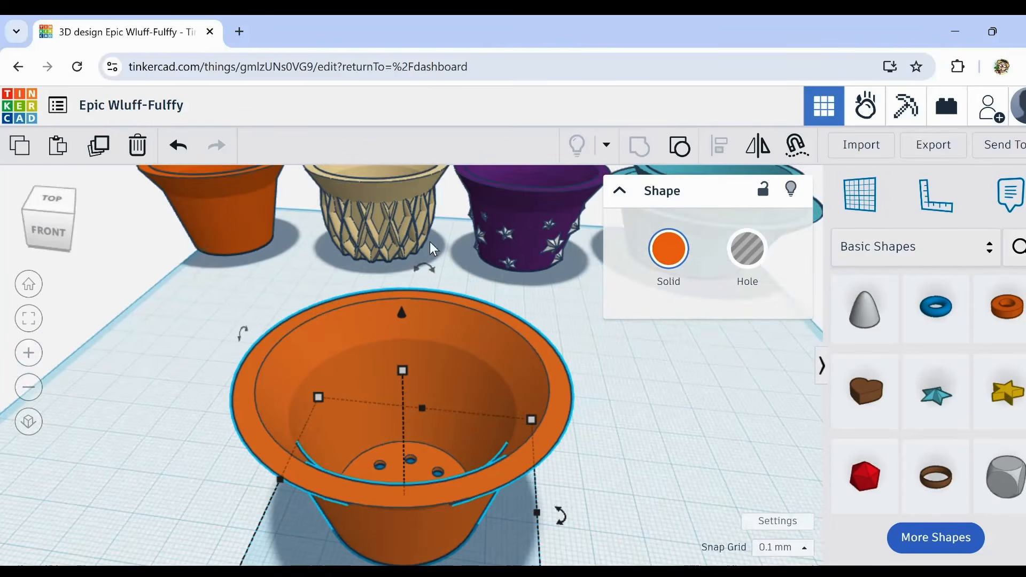
pyautogui.scroll(-2, 590, 401)
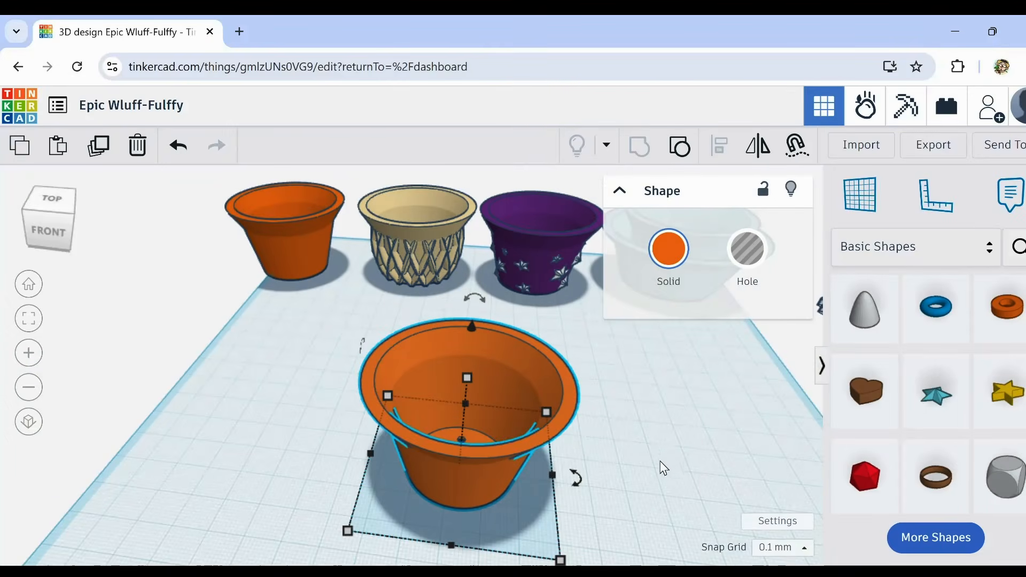
pyautogui.moveTo(656, 482); pyautogui.dragTo(661, 460, button='right')
pyautogui.scroll(-2, 663, 460)
pyautogui.moveTo(669, 458); pyautogui.dragTo(561, 480, button='middle')
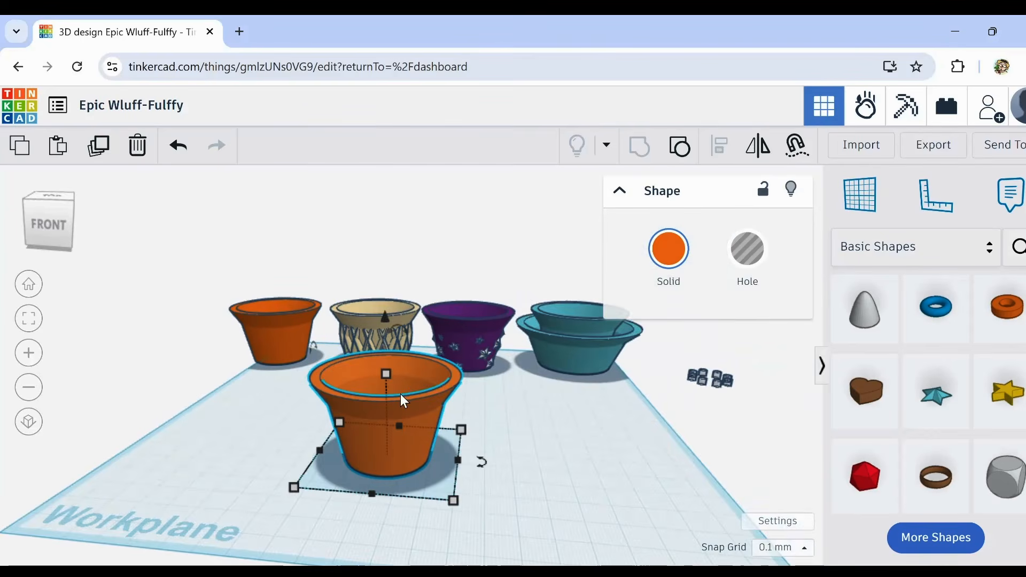
pyautogui.moveTo(403, 401); pyautogui.dragTo(408, 417, button='right')
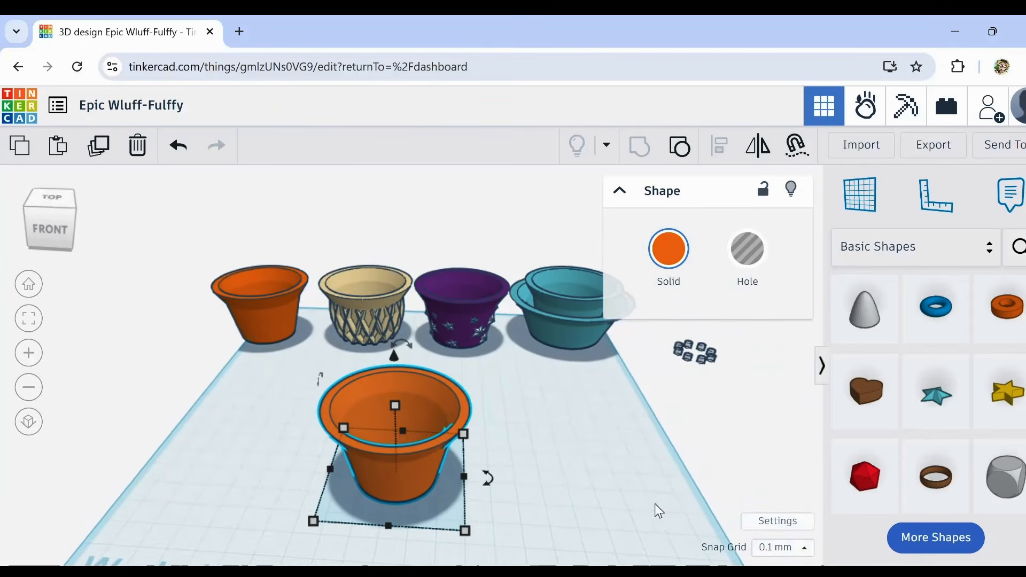
pyautogui.moveTo(632, 499); pyautogui.dragTo(595, 458, button='middle')
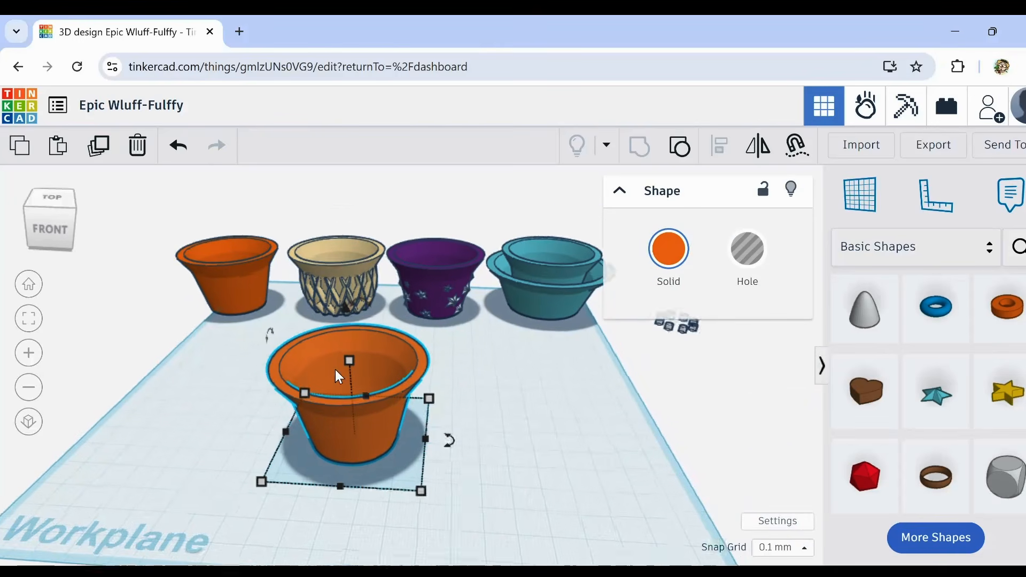
pyautogui.scroll(5, 335, 369)
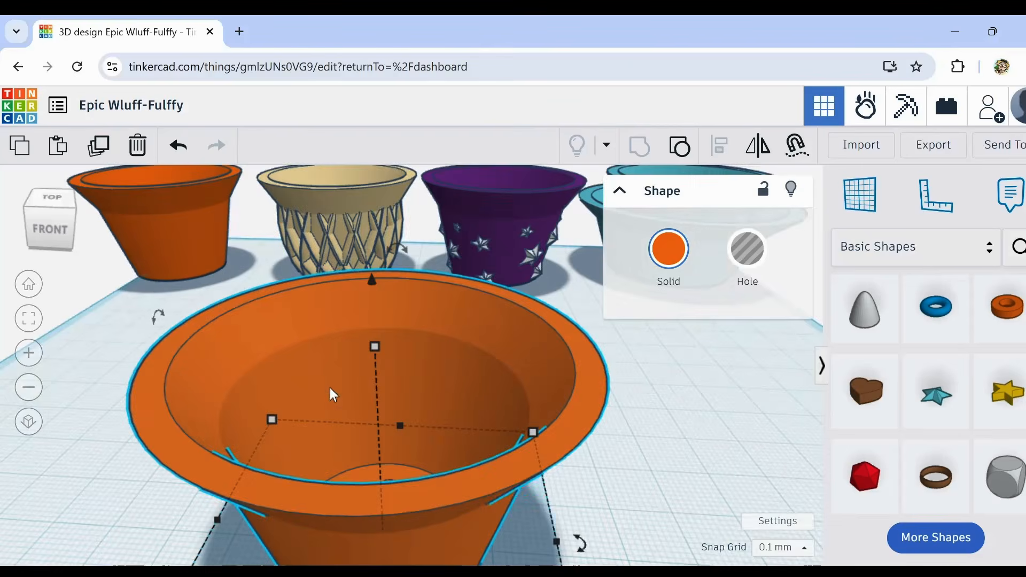
pyautogui.scroll(-5, 331, 409)
pyautogui.moveTo(325, 415); pyautogui.dragTo(377, 379, button='middle')
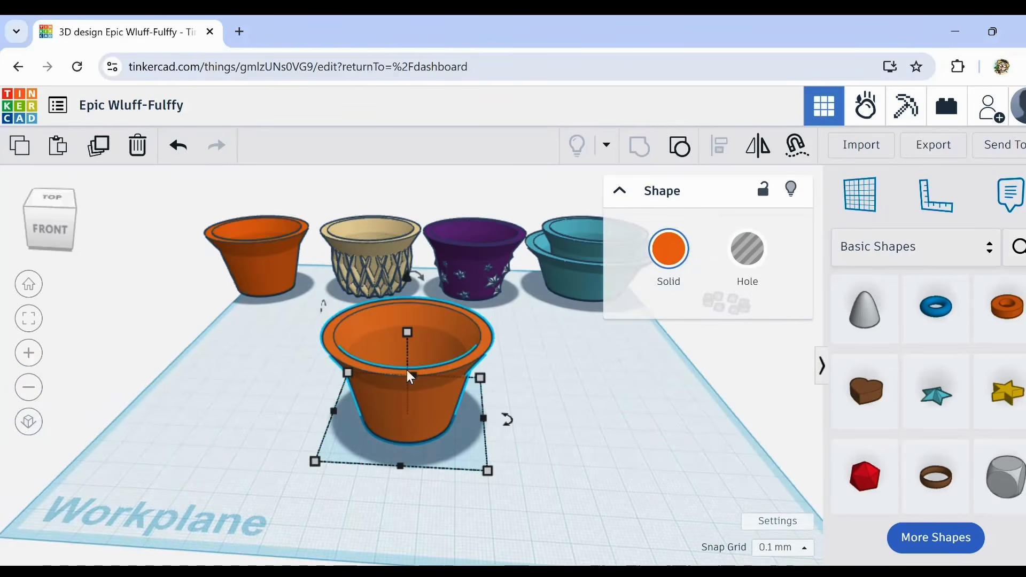
# Step: Add a blue sphere beside the duplicated orange pot and enlarge it to slightly wider than the pot's rim
pyautogui.scroll(10, 953, 431)
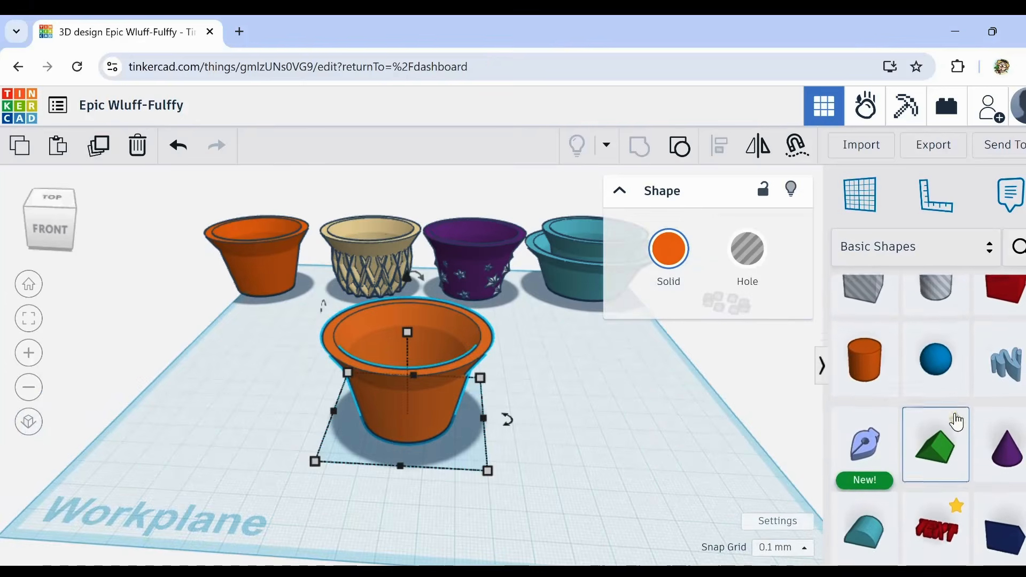
pyautogui.moveTo(936, 375); pyautogui.dragTo(551, 426)
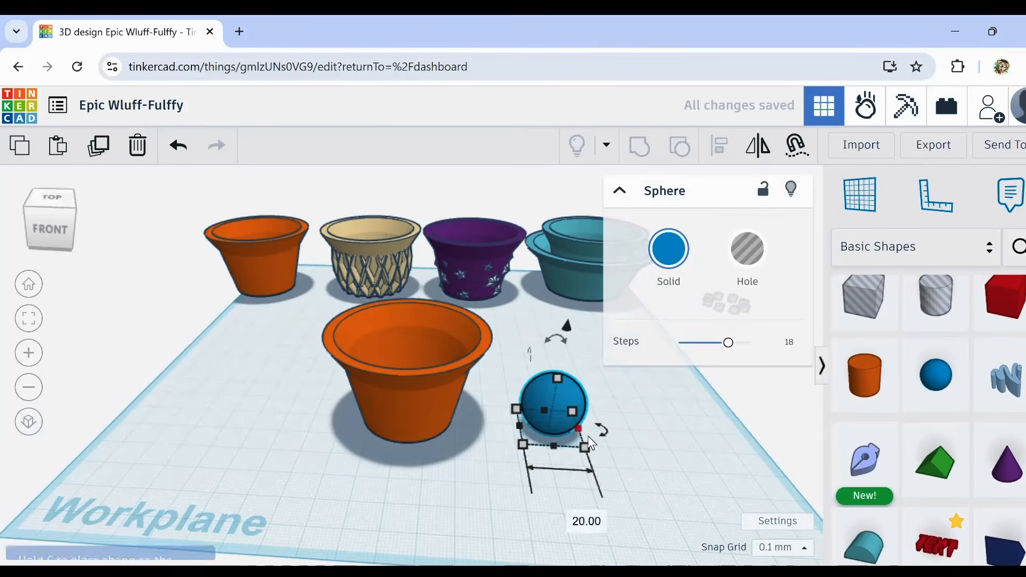
pyautogui.moveTo(632, 468); pyautogui.dragTo(617, 460, button='right')
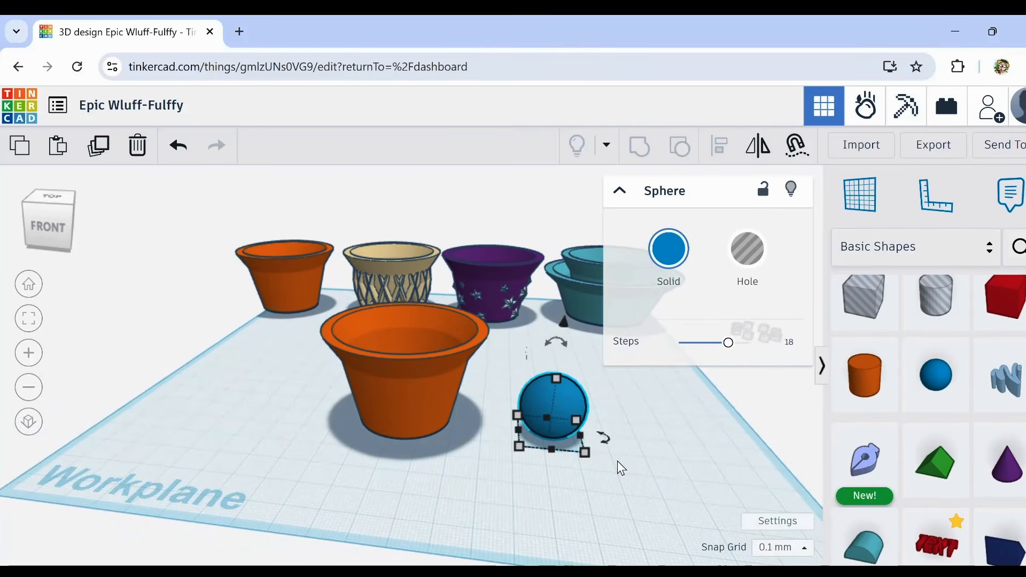
pyautogui.moveTo(583, 453); pyautogui.dragTo(646, 492)
pyautogui.moveTo(728, 342); pyautogui.dragTo(710, 367)
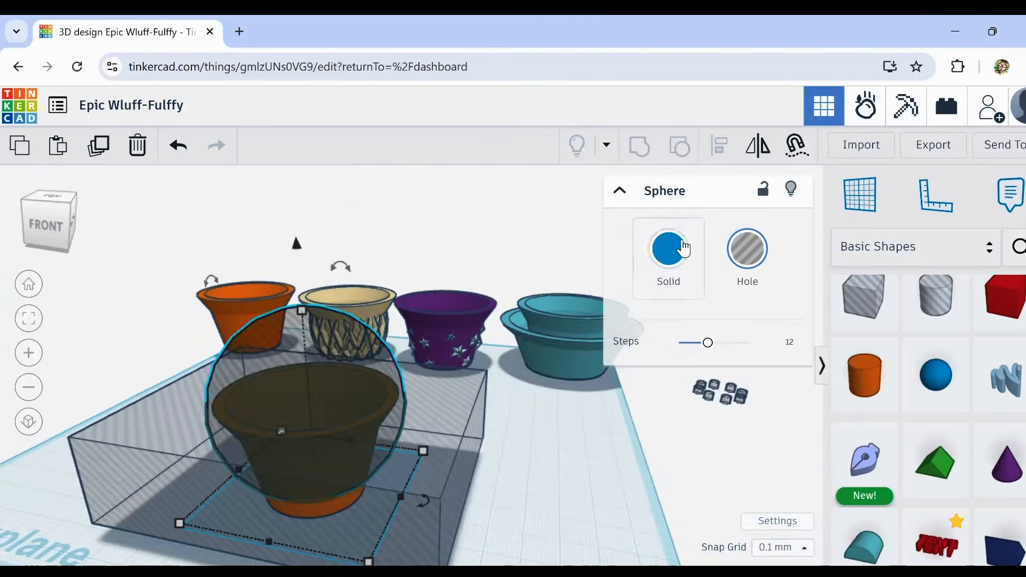
# Step: Group the enlarged blue sphere with the box hole to cut off its lower part, leaving a dome over the pot
pyautogui.click(684, 248)
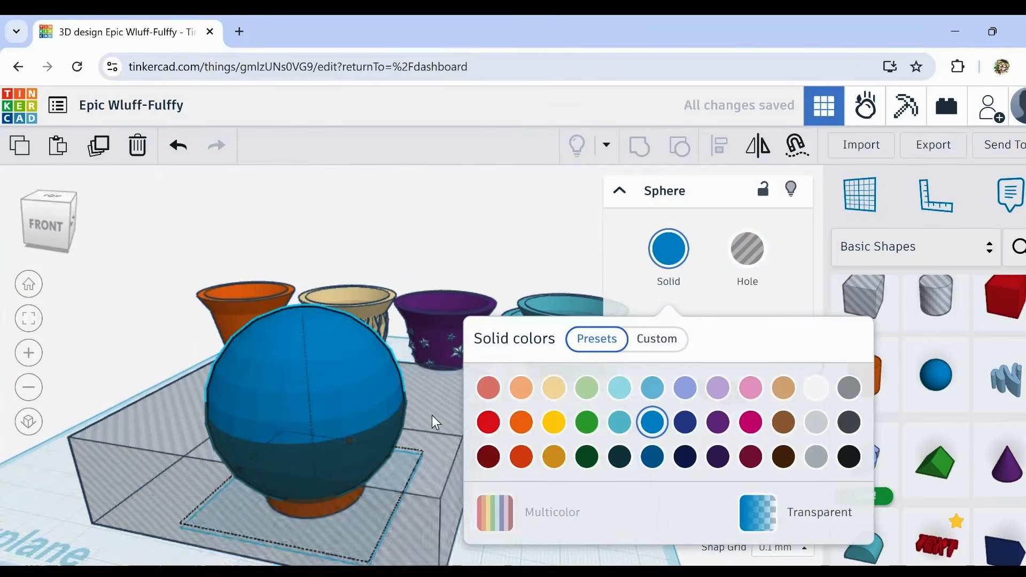
pyautogui.keyDown('shift'); pyautogui.click(430, 415); pyautogui.keyUp('shift')
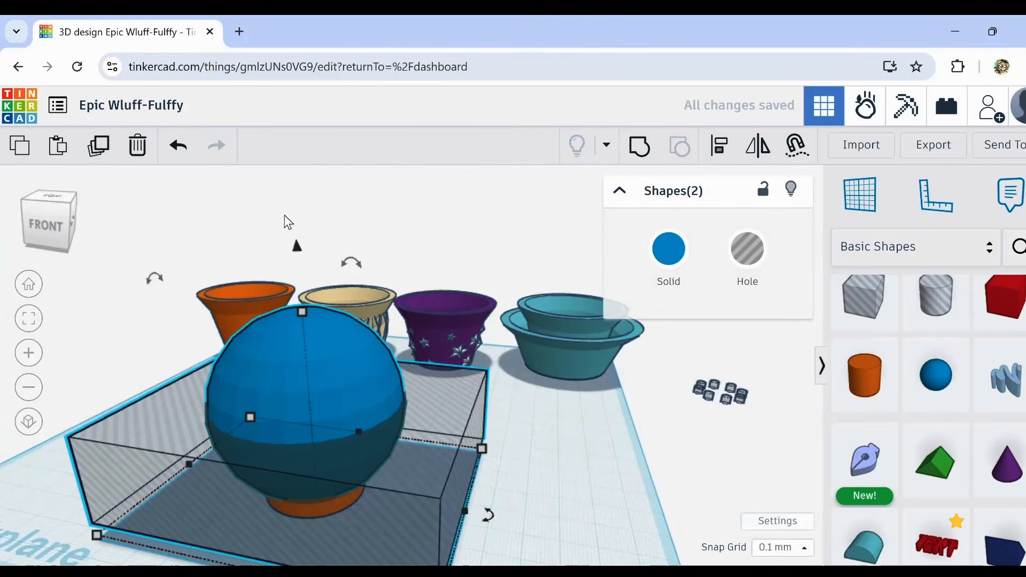
pyautogui.click(636, 146)
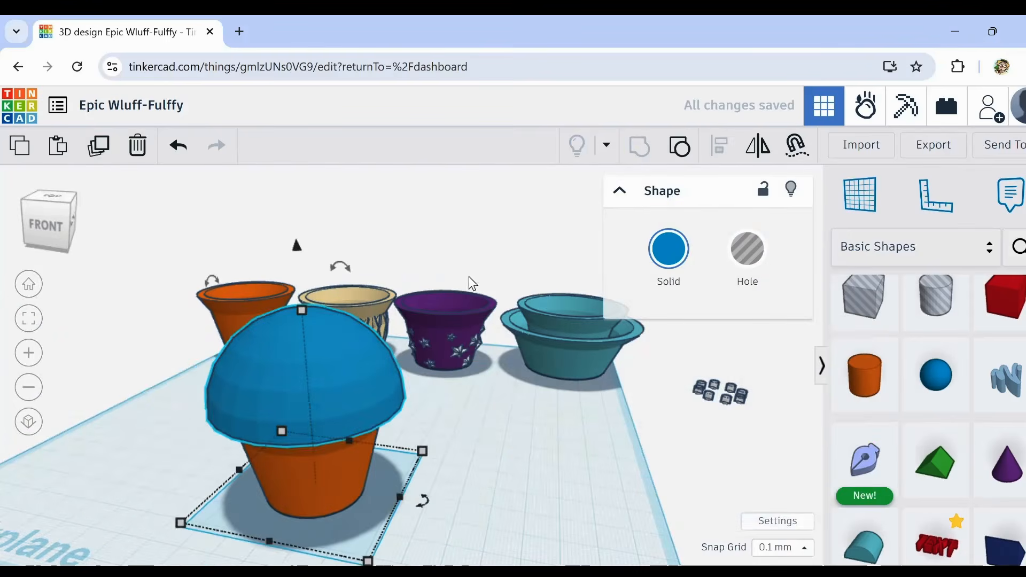
# Step: Duplicate the orange pot under the blue dome in place and turn the copy into a hole
pyautogui.moveTo(434, 415); pyautogui.dragTo(454, 374, button='right')
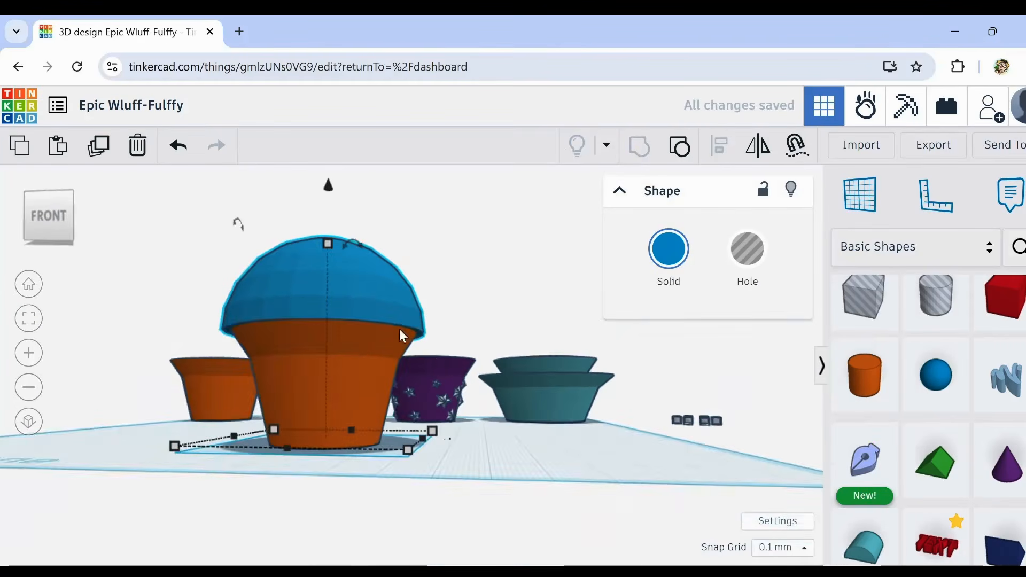
pyautogui.scroll(3, 388, 319)
pyautogui.scroll(5, 388, 319)
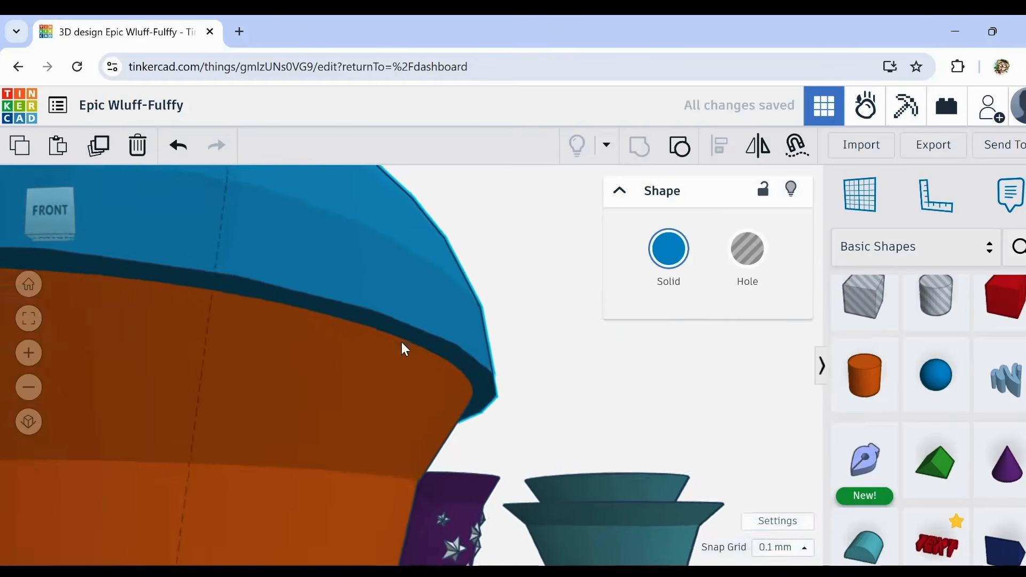
pyautogui.moveTo(388, 341); pyautogui.dragTo(366, 353, button='right')
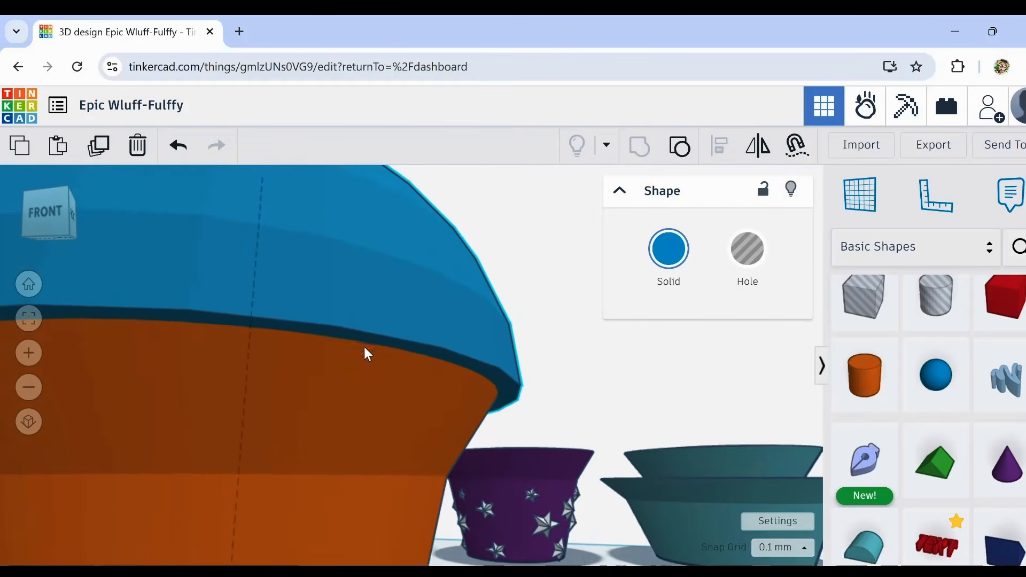
pyautogui.scroll(-3, 393, 336)
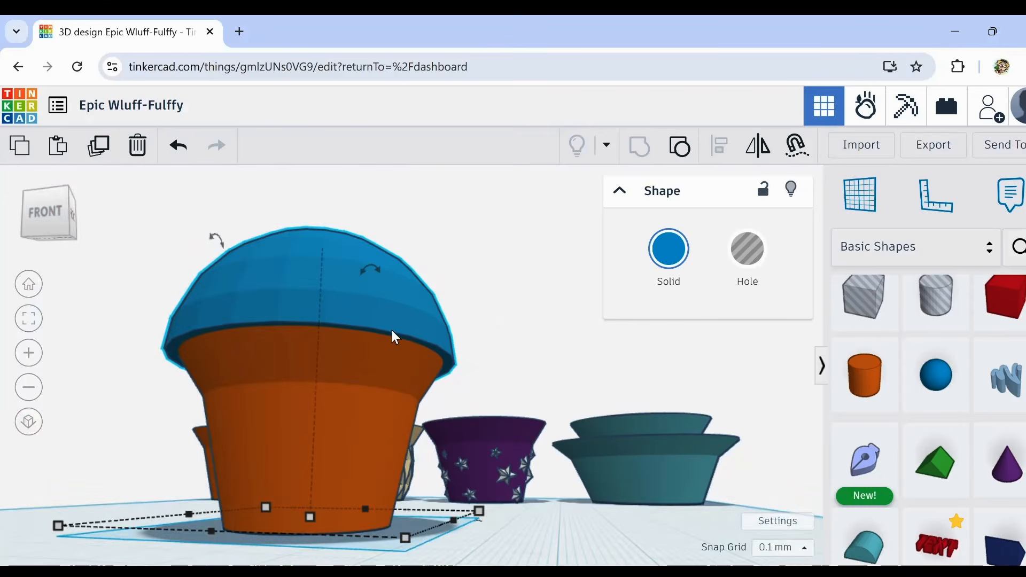
pyautogui.scroll(4, 392, 332)
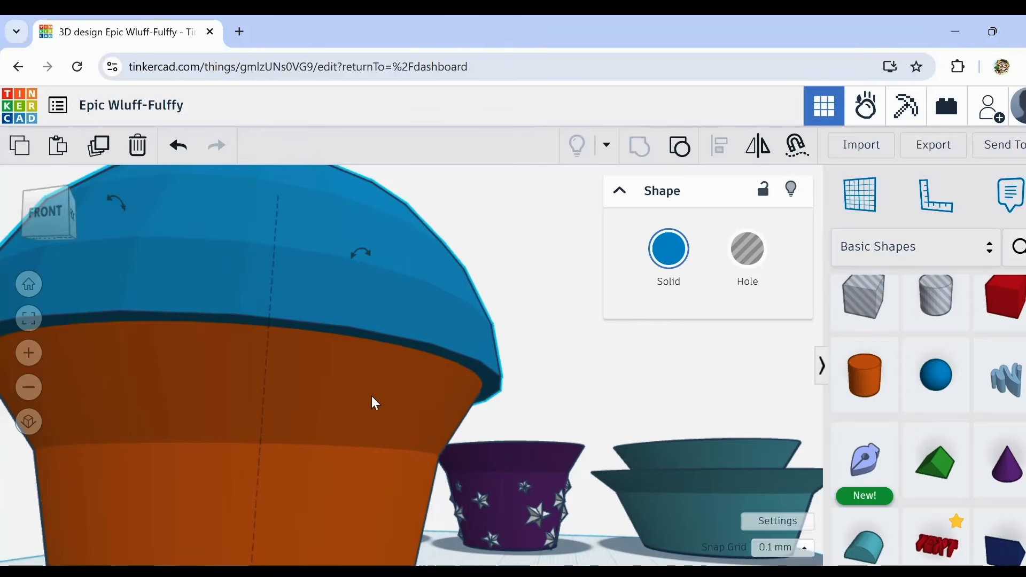
pyautogui.click(431, 381)
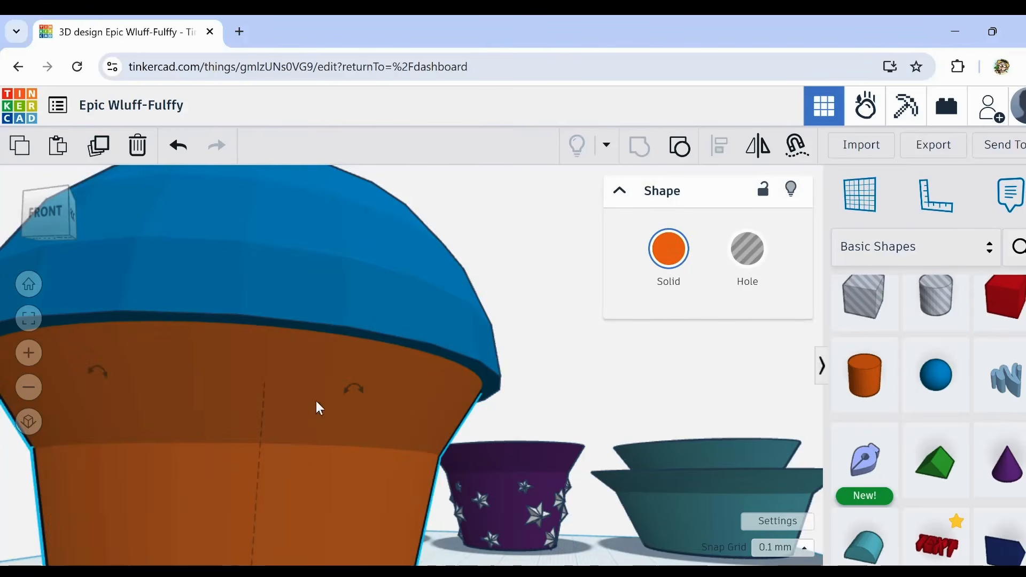
pyautogui.click(101, 146)
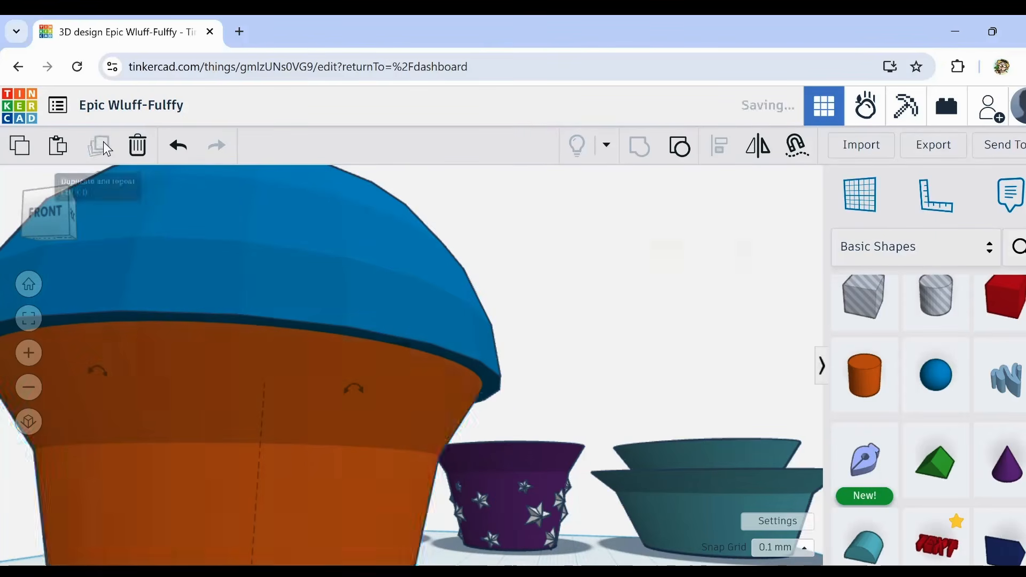
pyautogui.click(747, 250)
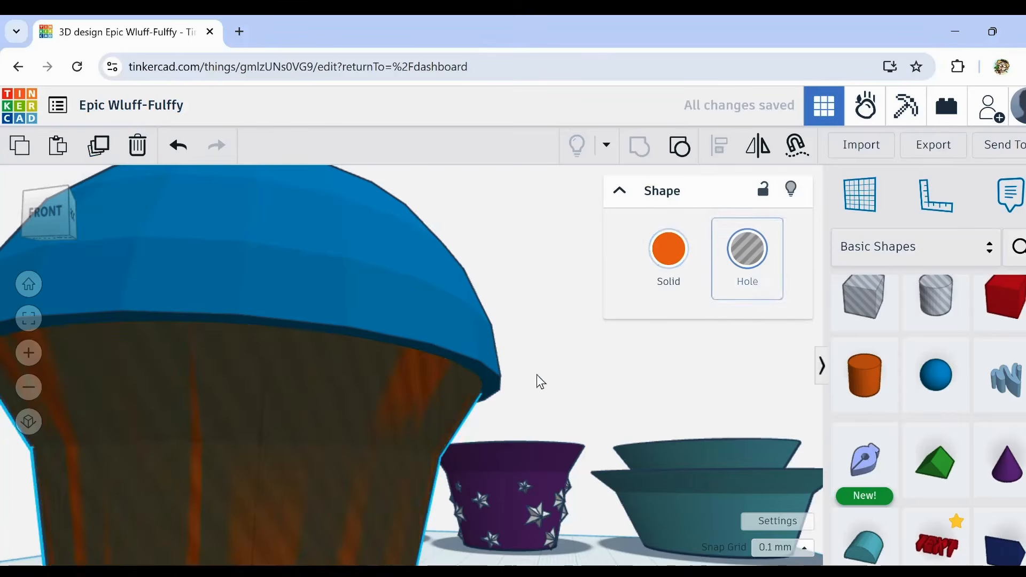
pyautogui.scroll(3, 452, 371)
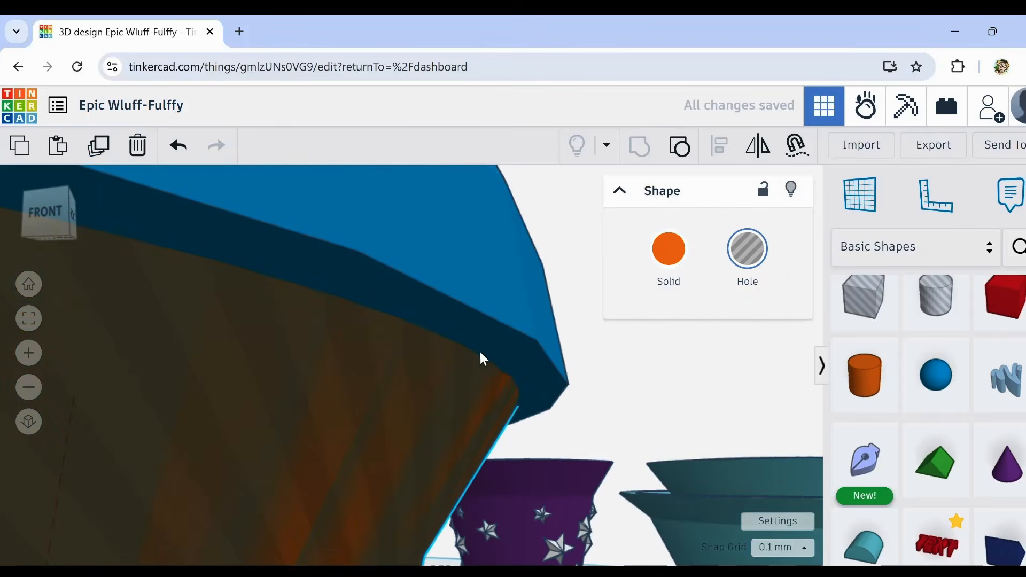
# Step: Enlarge the hole copy of the orange pot uniformly to 54.9 mm wide
pyautogui.scroll(-5, 503, 364)
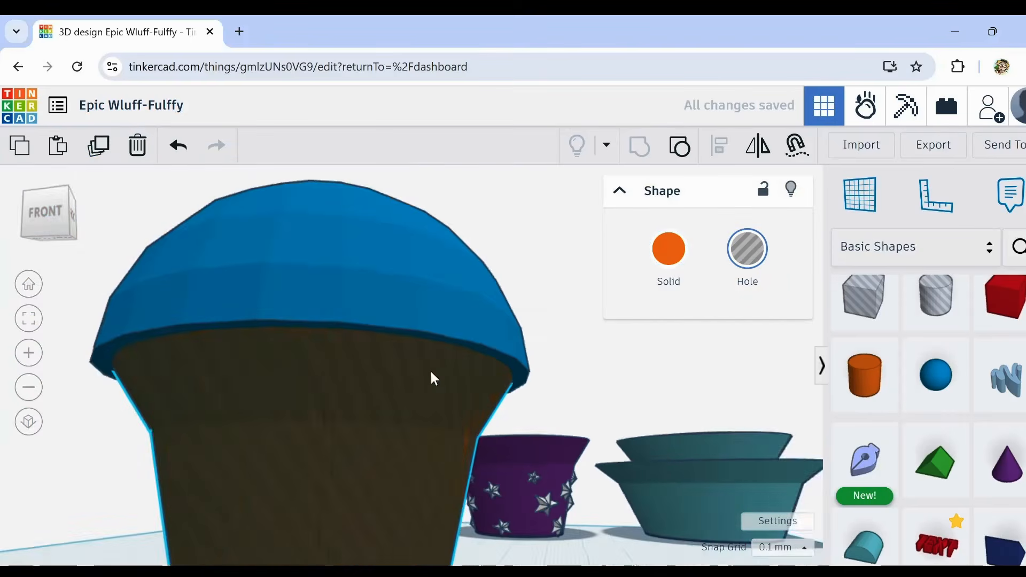
pyautogui.scroll(1, 377, 363)
pyautogui.scroll(5, 390, 374)
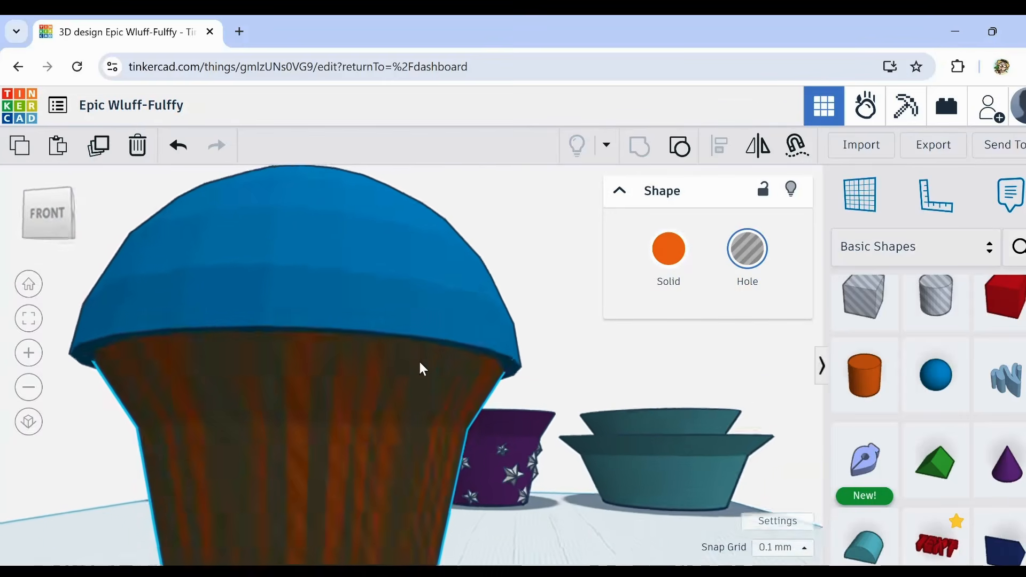
pyautogui.scroll(-5, 459, 353)
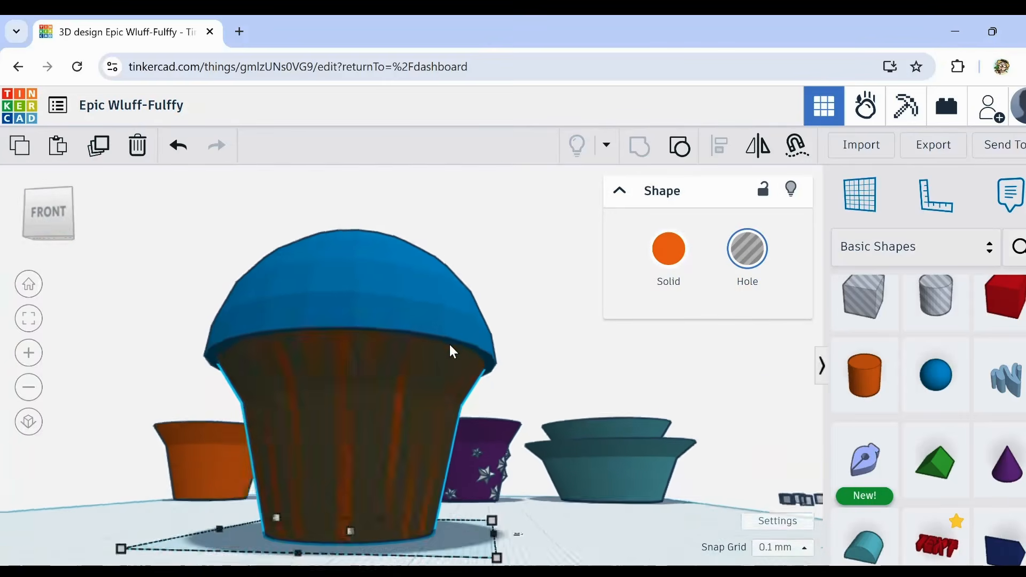
pyautogui.moveTo(450, 349); pyautogui.dragTo(406, 399, button='right')
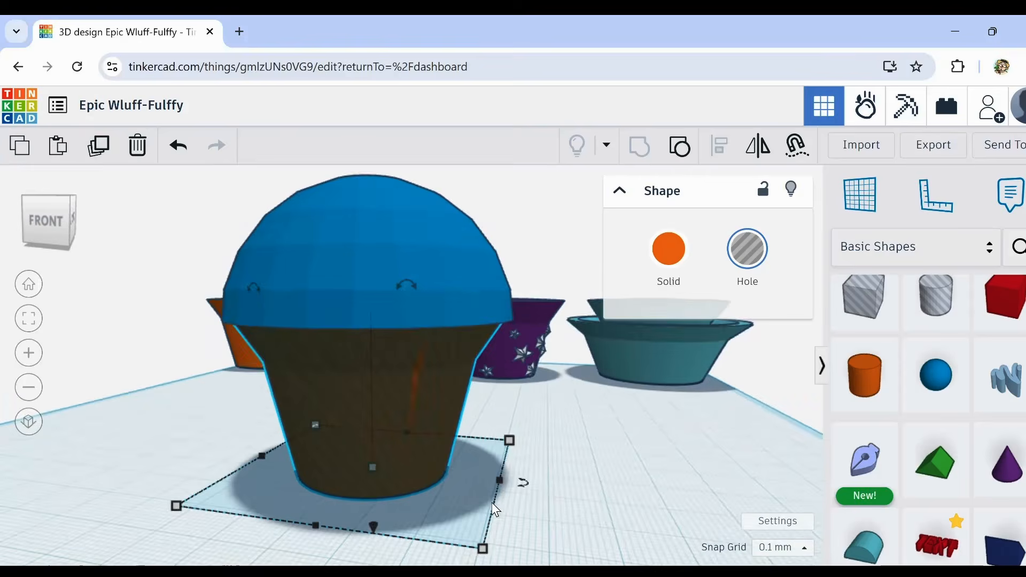
pyautogui.scroll(4, 492, 507)
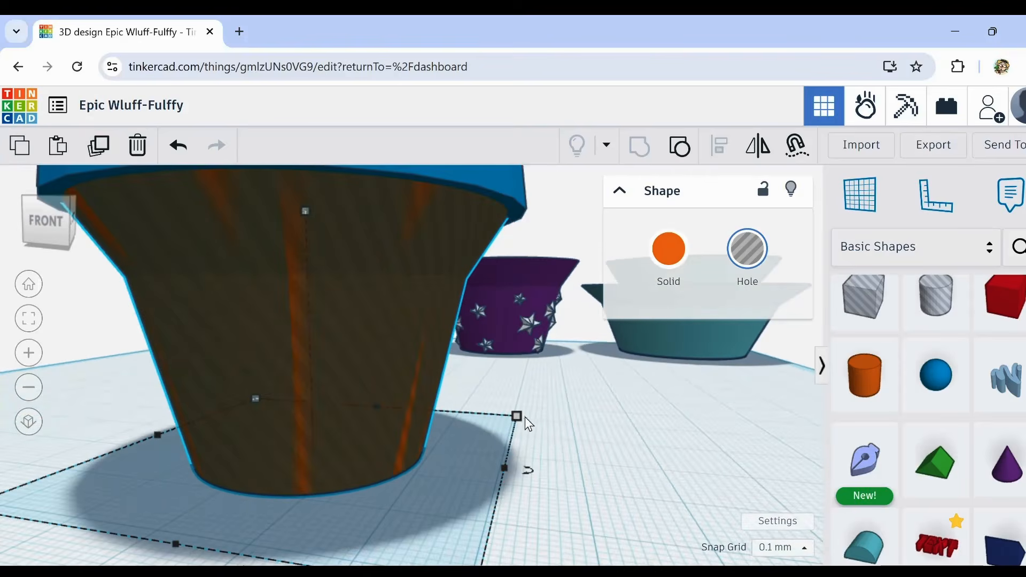
pyautogui.moveTo(517, 416)
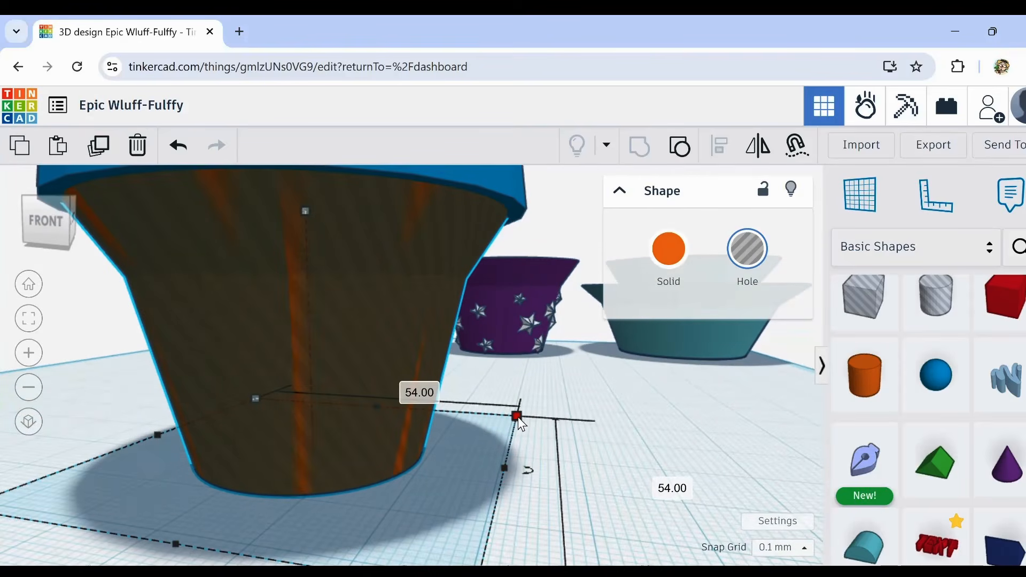
pyautogui.moveTo(518, 417); pyautogui.dragTo(520, 417)
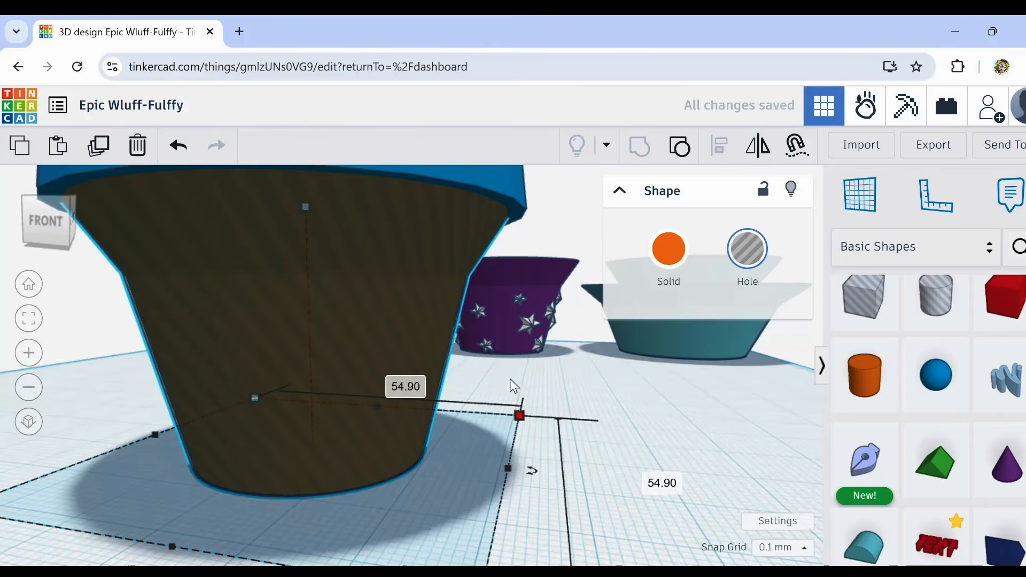
# Step: Group the enlarged pot hole with the blue dome to cut a recess that fits over the orange pot
pyautogui.scroll(-3, 509, 383)
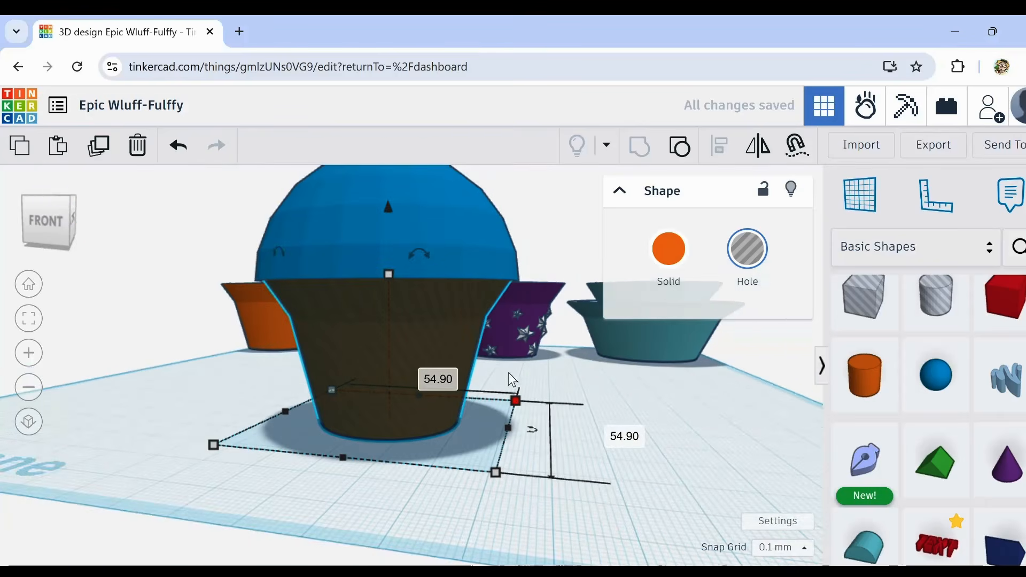
pyautogui.keyDown('shift'); pyautogui.click(458, 217); pyautogui.keyUp('shift')
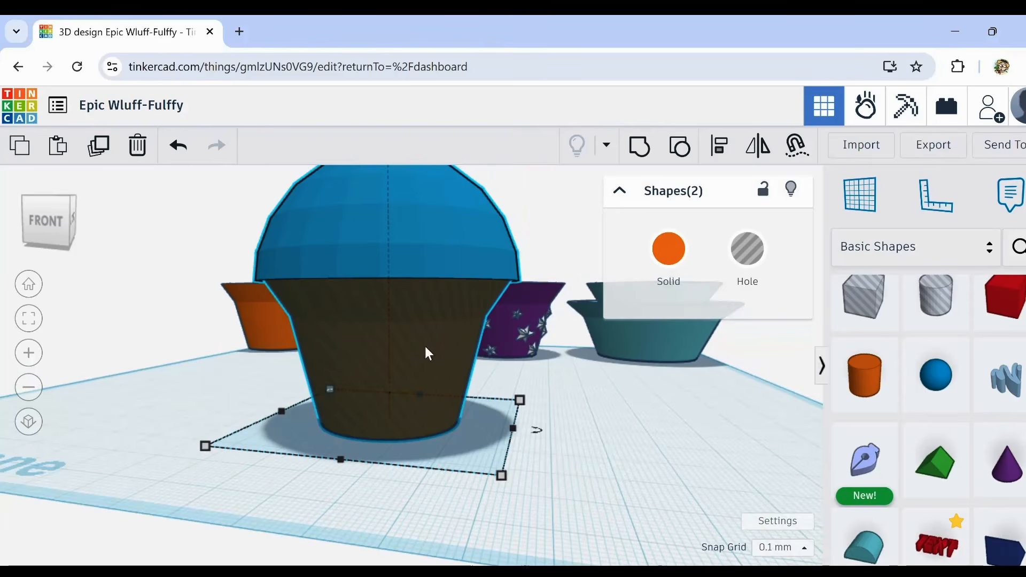
pyautogui.click(641, 151)
pyautogui.scroll(3, 497, 288)
pyautogui.moveTo(507, 271); pyautogui.dragTo(522, 252, button='right')
pyautogui.moveTo(488, 342); pyautogui.dragTo(478, 450, button='right')
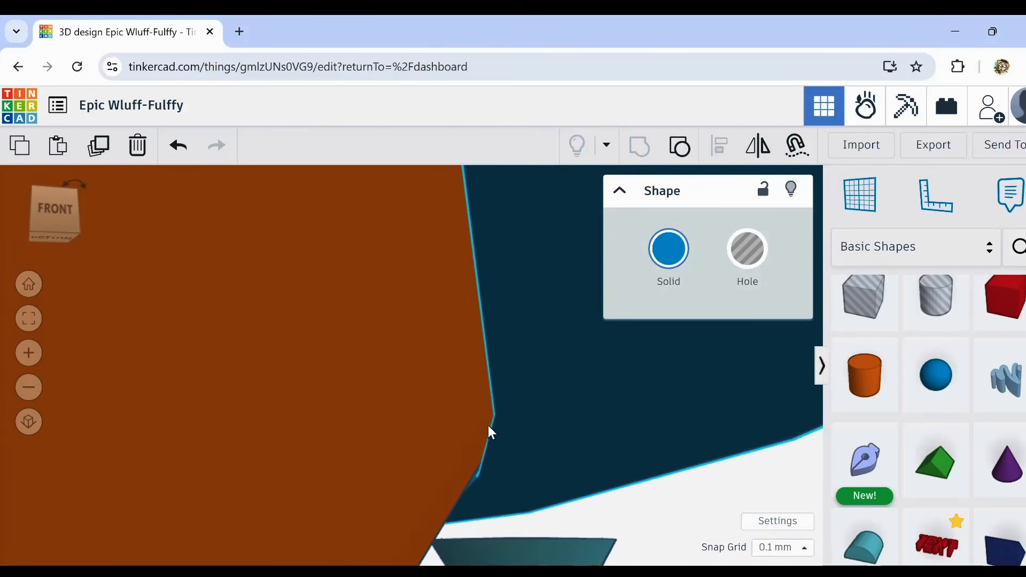
pyautogui.scroll(-8, 493, 450)
pyautogui.moveTo(486, 451); pyautogui.dragTo(455, 456, button='right')
pyautogui.scroll(-3, 454, 460)
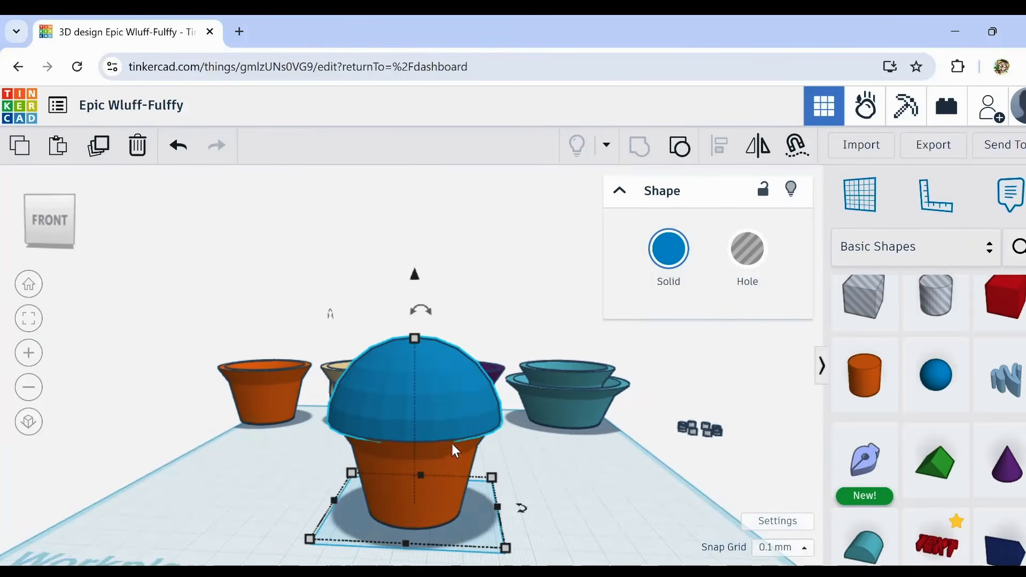
# Step: Turn the blue dome upside down, place it beside the orange pot, and check the recess around its rim
pyautogui.click(516, 437)
pyautogui.click(464, 417)
pyautogui.moveTo(434, 316); pyautogui.dragTo(696, 520)
pyautogui.scroll(5, 637, 505)
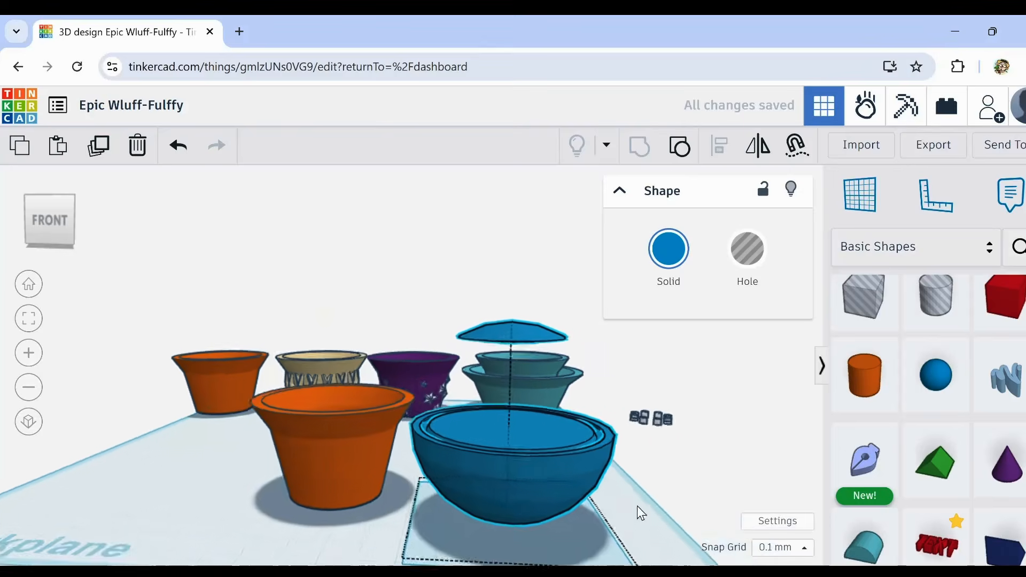
pyautogui.moveTo(538, 469); pyautogui.dragTo(536, 491, button='right')
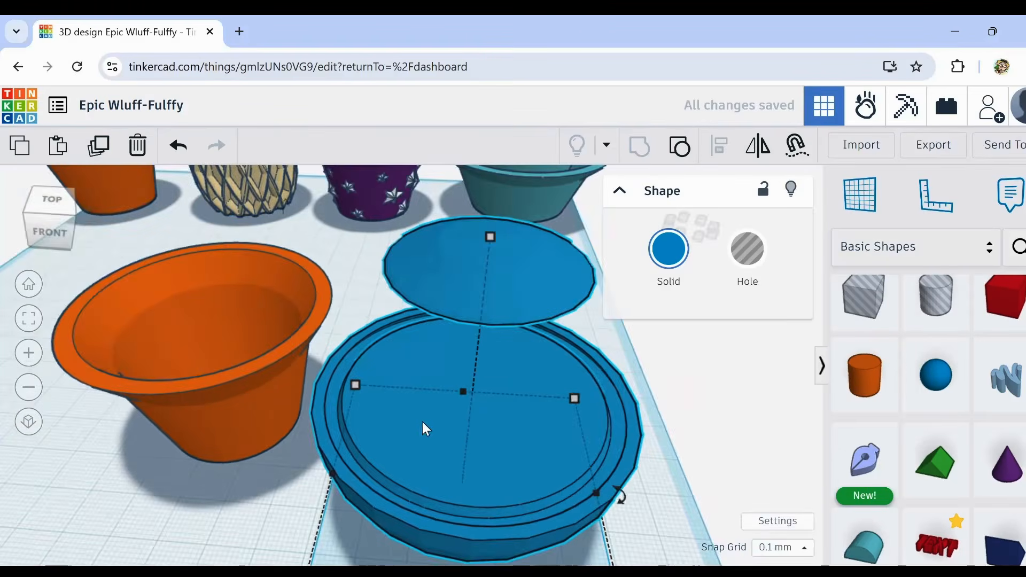
pyautogui.scroll(5, 344, 401)
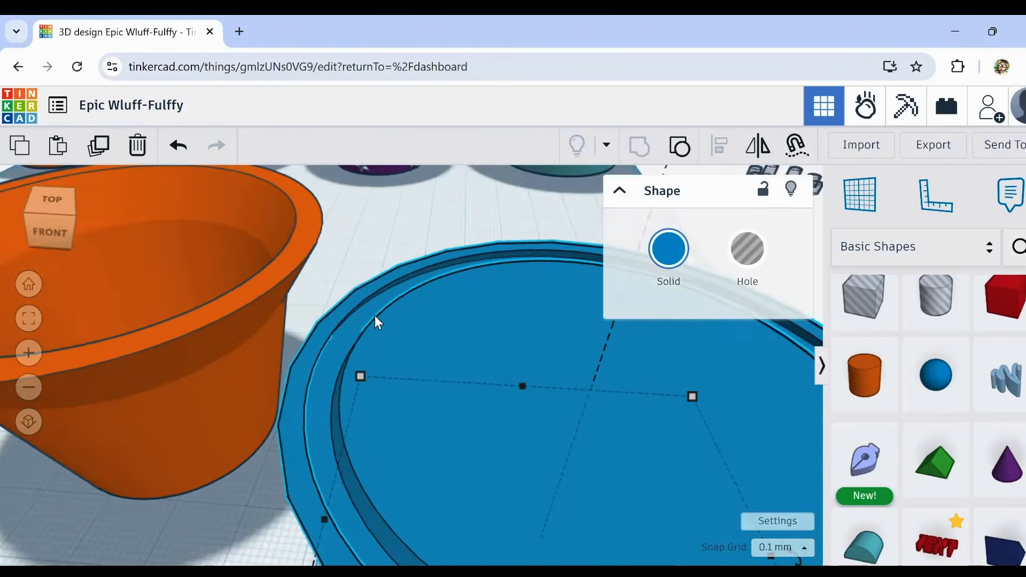
pyautogui.moveTo(374, 315)
pyautogui.mouseDown(button='right')
pyautogui.moveTo(371, 328)
pyautogui.moveTo(367, 306)
pyautogui.moveTo(380, 300)
pyautogui.moveTo(383, 315)
pyautogui.mouseUp(button='right')
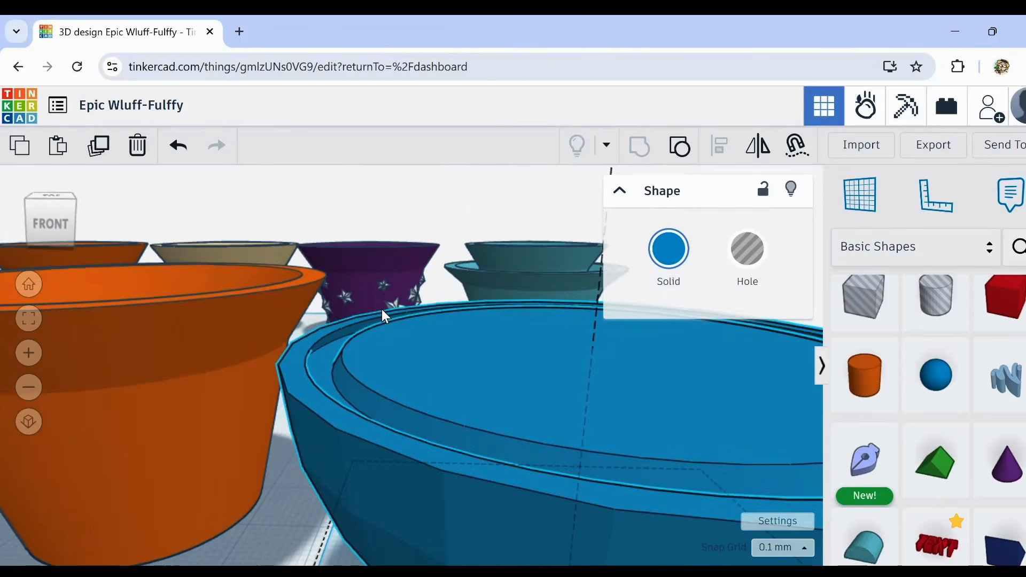
pyautogui.scroll(-6, 382, 308)
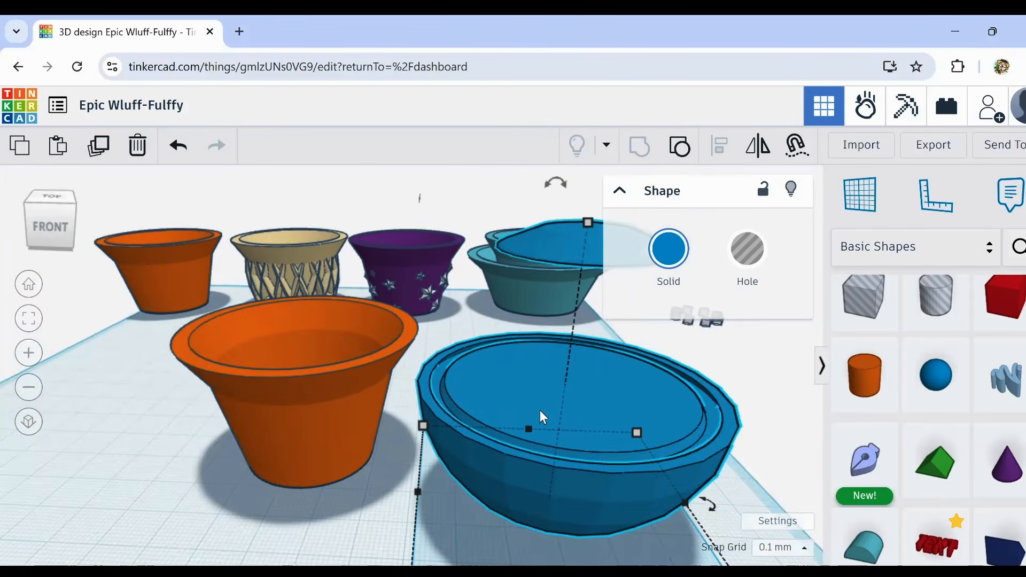
pyautogui.moveTo(610, 445); pyautogui.dragTo(545, 422, button='right')
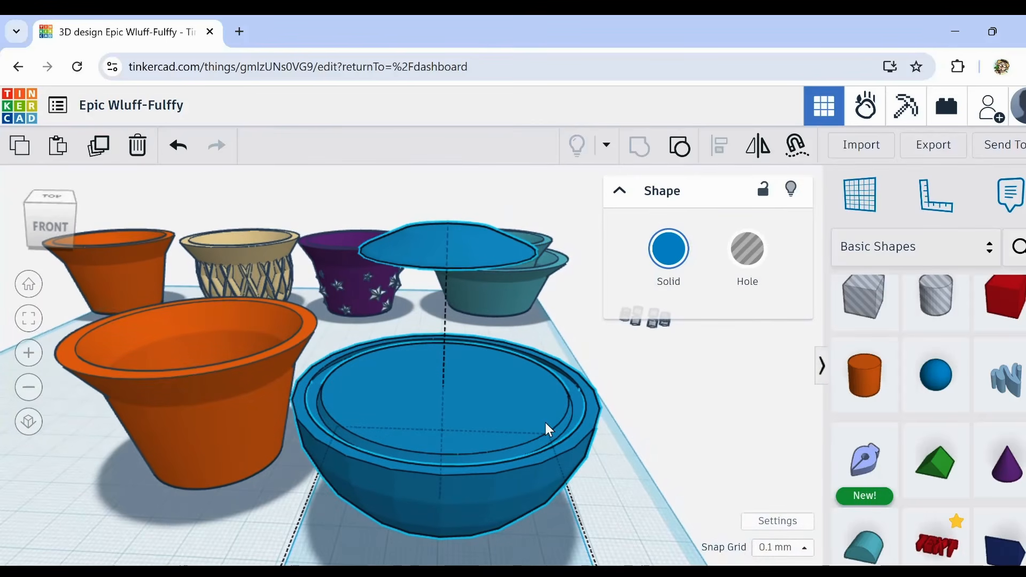
# Step: Try to hollow the upturned dome with a hole copy of itself
pyautogui.click(747, 249)
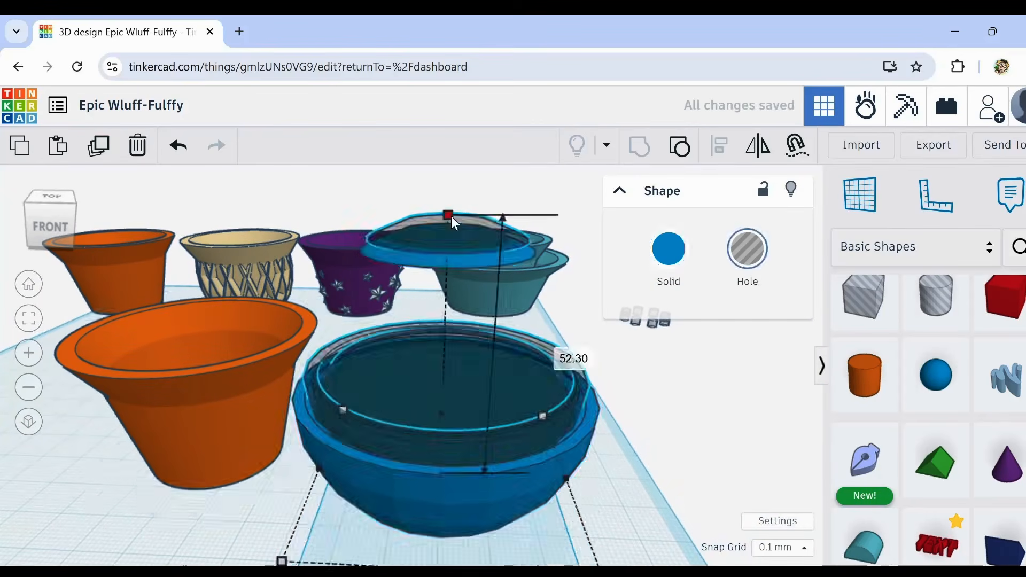
pyautogui.hotkey('ctrl', 'g')
pyautogui.click(629, 435)
pyautogui.click(429, 284)
pyautogui.click(669, 249)
pyautogui.click(243, 463)
# Step: Add a sphere hole with 24 steps inside the upturned dome and a cylinder hole above it over the floating piece
pyautogui.moveTo(936, 375); pyautogui.dragTo(460, 342)
pyautogui.scroll(-5, 460, 342)
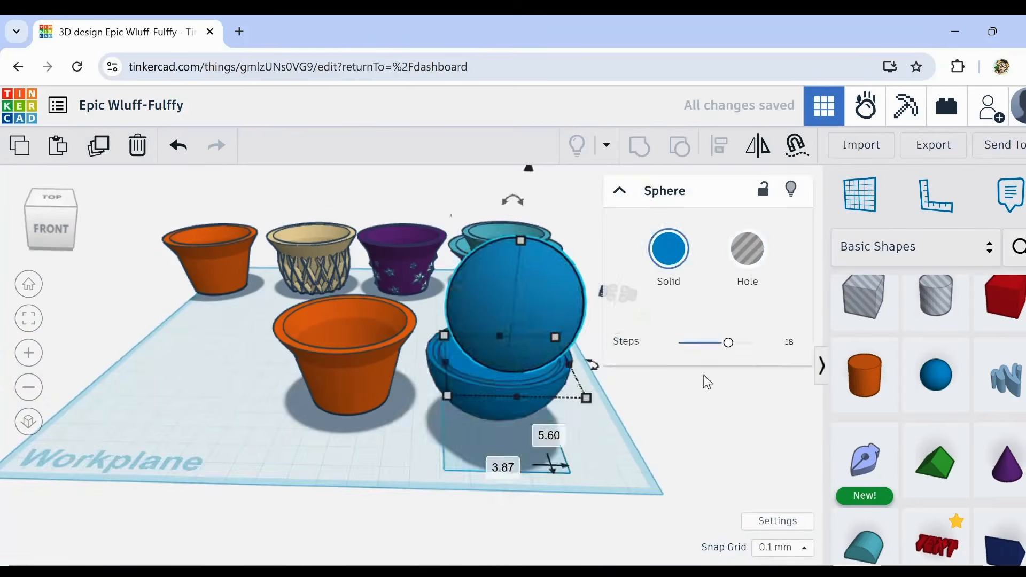
pyautogui.moveTo(729, 343); pyautogui.dragTo(749, 343)
pyautogui.click(747, 248)
pyautogui.moveTo(517, 300); pyautogui.dragTo(519, 332)
pyautogui.scroll(5, 520, 332)
pyautogui.moveTo(567, 497); pyautogui.dragTo(591, 524)
pyautogui.moveTo(599, 438); pyautogui.dragTo(602, 464, button='right')
pyautogui.moveTo(935, 297); pyautogui.dragTo(505, 357)
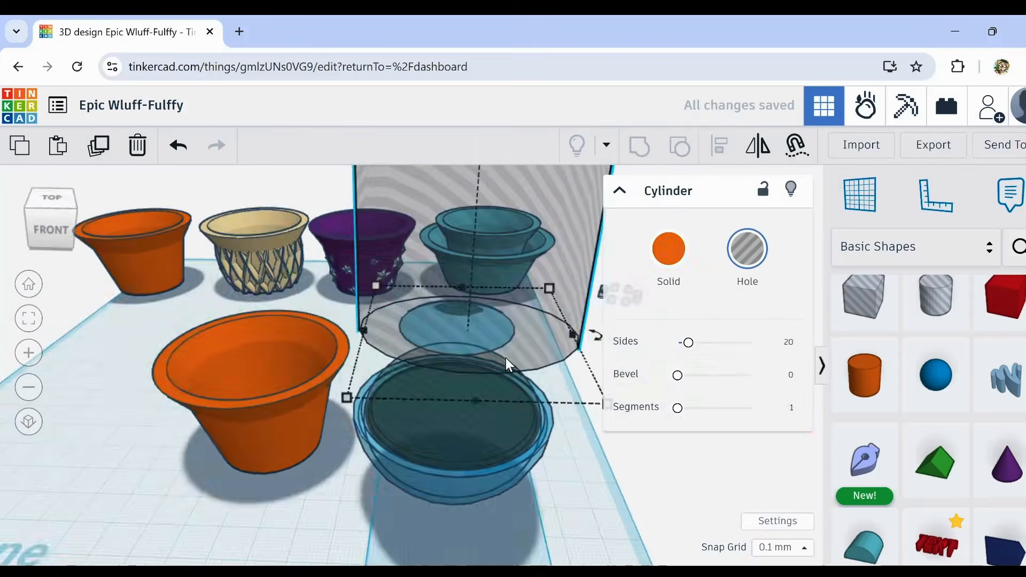
pyautogui.hotkey('ctrl', 'g')
pyautogui.moveTo(463, 277); pyautogui.dragTo(465, 449)
pyautogui.moveTo(438, 417); pyautogui.dragTo(239, 437)
pyautogui.hotkey('ctrl', 'z')
pyautogui.hotkey('ctrl', 'z')
pyautogui.hotkey('ctrl', 'z')
# Step: Set the sphere hole's height to 39.5 mm and lower it slightly inside the upturned dome
pyautogui.scroll(5, 541, 319)
pyautogui.click(542, 319)
pyautogui.moveTo(542, 319); pyautogui.dragTo(540, 299, button='right')
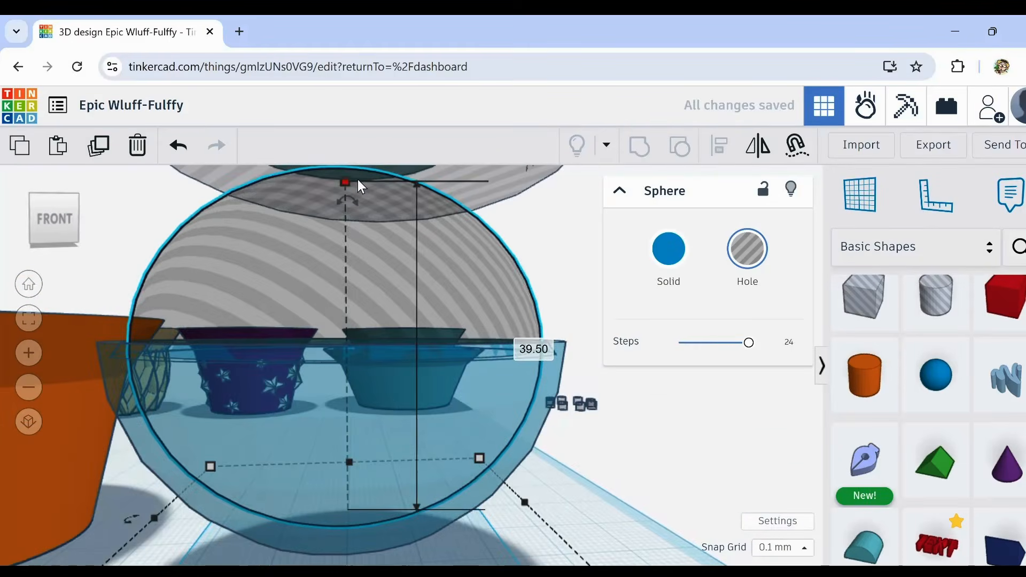
pyautogui.hotkey('ctrl', 'Down')
pyautogui.hotkey('ctrl', 'Down')
pyautogui.hotkey('ctrl', 'Down')
pyautogui.hotkey('ctrl', 'Down')
pyautogui.hotkey('ctrl', 'Down')
pyautogui.hotkey('ctrl', 'Down')
pyautogui.hotkey('ctrl', 'Down')
pyautogui.hotkey('ctrl', 'Down')
pyautogui.hotkey('ctrl', 'Down')
pyautogui.hotkey('ctrl', 'Down')
pyautogui.hotkey('ctrl', 'Down')
pyautogui.hotkey('ctrl', 'Down')
pyautogui.hotkey('ctrl', 'Down')
pyautogui.hotkey('ctrl', 'Down')
pyautogui.hotkey('ctrl', 'Down')
pyautogui.hotkey('ctrl', 'Down')
pyautogui.hotkey('ctrl', 'Up')
pyautogui.hotkey('ctrl', 'Up')
pyautogui.hotkey('ctrl', 'Up')
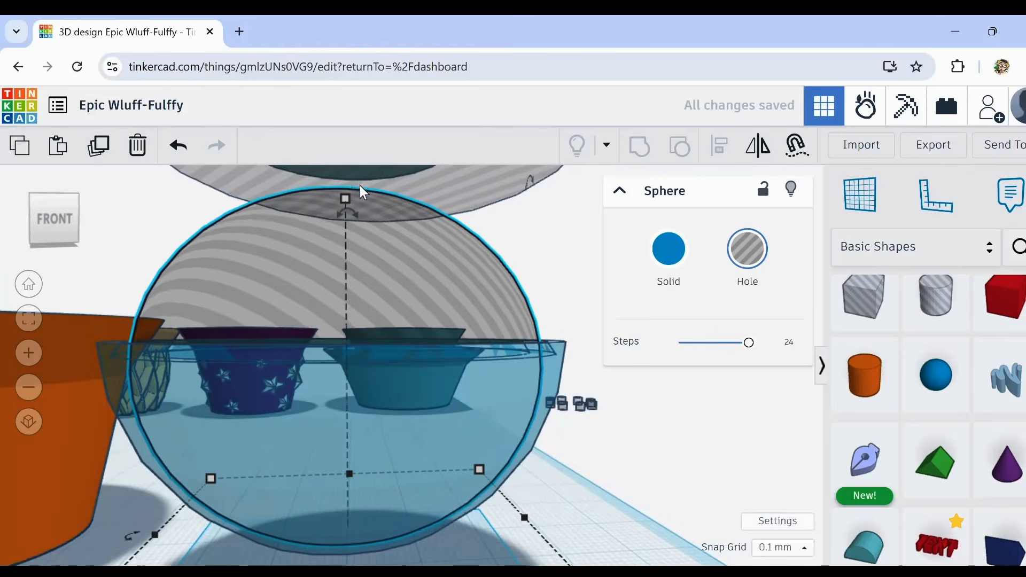
pyautogui.hotkey('ctrl', 'Up')
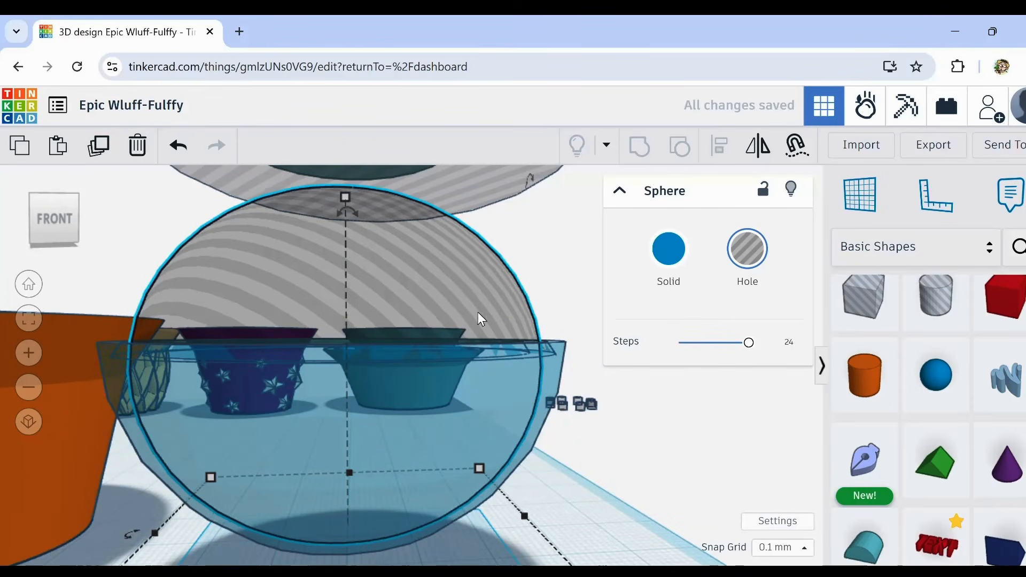
# Step: Widen the sphere hole slightly to thin the upturned dome's wall, and check the wall at the rim
pyautogui.moveTo(567, 423); pyautogui.dragTo(586, 474, button='right')
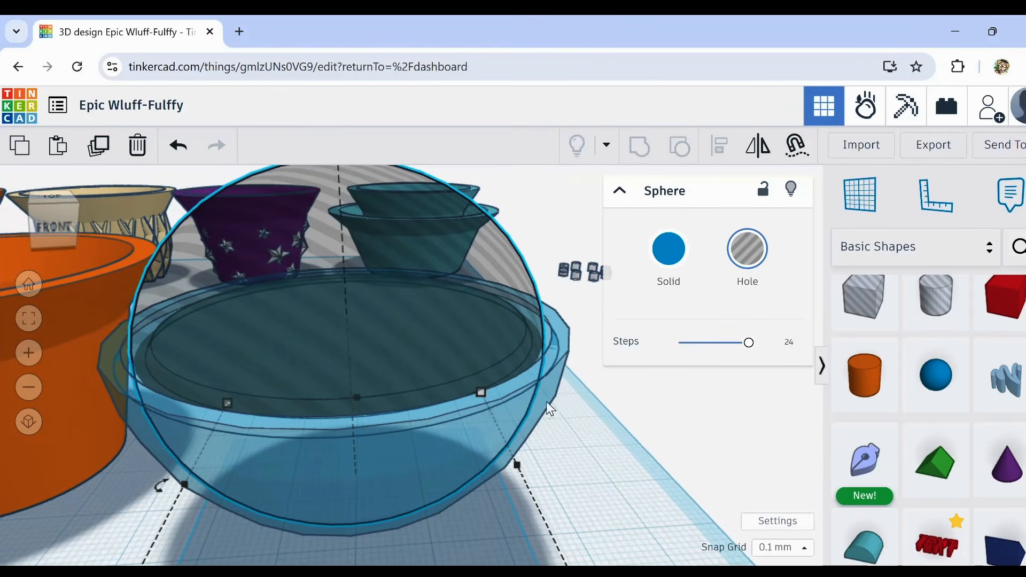
pyautogui.moveTo(483, 395)
pyautogui.scroll(3, 592, 502)
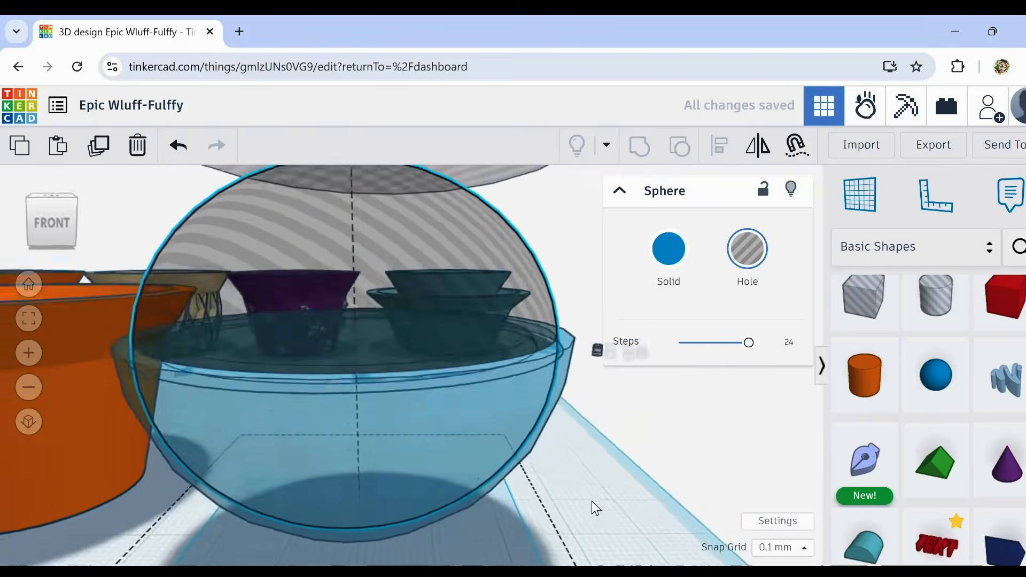
pyautogui.scroll(5, 561, 387)
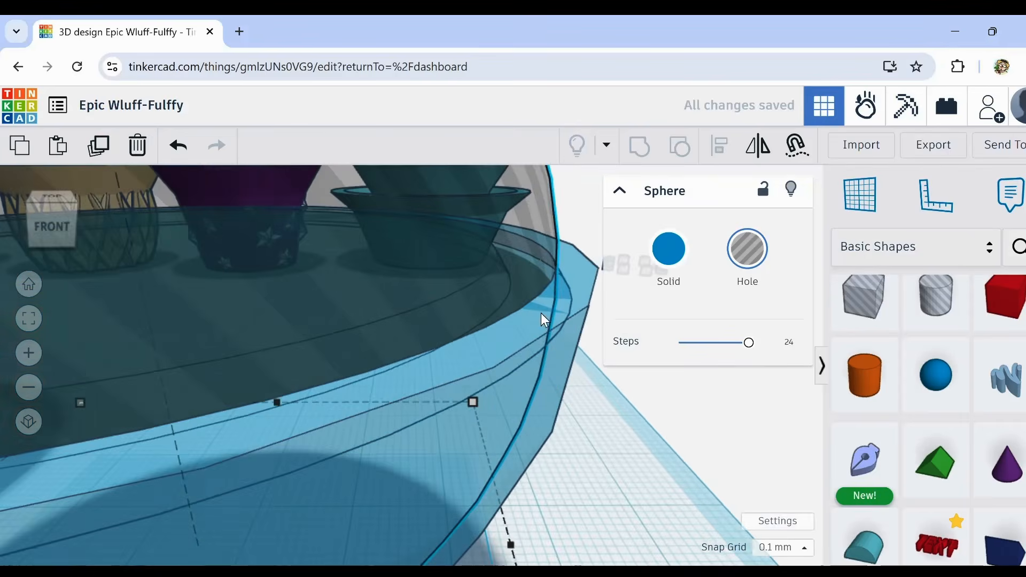
pyautogui.moveTo(540, 313); pyautogui.dragTo(574, 326, button='right')
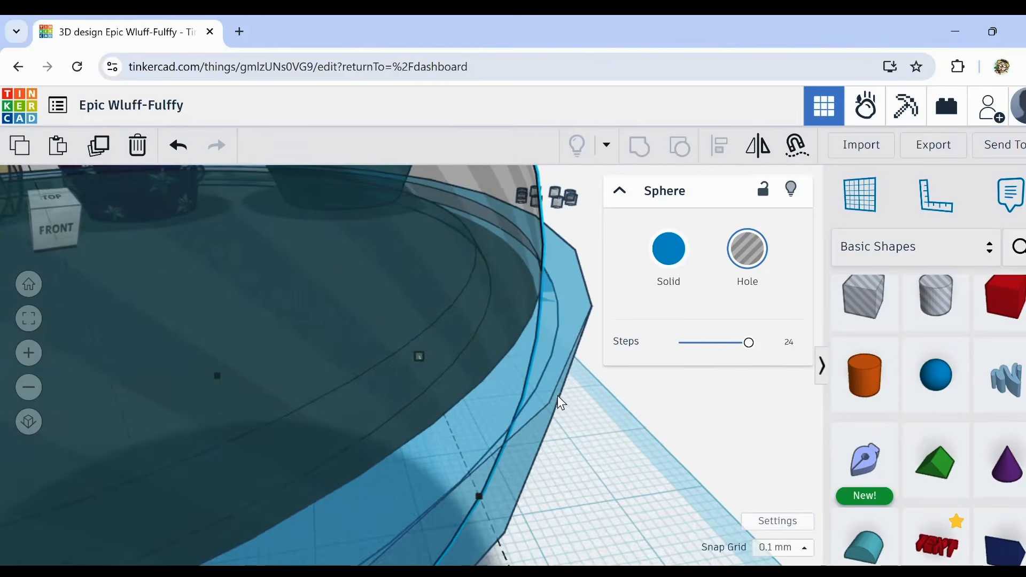
# Step: Group the upturned dome with the sphere and cylinder holes to hollow it and remove the floating piece
pyautogui.scroll(-5, 557, 395)
pyautogui.moveTo(586, 454); pyautogui.dragTo(623, 437, button='right')
pyautogui.keyDown('shift'); pyautogui.click(515, 317); pyautogui.keyUp('shift')
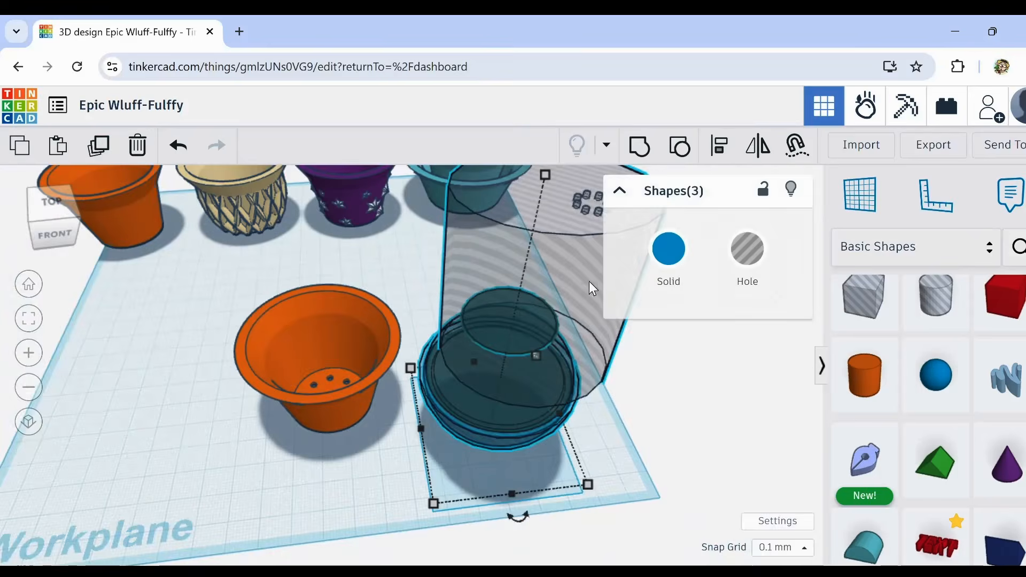
pyautogui.click(640, 145)
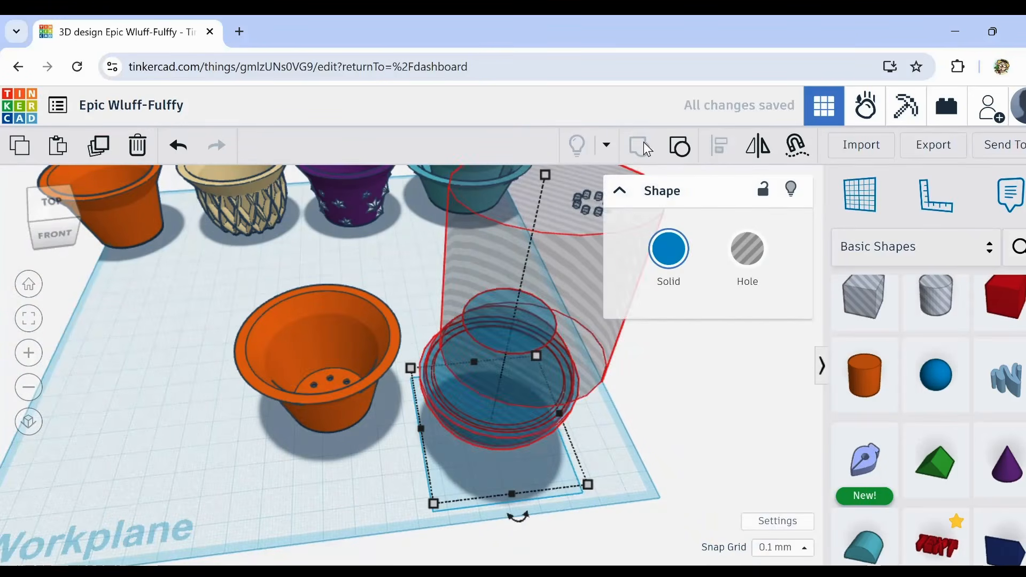
# Step: Recolour the hollowed transparent dome white and check its wall and the recess around its rim
pyautogui.moveTo(600, 458); pyautogui.dragTo(567, 444, button='right')
pyautogui.click(661, 260)
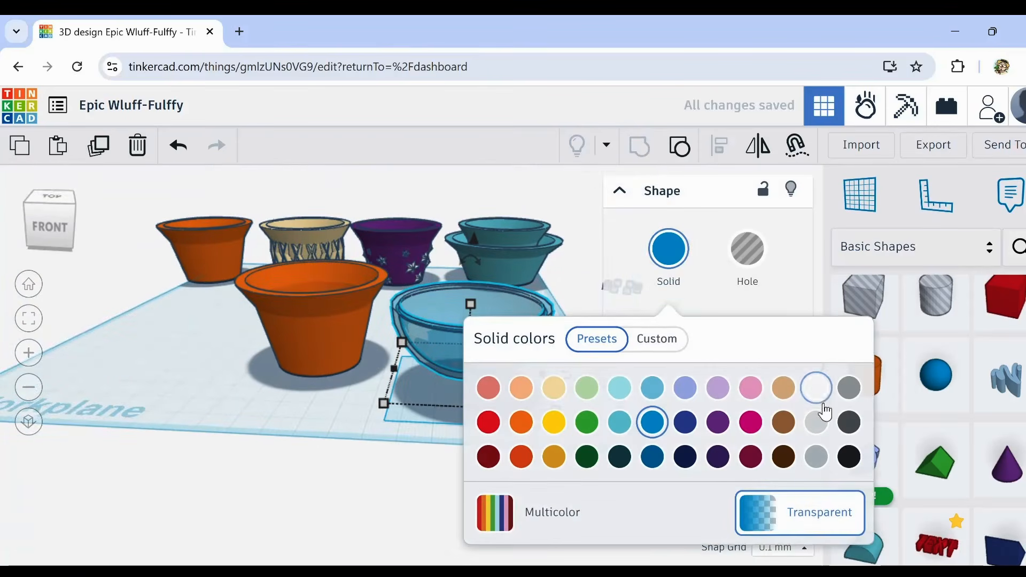
pyautogui.click(816, 383)
pyautogui.click(399, 392)
pyautogui.scroll(5, 480, 351)
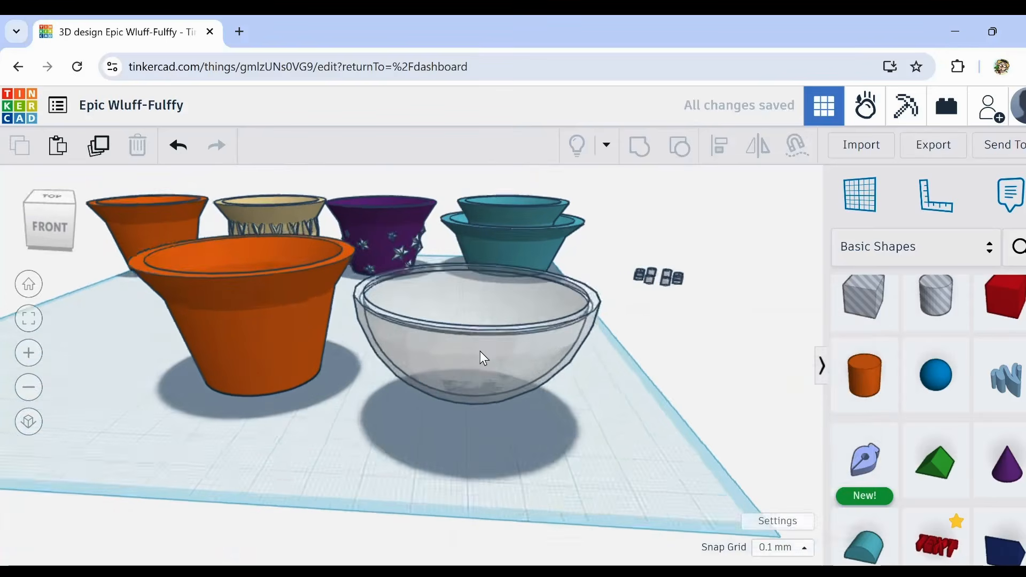
pyautogui.moveTo(480, 371); pyautogui.dragTo(488, 377, button='right')
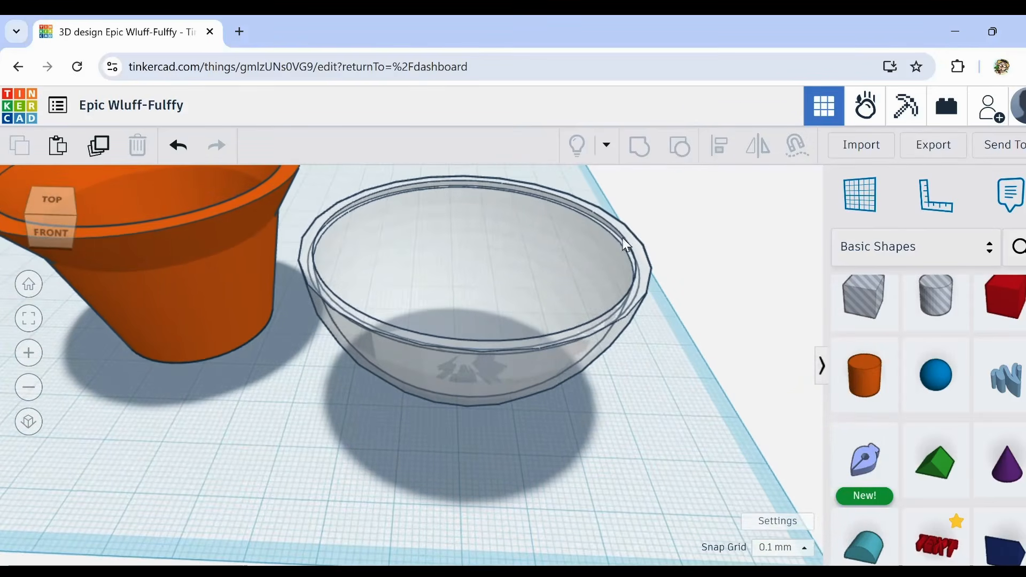
pyautogui.scroll(5, 620, 246)
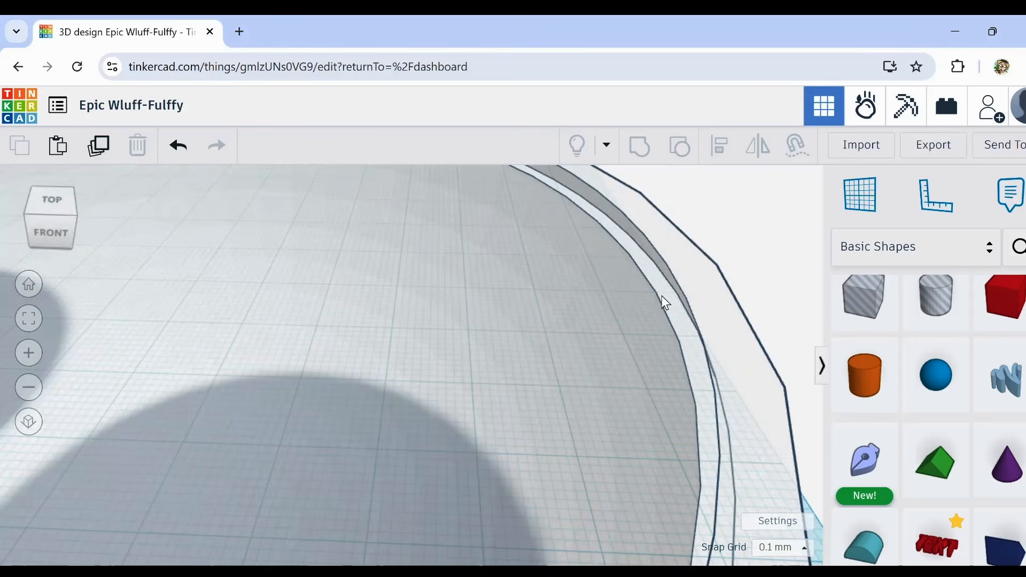
pyautogui.scroll(-5, 671, 322)
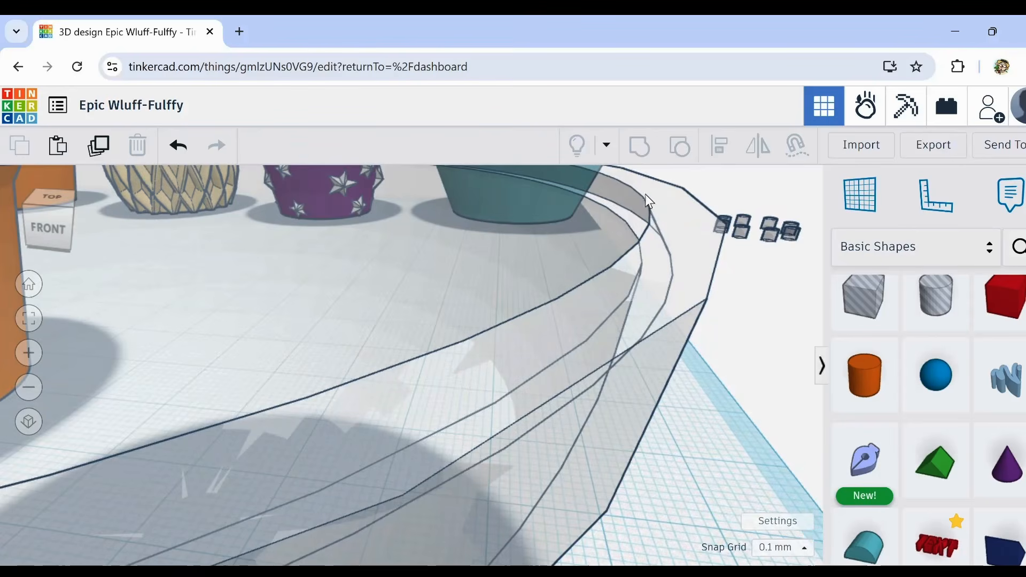
pyautogui.scroll(-3, 668, 267)
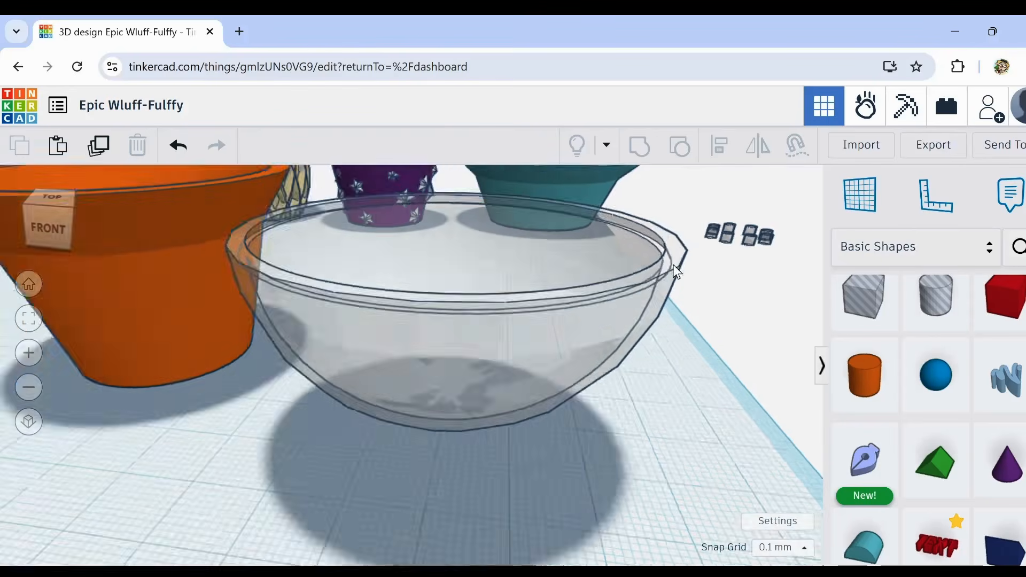
# Step: Add a 64-sided cylinder, enlarge it to nearly the upturned dome's rim diameter and position it over the dome
pyautogui.scroll(-4, 684, 299)
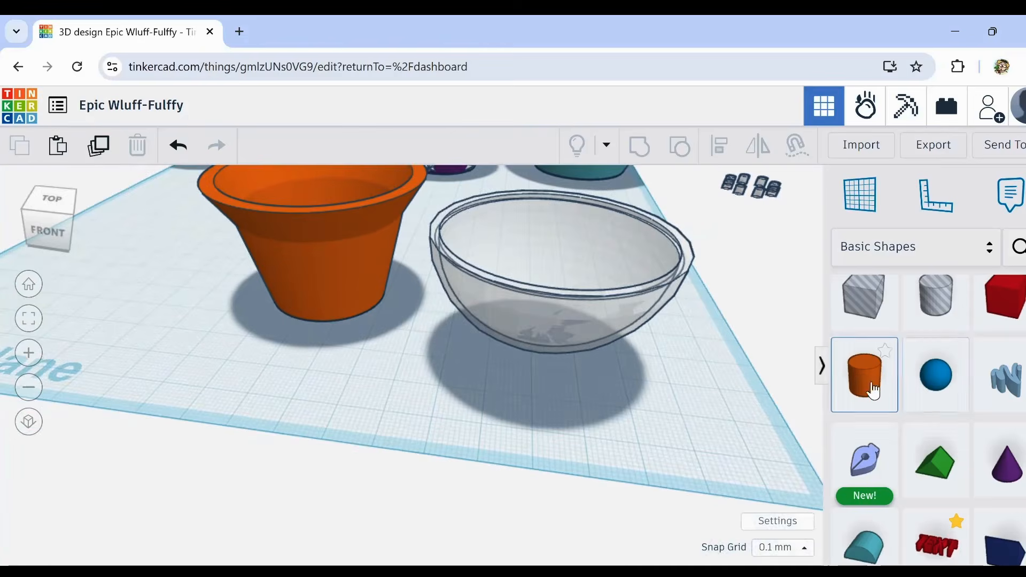
pyautogui.click(873, 390)
pyautogui.click(538, 425)
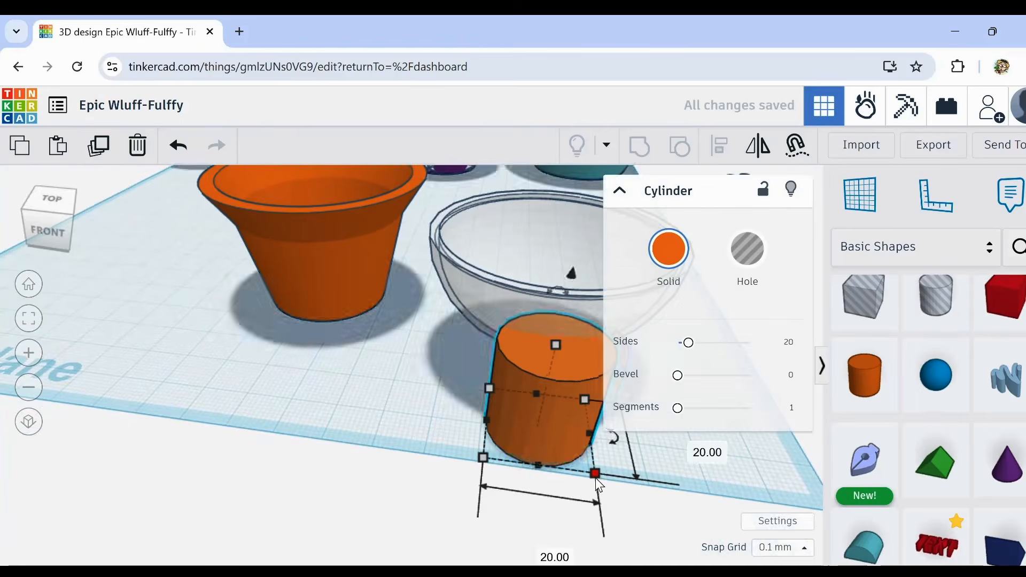
pyautogui.keyDown('shift'); pyautogui.moveTo(596, 477); pyautogui.dragTo(771, 576); pyautogui.keyUp('shift')
pyautogui.moveTo(660, 537); pyautogui.dragTo(549, 293)
pyautogui.moveTo(688, 342); pyautogui.dragTo(792, 357)
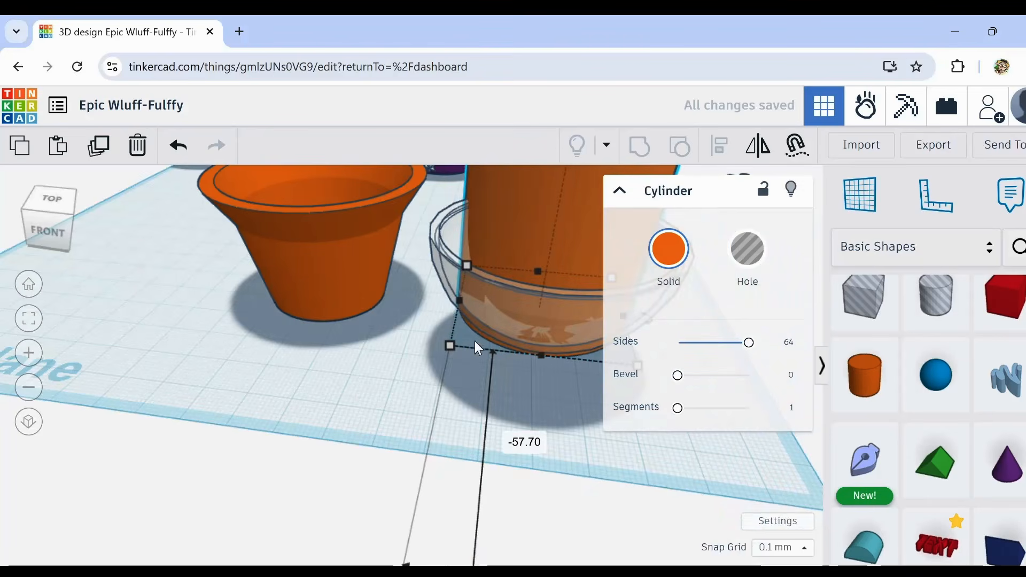
pyautogui.keyDown('shift'); pyautogui.moveTo(450, 345); pyautogui.dragTo(492, 355); pyautogui.keyUp('shift')
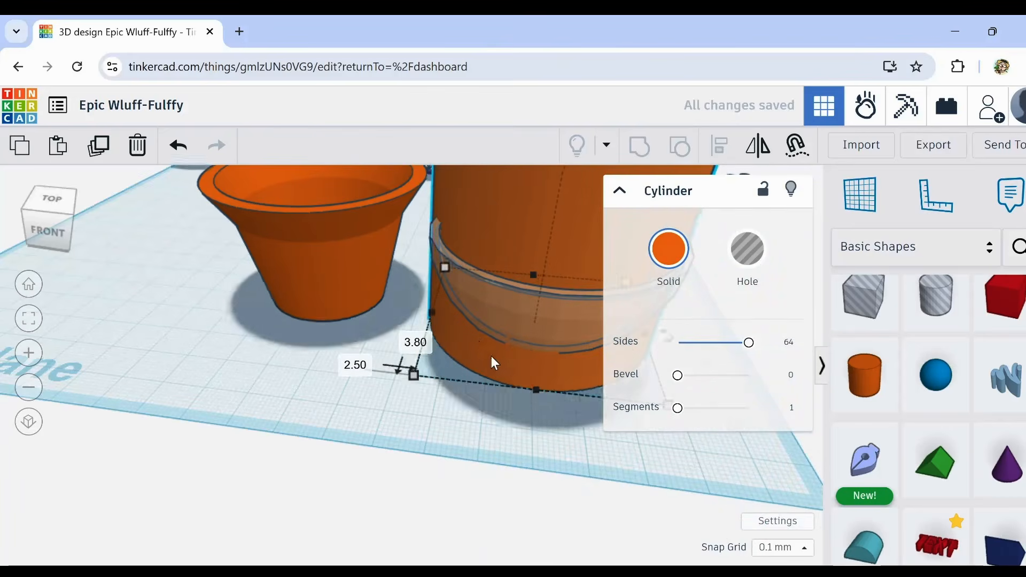
pyautogui.scroll(-2, 544, 307)
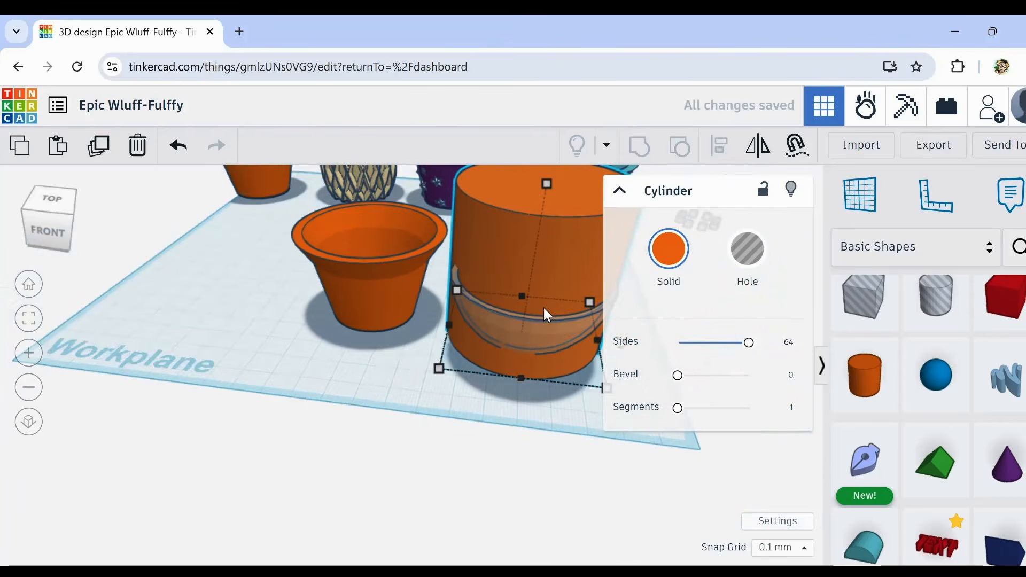
# Step: Turn the large cylinder into a hole and group it with the upturned dome to cut its rim
pyautogui.press('h')
pyautogui.scroll(5, 426, 315)
pyautogui.scroll(-5, 426, 315)
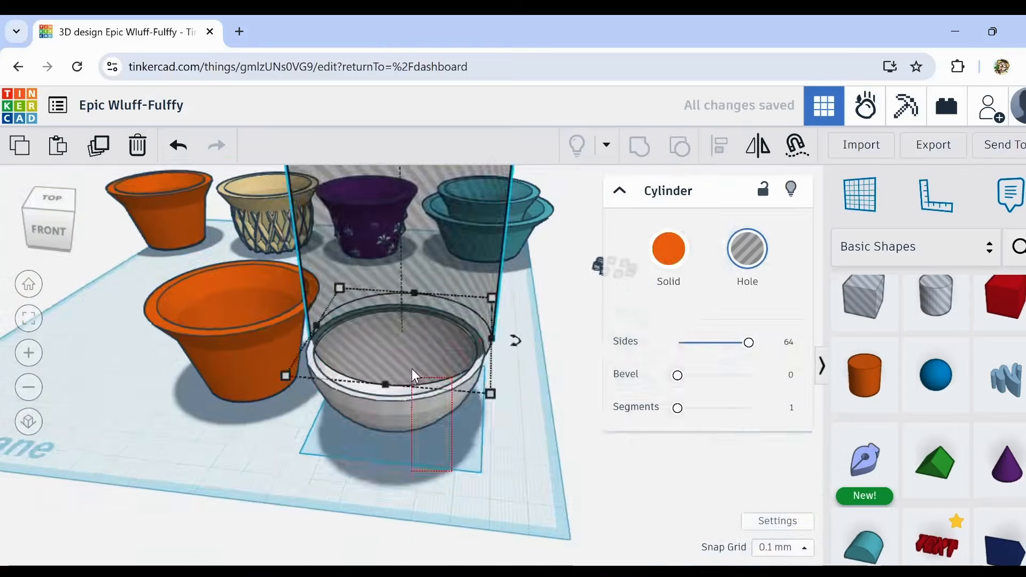
pyautogui.scroll(6, 576, 477)
pyautogui.scroll(-3, 517, 416)
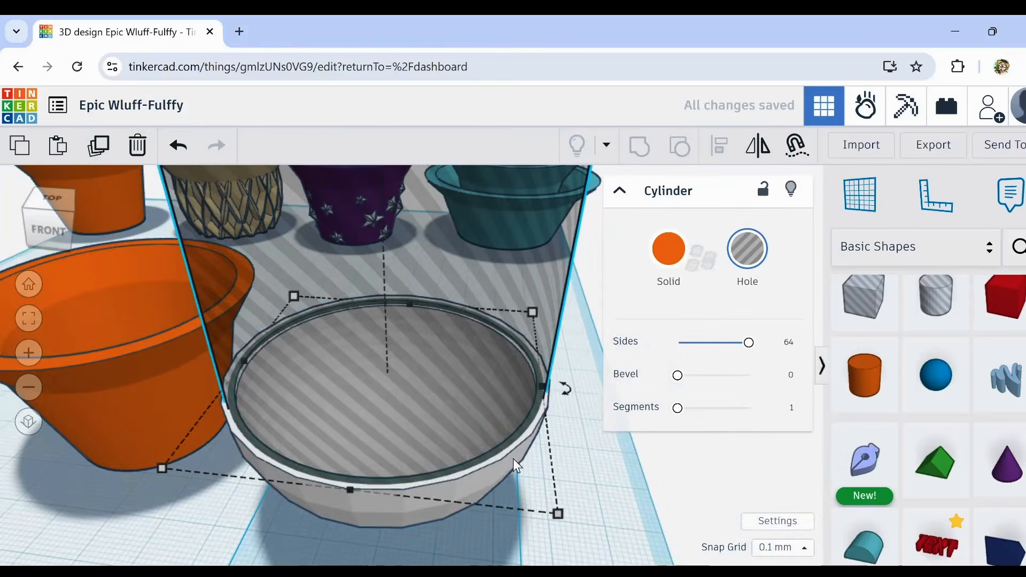
pyautogui.keyDown('shift'); pyautogui.click(483, 486); pyautogui.keyUp('shift')
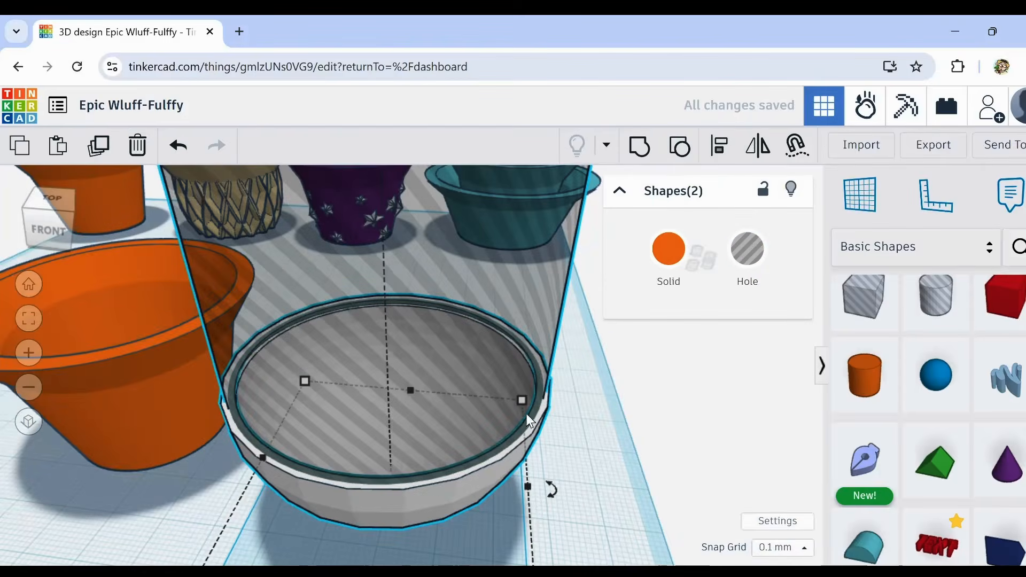
pyautogui.click(639, 145)
# Step: Compare the dome's cut rim with the orange pot's rim, and make the dome transparent
pyautogui.scroll(4, 570, 385)
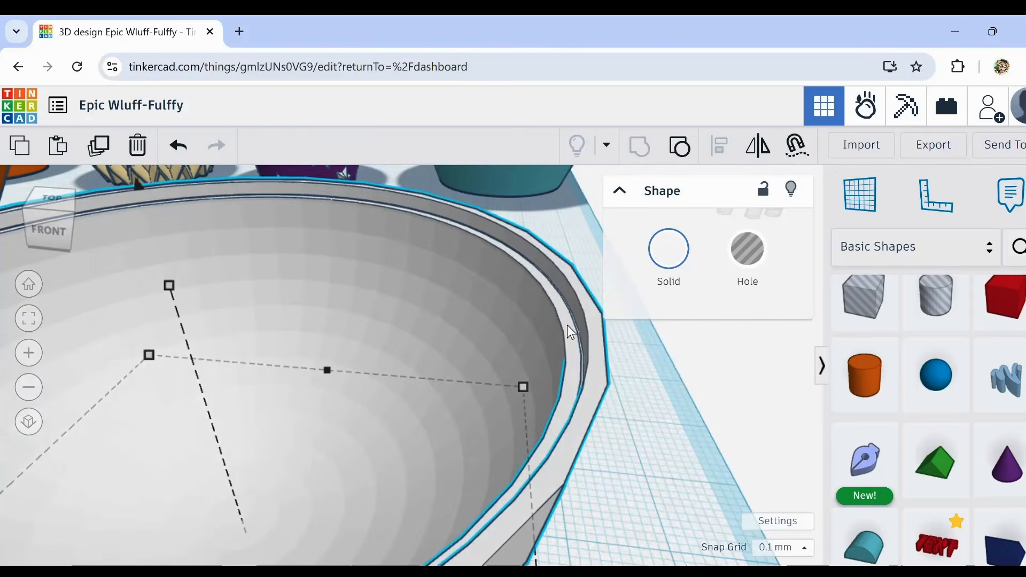
pyautogui.scroll(-4, 566, 326)
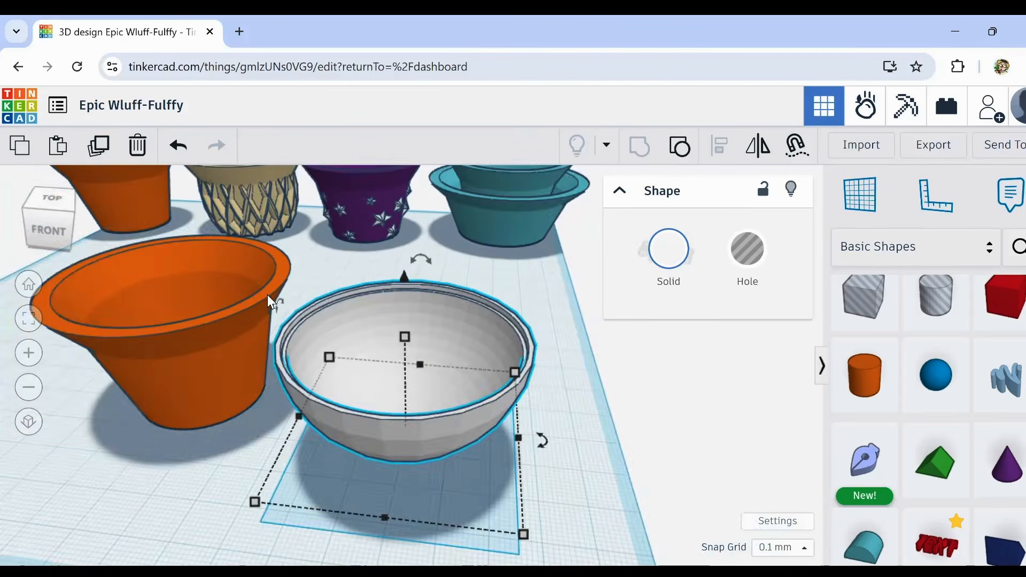
pyautogui.scroll(5, 268, 294)
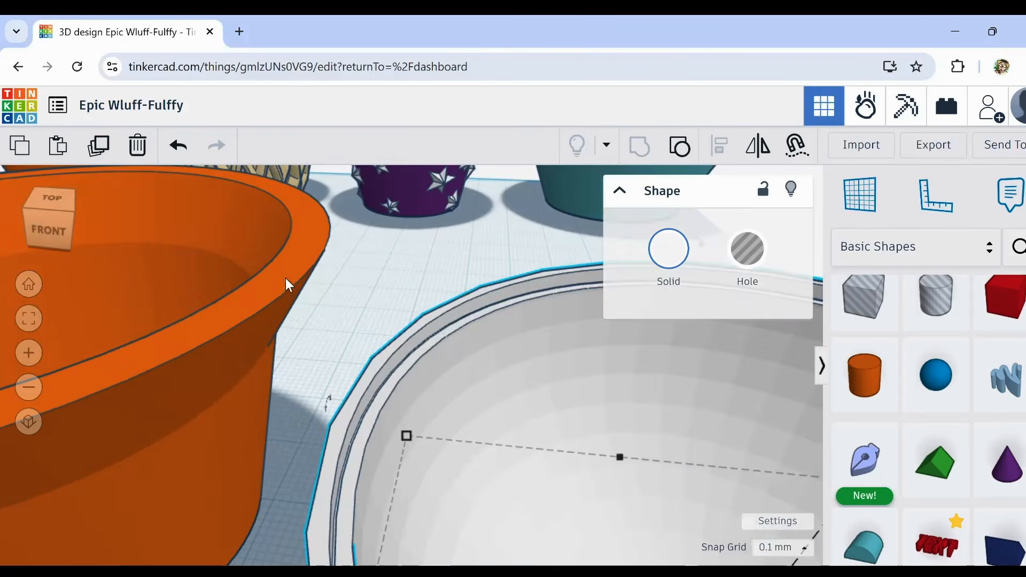
pyautogui.scroll(-5, 405, 386)
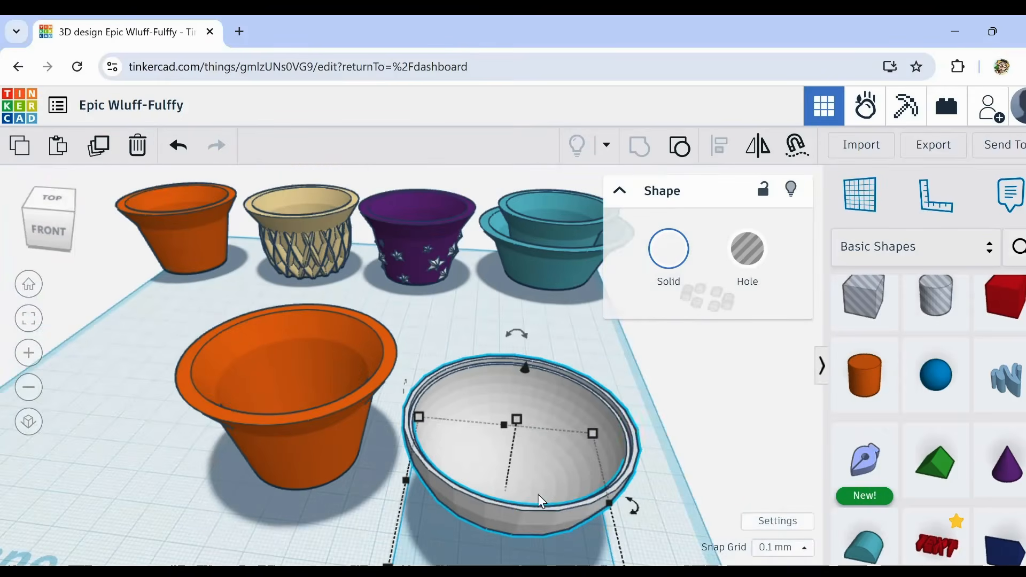
pyautogui.click(668, 248)
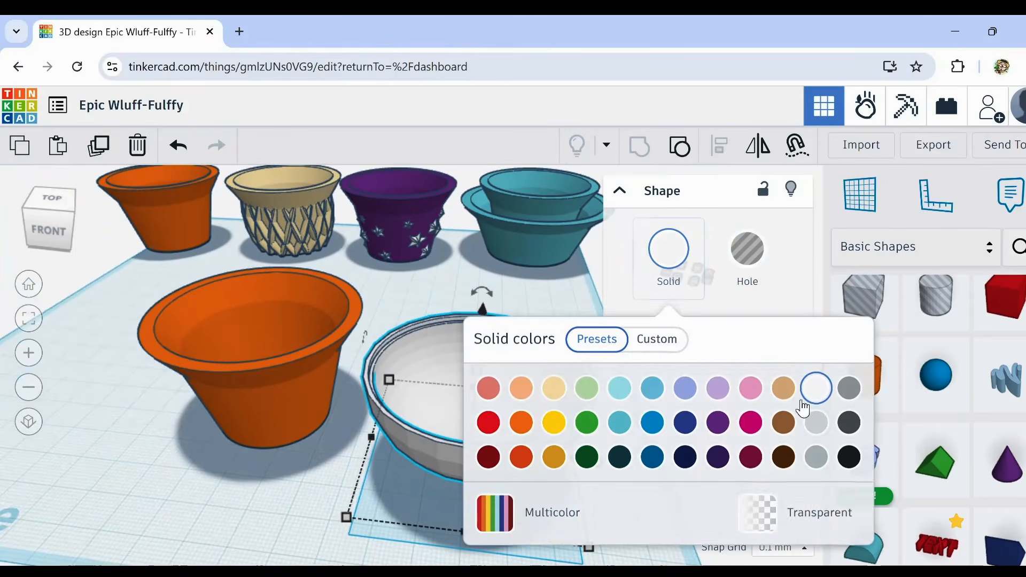
pyautogui.click(841, 509)
pyautogui.click(304, 487)
pyautogui.click(473, 369)
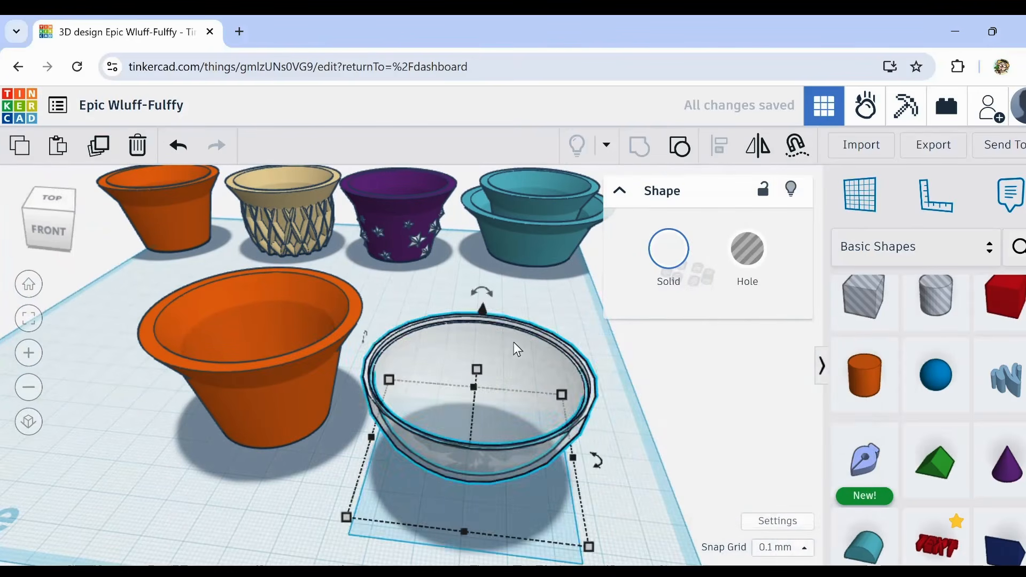
# Step: Turn the transparent dome right side up and set it over the opening of the front orange pot
pyautogui.moveTo(487, 300); pyautogui.dragTo(465, 415)
pyautogui.moveTo(469, 470); pyautogui.dragTo(229, 373)
pyautogui.moveTo(245, 261); pyautogui.dragTo(215, 142)
pyautogui.moveTo(167, 427); pyautogui.dragTo(172, 432, button='right')
pyautogui.scroll(5, 158, 378)
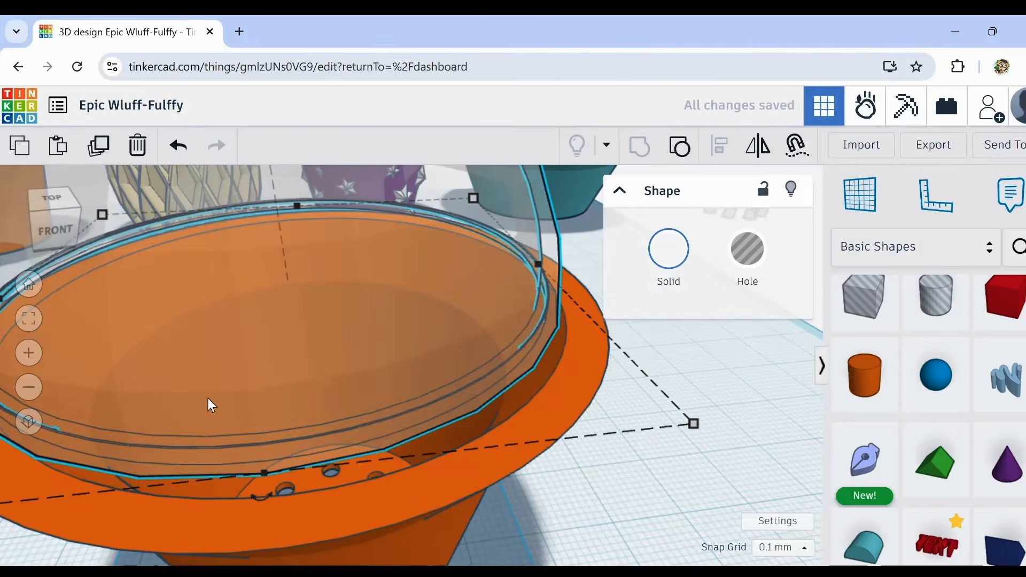
pyautogui.scroll(-5, 273, 374)
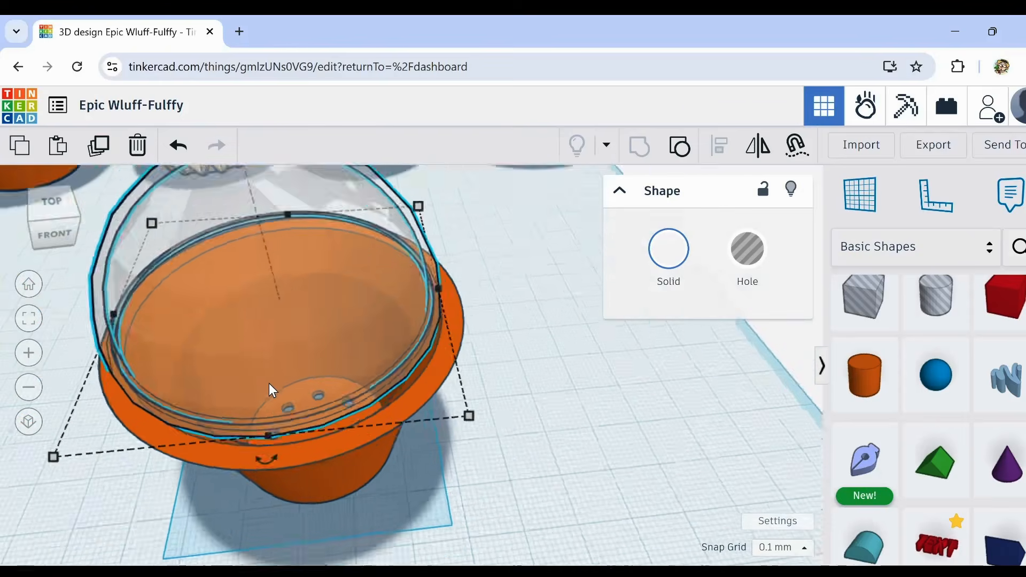
# Step: Enlarge the dome lid and shift it so it covers the orange pot's rim all round
pyautogui.moveTo(272, 357); pyautogui.dragTo(275, 348)
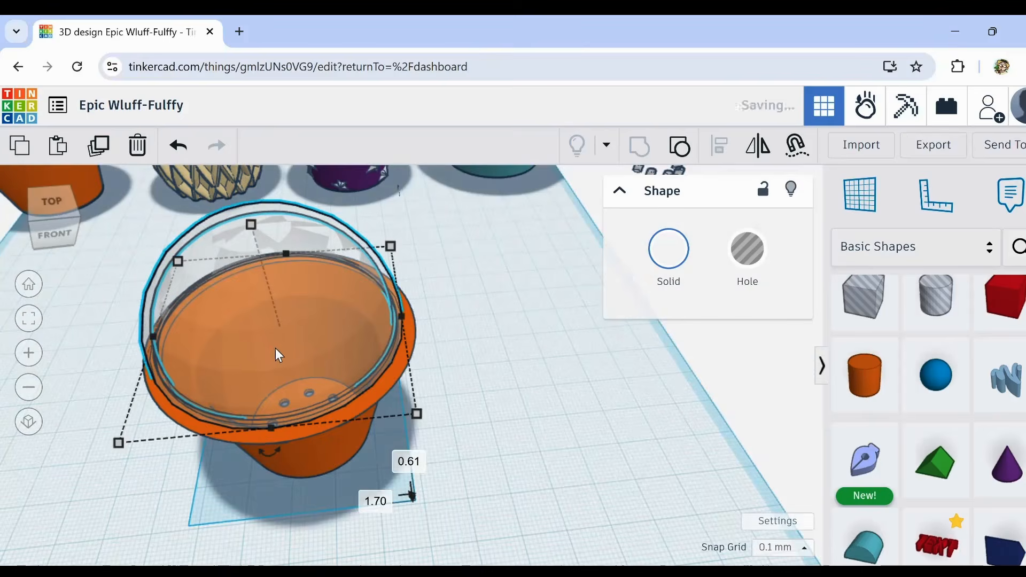
pyautogui.moveTo(416, 416); pyautogui.dragTo(452, 436)
pyautogui.moveTo(357, 358); pyautogui.dragTo(348, 367)
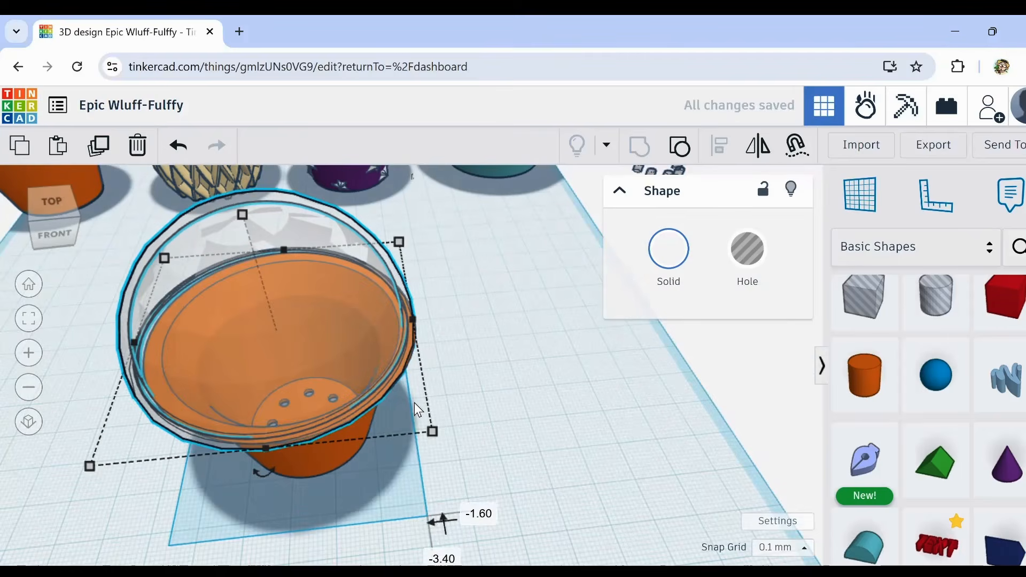
pyautogui.scroll(3, 380, 414)
pyautogui.moveTo(380, 414); pyautogui.dragTo(374, 393, button='right')
pyautogui.moveTo(527, 452); pyautogui.dragTo(545, 454)
pyautogui.press('f')
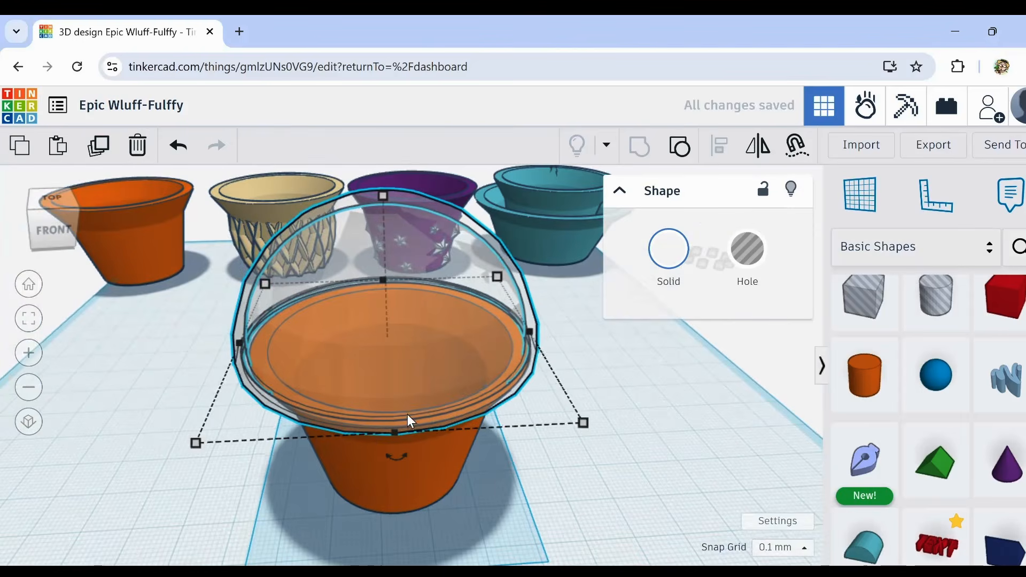
# Step: Lower the dome lid in small steps until its inner recess rests on the orange pot's rim
pyautogui.scroll(5, 437, 513)
pyautogui.moveTo(437, 513); pyautogui.dragTo(529, 485, button='right')
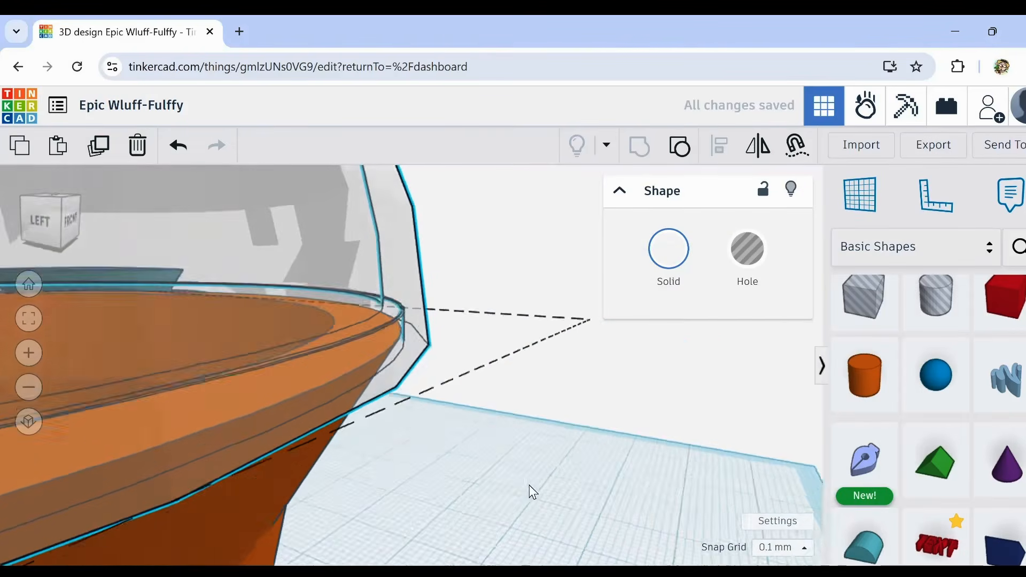
pyautogui.click(453, 458)
pyautogui.scroll(2, 405, 351)
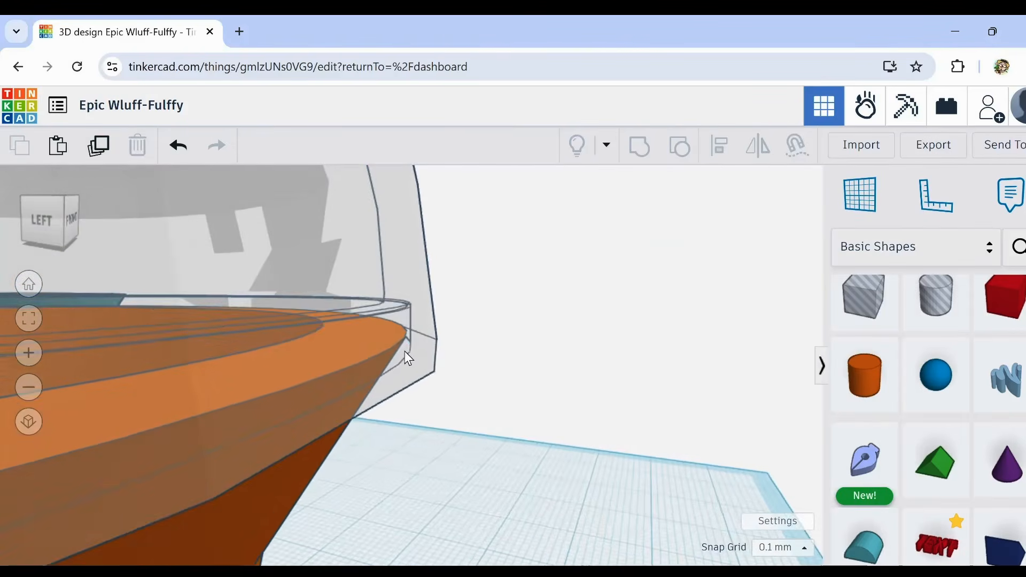
pyautogui.click(408, 325)
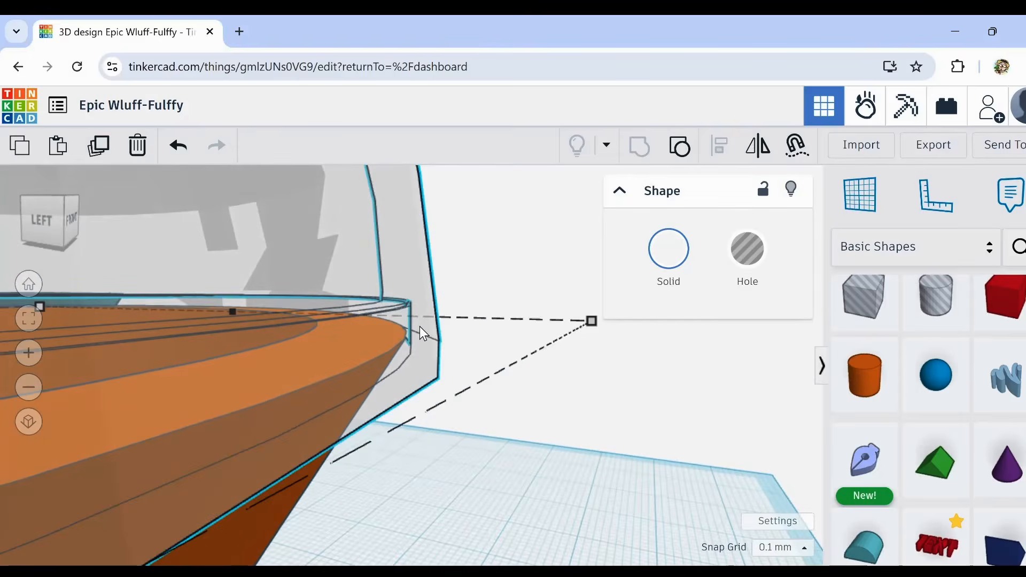
pyautogui.hotkey('ctrl', 'Down')
pyautogui.hotkey('ctrl', 'Down')
pyautogui.hotkey('ctrl', 'Down')
pyautogui.hotkey('ctrl', 'Down')
pyautogui.hotkey('ctrl', 'Down')
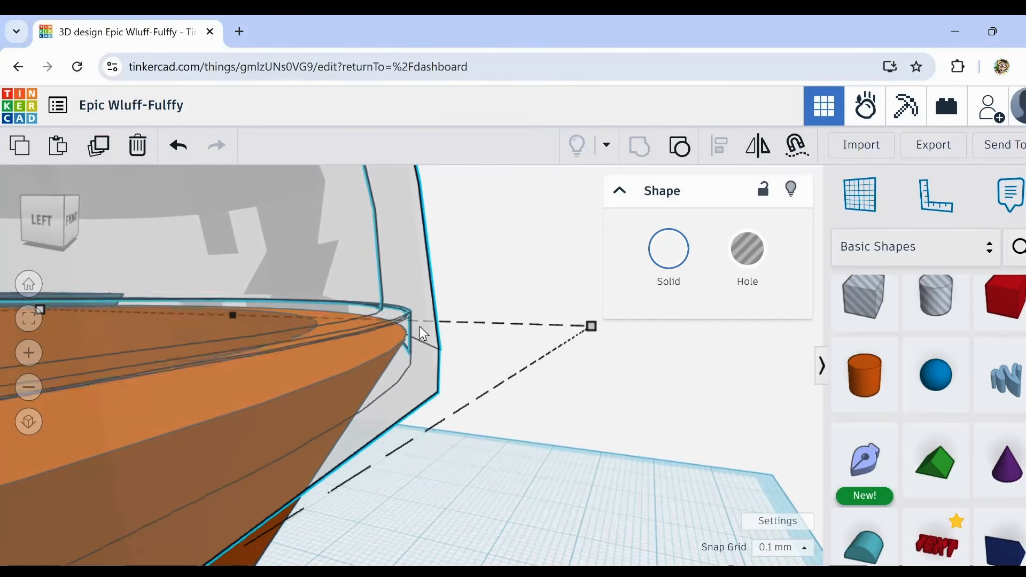
pyautogui.hotkey('ctrl', 'Down')
pyautogui.hotkey('ctrl', 'Down')
pyautogui.hotkey('ctrl', 'Down')
pyautogui.hotkey('ctrl', 'Down')
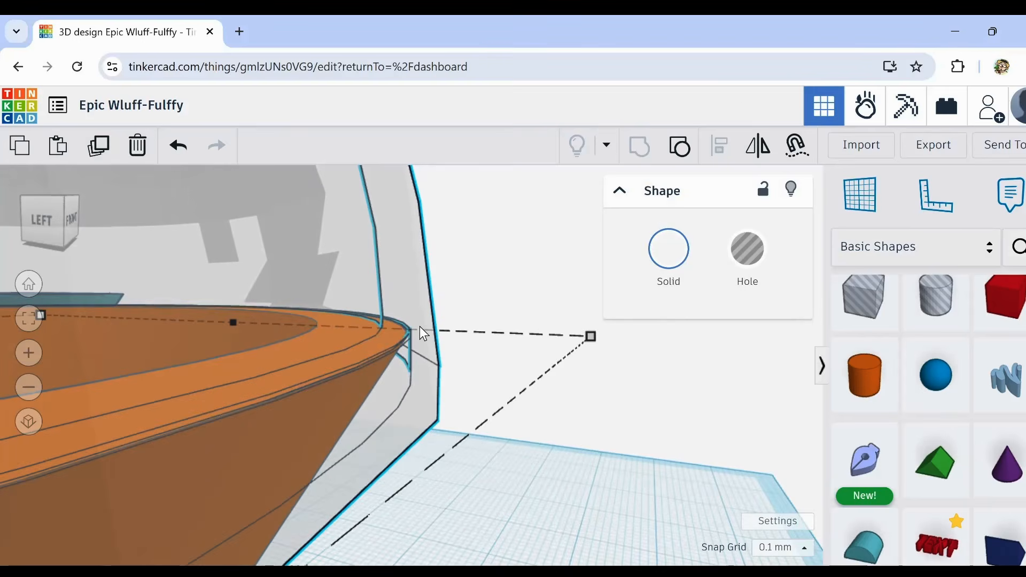
# Step: Examine from several sides and from above how the dome lid sits on the orange pot
pyautogui.click(582, 475)
pyautogui.moveTo(582, 475); pyautogui.dragTo(420, 475, button='right')
pyautogui.scroll(-6, 414, 496)
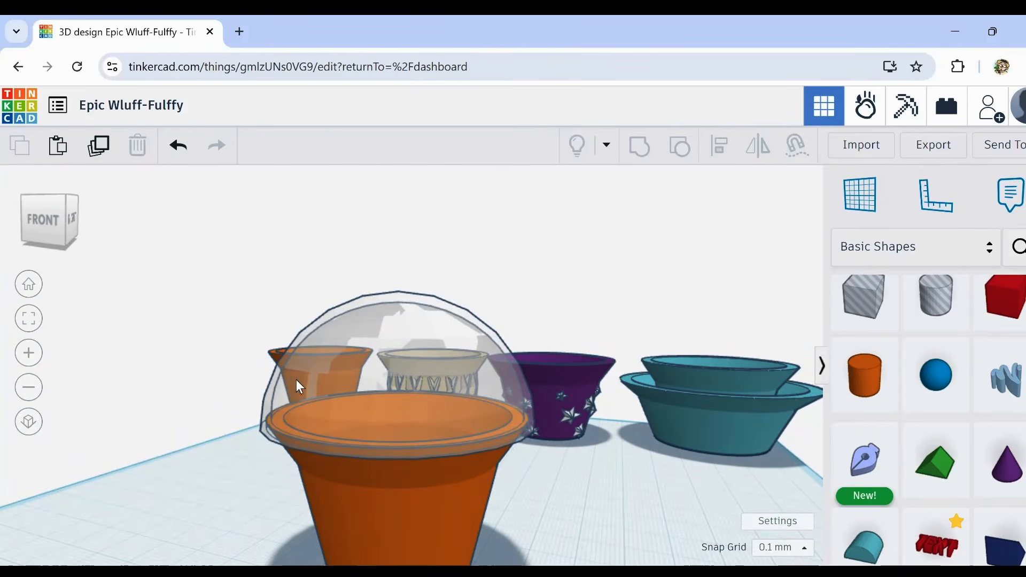
pyautogui.moveTo(296, 379); pyautogui.dragTo(440, 371, button='right')
pyautogui.click(347, 371)
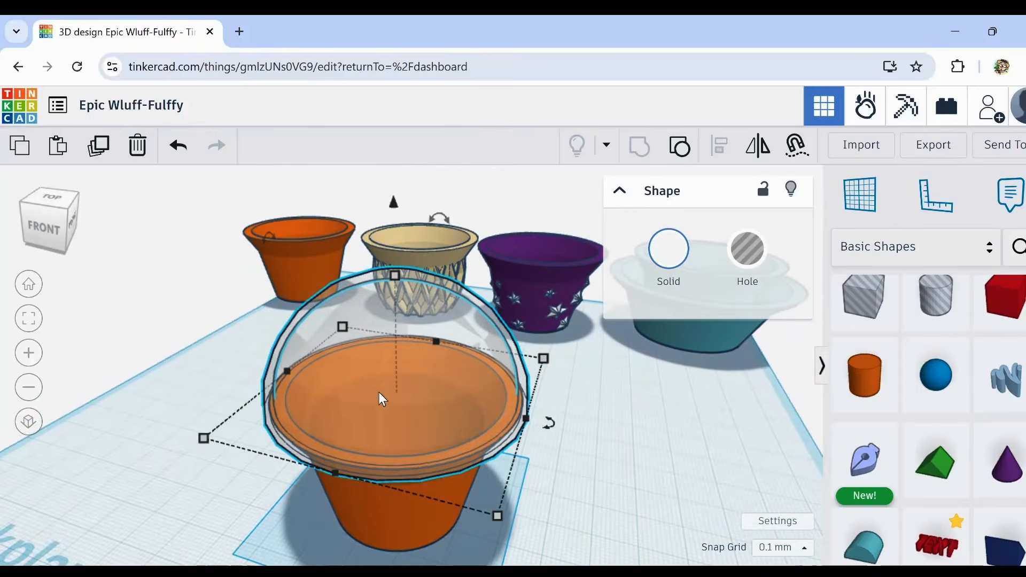
pyautogui.scroll(3, 378, 392)
pyautogui.scroll(-5, 390, 373)
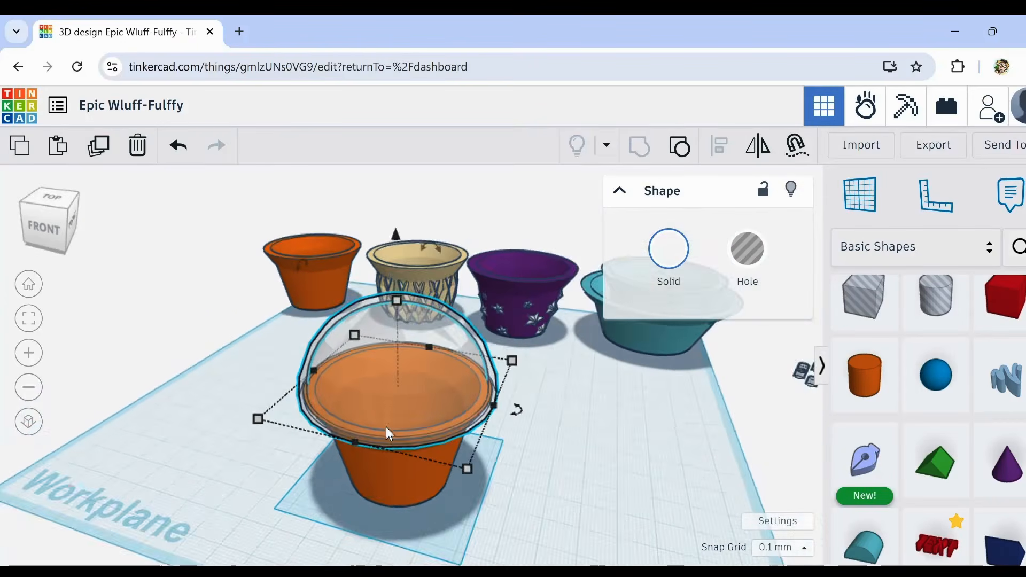
pyautogui.moveTo(260, 491); pyautogui.dragTo(317, 465, button='right')
pyautogui.scroll(2, 393, 325)
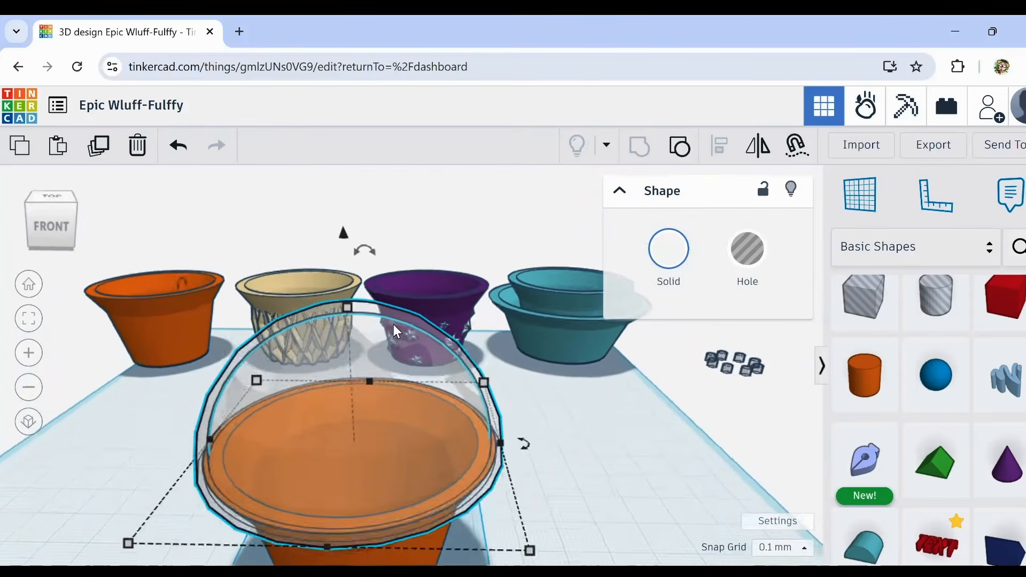
pyautogui.scroll(2, 393, 325)
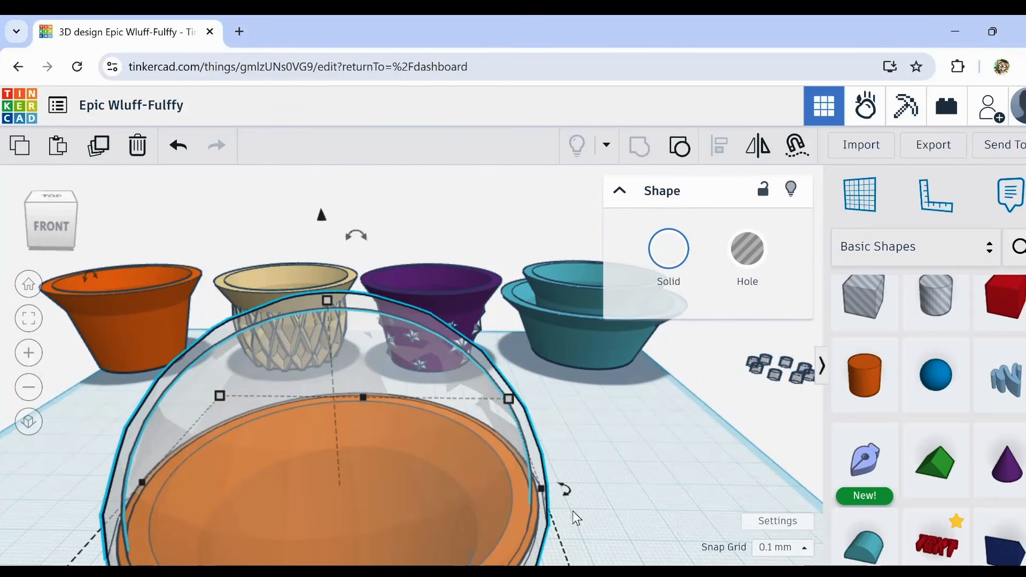
pyautogui.moveTo(626, 519); pyautogui.dragTo(540, 409, button='middle')
pyautogui.moveTo(367, 397); pyautogui.dragTo(259, 295, button='right')
pyautogui.scroll(-4, 576, 404)
pyautogui.click(644, 443)
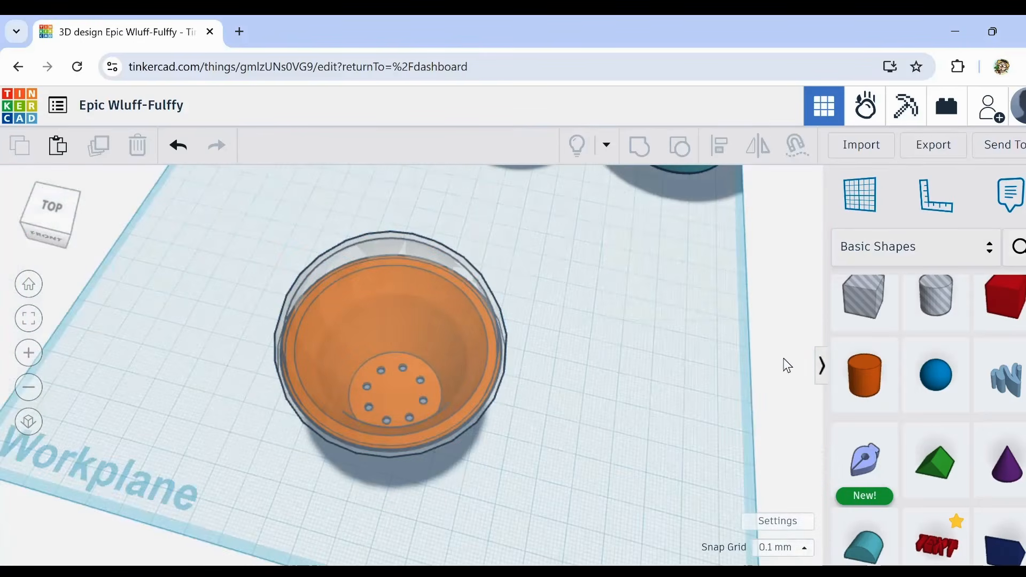
pyautogui.moveTo(937, 320); pyautogui.dragTo(538, 412)
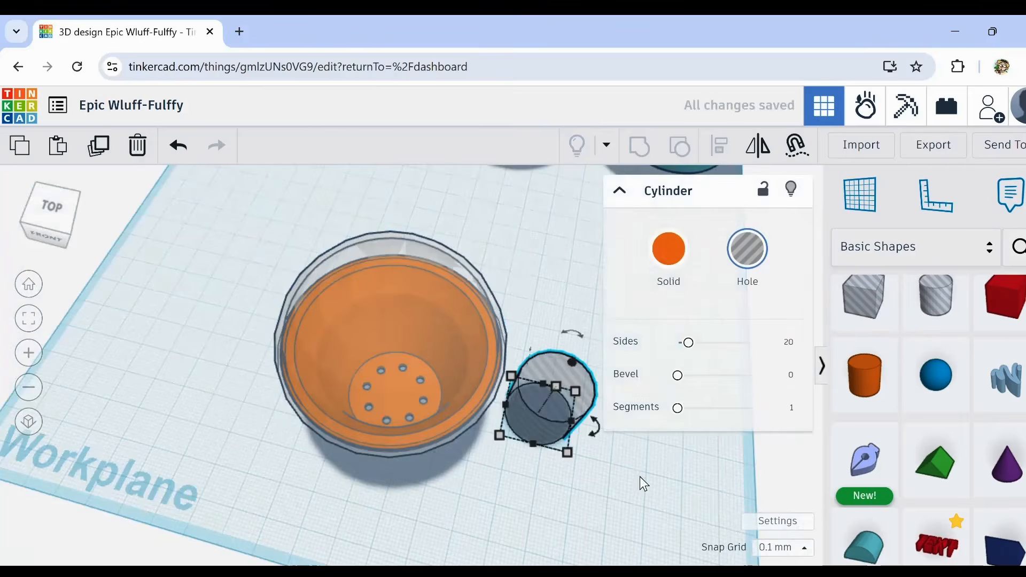
pyautogui.moveTo(640, 476); pyautogui.dragTo(607, 440, button='middle')
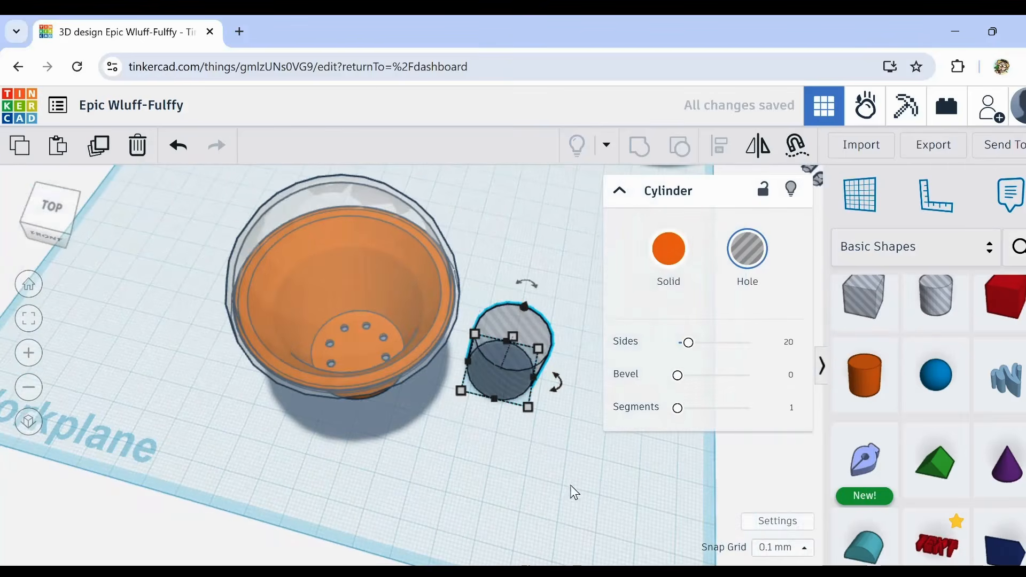
pyautogui.moveTo(573, 490); pyautogui.dragTo(522, 424, button='middle')
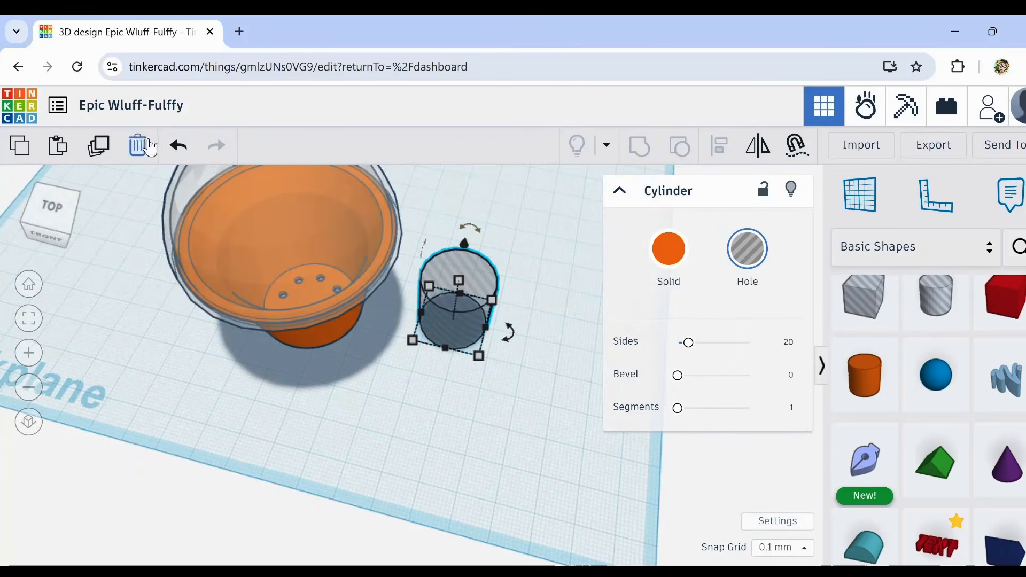
pyautogui.click(178, 145)
# Step: Move the orange pot and its dome lid together about 75 mm left and 46 mm back, in front of the first orange pot
pyautogui.moveTo(257, 342); pyautogui.dragTo(239, 355, button='right')
pyautogui.moveTo(236, 283); pyautogui.dragTo(197, 295)
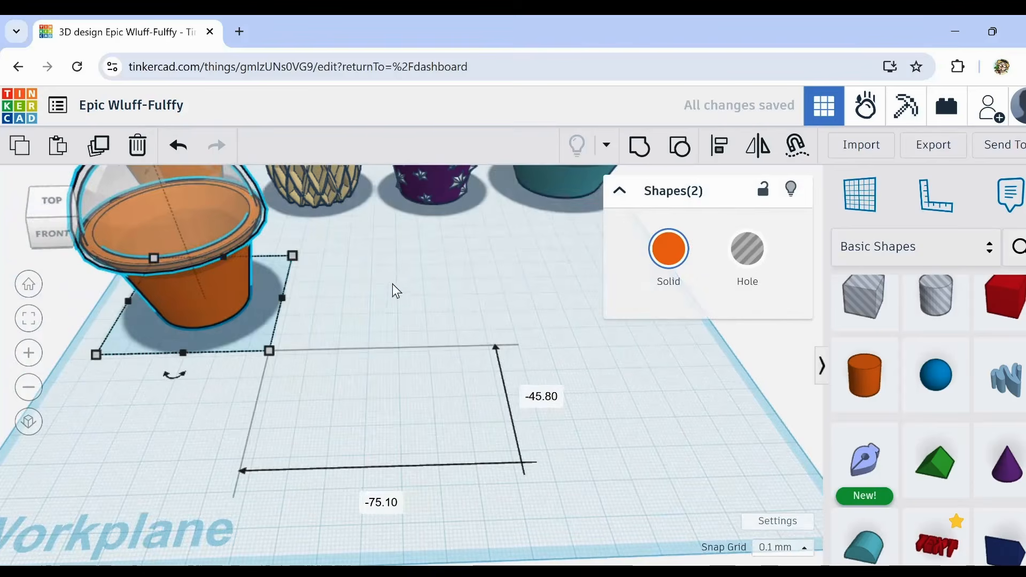
pyautogui.moveTo(393, 287); pyautogui.dragTo(476, 385, button='middle')
pyautogui.click(476, 386)
pyautogui.click(297, 266)
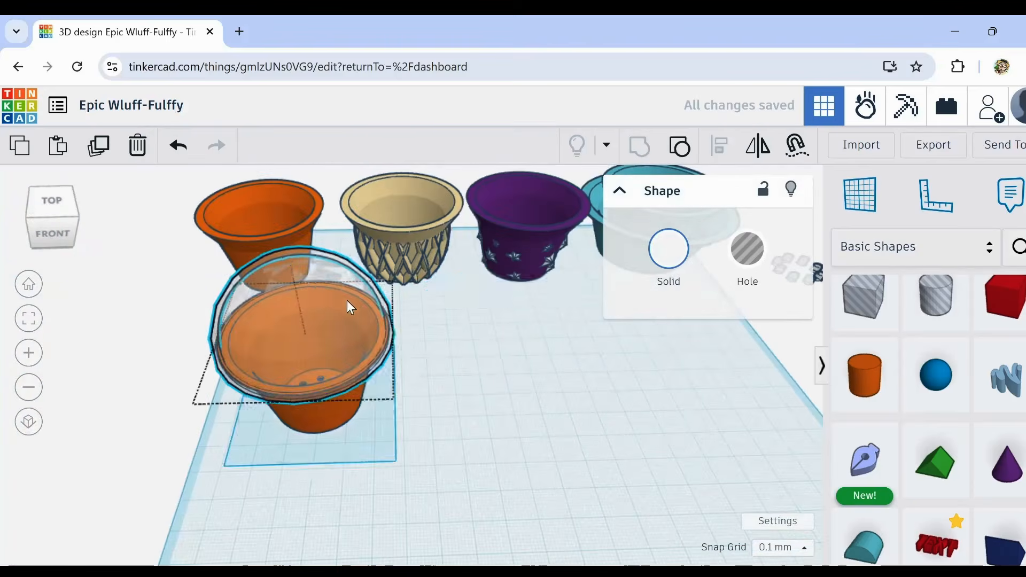
# Step: Move the orange pot and its dome lid together off the workplane, to the left of the first orange pot
pyautogui.moveTo(347, 301); pyautogui.dragTo(427, 291)
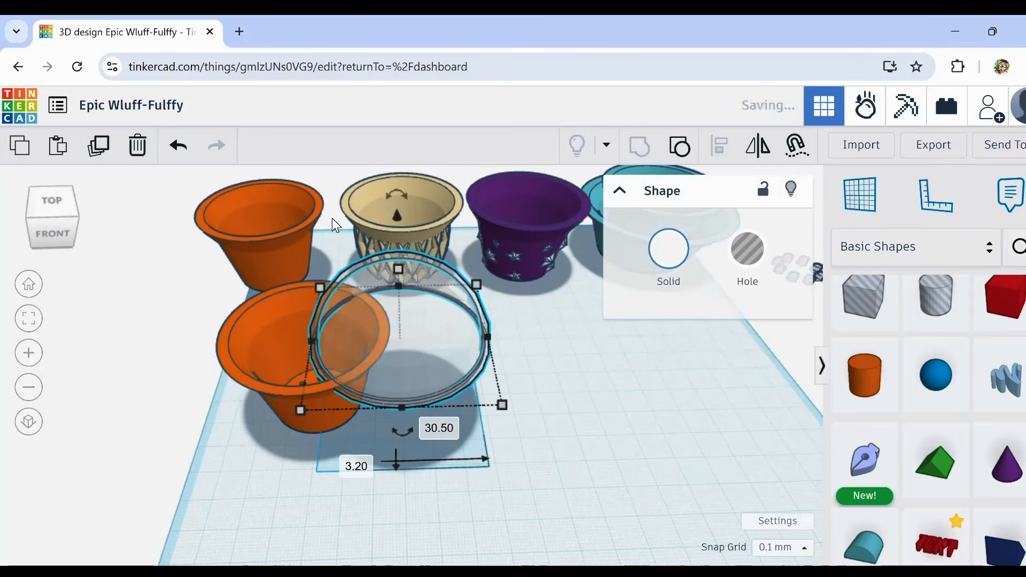
pyautogui.hotkey('ctrl', 'z')
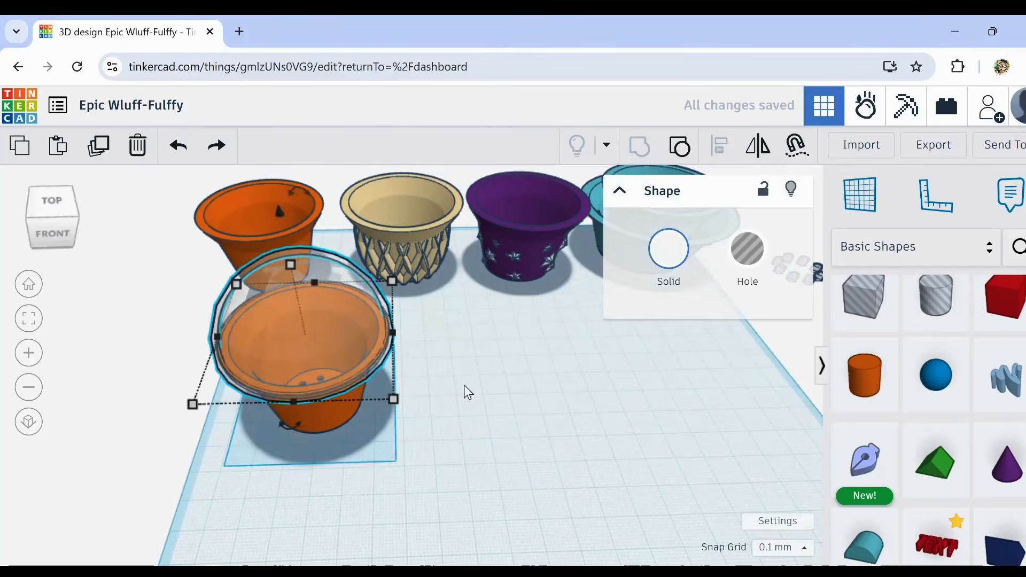
pyautogui.click(450, 345)
pyautogui.moveTo(427, 345); pyautogui.dragTo(165, 376)
pyautogui.click(328, 359)
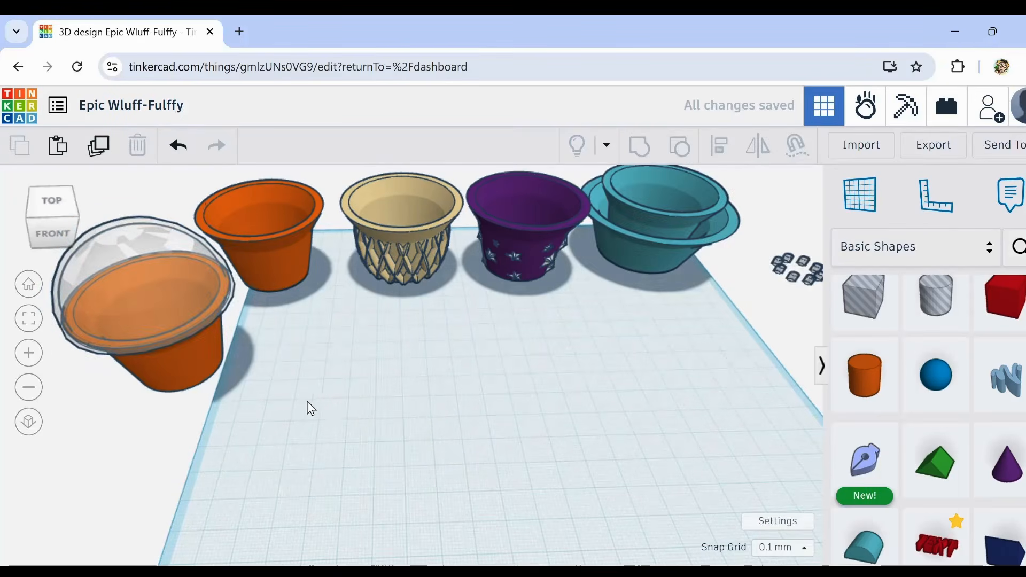
# Step: Examine the finished row of cups and the lidded orange pot from closer up and from farther away
pyautogui.moveTo(310, 409); pyautogui.dragTo(355, 401, button='middle')
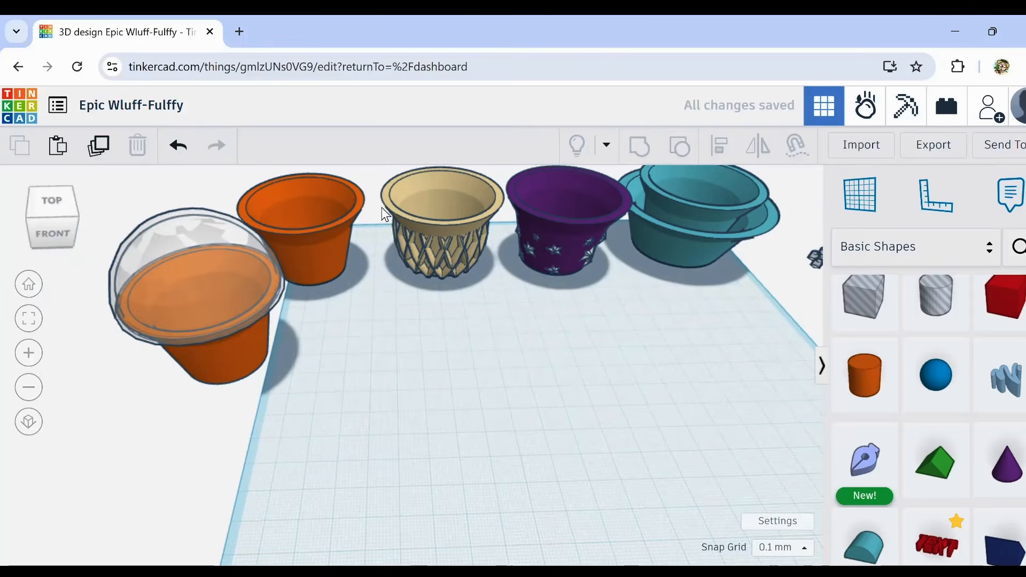
pyautogui.scroll(5, 393, 210)
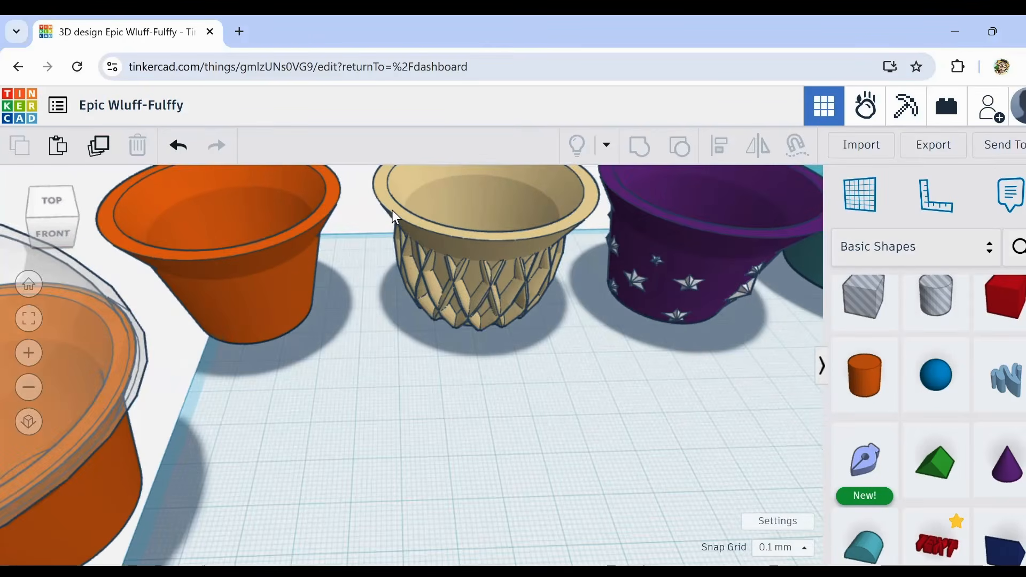
pyautogui.moveTo(393, 210); pyautogui.dragTo(347, 287, button='right')
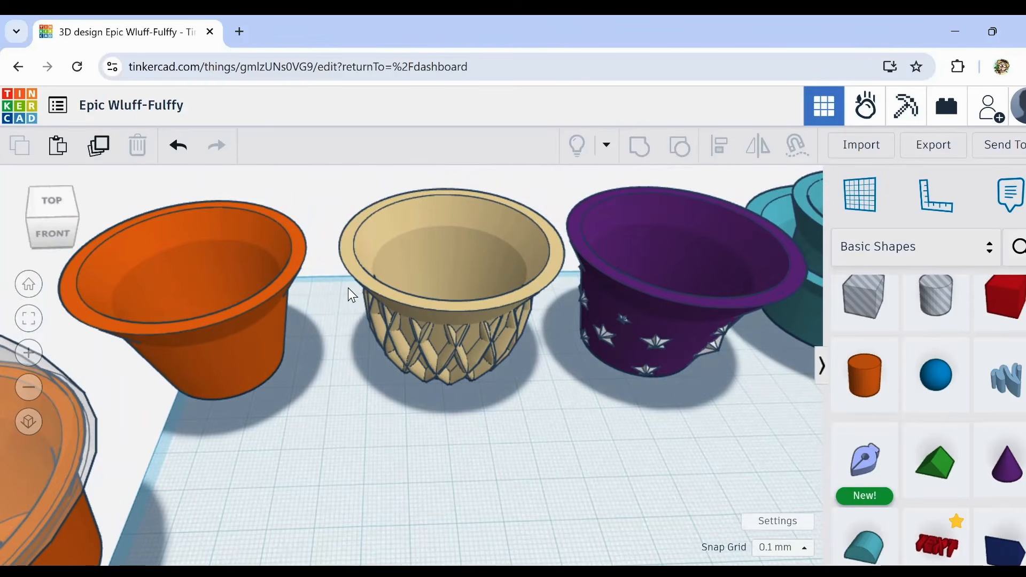
pyautogui.moveTo(348, 287); pyautogui.dragTo(331, 267, button='middle')
pyautogui.scroll(-3, 331, 268)
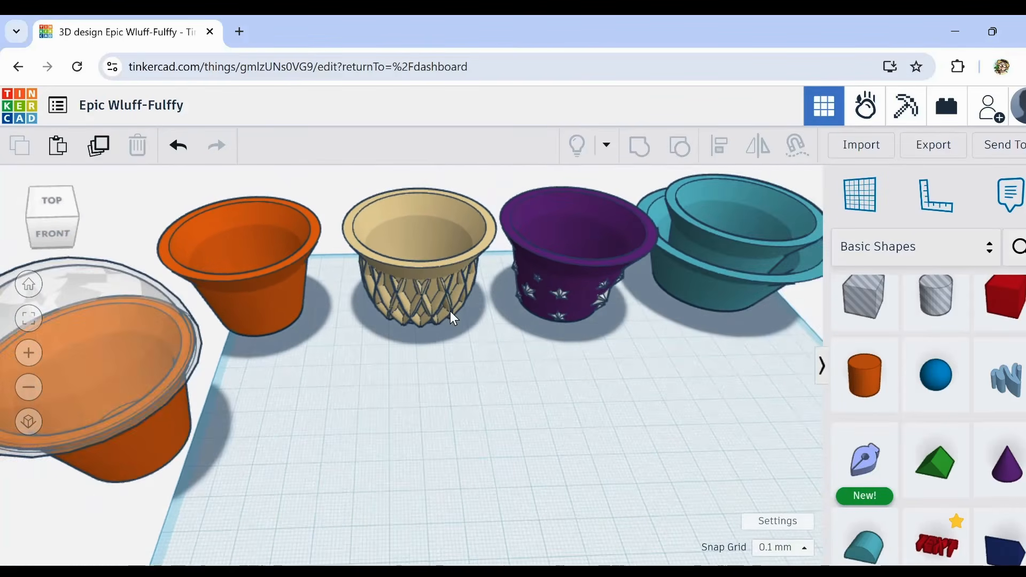
pyautogui.moveTo(490, 420); pyautogui.dragTo(479, 370, button='middle')
pyautogui.scroll(-3, 477, 368)
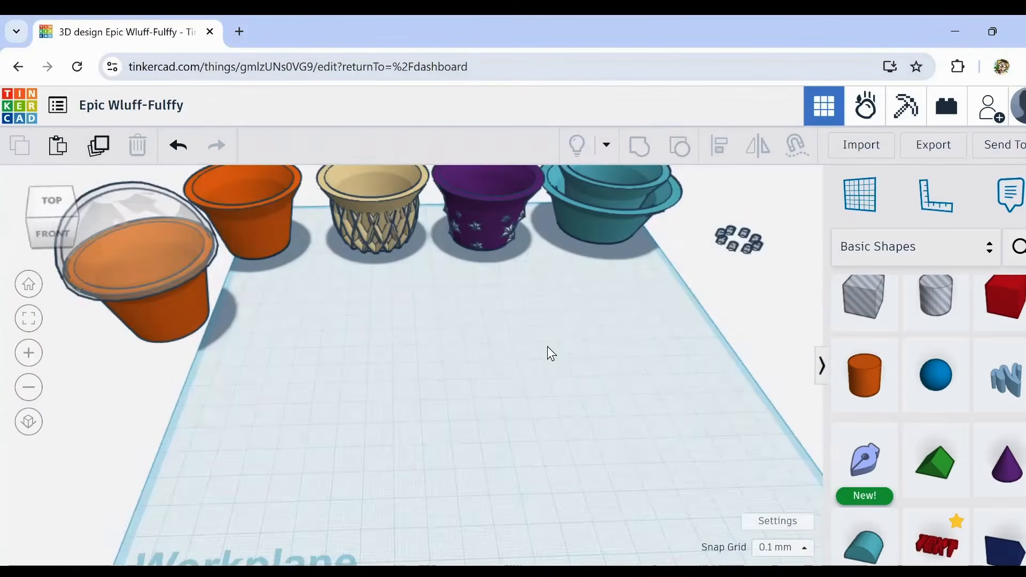
pyautogui.scroll(-3, 529, 349)
pyautogui.scroll(3, 421, 357)
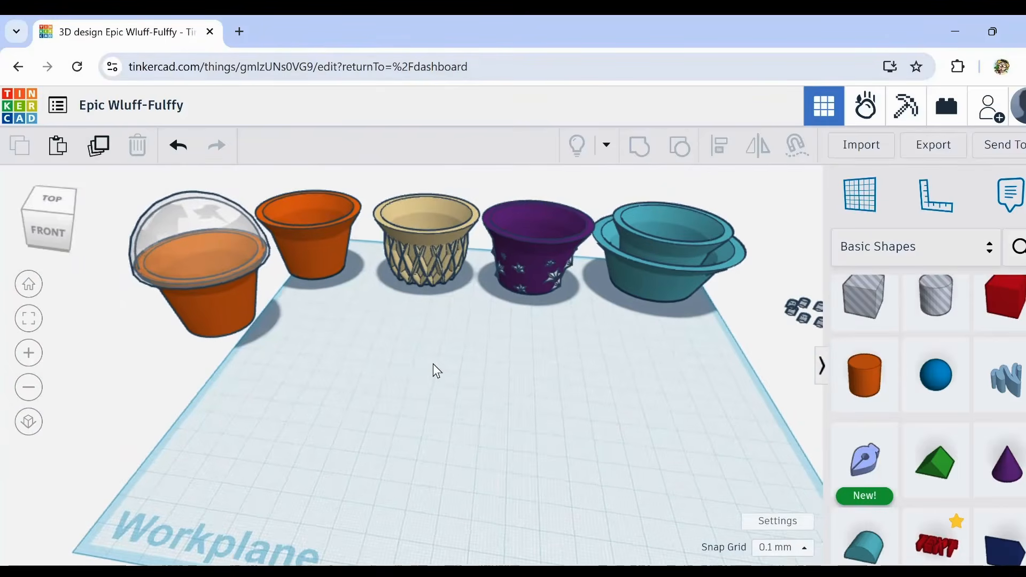
pyautogui.moveTo(415, 362); pyautogui.dragTo(436, 380, button='right')
pyautogui.moveTo(396, 345); pyautogui.dragTo(411, 405, button='middle')
pyautogui.moveTo(447, 416); pyautogui.dragTo(444, 409, button='right')
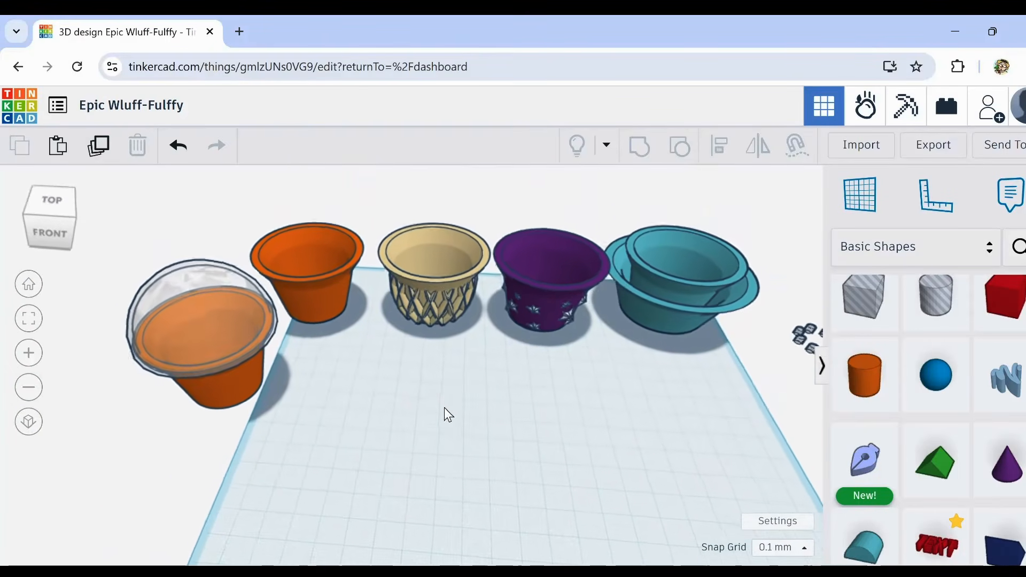
pyautogui.moveTo(444, 408); pyautogui.dragTo(415, 344, button='middle')
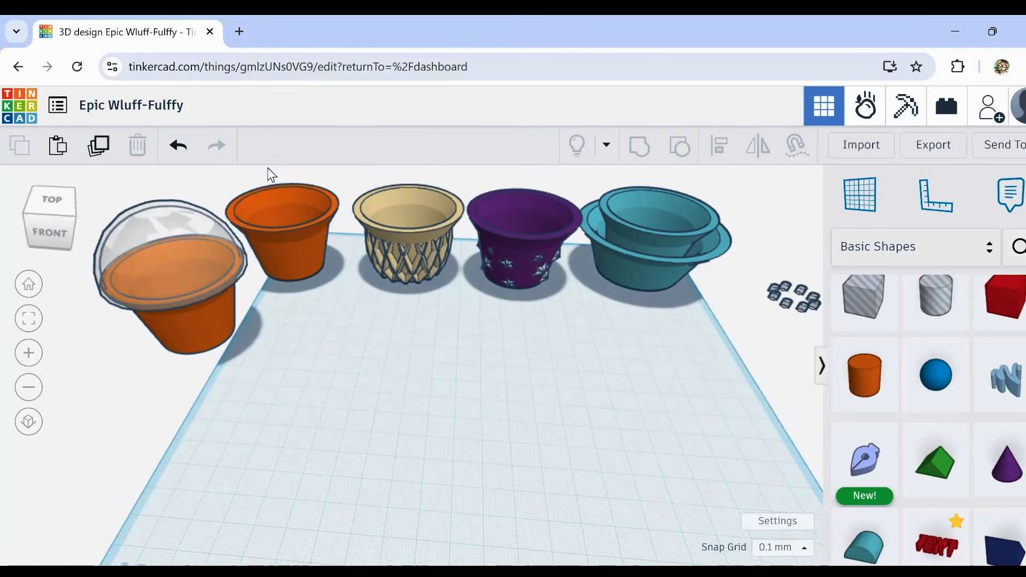
# Step: Duplicate the first orange pot and place the copy about 99 mm right and 105 mm forward, in the middle of the workplane
pyautogui.click(320, 257)
pyautogui.click(99, 145)
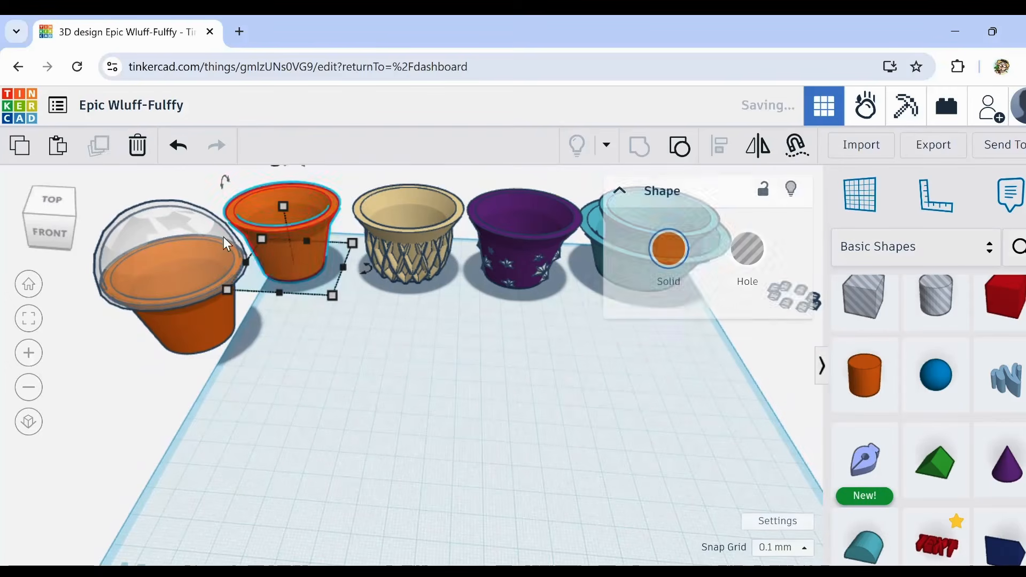
pyautogui.moveTo(284, 266); pyautogui.dragTo(487, 447)
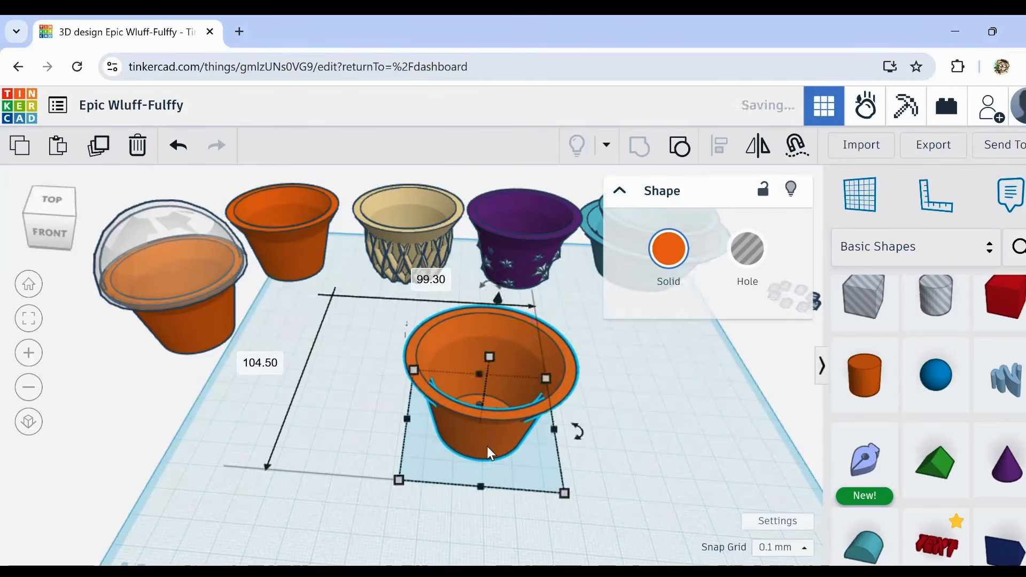
pyautogui.click(624, 470)
# Step: Stretch the duplicated orange pot upward to a height of about 40.6 mm
pyautogui.scroll(3, 596, 457)
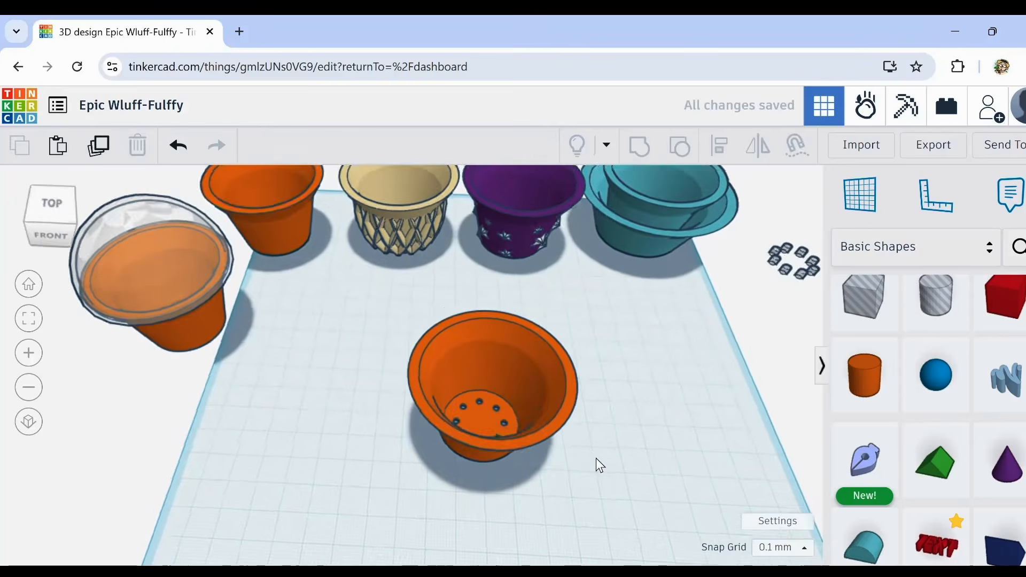
pyautogui.moveTo(595, 457); pyautogui.dragTo(574, 406, button='middle')
pyautogui.moveTo(538, 455); pyautogui.dragTo(508, 342, button='right')
pyautogui.click(498, 355)
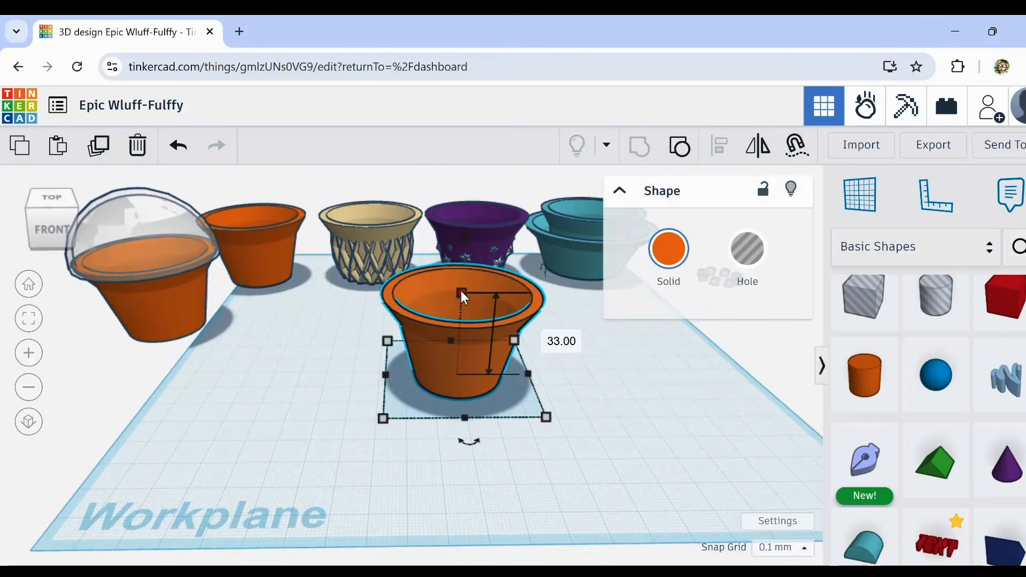
pyautogui.moveTo(462, 292); pyautogui.dragTo(456, 272)
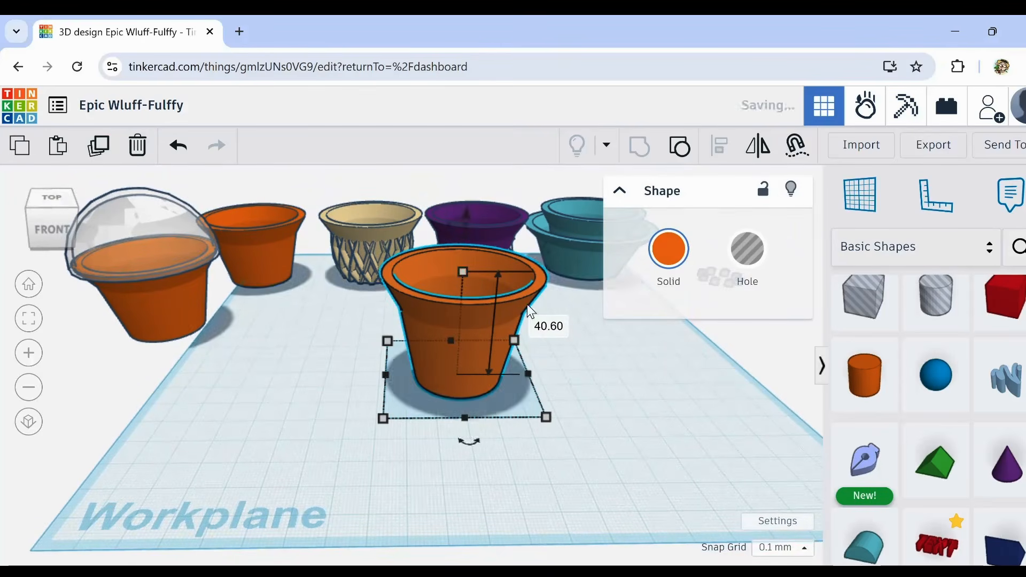
pyautogui.moveTo(609, 383); pyautogui.dragTo(525, 376, button='middle')
pyautogui.moveTo(526, 376); pyautogui.dragTo(522, 402, button='right')
pyautogui.moveTo(523, 402); pyautogui.dragTo(548, 404, button='middle')
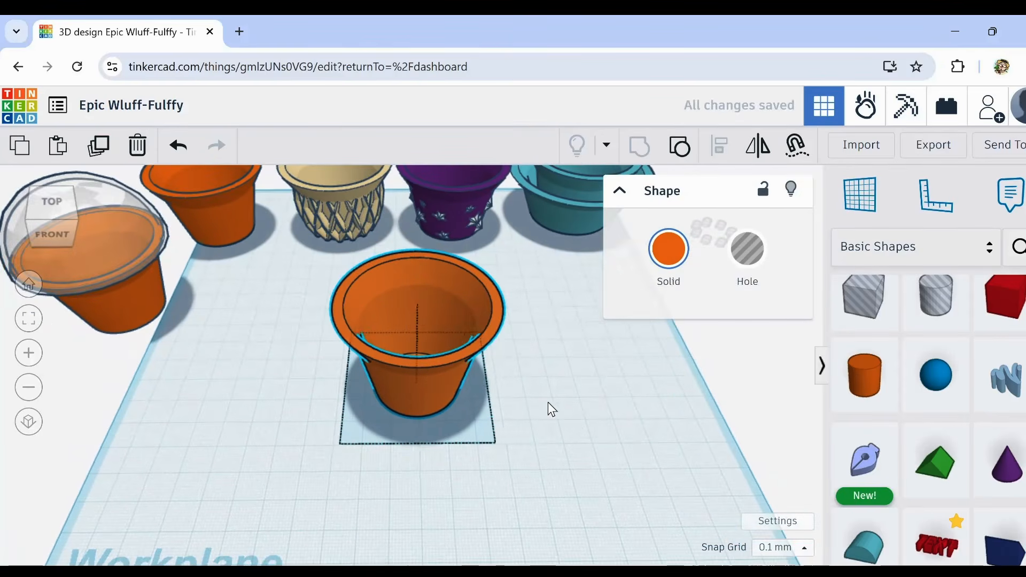
pyautogui.scroll(3, 433, 367)
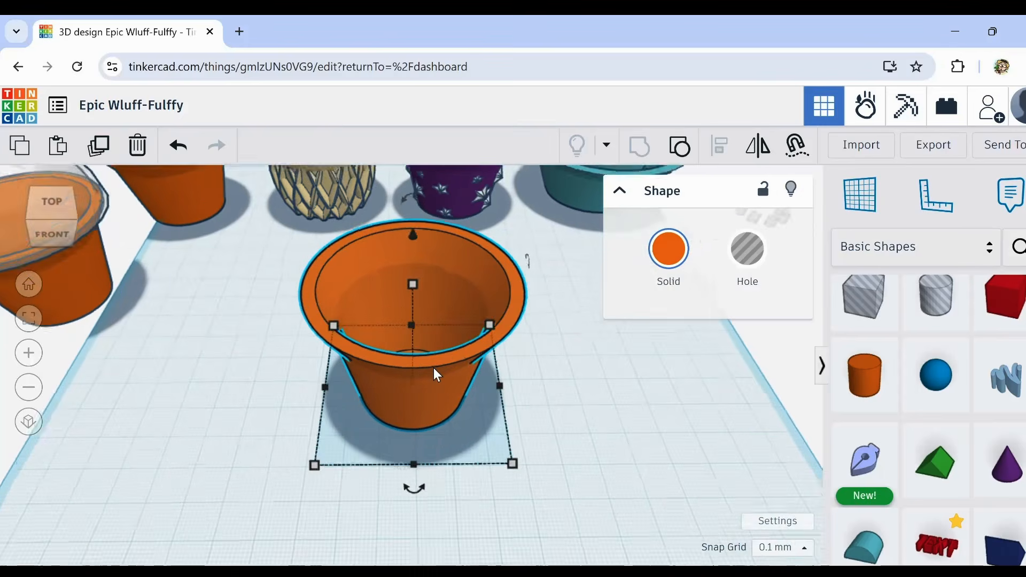
pyautogui.moveTo(434, 367)
pyautogui.mouseDown(button='right')
pyautogui.moveTo(438, 335)
pyautogui.moveTo(429, 363)
pyautogui.moveTo(431, 355)
pyautogui.mouseUp(button='right')
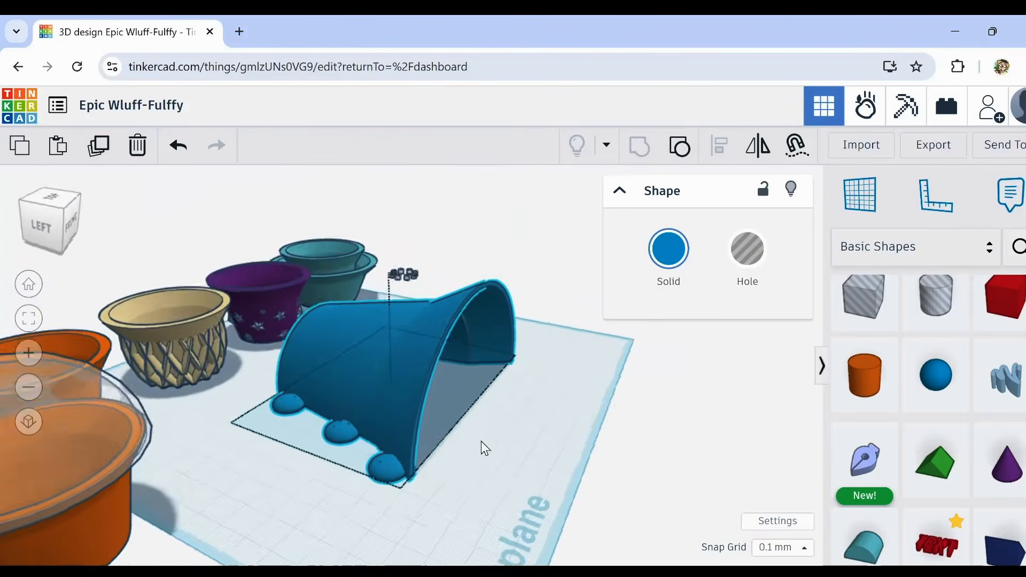
# Step: Examine the blue half pot lying on its cut side, including its base holes, hollow interior and round side tabs
pyautogui.moveTo(481, 441); pyautogui.dragTo(621, 457, button='right')
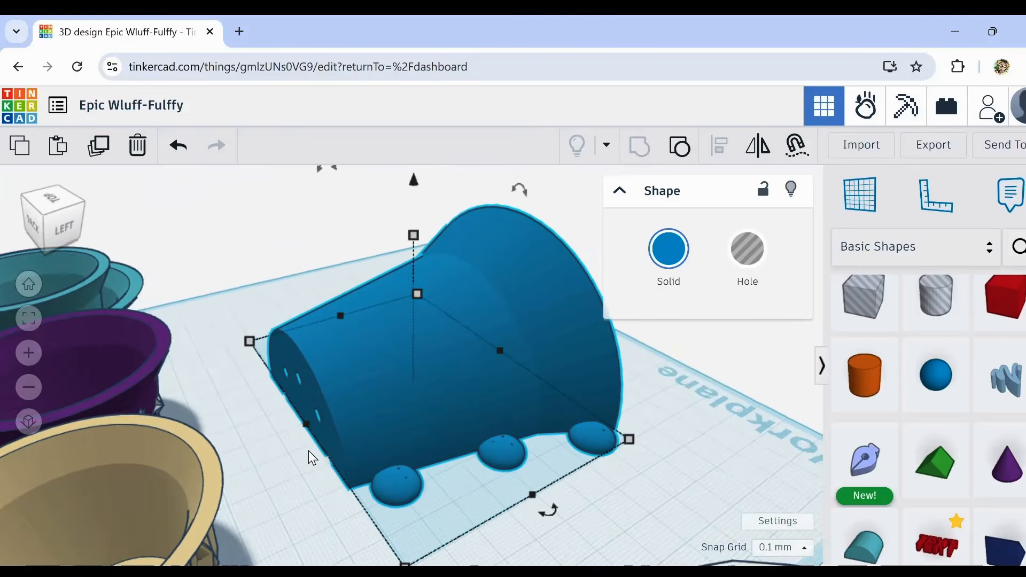
pyautogui.scroll(3, 309, 451)
pyautogui.moveTo(309, 451); pyautogui.dragTo(314, 490, button='right')
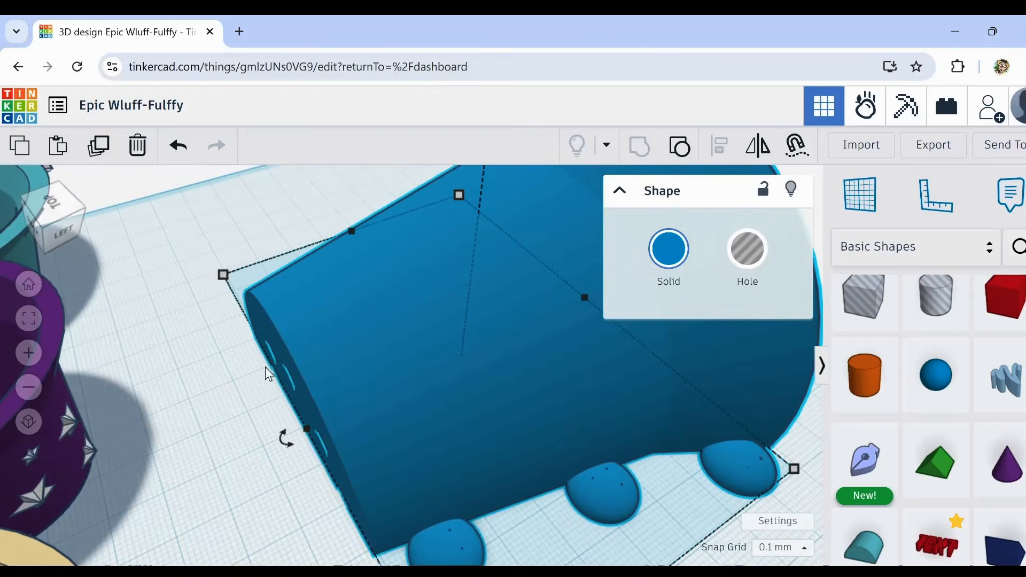
pyautogui.moveTo(293, 447); pyautogui.dragTo(510, 491, button='right')
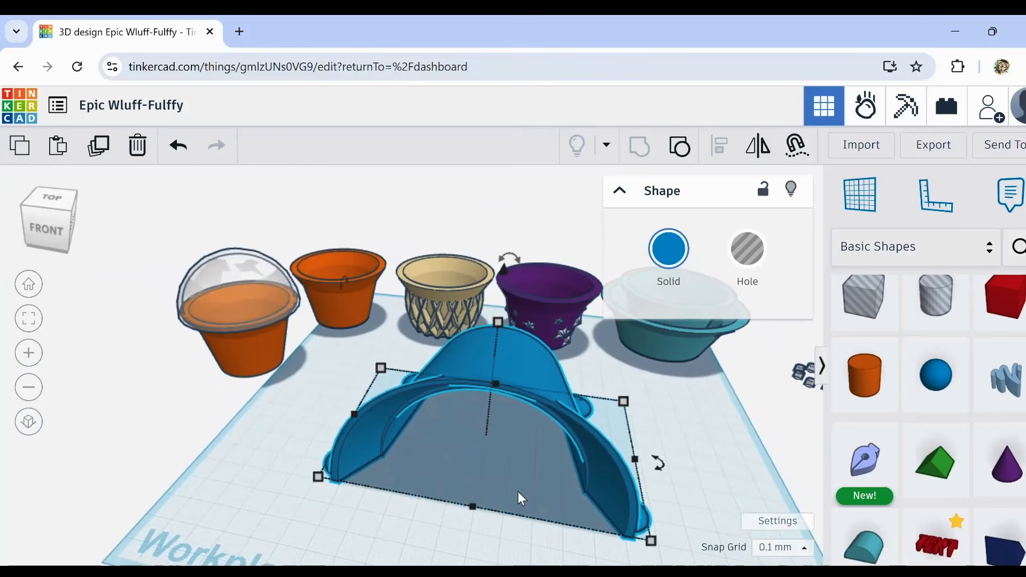
pyautogui.click(494, 531)
pyautogui.moveTo(496, 532)
pyautogui.mouseDown(button='right')
pyautogui.moveTo(470, 521)
pyautogui.moveTo(493, 529)
pyautogui.mouseUp(button='right')
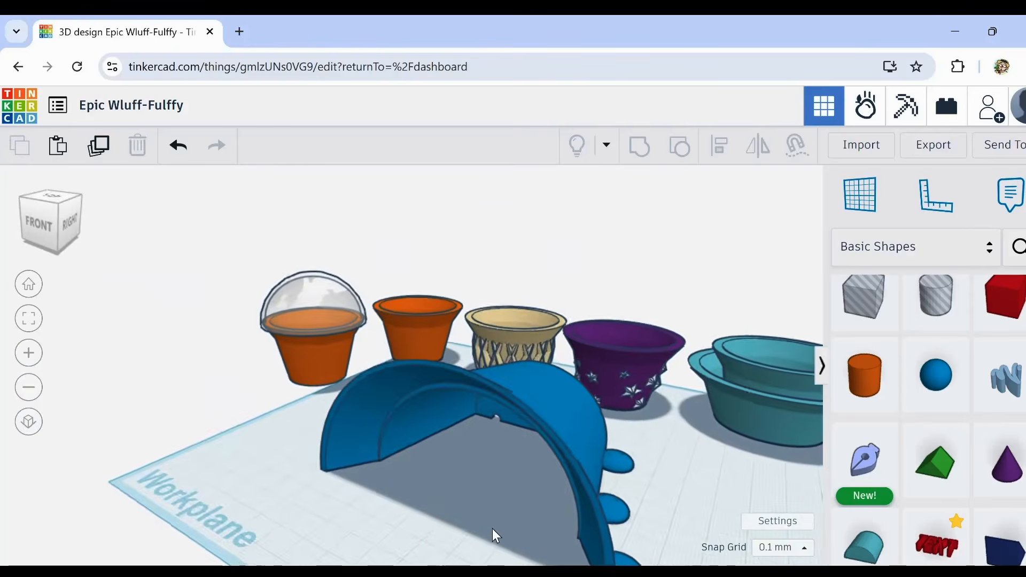
pyautogui.moveTo(492, 528); pyautogui.dragTo(404, 463, button='middle')
pyautogui.moveTo(416, 477)
pyautogui.mouseDown(button='right')
pyautogui.moveTo(450, 374)
pyautogui.moveTo(479, 354)
pyautogui.moveTo(420, 465)
pyautogui.mouseUp(button='right')
pyautogui.moveTo(420, 465); pyautogui.dragTo(441, 497, button='middle')
pyautogui.moveTo(503, 437); pyautogui.dragTo(407, 418, button='right')
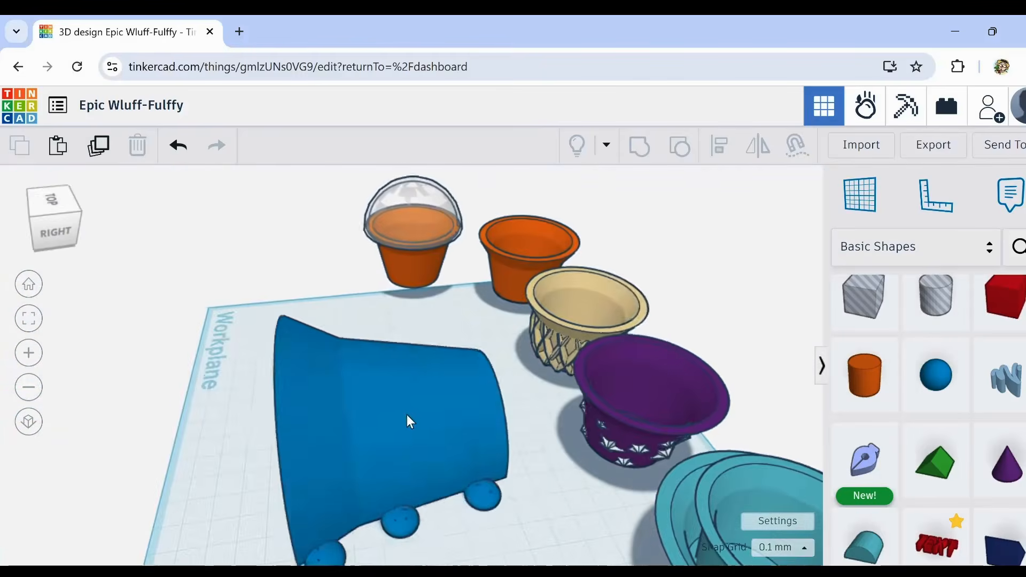
# Step: Rotate the blue half pot 90° so it stands upright on its base
pyautogui.click(387, 345)
pyautogui.moveTo(377, 236); pyautogui.dragTo(452, 293)
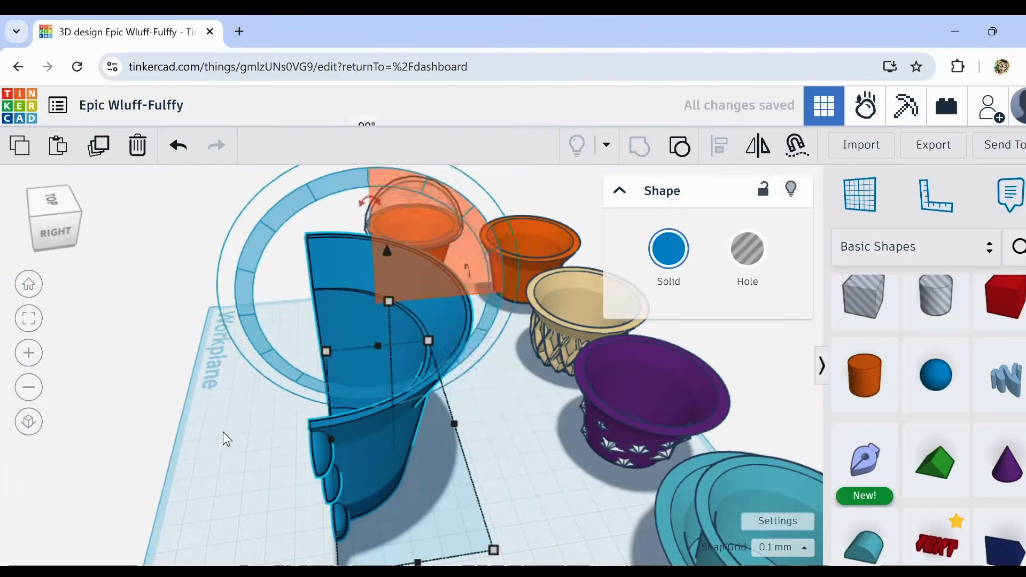
pyautogui.click(276, 431)
pyautogui.moveTo(276, 431); pyautogui.dragTo(300, 432, button='right')
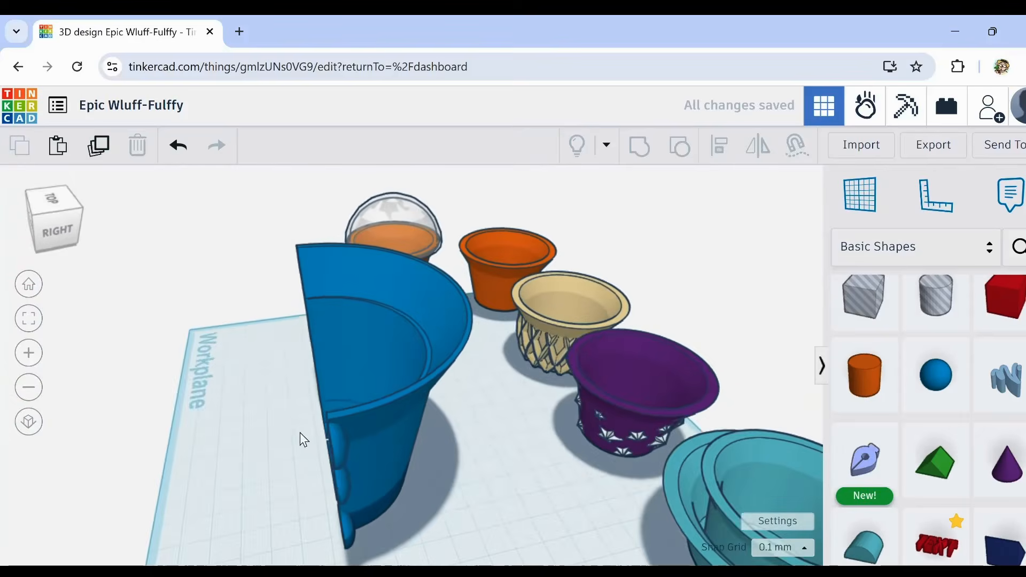
# Step: Duplicate the upright blue half pot and shift the copy away from the original's cut side
pyautogui.click(376, 433)
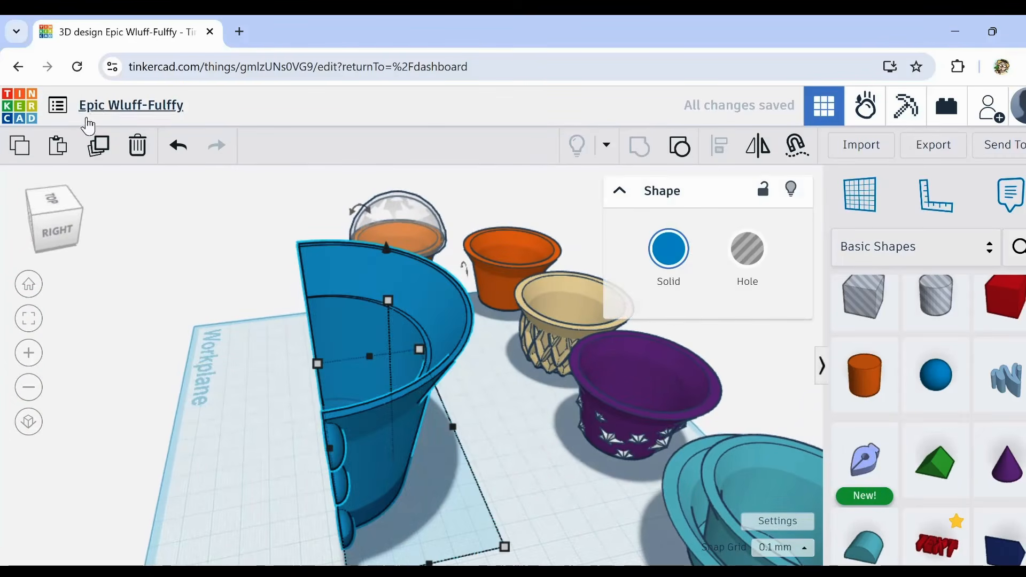
pyautogui.click(98, 147)
pyautogui.click(98, 148)
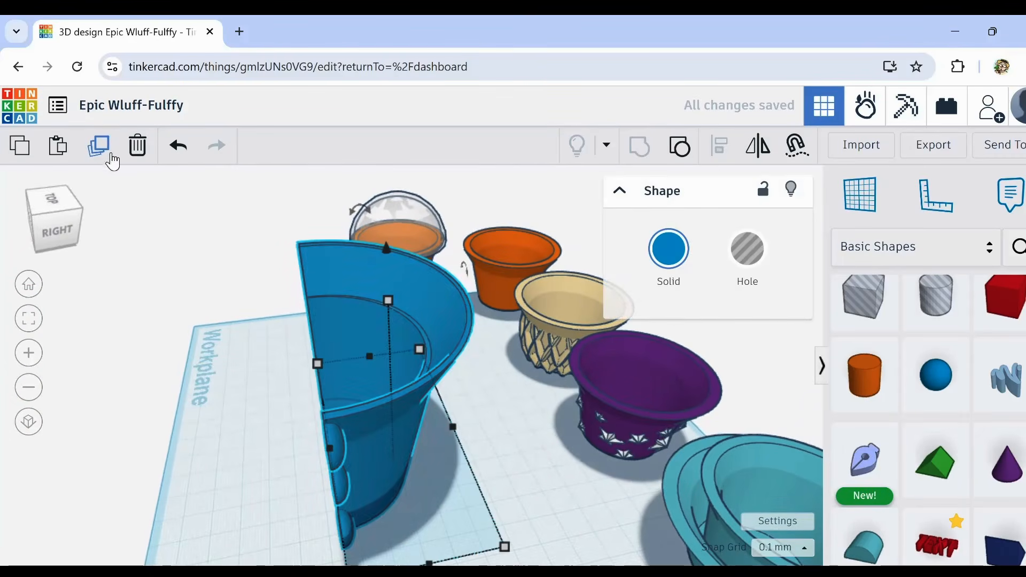
pyautogui.hotkey('shift', 'Left')
pyautogui.hotkey('shift', 'Left')
pyautogui.hotkey('shift', 'Left')
pyautogui.hotkey('shift', 'Left')
pyautogui.hotkey('shift', 'Left')
pyautogui.hotkey('shift', 'Left')
pyautogui.hotkey('shift', 'Left')
pyautogui.hotkey('shift', 'Left')
pyautogui.hotkey('shift', 'Left')
pyautogui.hotkey('shift', 'Left')
pyautogui.hotkey('shift', 'Left')
pyautogui.hotkey('shift', 'Left')
pyautogui.hotkey('shift', 'Left')
pyautogui.hotkey('shift', 'Left')
pyautogui.hotkey('shift', 'Left')
pyautogui.hotkey('shift', 'Left')
pyautogui.hotkey('shift', 'Left')
pyautogui.hotkey('shift', 'Left')
pyautogui.hotkey('shift', 'Left')
pyautogui.hotkey('shift', 'Left')
pyautogui.hotkey('shift', 'Left')
pyautogui.hotkey('shift', 'Left')
pyautogui.hotkey('shift', 'Left')
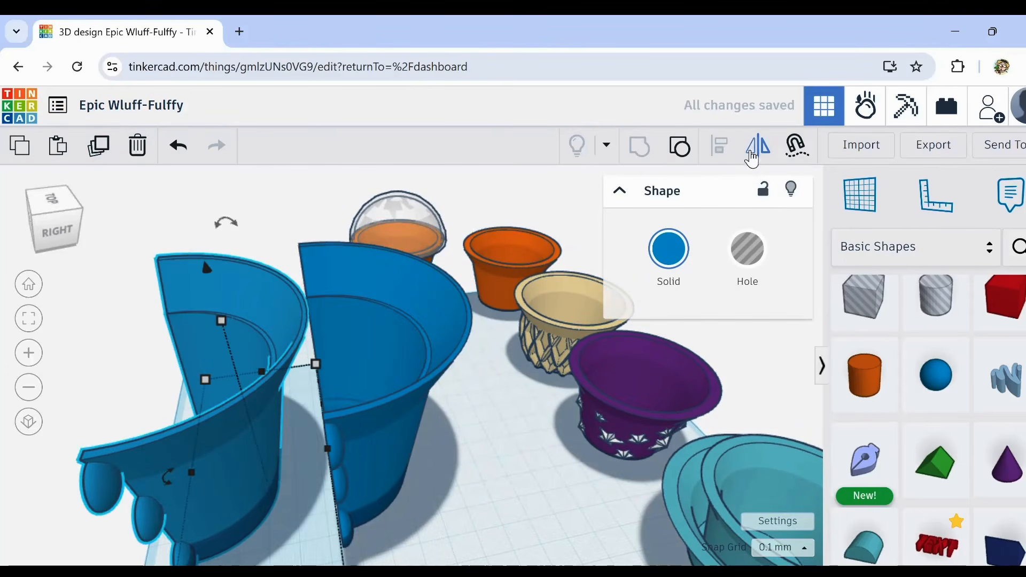
# Step: Mirror the copied half pot so its open side faces the original, and nudge it slightly away to leave a gap
pyautogui.click(757, 151)
pyautogui.click(285, 369)
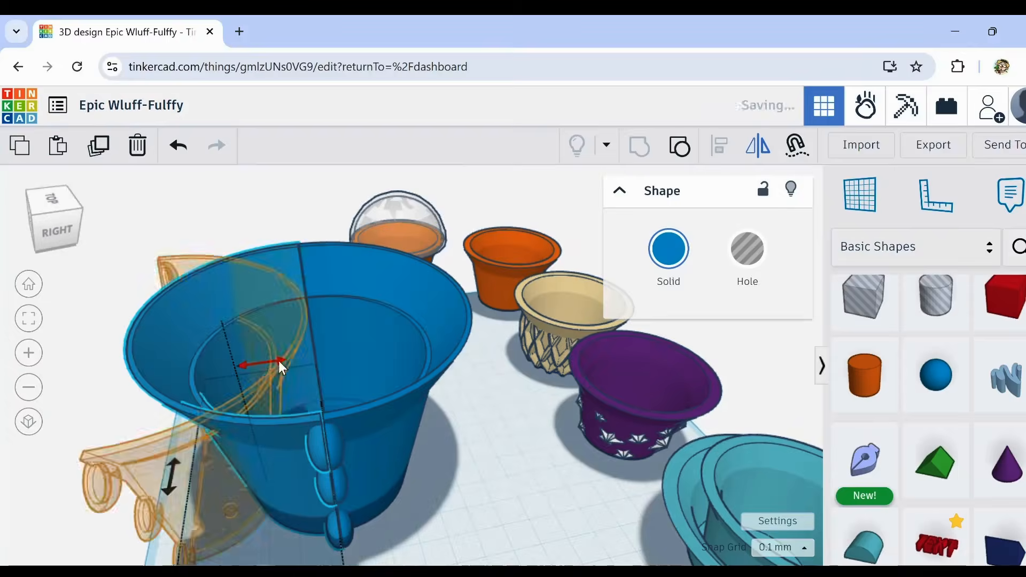
pyautogui.hotkey('shift', 'Left')
pyautogui.hotkey('shift', 'Left')
pyautogui.hotkey('shift', 'Left')
pyautogui.hotkey('shift', 'Left')
pyautogui.hotkey('shift', 'Left')
pyautogui.hotkey('shift', 'Left')
pyautogui.hotkey('shift', 'Left')
pyautogui.hotkey('shift', 'Left')
pyautogui.hotkey('shift', 'Left')
pyautogui.hotkey('shift', 'Left')
pyautogui.hotkey('shift', 'Left')
pyautogui.hotkey('shift', 'Left')
pyautogui.hotkey('shift', 'Left')
pyautogui.hotkey('shift', 'Left')
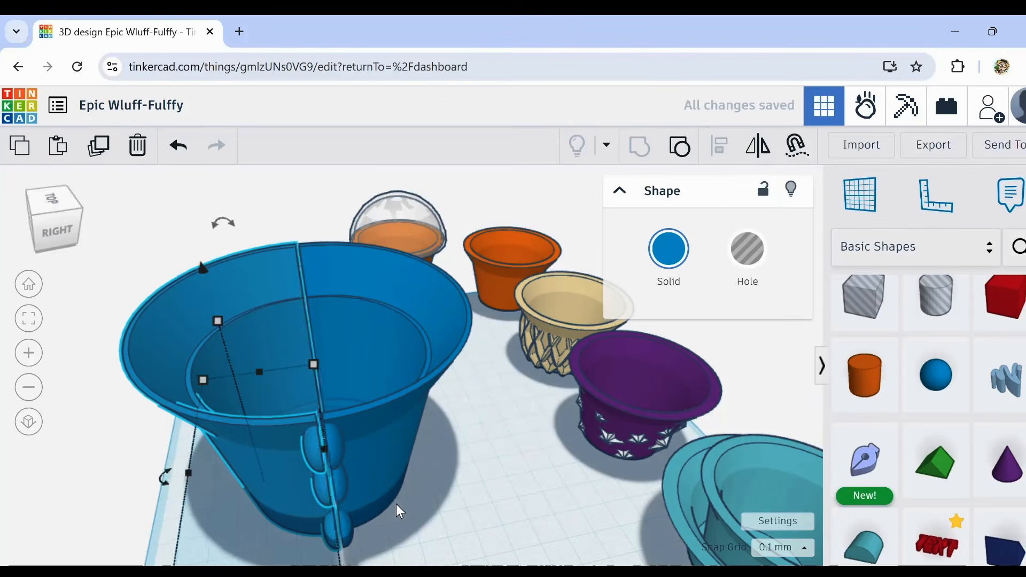
# Step: Examine the gap between the two blue half pots and the round tabs along their cut edges
pyautogui.moveTo(390, 515); pyautogui.dragTo(115, 465, button='right')
pyautogui.scroll(3, 242, 421)
pyautogui.moveTo(89, 485); pyautogui.dragTo(150, 409, button='middle')
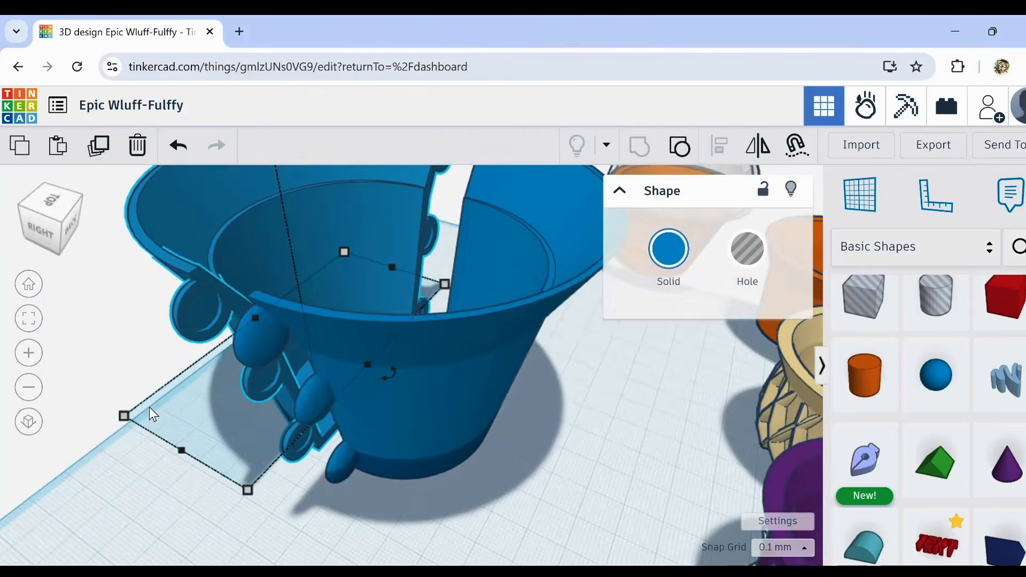
pyautogui.scroll(-2, 150, 410)
pyautogui.click(147, 368)
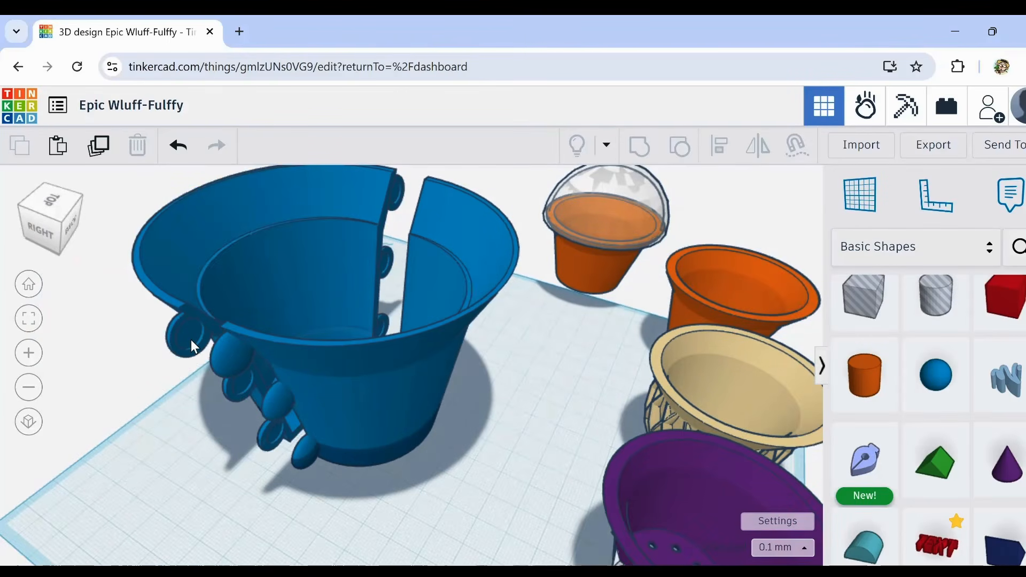
pyautogui.scroll(4, 191, 342)
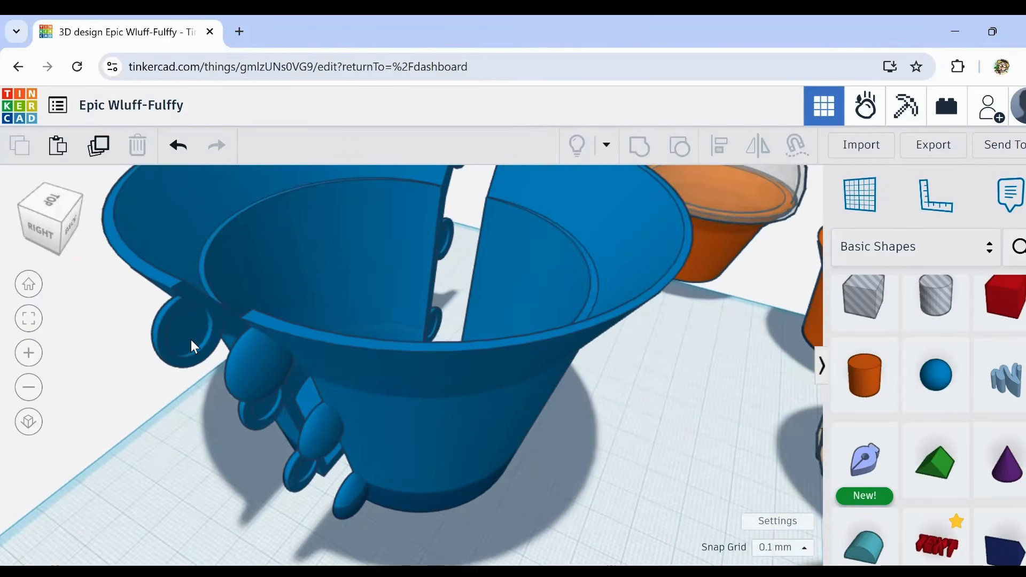
pyautogui.moveTo(178, 374)
pyautogui.mouseDown(button='right')
pyautogui.moveTo(248, 367)
pyautogui.moveTo(189, 363)
pyautogui.mouseUp(button='right')
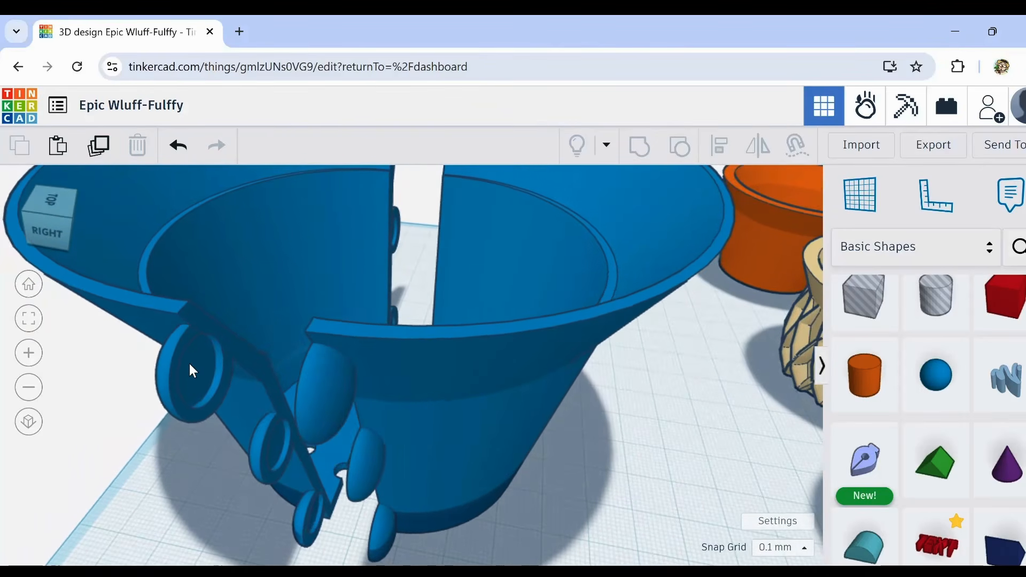
# Step: Examine the round tabs and recesses along the cut edges of the two blue half pots from both sides
pyautogui.scroll(2, 190, 364)
pyautogui.scroll(3, 191, 366)
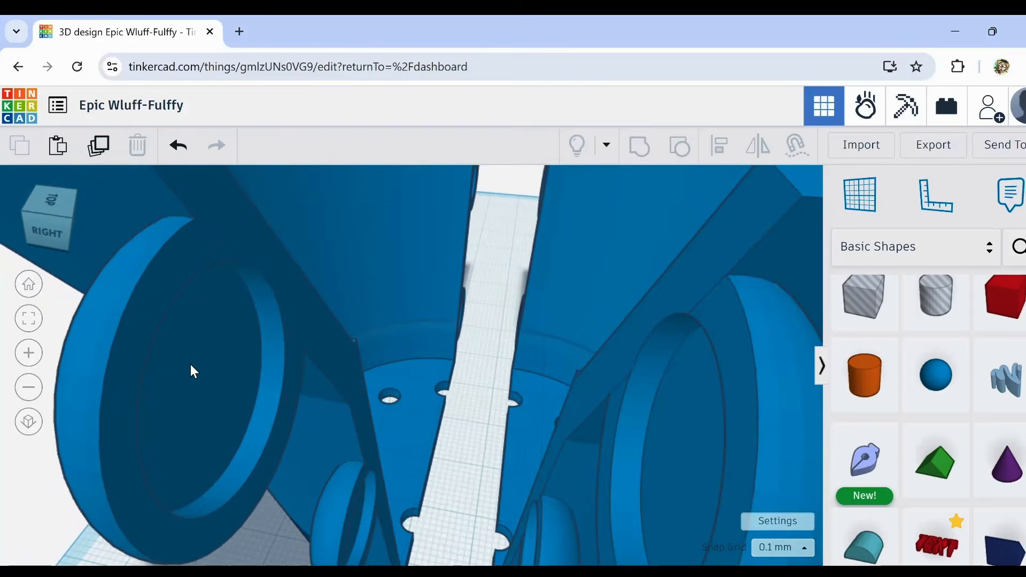
pyautogui.scroll(-2, 191, 366)
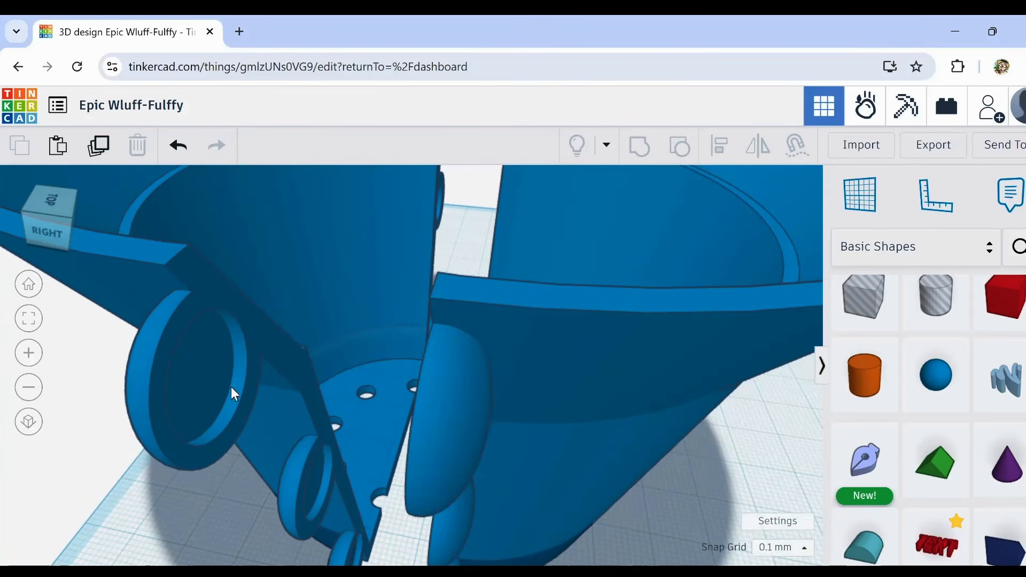
pyautogui.moveTo(226, 386); pyautogui.dragTo(394, 489, button='right')
pyautogui.scroll(-2, 347, 534)
pyautogui.moveTo(393, 489); pyautogui.dragTo(357, 430, button='middle')
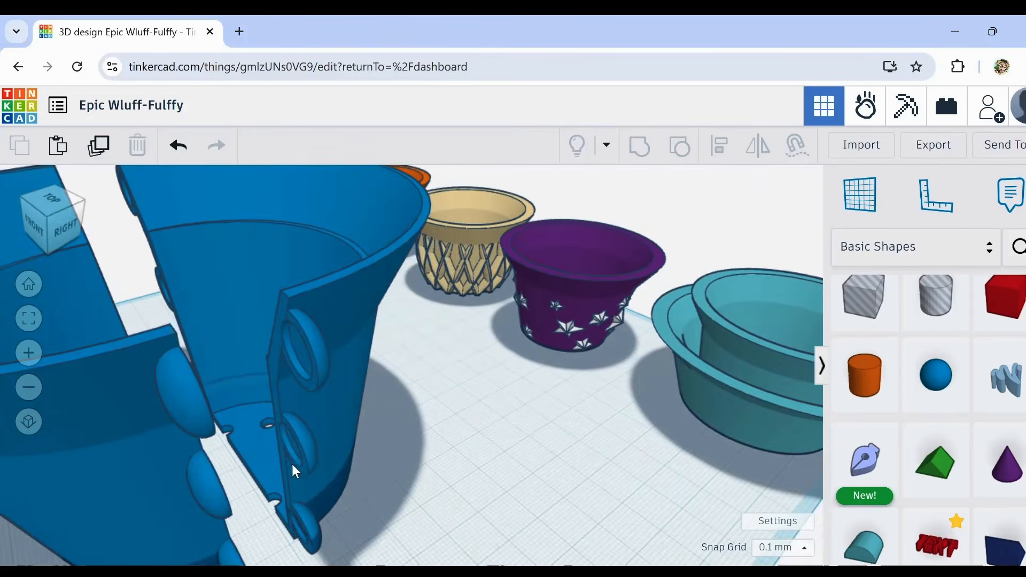
pyautogui.scroll(-2, 302, 524)
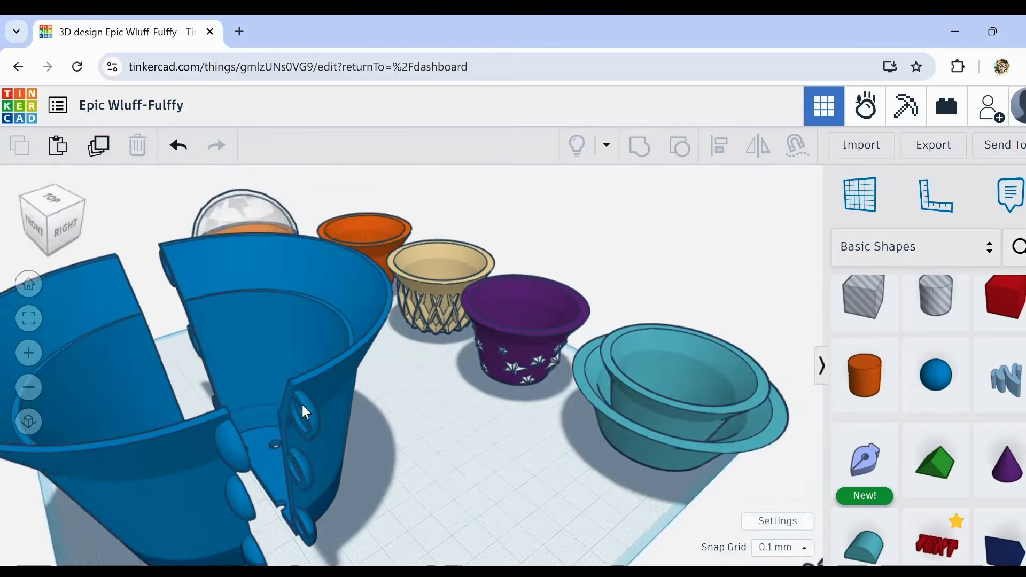
pyautogui.moveTo(303, 405); pyautogui.dragTo(198, 342, button='right')
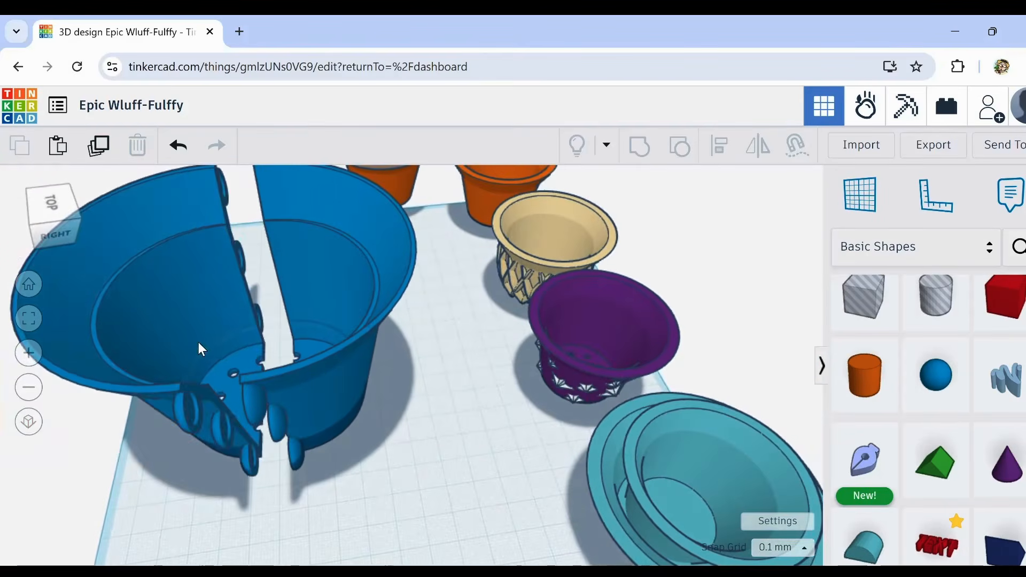
# Step: Move the blue half pot with the recessed tabs toward its mate until the cut edges meet and close the pot
pyautogui.moveTo(198, 344); pyautogui.dragTo(210, 347)
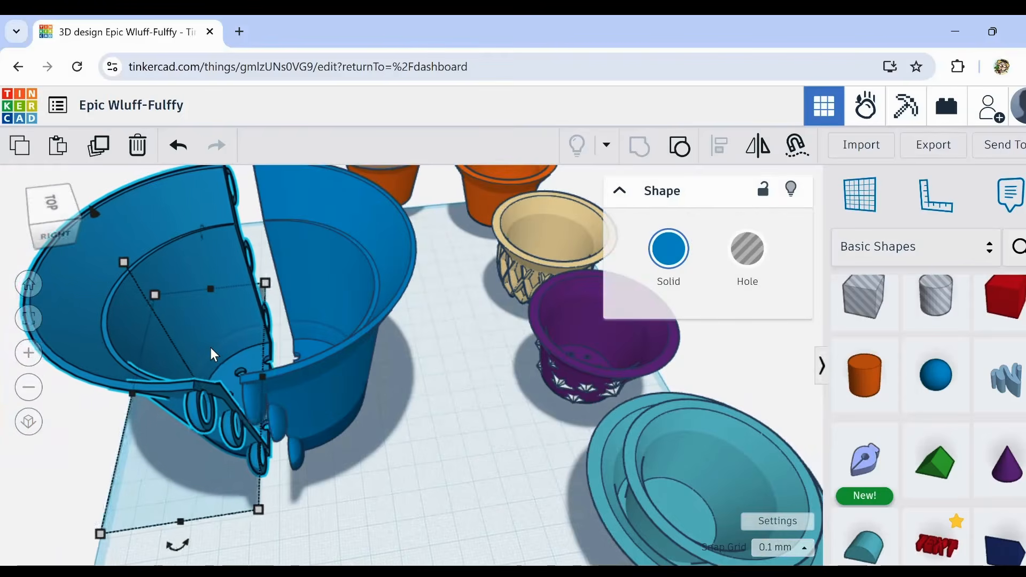
pyautogui.press('Right')
pyautogui.press('Right')
pyautogui.press('Right')
pyautogui.press('Right')
pyautogui.press('Right')
pyautogui.press('Right')
pyautogui.press('Right')
pyautogui.press('Right')
pyautogui.press('Right')
pyautogui.press('Right')
pyautogui.press('Right')
pyautogui.press('Right')
pyautogui.press('Right')
pyautogui.press('Right')
pyautogui.press('Right')
pyautogui.press('Right')
pyautogui.press('Right')
pyautogui.press('Right')
pyautogui.press('Right')
pyautogui.press('Right')
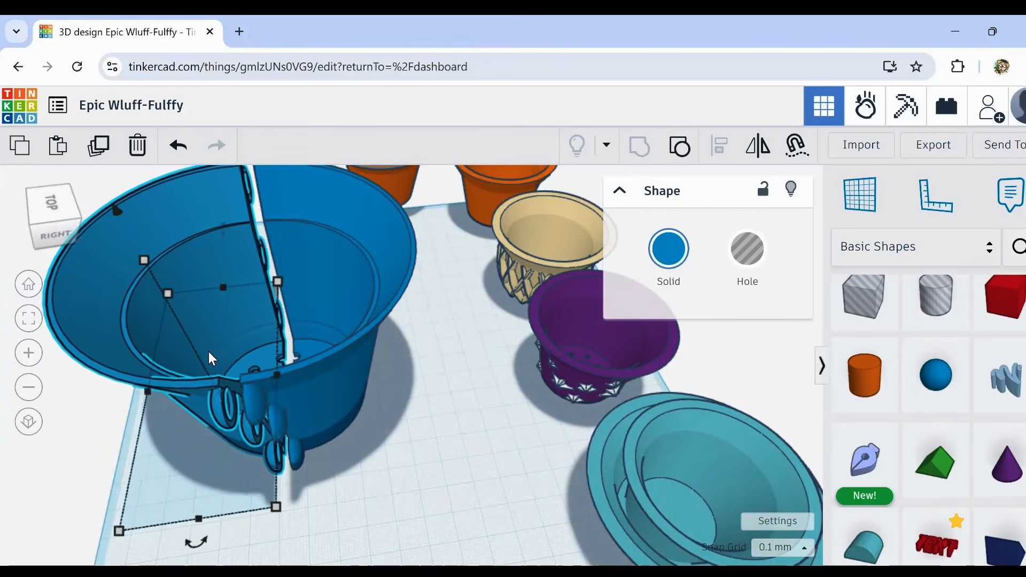
pyautogui.press('Right')
pyautogui.press('Right')
pyautogui.press('Right')
pyautogui.press('Right')
pyautogui.press('Right')
pyautogui.press('Right')
pyautogui.press('Right')
pyautogui.press('Right')
pyautogui.press('Right')
pyautogui.press('Right')
pyautogui.press('Right')
pyautogui.press('Right')
pyautogui.press('Right')
pyautogui.press('Right')
pyautogui.press('Right')
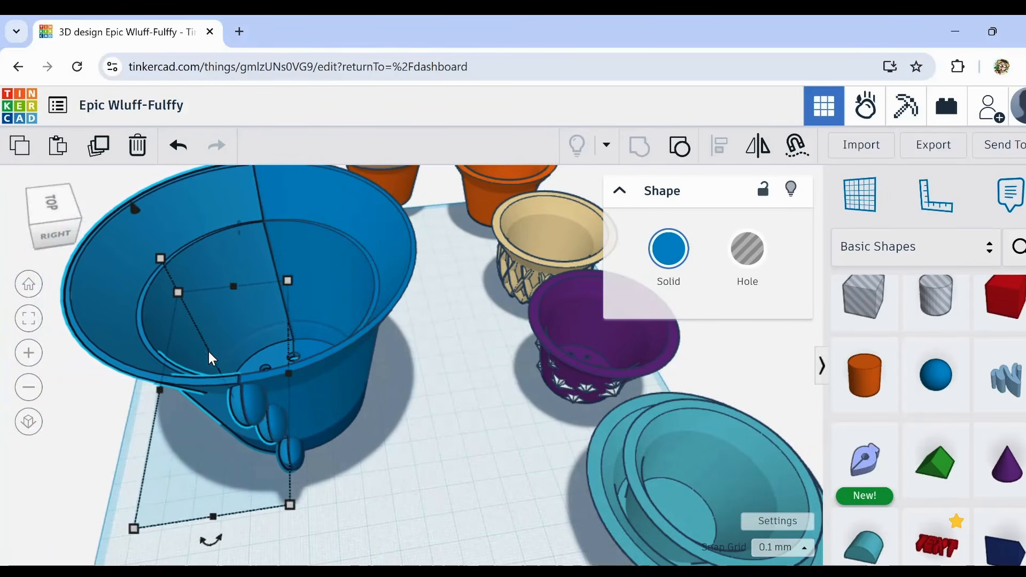
pyautogui.press('Right')
pyautogui.press('Right')
pyautogui.scroll(4, 252, 399)
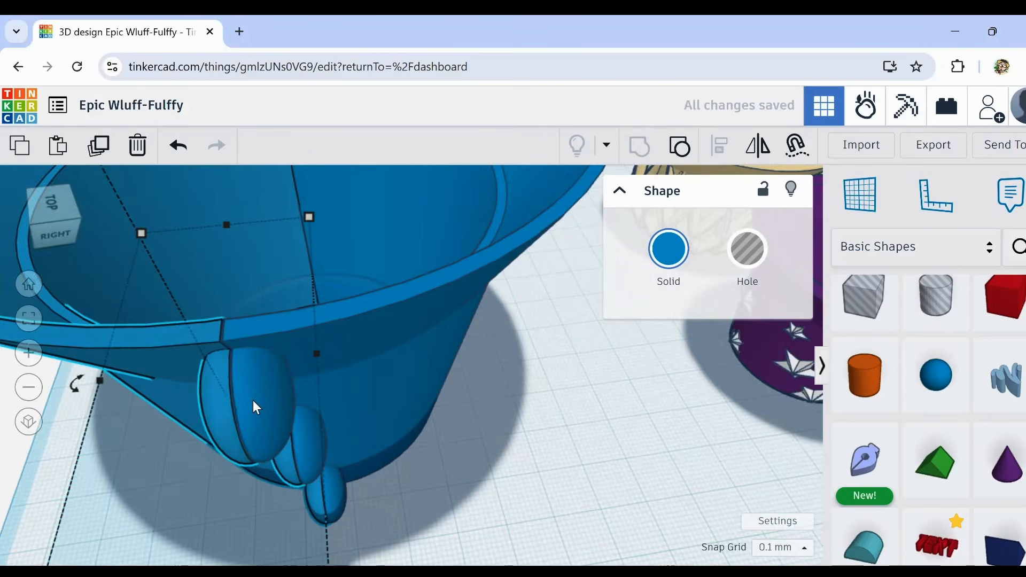
pyautogui.click(436, 511)
pyautogui.scroll(-4, 409, 377)
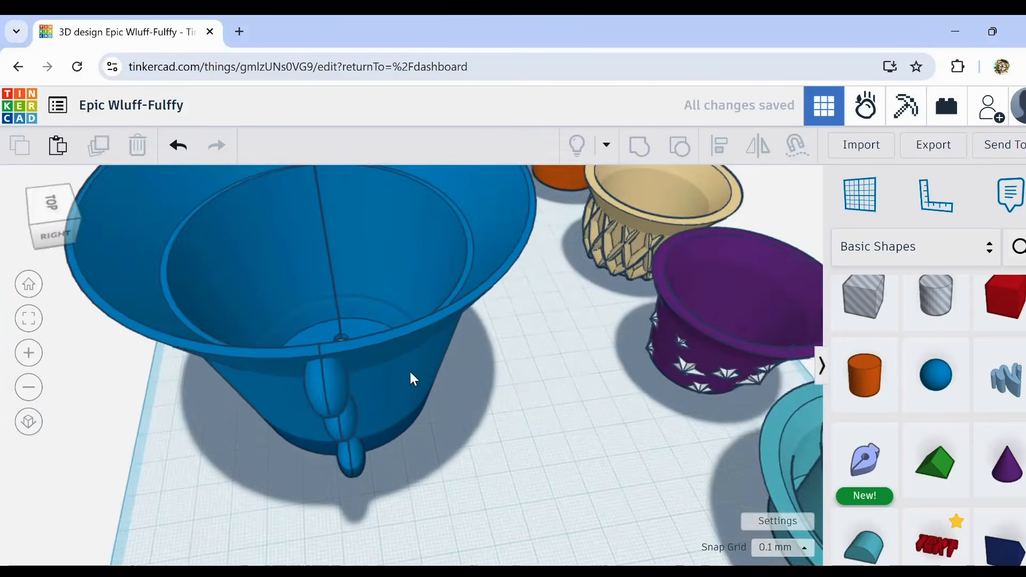
pyautogui.scroll(-3, 409, 369)
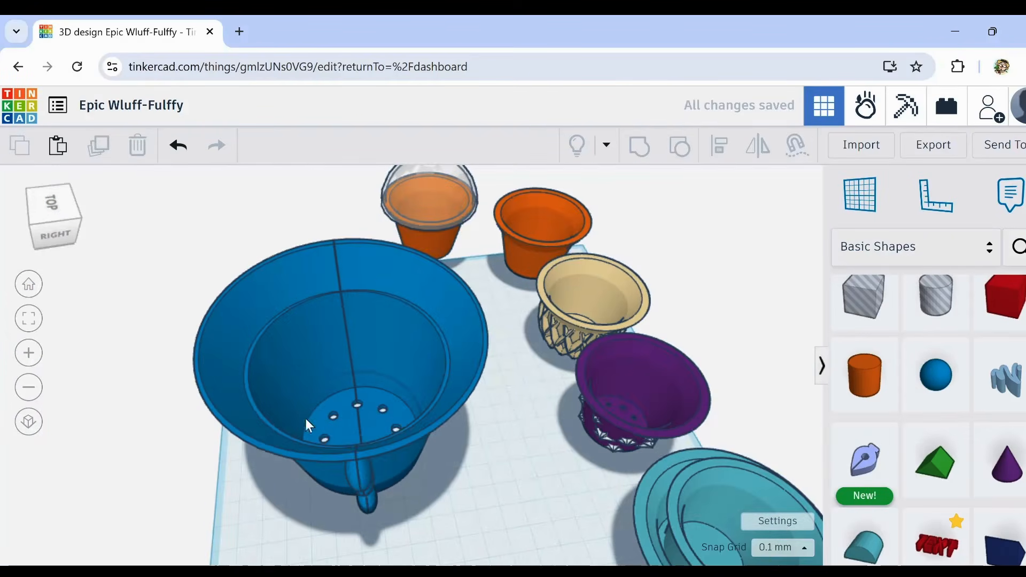
# Step: Shift the same blue half pot back away from its mate to open a wide gap between them
pyautogui.moveTo(308, 425); pyautogui.dragTo(352, 389, button='right')
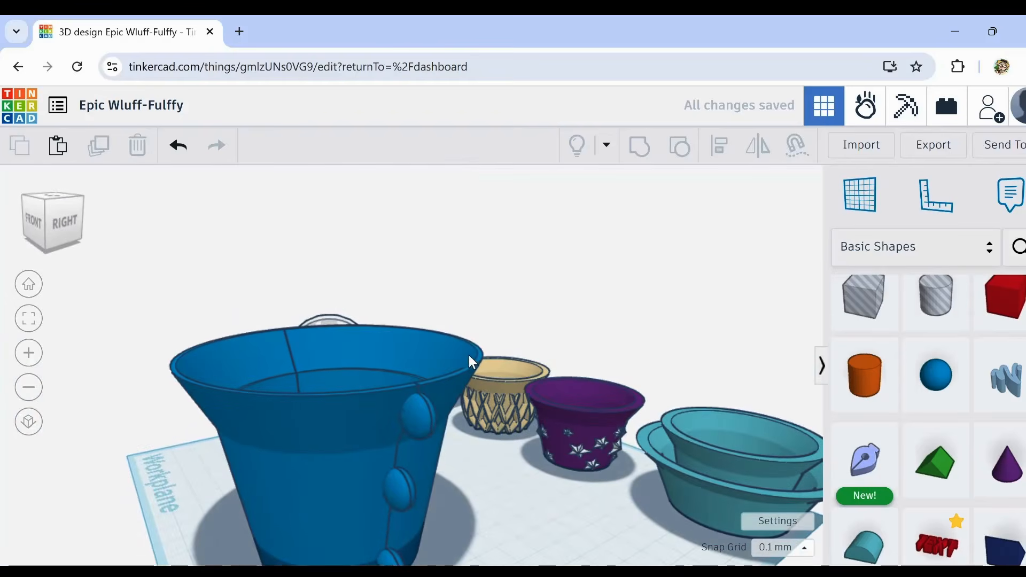
pyautogui.click(313, 437)
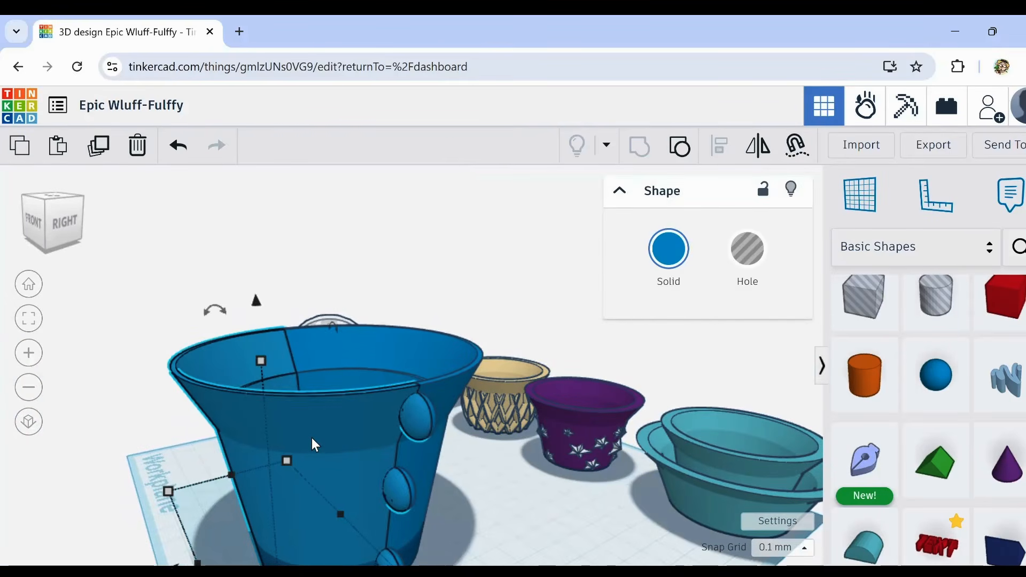
pyautogui.hotkey('shift', 'Left')
pyautogui.hotkey('shift', 'Left')
pyautogui.hotkey('shift', 'Left')
pyautogui.hotkey('shift', 'Left')
pyautogui.hotkey('shift', 'Left')
pyautogui.hotkey('shift', 'Left')
pyautogui.hotkey('shift', 'Left')
pyautogui.hotkey('shift', 'Left')
pyautogui.hotkey('shift', 'Left')
pyautogui.hotkey('shift', 'Left')
pyautogui.hotkey('shift', 'Left')
pyautogui.hotkey('shift', 'Left')
pyautogui.hotkey('shift', 'Left')
pyautogui.hotkey('shift', 'Left')
pyautogui.hotkey('shift', 'Left')
pyautogui.hotkey('shift', 'Left')
pyautogui.hotkey('shift', 'Left')
pyautogui.hotkey('shift', 'Left')
pyautogui.hotkey('shift', 'Left')
pyautogui.hotkey('shift', 'Left')
pyautogui.hotkey('shift', 'Left')
pyautogui.hotkey('shift', 'Left')
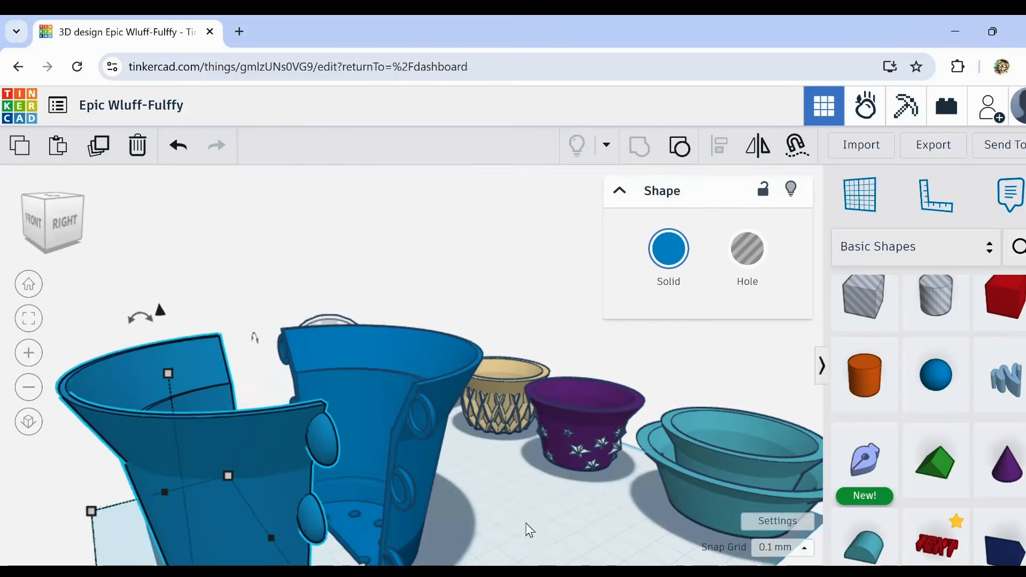
# Step: Select both blue half pots together and drop them onto the workplane
pyautogui.moveTo(525, 523); pyautogui.dragTo(491, 557, button='right')
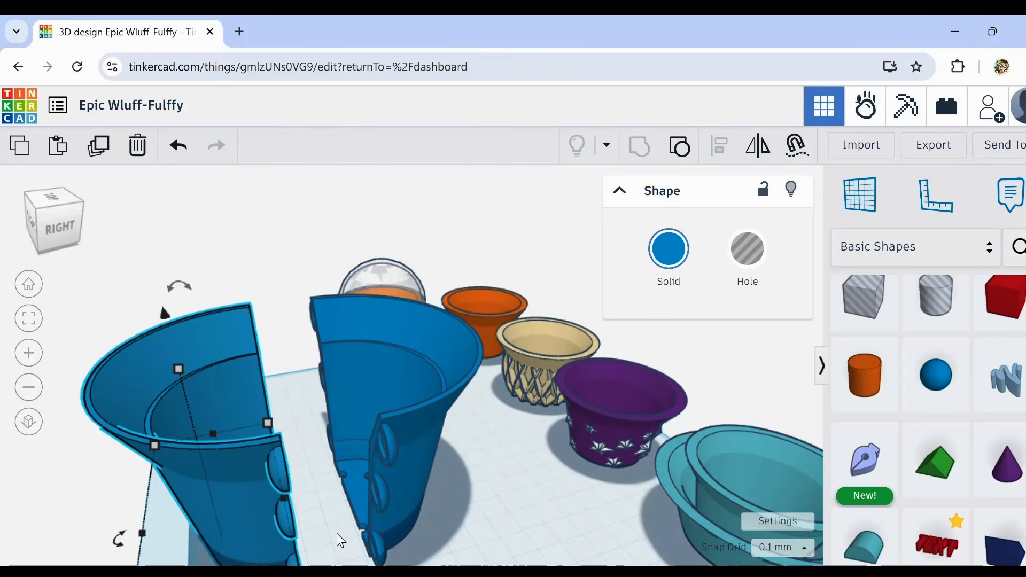
pyautogui.moveTo(313, 524); pyautogui.dragTo(193, 467, button='right')
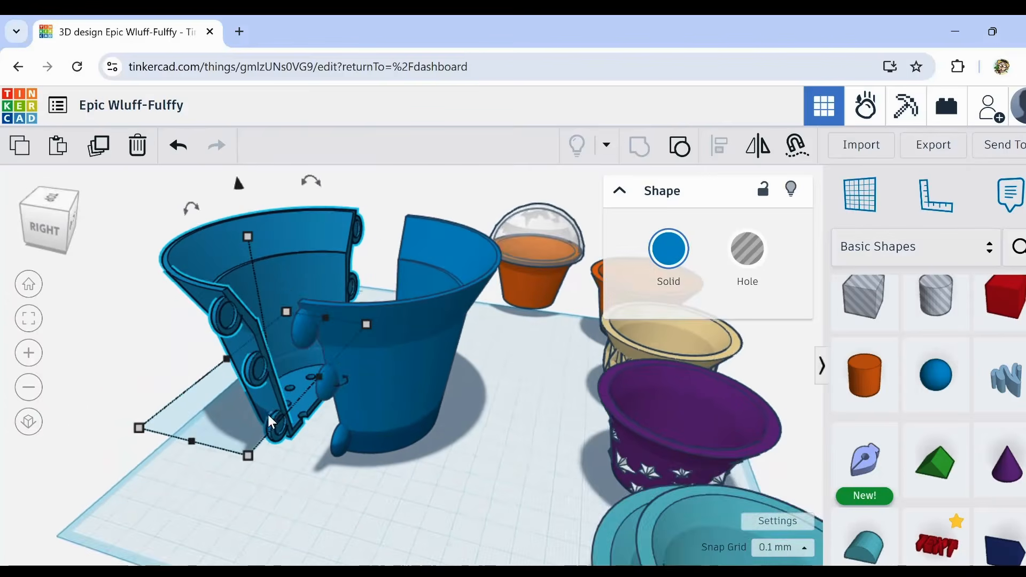
pyautogui.scroll(2, 271, 422)
pyautogui.moveTo(330, 466); pyautogui.dragTo(320, 514, button='middle')
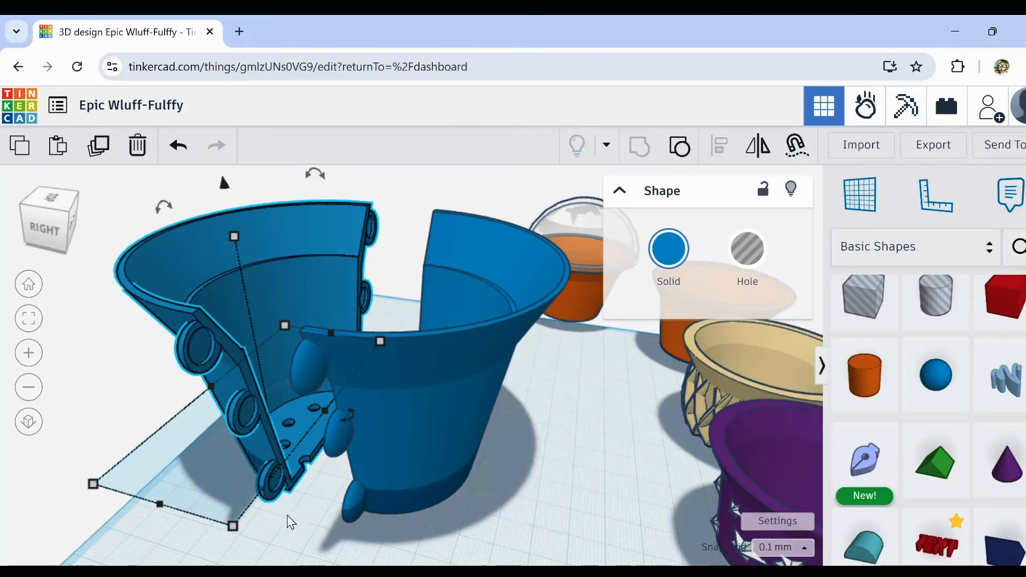
pyautogui.moveTo(291, 522); pyautogui.dragTo(211, 433, button='right')
pyautogui.moveTo(154, 372); pyautogui.dragTo(413, 530)
pyautogui.press('d')
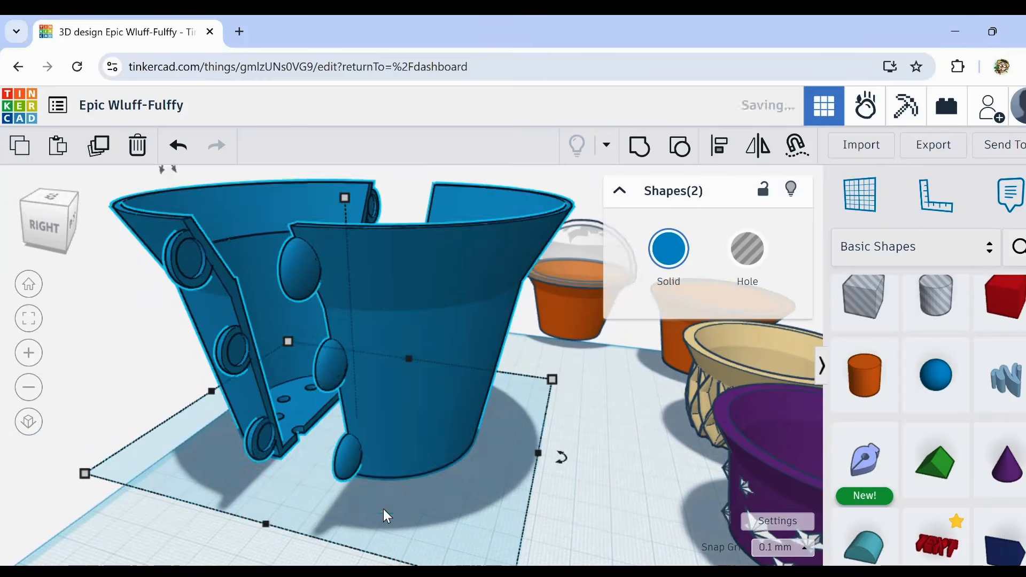
# Step: Scale both blue half pots down together, keeping their proportions, to a height of about 36.5 mm
pyautogui.click(148, 523)
pyautogui.scroll(-3, 206, 447)
pyautogui.moveTo(132, 452); pyautogui.dragTo(153, 497, button='middle')
pyautogui.moveTo(169, 294); pyautogui.dragTo(405, 503)
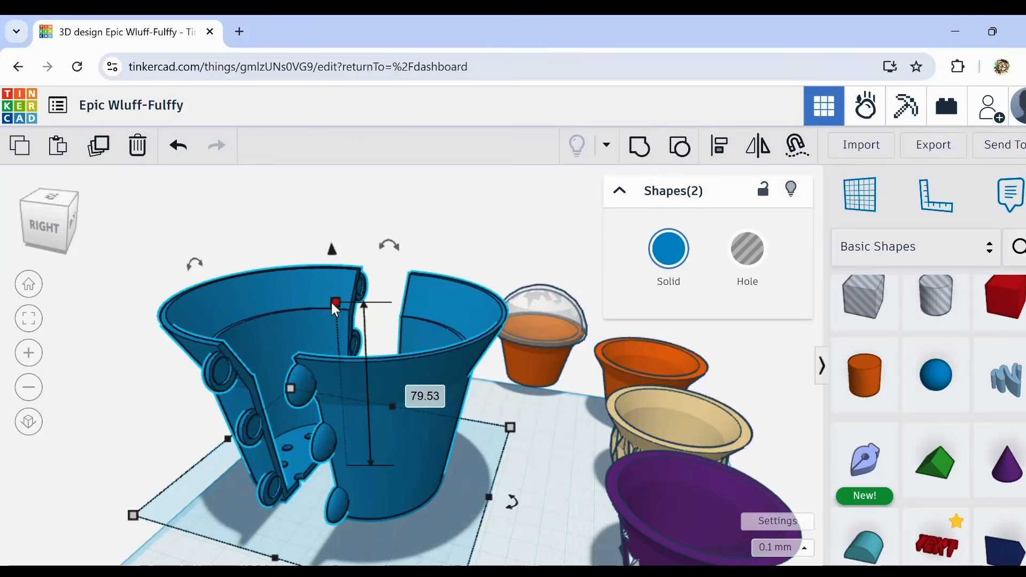
pyautogui.keyDown('shift'); pyautogui.moveTo(336, 307); pyautogui.dragTo(340, 403); pyautogui.keyUp('shift')
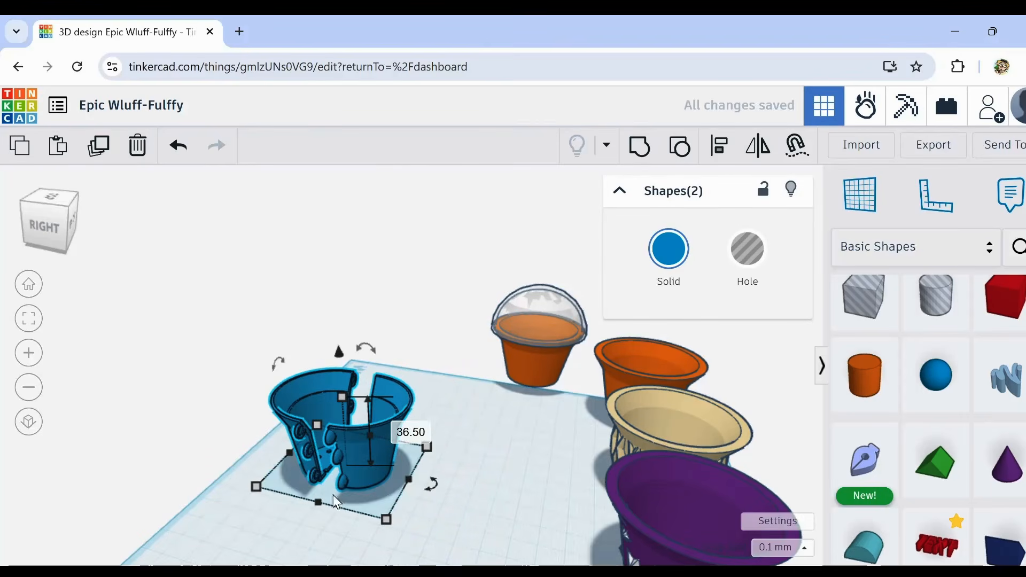
# Step: Move the pair of small blue half pots beside the domed orange pot, in front of the row of cups
pyautogui.click(271, 529)
pyautogui.moveTo(274, 447); pyautogui.dragTo(550, 451)
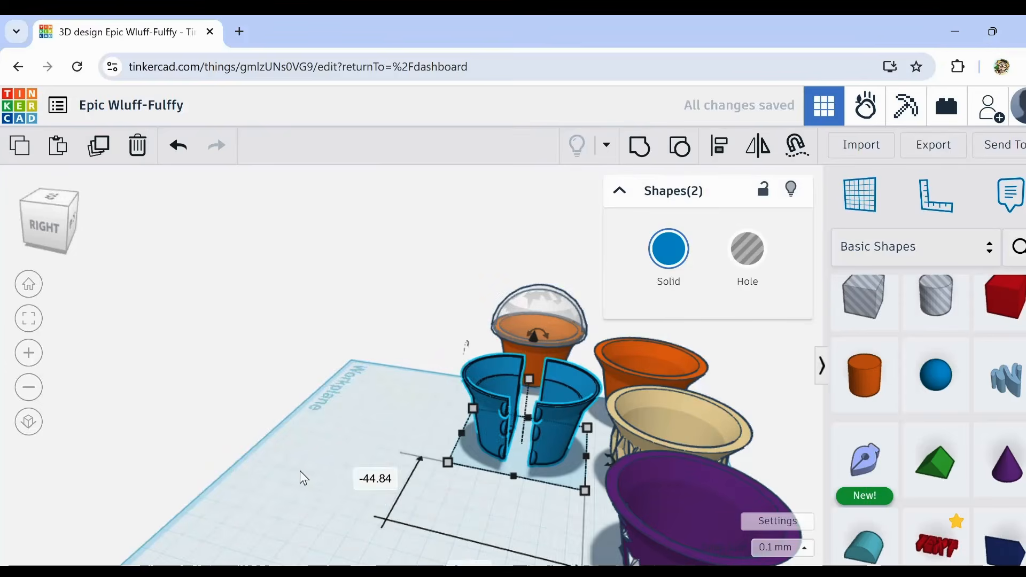
pyautogui.moveTo(298, 476); pyautogui.dragTo(556, 479, button='right')
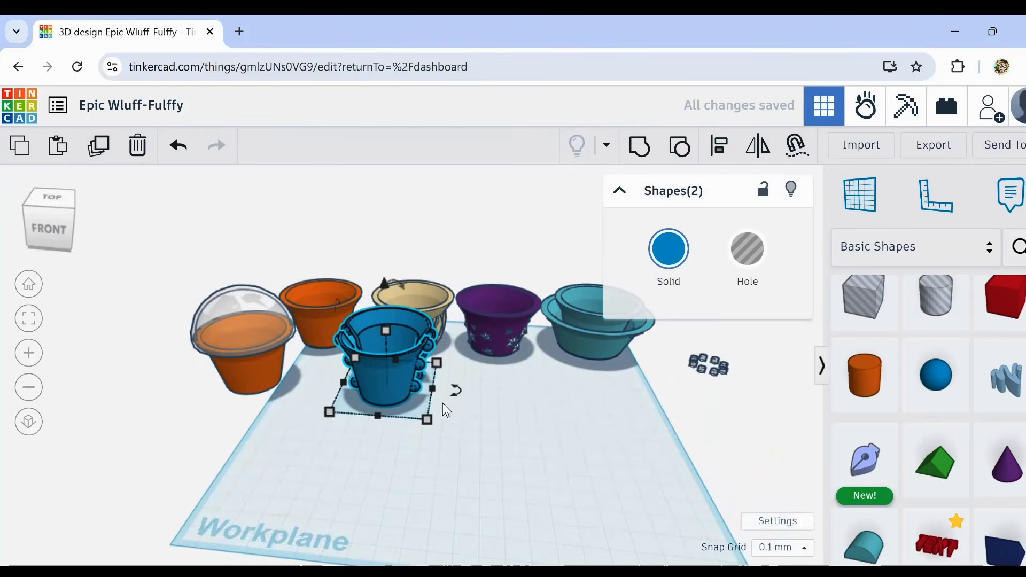
# Step: Rotate the pair of blue half pots a quarter turn so the gap between them faces the front
pyautogui.moveTo(451, 392); pyautogui.dragTo(379, 421)
pyautogui.click(225, 453)
pyautogui.scroll(3, 356, 336)
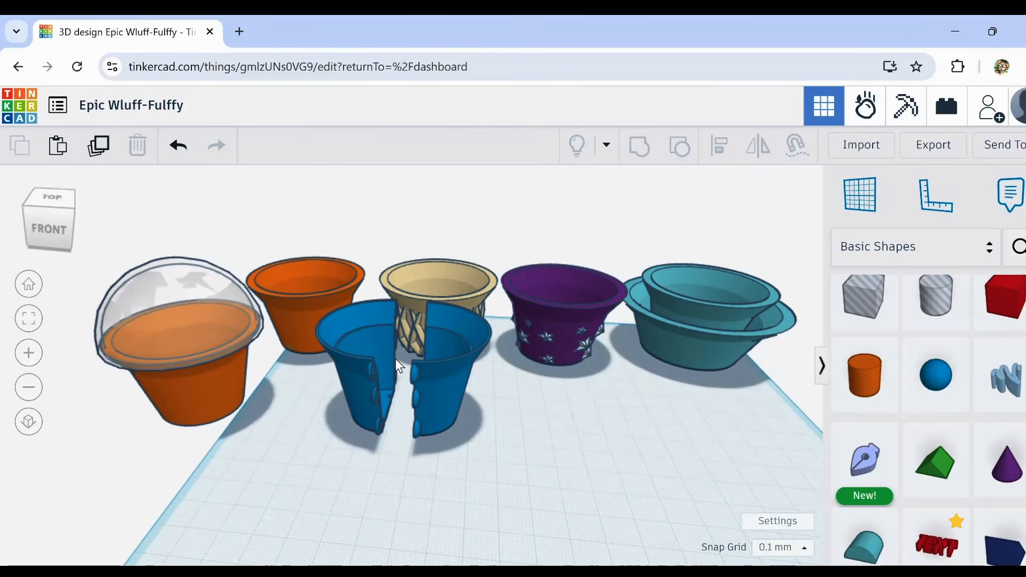
pyautogui.moveTo(525, 451); pyautogui.dragTo(487, 420, button='middle')
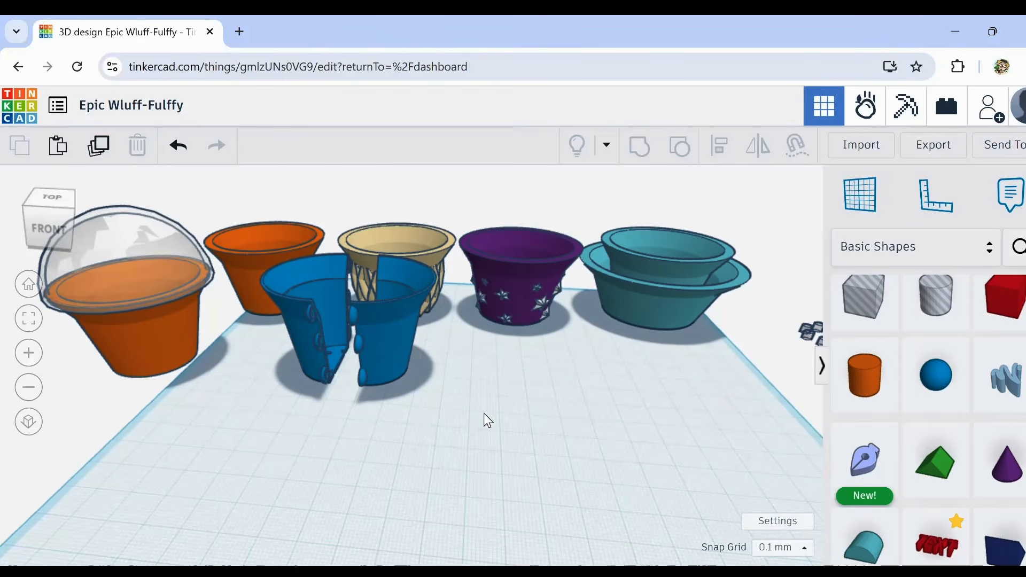
pyautogui.moveTo(477, 381)
pyautogui.mouseDown(button='right')
pyautogui.moveTo(447, 386)
pyautogui.moveTo(451, 406)
pyautogui.moveTo(470, 393)
pyautogui.mouseUp(button='right')
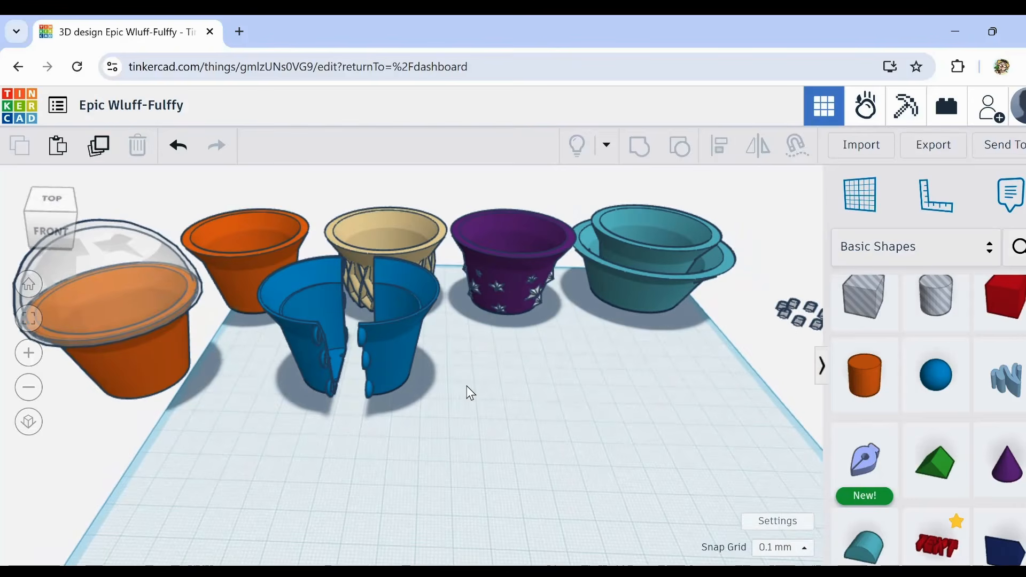
# Step: Ungroup the plain orange pot without the dome and shift its parts slightly sideways
pyautogui.moveTo(231, 349); pyautogui.dragTo(248, 350, button='right')
pyautogui.scroll(5, 243, 238)
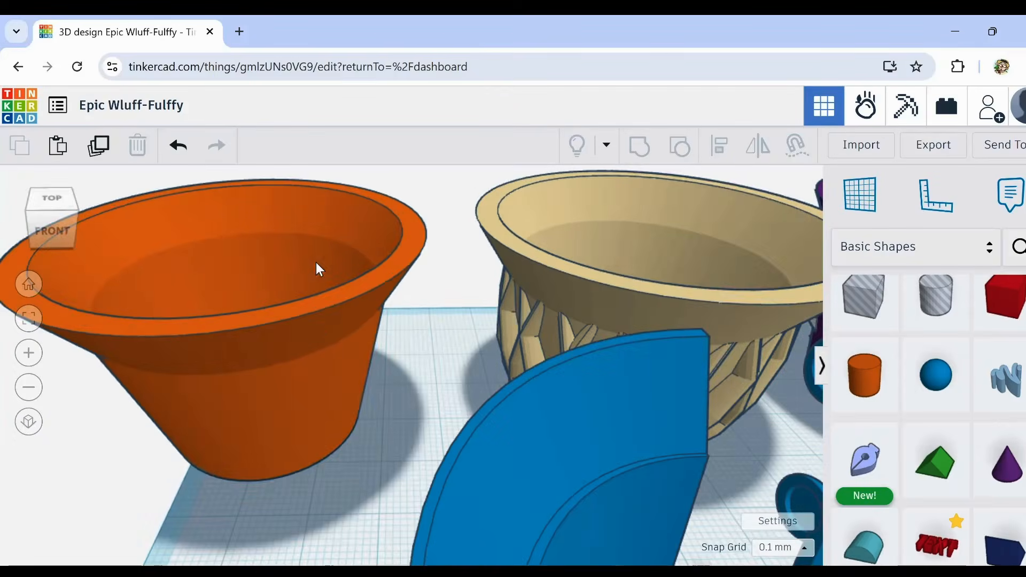
pyautogui.click(261, 368)
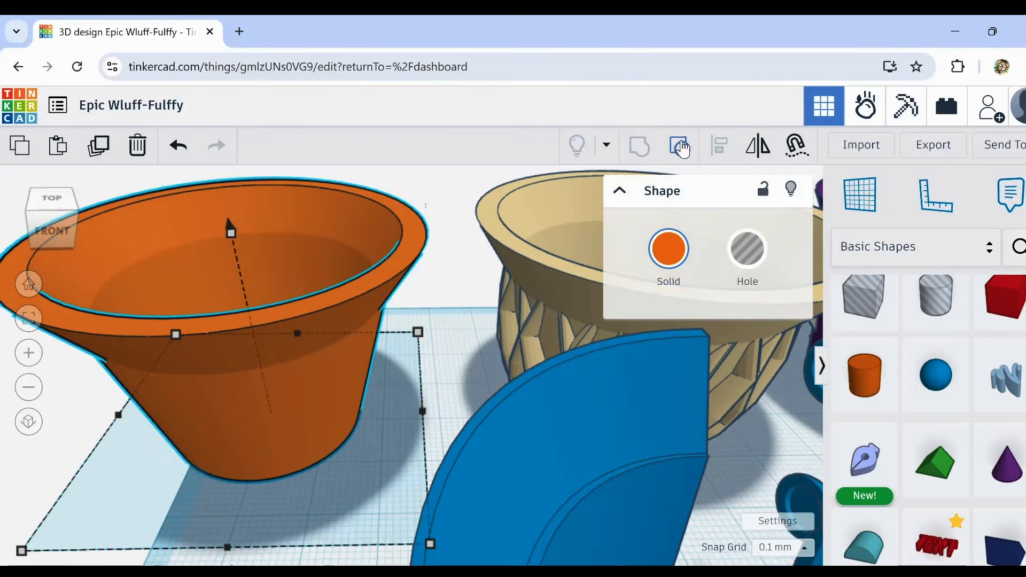
pyautogui.click(680, 149)
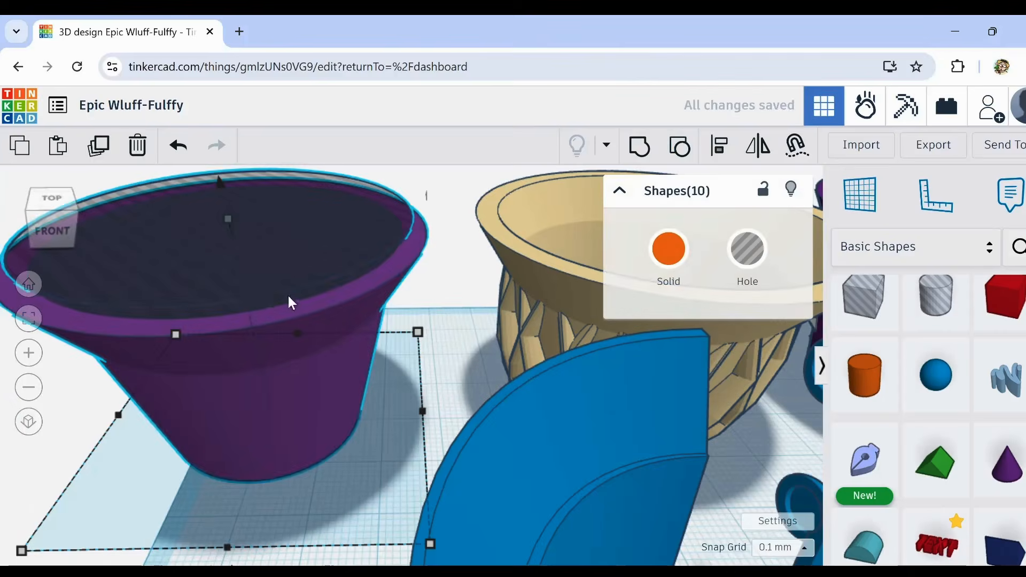
pyautogui.moveTo(251, 267); pyautogui.dragTo(374, 254)
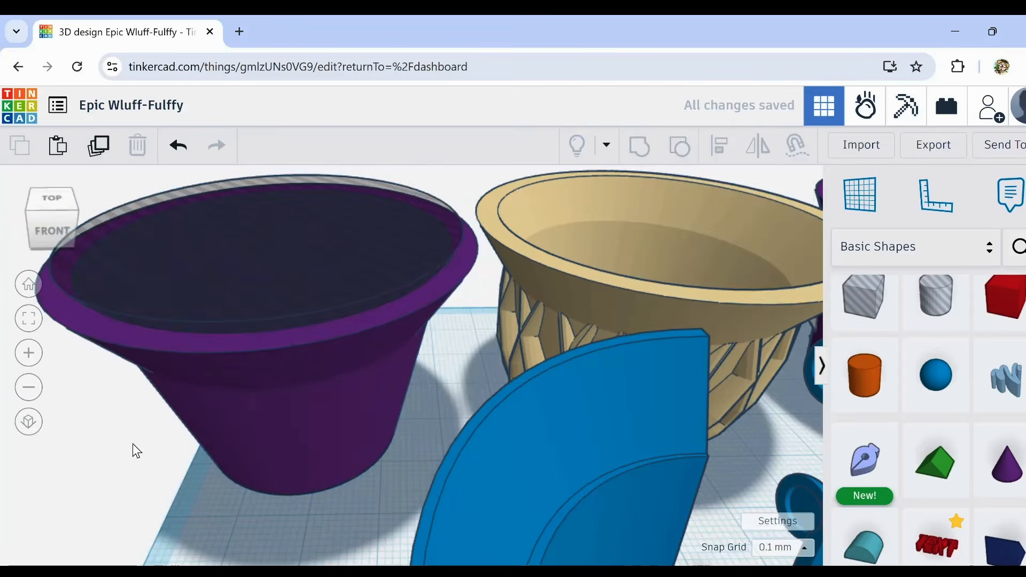
pyautogui.click(270, 304)
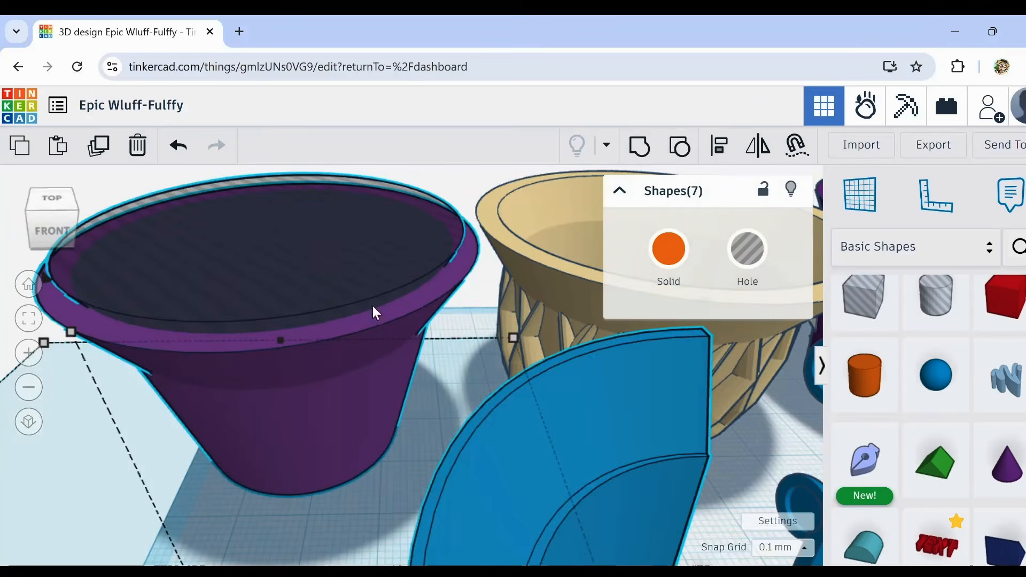
pyautogui.scroll(-3, 350, 332)
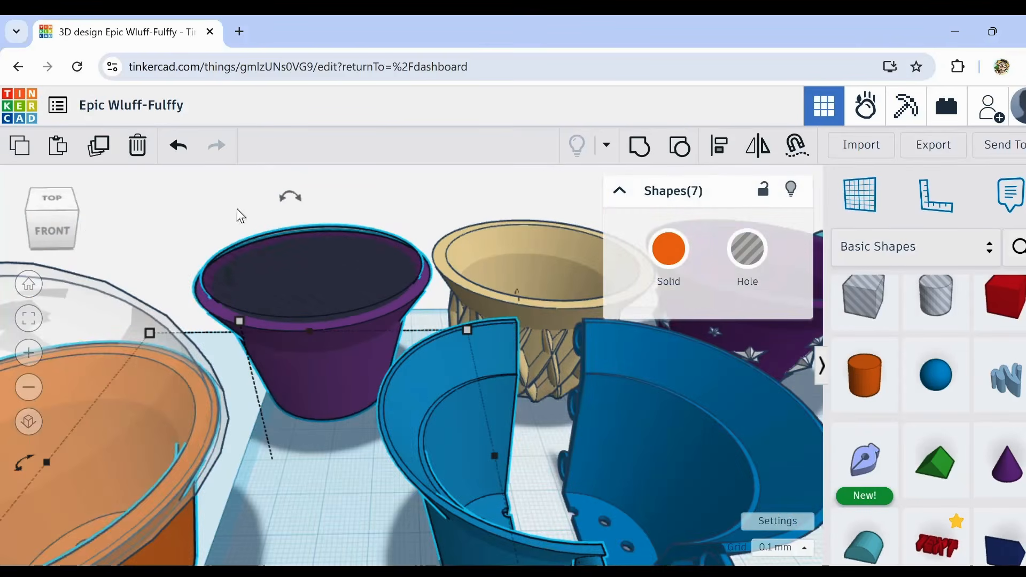
# Step: Undo the orange pot's ungrouping and shift, along with the rotation of the blue half pots
pyautogui.click(180, 148)
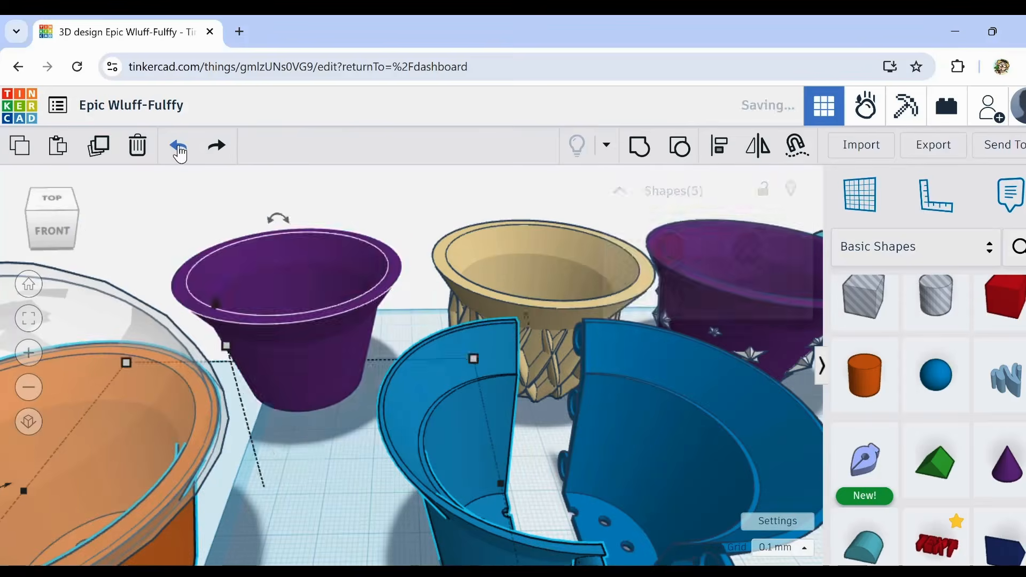
pyautogui.click(180, 149)
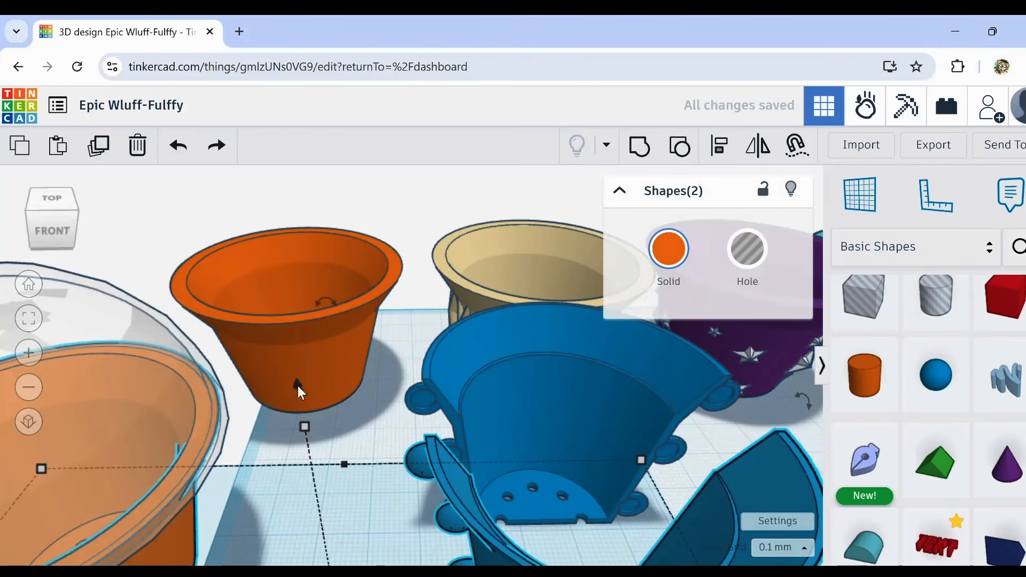
pyautogui.click(417, 221)
pyautogui.scroll(-5, 412, 482)
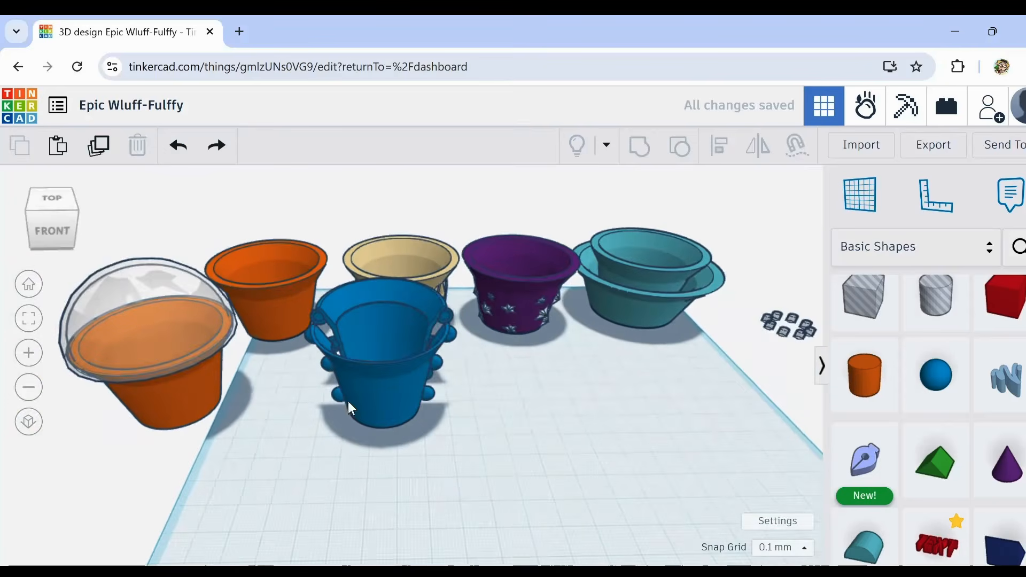
pyautogui.scroll(5, 291, 271)
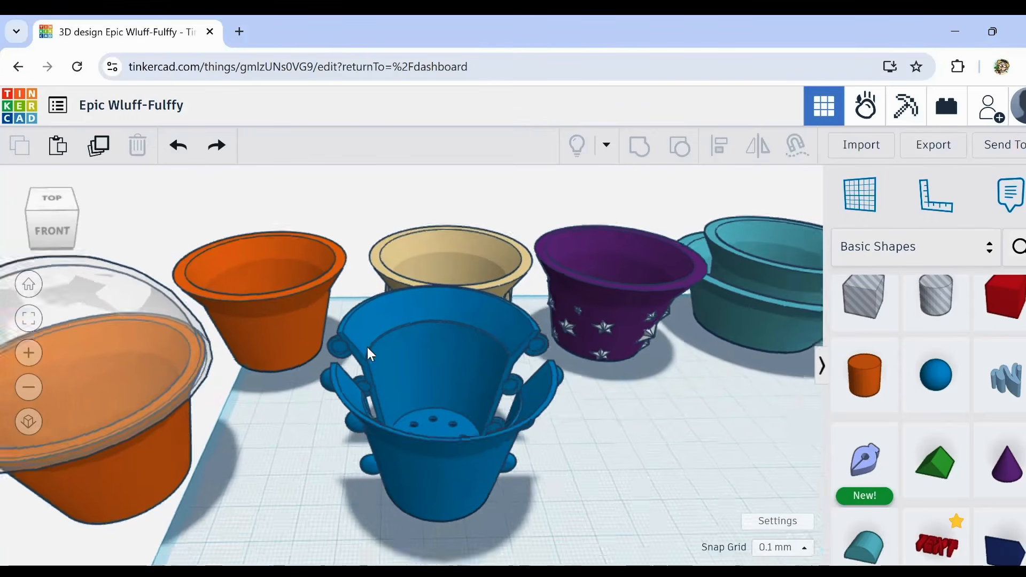
# Step: Place a Sketch shape on the empty workplane in front of the row of pots to start a new sketch
pyautogui.scroll(-5, 481, 427)
pyautogui.scroll(3, 481, 422)
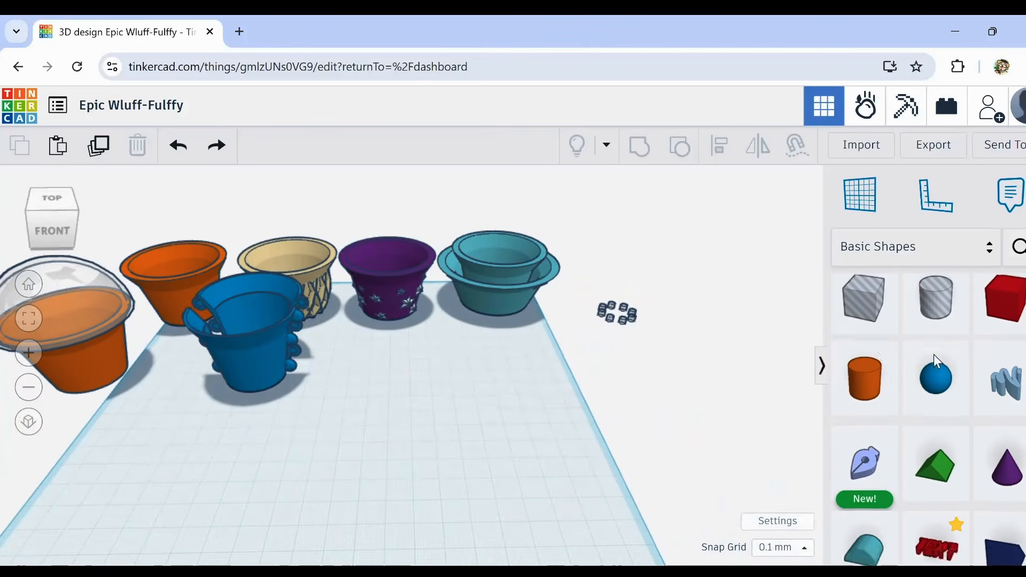
pyautogui.scroll(-5, 934, 354)
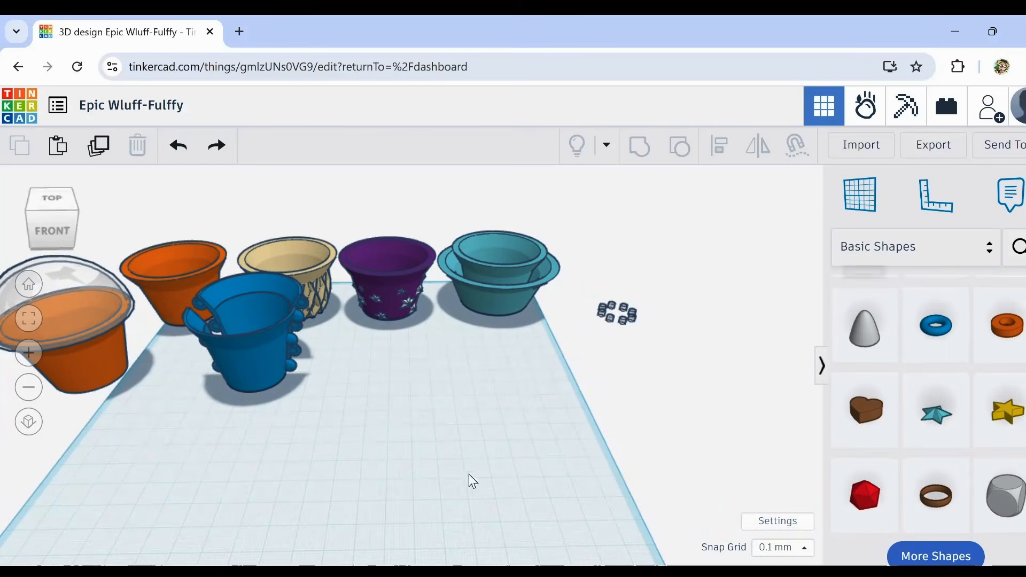
pyautogui.moveTo(361, 464); pyautogui.dragTo(425, 449, button='middle')
pyautogui.moveTo(387, 417)
pyautogui.mouseDown(button='right')
pyautogui.moveTo(381, 424)
pyautogui.moveTo(405, 463)
pyautogui.moveTo(376, 417)
pyautogui.mouseUp(button='right')
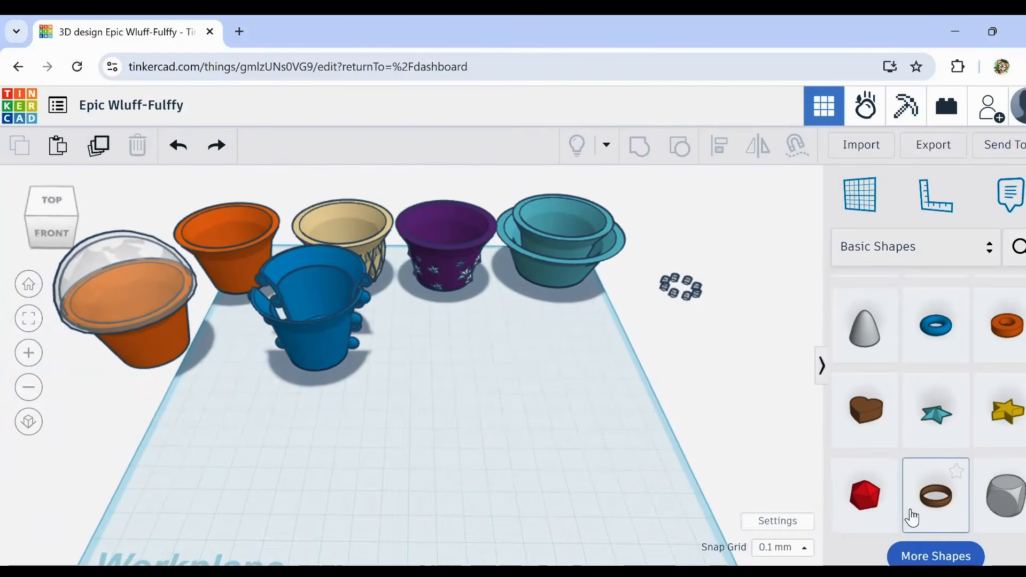
pyautogui.scroll(6, 907, 426)
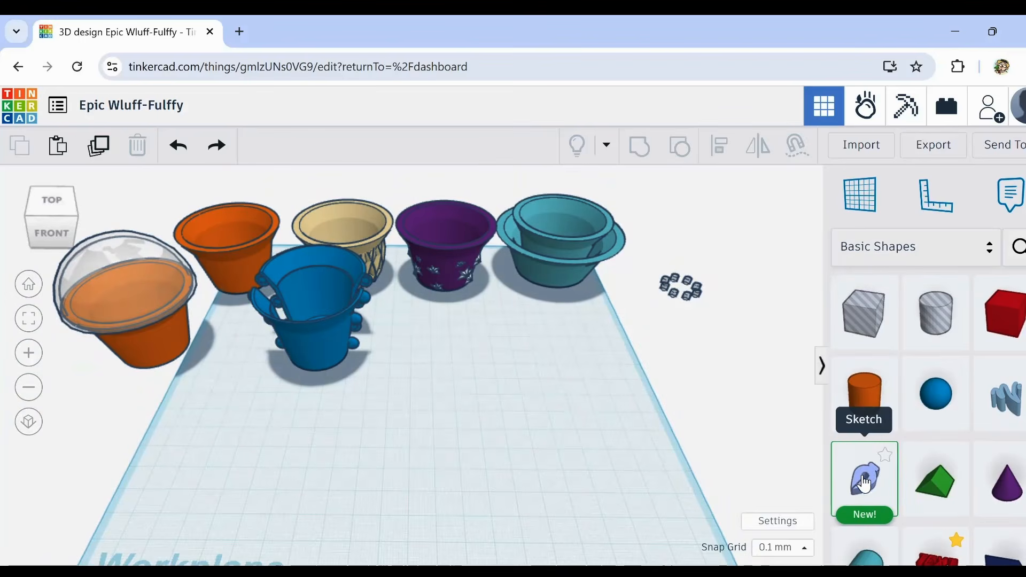
pyautogui.moveTo(864, 483)
pyautogui.mouseDown()
pyautogui.moveTo(472, 444)
pyautogui.moveTo(483, 392)
pyautogui.mouseUp()
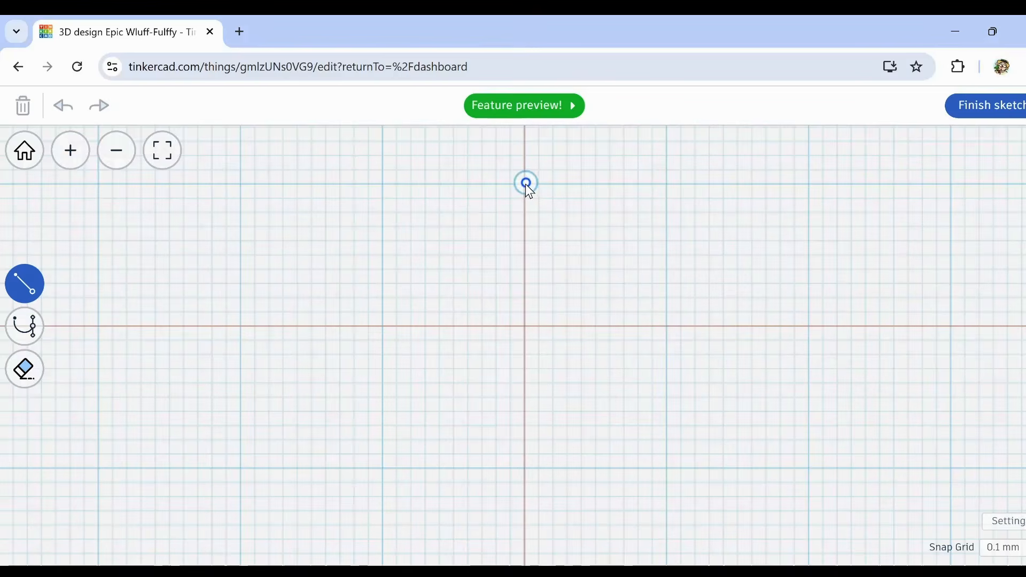
# Step: Draw the upper part of a vase half-profile with straight lines: a horizontal top edge and a zigzag outer side widening towards the base
pyautogui.moveTo(526, 183); pyautogui.dragTo(639, 185)
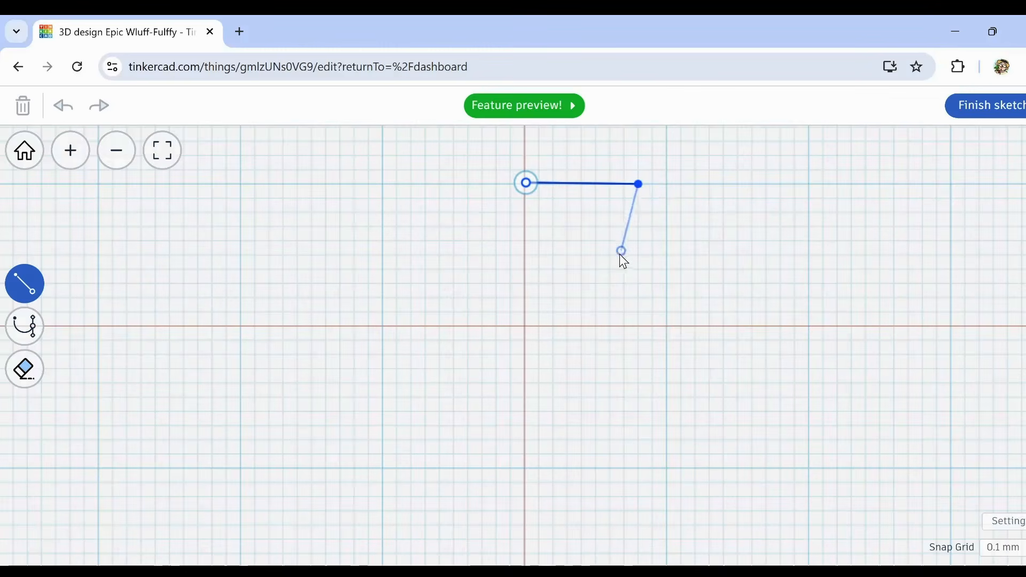
pyautogui.click(609, 333)
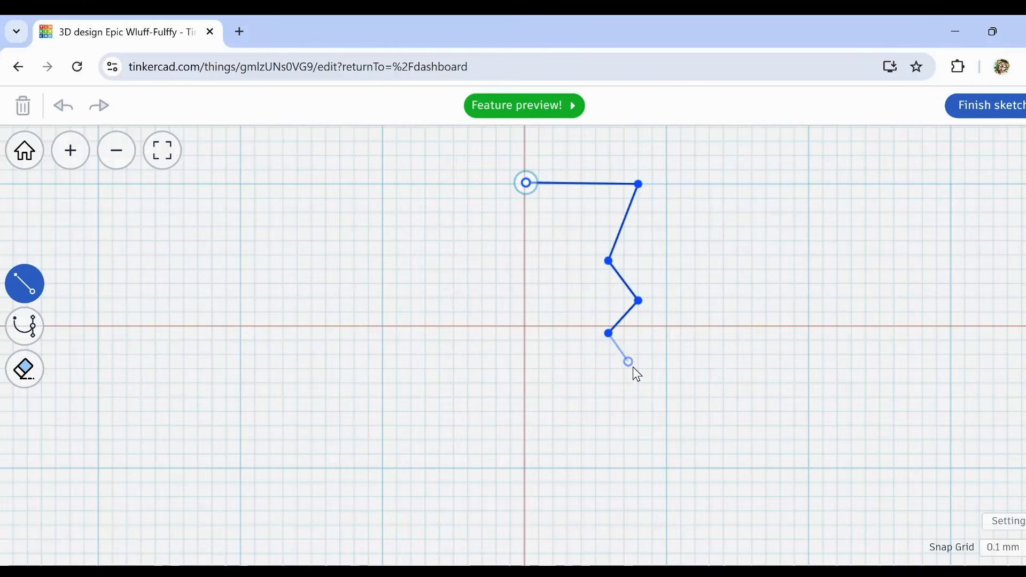
pyautogui.click(623, 458)
pyautogui.click(740, 544)
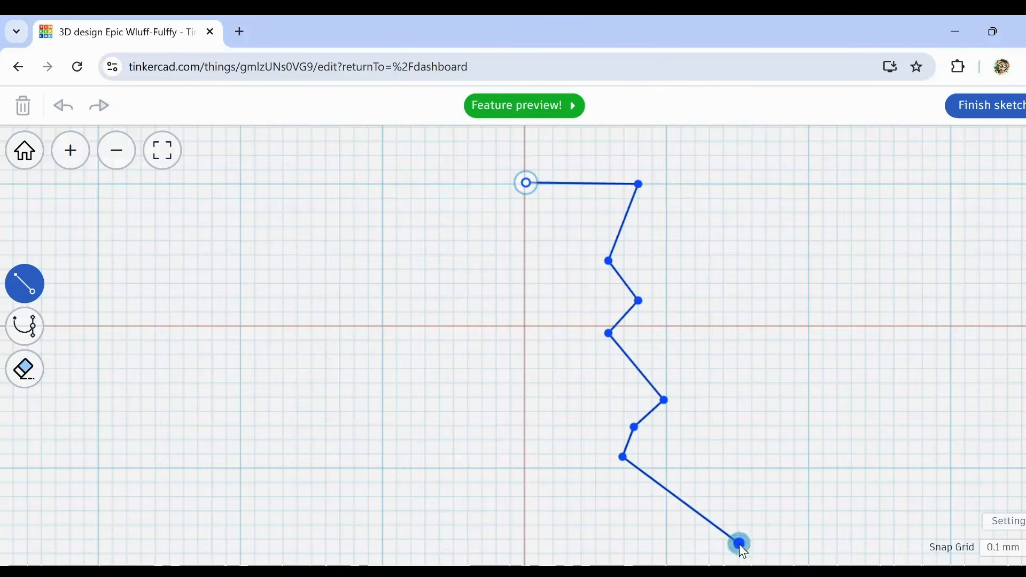
# Step: Complete the half-profile with a slanted lower side, a short flat base and a straight vertical edge closing at the starting point
pyautogui.moveTo(746, 544); pyautogui.dragTo(731, 369, button='middle')
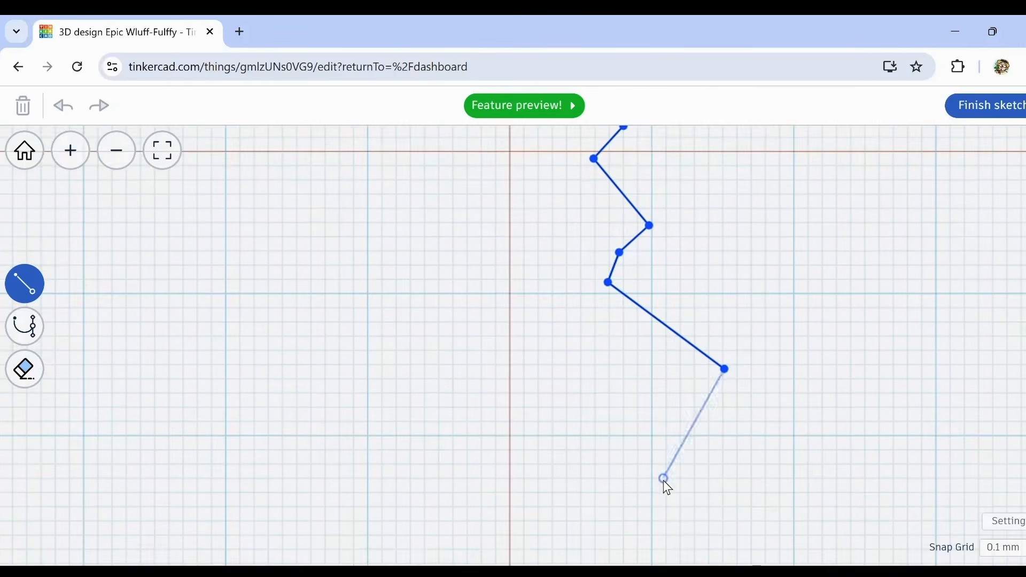
pyautogui.click(581, 492)
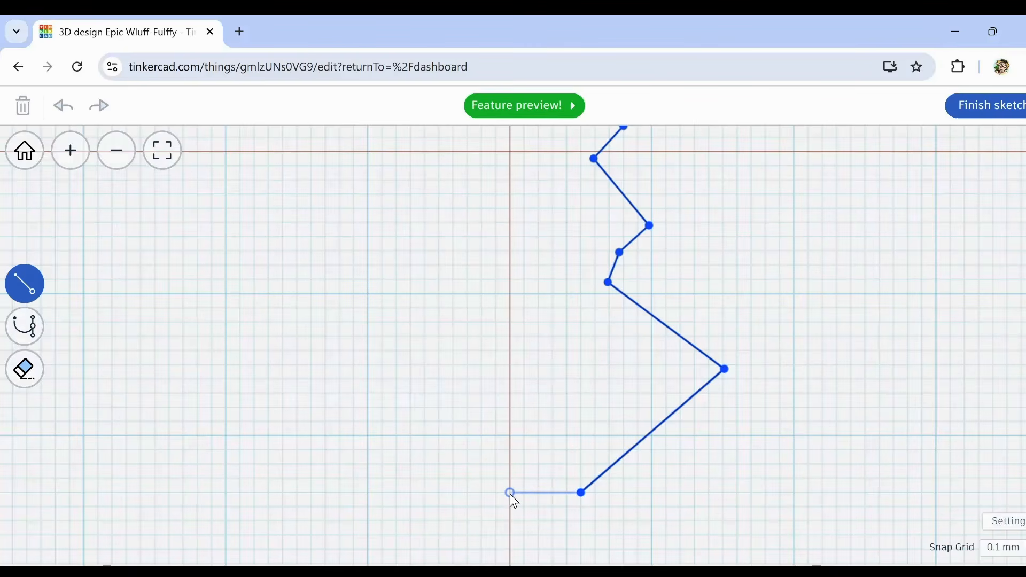
pyautogui.click(510, 492)
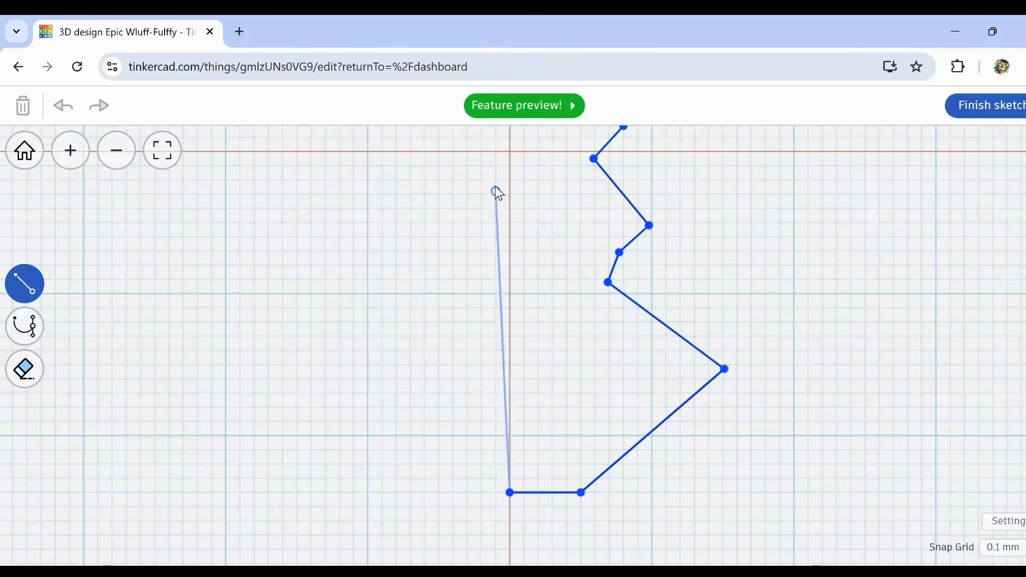
pyautogui.moveTo(514, 169); pyautogui.dragTo(517, 386, button='middle')
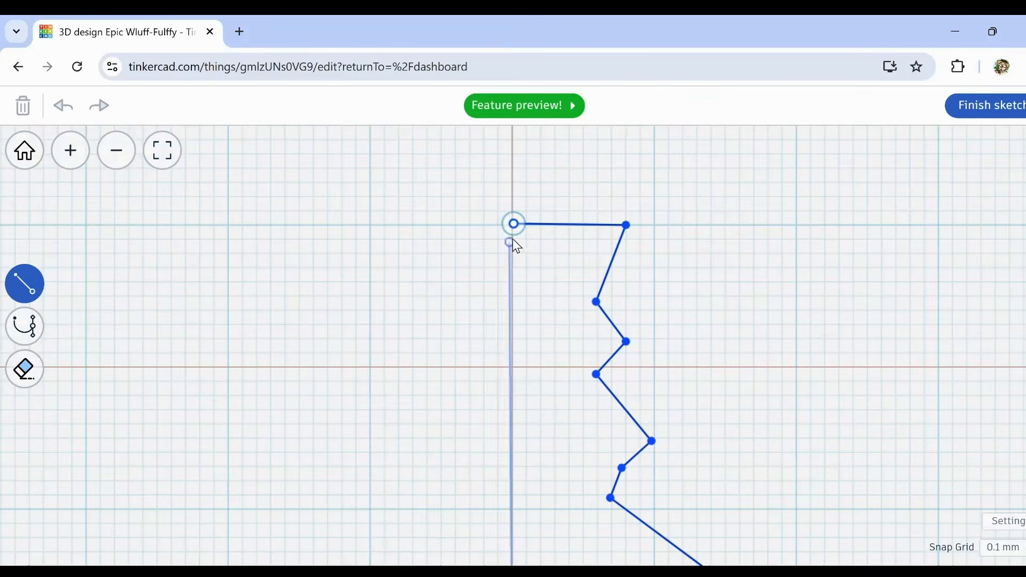
pyautogui.click(514, 224)
pyautogui.scroll(-5, 603, 326)
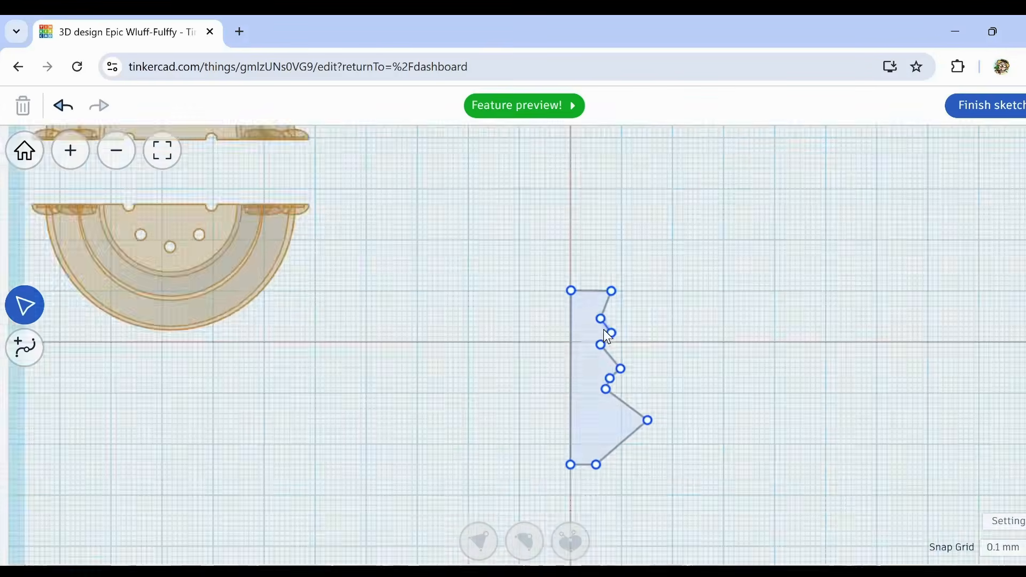
# Step: Shift the profile's straight vertical edge past the axis and convert the points along the zigzag side to smooth curves
pyautogui.moveTo(589, 307)
pyautogui.mouseDown()
pyautogui.moveTo(633, 488)
pyautogui.moveTo(592, 281)
pyautogui.moveTo(576, 264)
pyautogui.moveTo(554, 347)
pyautogui.moveTo(568, 488)
pyautogui.mouseUp()
pyautogui.scroll(3, 594, 299)
pyautogui.click(658, 260)
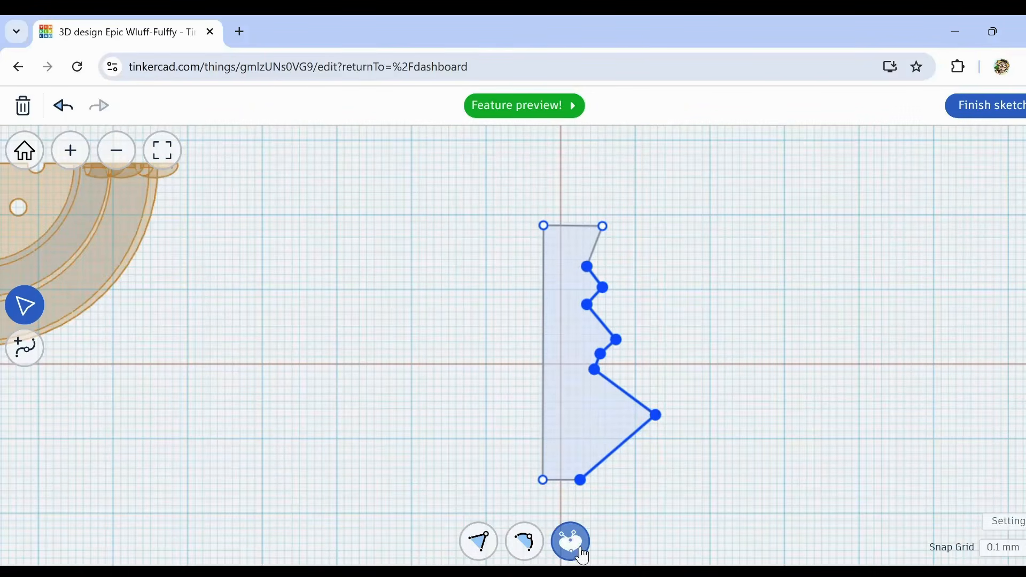
pyautogui.click(526, 545)
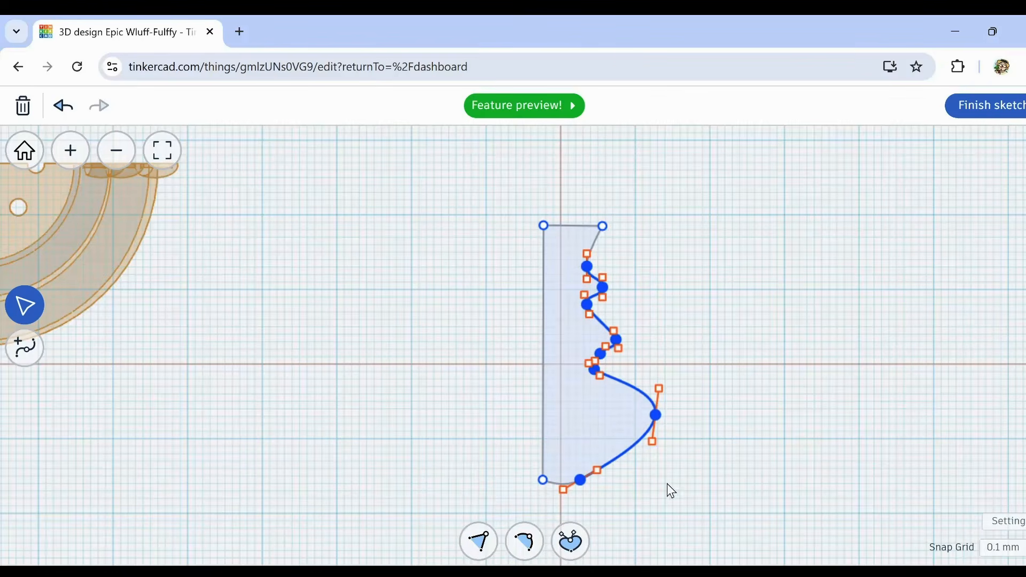
pyautogui.click(603, 233)
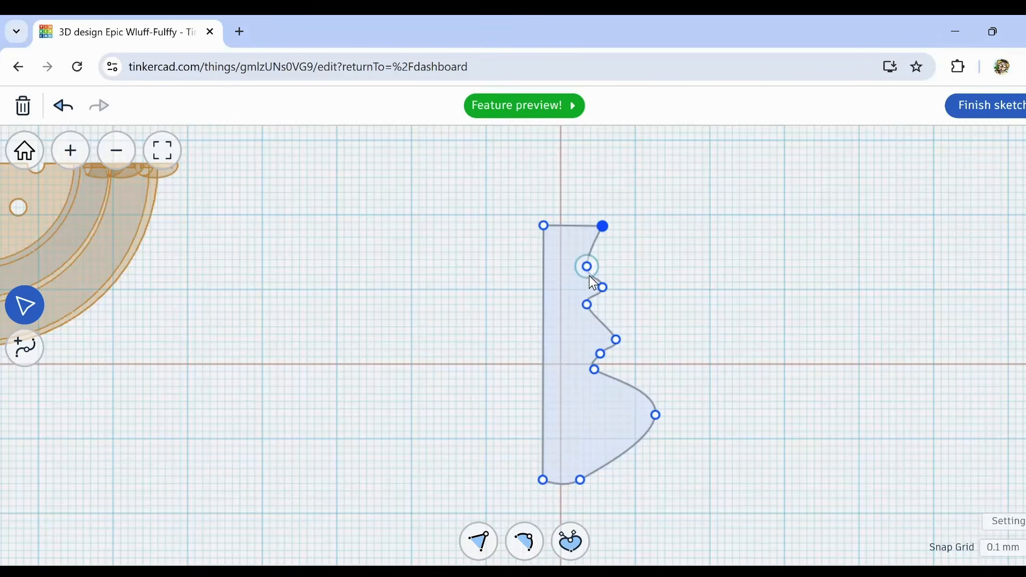
# Step: Round out the profile's lower bulge by moving its two points, and remove the two points of the middle peak
pyautogui.moveTo(580, 480); pyautogui.dragTo(607, 470)
pyautogui.moveTo(655, 415); pyautogui.dragTo(646, 420)
pyautogui.click(24, 348)
pyautogui.click(600, 354)
pyautogui.click(616, 339)
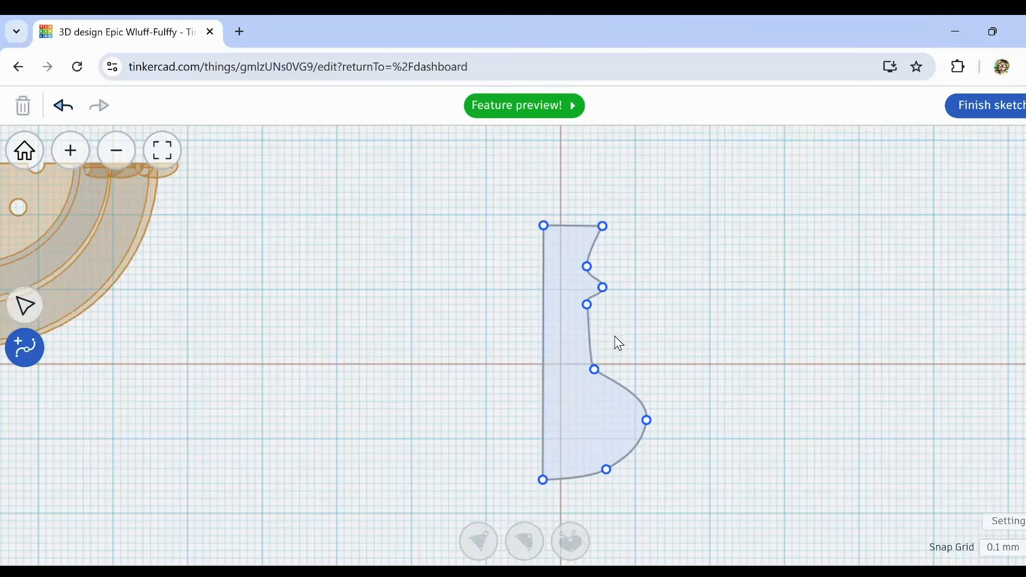
# Step: Add a curve point on the nearly straight stretch above the lower bulge and pull it outward to form a middle bulge
pyautogui.click(25, 305)
pyautogui.click(24, 348)
pyautogui.click(589, 338)
pyautogui.click(25, 305)
pyautogui.scroll(2, 611, 321)
pyautogui.moveTo(580, 345); pyautogui.dragTo(624, 345)
# Step: Move the neck point inward to deepen the curve below the rim, and fine-tune the points around the middle bulge
pyautogui.moveTo(576, 241); pyautogui.dragTo(540, 229)
pyautogui.moveTo(575, 297); pyautogui.dragTo(571, 306)
pyautogui.click(586, 392)
pyautogui.moveTo(594, 400); pyautogui.dragTo(601, 401)
# Step: Adjust the bottom curve point and its handles to flatten the profile's base
pyautogui.click(604, 538)
pyautogui.moveTo(631, 529); pyautogui.dragTo(671, 518)
pyautogui.moveTo(663, 467); pyautogui.dragTo(680, 479)
pyautogui.moveTo(680, 453); pyautogui.dragTo(670, 460)
pyautogui.click(604, 538)
pyautogui.moveTo(671, 518); pyautogui.dragTo(634, 522)
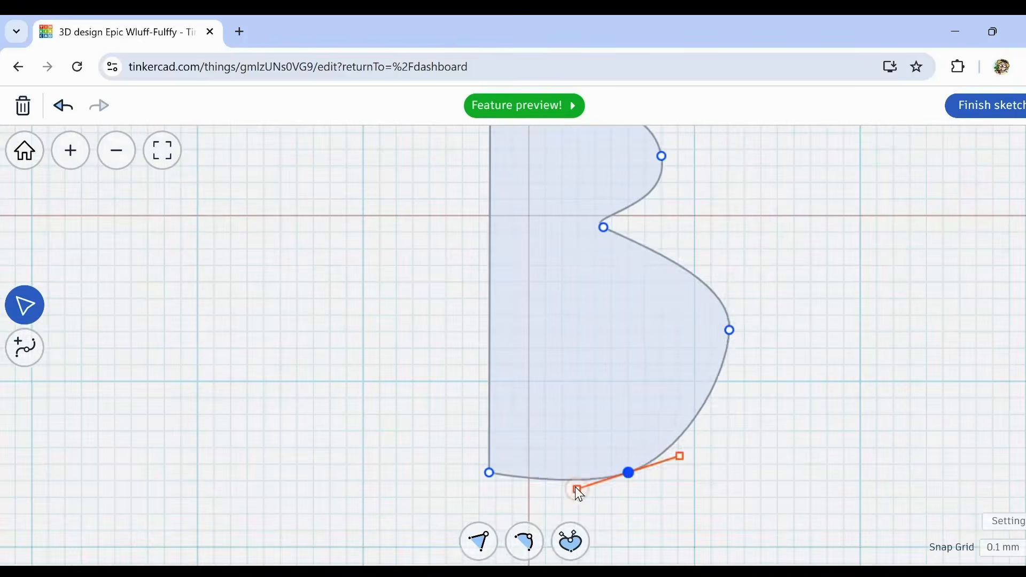
# Step: Pull the lower bulge's outermost point outward and tilt its curve handle to make the bulge fuller
pyautogui.click(731, 336)
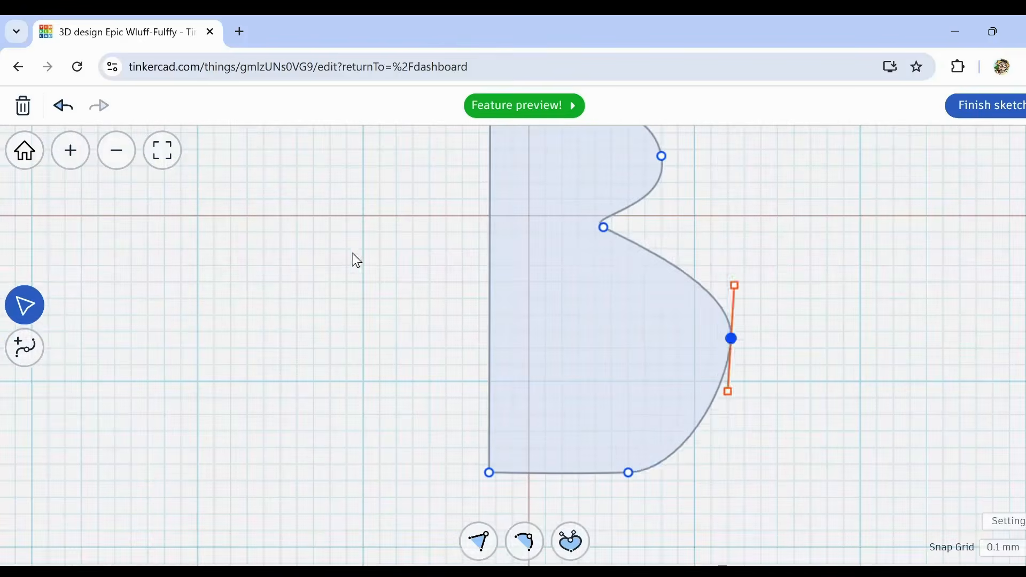
pyautogui.click(24, 348)
pyautogui.moveTo(730, 337)
pyautogui.mouseDown()
pyautogui.moveTo(646, 363)
pyautogui.moveTo(779, 351)
pyautogui.mouseUp()
pyautogui.click(25, 305)
pyautogui.moveTo(769, 293)
pyautogui.mouseDown()
pyautogui.moveTo(749, 217)
pyautogui.moveTo(761, 287)
pyautogui.moveTo(741, 223)
pyautogui.mouseUp()
pyautogui.click(778, 351)
pyautogui.scroll(-4, 662, 451)
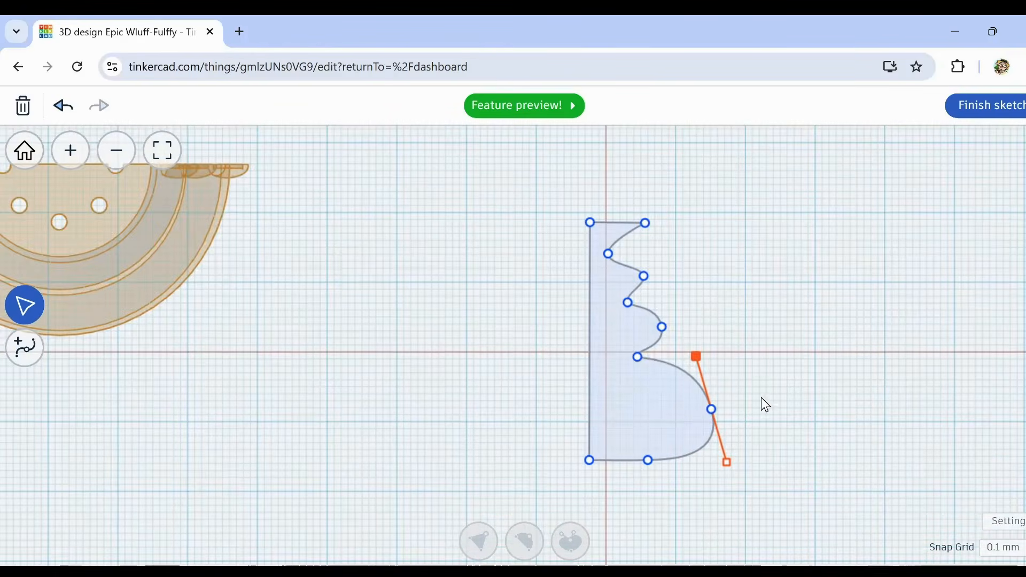
pyautogui.click(763, 356)
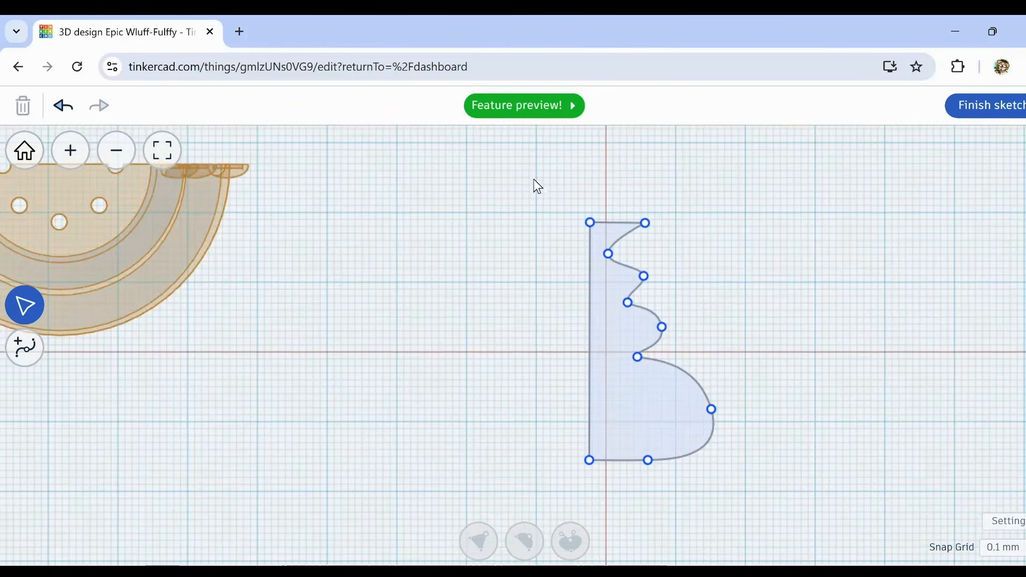
# Step: Finish the vase profile sketch and enlarge the resulting solid in length and width on the workplane
pyautogui.moveTo(533, 179)
pyautogui.mouseDown()
pyautogui.moveTo(665, 502)
pyautogui.moveTo(742, 531)
pyautogui.mouseUp()
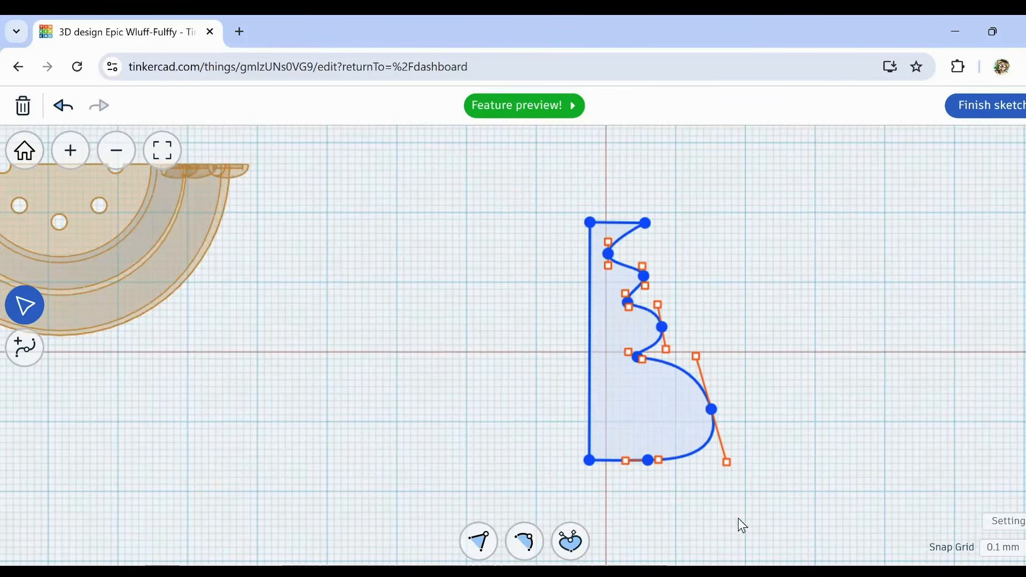
pyautogui.click(979, 113)
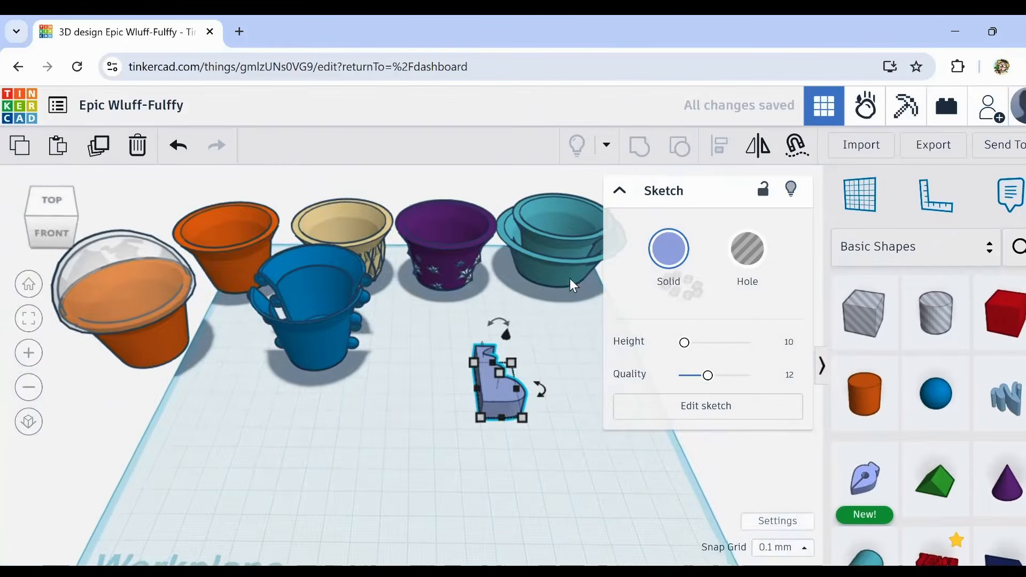
pyautogui.moveTo(443, 509); pyautogui.dragTo(435, 343, button='right')
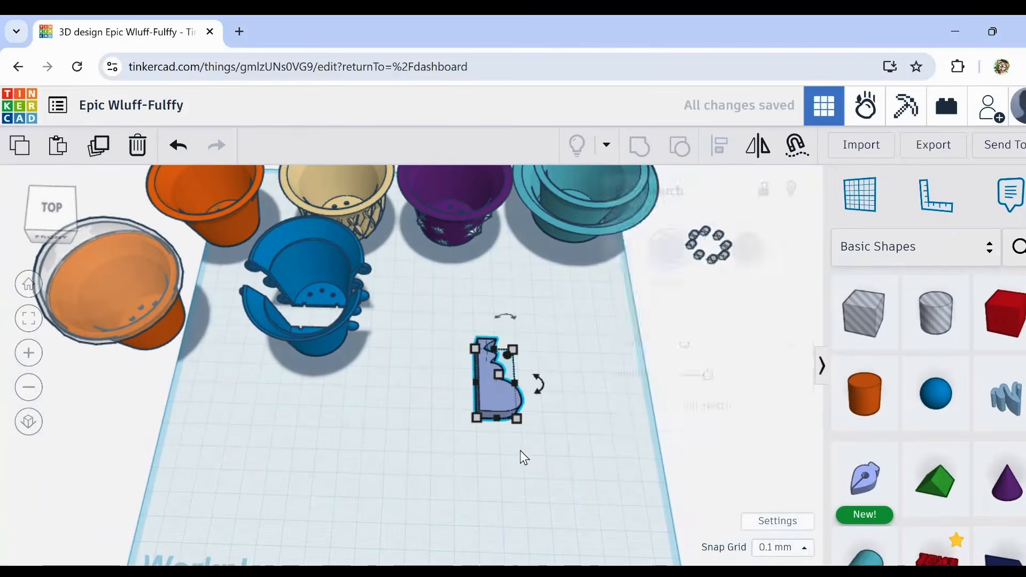
pyautogui.moveTo(497, 418); pyautogui.dragTo(501, 495)
pyautogui.moveTo(516, 415)
pyautogui.mouseDown()
pyautogui.moveTo(578, 423)
pyautogui.moveTo(554, 417)
pyautogui.mouseUp()
pyautogui.click(401, 488)
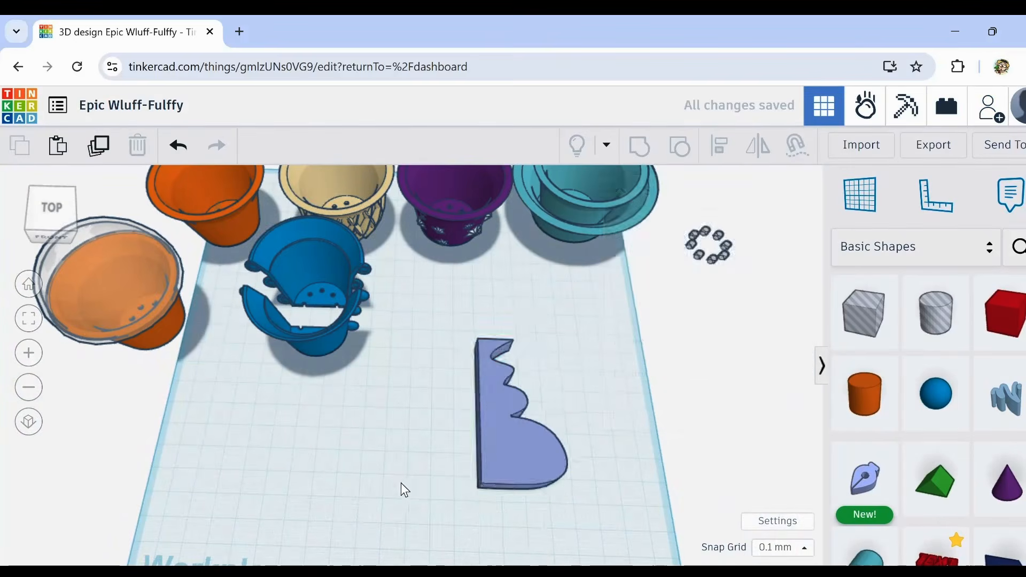
# Step: Enlarge the solid vase profile further to about 122 mm long and move it back to the middle of the workplane
pyautogui.moveTo(401, 488)
pyautogui.mouseDown(button='right')
pyautogui.moveTo(311, 463)
pyautogui.moveTo(341, 479)
pyautogui.mouseUp(button='right')
pyautogui.moveTo(341, 478)
pyautogui.mouseDown(button='middle')
pyautogui.moveTo(309, 405)
pyautogui.moveTo(293, 401)
pyautogui.mouseUp(button='middle')
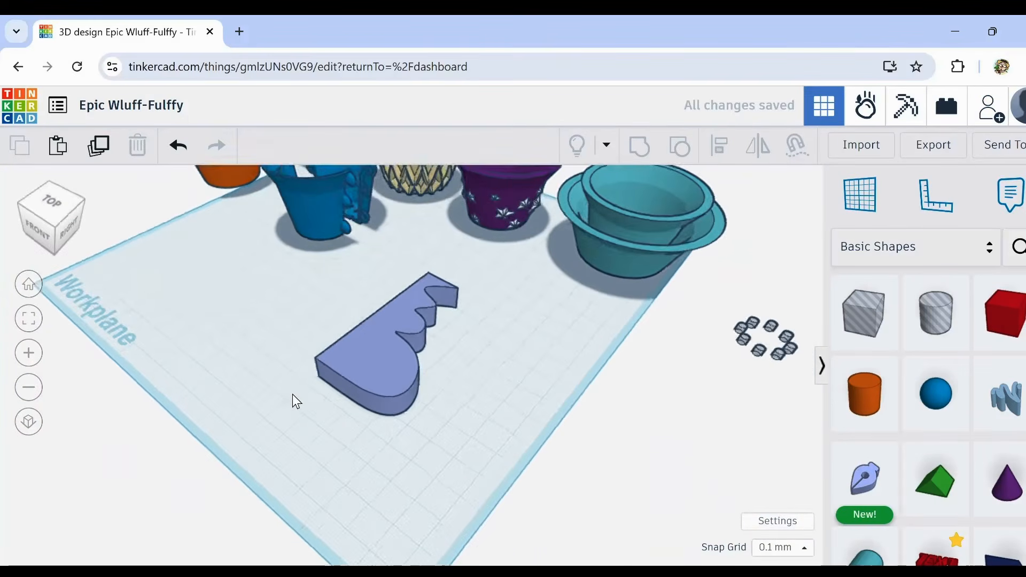
pyautogui.moveTo(293, 401)
pyautogui.mouseDown(button='right')
pyautogui.moveTo(310, 432)
pyautogui.moveTo(421, 442)
pyautogui.mouseUp(button='right')
pyautogui.click(422, 442)
pyautogui.moveTo(455, 405); pyautogui.dragTo(432, 391)
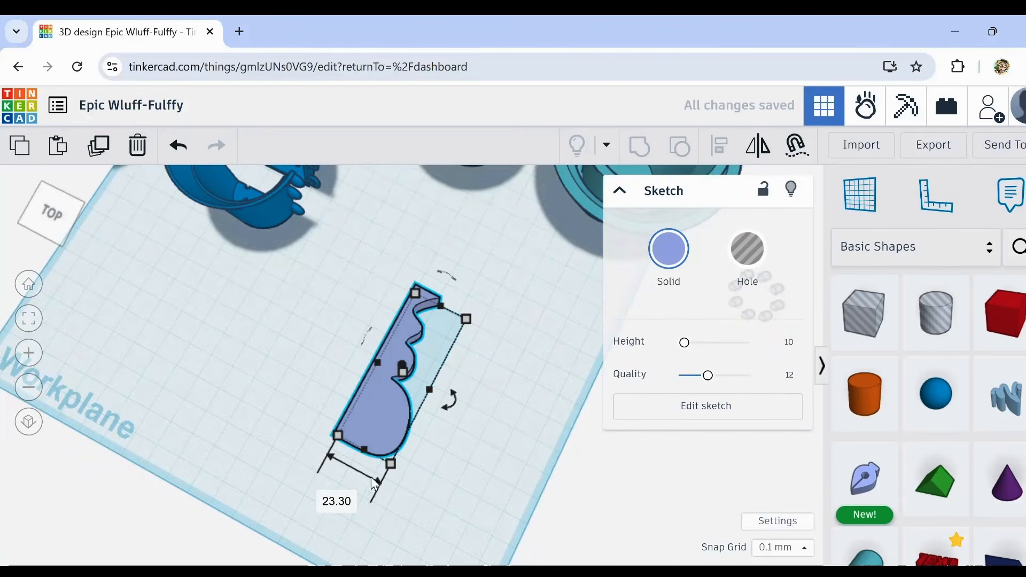
pyautogui.moveTo(390, 463); pyautogui.dragTo(421, 531)
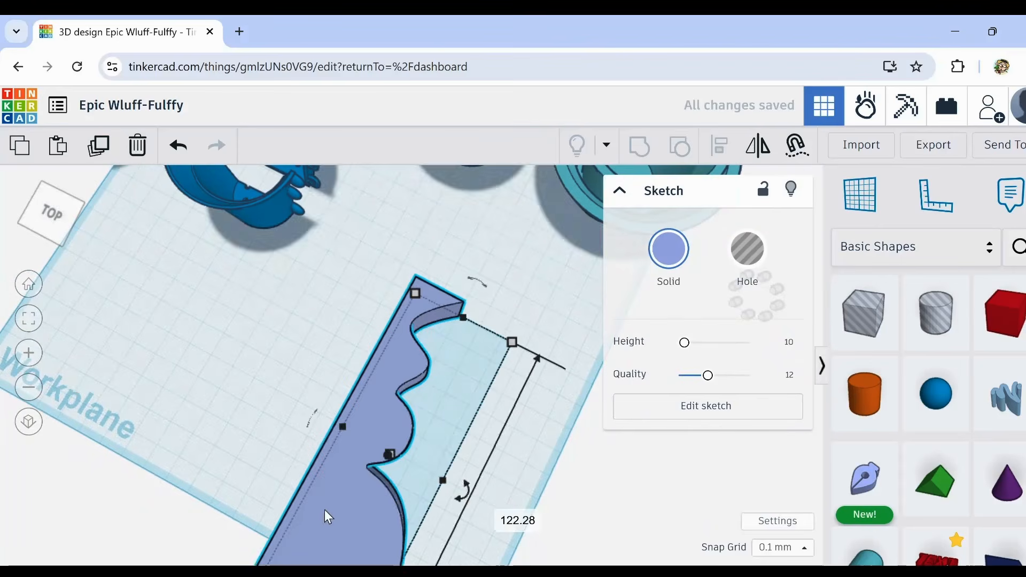
pyautogui.moveTo(327, 510); pyautogui.dragTo(362, 404)
# Step: Set the vase profile's thickness to 2 mm
pyautogui.moveTo(432, 512); pyautogui.dragTo(461, 470, button='right')
pyautogui.moveTo(423, 318); pyautogui.dragTo(425, 345)
pyautogui.click(502, 350)
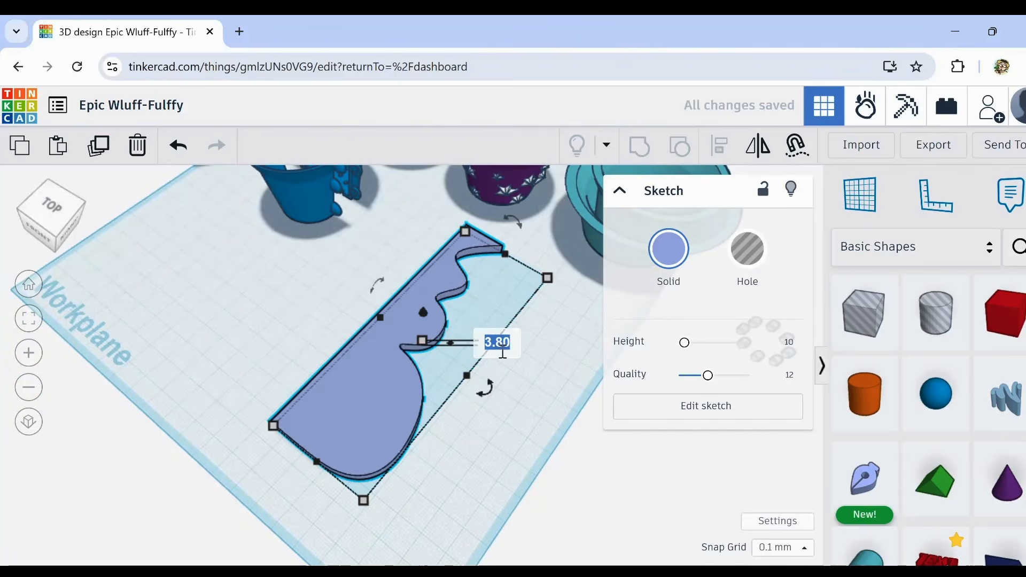
pyautogui.write('2')
pyautogui.press('Return')
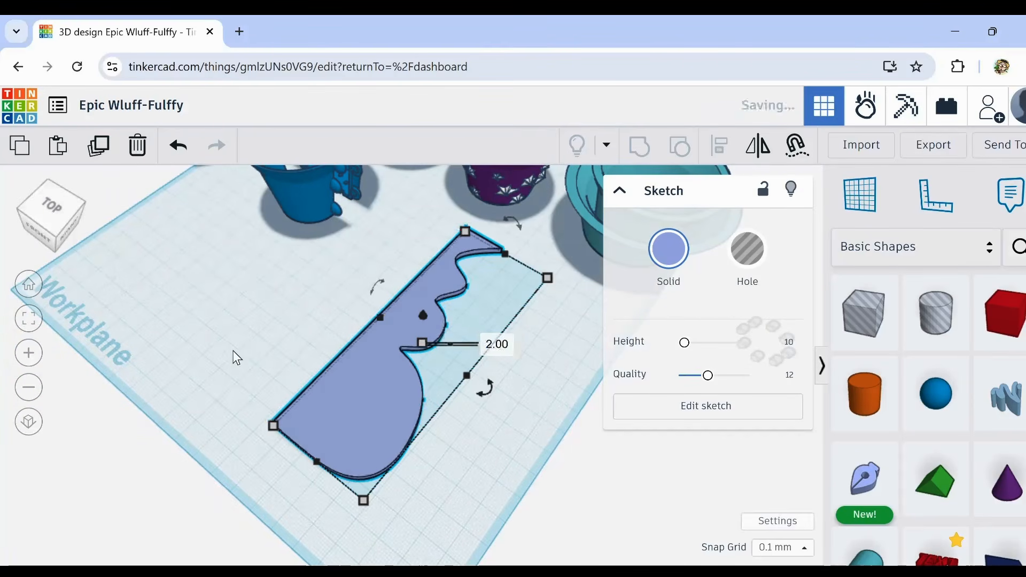
# Step: Export only the selected vase profile as an SVG file for laser cutting
pyautogui.moveTo(237, 359)
pyautogui.mouseDown(button='right')
pyautogui.moveTo(323, 380)
pyautogui.moveTo(366, 344)
pyautogui.mouseUp(button='right')
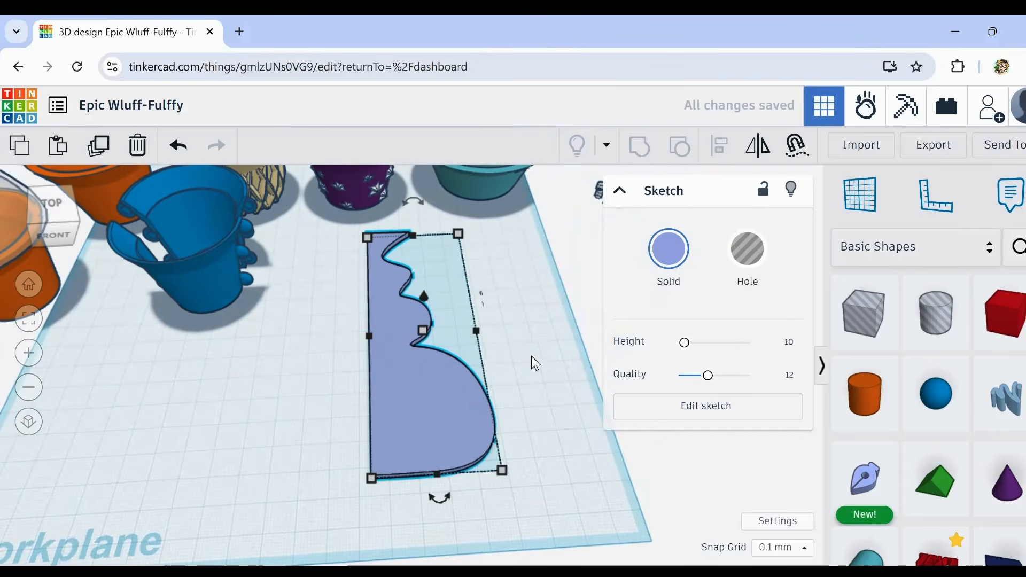
pyautogui.moveTo(531, 355); pyautogui.dragTo(521, 384, button='right')
pyautogui.scroll(-2, 522, 381)
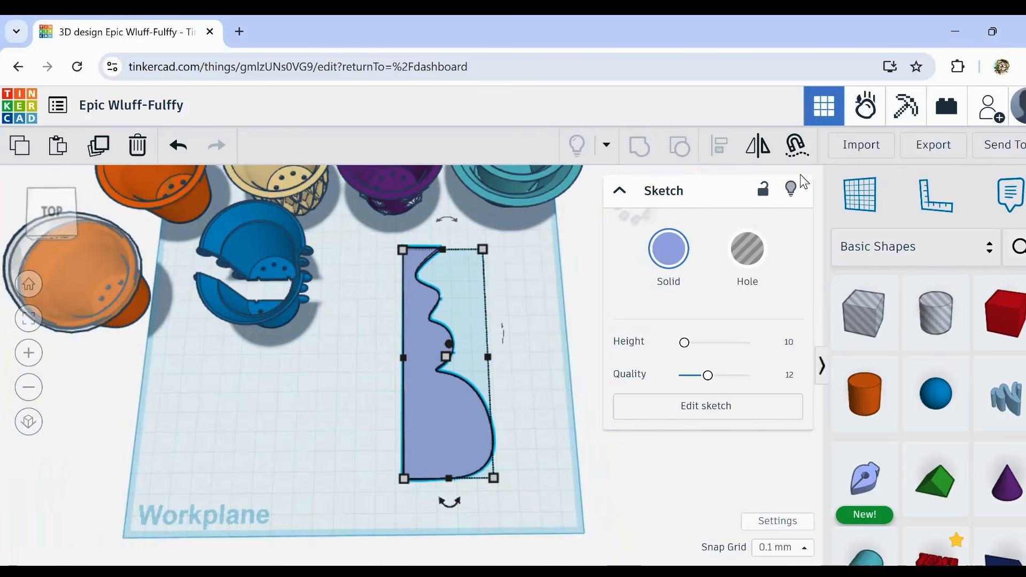
pyautogui.click(936, 146)
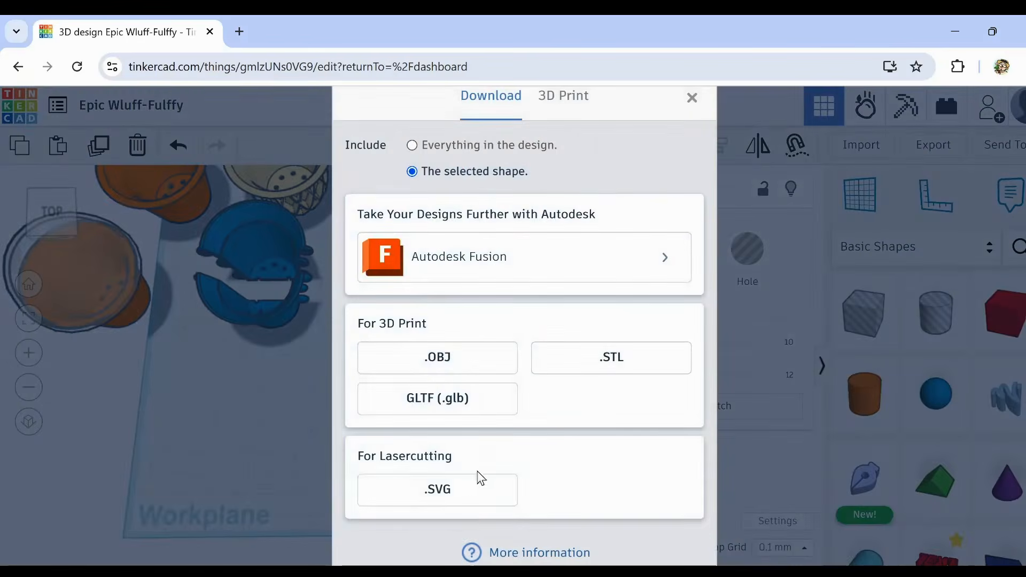
pyautogui.click(455, 496)
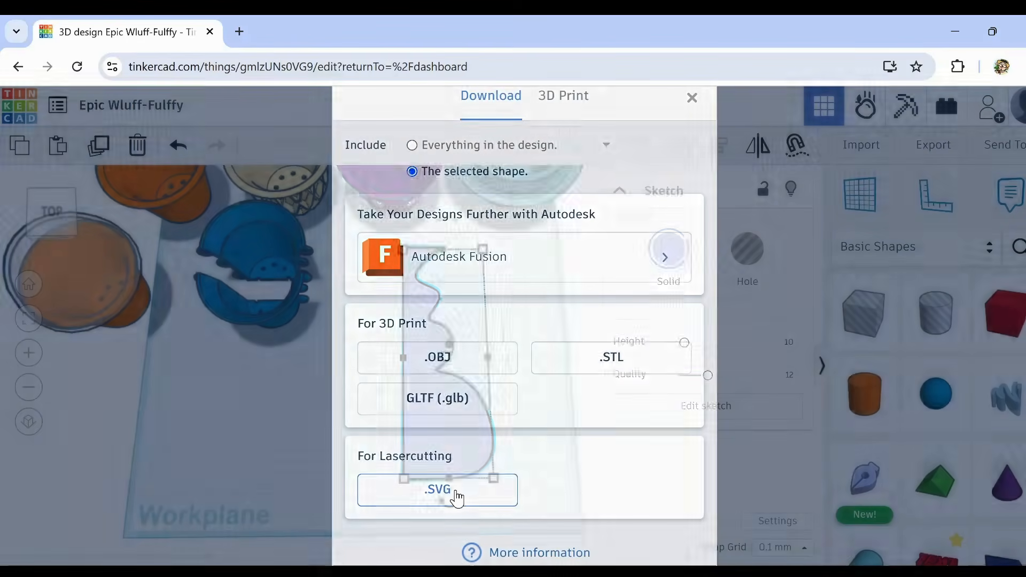
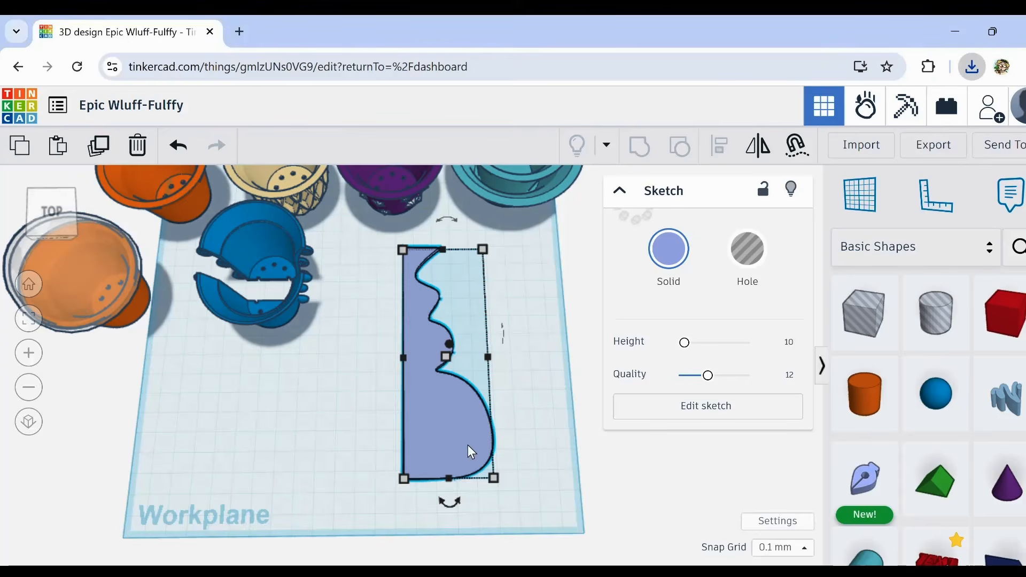
# Step: Delete the solid vase profile and place an SVG Revolver shape generator on the empty front area of the workplane
pyautogui.moveTo(428, 442); pyautogui.dragTo(94, 550)
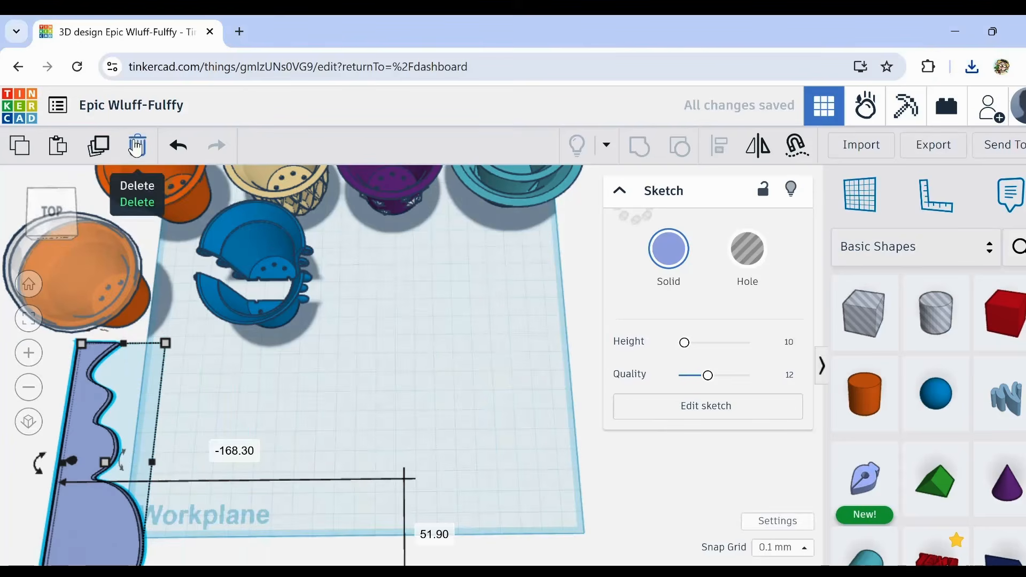
pyautogui.click(138, 148)
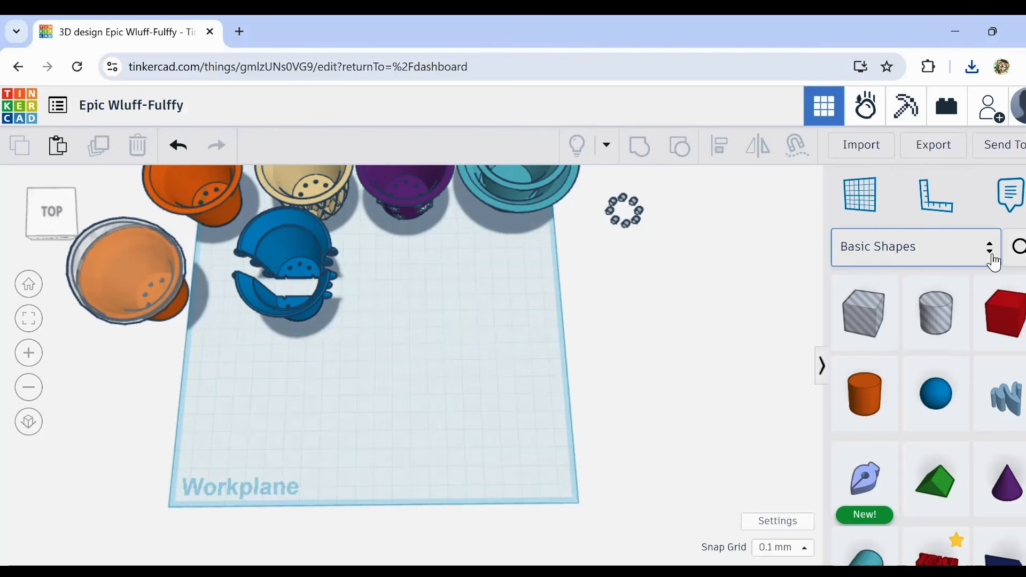
pyautogui.click(993, 258)
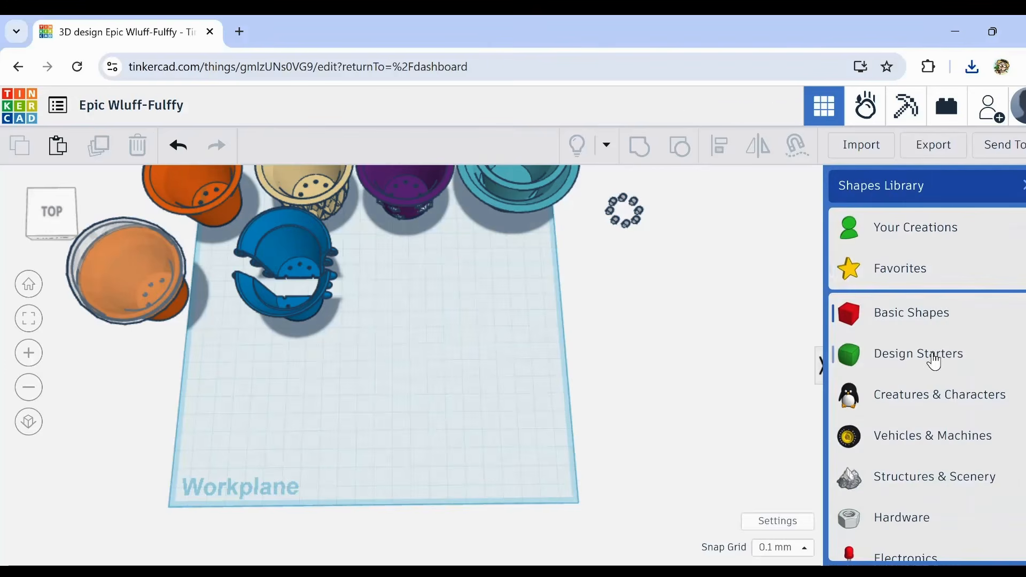
pyautogui.scroll(-3, 934, 362)
pyautogui.scroll(-2, 933, 361)
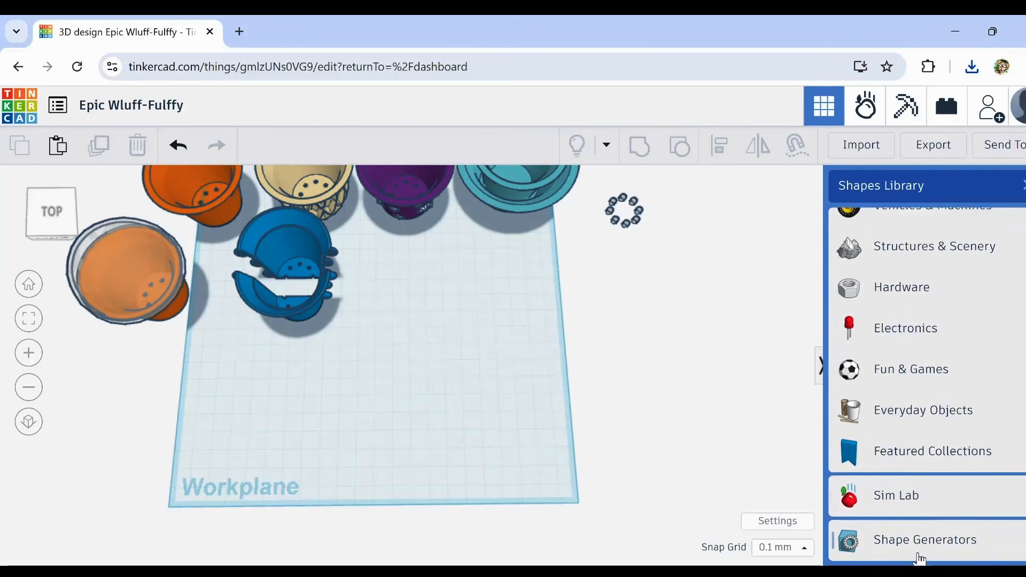
pyautogui.click(914, 550)
pyautogui.scroll(-2, 877, 422)
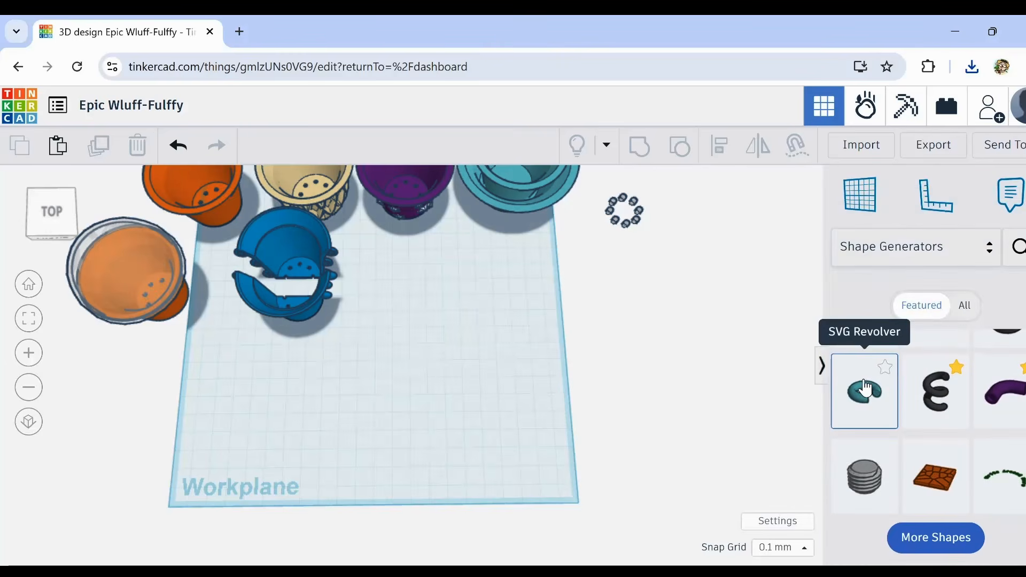
pyautogui.moveTo(866, 389); pyautogui.dragTo(463, 425)
pyautogui.moveTo(476, 463); pyautogui.dragTo(469, 433, button='right')
# Step: Load vase.svg as the SVG Revolver's picture
pyautogui.scroll(-1, 753, 438)
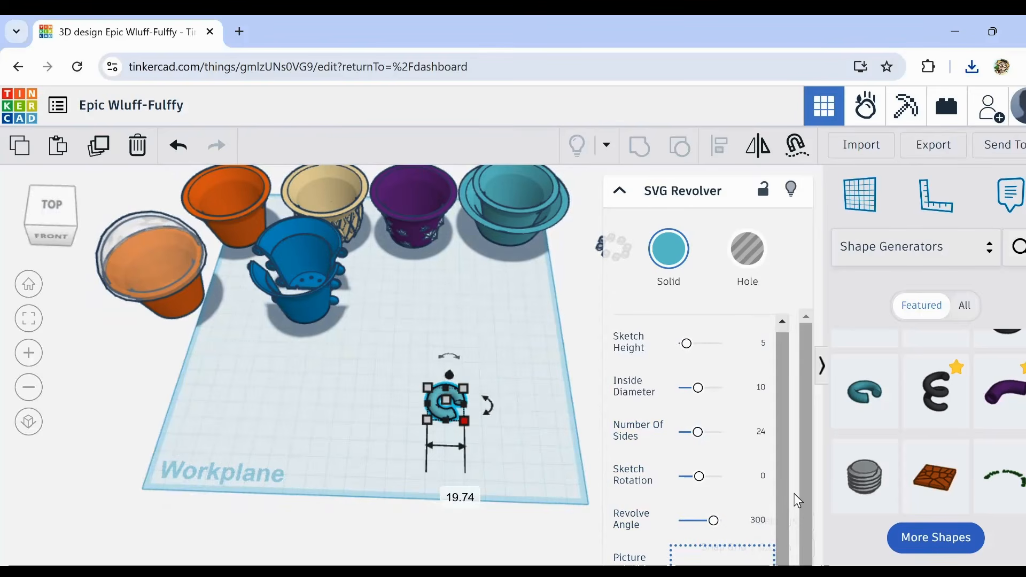
pyautogui.scroll(-2, 746, 503)
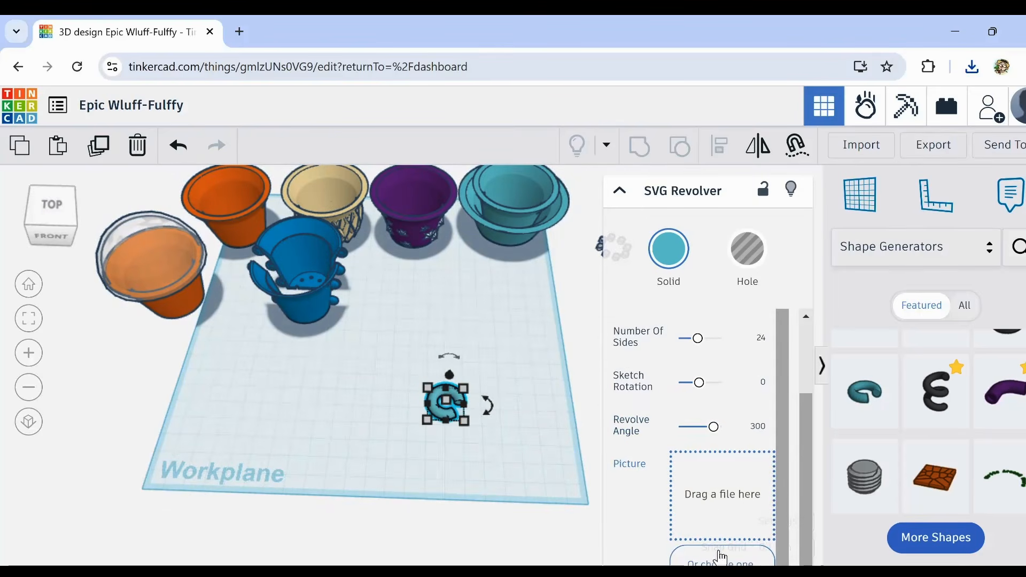
pyautogui.click(721, 562)
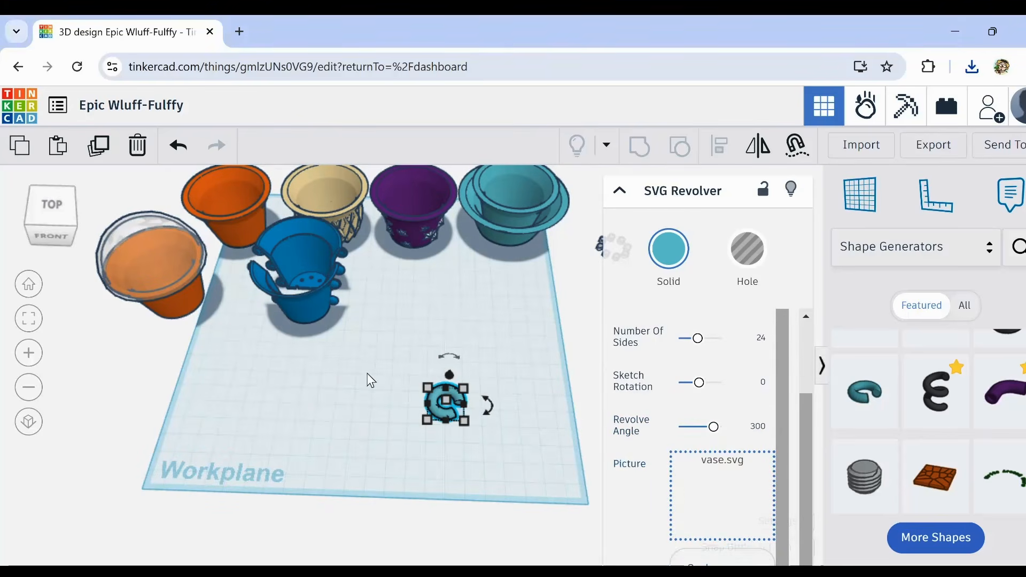
# Step: Examine the profile cross-section at the open cut ends of the revolved ring
pyautogui.scroll(2, 459, 413)
pyautogui.scroll(4, 459, 413)
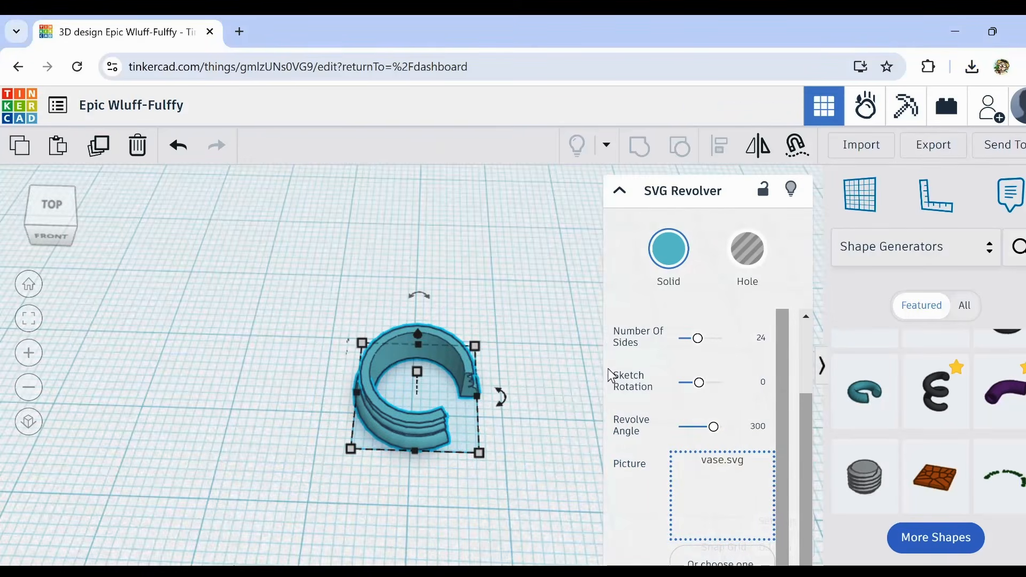
pyautogui.scroll(3, 497, 428)
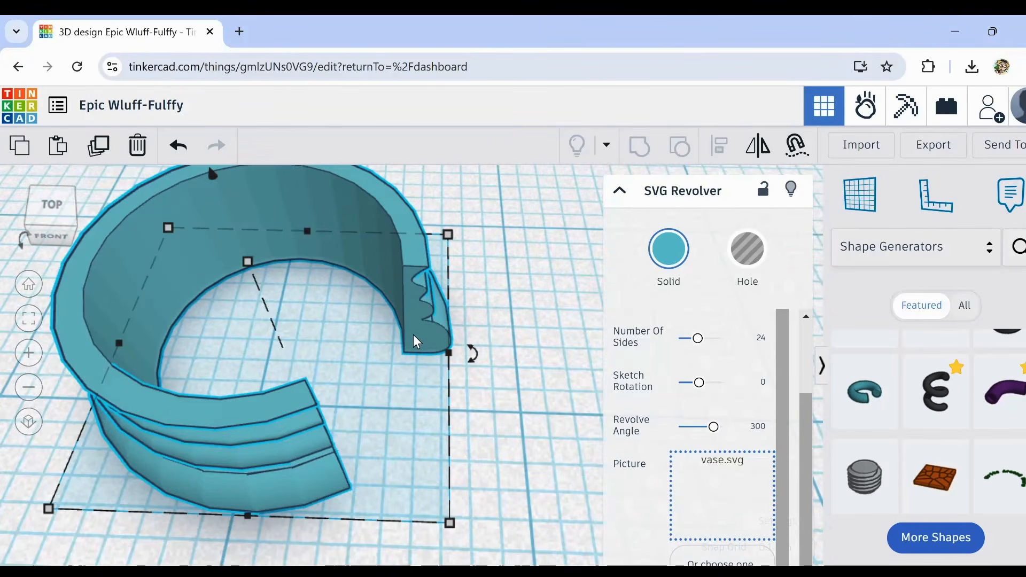
pyautogui.scroll(3, 426, 317)
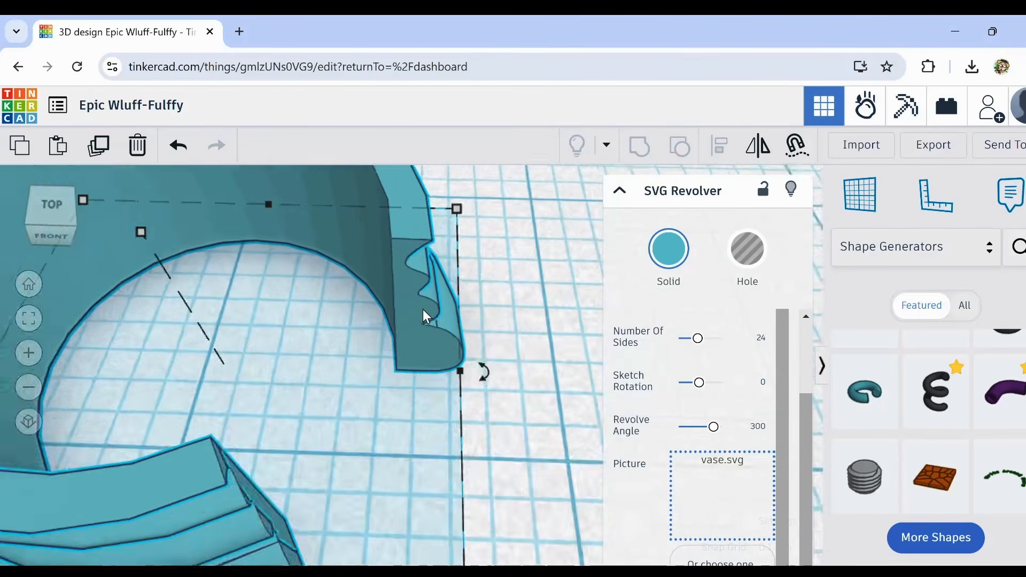
pyautogui.scroll(-6, 426, 316)
pyautogui.scroll(-2, 426, 316)
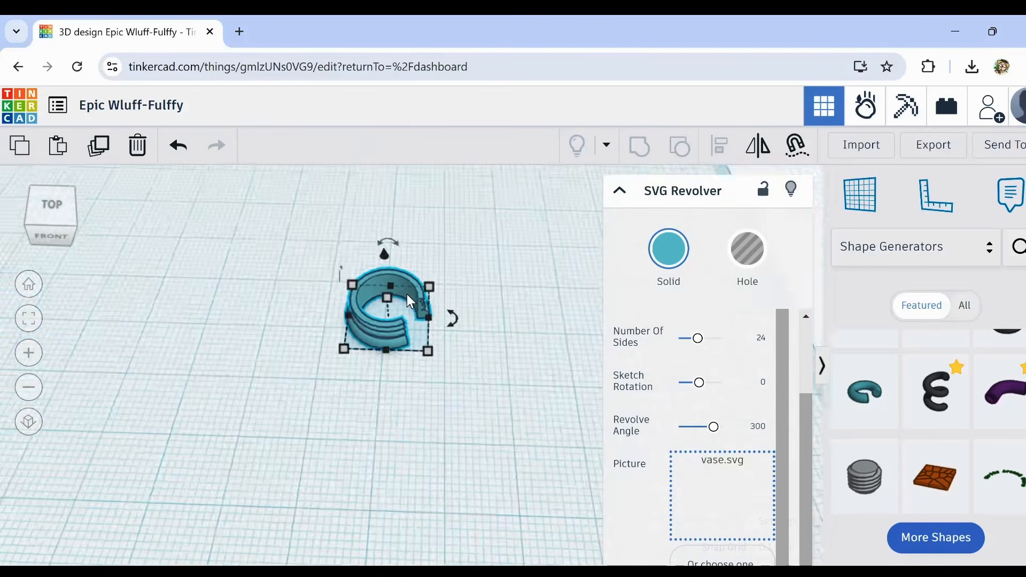
pyautogui.scroll(5, 396, 267)
pyautogui.scroll(-4, 392, 262)
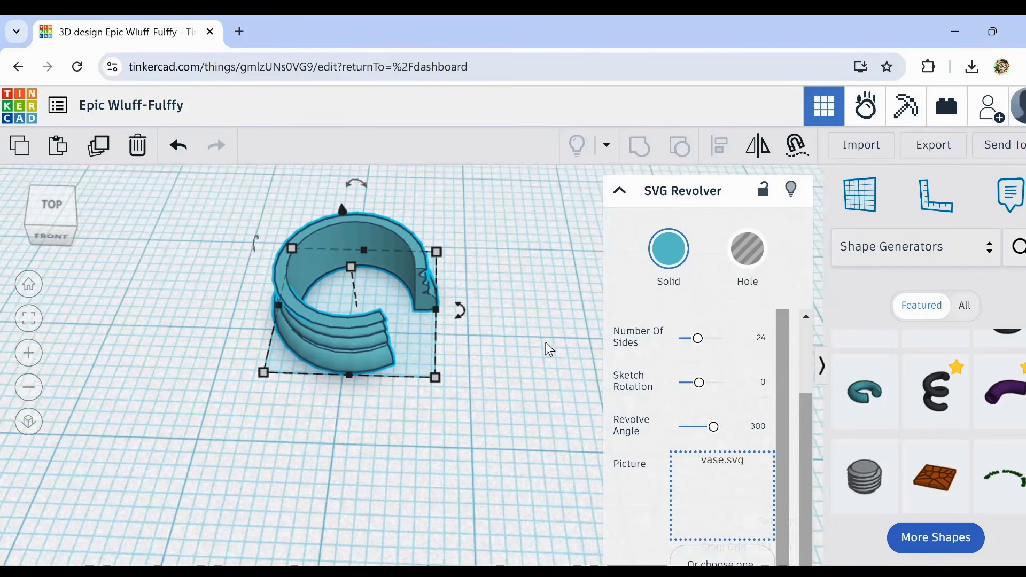
# Step: Set the revolved shape's number of sides to 48 and its inside diameter to 1
pyautogui.moveTo(781, 379); pyautogui.dragTo(781, 327)
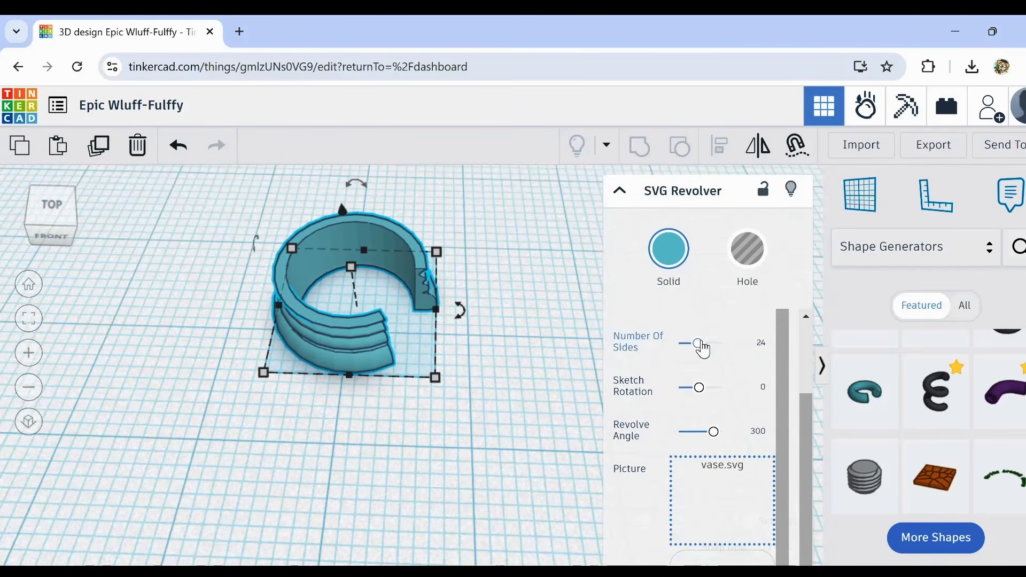
pyautogui.moveTo(698, 350); pyautogui.dragTo(741, 351)
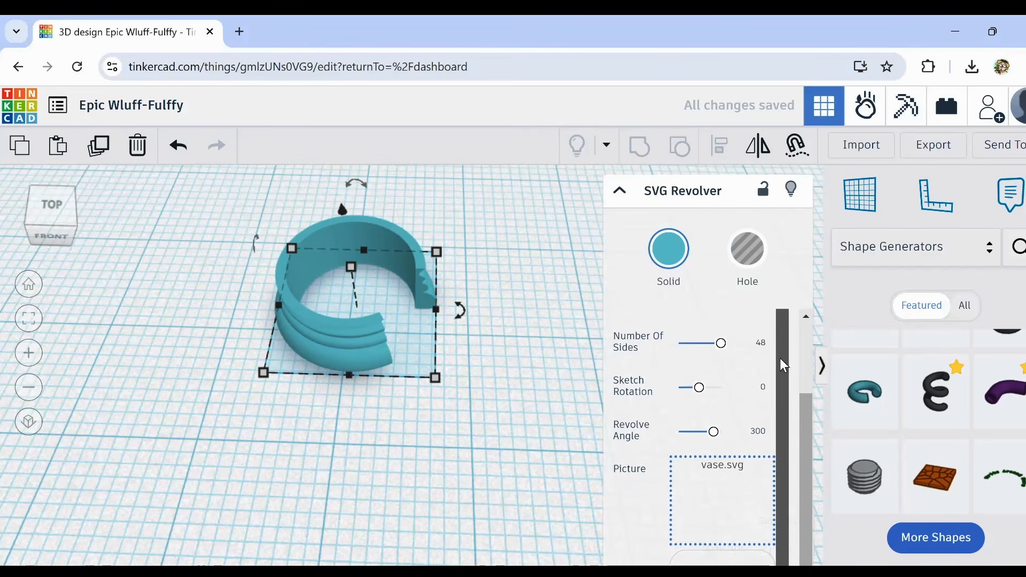
pyautogui.moveTo(806, 408); pyautogui.dragTo(806, 332)
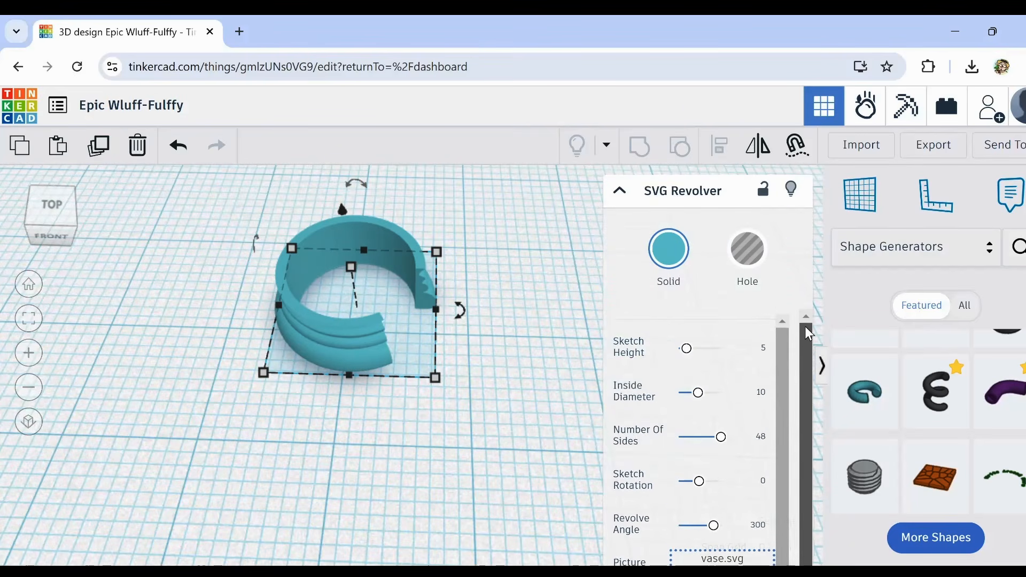
pyautogui.moveTo(698, 393); pyautogui.dragTo(662, 396)
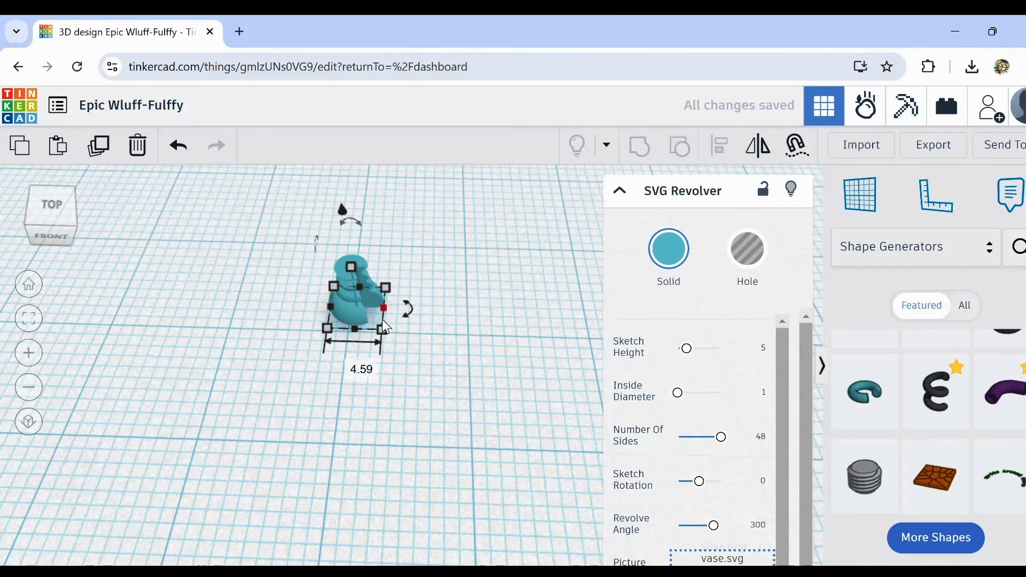
# Step: Set the revolved shape's sketch height to 20
pyautogui.keyDown('shift'); pyautogui.moveTo(383, 336); pyautogui.dragTo(451, 394); pyautogui.keyUp('shift')
pyautogui.moveTo(687, 353); pyautogui.dragTo(721, 350)
pyautogui.scroll(-3, 453, 339)
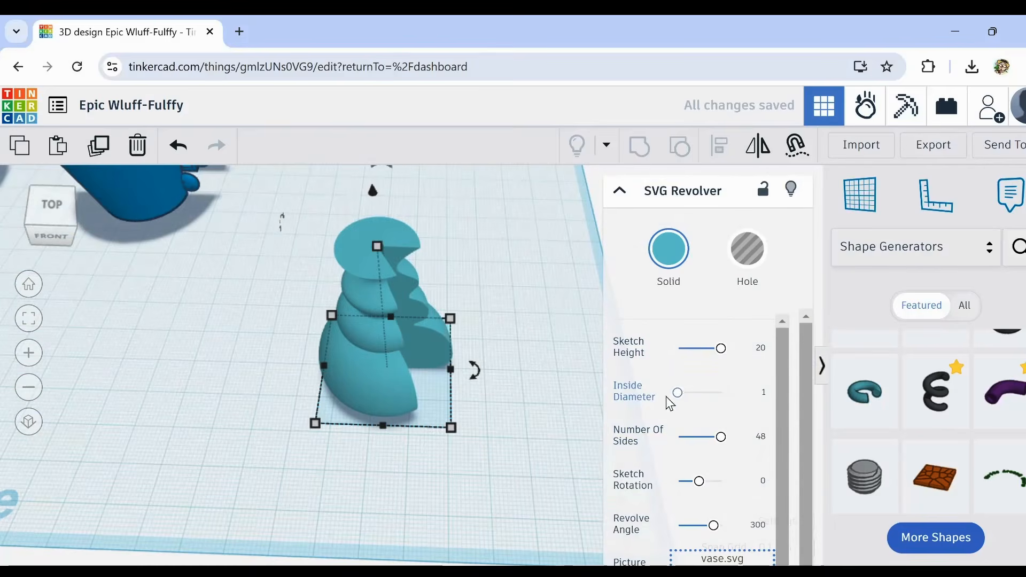
# Step: Try an inside diameter of about 4.05 on the revolved vase and return it to 1
pyautogui.moveTo(683, 400); pyautogui.dragTo(687, 406)
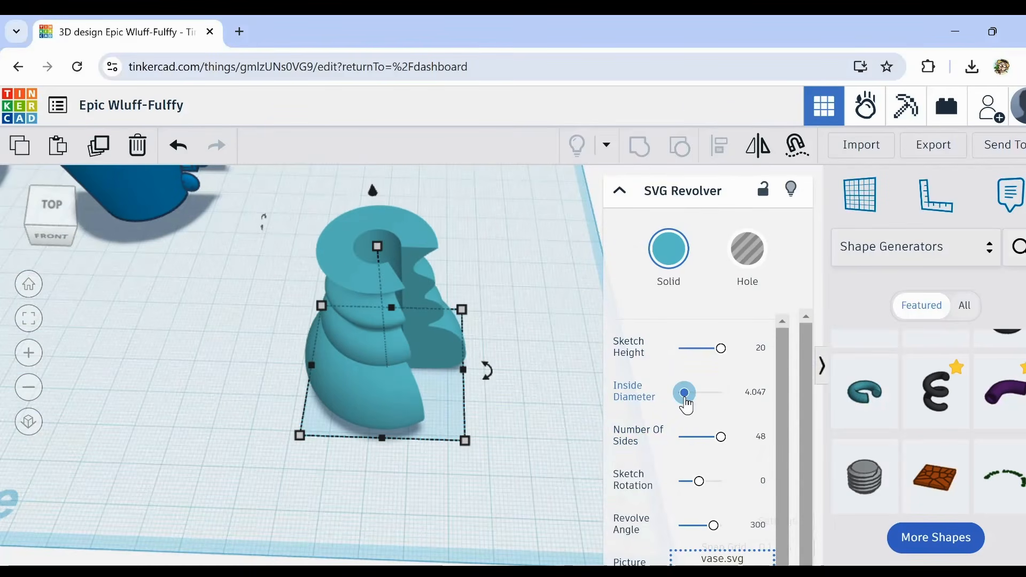
pyautogui.moveTo(513, 449); pyautogui.dragTo(432, 368, button='right')
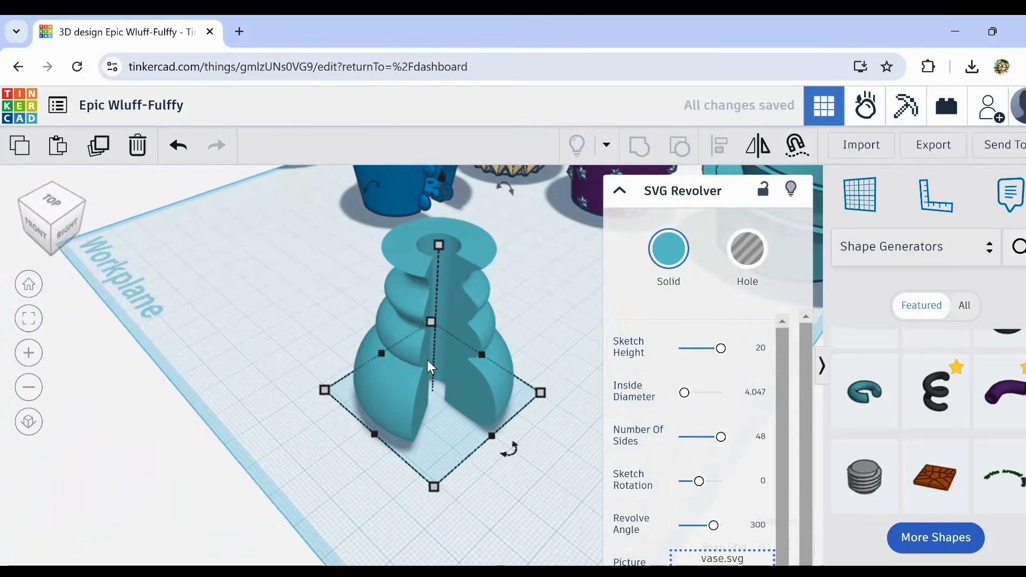
pyautogui.moveTo(690, 398)
pyautogui.mouseDown()
pyautogui.moveTo(659, 397)
pyautogui.moveTo(694, 395)
pyautogui.moveTo(676, 397)
pyautogui.mouseUp()
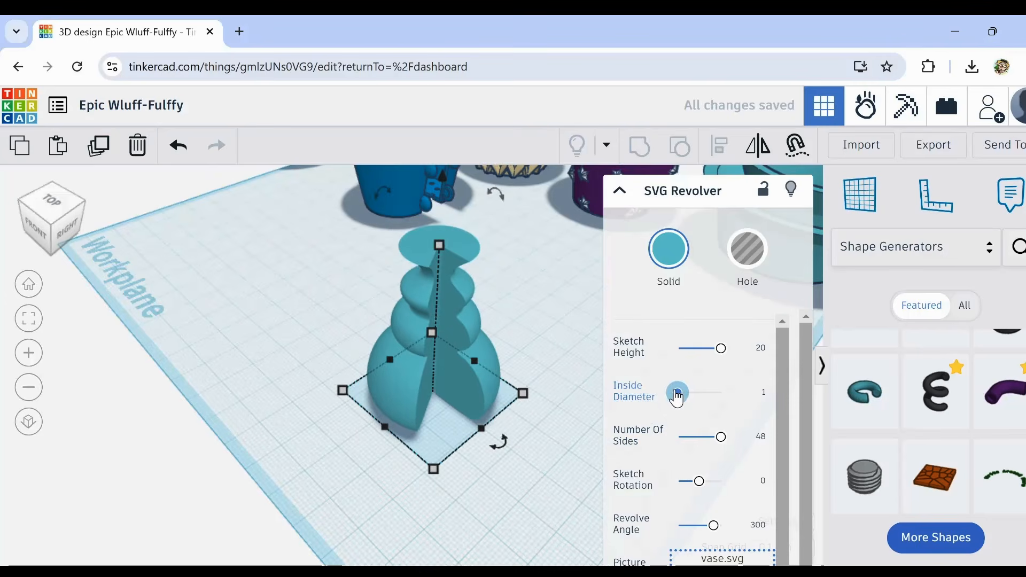
# Step: Set the vase's revolve angle to 360 degrees to close the open wedge
pyautogui.moveTo(508, 442)
pyautogui.mouseDown(button='right')
pyautogui.moveTo(426, 426)
pyautogui.moveTo(448, 446)
pyautogui.moveTo(607, 447)
pyautogui.moveTo(524, 436)
pyautogui.mouseUp(button='right')
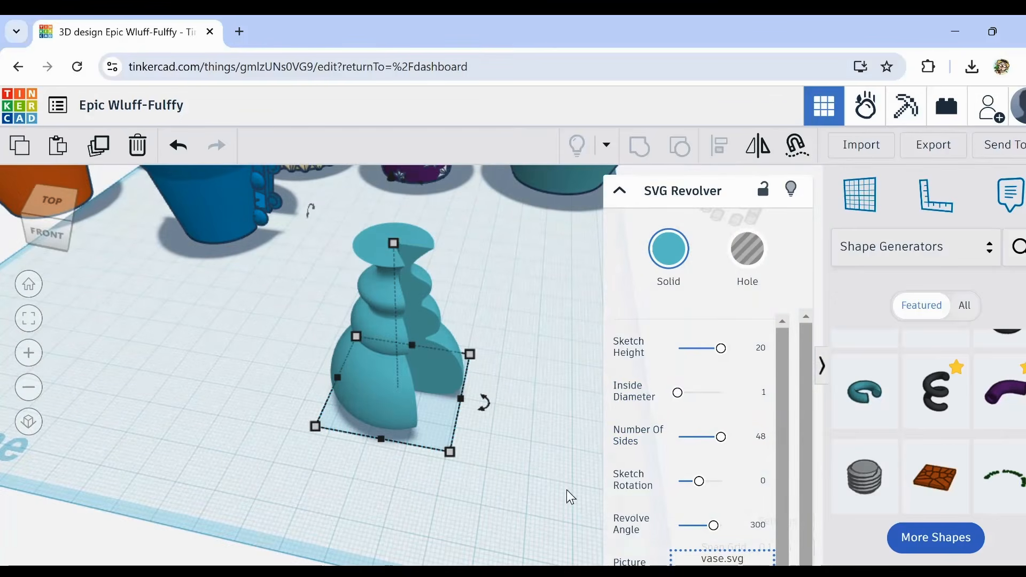
pyautogui.moveTo(570, 497); pyautogui.dragTo(556, 488, button='middle')
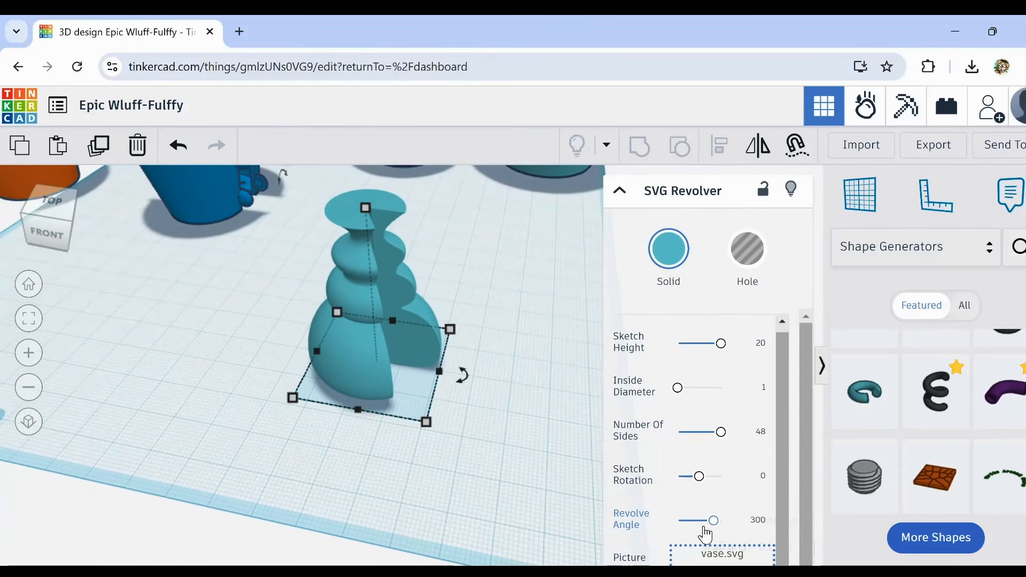
pyautogui.click(713, 522)
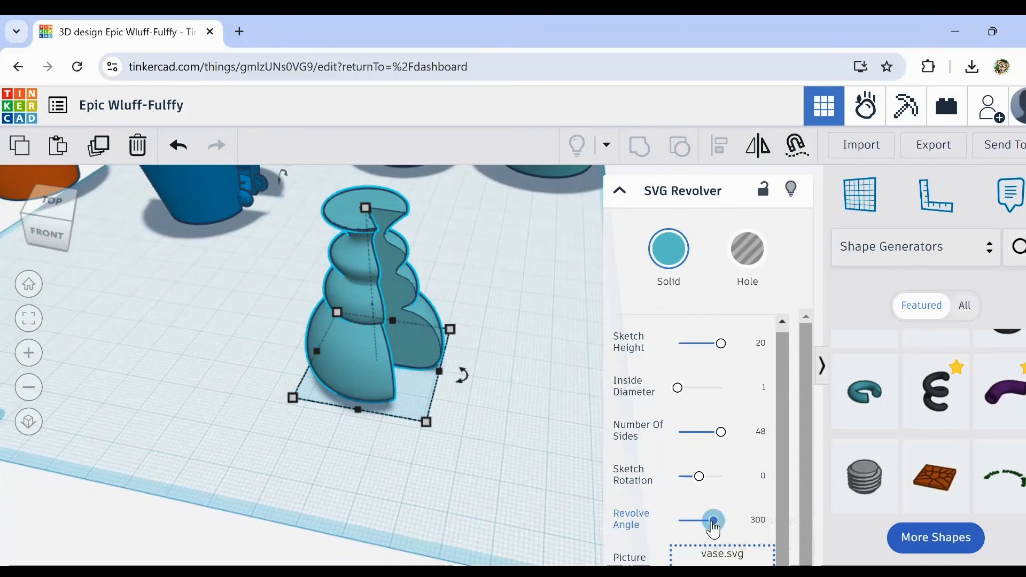
pyautogui.moveTo(713, 521); pyautogui.dragTo(707, 521)
pyautogui.moveTo(699, 528)
pyautogui.mouseDown()
pyautogui.moveTo(677, 531)
pyautogui.moveTo(734, 533)
pyautogui.mouseUp()
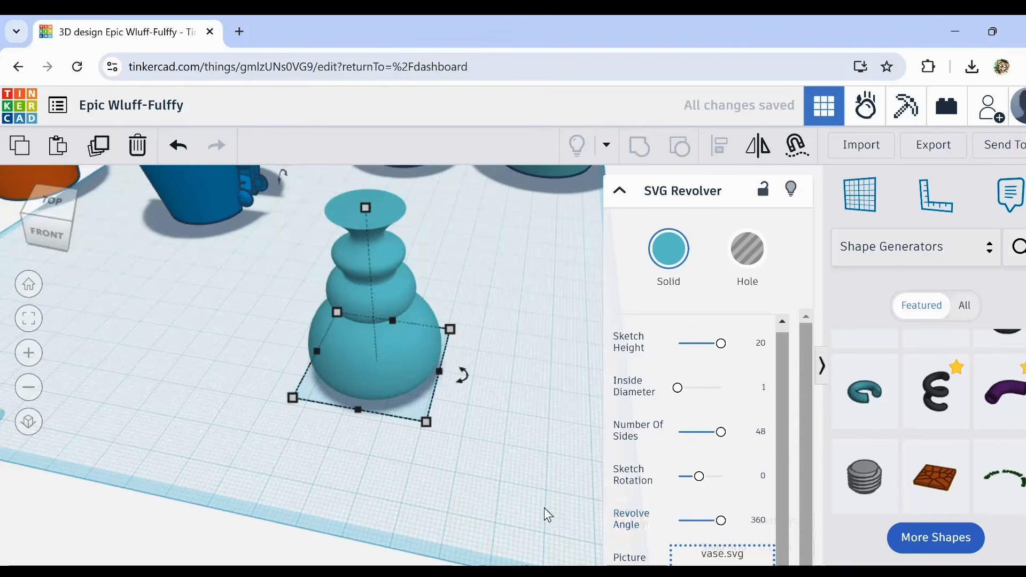
pyautogui.click(453, 461)
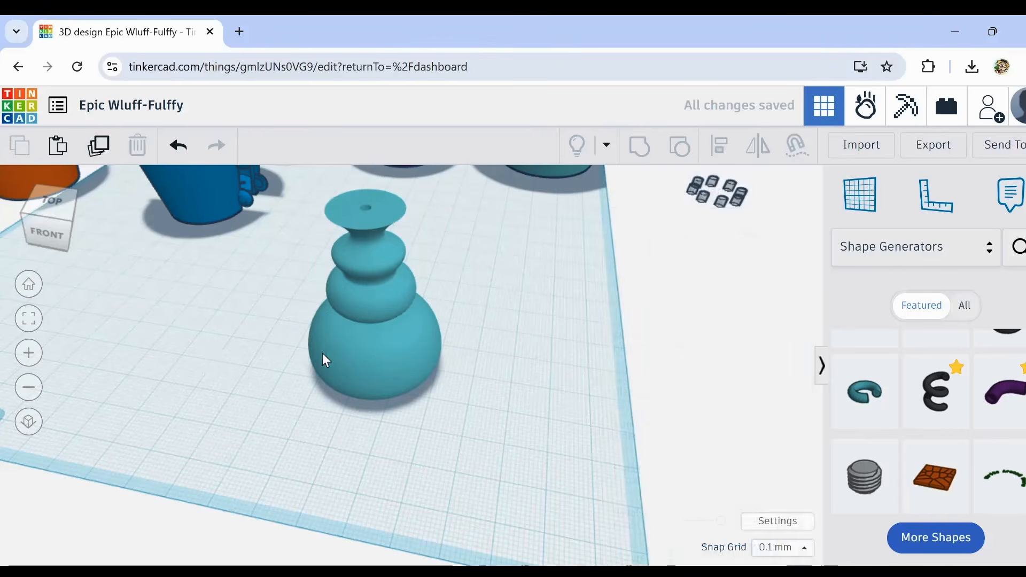
# Step: Select the revolved vase again and reapply its 360-degree revolve angle
pyautogui.scroll(3, 325, 352)
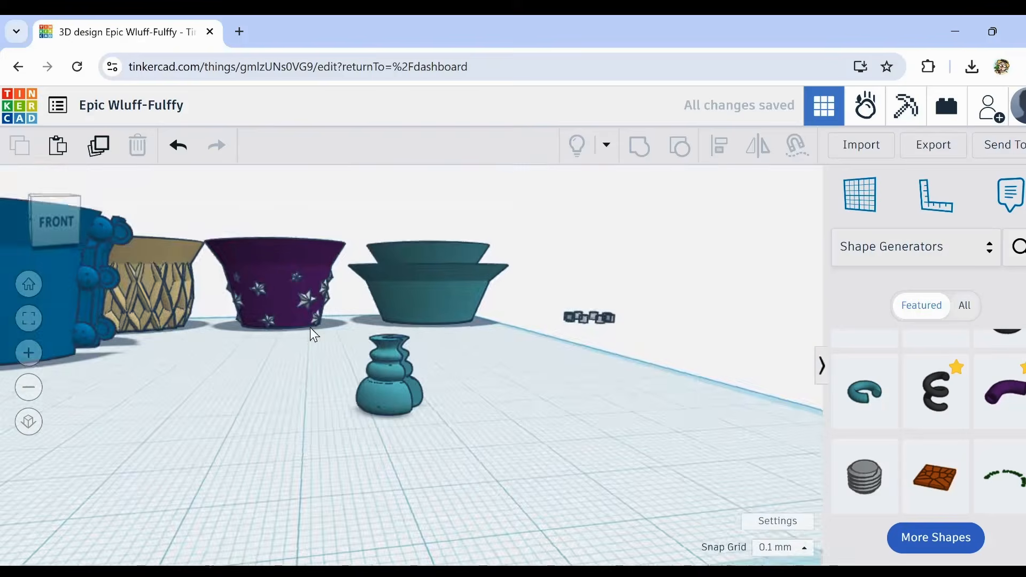
pyautogui.moveTo(309, 328); pyautogui.dragTo(393, 366, button='right')
pyautogui.click(393, 366)
pyautogui.press('f')
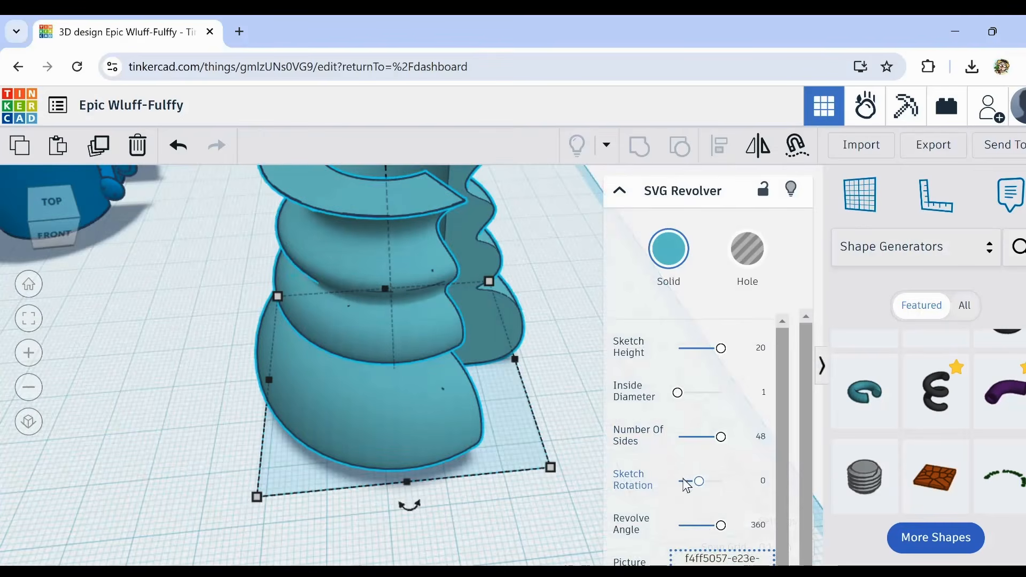
pyautogui.scroll(-2, 690, 507)
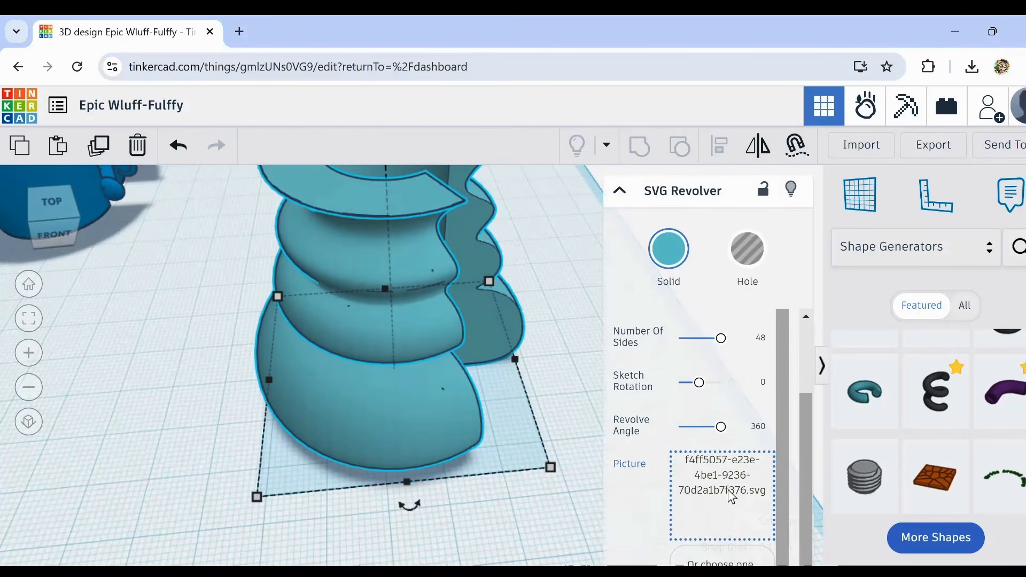
pyautogui.click(721, 426)
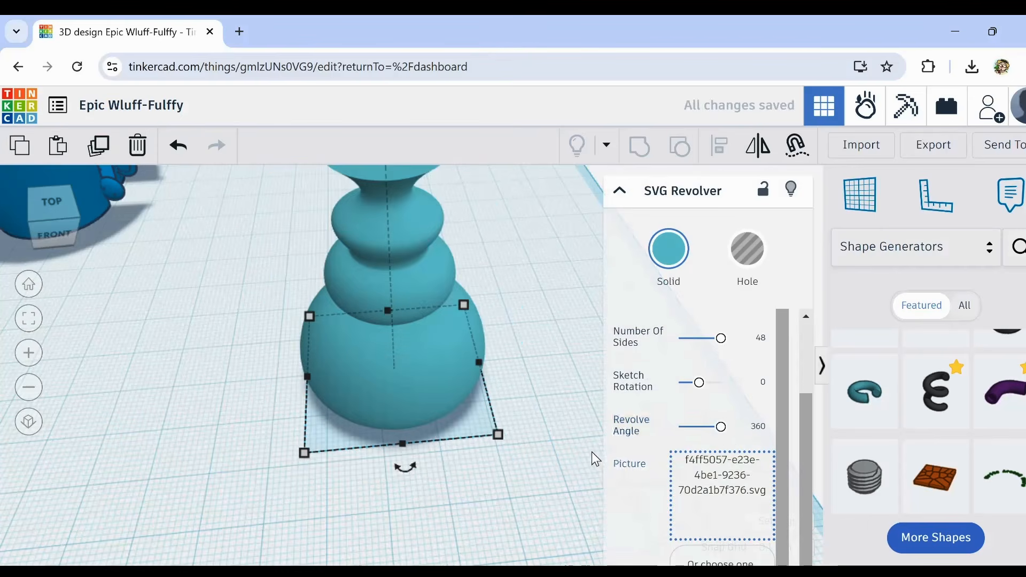
pyautogui.click(557, 406)
pyautogui.moveTo(557, 406)
pyautogui.mouseDown(button='right')
pyautogui.moveTo(527, 412)
pyautogui.moveTo(593, 377)
pyautogui.moveTo(570, 421)
pyautogui.mouseUp(button='right')
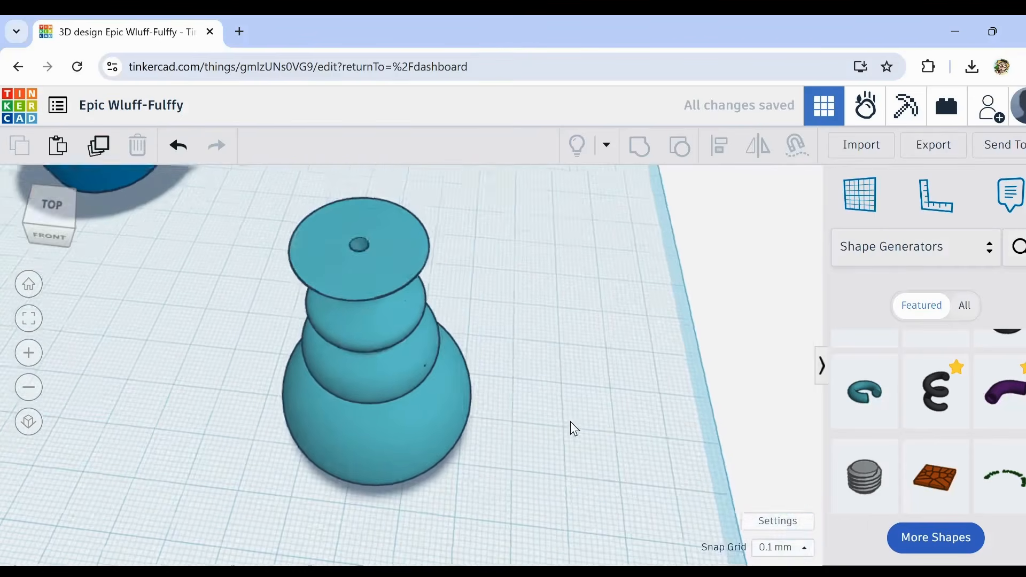
# Step: Enlarge the revolved vase in length and width from its front corner and view it beside the cups
pyautogui.scroll(-3, 559, 411)
pyautogui.click(432, 408)
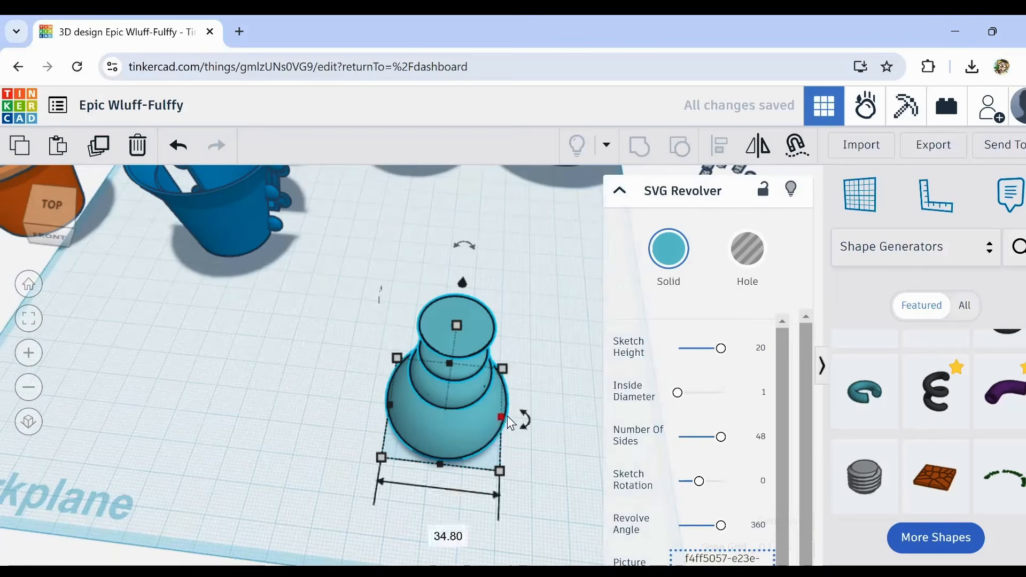
pyautogui.moveTo(567, 440); pyautogui.dragTo(550, 425, button='right')
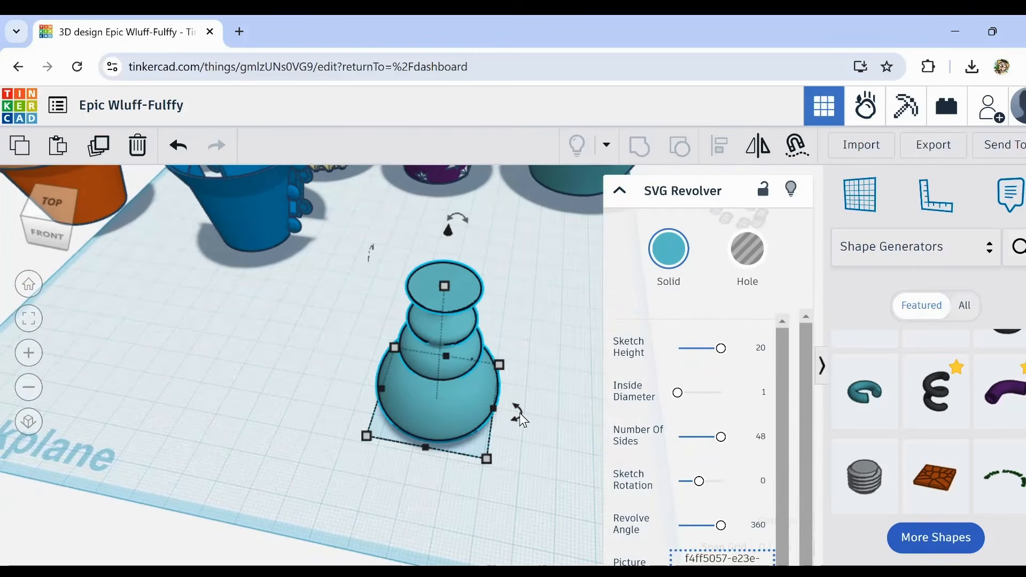
pyautogui.moveTo(488, 457); pyautogui.dragTo(594, 561)
pyautogui.click(236, 412)
pyautogui.scroll(-2, 379, 422)
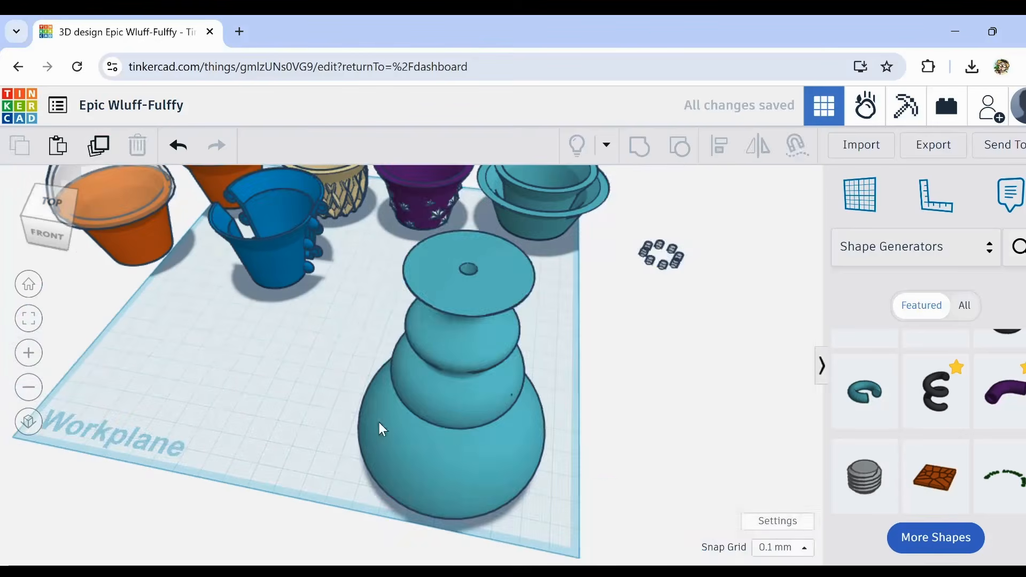
pyautogui.click(454, 458)
pyautogui.moveTo(332, 493); pyautogui.dragTo(268, 490, button='right')
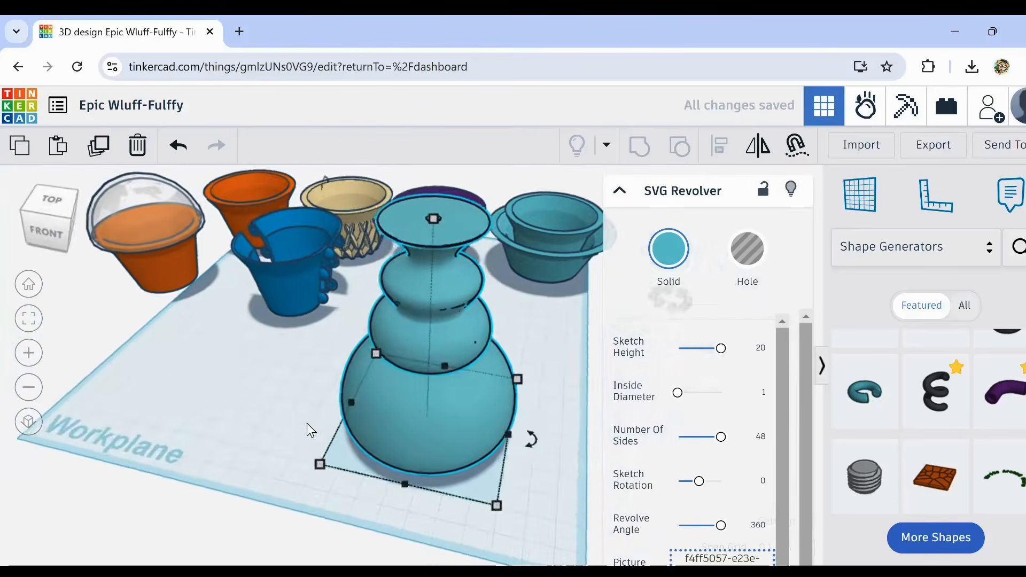
pyautogui.click(307, 423)
pyautogui.moveTo(305, 422); pyautogui.dragTo(453, 309, button='right')
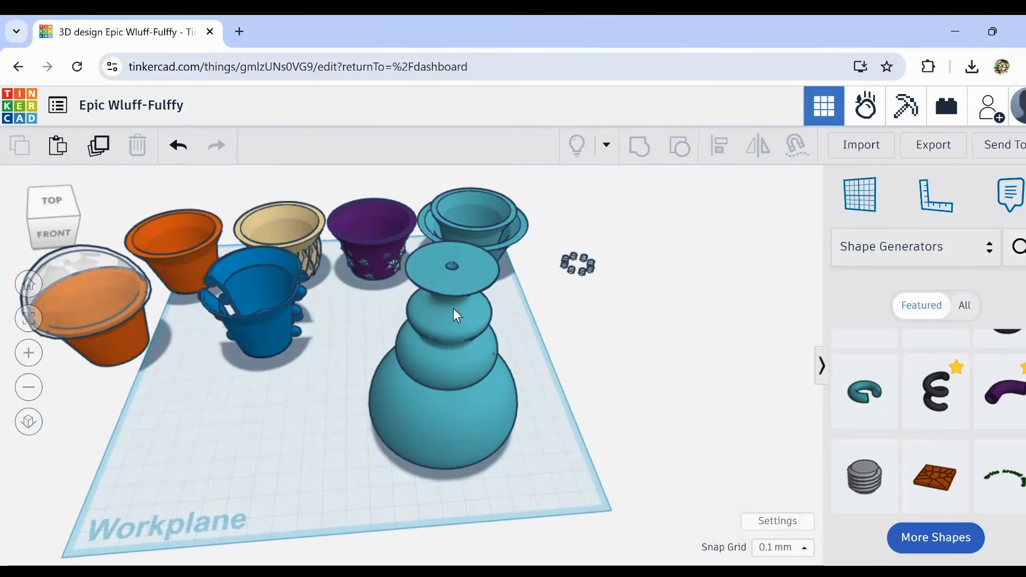
# Step: Turn a copy of the revolved vase into a hole and adjust its height to about 87.7 mm
pyautogui.click(456, 279)
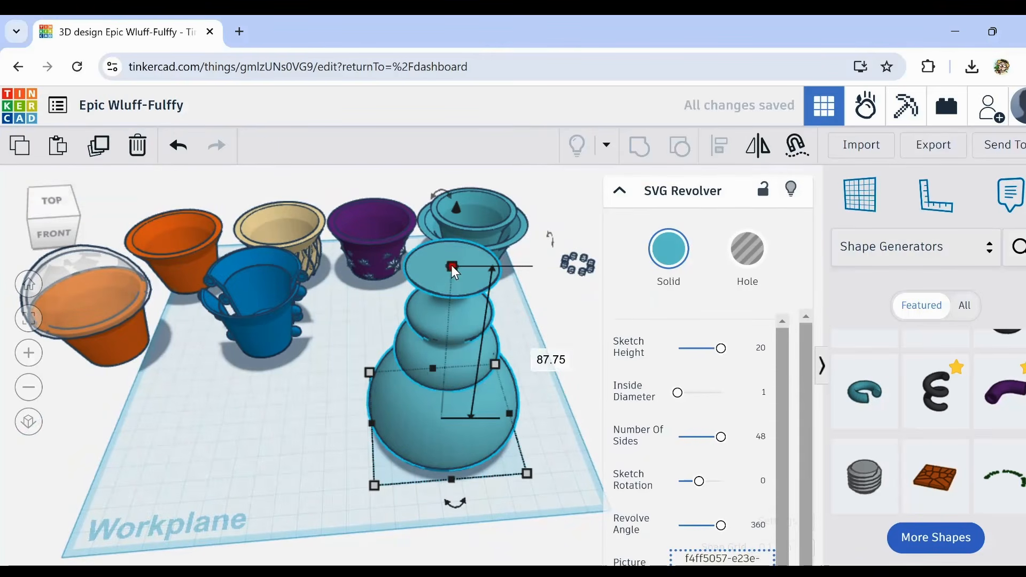
pyautogui.moveTo(451, 265)
pyautogui.mouseDown()
pyautogui.moveTo(460, 241)
pyautogui.moveTo(460, 249)
pyautogui.mouseUp()
pyautogui.click(747, 250)
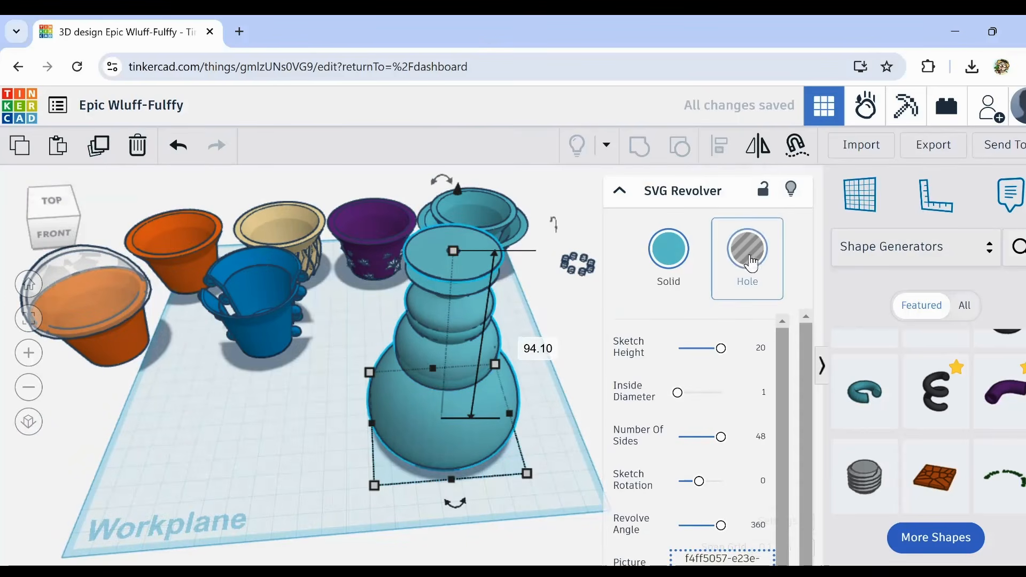
pyautogui.click(655, 280)
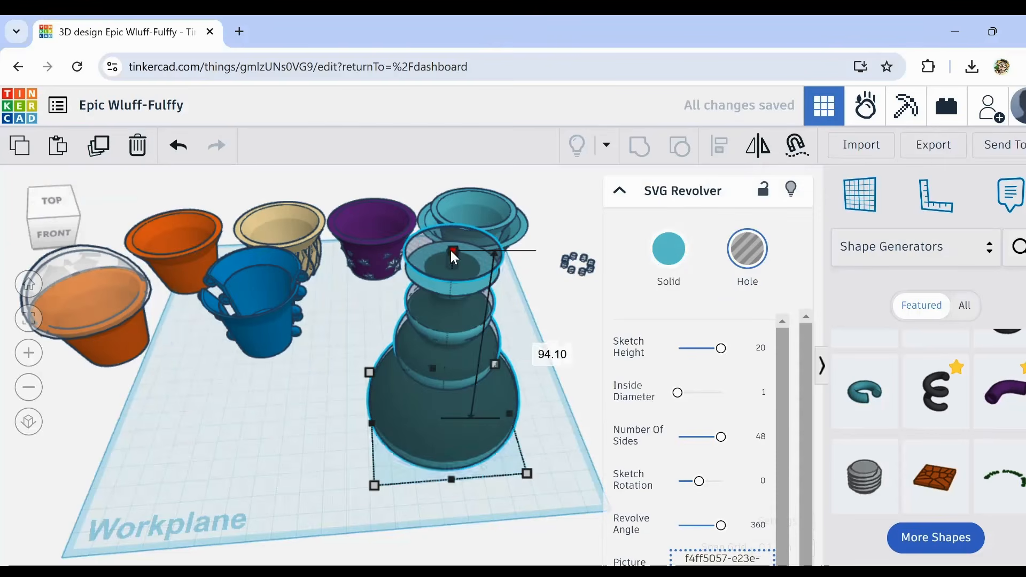
pyautogui.moveTo(451, 252); pyautogui.dragTo(450, 266)
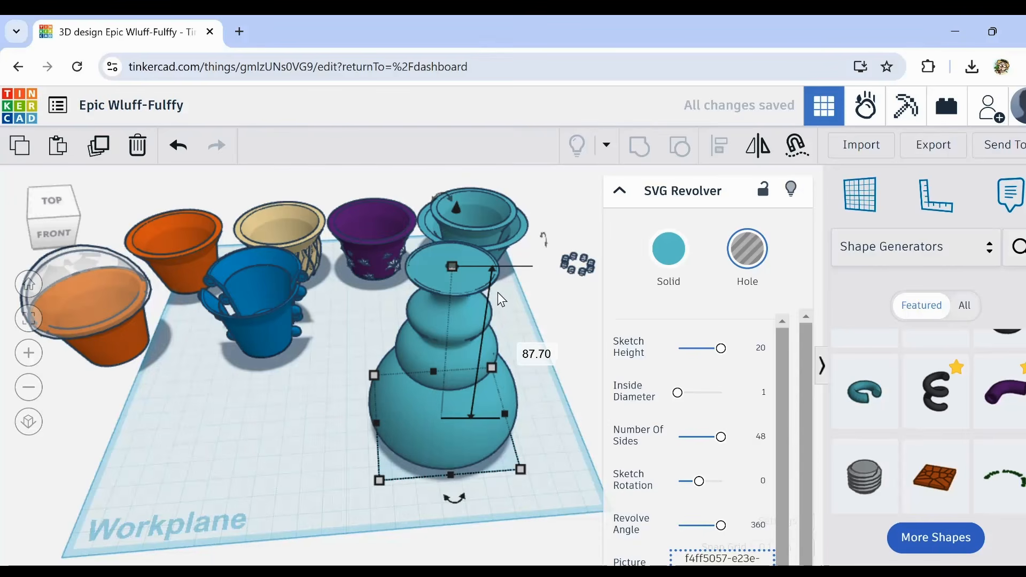
pyautogui.moveTo(453, 264); pyautogui.dragTo(452, 257)
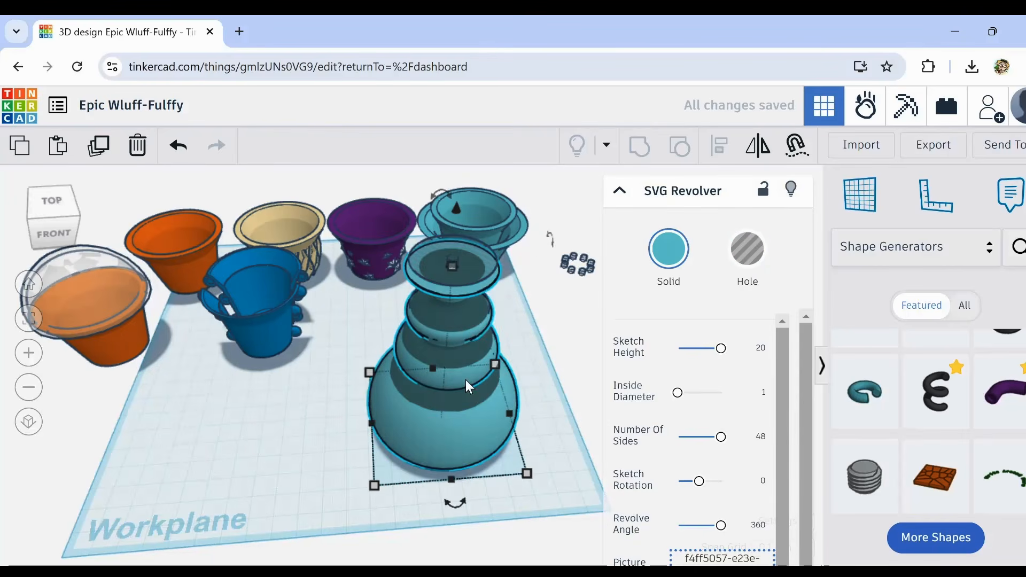
# Step: Make the solid vase transparent and shrink the hole copy to about 55.8 mm in length and width
pyautogui.press('t')
pyautogui.moveTo(490, 324); pyautogui.dragTo(470, 221, button='right')
pyautogui.press('h')
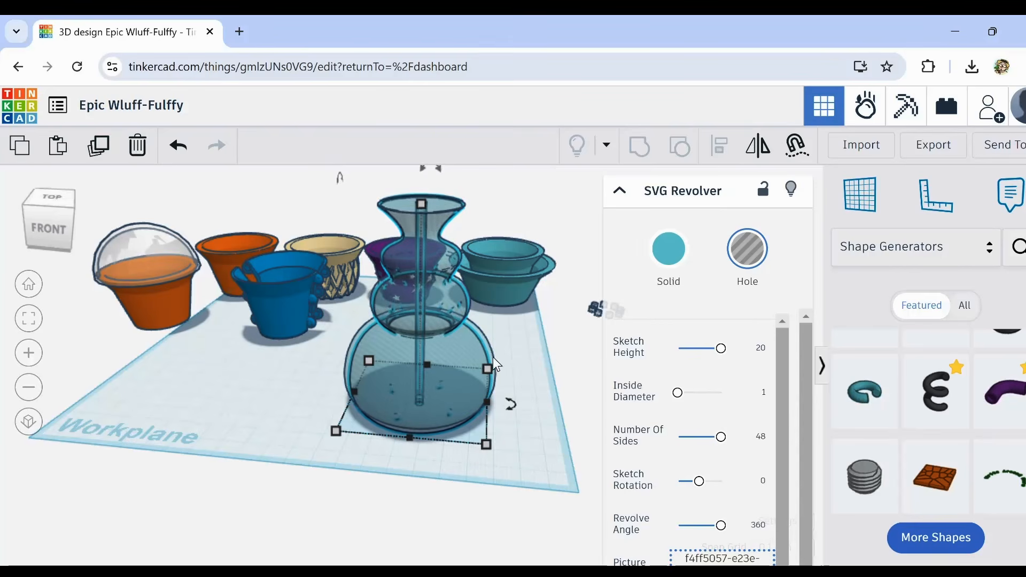
pyautogui.moveTo(484, 444)
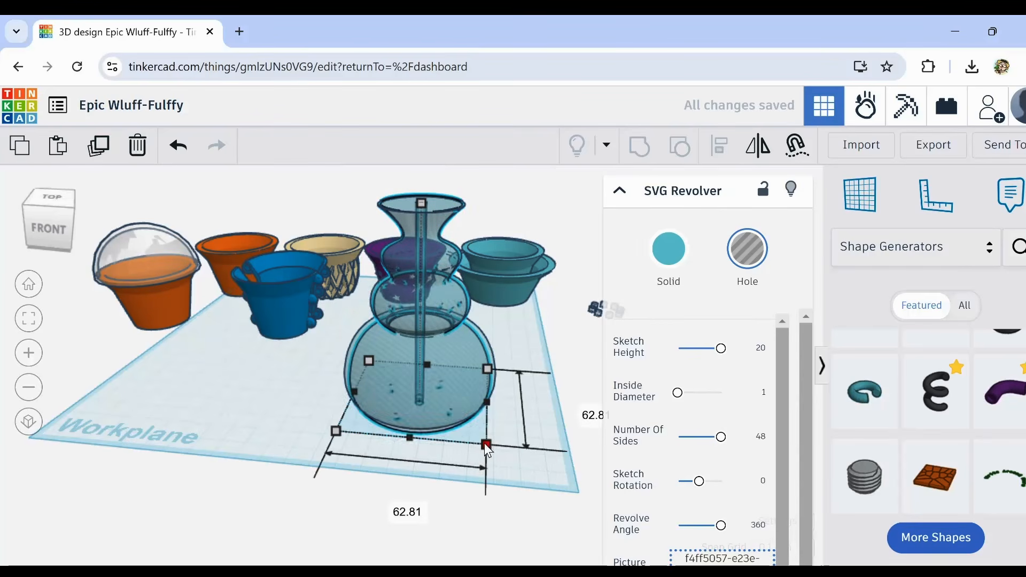
pyautogui.moveTo(484, 444); pyautogui.dragTo(467, 430)
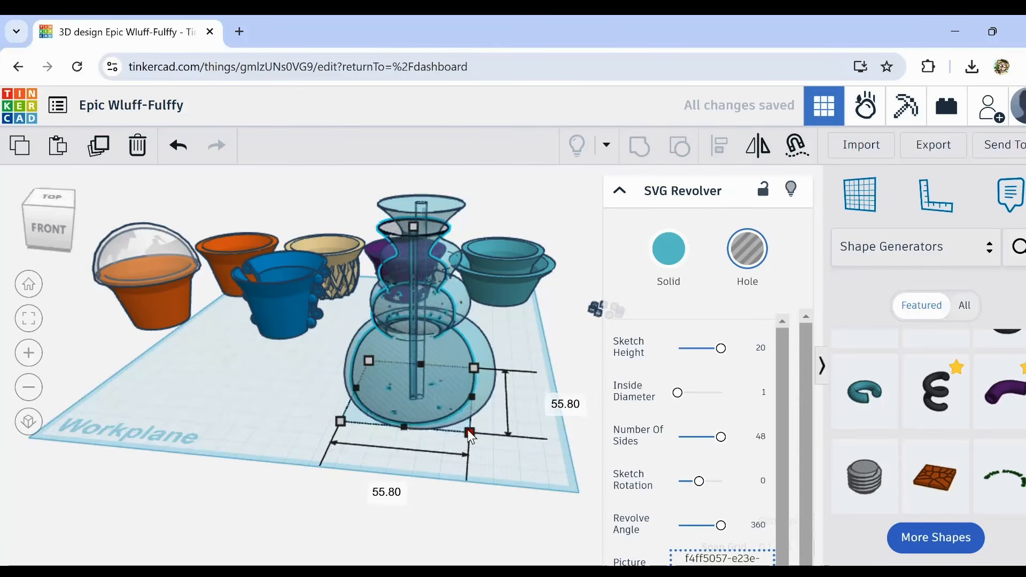
pyautogui.click(423, 468)
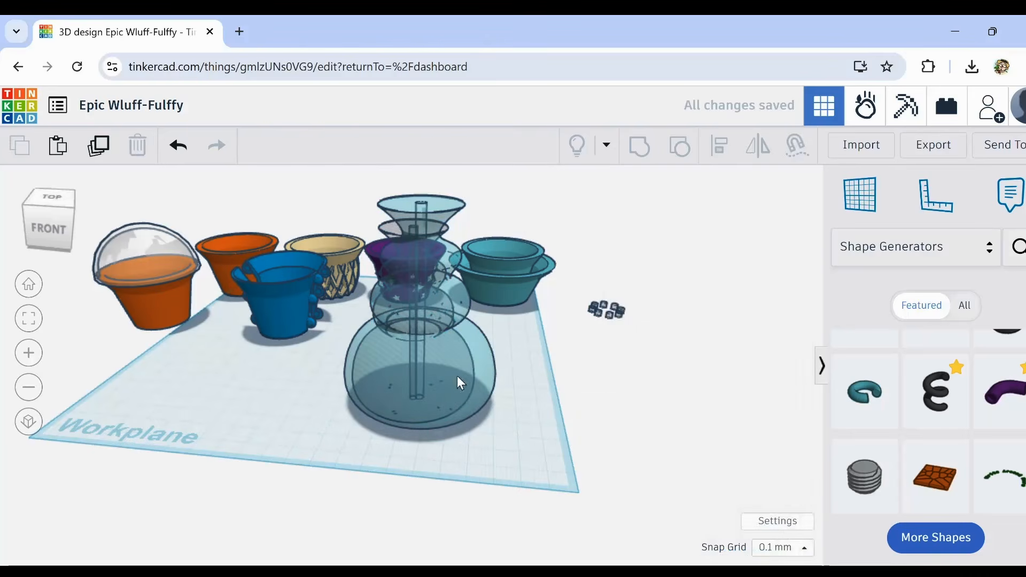
# Step: Select the vase and its inner hole copy and align their centres in length and width
pyautogui.moveTo(431, 470); pyautogui.dragTo(379, 386)
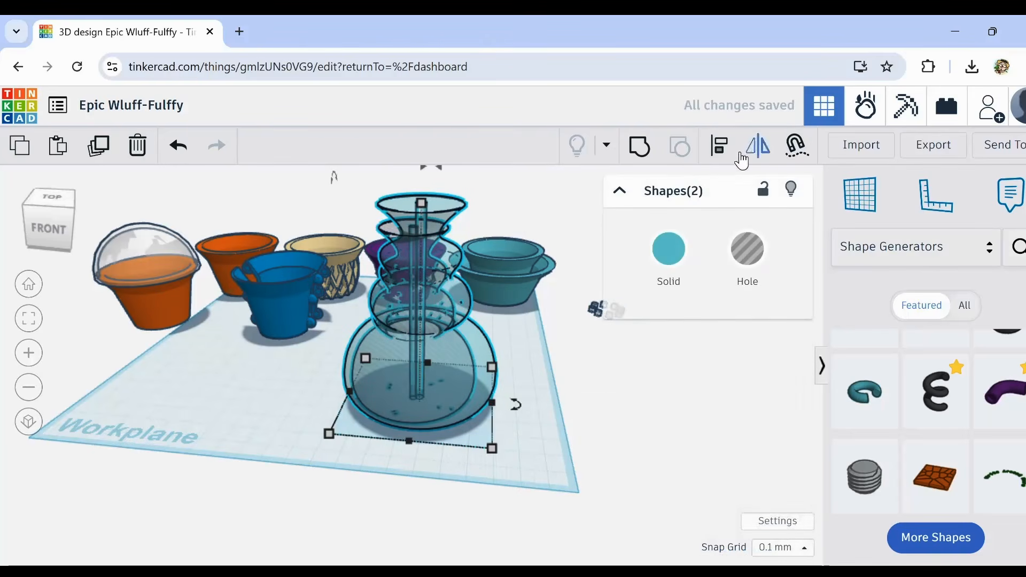
pyautogui.click(719, 145)
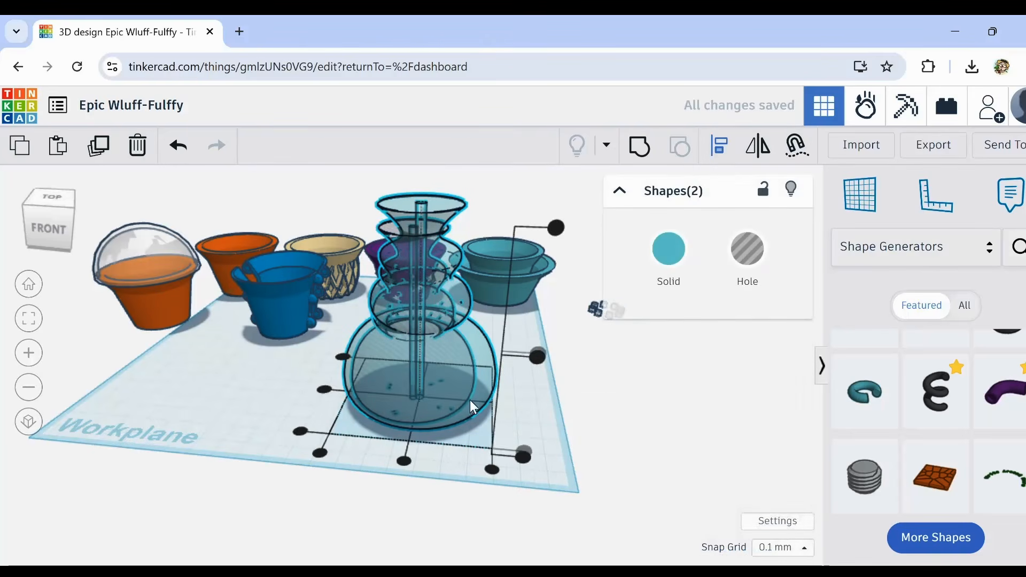
pyautogui.click(404, 460)
pyautogui.click(324, 389)
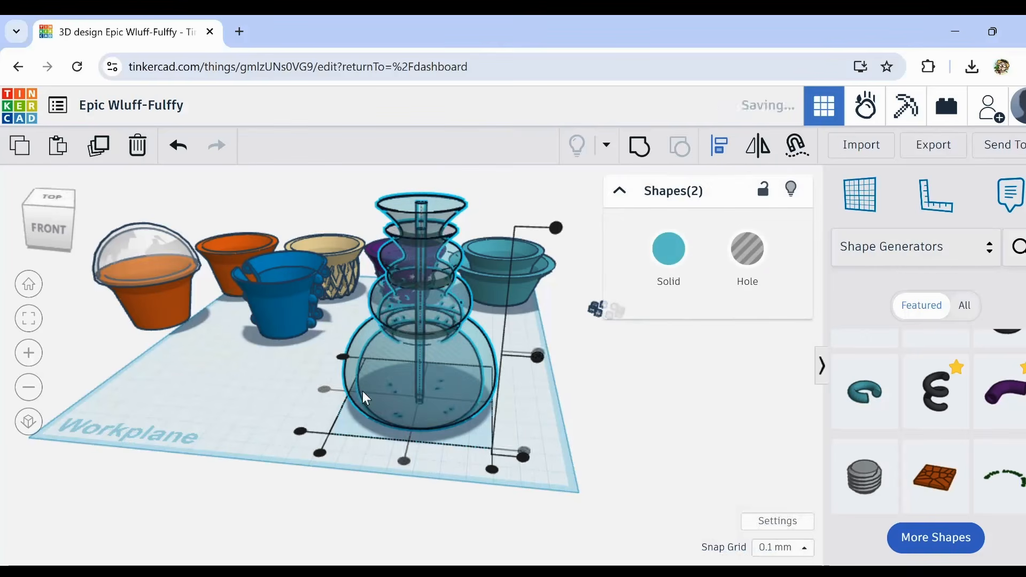
pyautogui.click(563, 409)
# Step: Reduce the height of the outer transparent vase slightly so its rim sits closer to the inner hole's top
pyautogui.scroll(5, 433, 278)
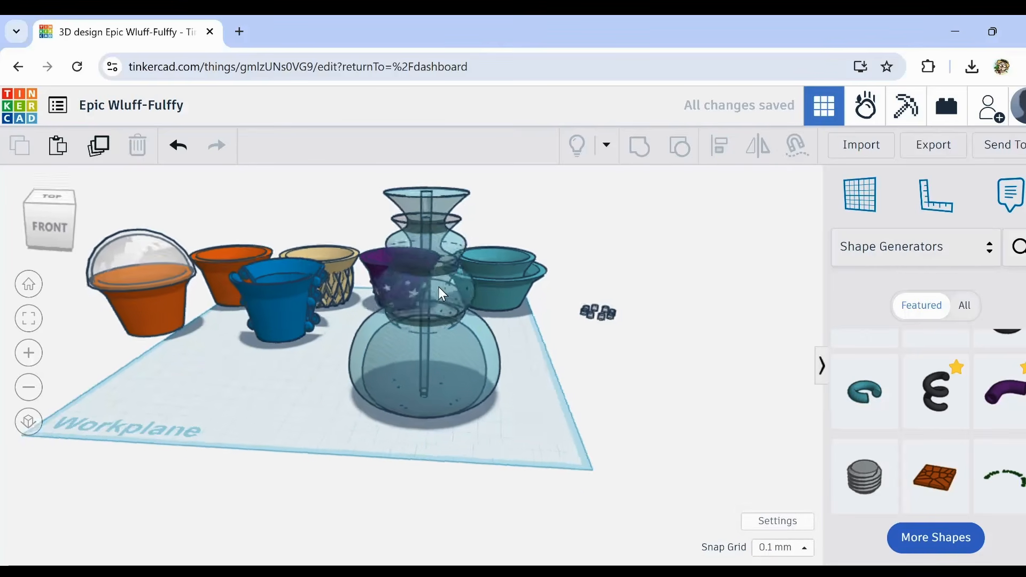
pyautogui.moveTo(431, 280); pyautogui.dragTo(394, 289, button='right')
pyautogui.click(479, 210)
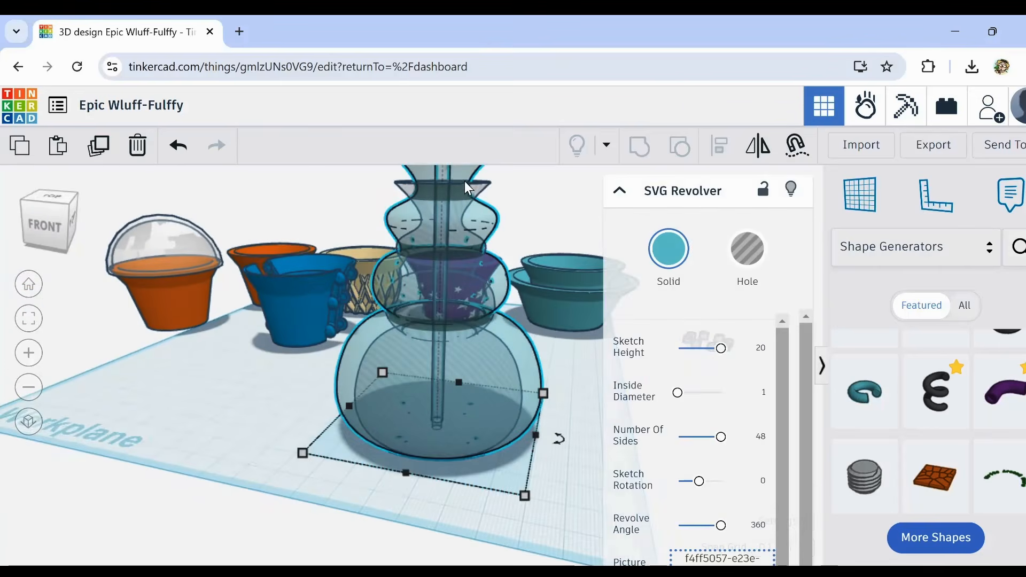
pyautogui.moveTo(526, 214); pyautogui.dragTo(413, 257, button='middle')
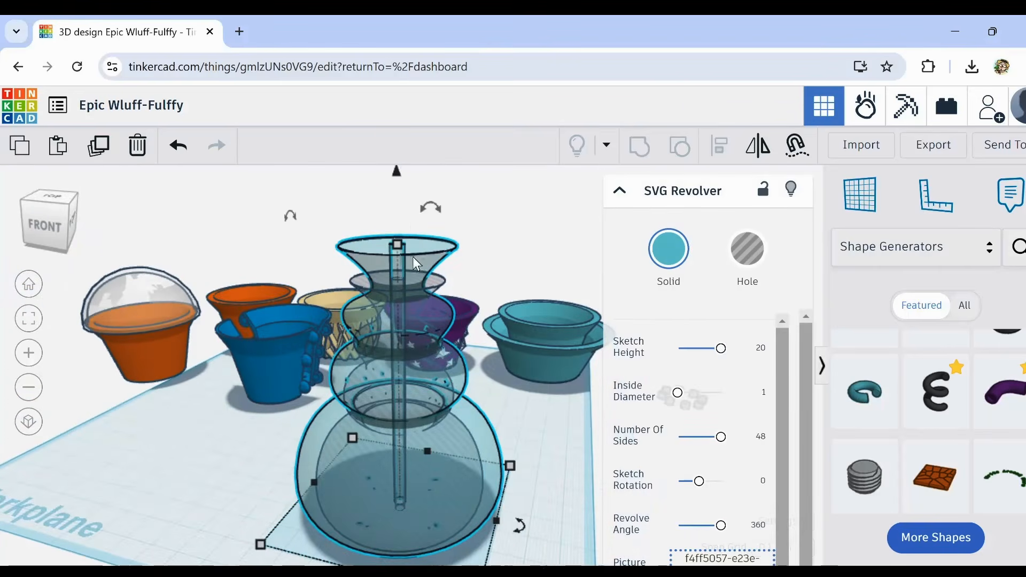
pyautogui.moveTo(397, 244); pyautogui.dragTo(391, 272)
pyautogui.moveTo(224, 441); pyautogui.dragTo(259, 475, button='right')
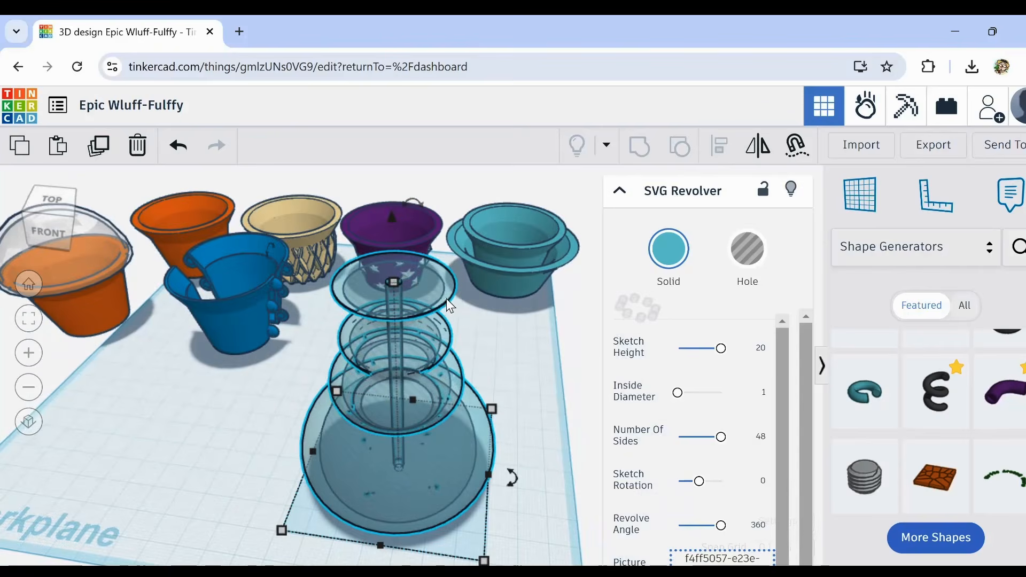
pyautogui.click(524, 339)
pyautogui.scroll(-2, 556, 354)
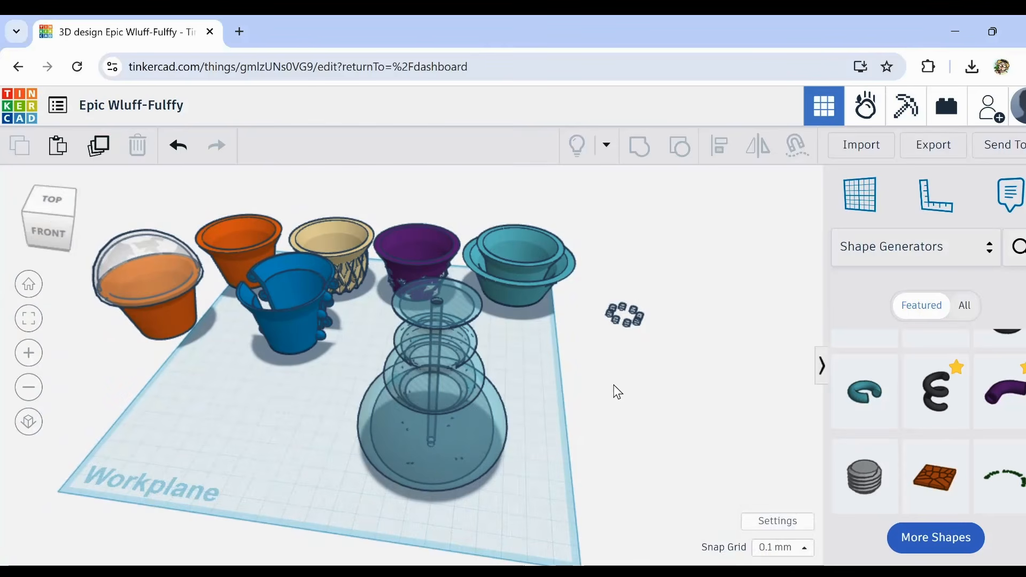
# Step: Place a hole cylinder from Basic Shapes on the vase's rim and set its sides to 64
pyautogui.click(989, 247)
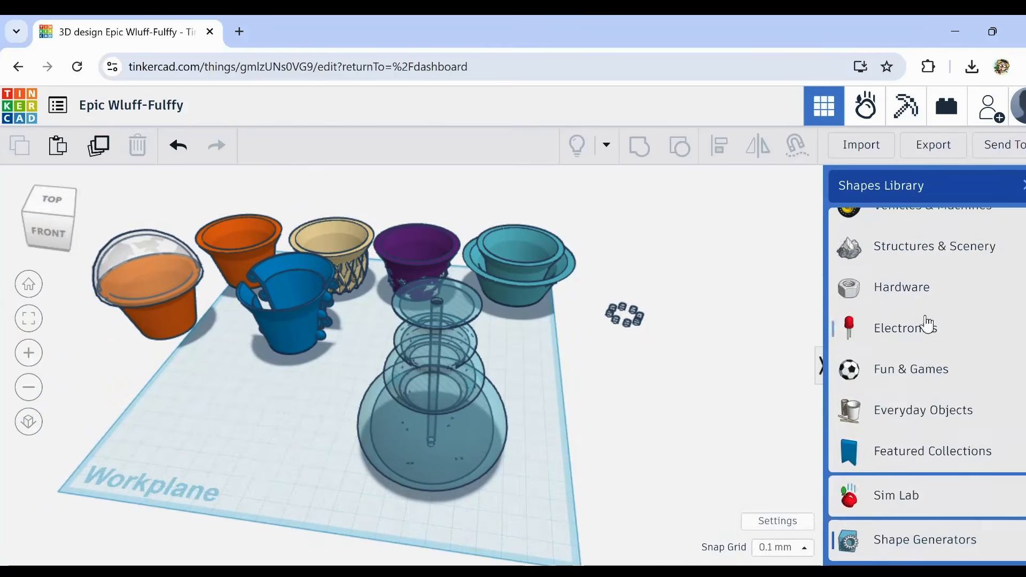
pyautogui.scroll(-1, 923, 305)
pyautogui.click(916, 314)
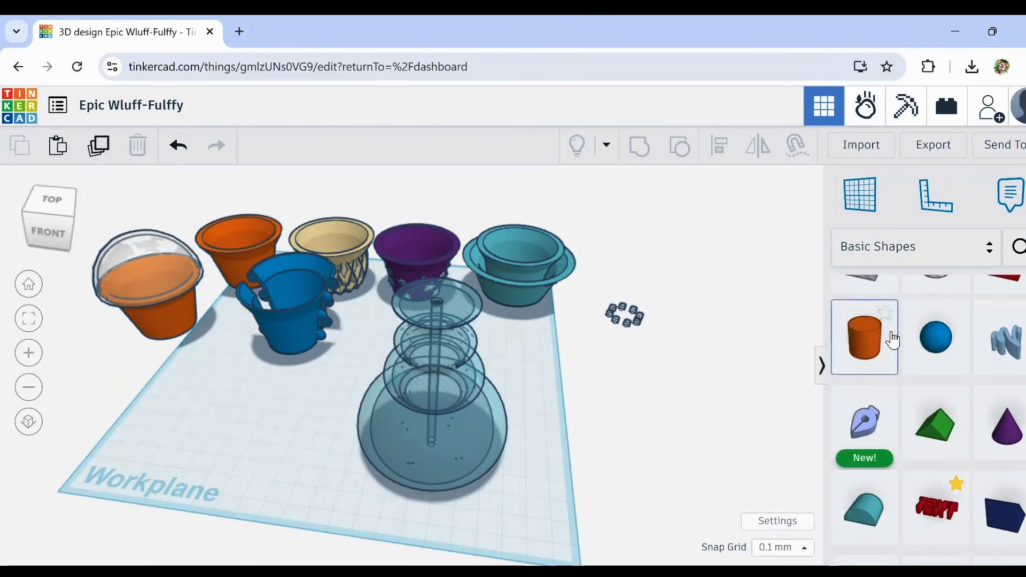
pyautogui.moveTo(933, 295); pyautogui.dragTo(442, 291)
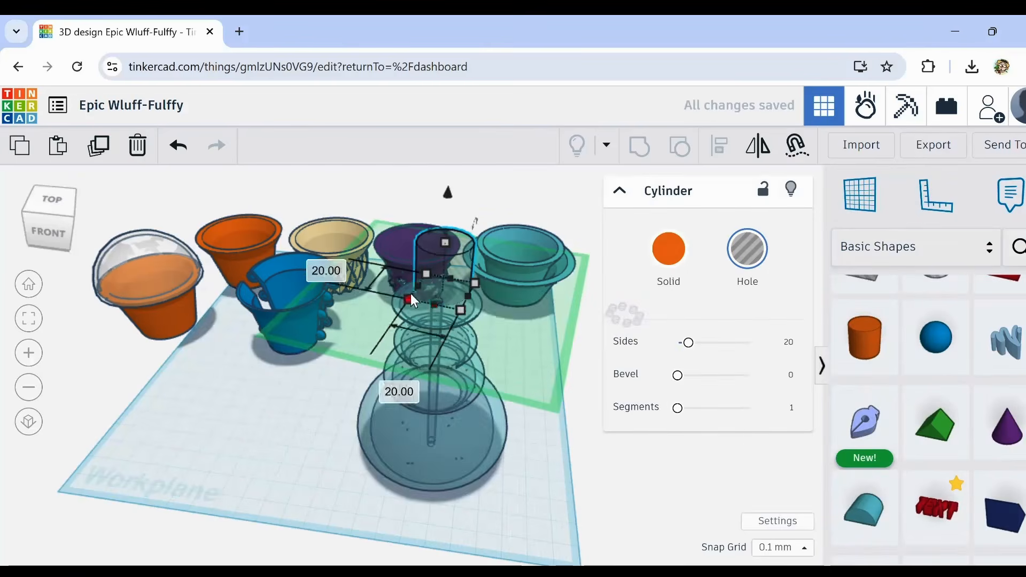
pyautogui.moveTo(393, 318); pyautogui.dragTo(402, 316)
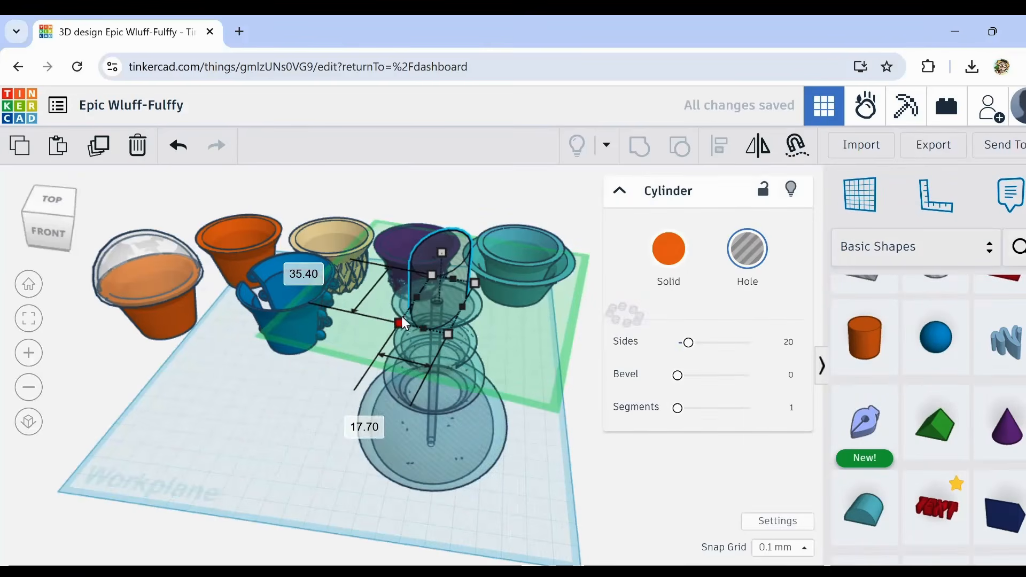
pyautogui.click(178, 145)
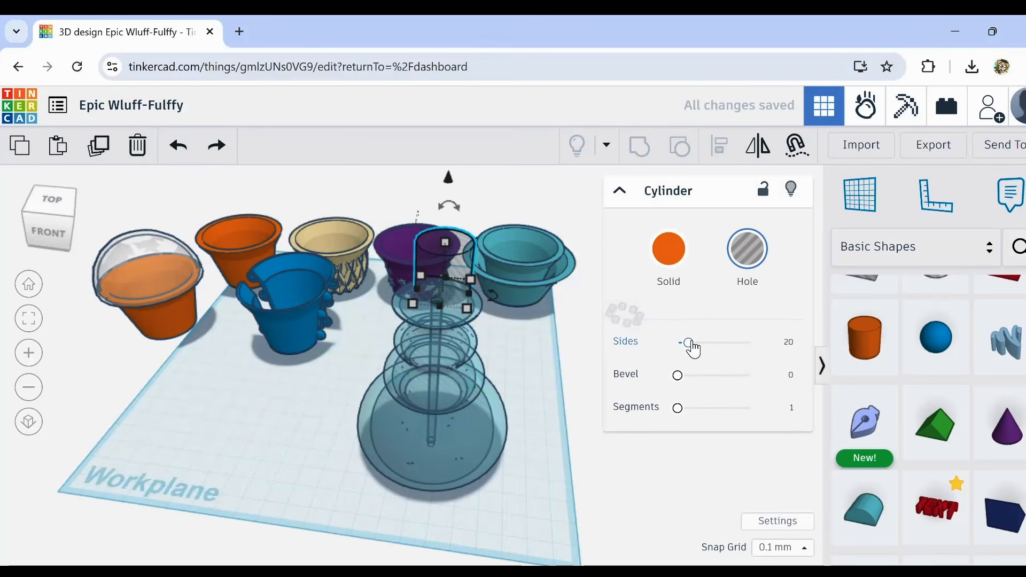
pyautogui.moveTo(688, 342); pyautogui.dragTo(806, 353)
# Step: Enlarge the hole cylinder to about 26 mm across, centre it over the vase's mouth, and group the shapes to cut the opening
pyautogui.scroll(4, 445, 297)
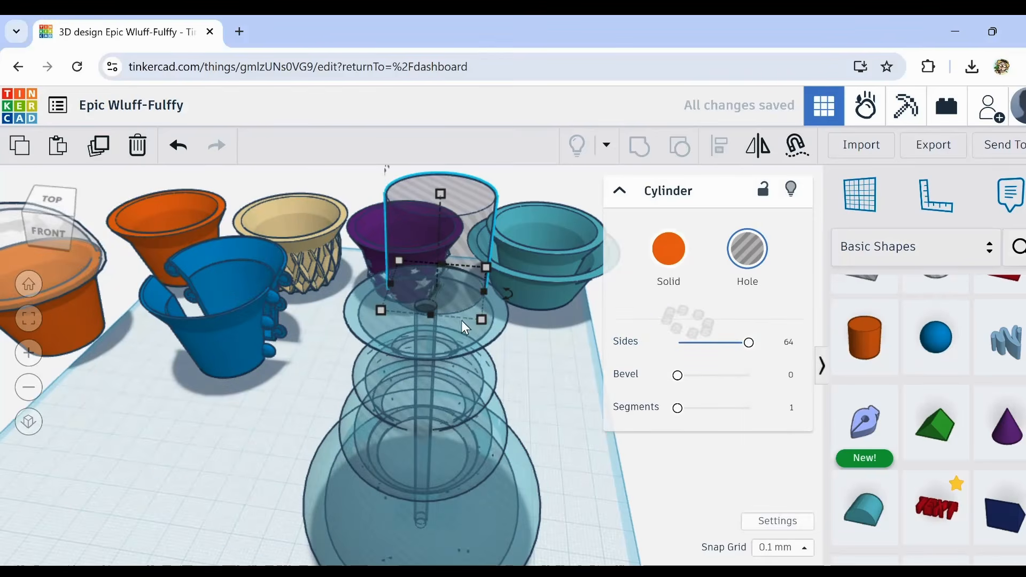
pyautogui.moveTo(480, 319); pyautogui.dragTo(509, 338)
pyautogui.moveTo(467, 294); pyautogui.dragTo(437, 309)
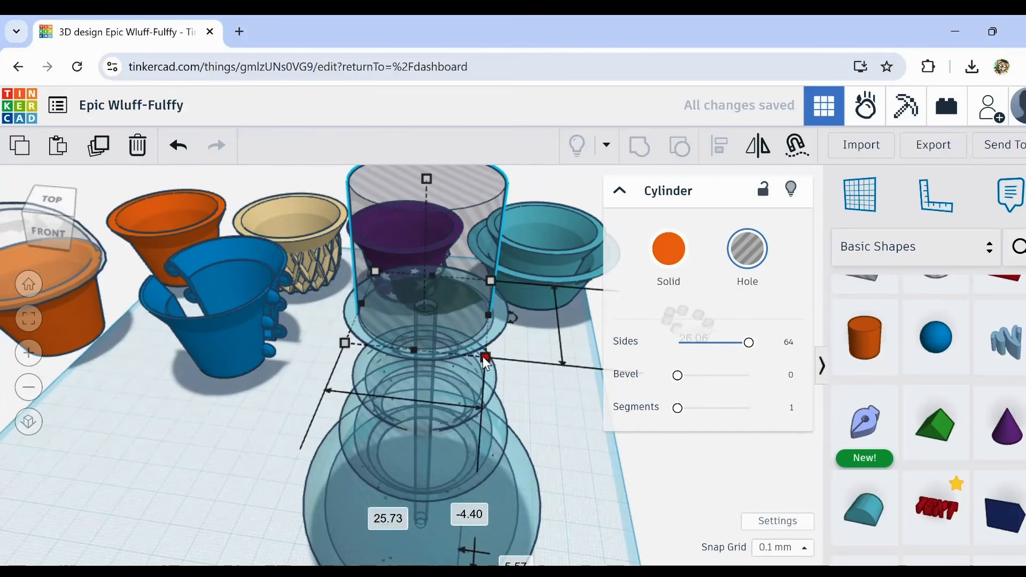
pyautogui.moveTo(483, 357); pyautogui.dragTo(490, 361)
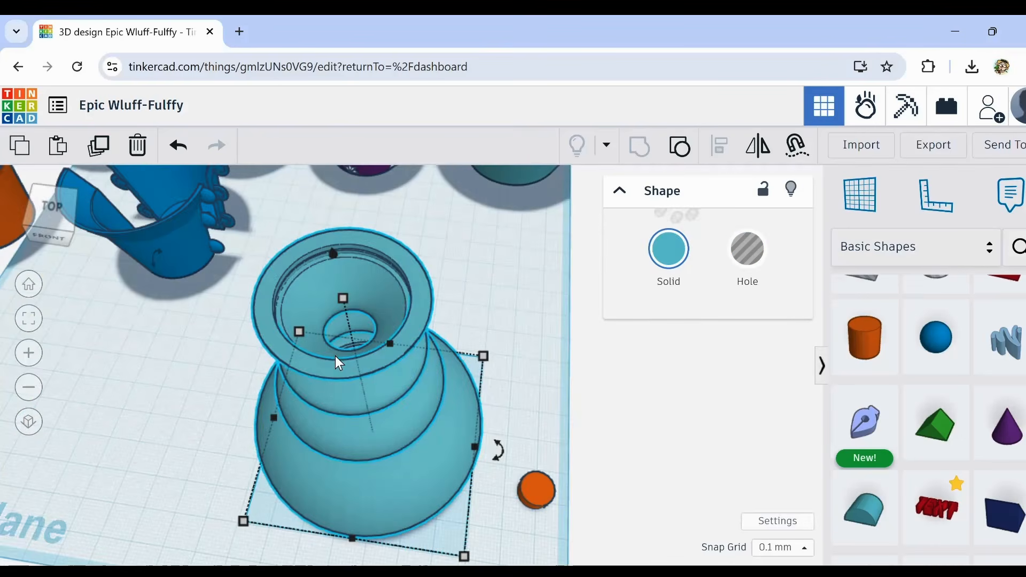
# Step: Examine the grouped vase's opened mouth, hollow interior and outer profile from above and from the front
pyautogui.scroll(5, 342, 286)
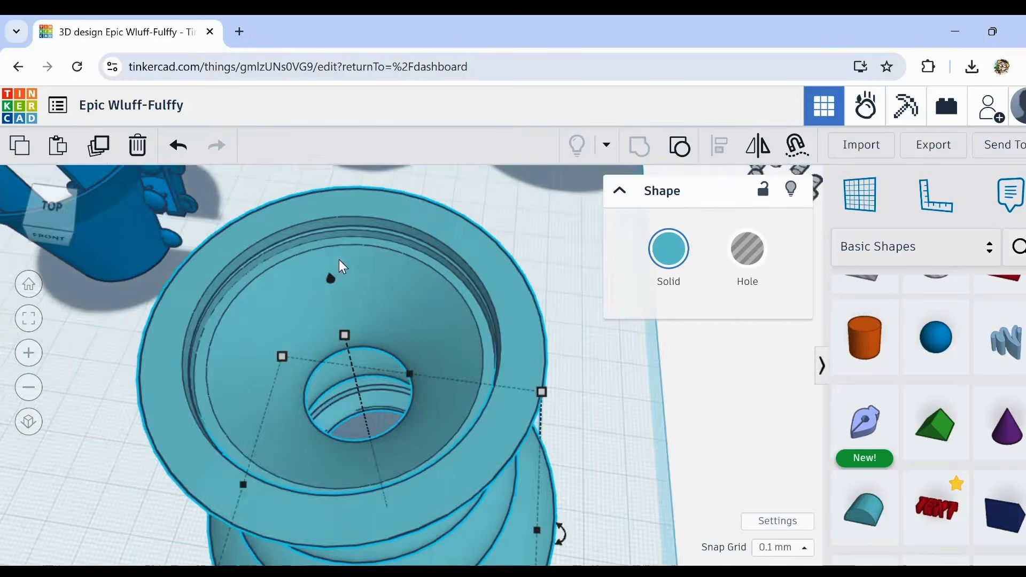
pyautogui.moveTo(394, 278); pyautogui.dragTo(357, 275, button='right')
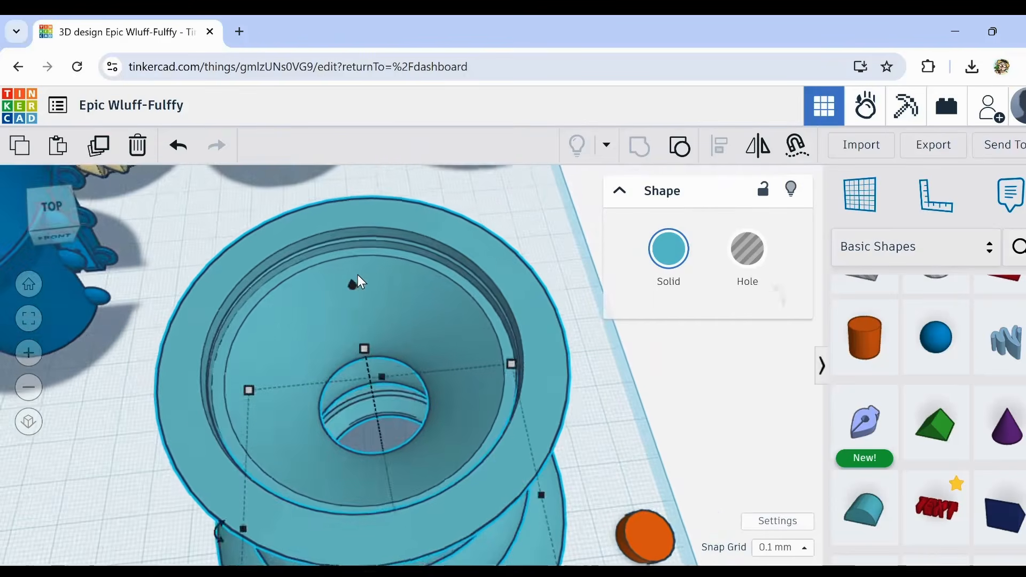
pyautogui.scroll(-4, 391, 342)
pyautogui.moveTo(412, 452); pyautogui.dragTo(428, 504, button='right')
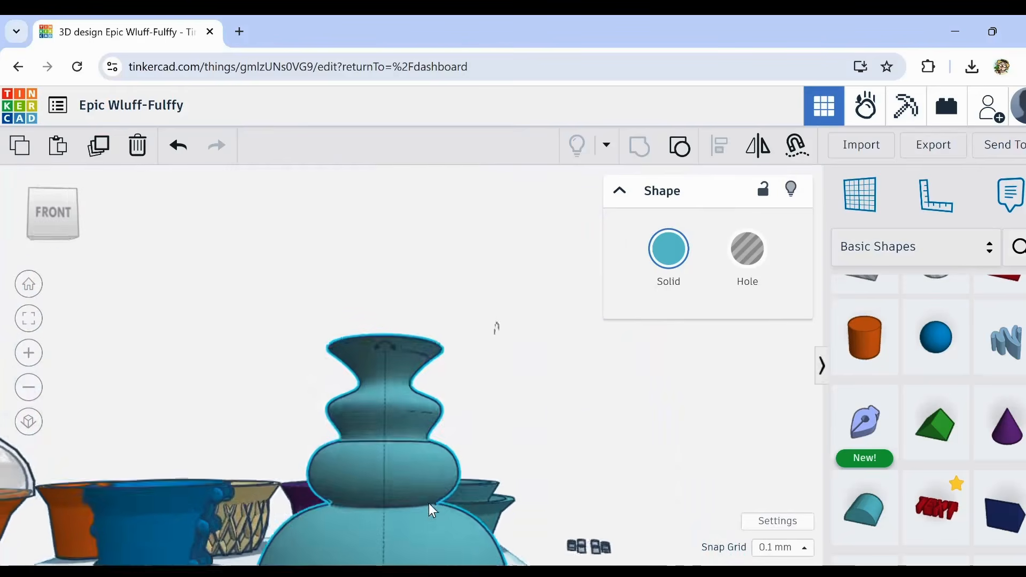
pyautogui.scroll(4, 434, 364)
pyautogui.moveTo(434, 365); pyautogui.dragTo(435, 425, button='right')
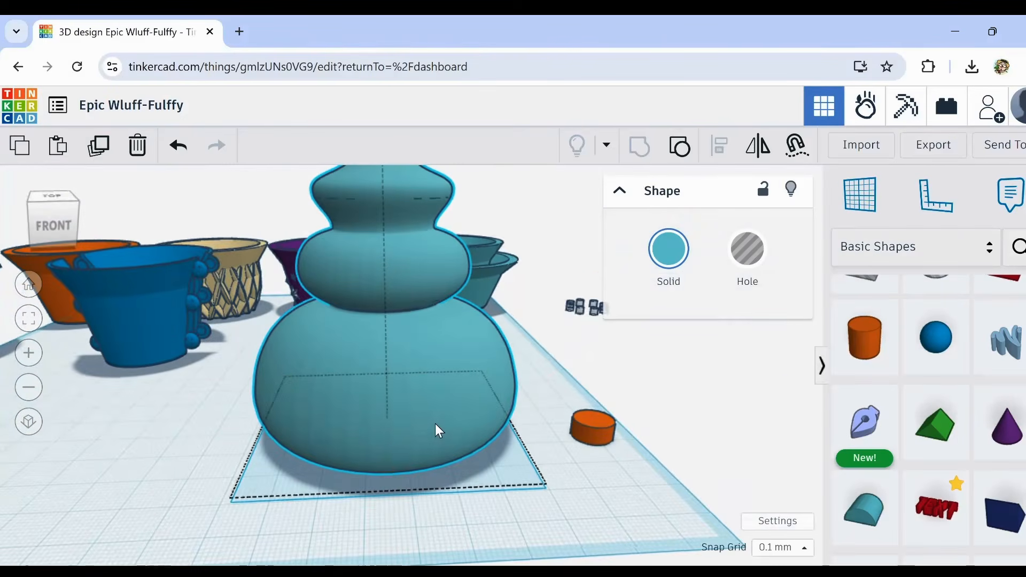
pyautogui.moveTo(396, 244); pyautogui.dragTo(373, 284, button='right')
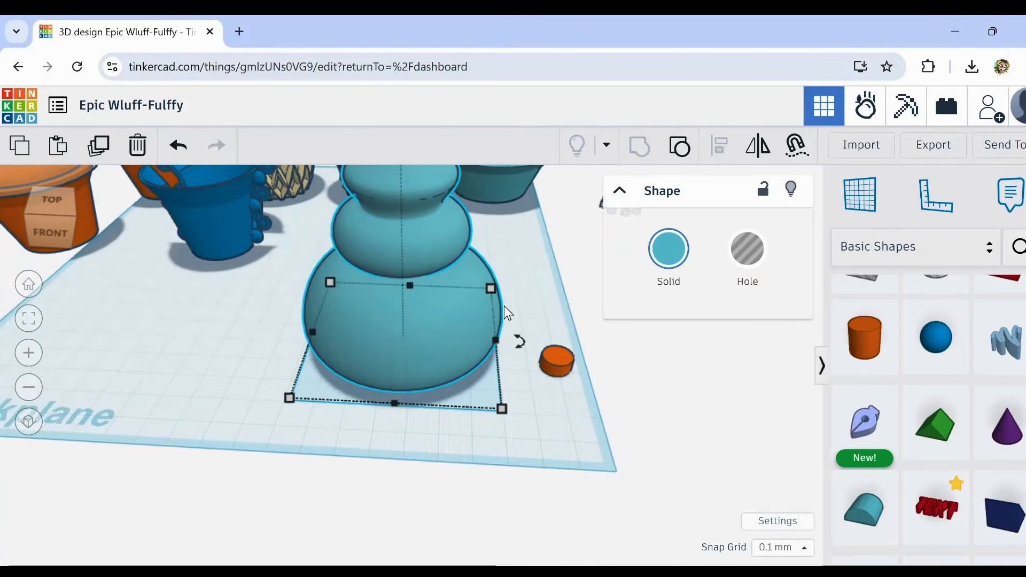
# Step: Reshape the small orange cylinder into a wide disc about 4.7 mm thick with 64 sides
pyautogui.click(547, 369)
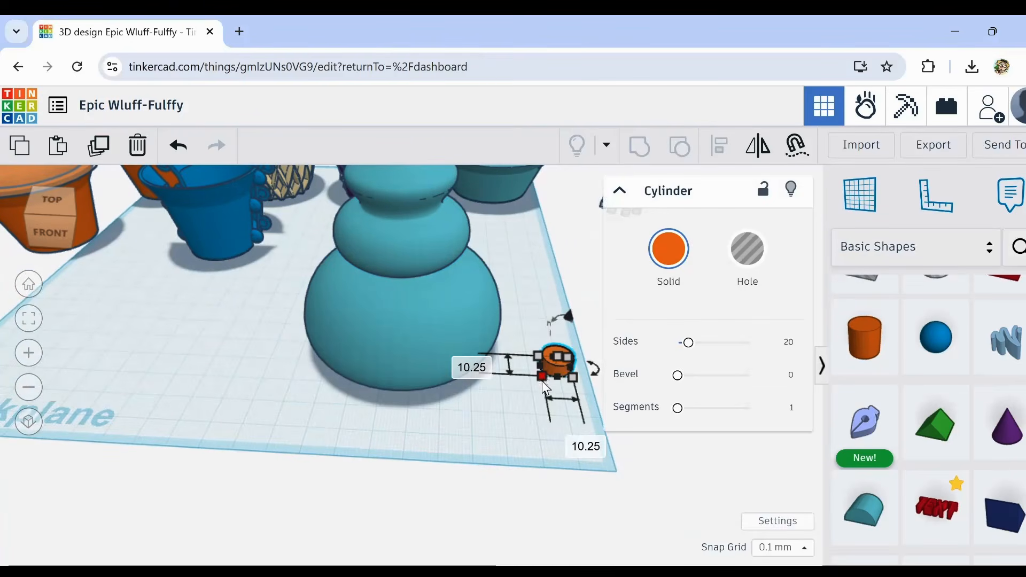
pyautogui.keyDown('shift'); pyautogui.moveTo(541, 378); pyautogui.dragTo(401, 479); pyautogui.keyUp('shift')
pyautogui.moveTo(505, 351); pyautogui.dragTo(494, 395)
pyautogui.moveTo(689, 344); pyautogui.dragTo(749, 343)
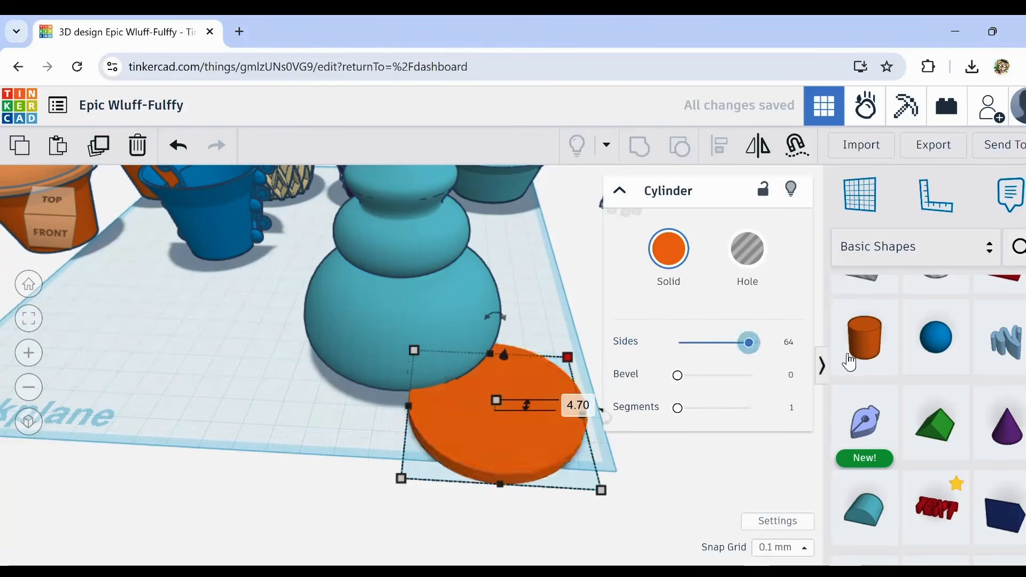
# Step: Move the orange disc beneath the vase to form its base and check its fit
pyautogui.moveTo(546, 445); pyautogui.dragTo(441, 363)
pyautogui.moveTo(444, 459); pyautogui.dragTo(448, 382, button='right')
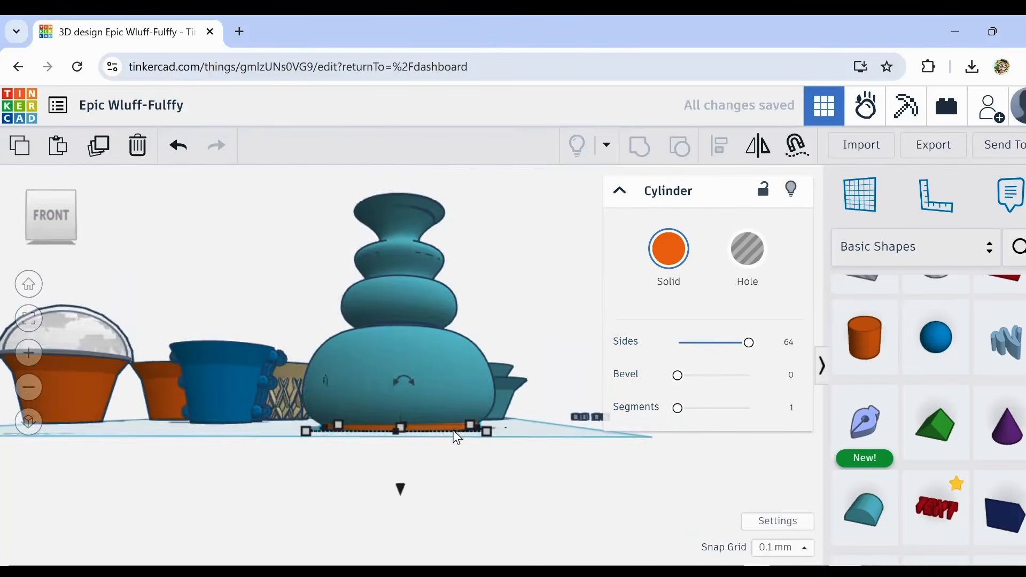
pyautogui.scroll(3, 418, 422)
pyautogui.moveTo(418, 423); pyautogui.dragTo(444, 518, button='right')
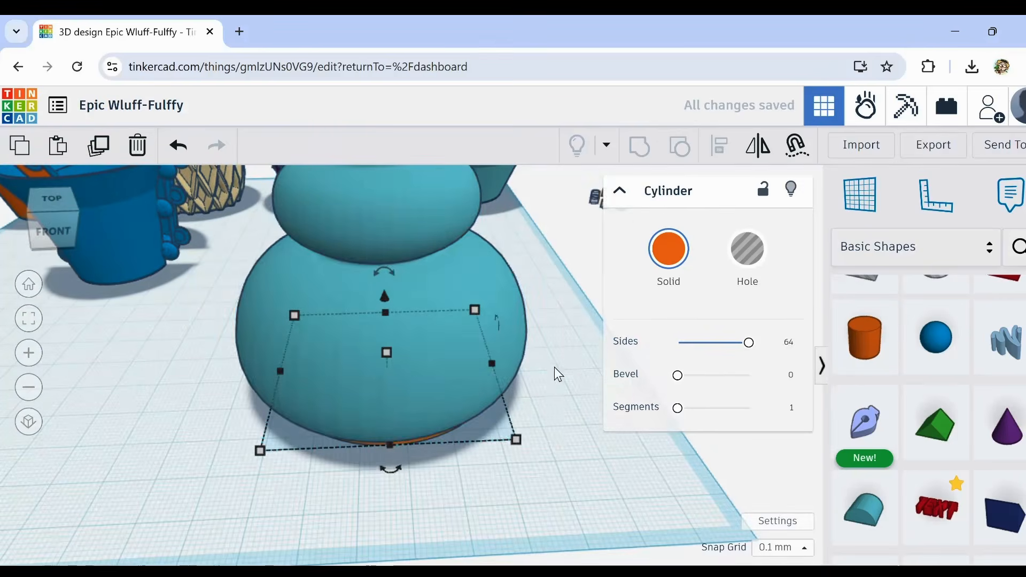
# Step: Check the orange disc's fit beneath the vase, and enlarge the disc to about 58 mm deep
pyautogui.moveTo(554, 368); pyautogui.dragTo(388, 464)
pyautogui.moveTo(390, 469); pyautogui.dragTo(296, 418, button='right')
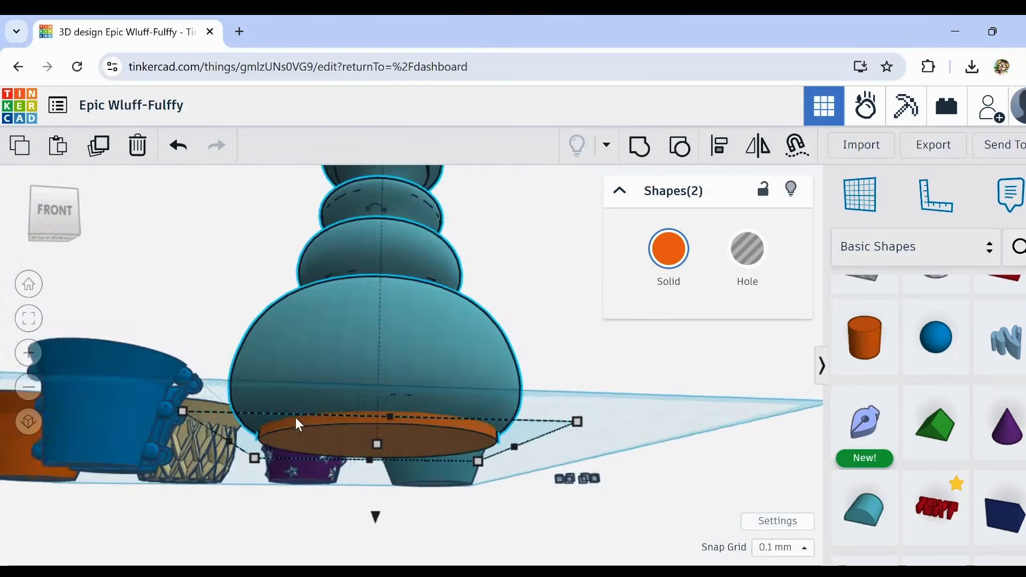
pyautogui.scroll(3, 267, 430)
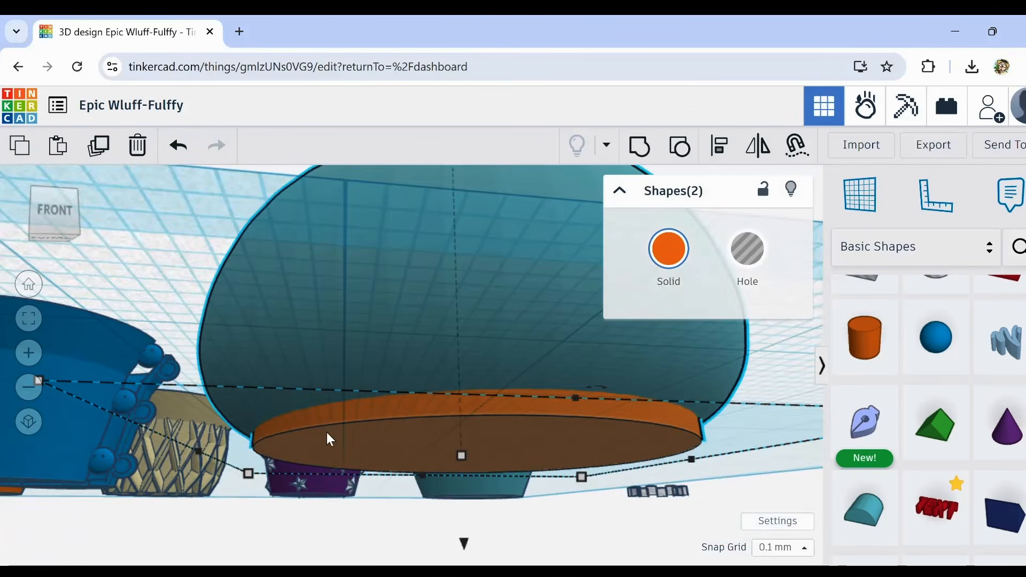
pyautogui.scroll(-5, 327, 436)
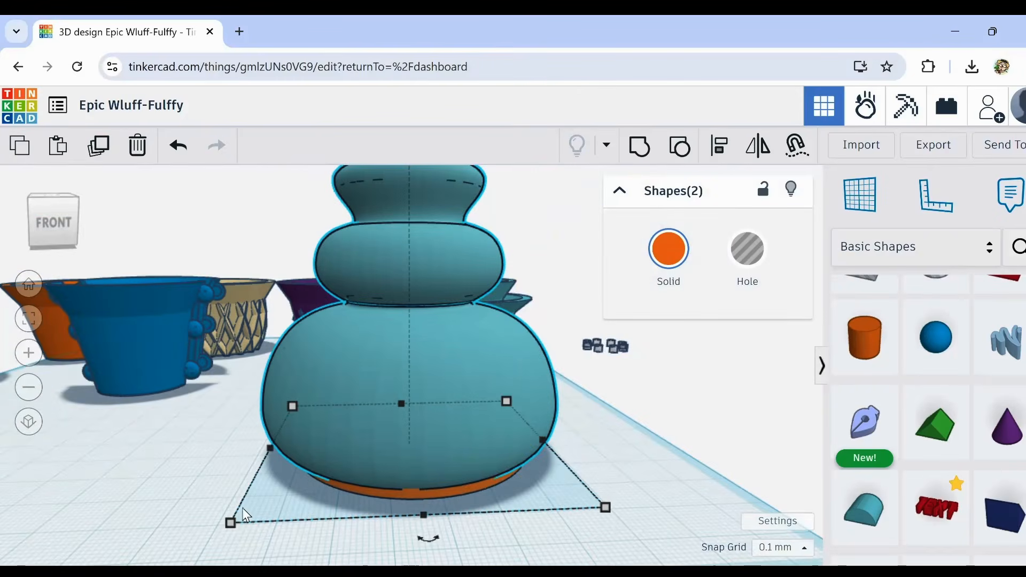
pyautogui.moveTo(232, 522)
pyautogui.mouseDown()
pyautogui.moveTo(204, 535)
pyautogui.moveTo(231, 521)
pyautogui.mouseUp()
pyautogui.click(181, 489)
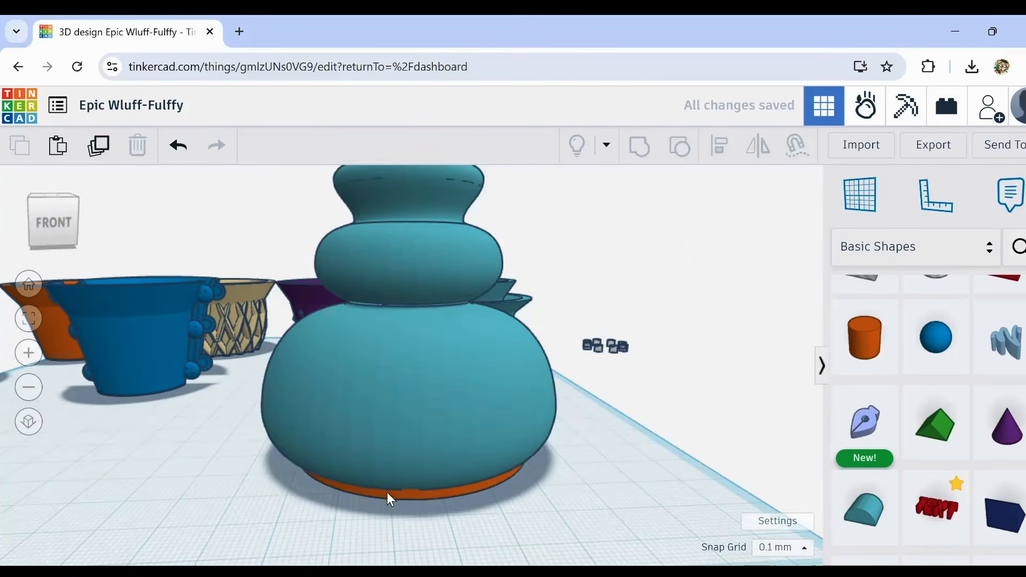
pyautogui.click(388, 494)
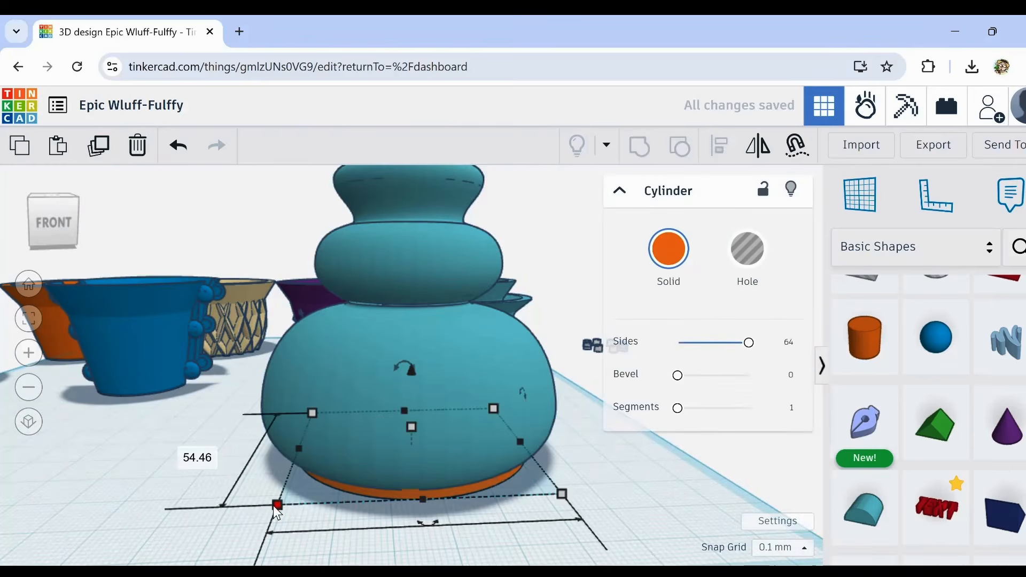
pyautogui.moveTo(276, 505); pyautogui.dragTo(247, 516)
pyautogui.scroll(-2, 246, 489)
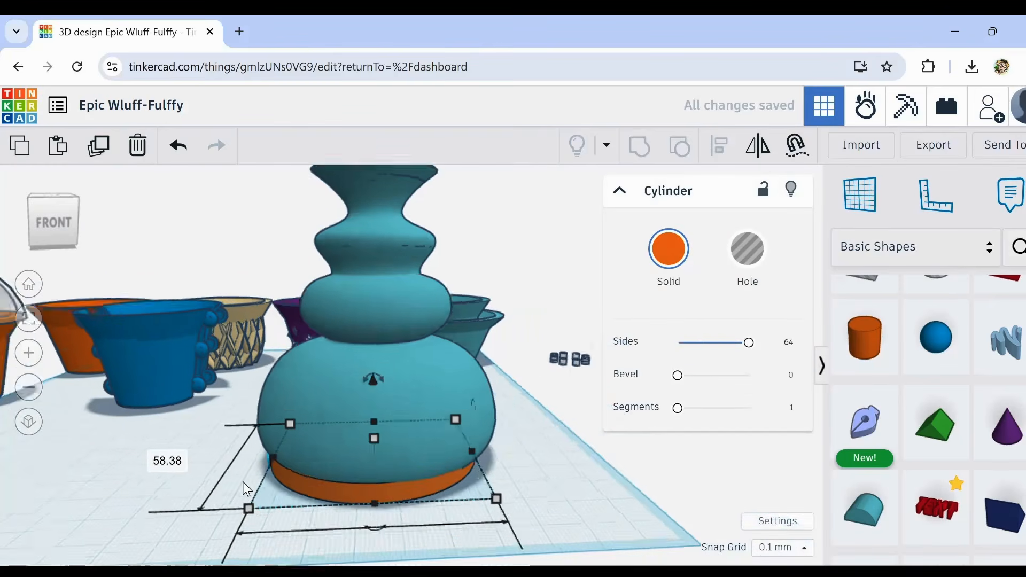
pyautogui.scroll(-1, 244, 483)
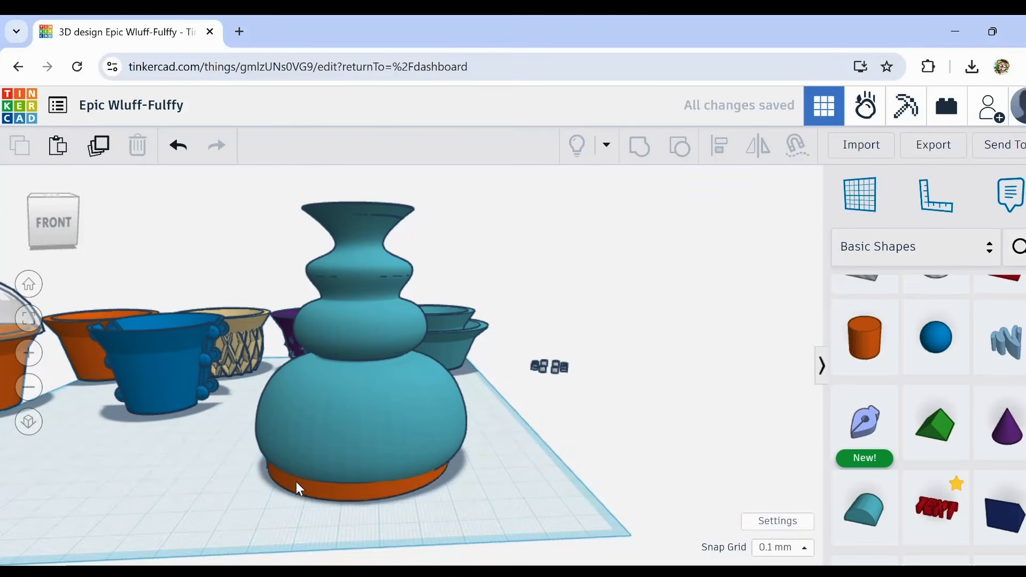
# Step: Recolour the base disc from the preset solid colours to light cyan
pyautogui.click(668, 248)
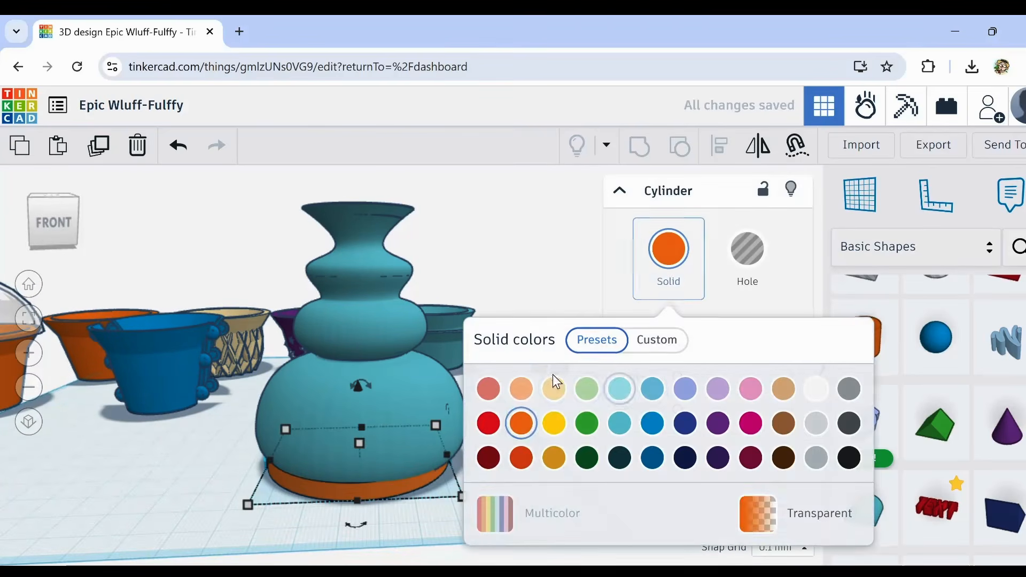
pyautogui.click(619, 390)
pyautogui.click(177, 456)
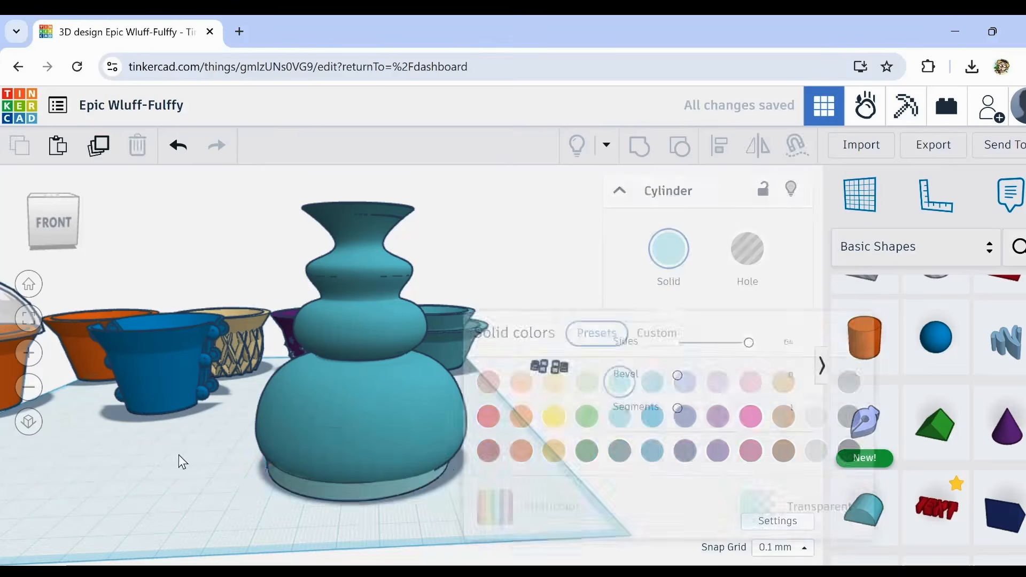
# Step: Select the vase and its base disc together and align their centres in both horizontal directions
pyautogui.moveTo(178, 455); pyautogui.dragTo(205, 482, button='right')
pyautogui.moveTo(220, 475); pyautogui.dragTo(405, 542)
pyautogui.scroll(-3, 553, 428)
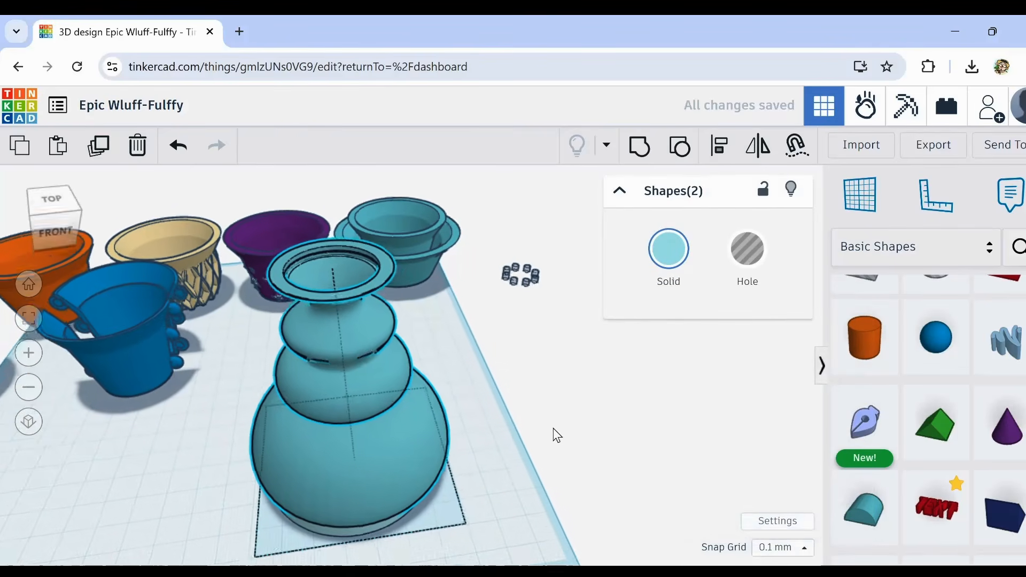
pyautogui.click(719, 161)
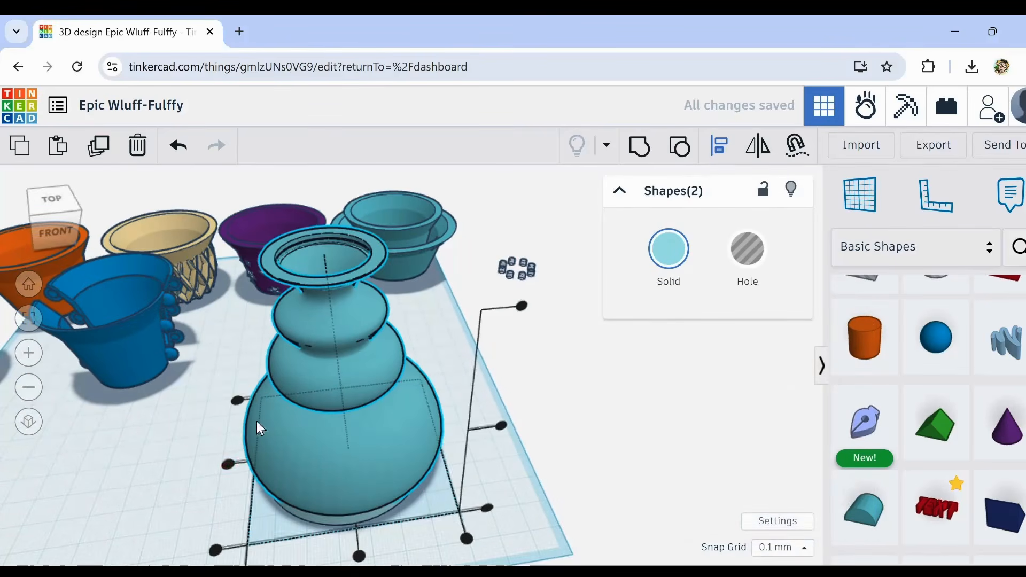
pyautogui.click(229, 463)
pyautogui.click(359, 556)
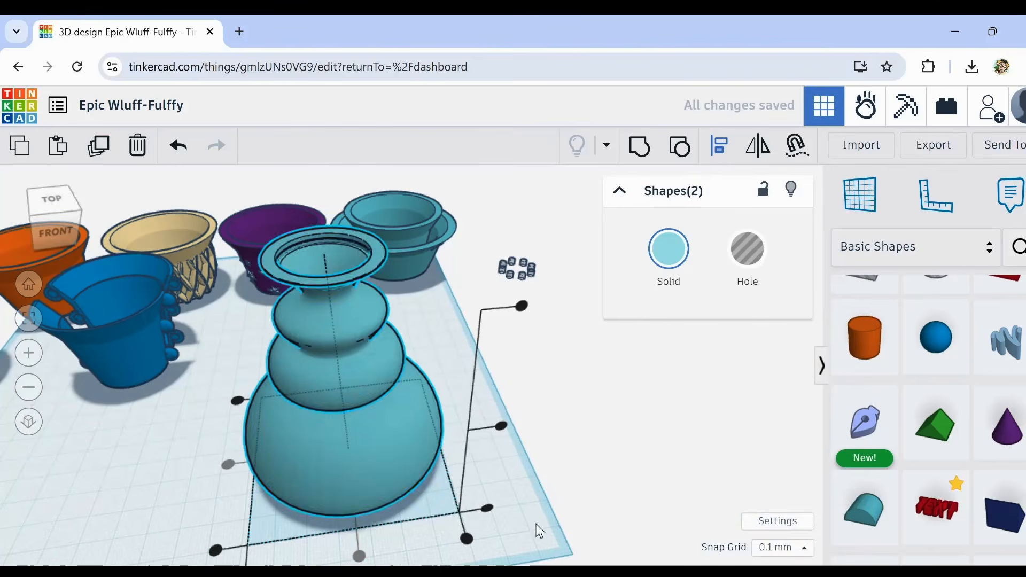
pyautogui.moveTo(535, 532); pyautogui.dragTo(239, 425, button='right')
# Step: Examine the vase with its base and the neighbouring cups up close and from several angles
pyautogui.moveTo(297, 357); pyautogui.dragTo(300, 516, button='right')
pyautogui.moveTo(290, 475); pyautogui.dragTo(361, 512, button='middle')
pyautogui.moveTo(361, 512); pyautogui.dragTo(491, 422, button='right')
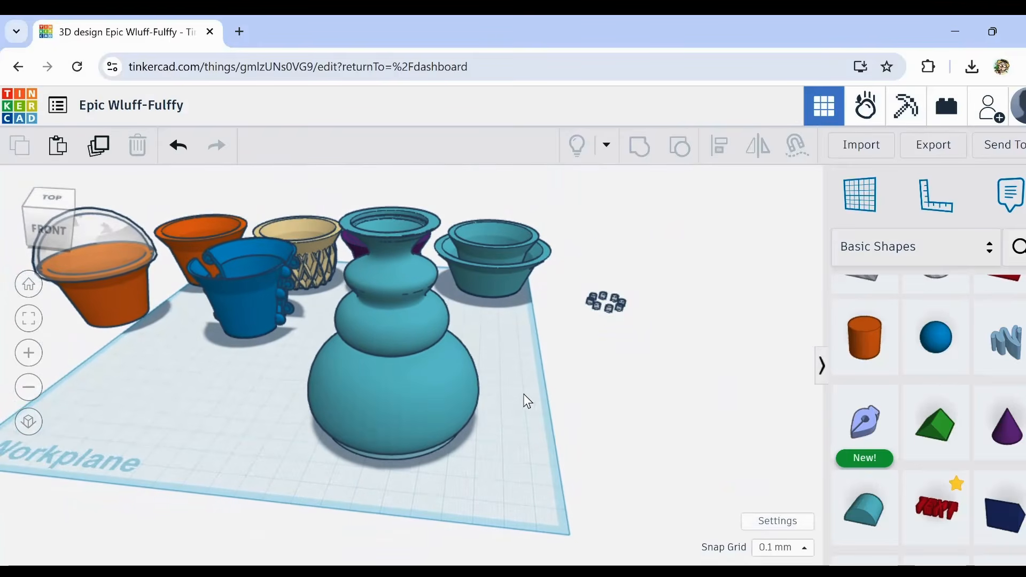
pyautogui.scroll(10, 293, 268)
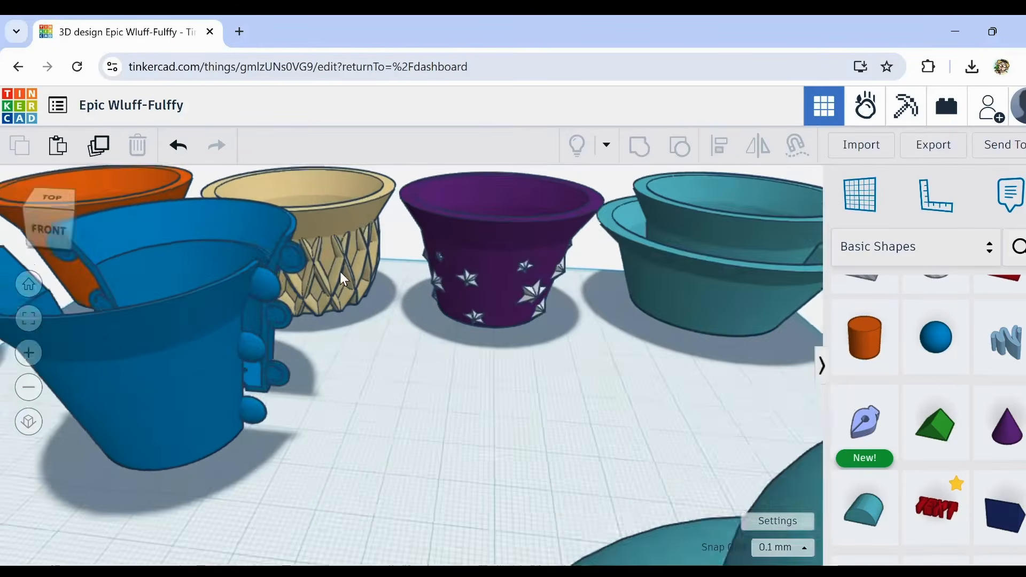
pyautogui.scroll(2, 321, 252)
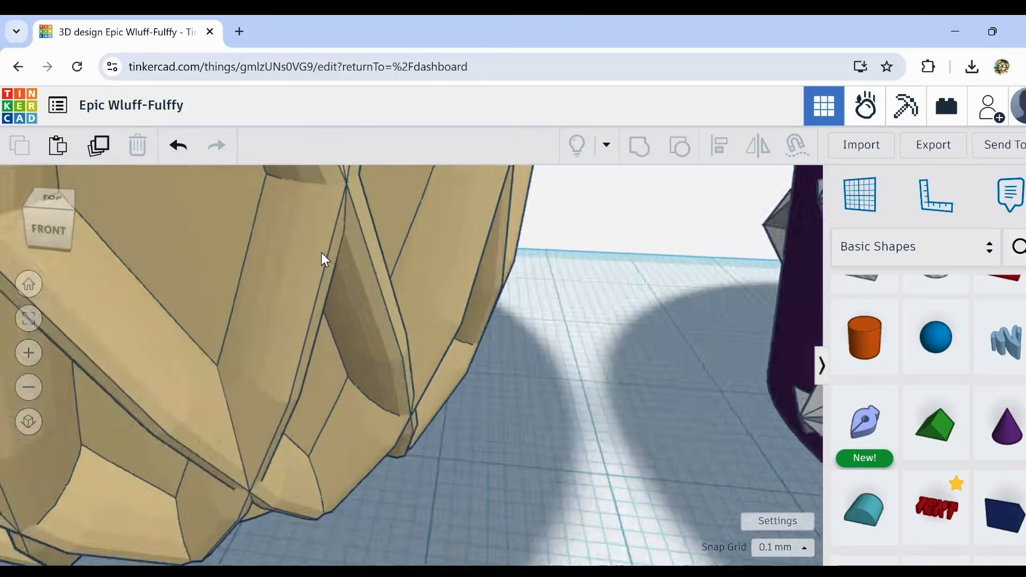
pyautogui.scroll(-8, 322, 252)
pyautogui.scroll(-4, 321, 256)
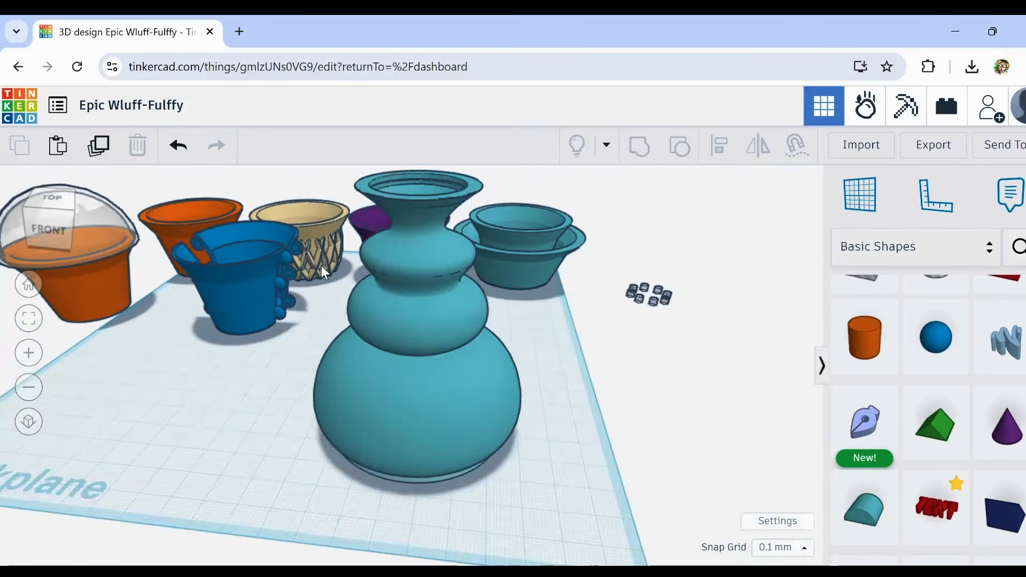
pyautogui.scroll(-4, 478, 399)
pyautogui.scroll(5, 467, 394)
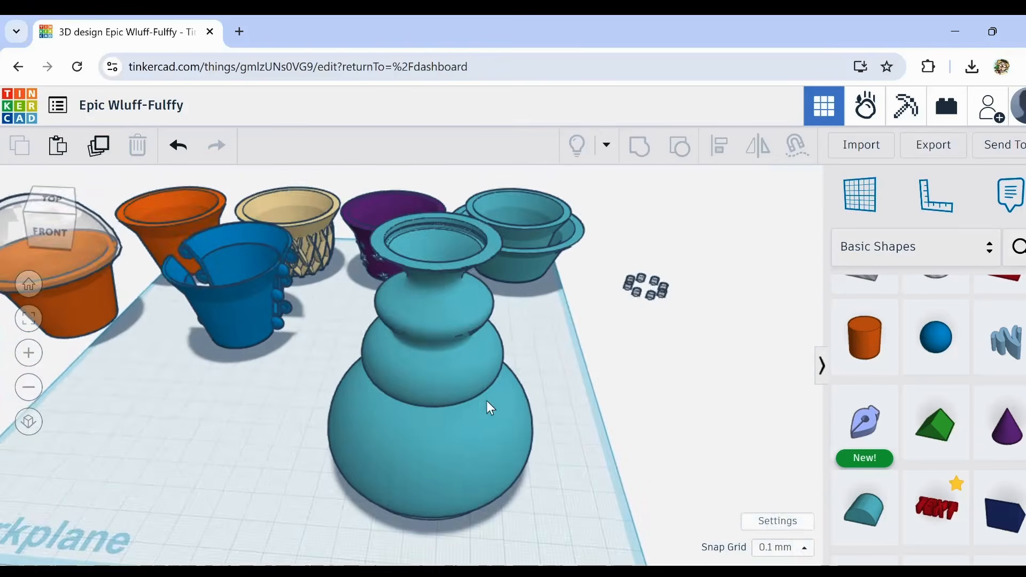
pyautogui.scroll(-4, 483, 399)
# Step: Select the vase together with its base disc and stretch them to 123 mm tall
pyautogui.moveTo(382, 326); pyautogui.dragTo(467, 482)
pyautogui.moveTo(442, 297); pyautogui.dragTo(427, 178)
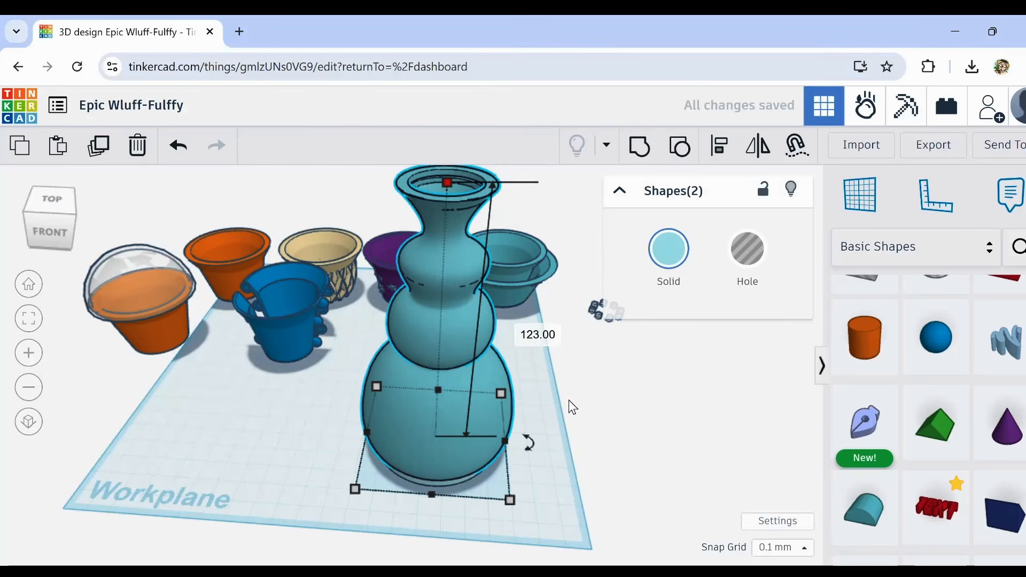
pyautogui.scroll(-2, 569, 400)
pyautogui.moveTo(568, 399); pyautogui.dragTo(521, 425, button='right')
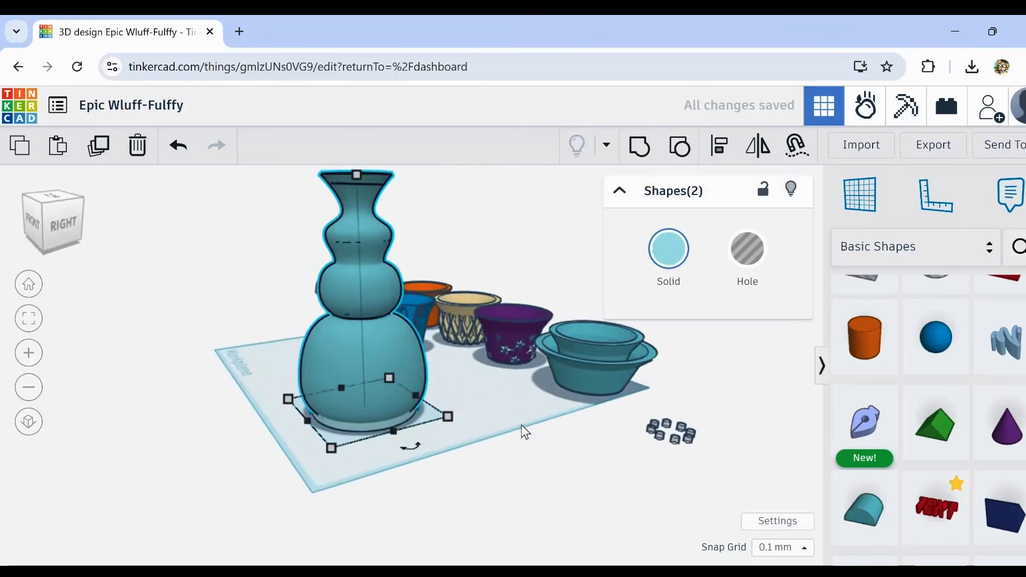
# Step: Inspect the joint between the vase's large lower bulge and the bulge above it from the front
pyautogui.click(521, 424)
pyautogui.moveTo(491, 388); pyautogui.dragTo(416, 322, button='right')
pyautogui.scroll(5, 409, 297)
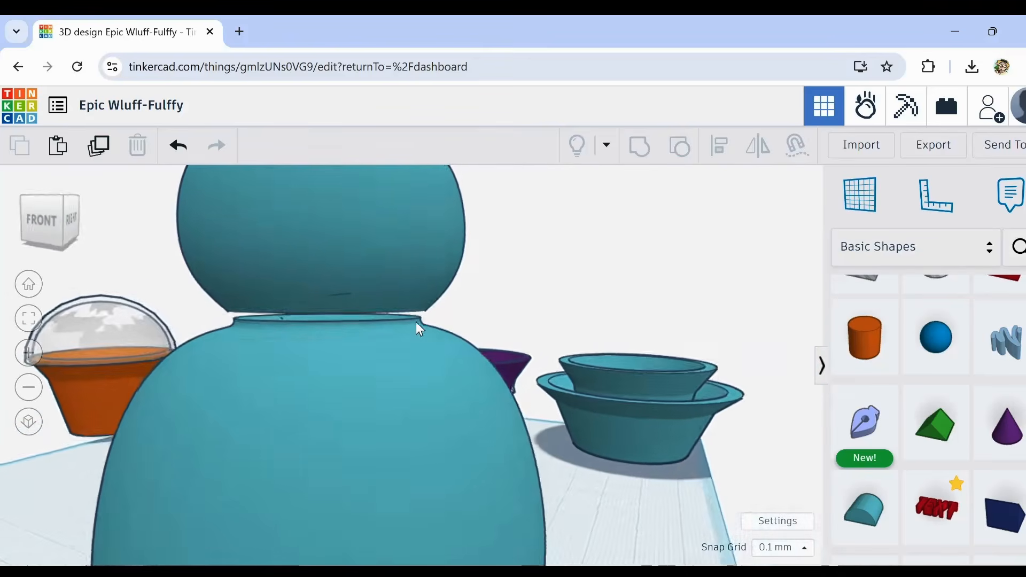
pyautogui.scroll(3, 351, 306)
pyautogui.moveTo(351, 307); pyautogui.dragTo(372, 321, button='right')
pyautogui.scroll(-5, 372, 324)
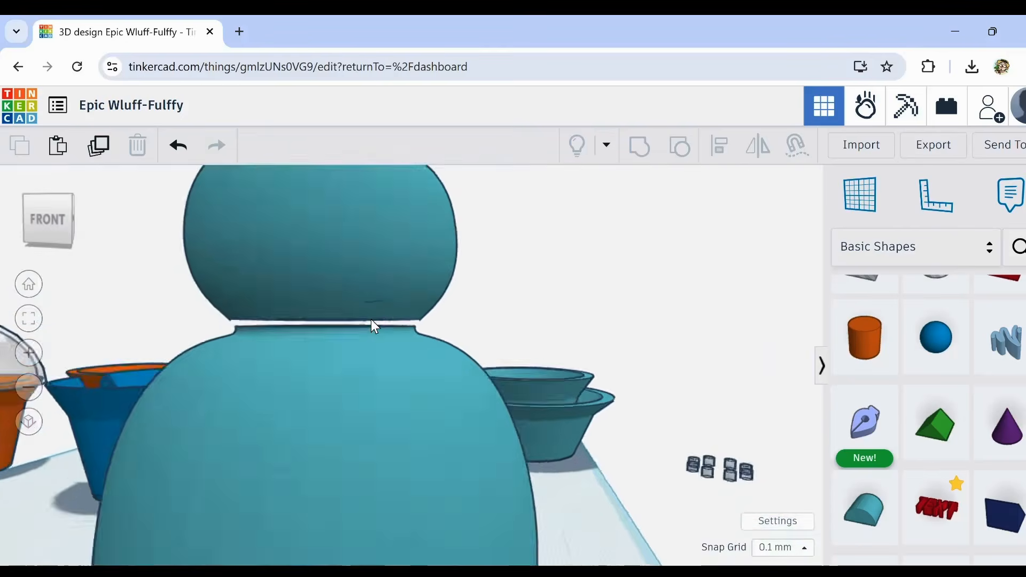
pyautogui.scroll(-3, 373, 325)
pyautogui.moveTo(370, 326); pyautogui.dragTo(368, 304, button='right')
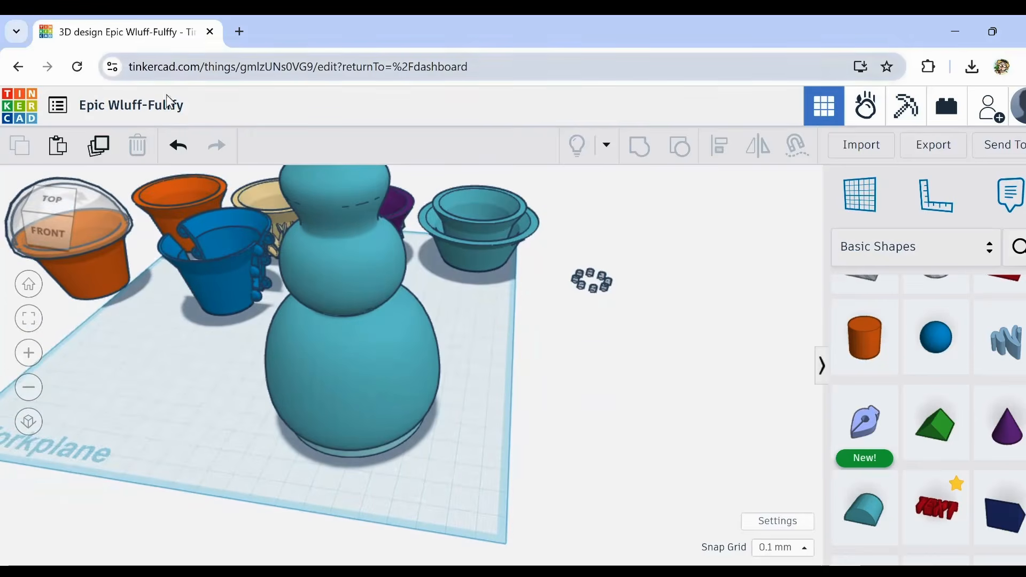
# Step: Undo the vase's stretching, the alignment and the disc's resizing and recolouring, and ungroup the vase into its separate shapes
pyautogui.click(181, 145)
pyautogui.click(181, 145)
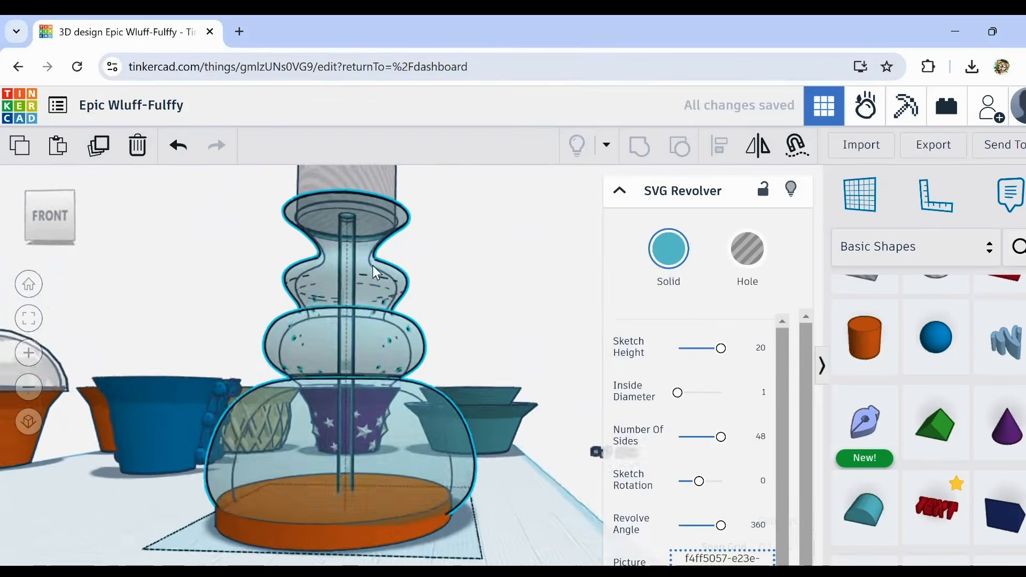
pyautogui.moveTo(373, 265)
pyautogui.mouseDown(button='right')
pyautogui.moveTo(354, 278)
pyautogui.moveTo(353, 267)
pyautogui.mouseUp(button='right')
# Step: Inspect the vase's inner and outer profiles where the lower bulges meet, and delete the hole cylinder over its mouth
pyautogui.scroll(5, 303, 396)
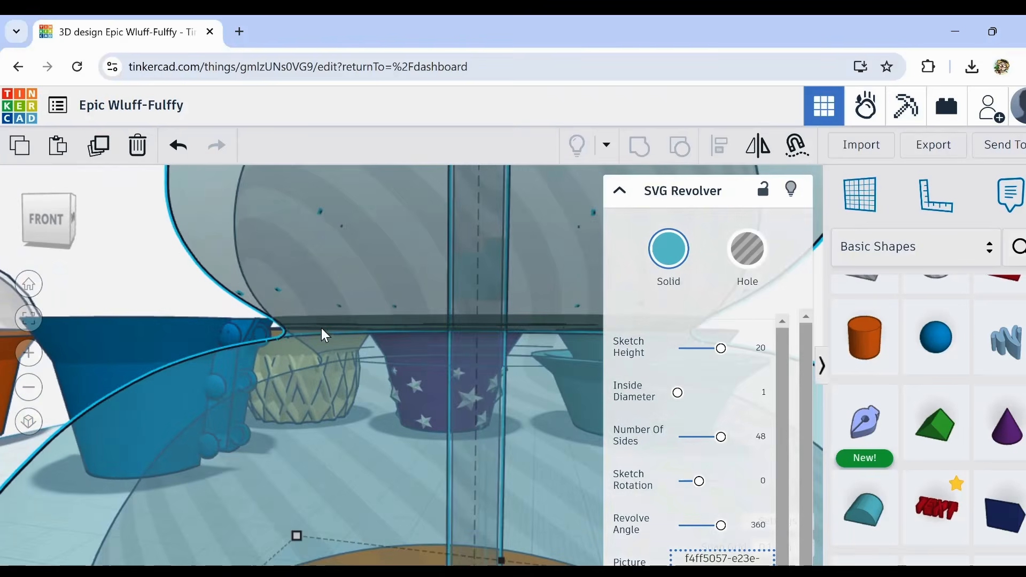
pyautogui.scroll(-3, 324, 331)
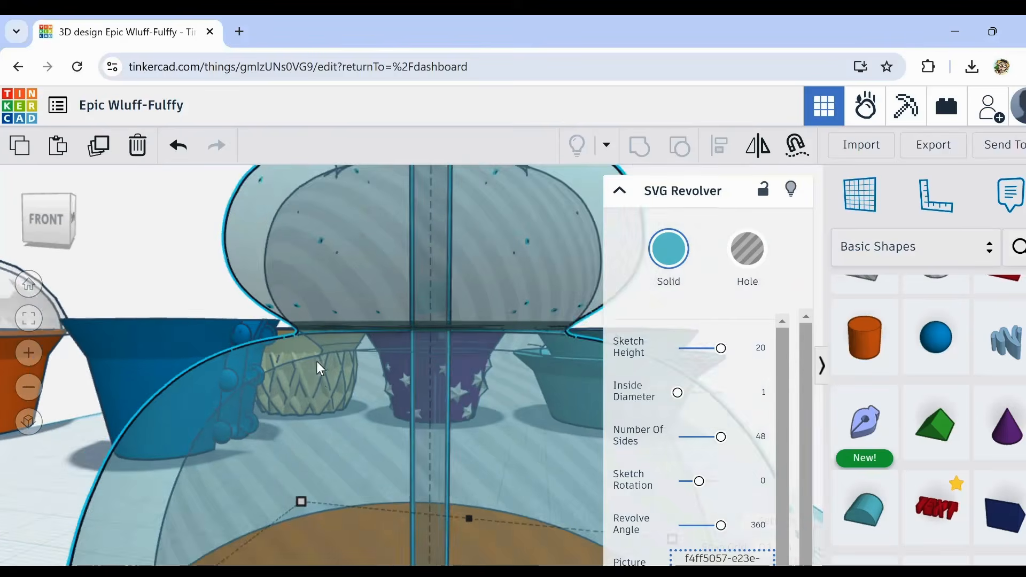
pyautogui.scroll(4, 319, 375)
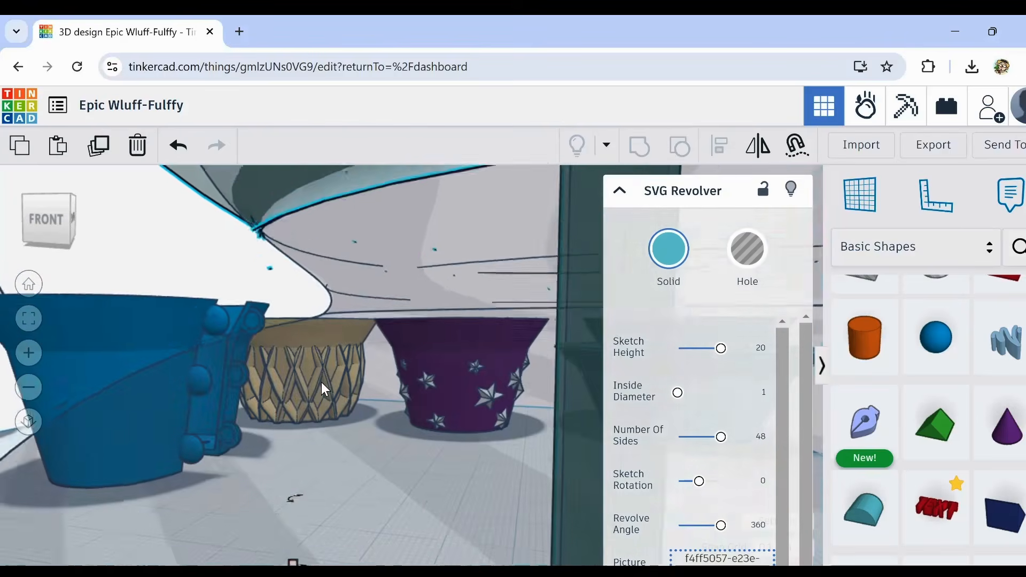
pyautogui.press('h')
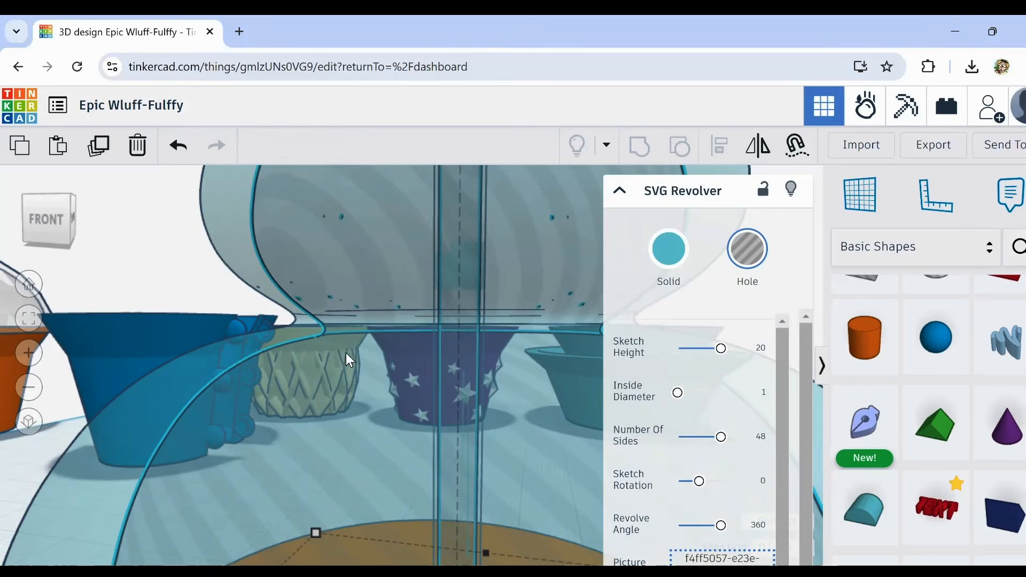
pyautogui.moveTo(372, 332); pyautogui.dragTo(333, 522, button='right')
pyautogui.click(382, 231)
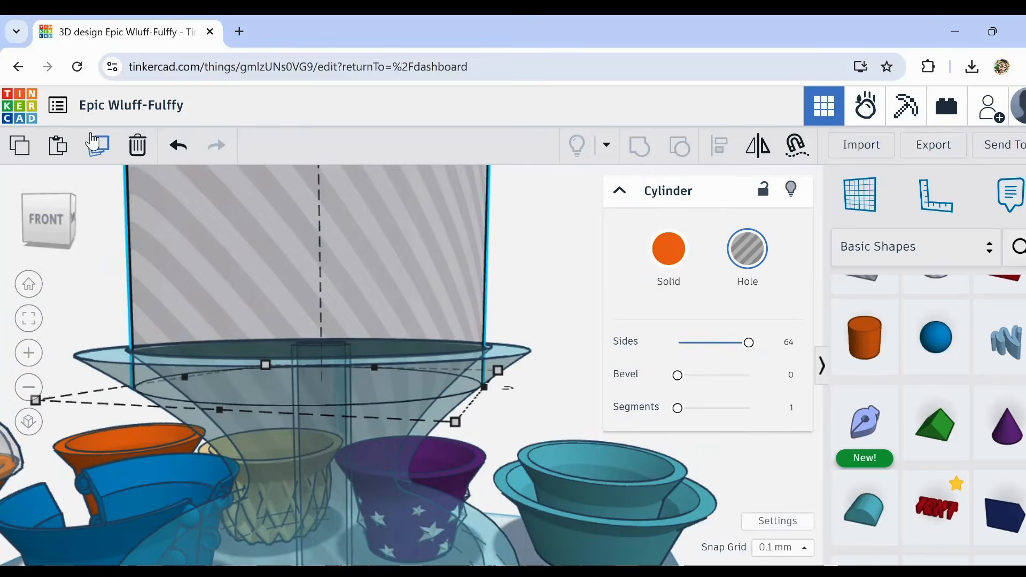
pyautogui.click(138, 145)
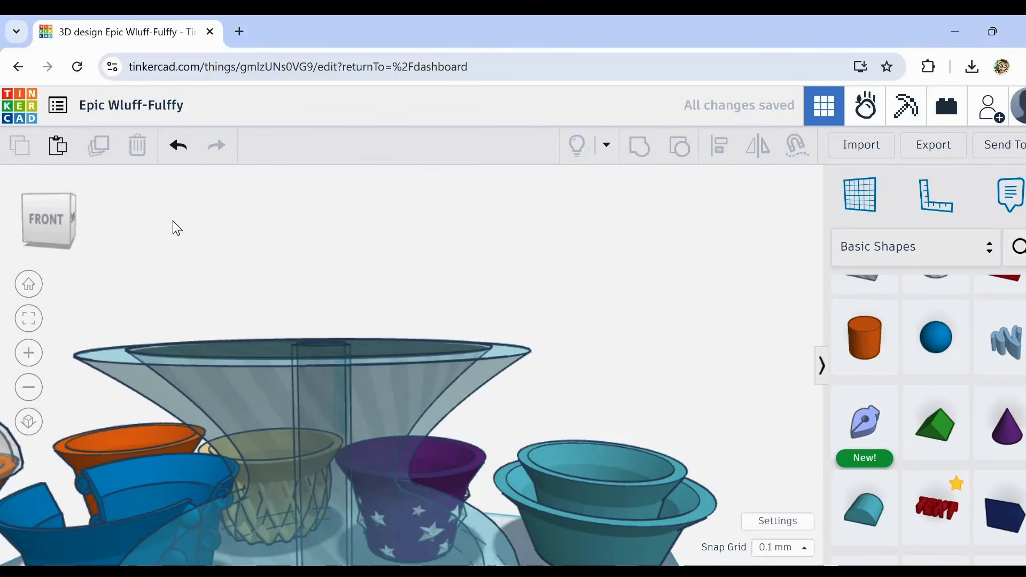
pyautogui.scroll(-2, 227, 277)
pyautogui.scroll(-1, 227, 277)
# Step: Inspect the vase's outer solid, inner hole profile and base disc from the front and from above
pyautogui.moveTo(332, 495); pyautogui.dragTo(299, 379, button='right')
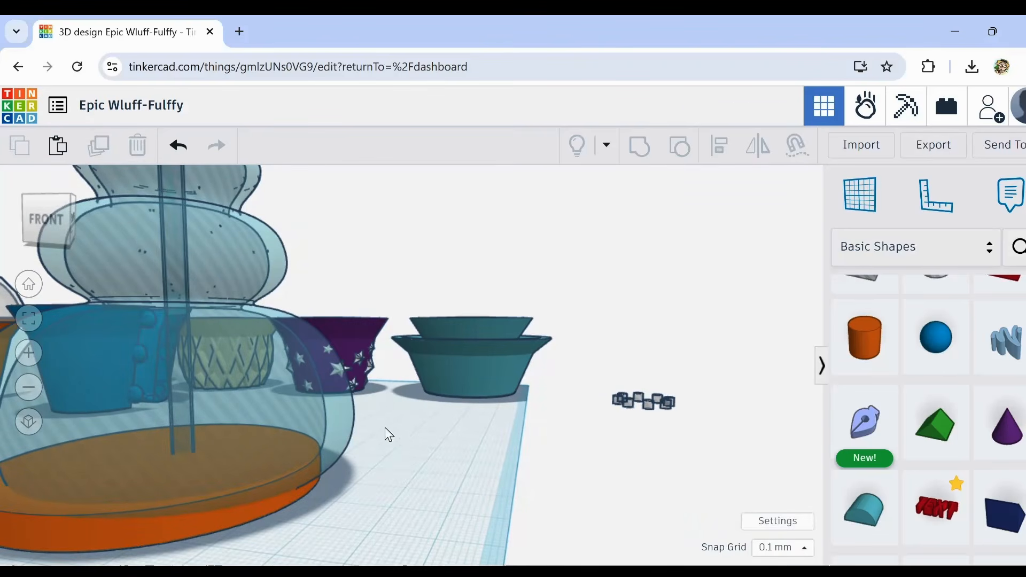
pyautogui.moveTo(421, 456); pyautogui.dragTo(373, 446, button='right')
pyautogui.click(375, 453)
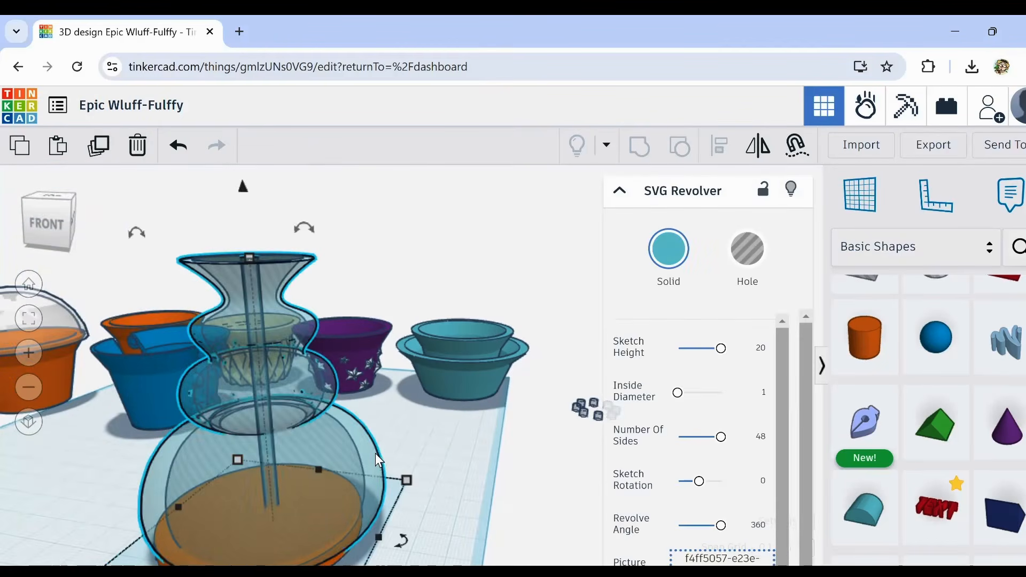
pyautogui.moveTo(405, 425); pyautogui.dragTo(277, 411, button='right')
pyautogui.keyDown('shift'); pyautogui.click(273, 406); pyautogui.keyUp('shift')
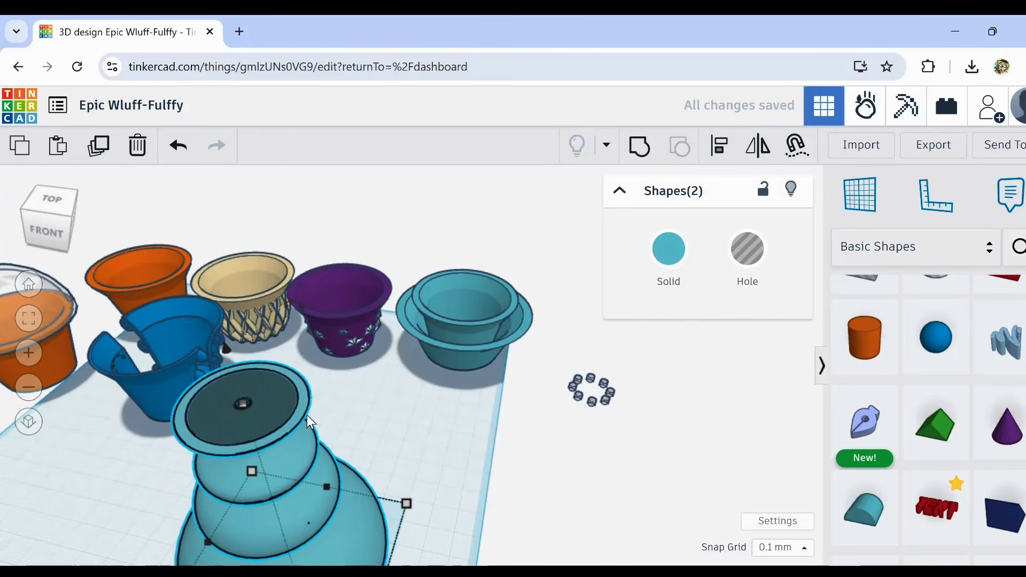
pyautogui.moveTo(422, 465); pyautogui.dragTo(435, 355, button='right')
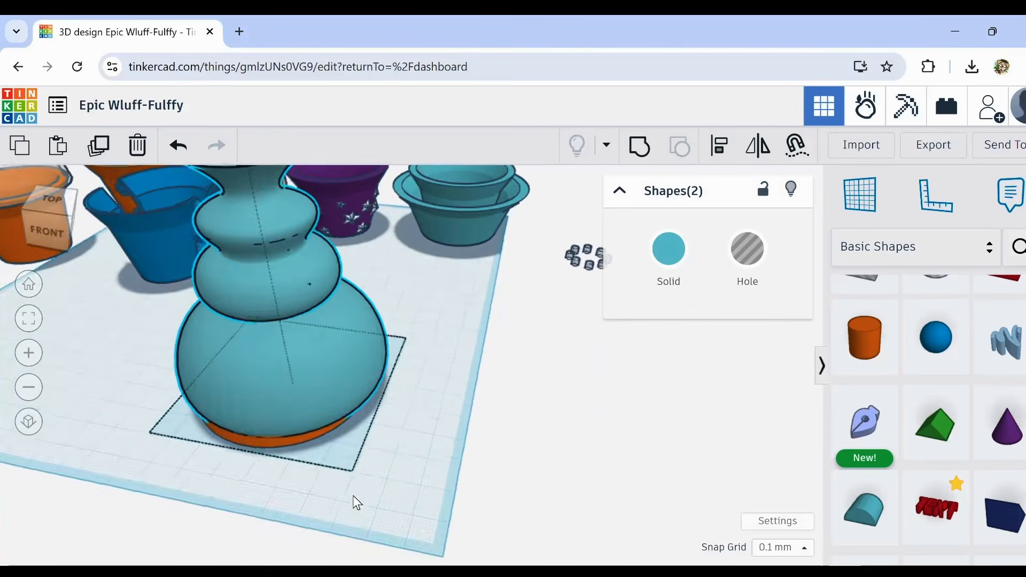
pyautogui.moveTo(354, 500)
pyautogui.mouseDown(button='right')
pyautogui.moveTo(397, 461)
pyautogui.moveTo(345, 494)
pyautogui.moveTo(359, 488)
pyautogui.moveTo(369, 501)
pyautogui.mouseUp(button='right')
pyautogui.click(350, 488)
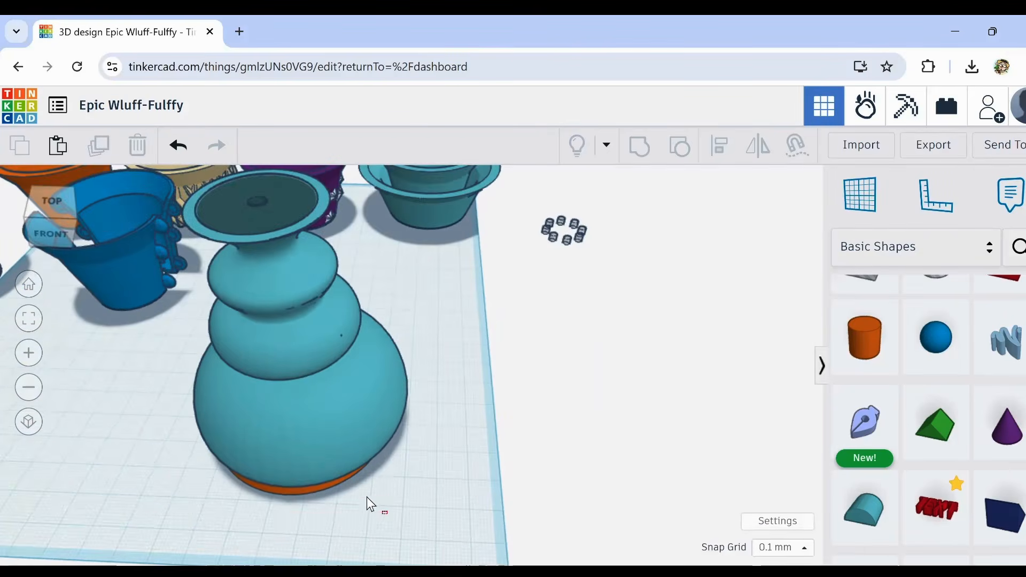
pyautogui.click(325, 290)
pyautogui.click(719, 145)
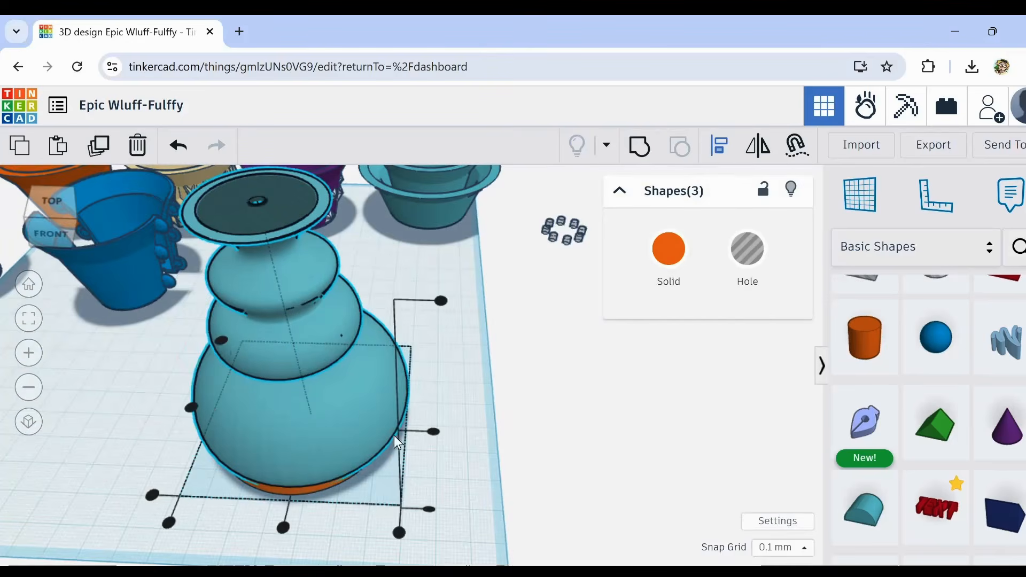
pyautogui.click(303, 519)
# Step: Group the vase's inner hole profile with its outer solid to hollow the vase
pyautogui.click(285, 204)
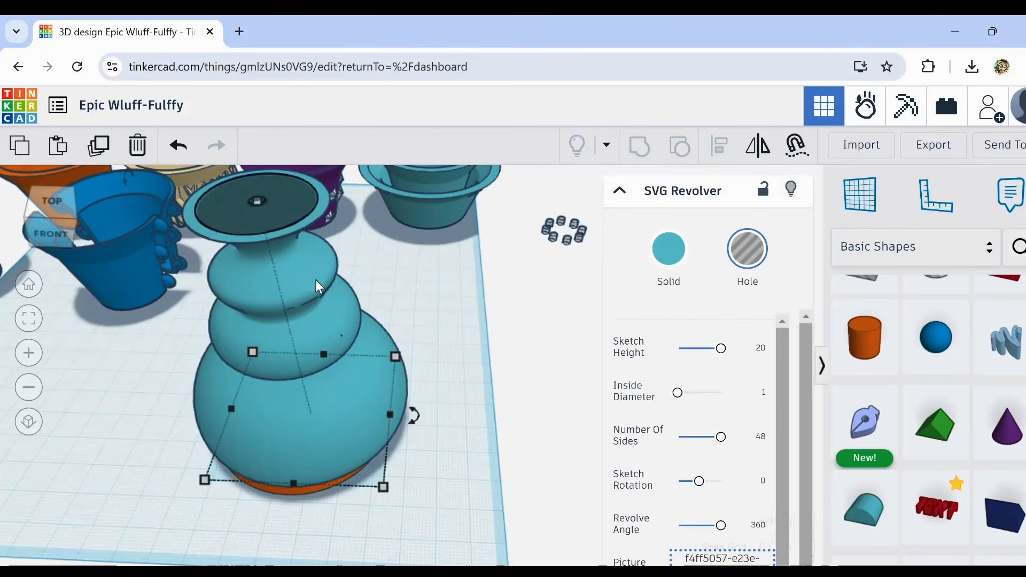
pyautogui.keyDown('shift'); pyautogui.click(316, 280); pyautogui.keyUp('shift')
pyautogui.click(639, 144)
pyautogui.scroll(5, 468, 332)
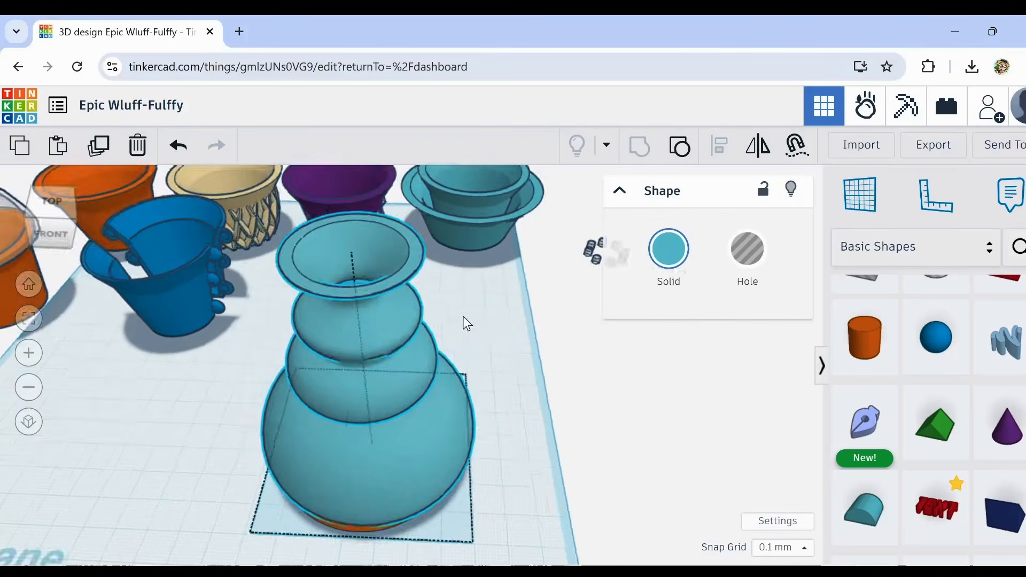
# Step: Select the hollow vase together with its orange base disc and recolour both to the medium turquoise preset
pyautogui.moveTo(468, 333); pyautogui.dragTo(422, 305, button='right')
pyautogui.moveTo(445, 406); pyautogui.dragTo(438, 215, button='middle')
pyautogui.moveTo(438, 215); pyautogui.dragTo(418, 293, button='right')
pyautogui.hotkey('ctrl', 'shift', 'g')
pyautogui.scroll(-3, 398, 257)
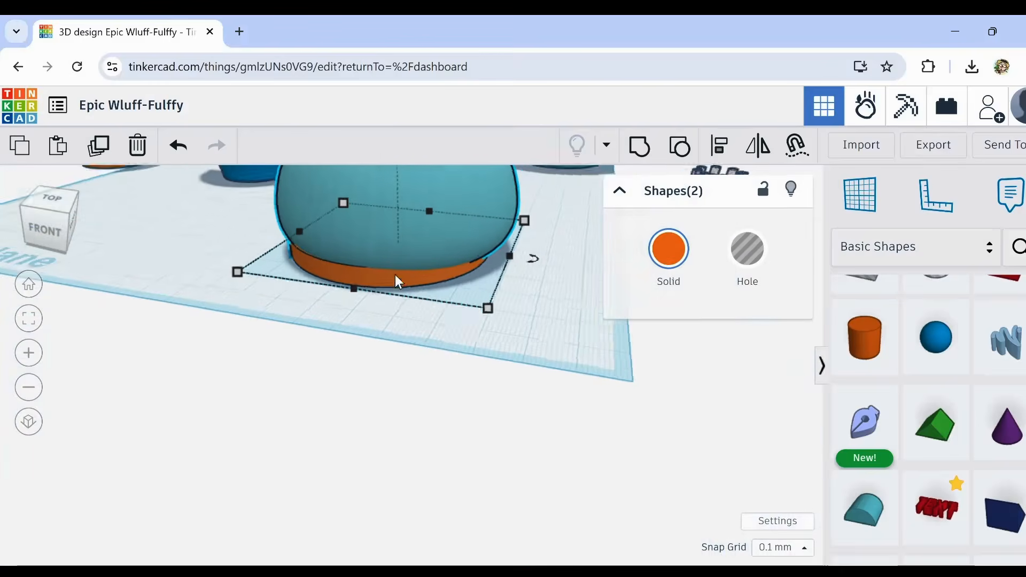
pyautogui.click(668, 248)
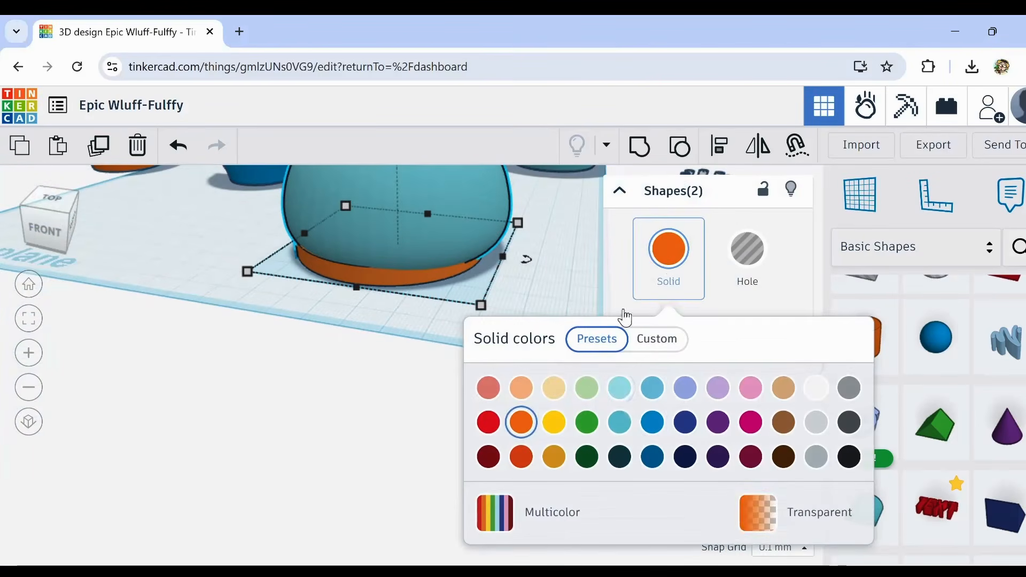
pyautogui.click(620, 387)
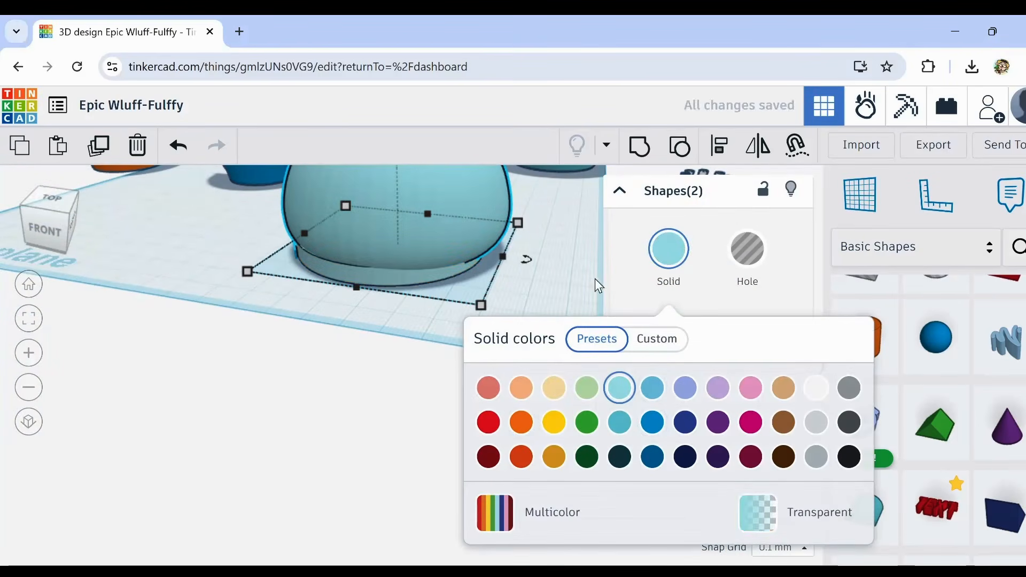
pyautogui.click(620, 422)
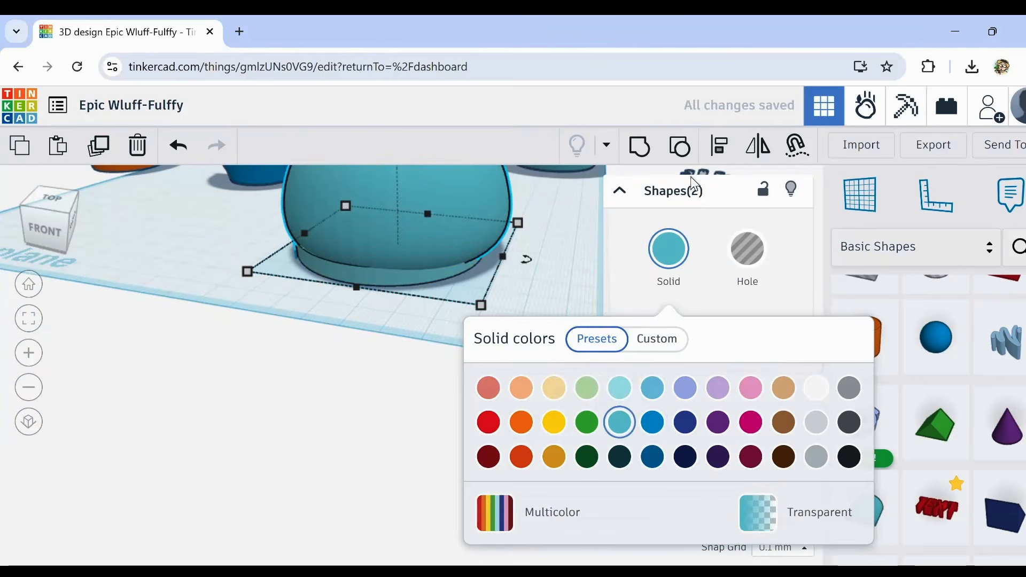
# Step: Align the vase and its base disc on their centres both sideways and front to back
pyautogui.click(720, 148)
pyautogui.moveTo(281, 354); pyautogui.dragTo(360, 318, button='right')
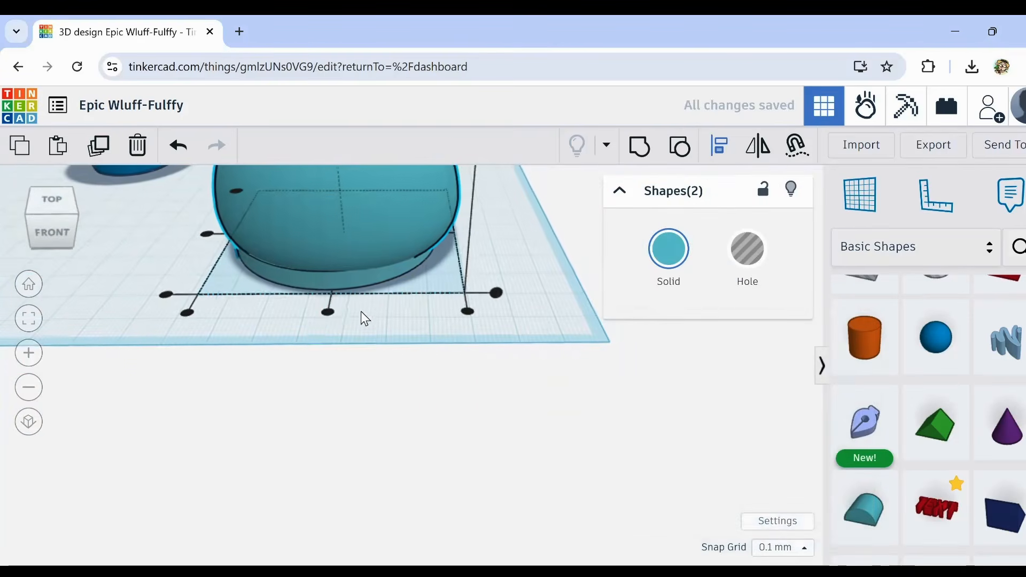
pyautogui.click(327, 311)
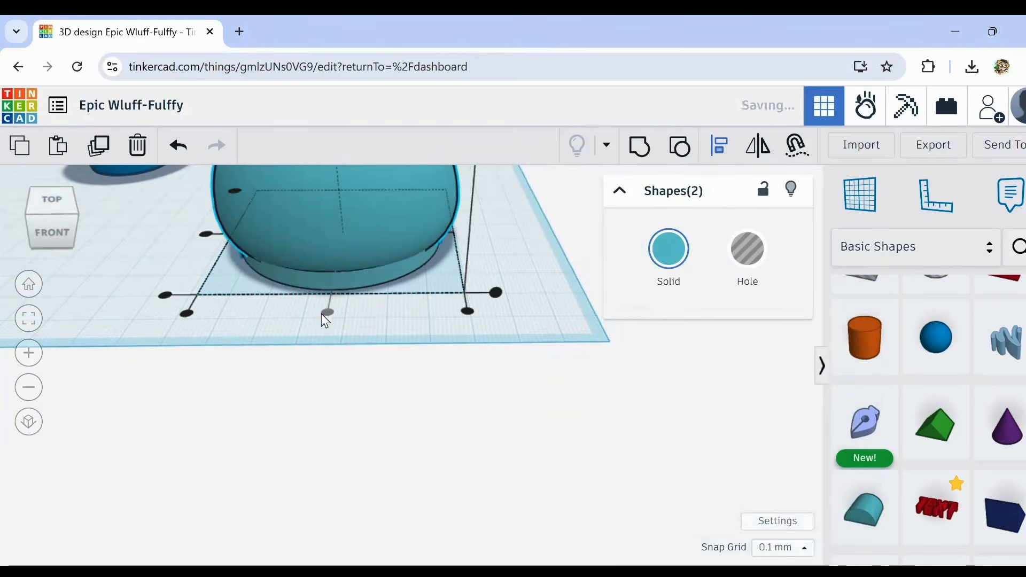
pyautogui.click(202, 233)
pyautogui.scroll(-3, 284, 394)
pyautogui.click(345, 429)
# Step: Try stretching the vase and its base disc to about 143 mm tall, and undo the stretch
pyautogui.moveTo(344, 429); pyautogui.dragTo(374, 464, button='right')
pyautogui.scroll(2, 378, 425)
pyautogui.scroll(-2, 378, 424)
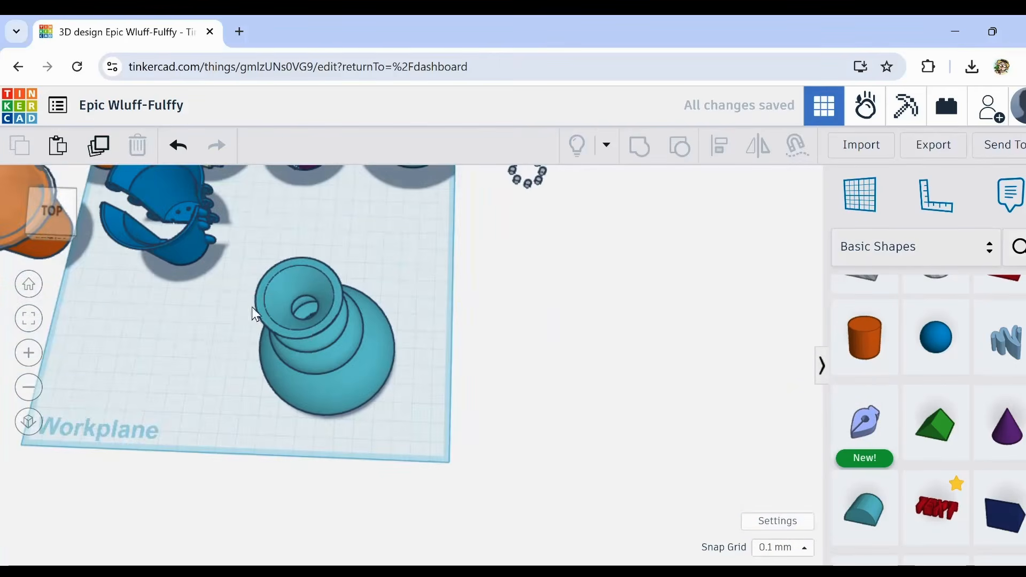
pyautogui.moveTo(252, 308); pyautogui.dragTo(374, 407)
pyautogui.moveTo(294, 329); pyautogui.dragTo(288, 294, button='right')
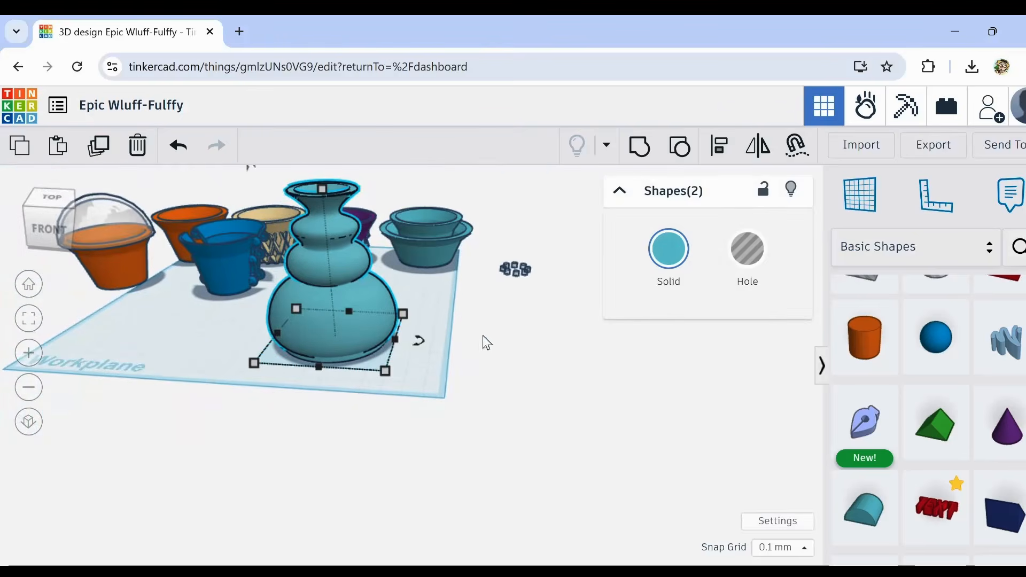
pyautogui.moveTo(485, 342); pyautogui.dragTo(473, 363, button='right')
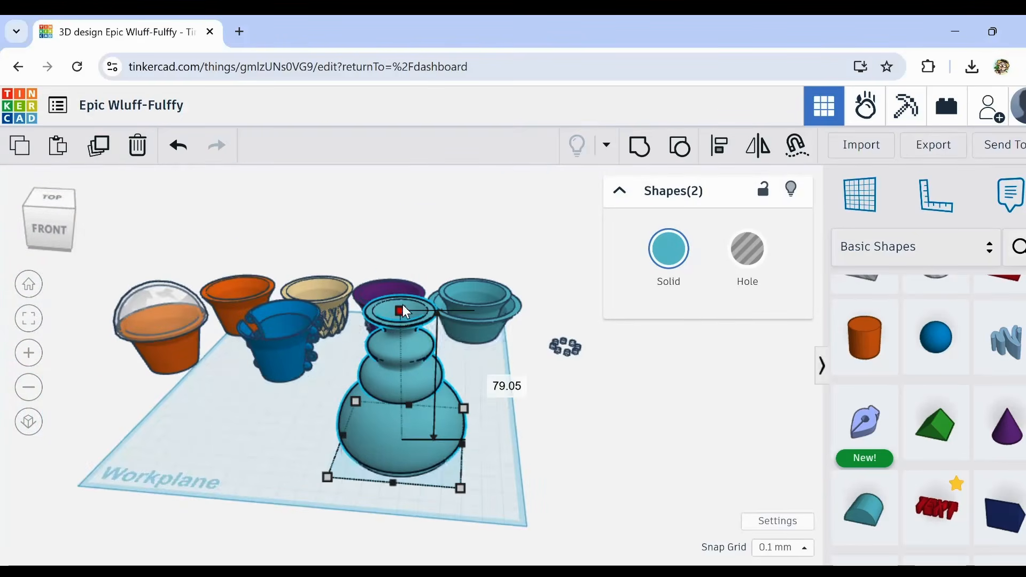
pyautogui.moveTo(402, 308); pyautogui.dragTo(401, 169)
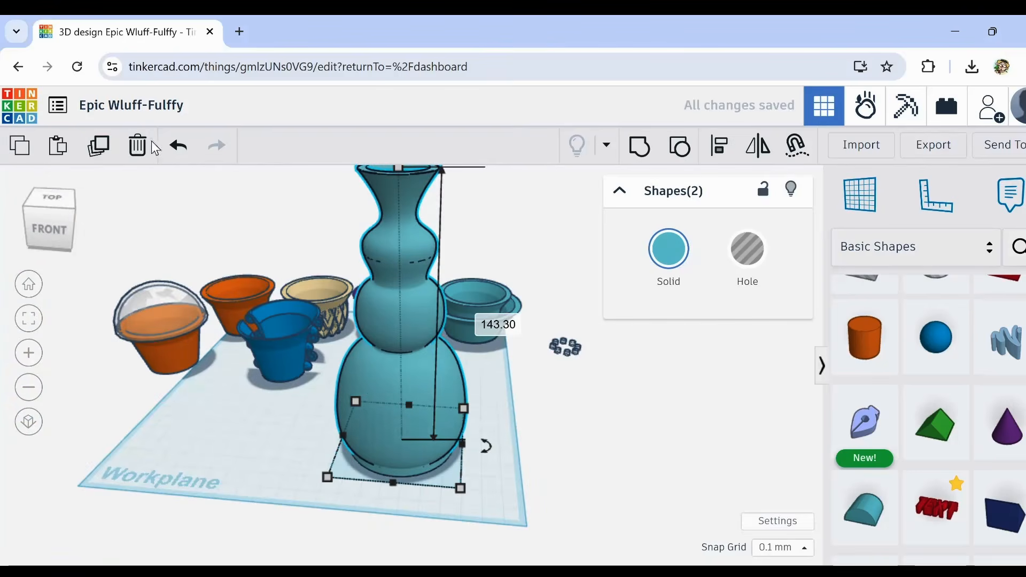
pyautogui.click(178, 145)
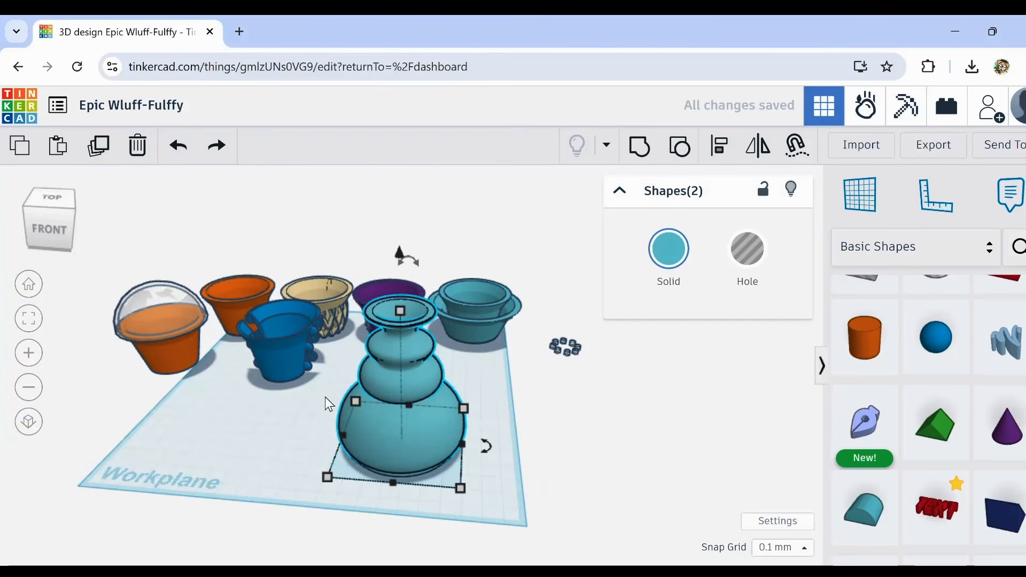
# Step: Duplicate the vase with its base disc and place the copy beside the original, about 70 mm away
pyautogui.moveTo(325, 396); pyautogui.dragTo(320, 425, button='right')
pyautogui.click(333, 355)
pyautogui.moveTo(349, 341); pyautogui.dragTo(545, 476)
pyautogui.click(98, 145)
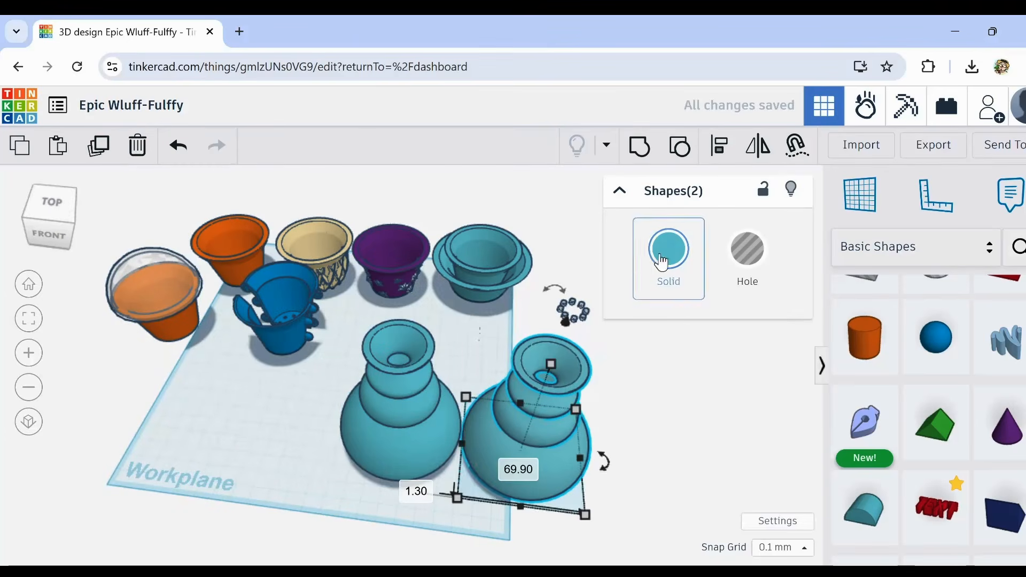
# Step: Recolour the duplicated vase and its base disc to the light pink preset
pyautogui.click(668, 249)
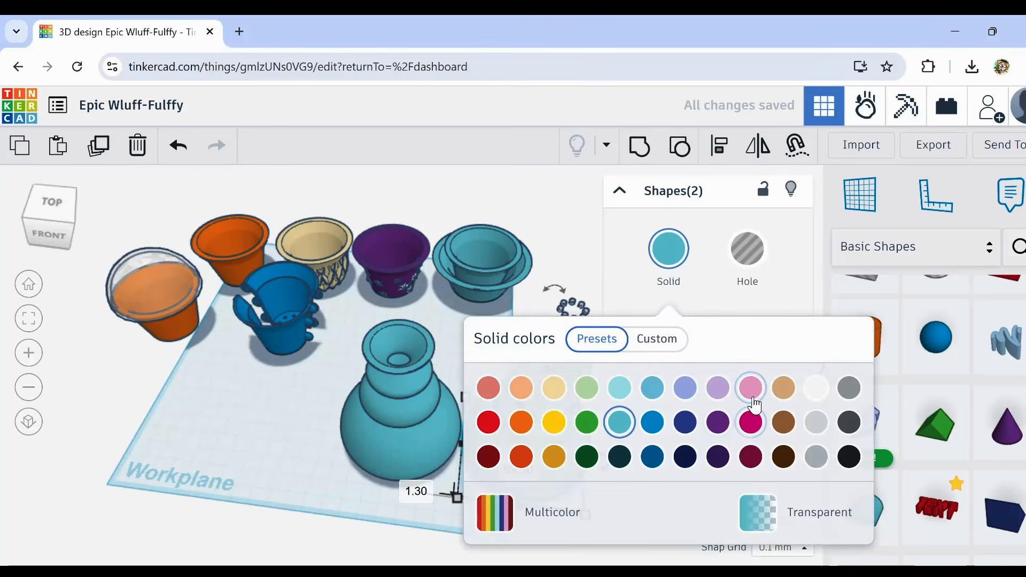
pyautogui.click(751, 395)
pyautogui.click(458, 521)
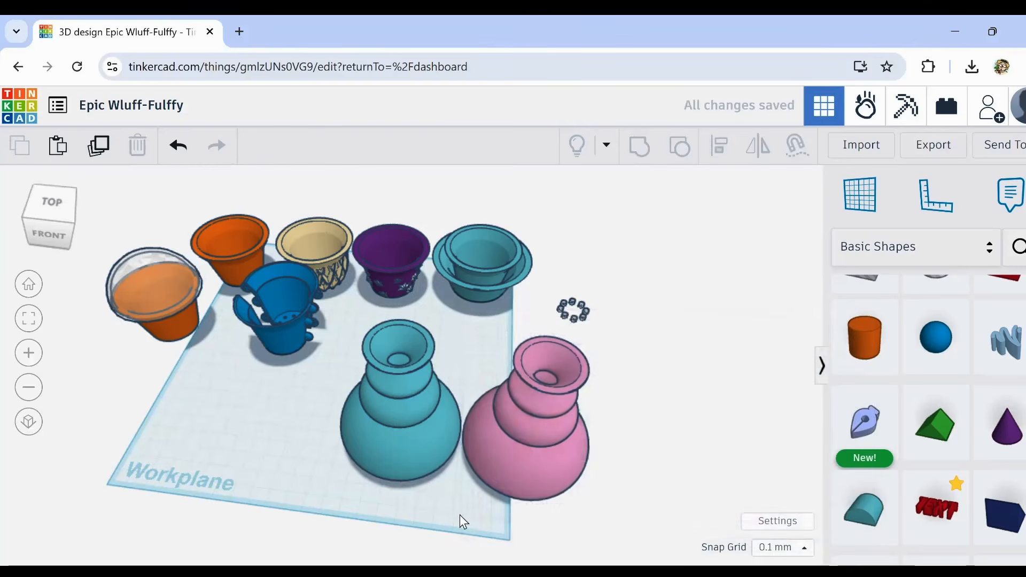
# Step: Scale the pink vase down to a footprint of about 46.1 by 46.1 mm and stretch it to 131 mm tall
pyautogui.moveTo(458, 521); pyautogui.dragTo(652, 418, button='right')
pyautogui.moveTo(593, 395); pyautogui.dragTo(501, 509)
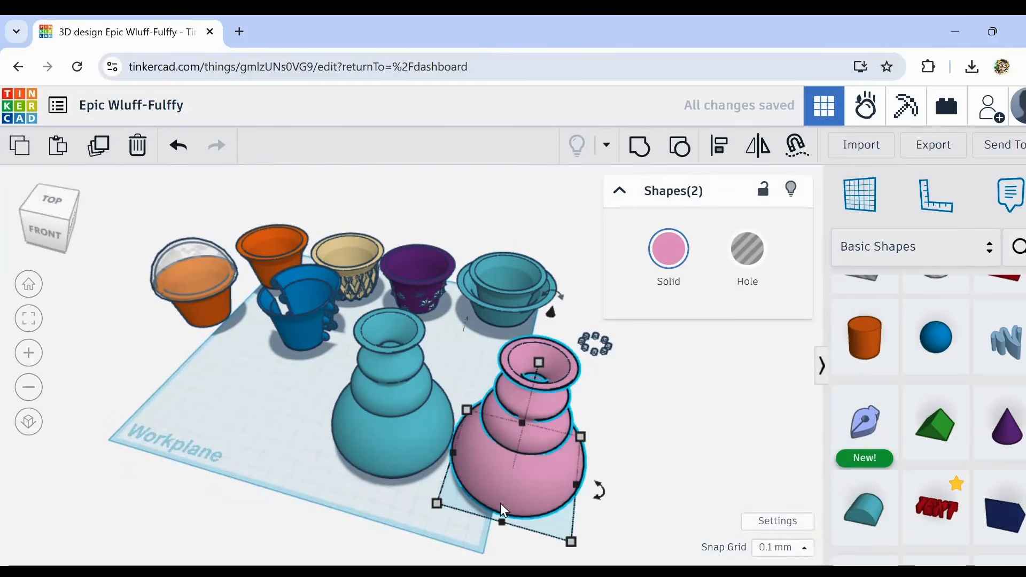
pyautogui.keyDown('shift'); pyautogui.moveTo(467, 408); pyautogui.dragTo(493, 443); pyautogui.keyUp('shift')
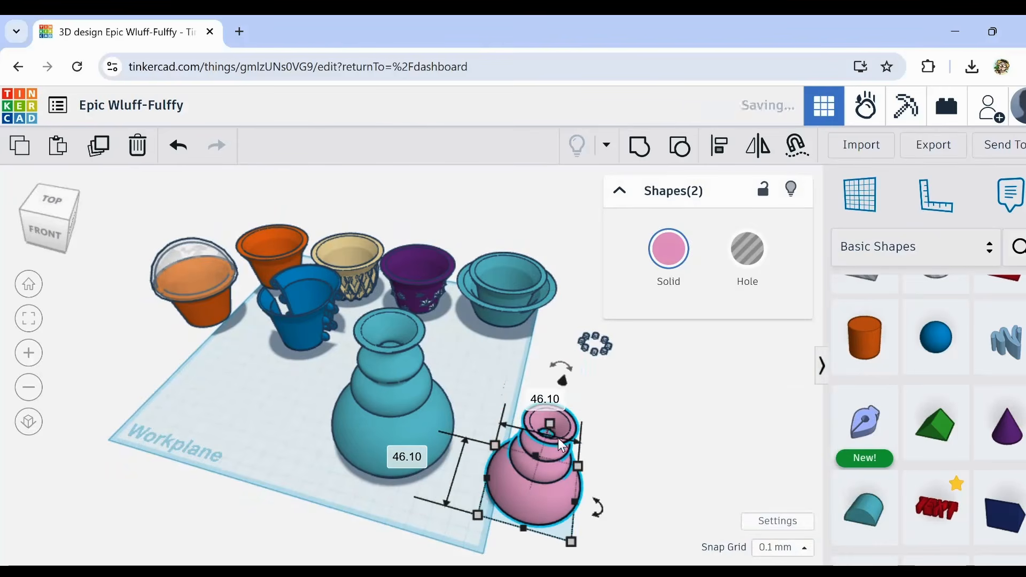
pyautogui.moveTo(551, 424); pyautogui.dragTo(566, 280)
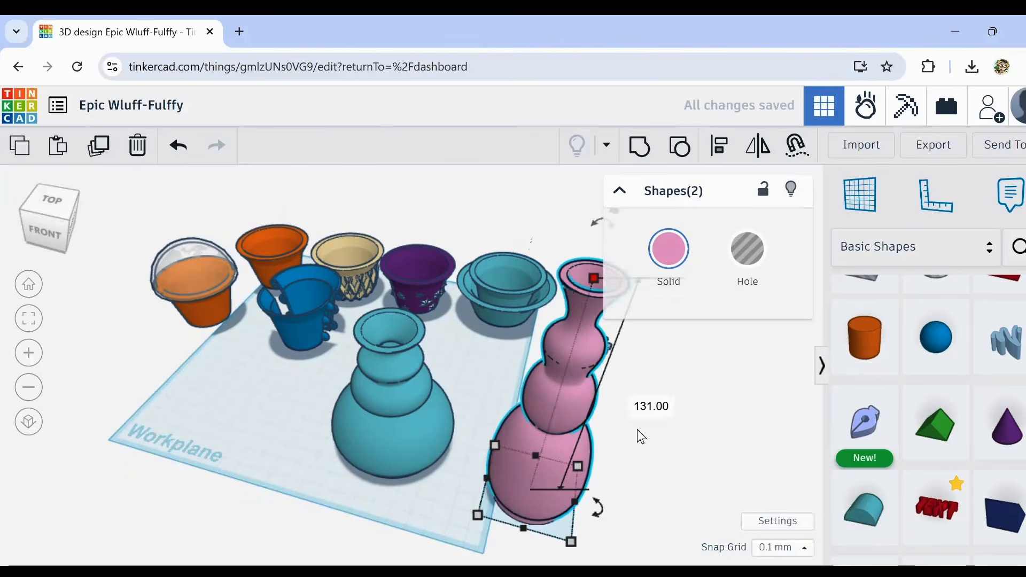
# Step: Select both vases with their base discs and move them together behind the back row of cups
pyautogui.click(630, 462)
pyautogui.moveTo(631, 462); pyautogui.dragTo(548, 463, button='right')
pyautogui.moveTo(332, 351); pyautogui.dragTo(623, 534)
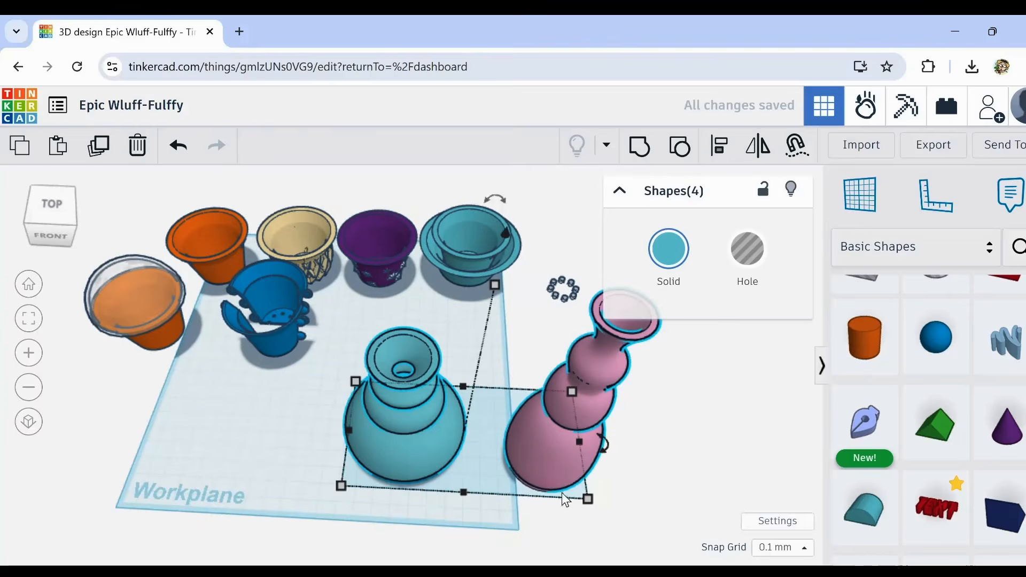
pyautogui.moveTo(562, 492); pyautogui.dragTo(422, 181)
pyautogui.click(374, 332)
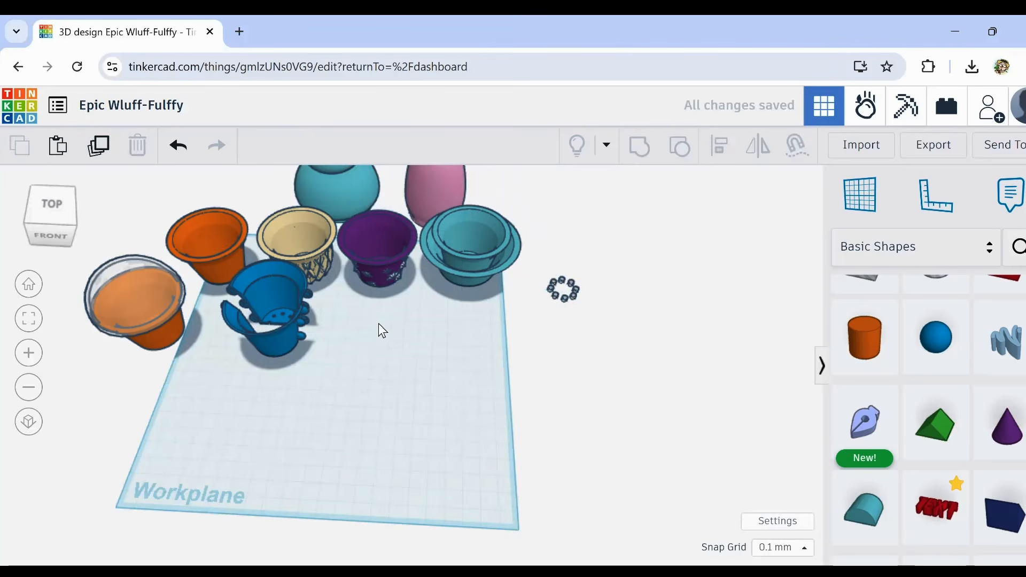
# Step: Inspect the finished collection of cups and vases from the front, including the blue cup and the domed orange cup
pyautogui.moveTo(378, 330); pyautogui.dragTo(449, 457, button='middle')
pyautogui.moveTo(448, 457); pyautogui.dragTo(470, 463, button='right')
pyautogui.scroll(4, 397, 494)
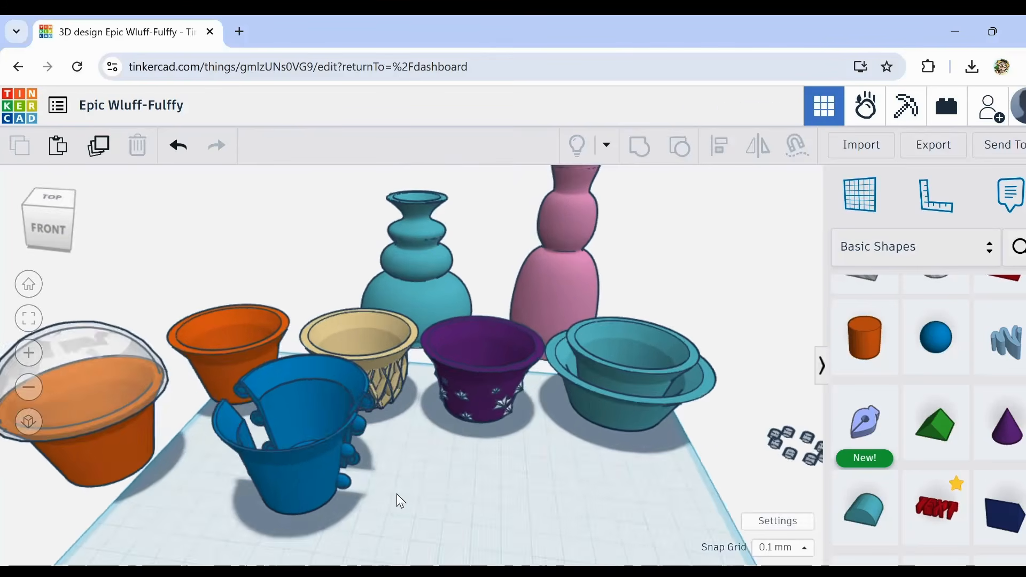
pyautogui.scroll(-2, 396, 494)
pyautogui.moveTo(395, 491); pyautogui.dragTo(441, 486, button='middle')
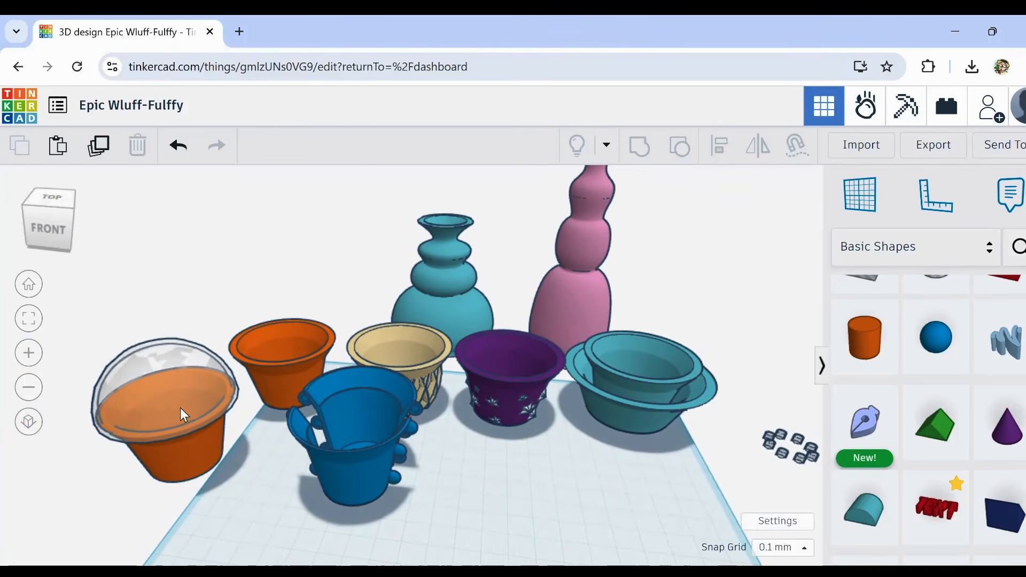
pyautogui.moveTo(214, 468); pyautogui.dragTo(419, 435, button='middle')
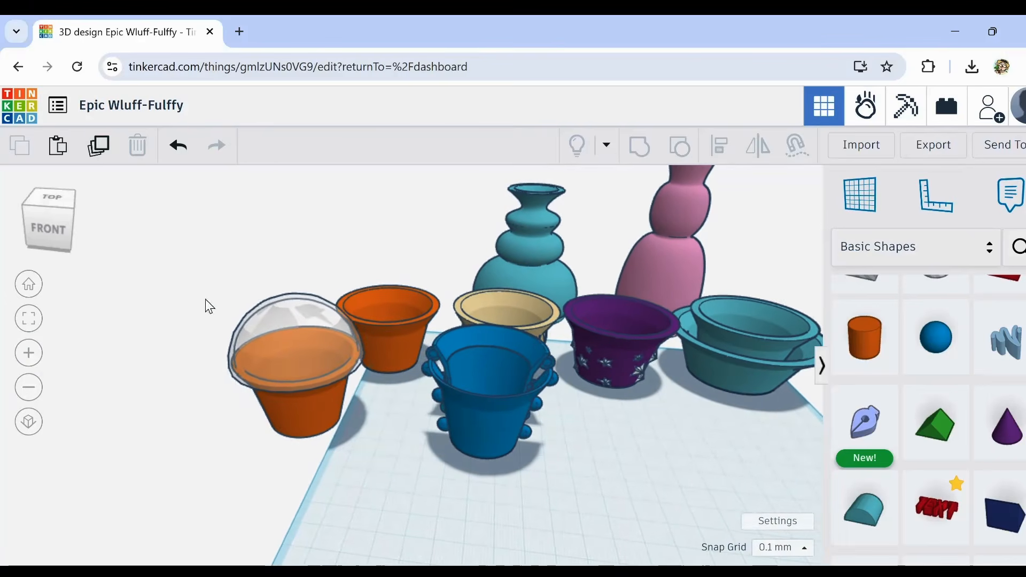
pyautogui.moveTo(197, 284); pyautogui.dragTo(319, 451)
pyautogui.click(472, 374)
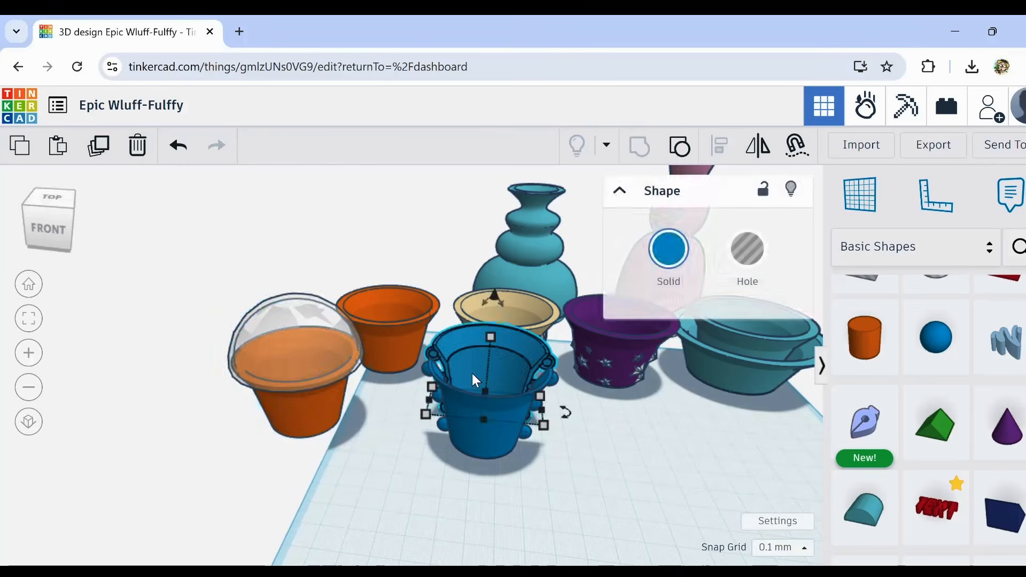
pyautogui.click(296, 364)
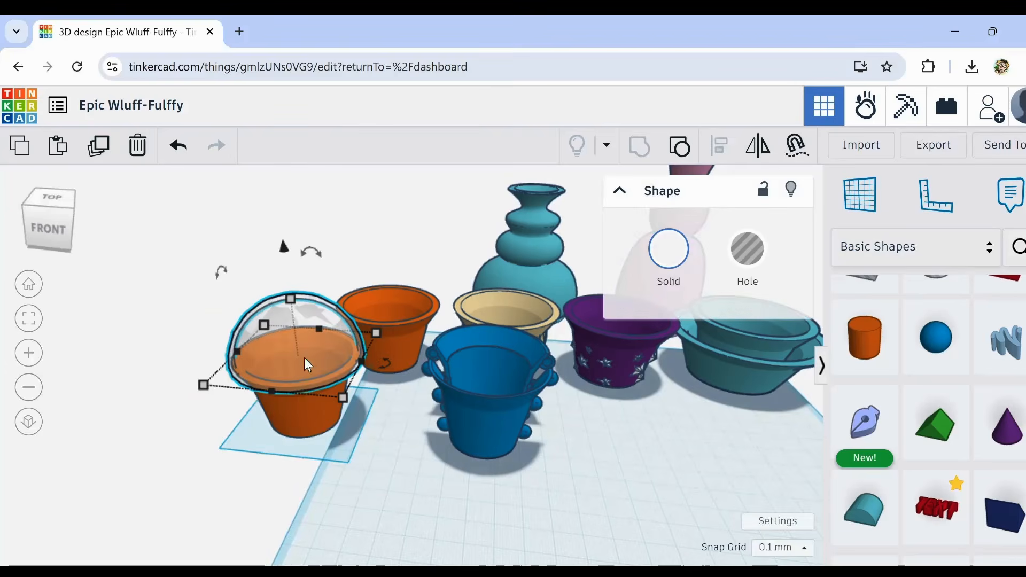